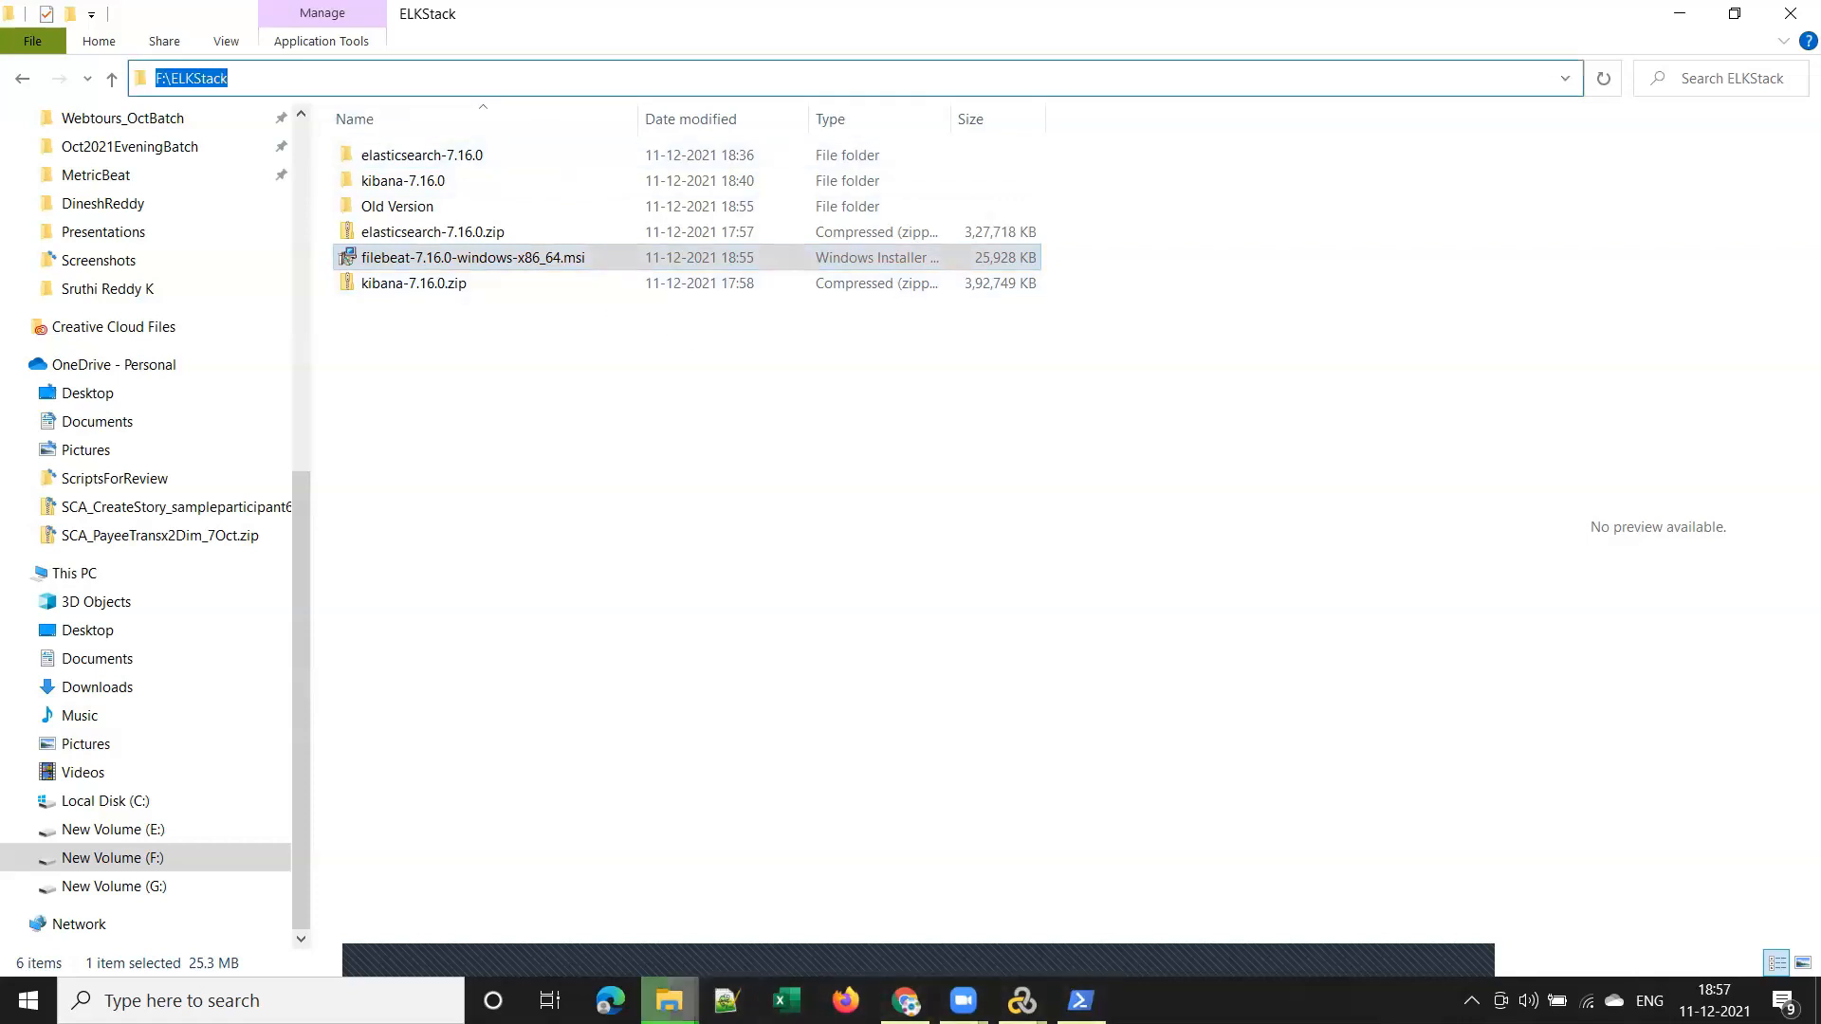
Show the ELKStack folder window and copy its full path, F:\ELKStack
mouse_move(669, 1000)
click(707, 432)
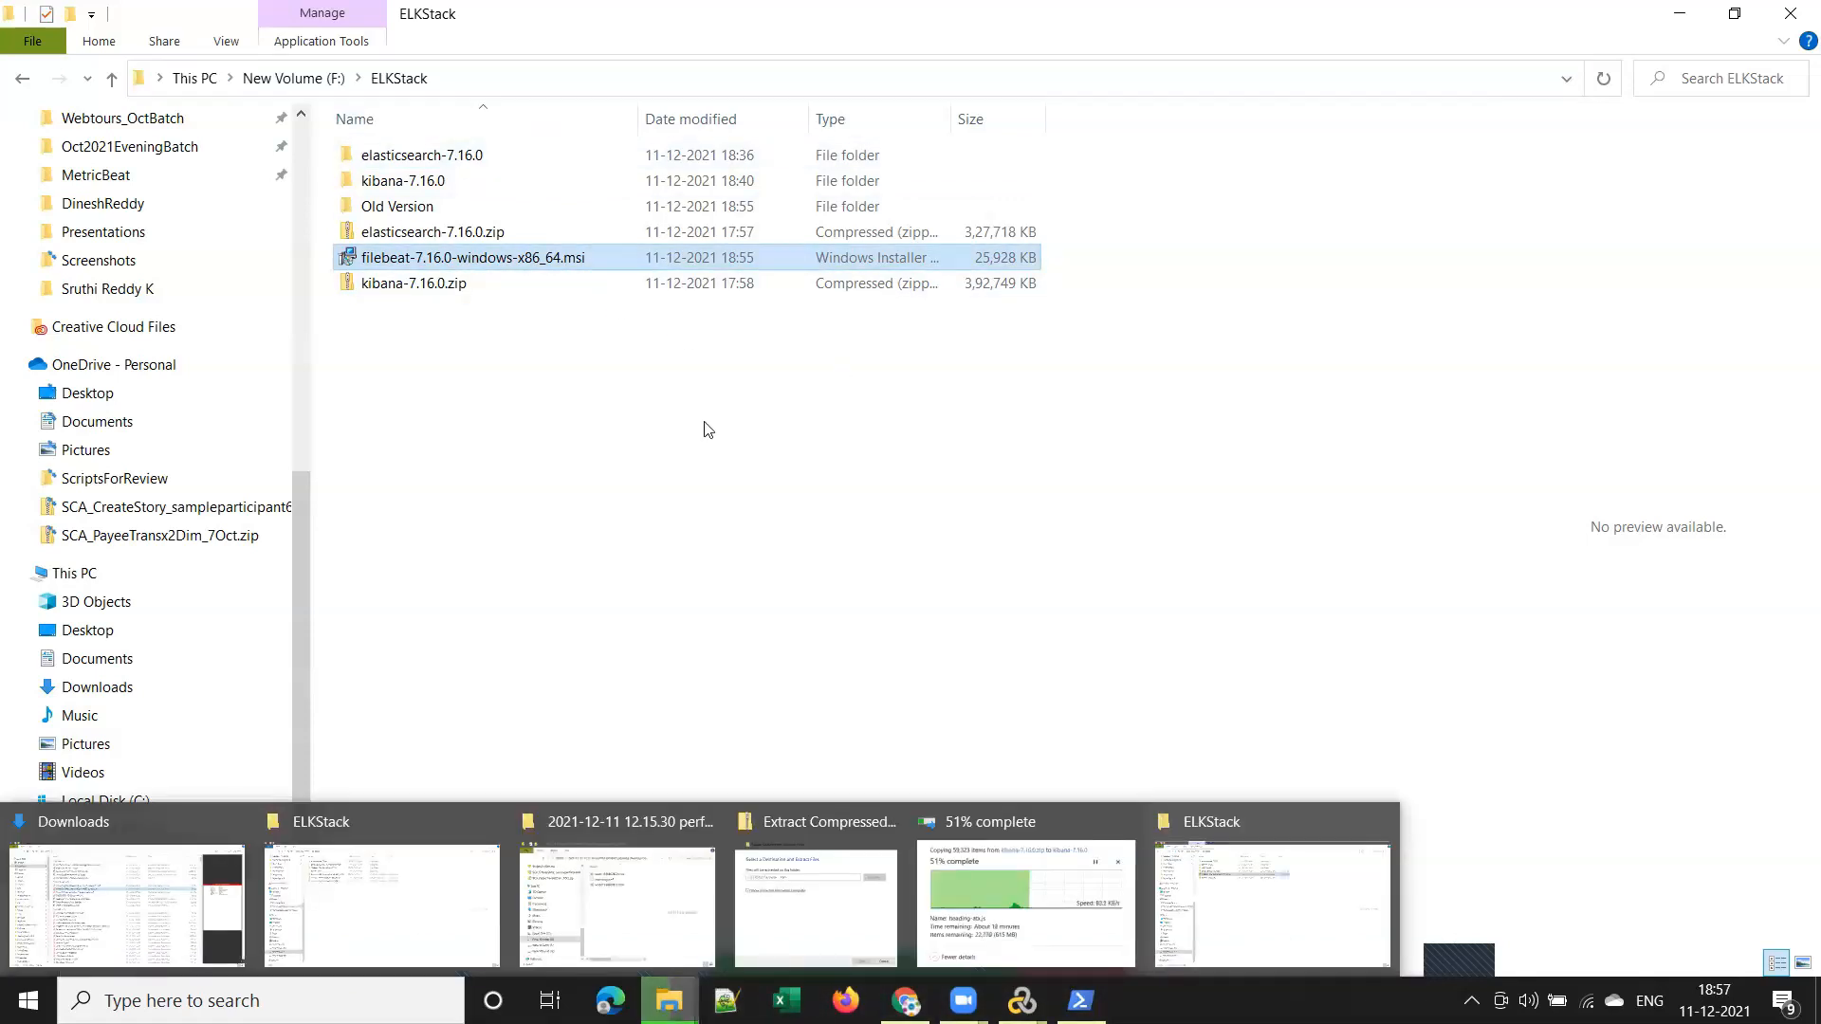
click(545, 80)
key(ctrl+c)
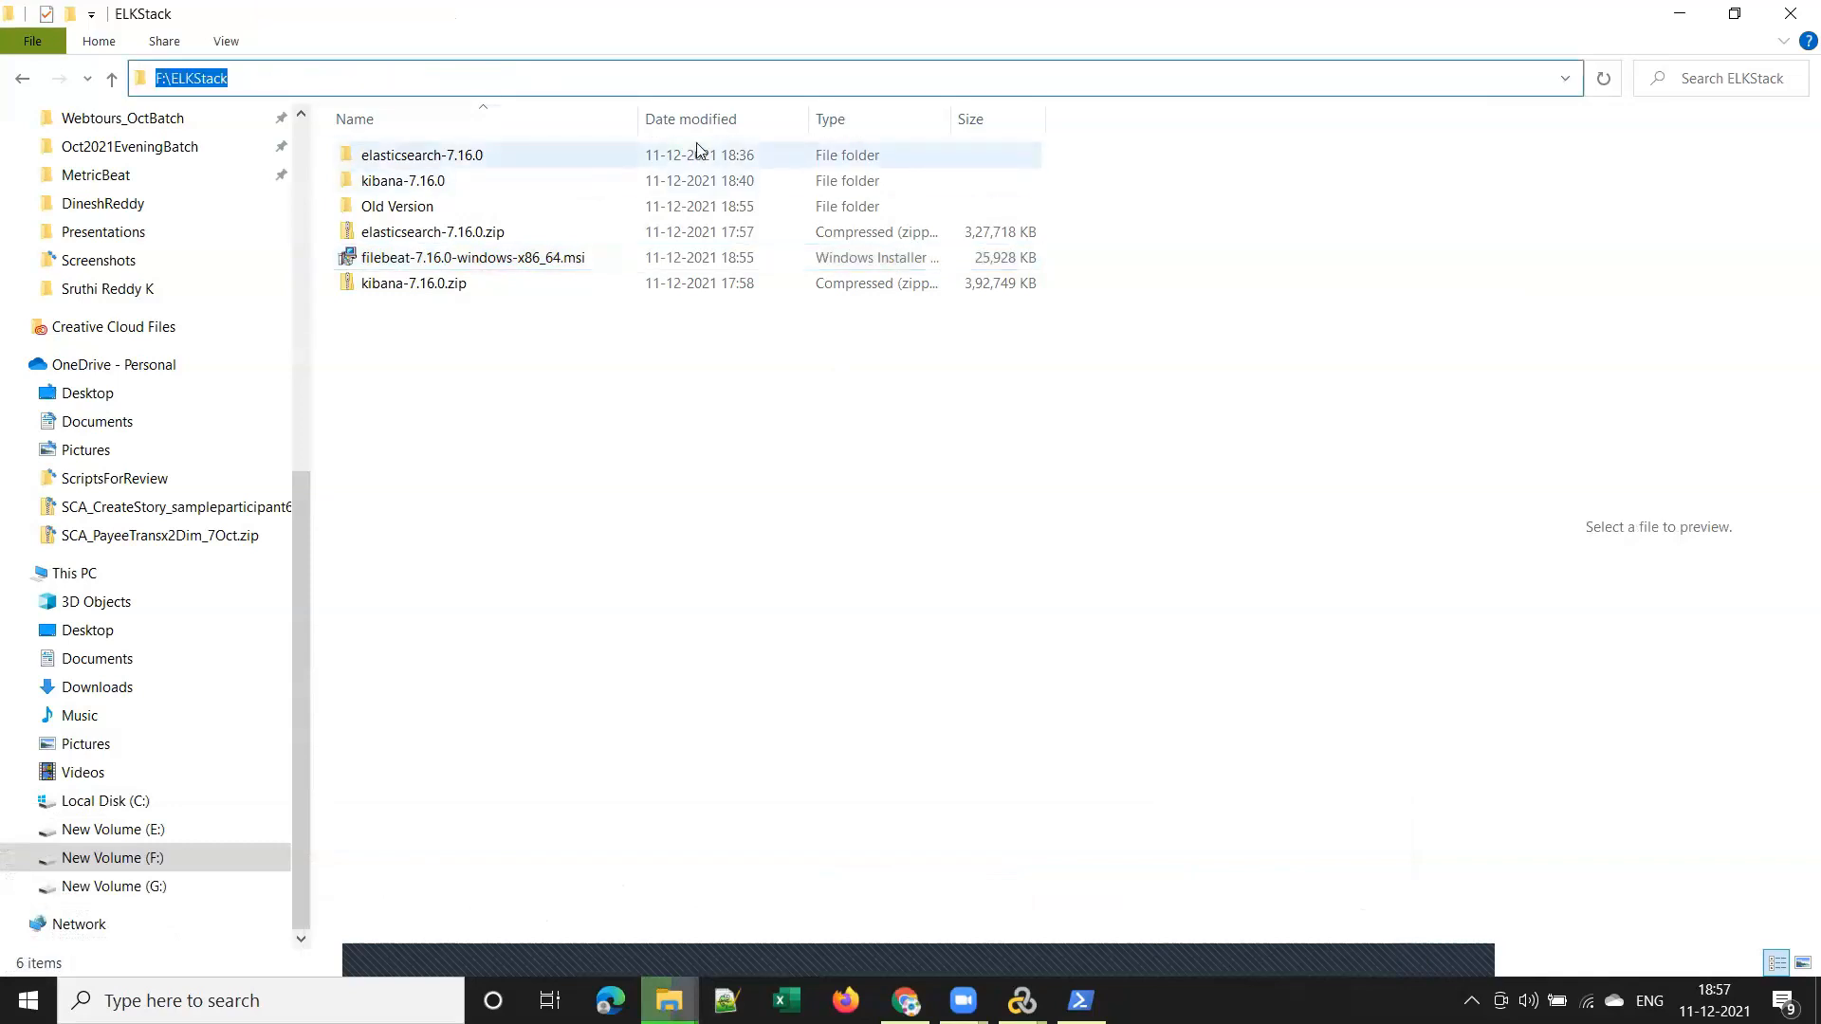
Switch to a new Windows PowerShell session and change its directory to F:\ELKStack
click(268, 991)
text(windows)
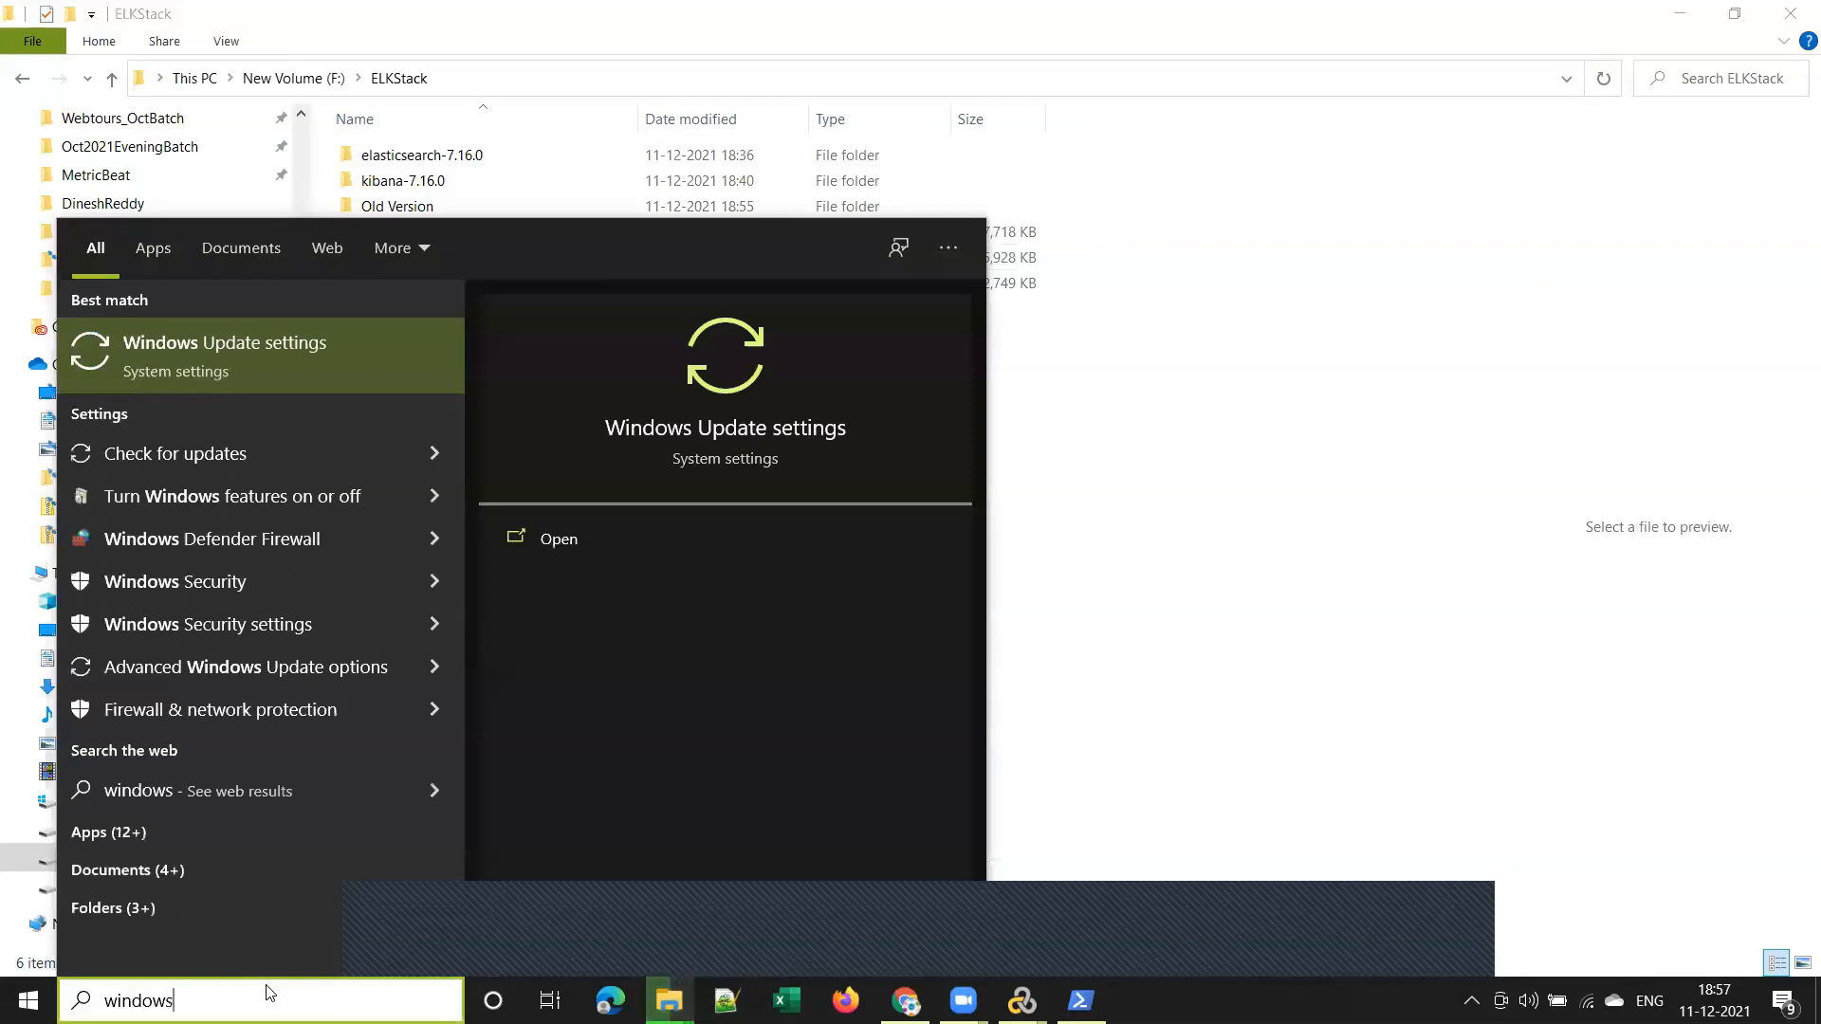
text( power)
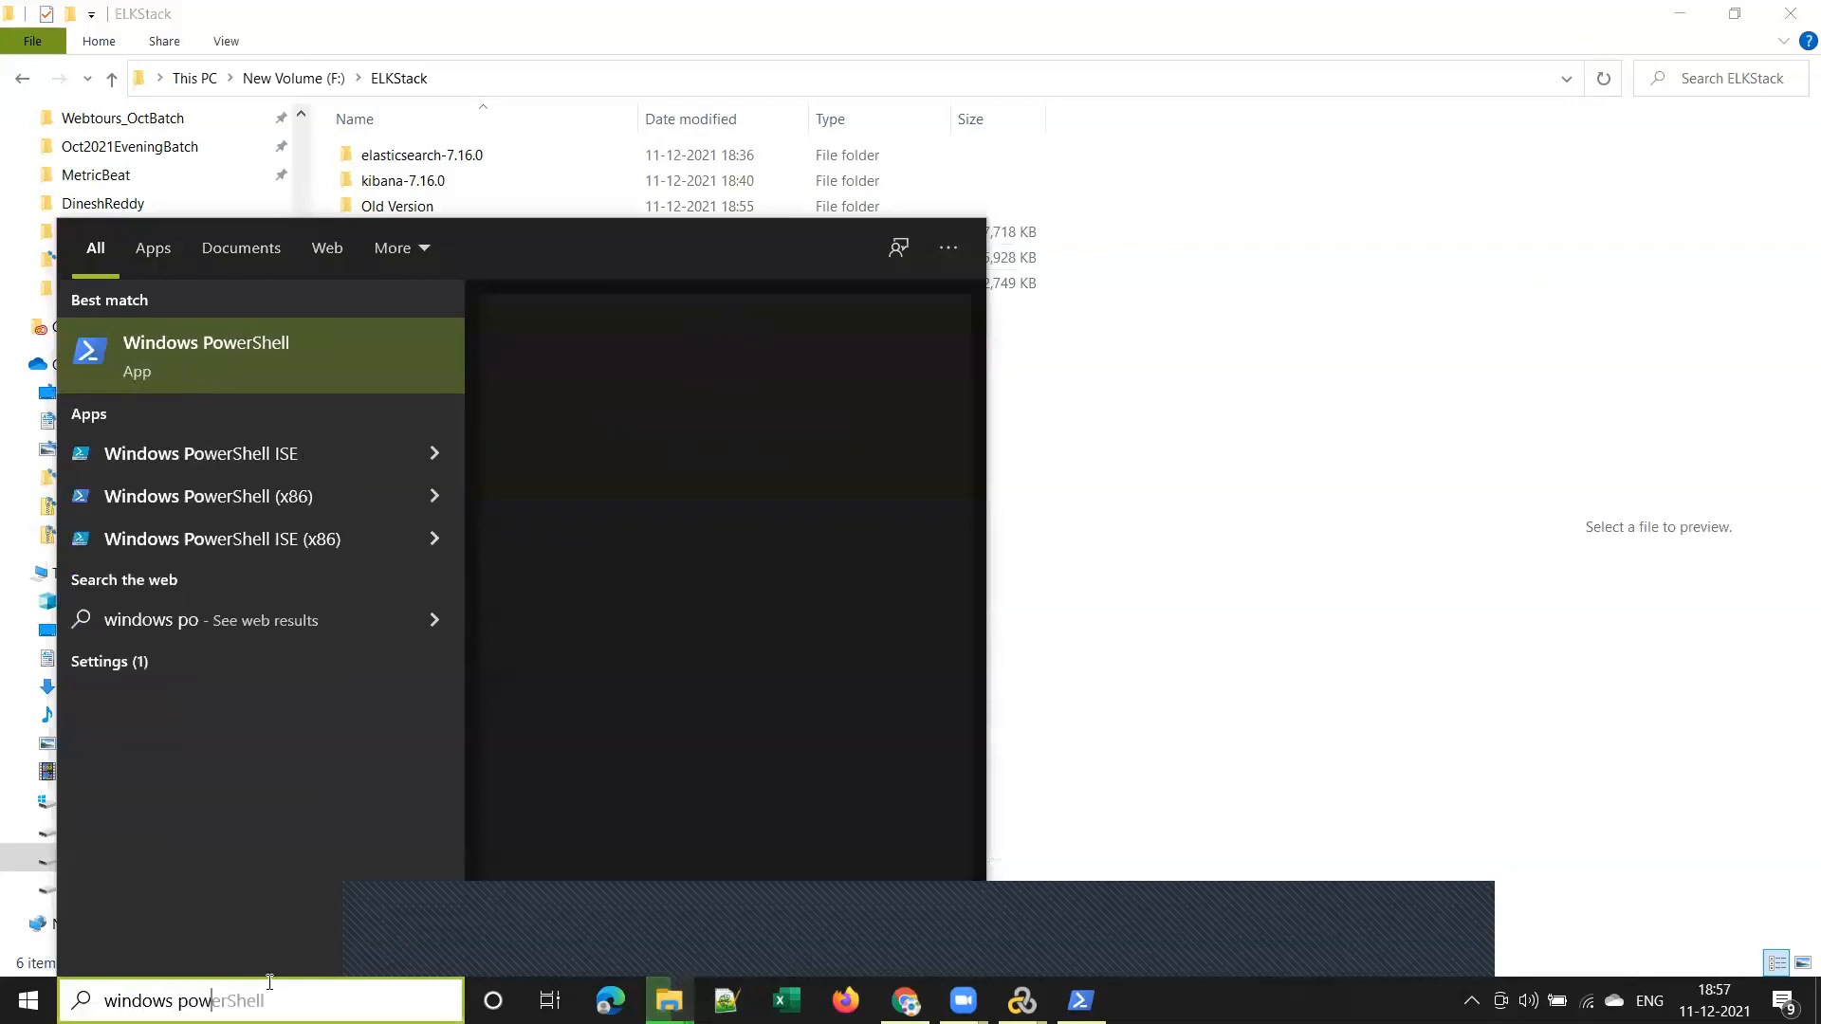
click(262, 344)
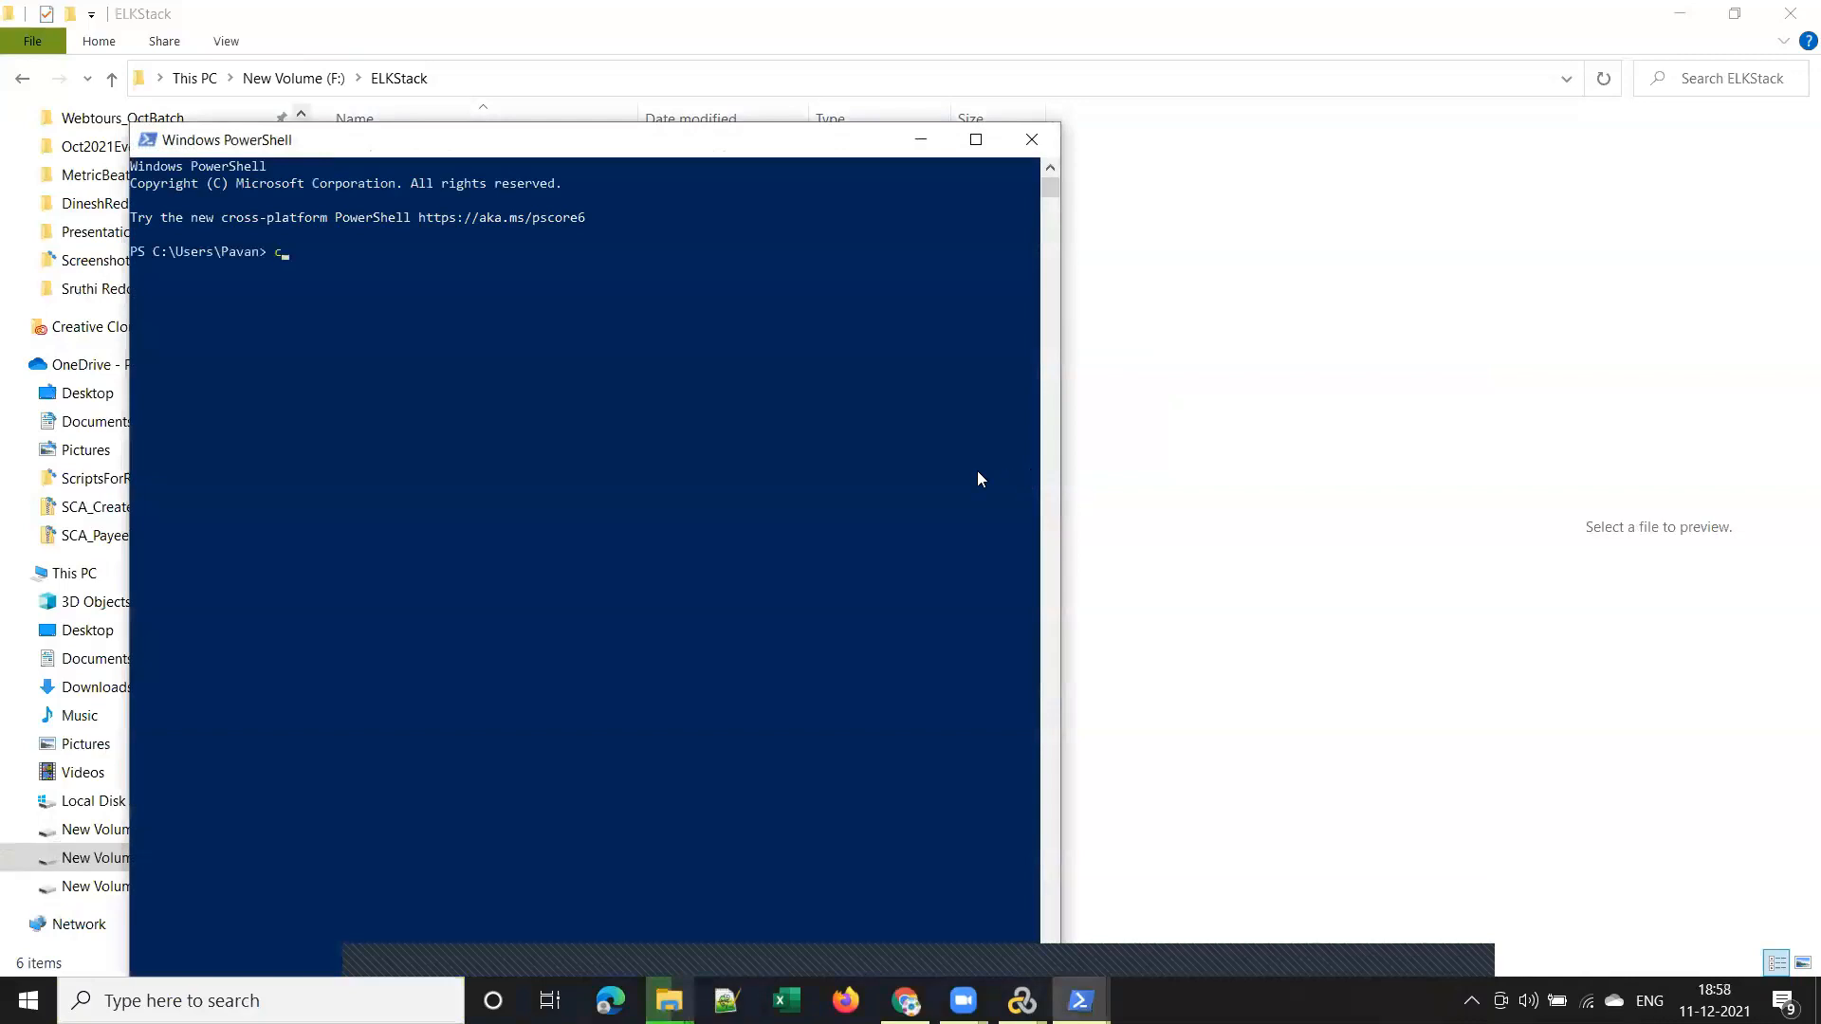
text(cd)
right_click(562, 315)
key(Return)
drag(681, 141, 1054, 244)
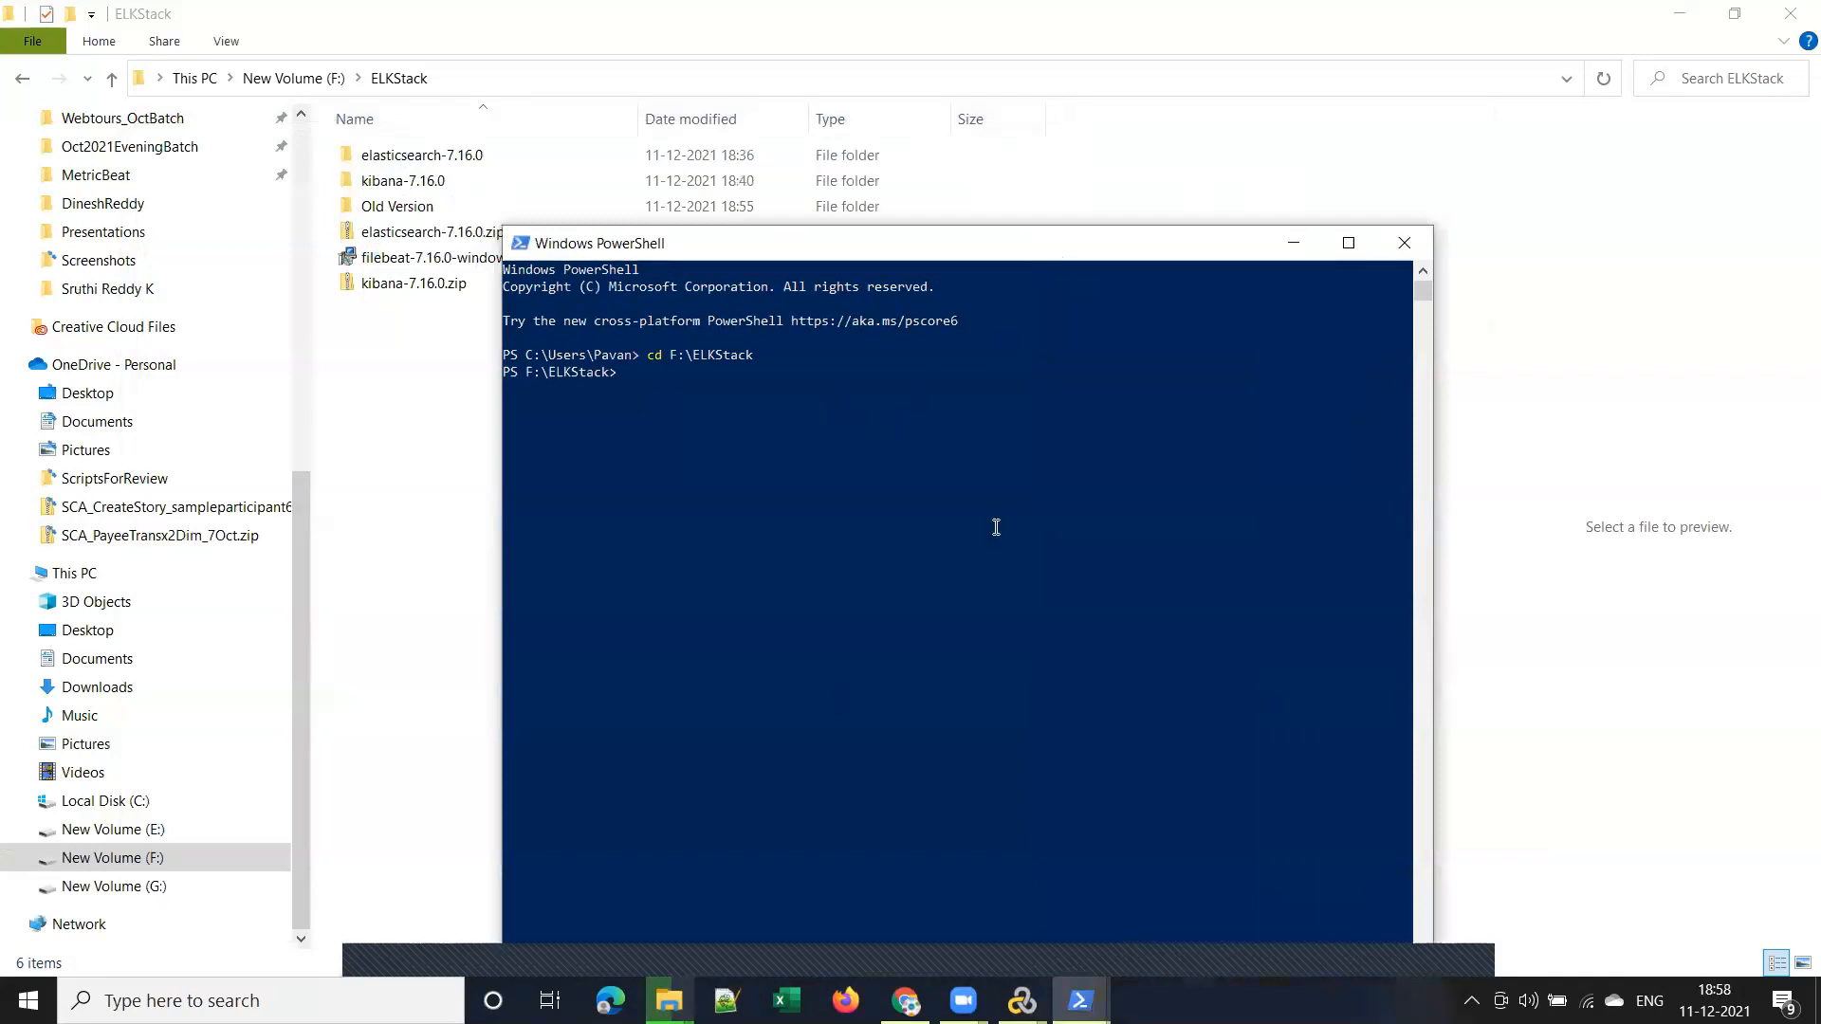
Copy the command .\install-service-filebeat.ps1 from the slide in Google Slides and try to run it in PowerShell from F:\ELKStack
key(alt+Tab)
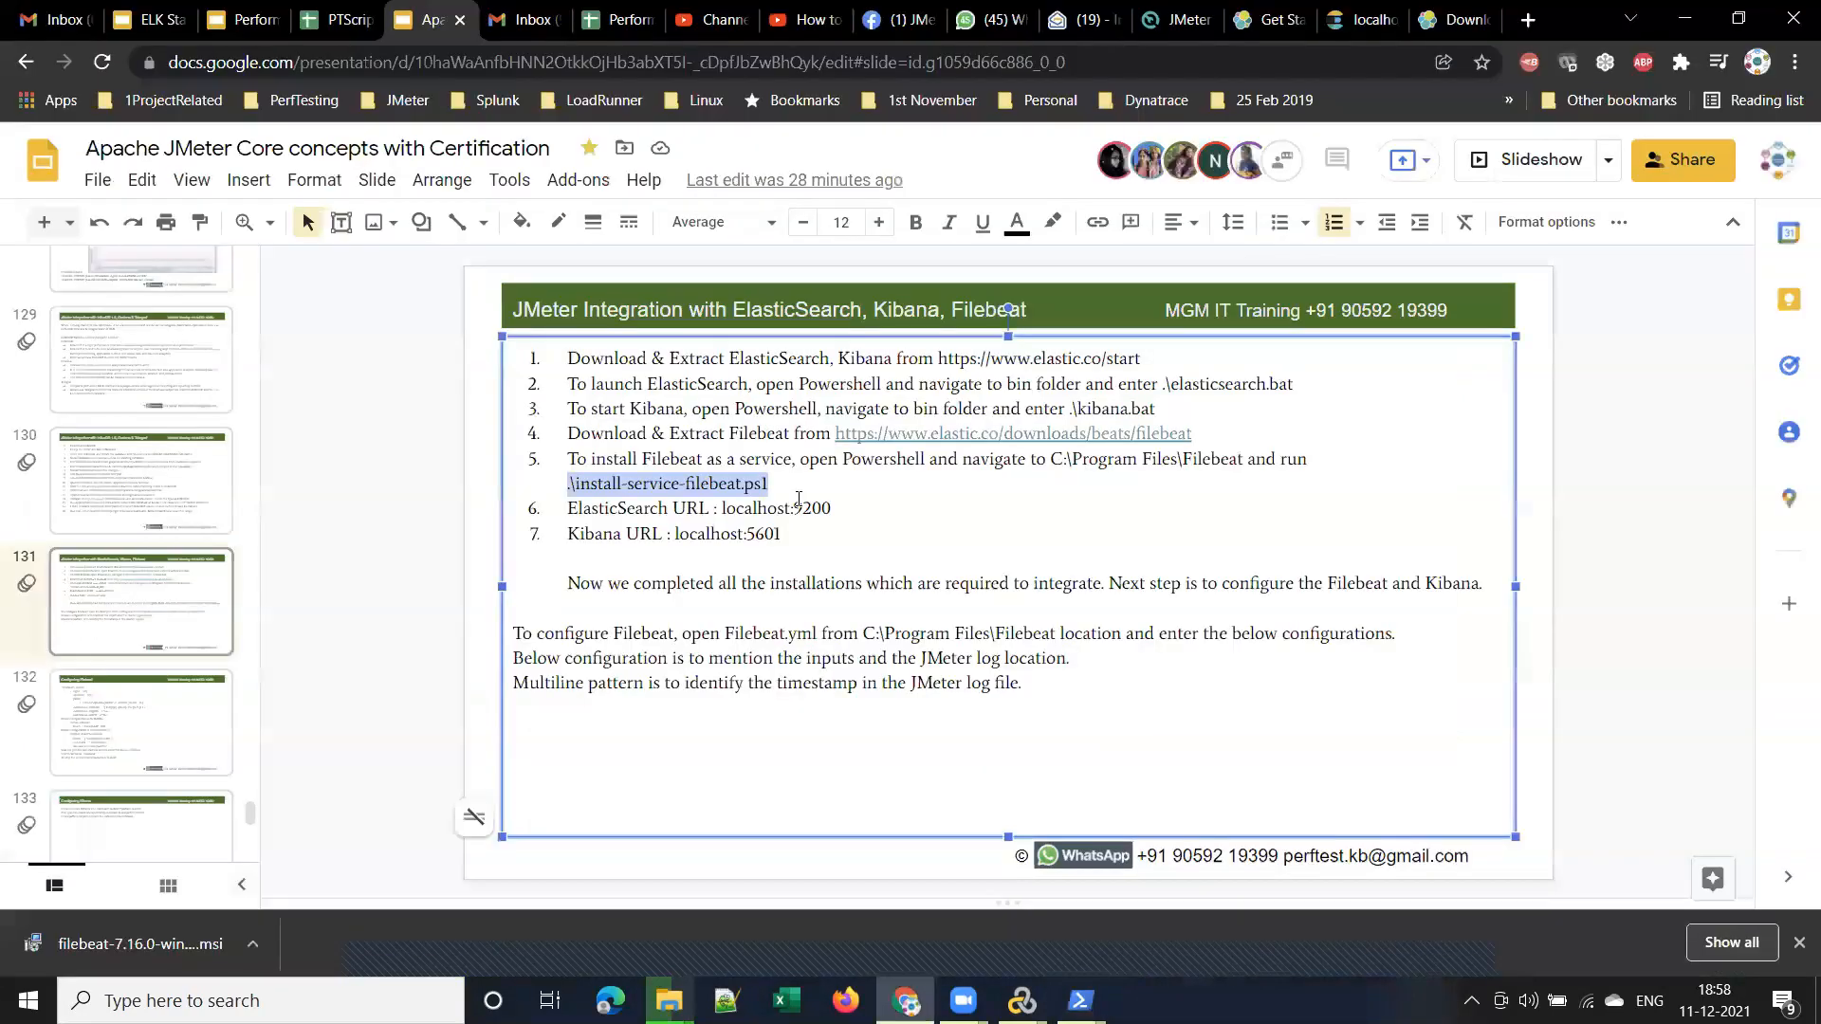
click(751, 470)
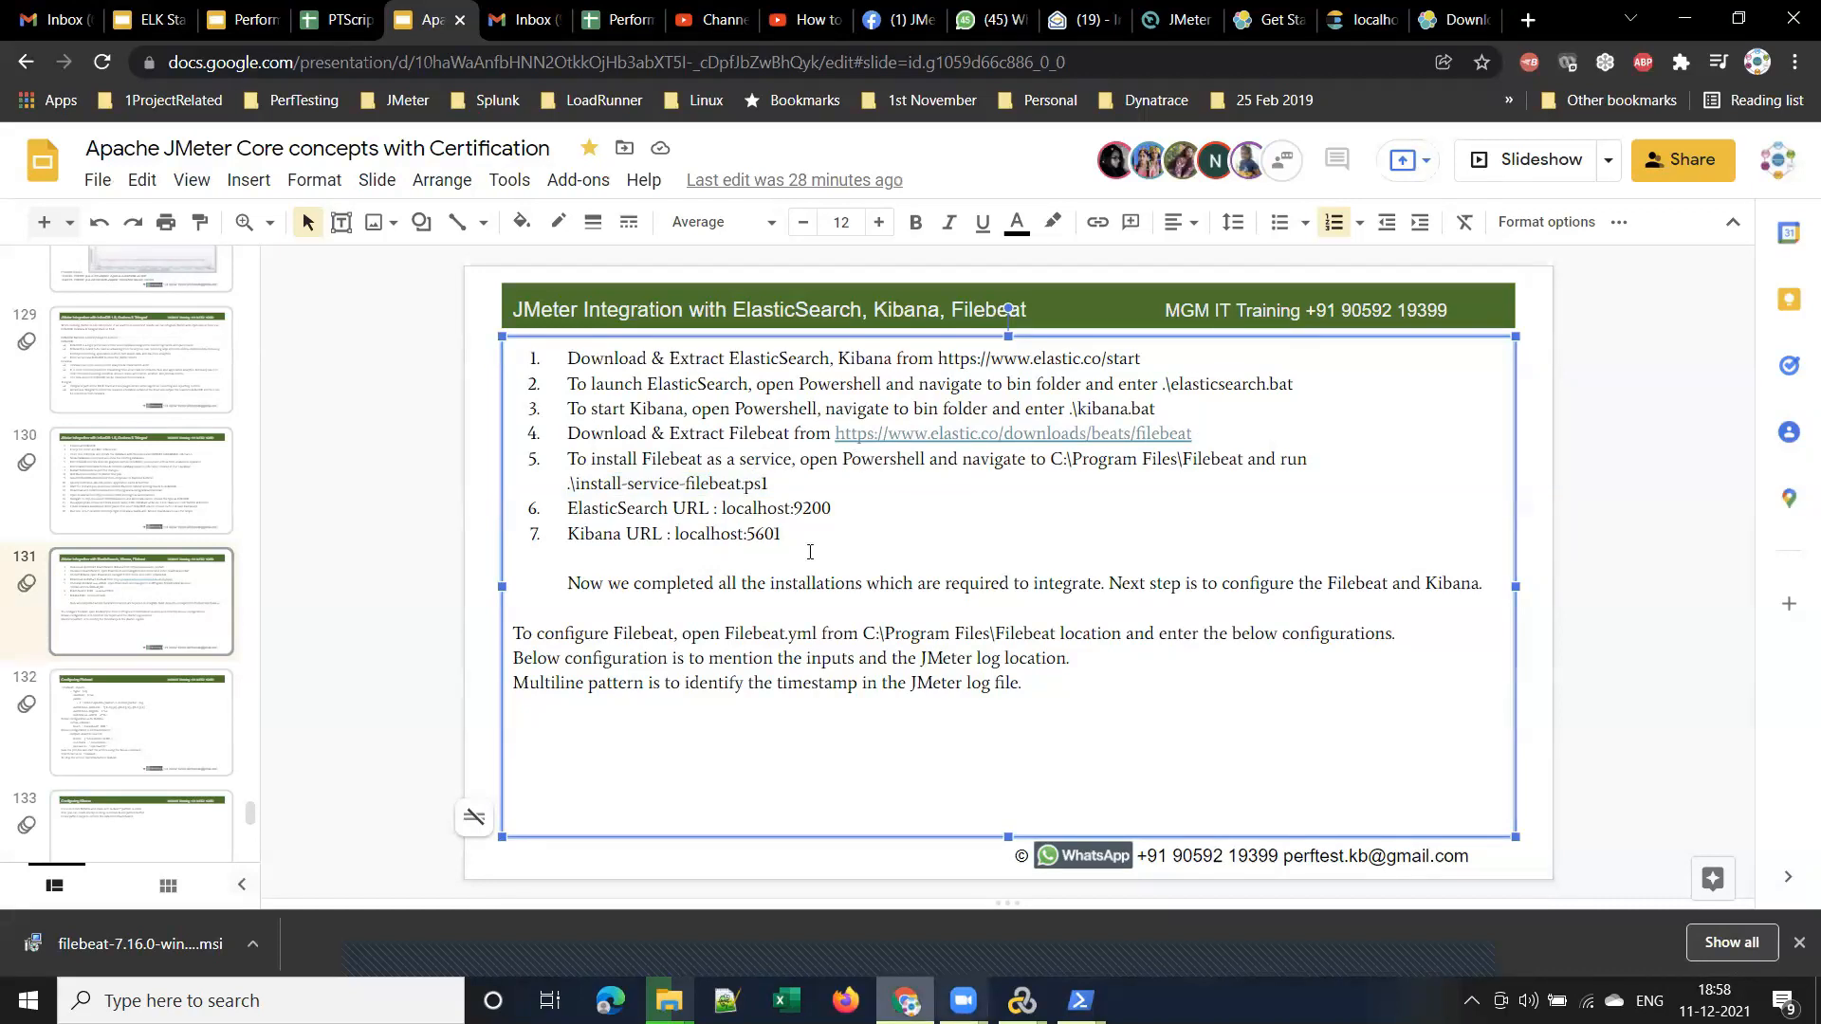
drag(569, 484, 767, 484)
key(ctrl+c)
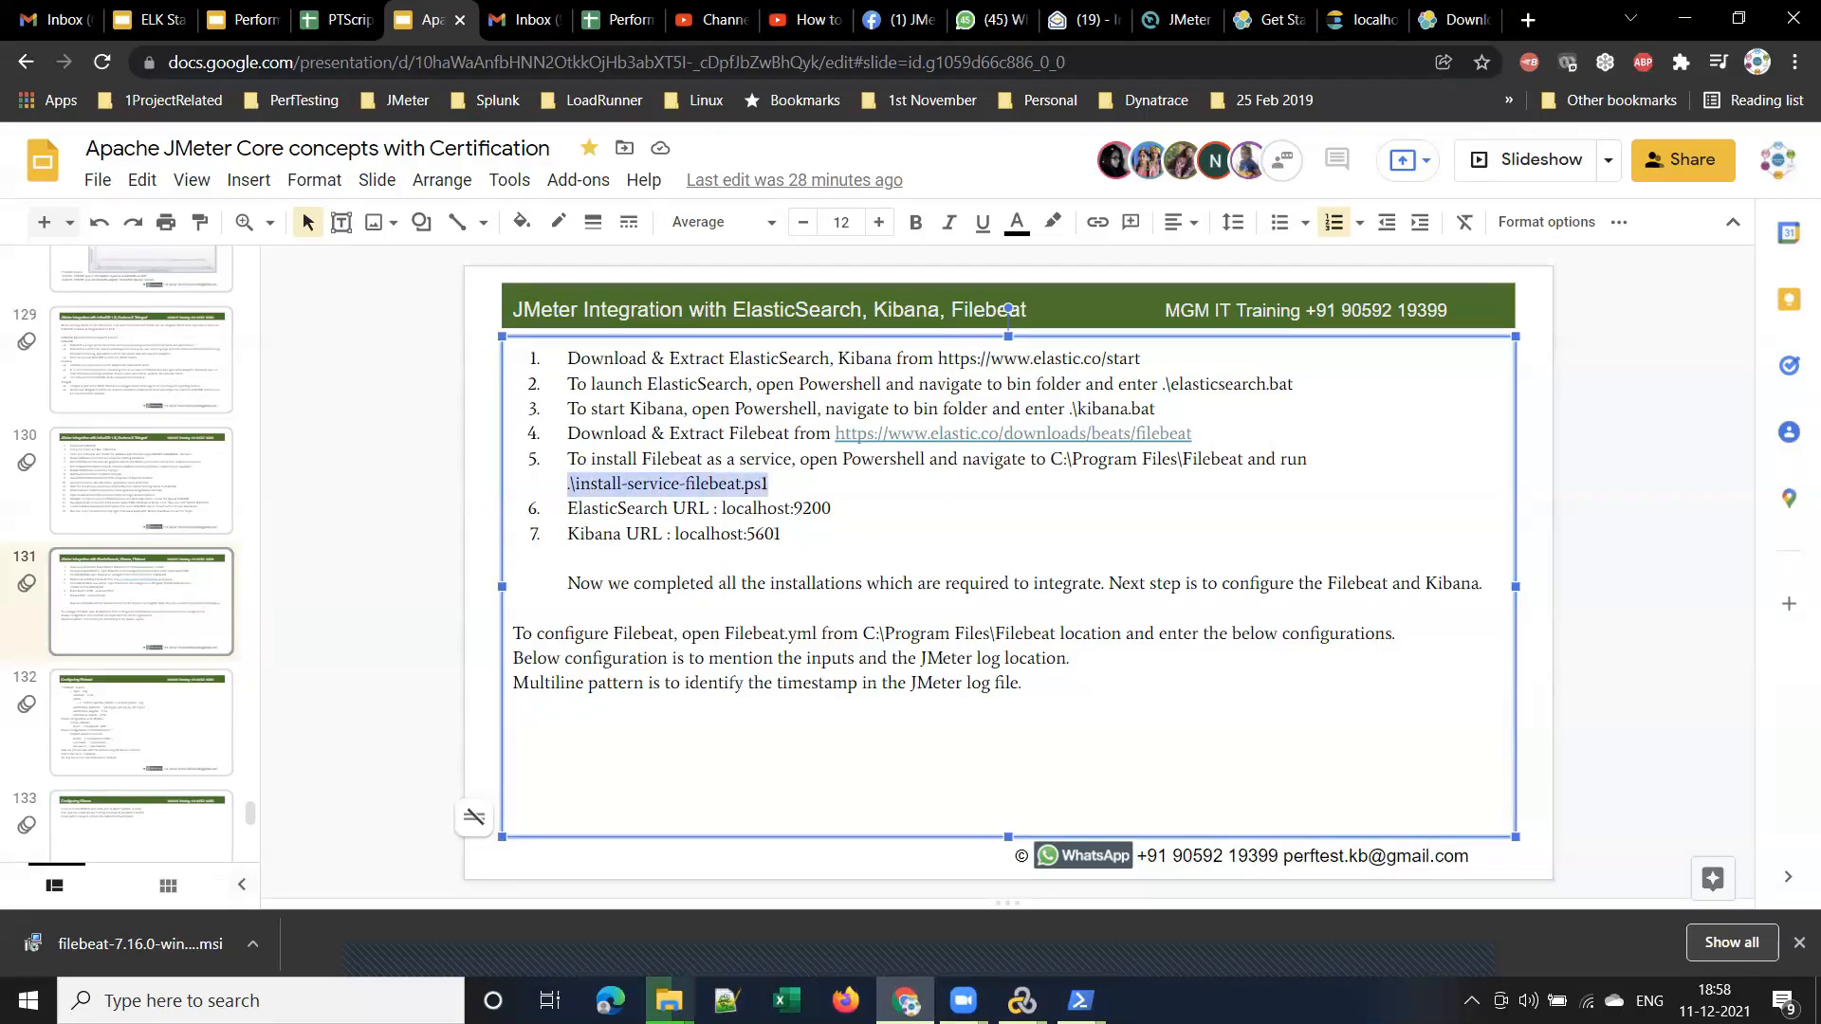
key(alt+Tab)
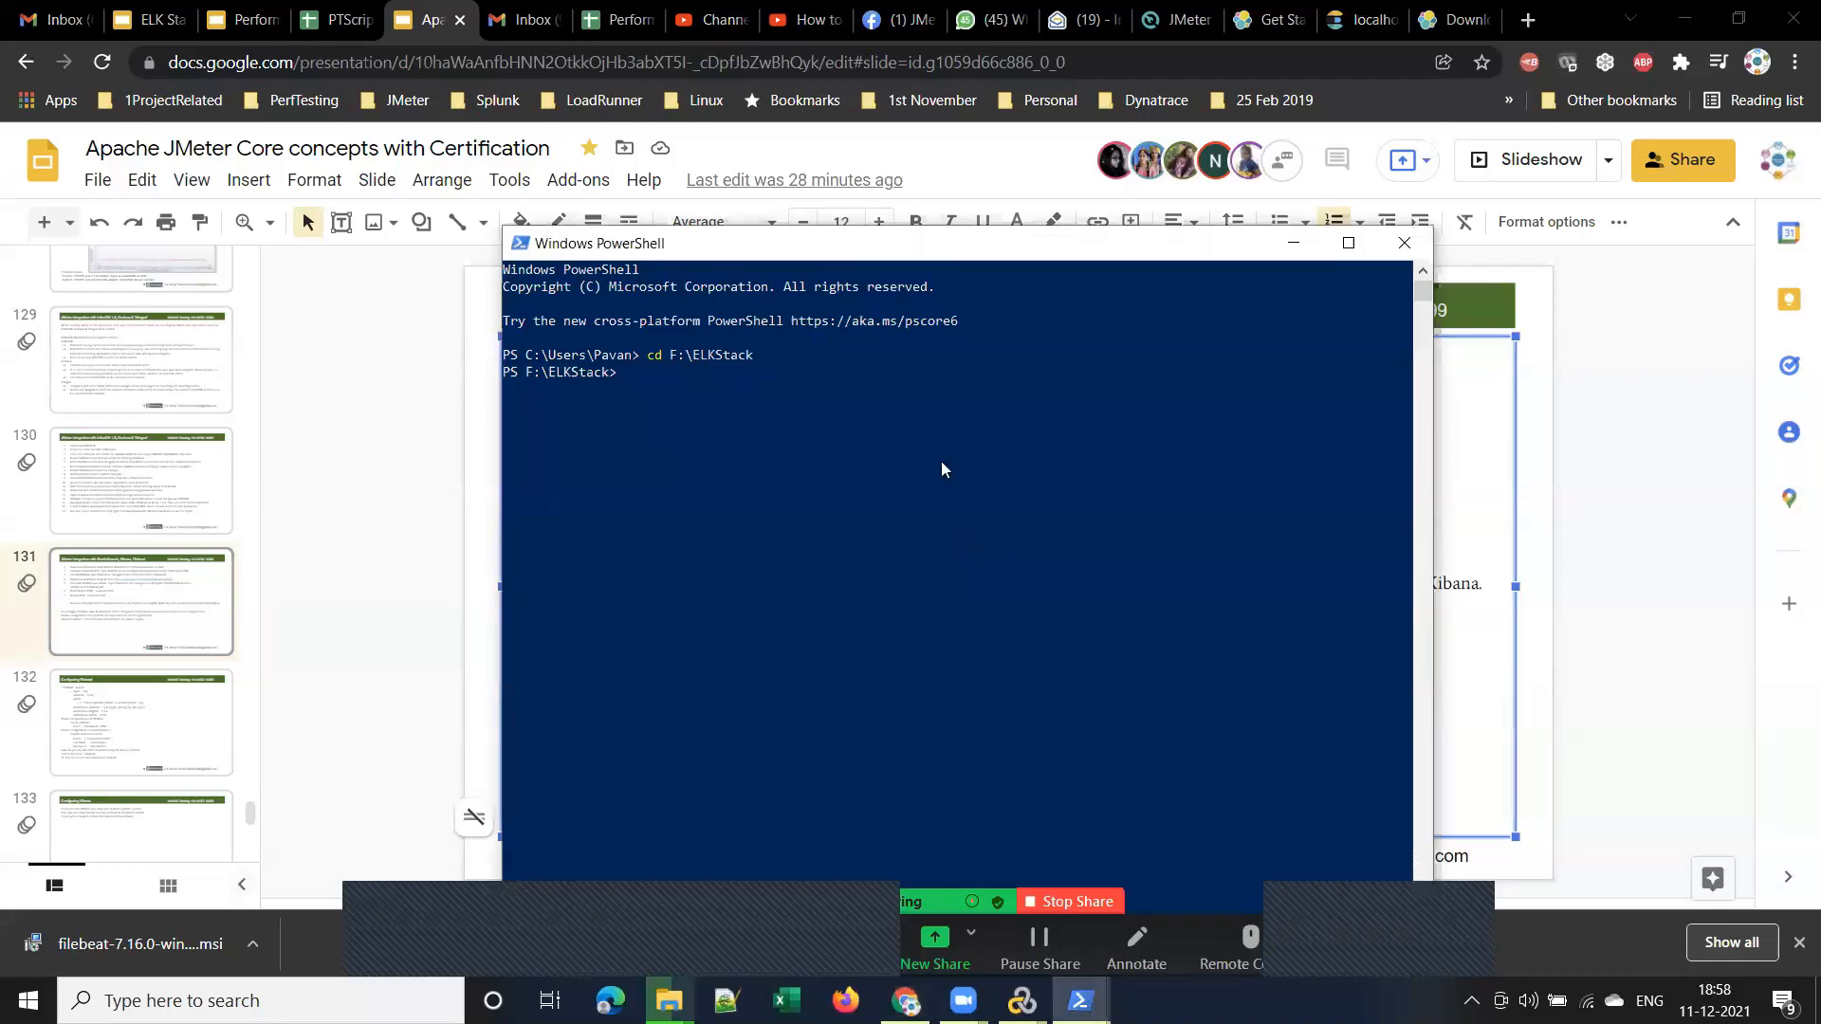
key(ctrl+v)
key(Return)
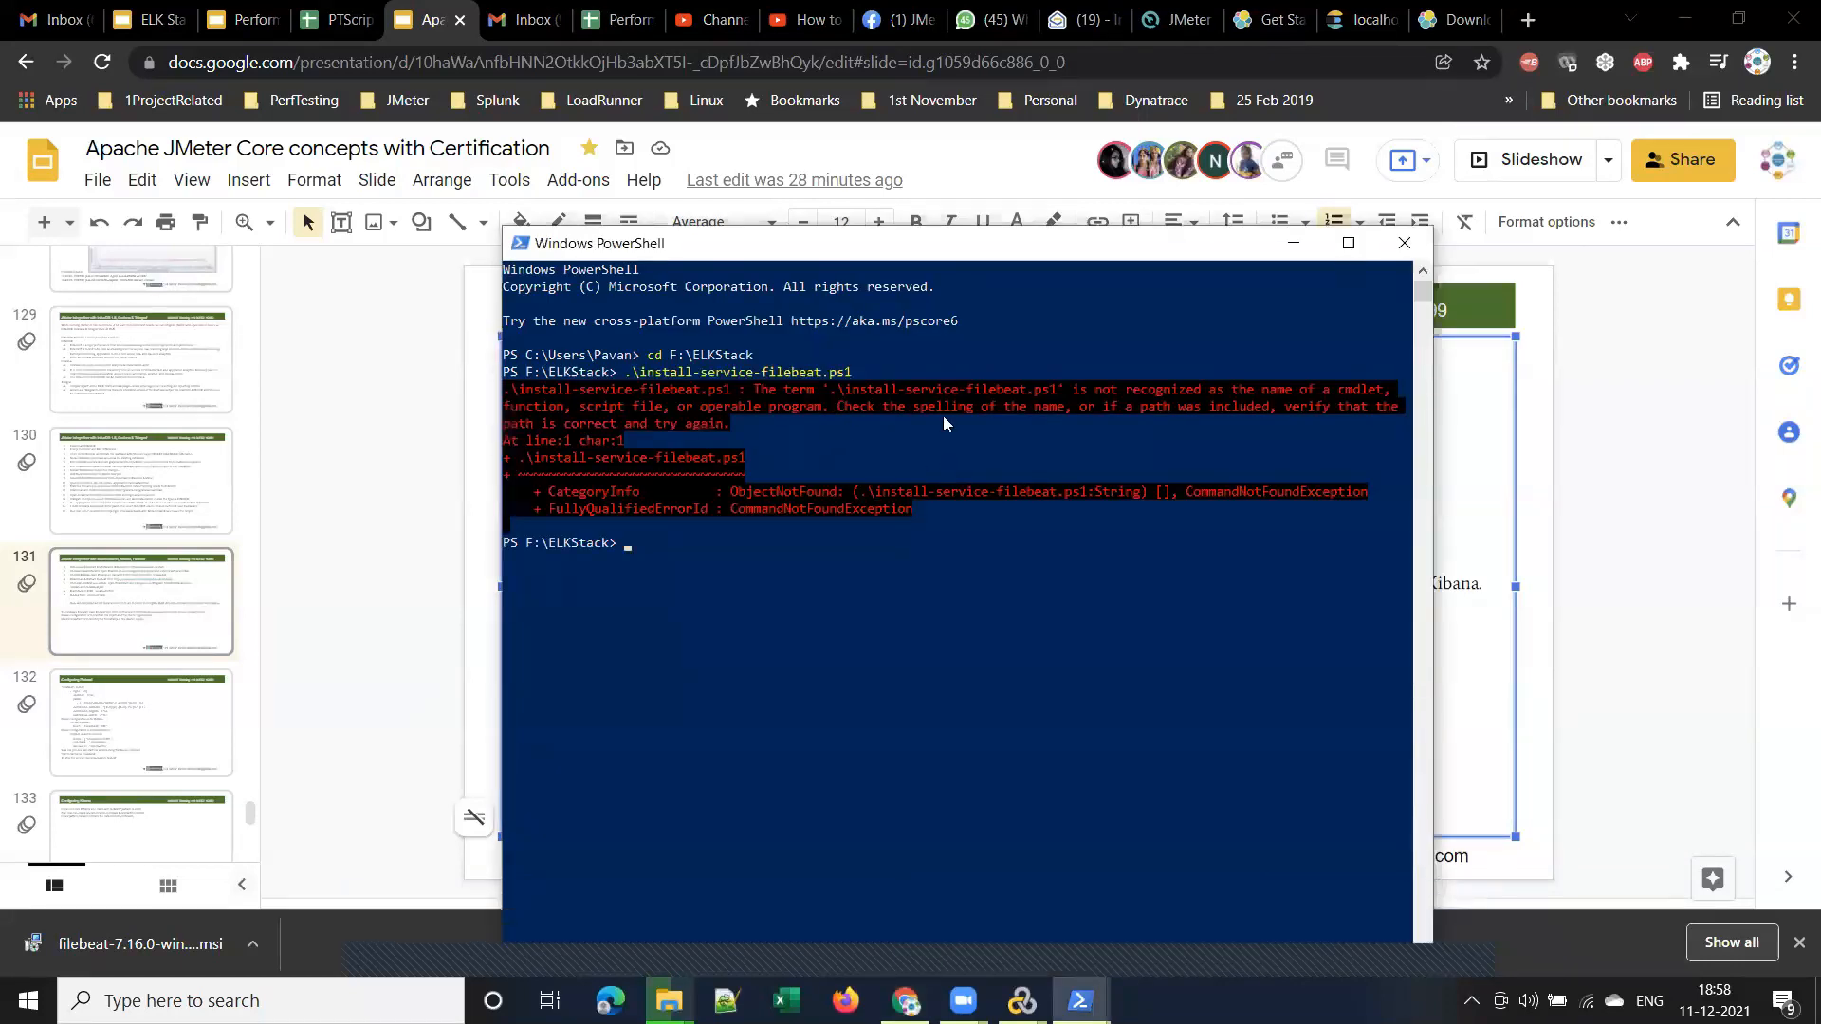
Switch to the Elastic Filebeat download page in Chrome and download the Windows ZIP x86_64 package
click(1293, 243)
click(1446, 20)
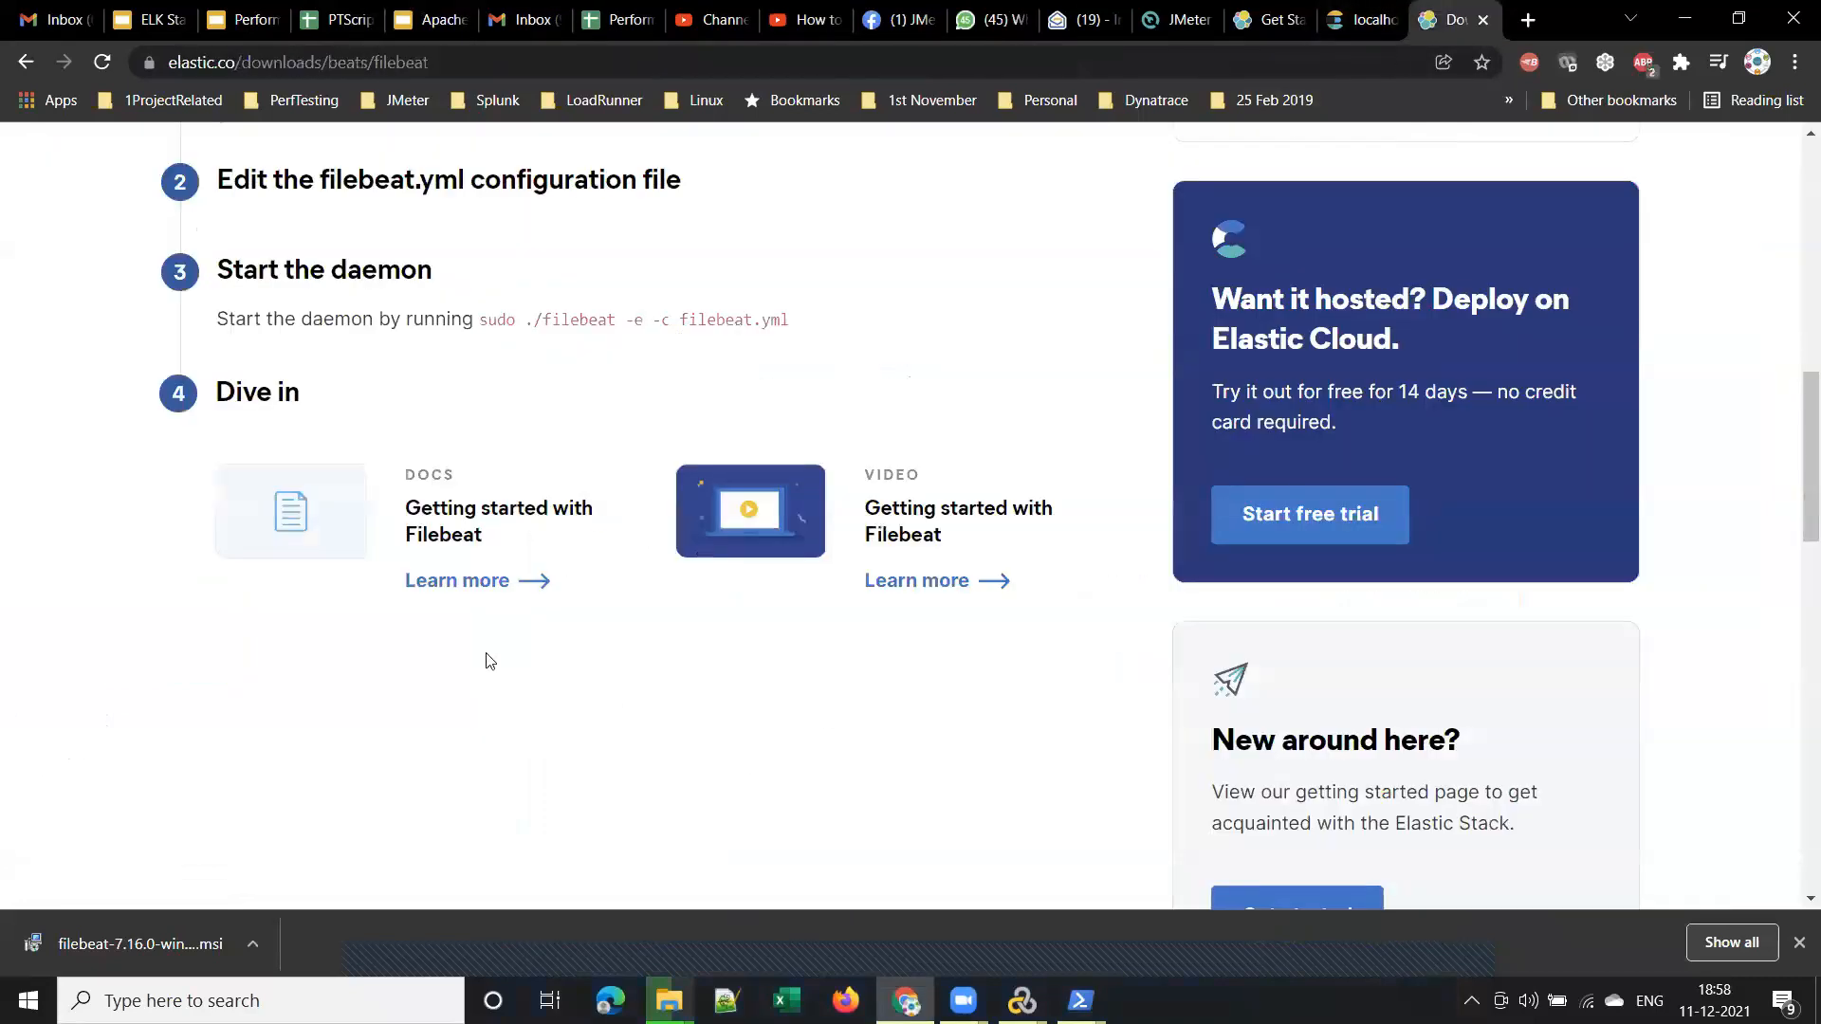
scroll(766, 420, up, 10)
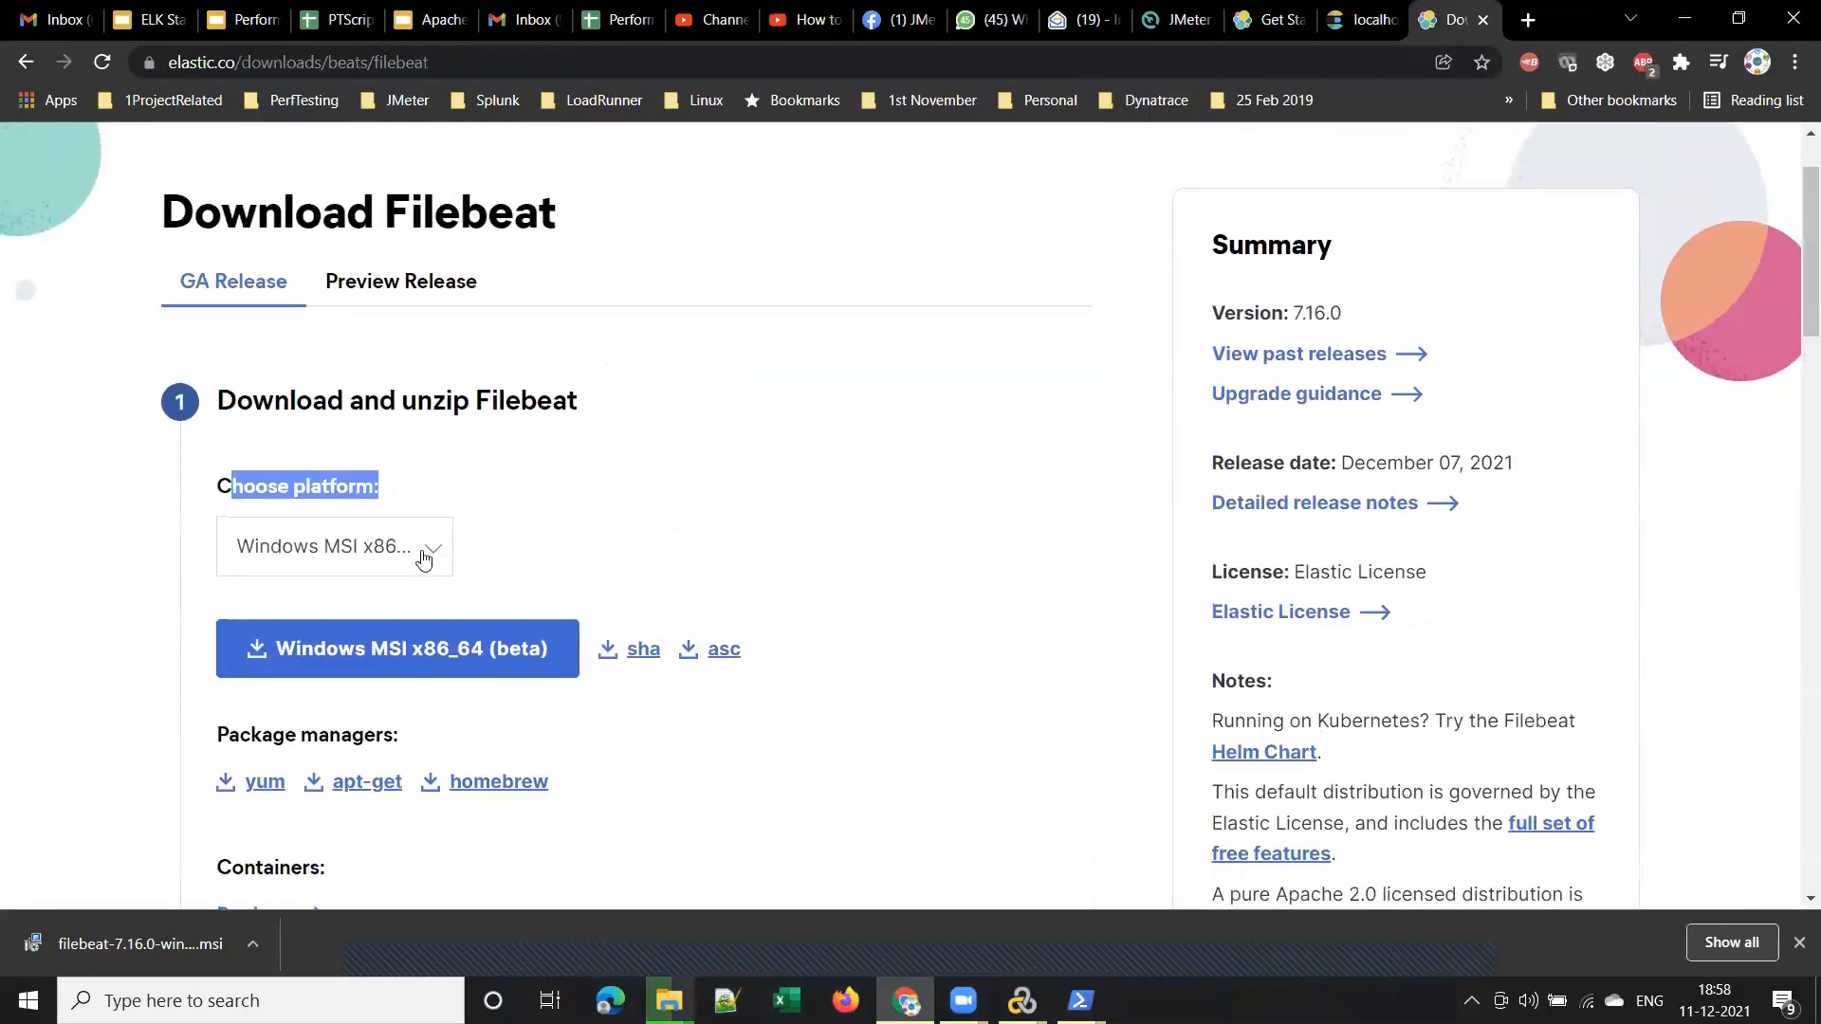
click(418, 557)
scroll(370, 720, down, 3)
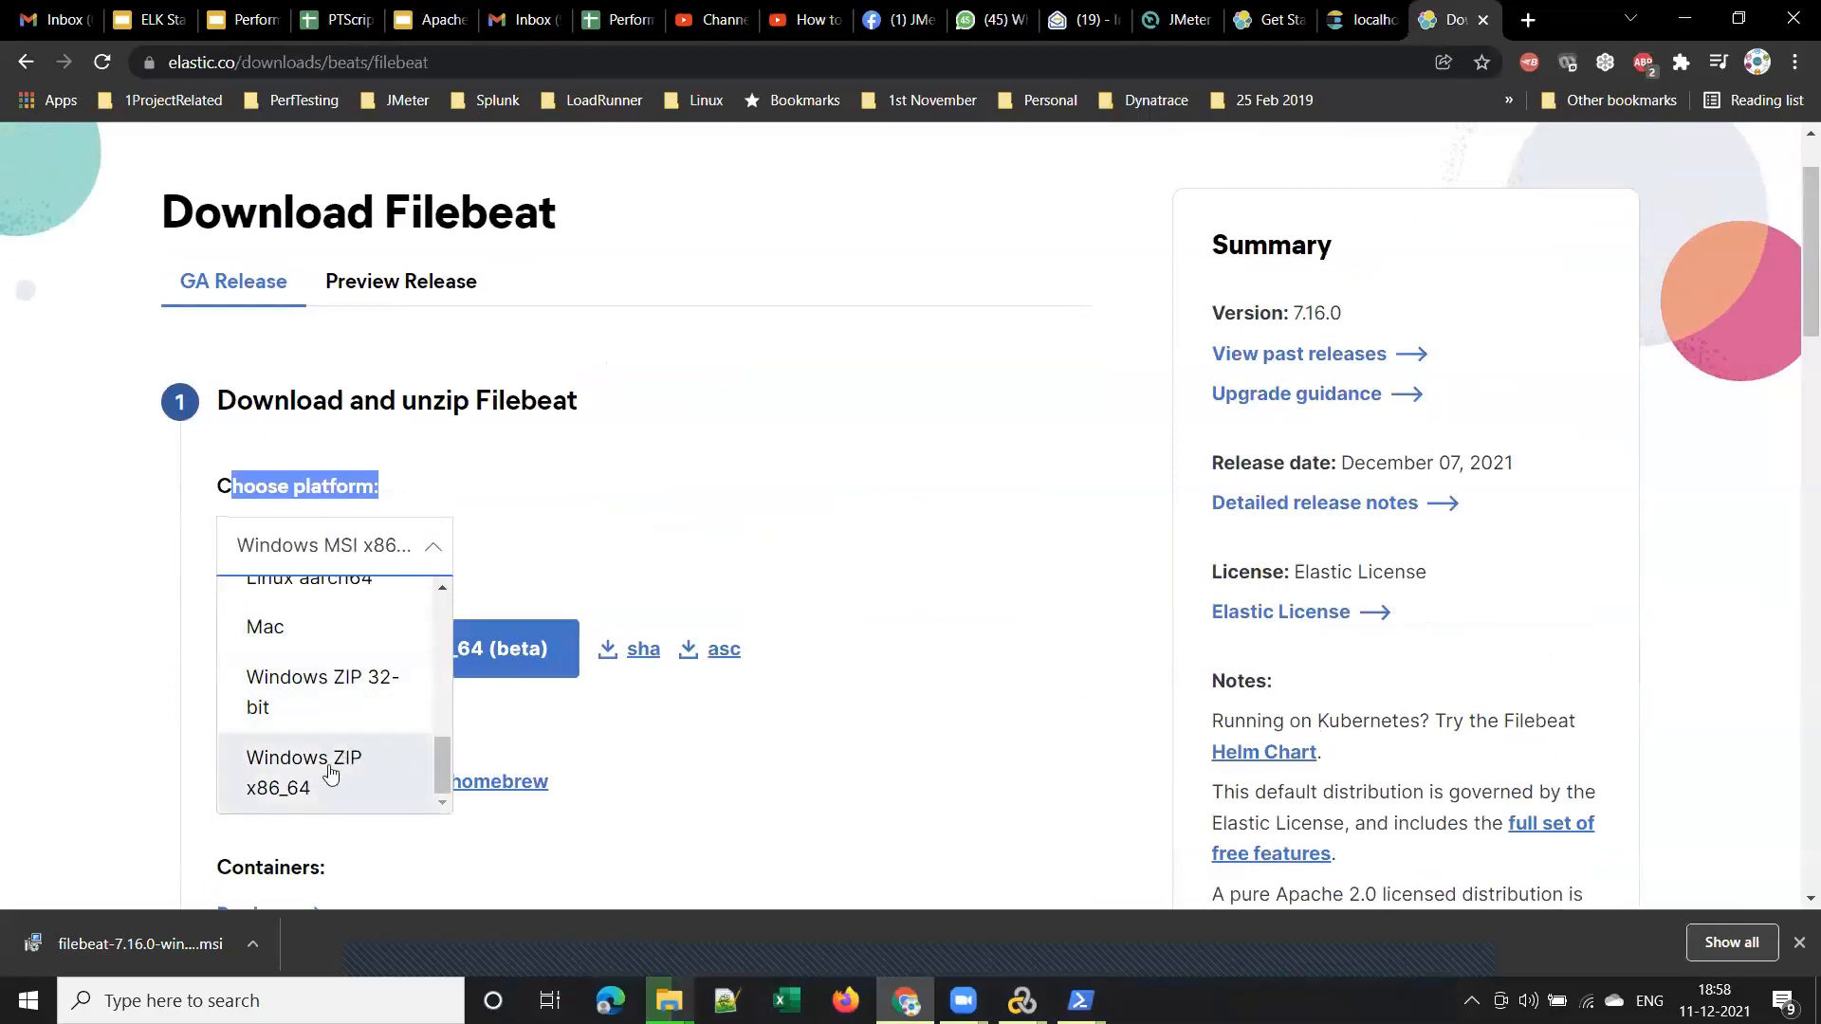
click(341, 770)
click(422, 664)
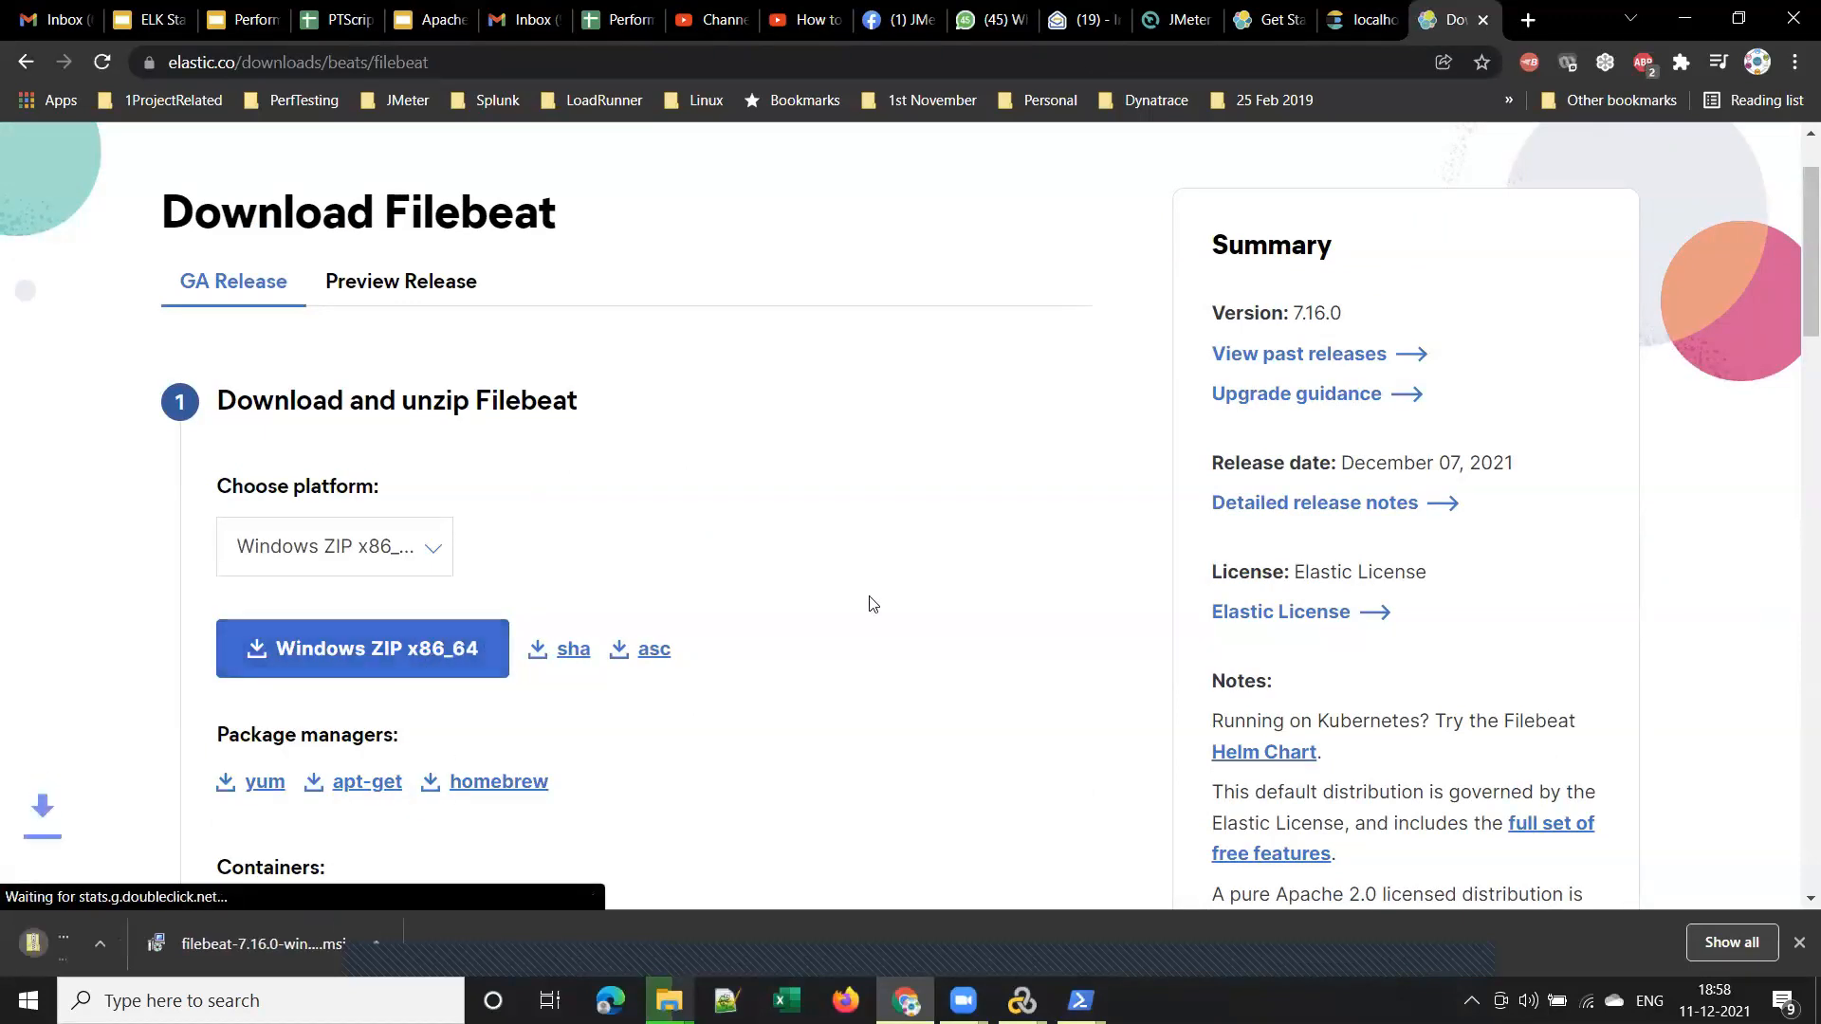
click(1800, 942)
Place filebeat-7.16.0-windows-x86_64.zip from the Downloads folder into F:\ELKStack
mouse_move(669, 1001)
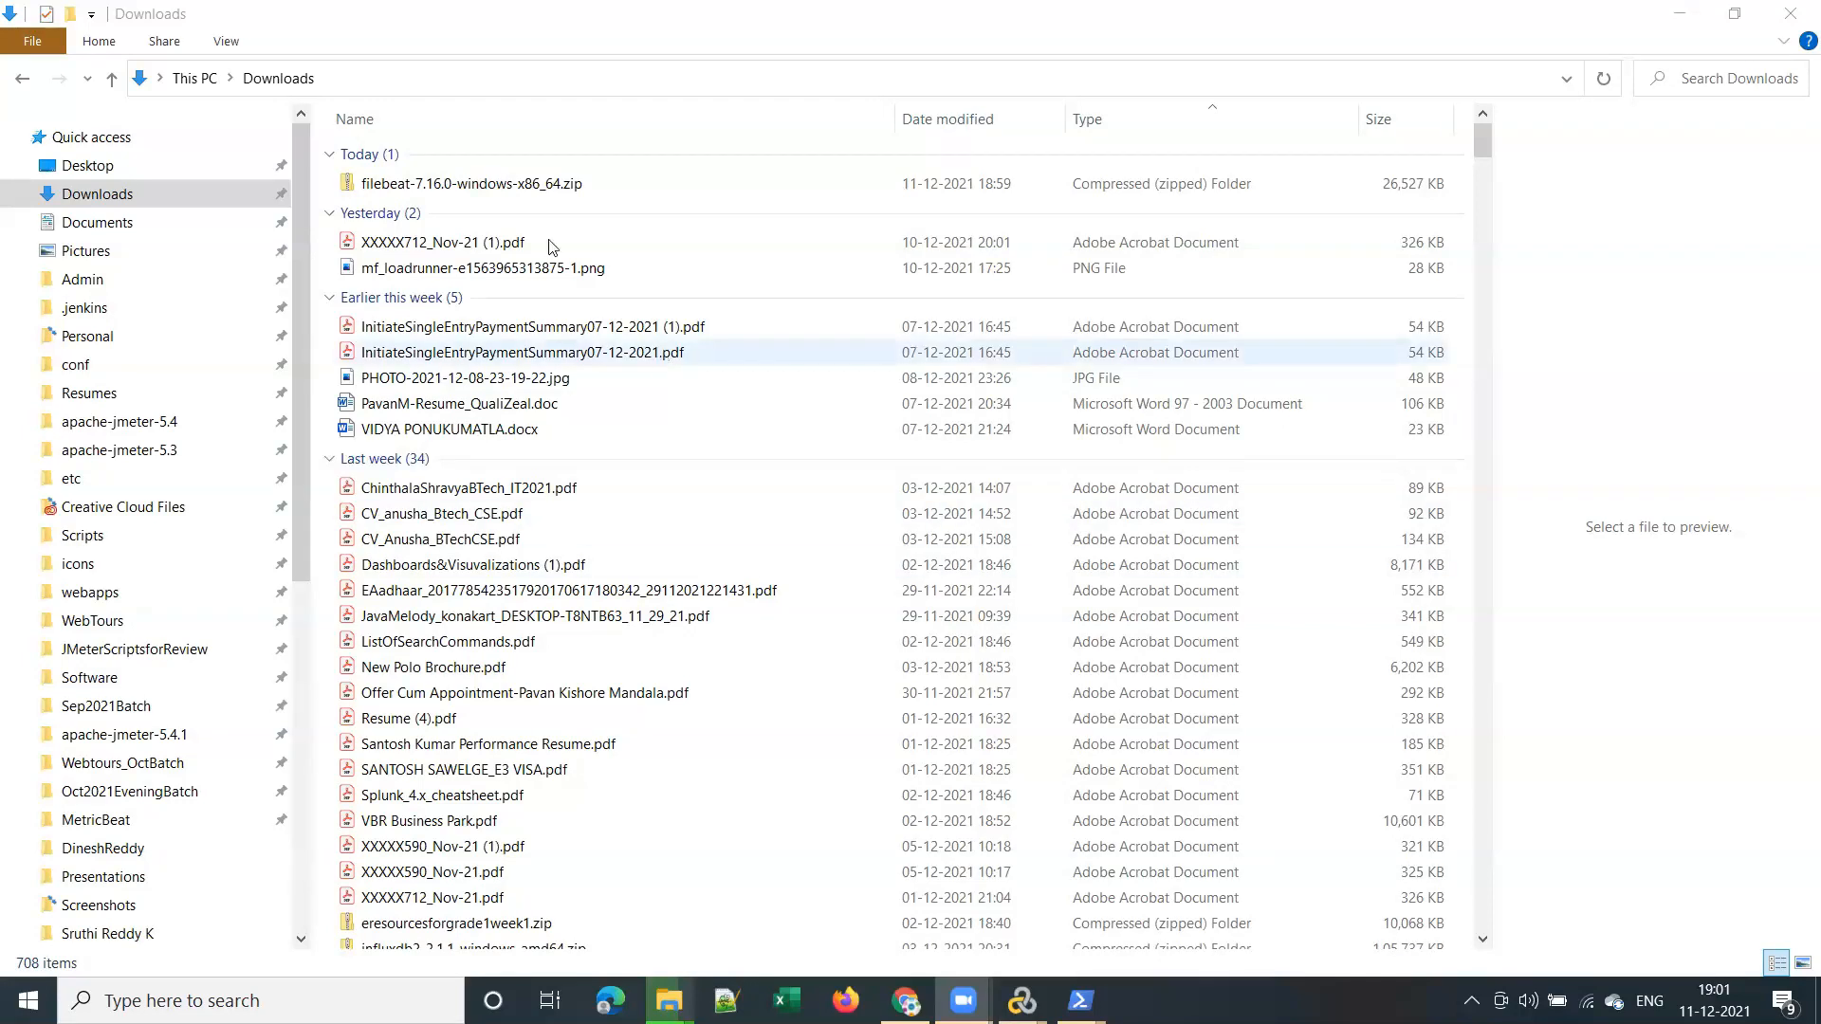
key(Home)
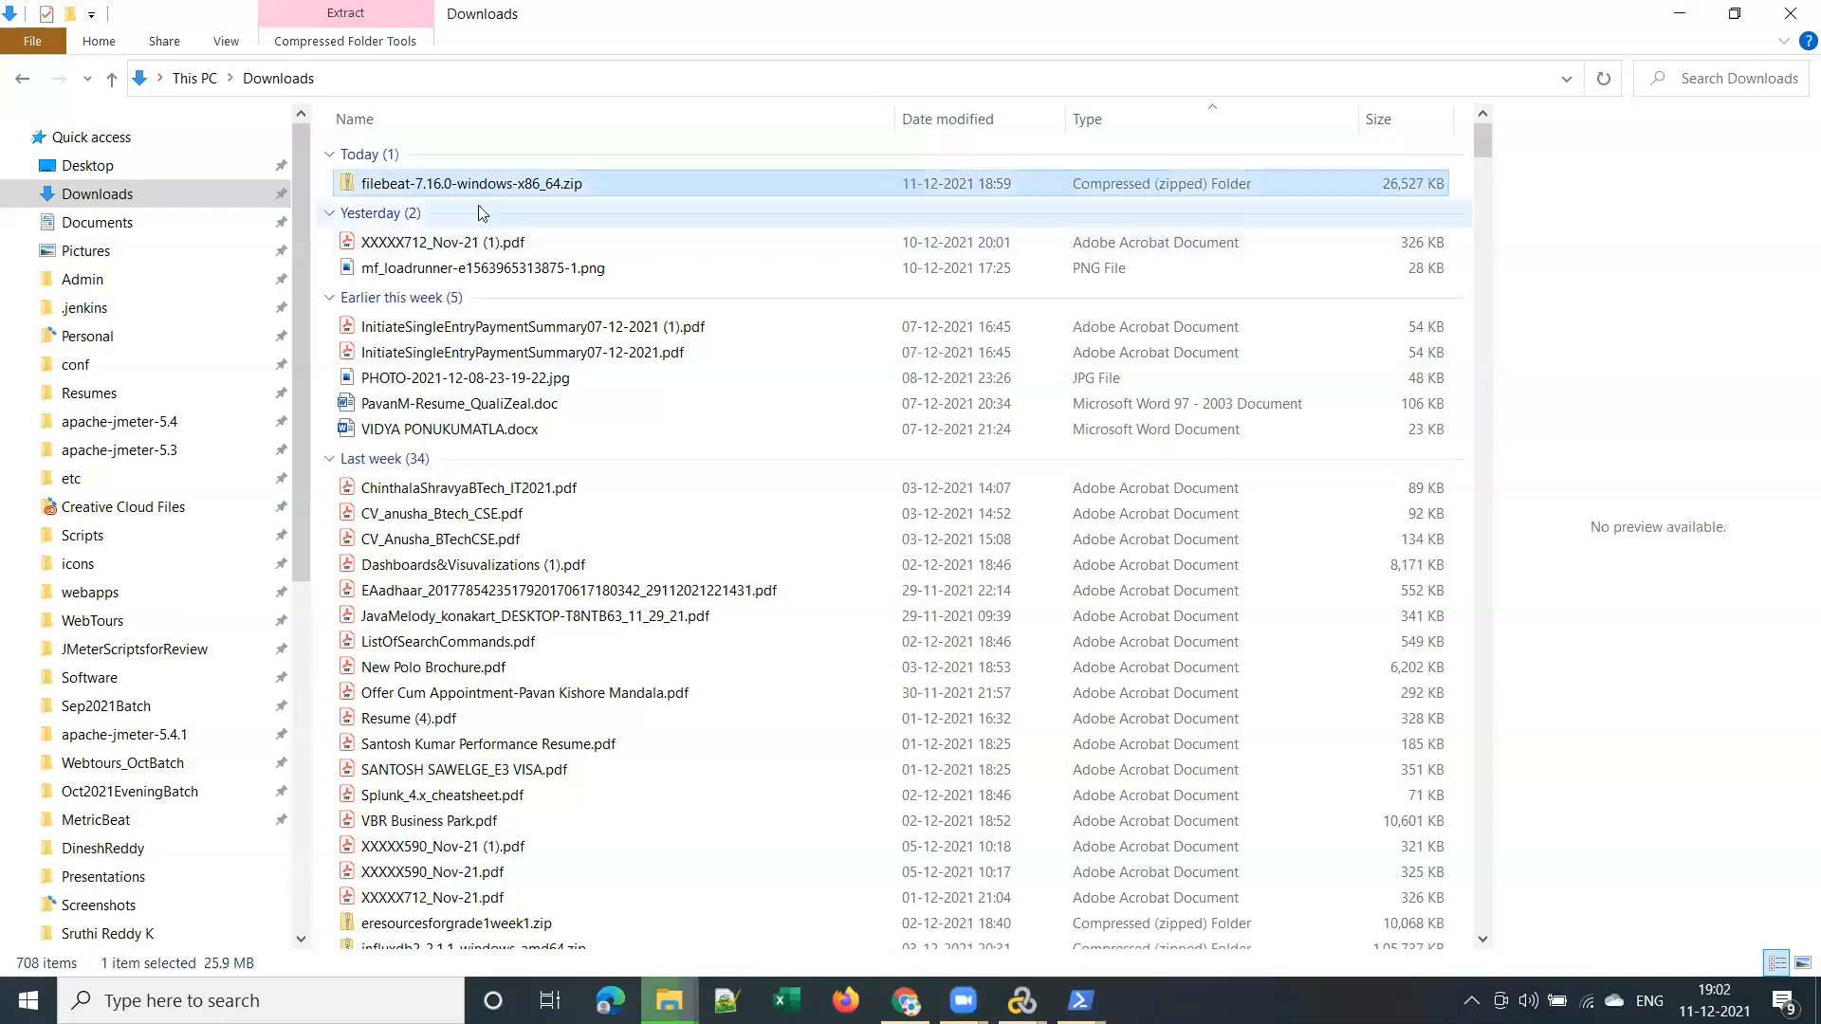
scroll(238, 569, down, 8)
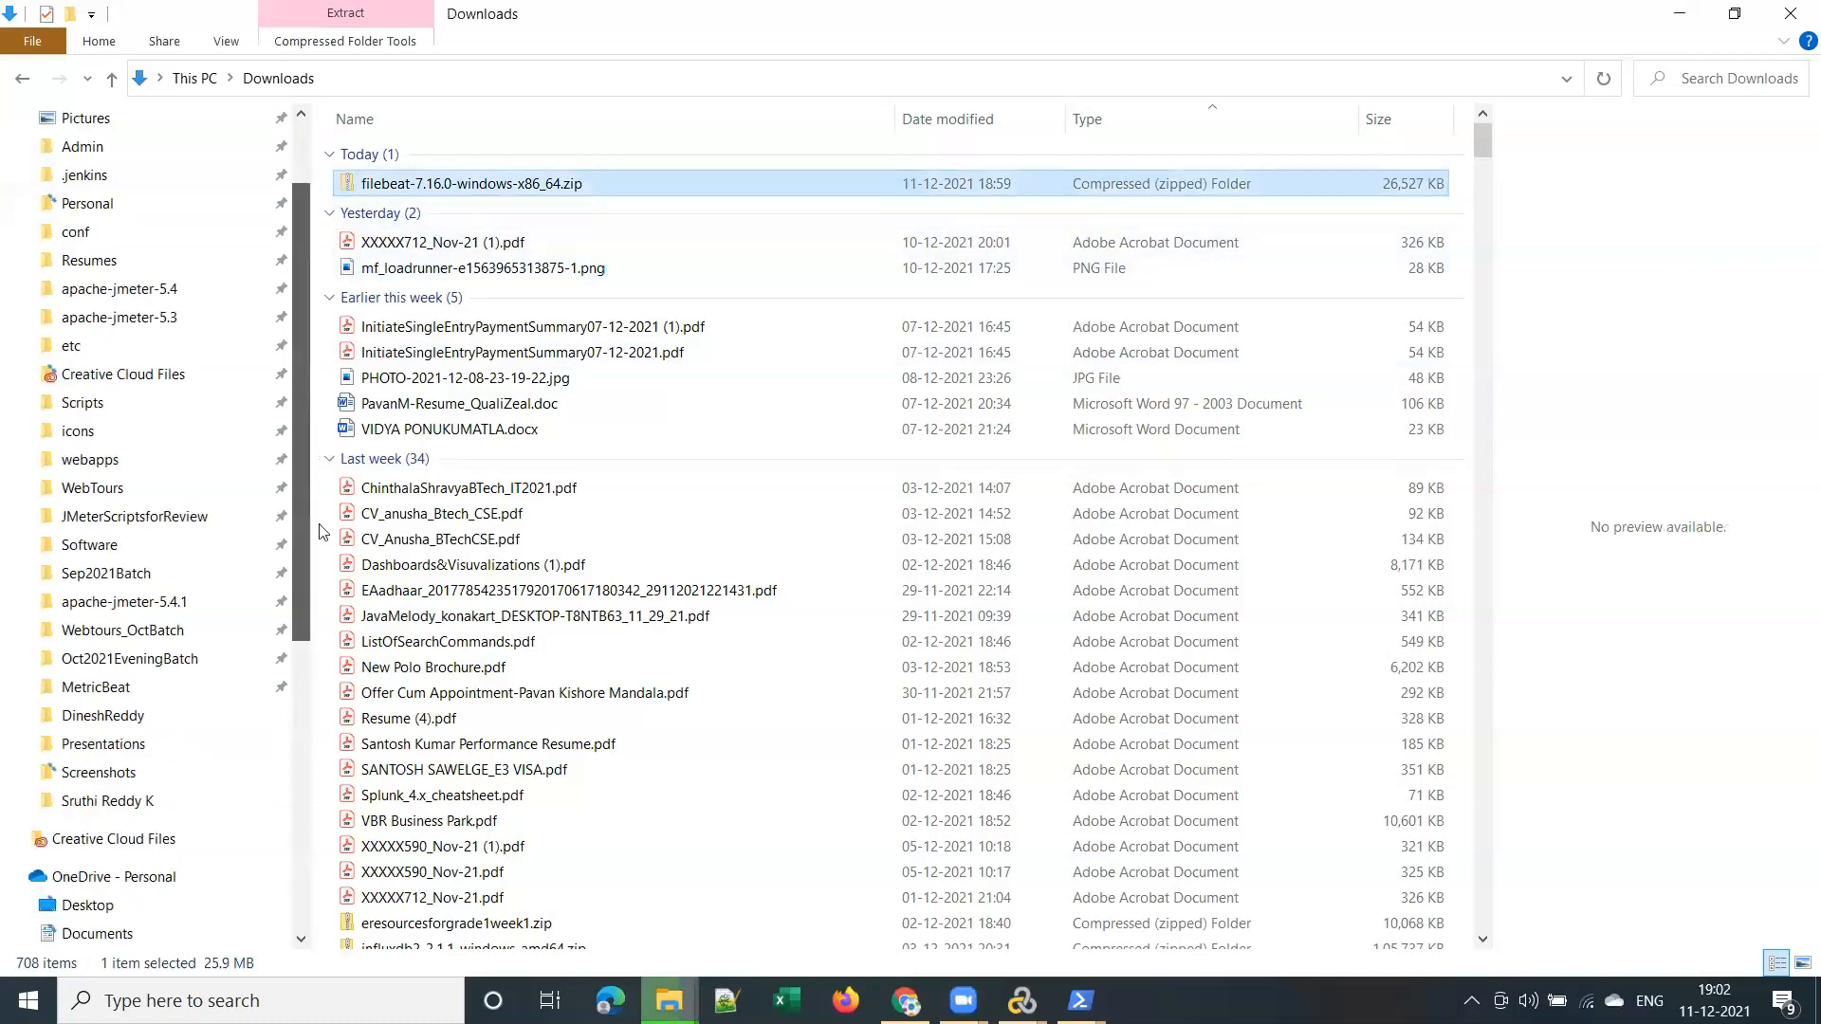
click(239, 832)
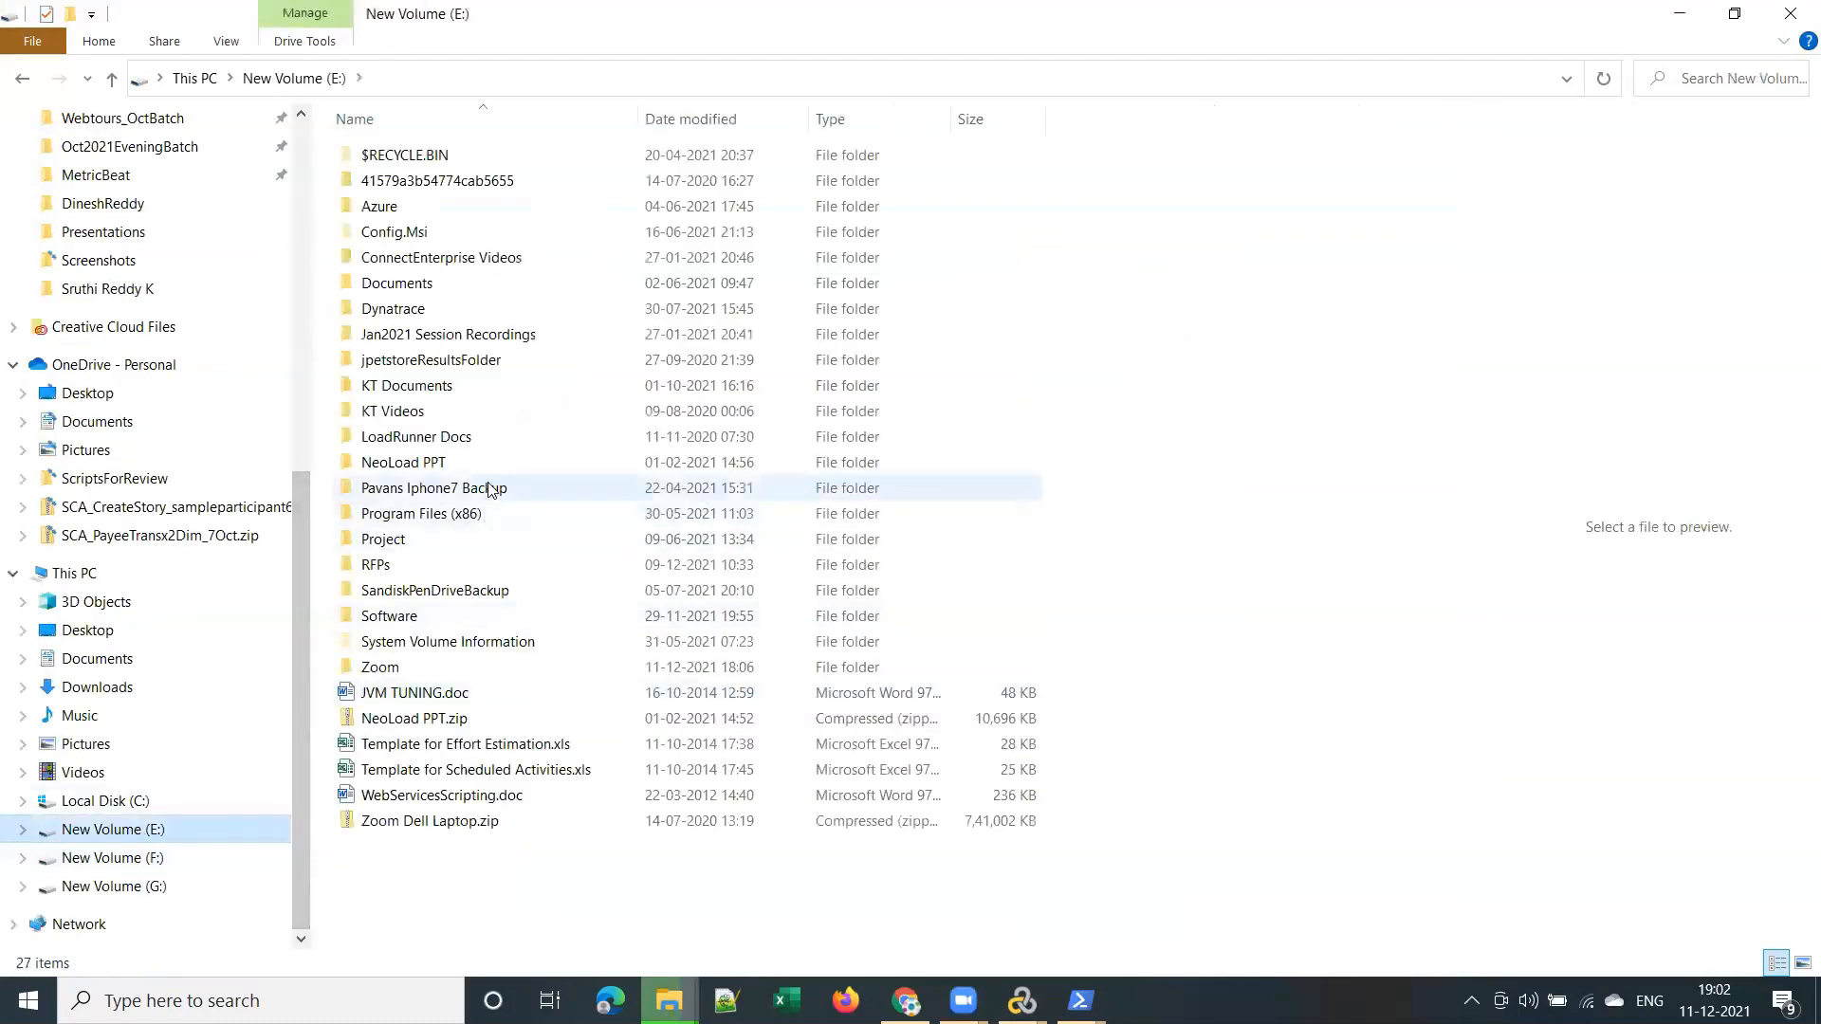
click(114, 858)
double_click(407, 313)
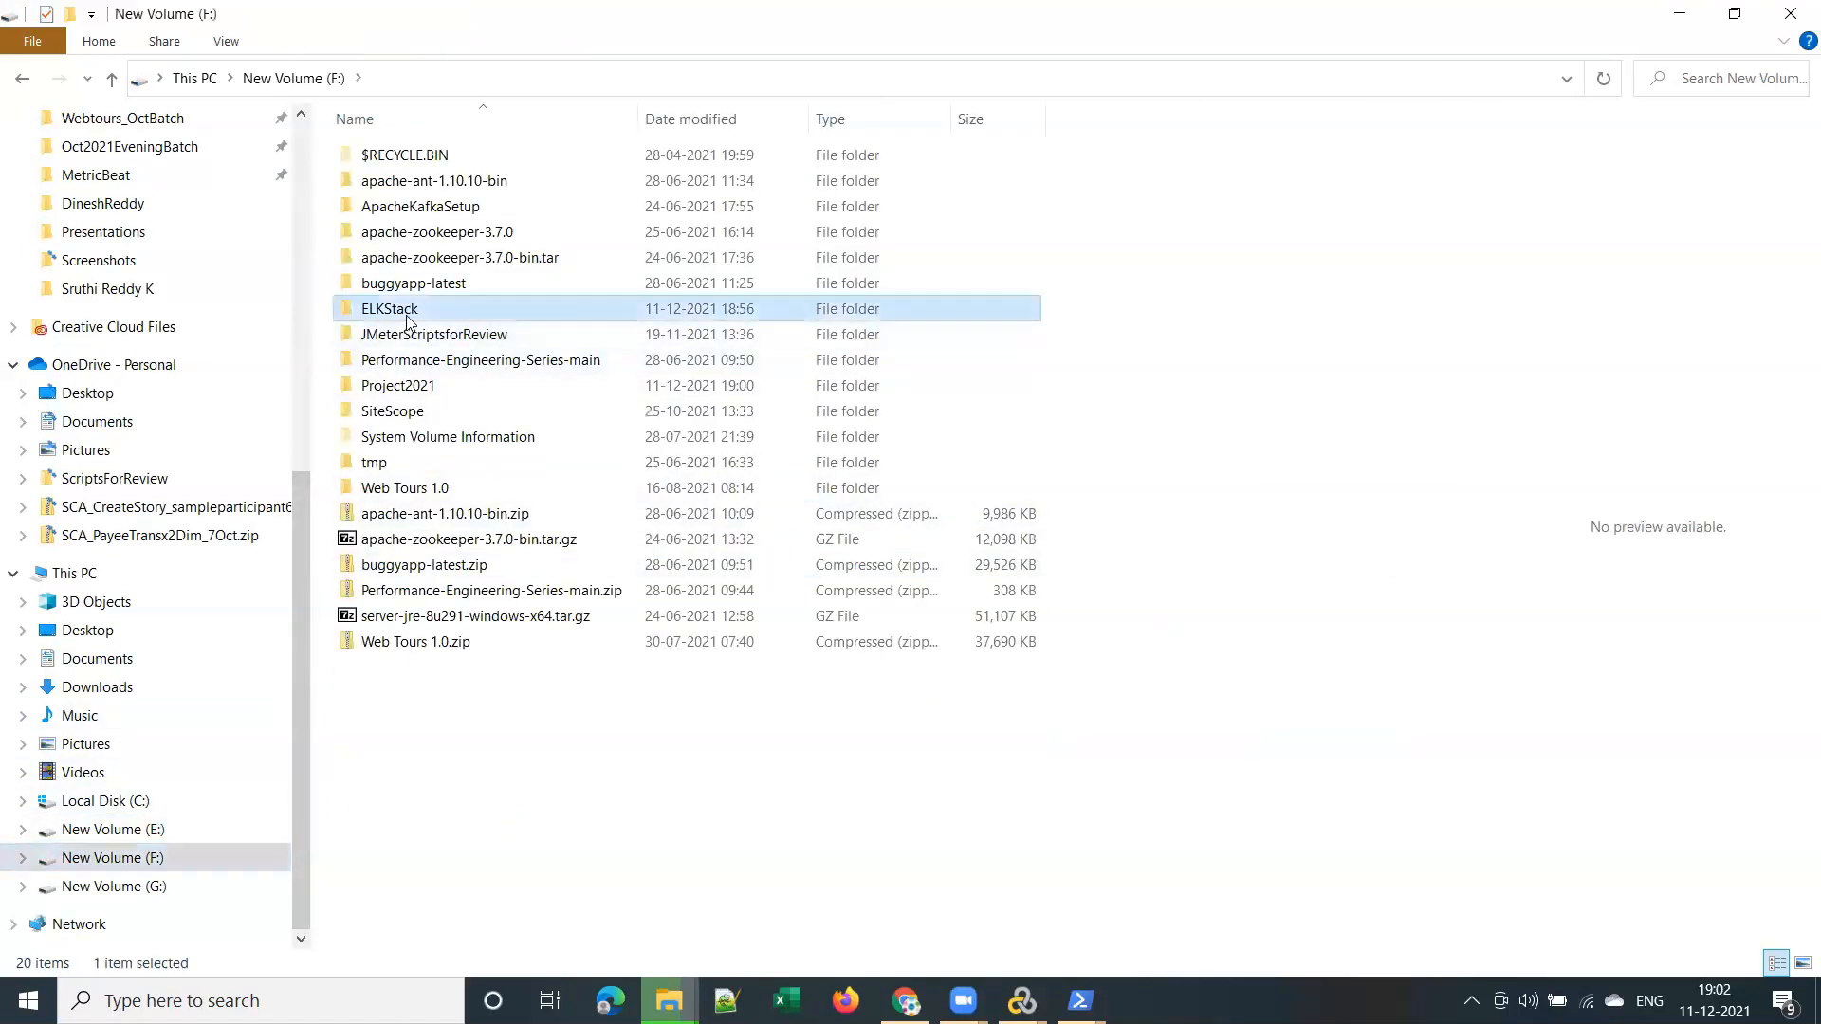
right_click(459, 401)
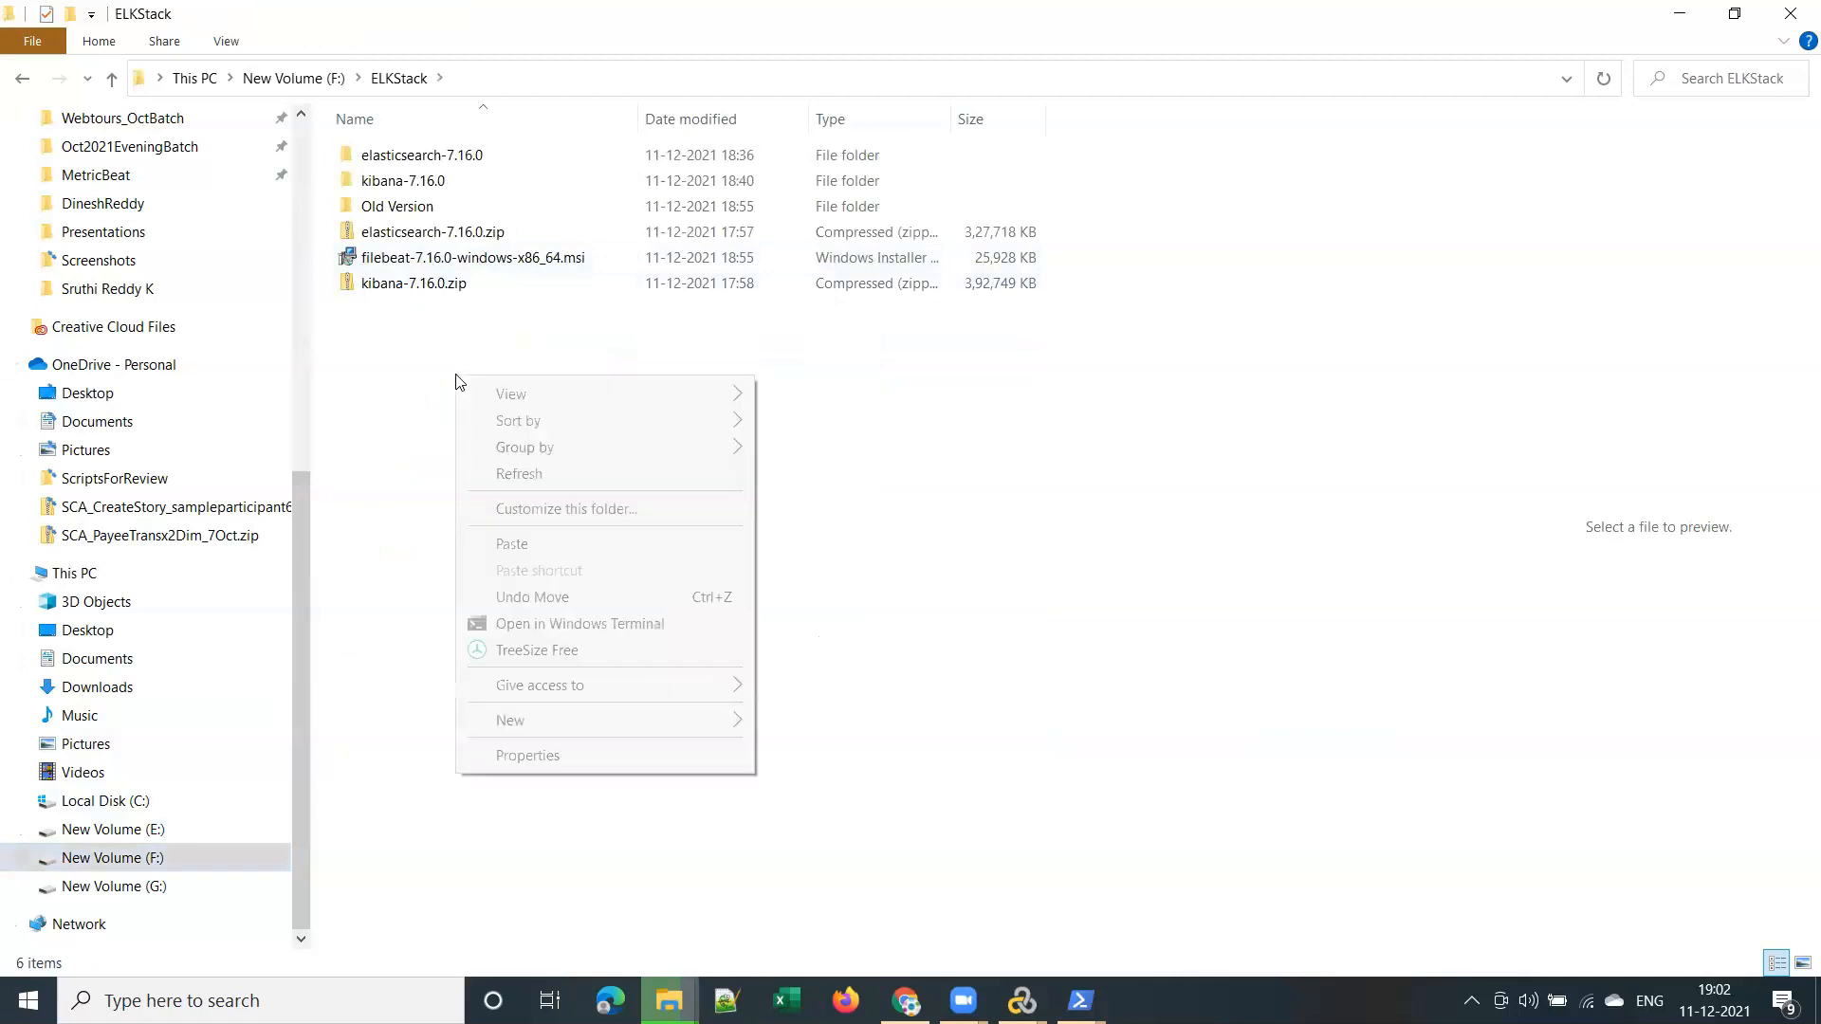
click(560, 546)
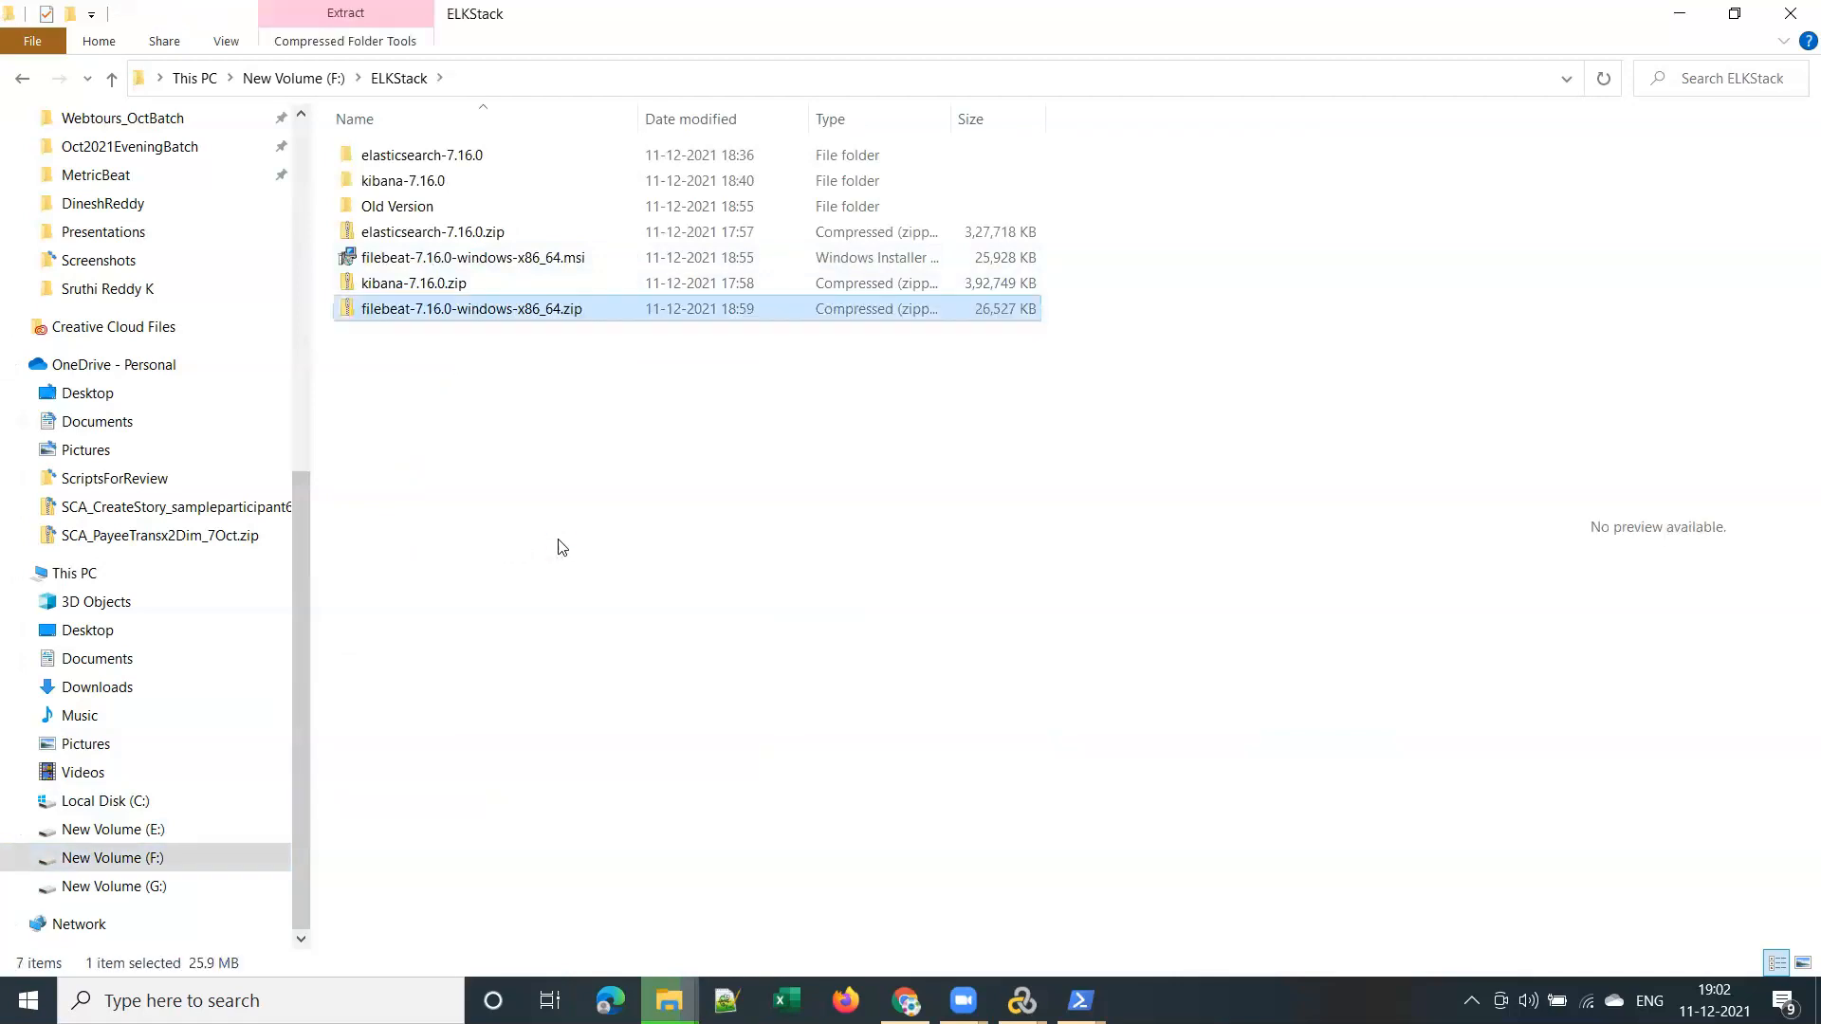
Delete the installer filebeat-7.16.0-windows-x86_64.msi from the ELKStack folder
click(569, 258)
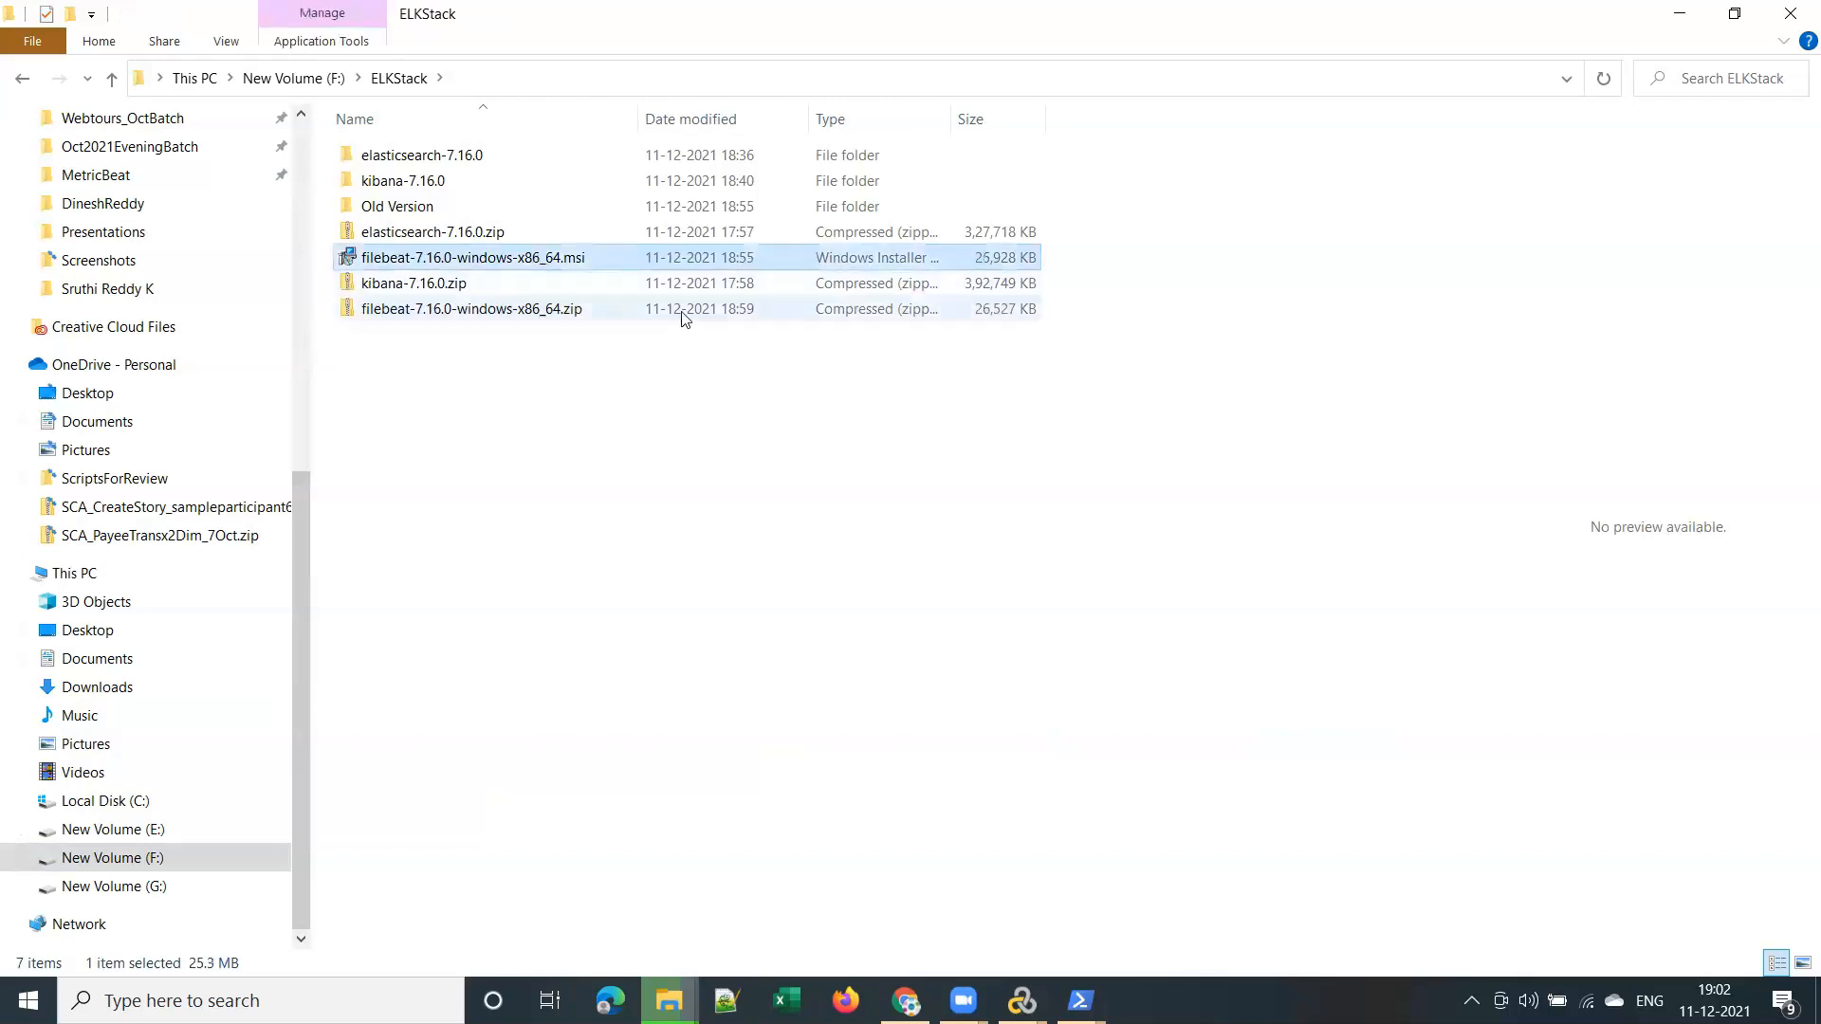
right_click(481, 258)
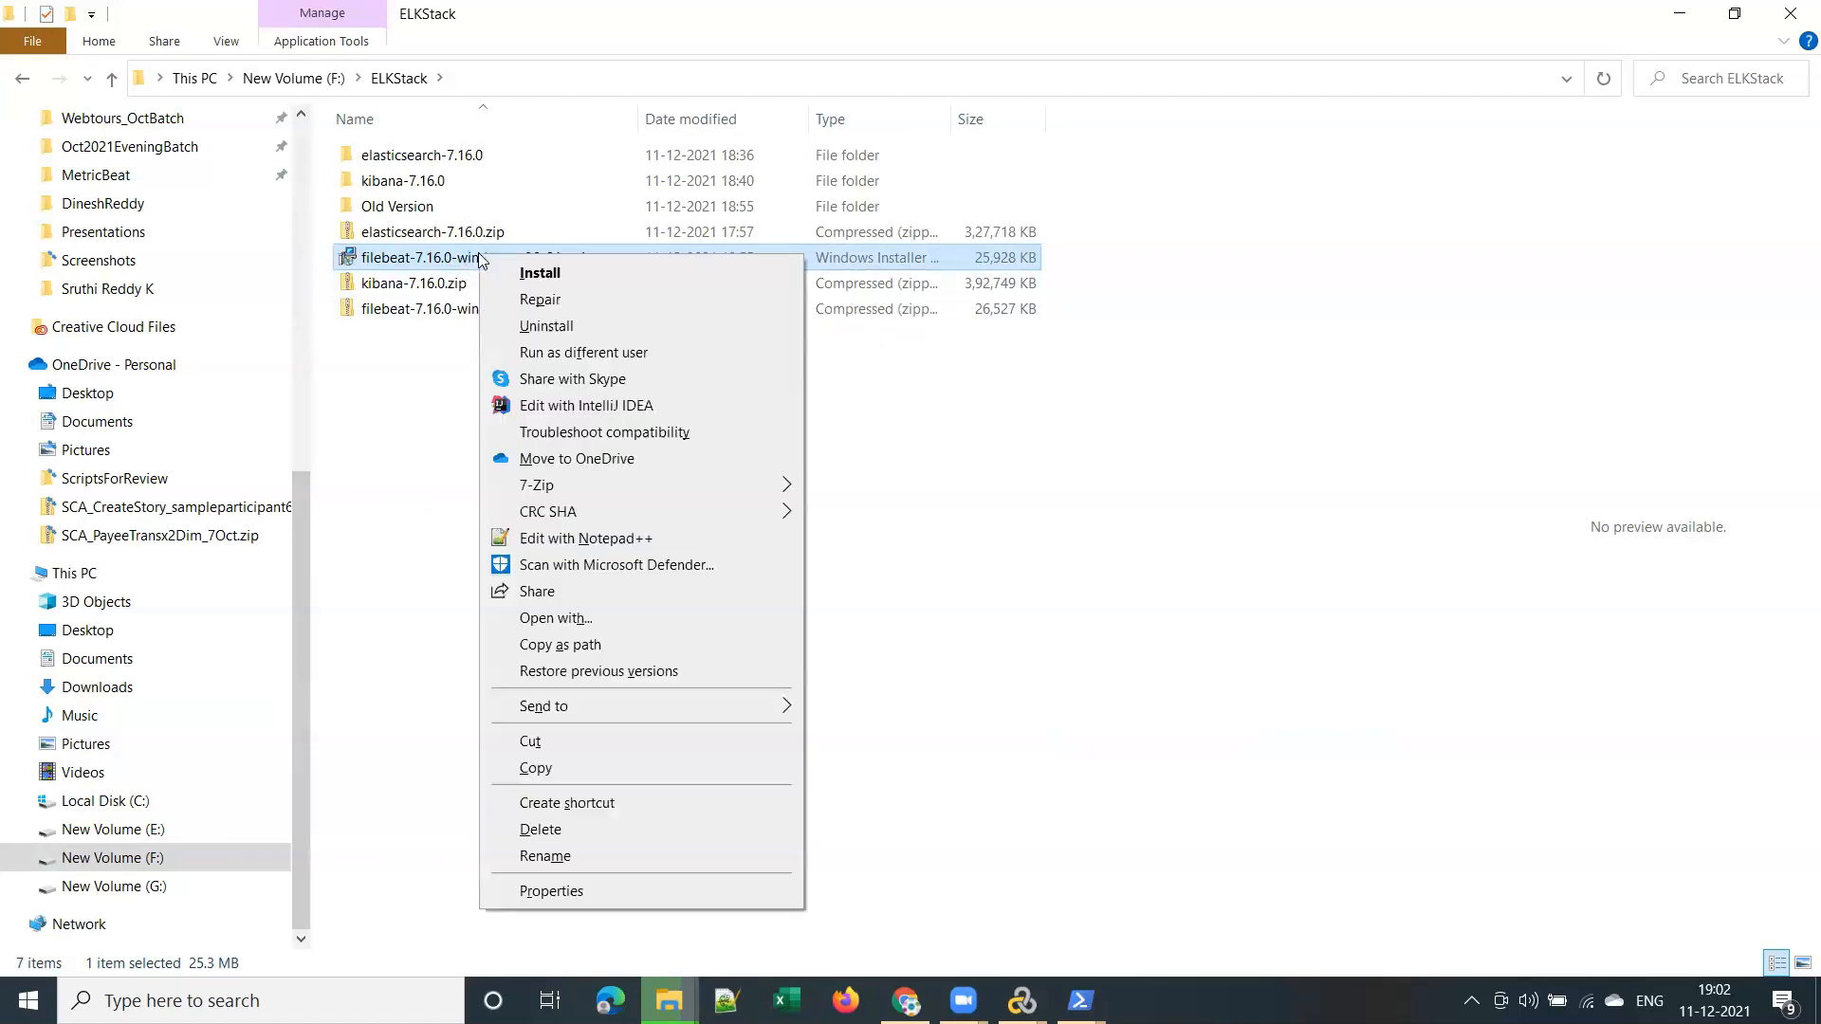
click(576, 835)
click(992, 622)
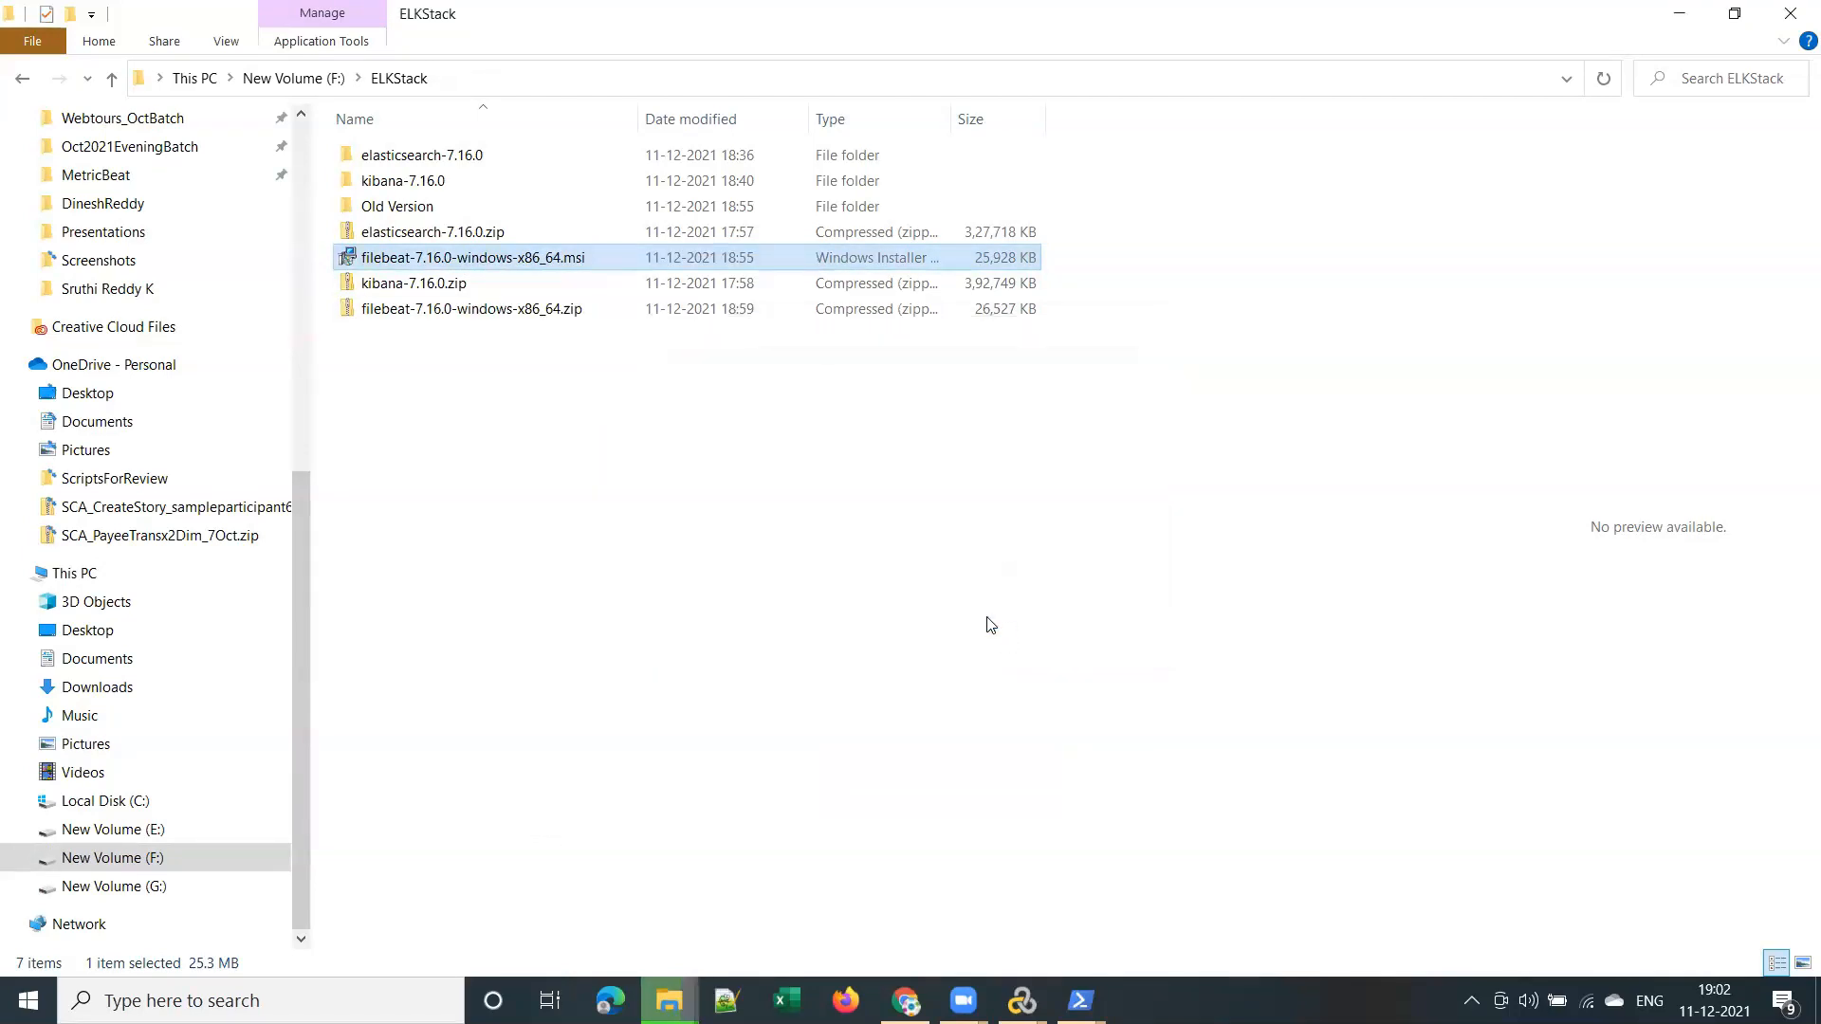
Shorten the name of the downloaded Filebeat archive to filebeat-7.16.0.zip
click(462, 285)
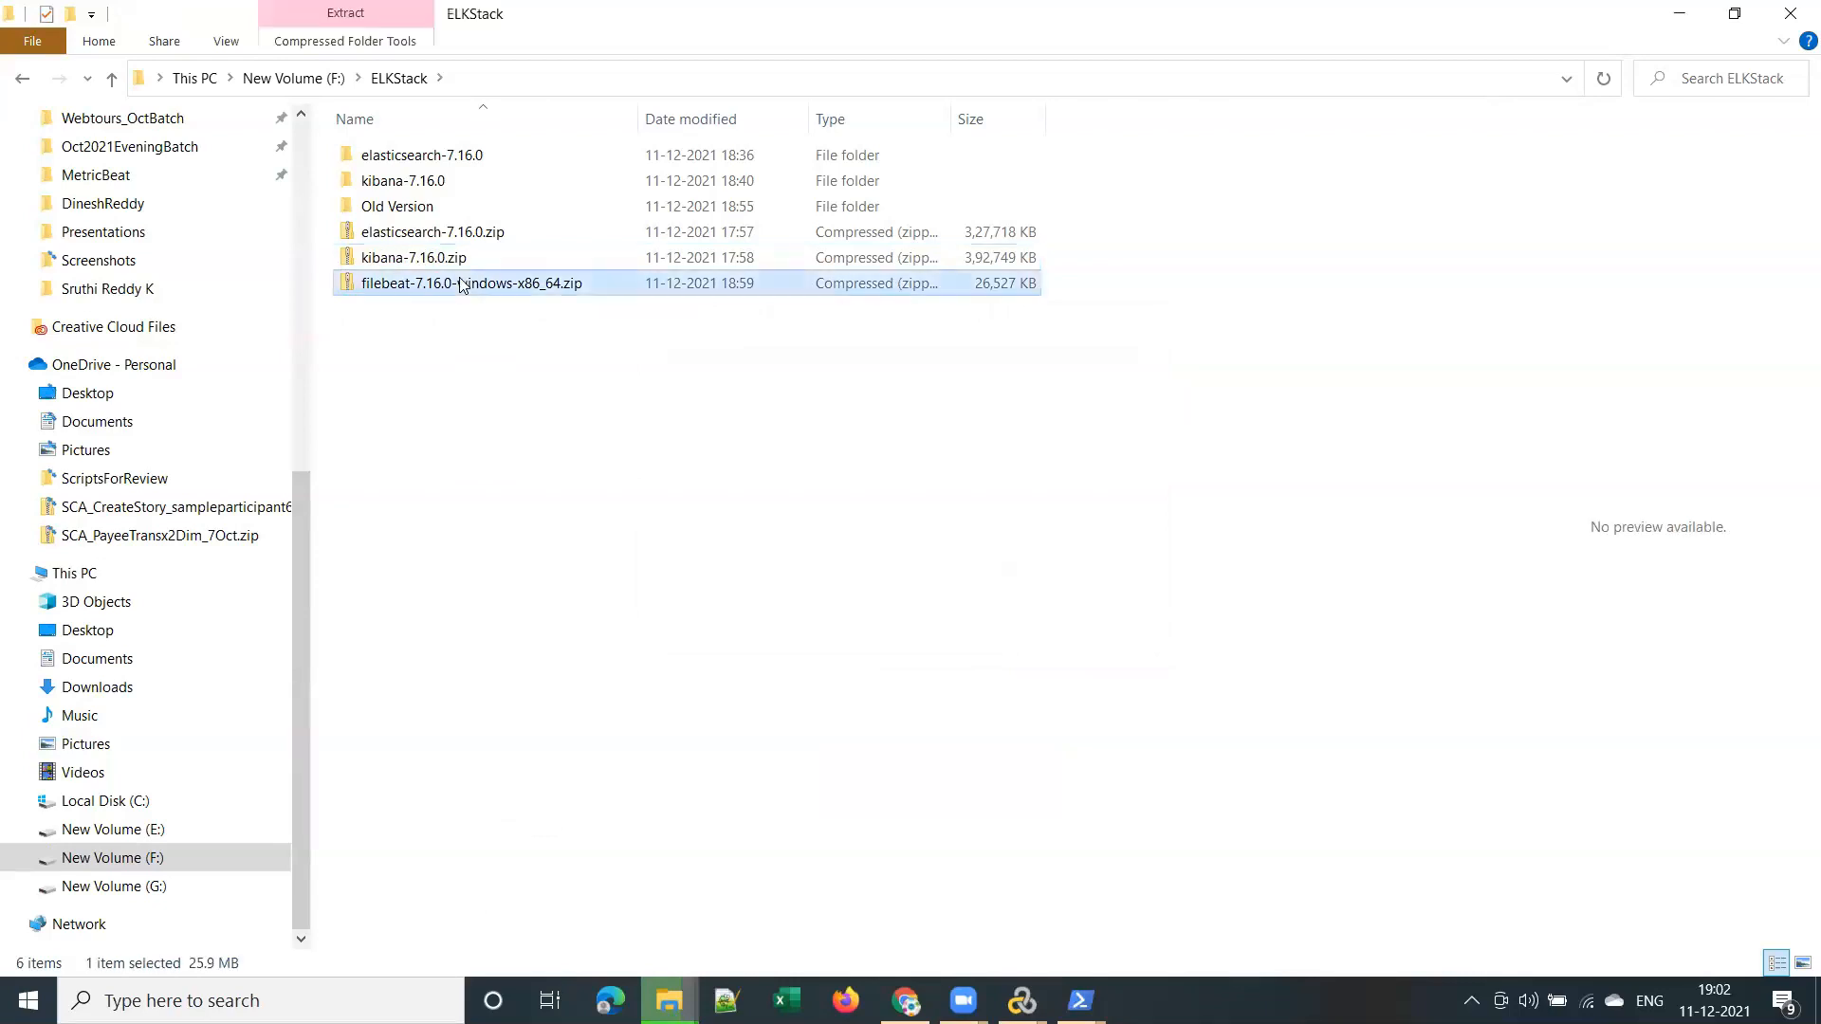
right_click(463, 286)
click(565, 812)
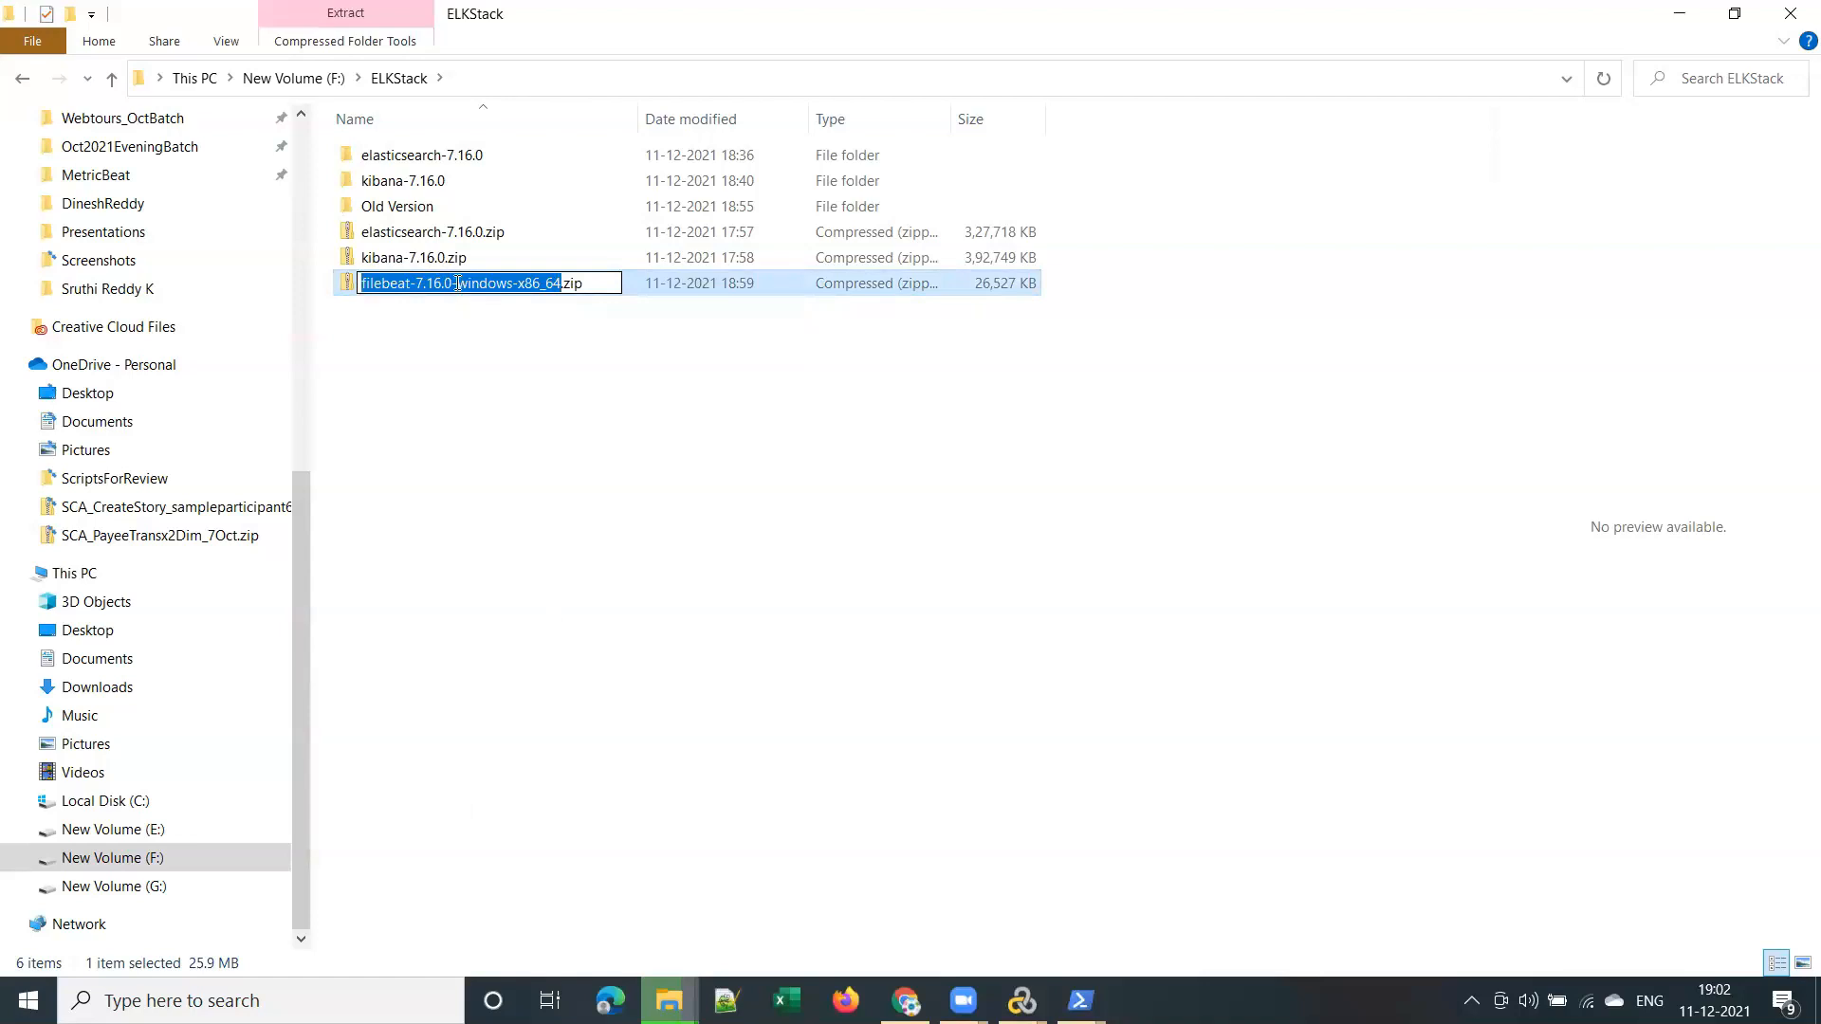
drag(453, 285, 556, 287)
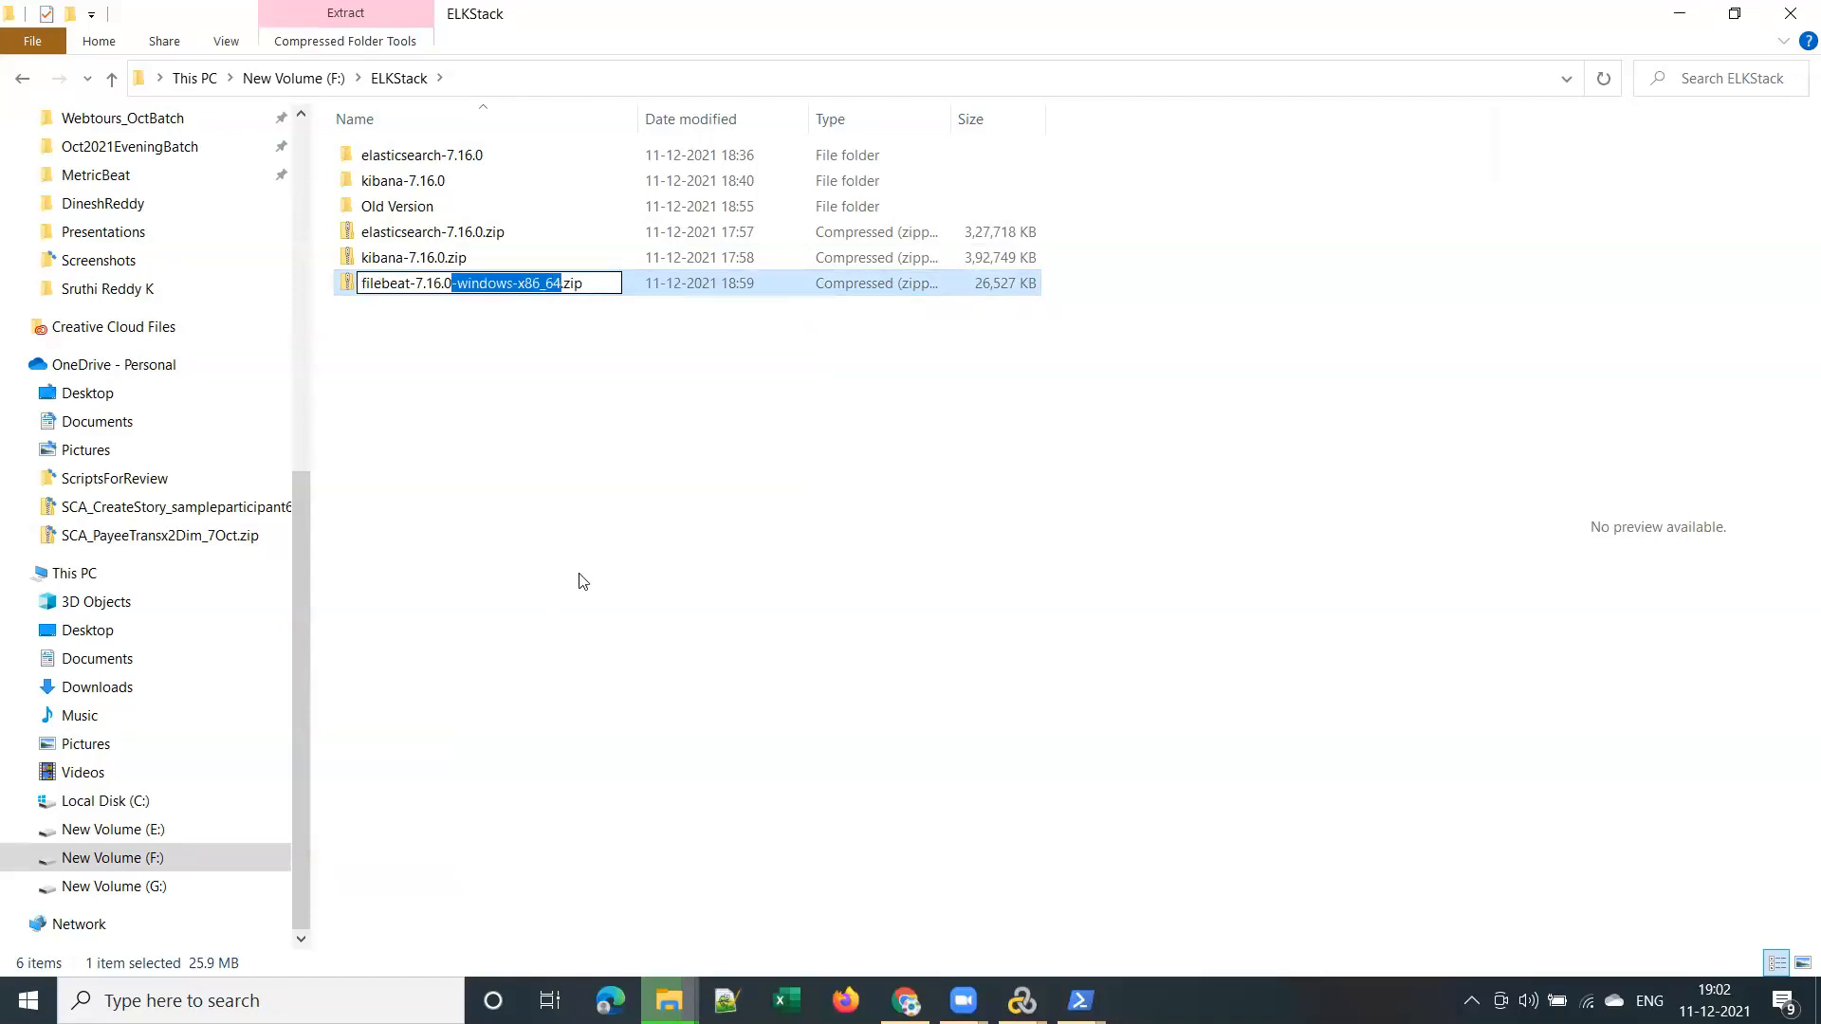
key(BackSpace)
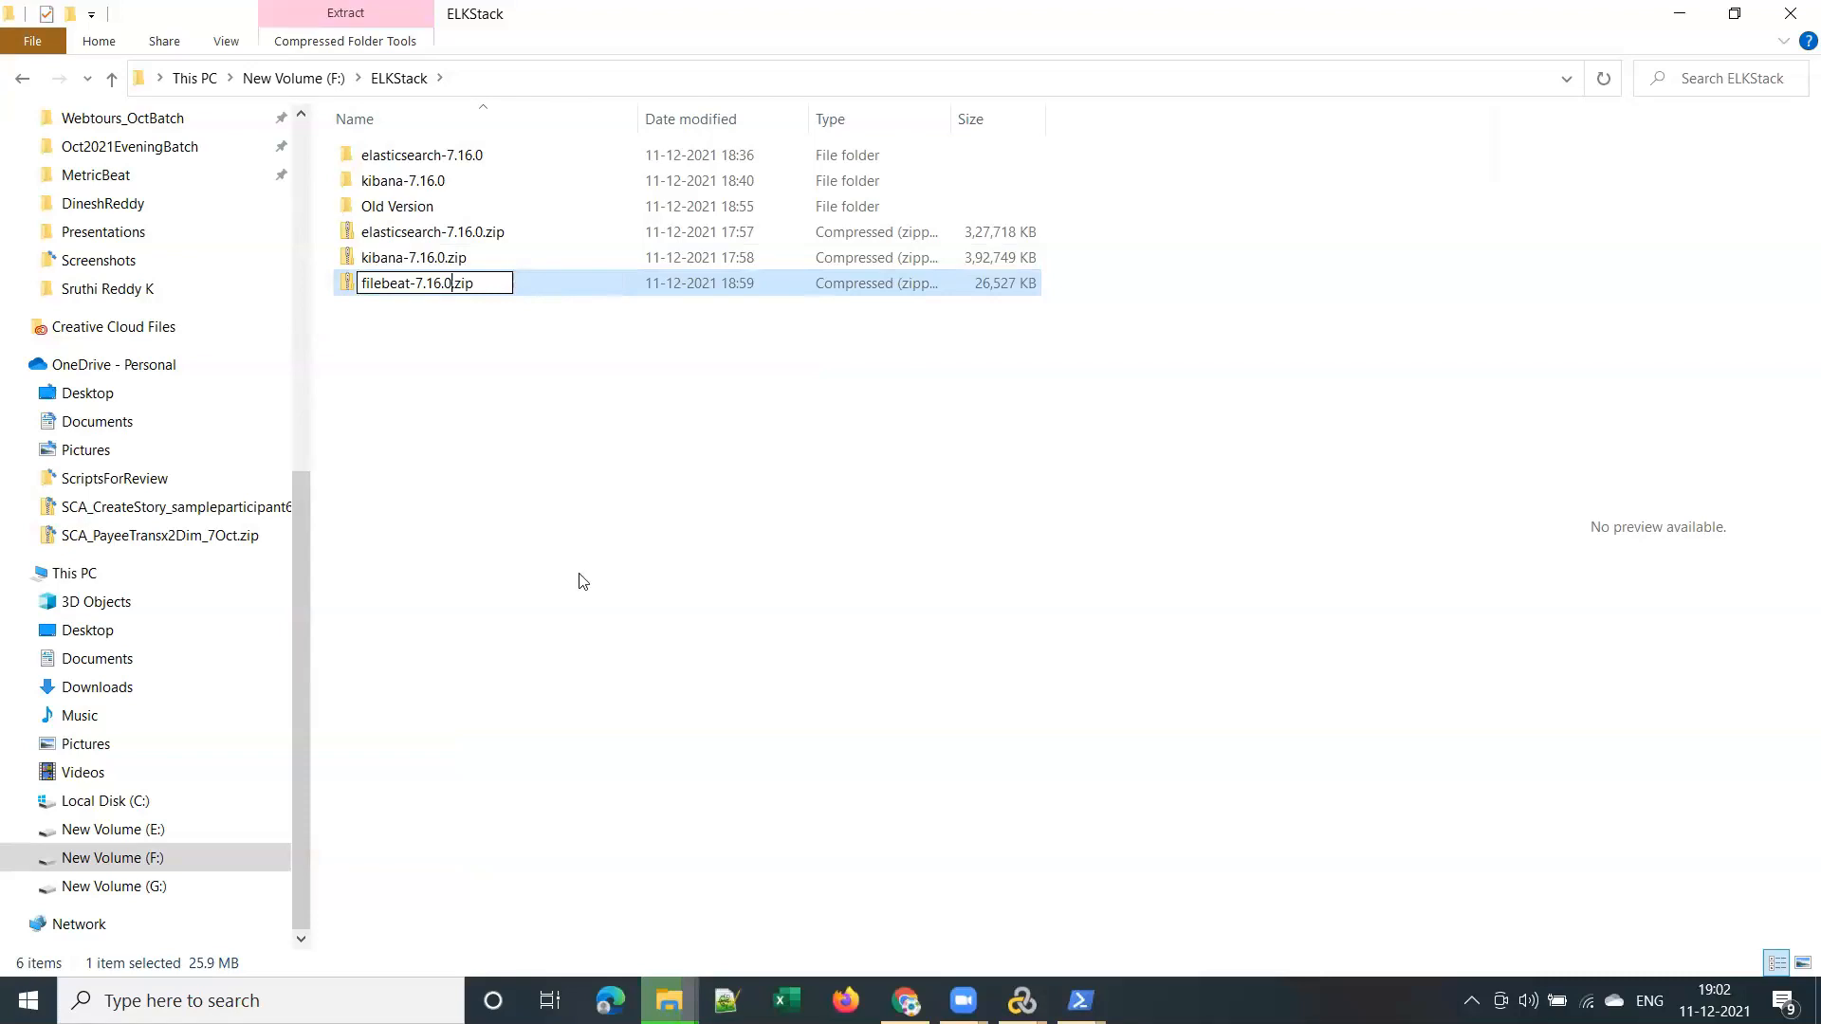
key(Return)
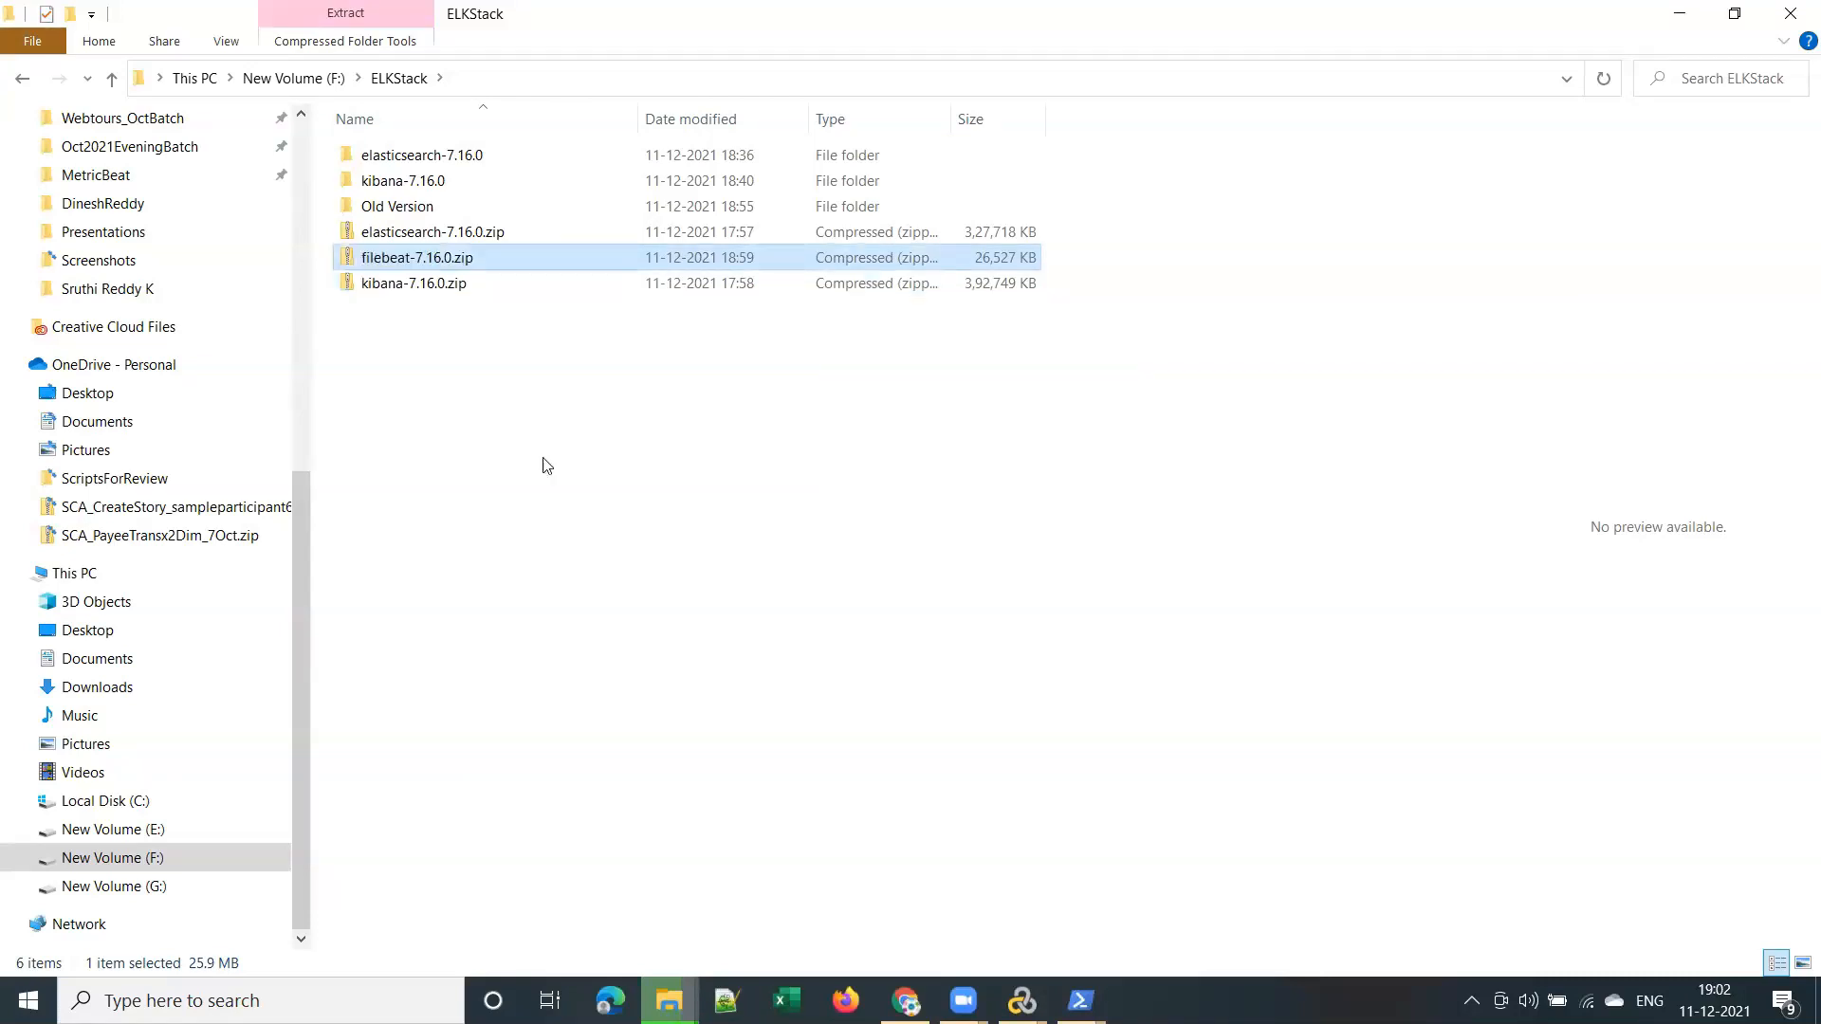
Rename the archive filebeat-7.16.0.zip as filebeat-7.16.zip
right_click(431, 264)
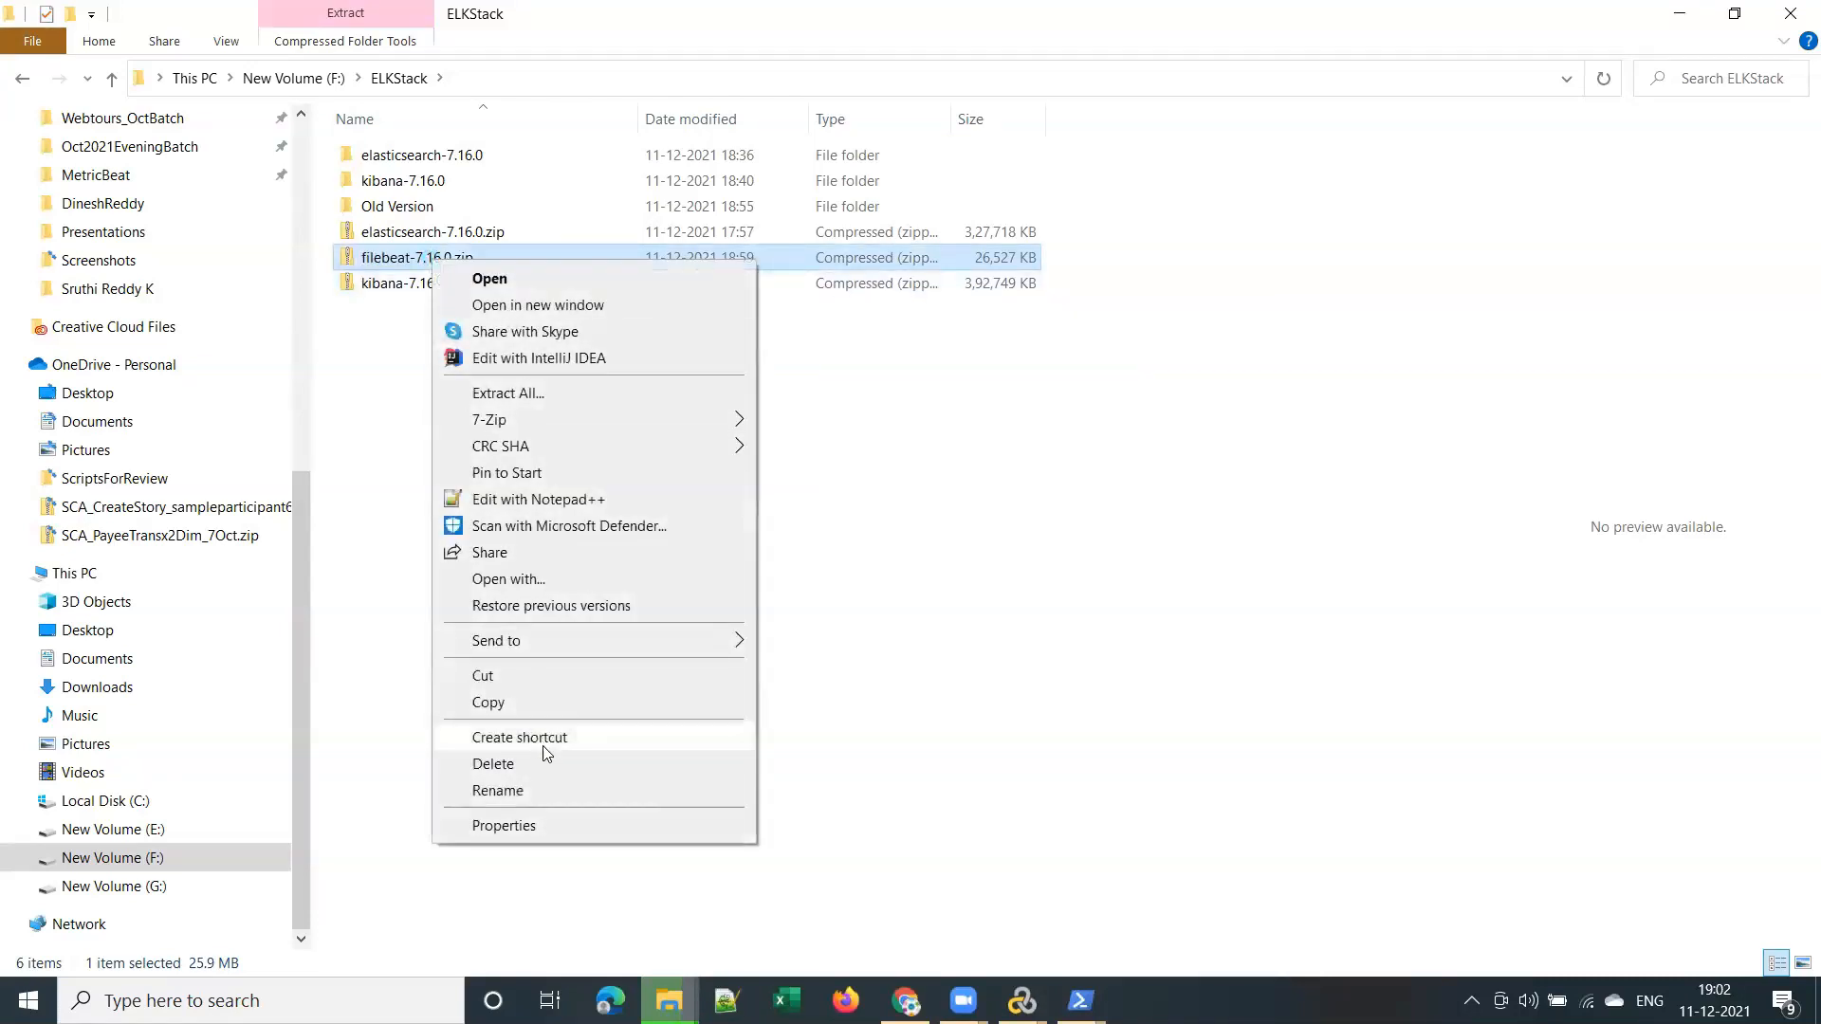
click(546, 800)
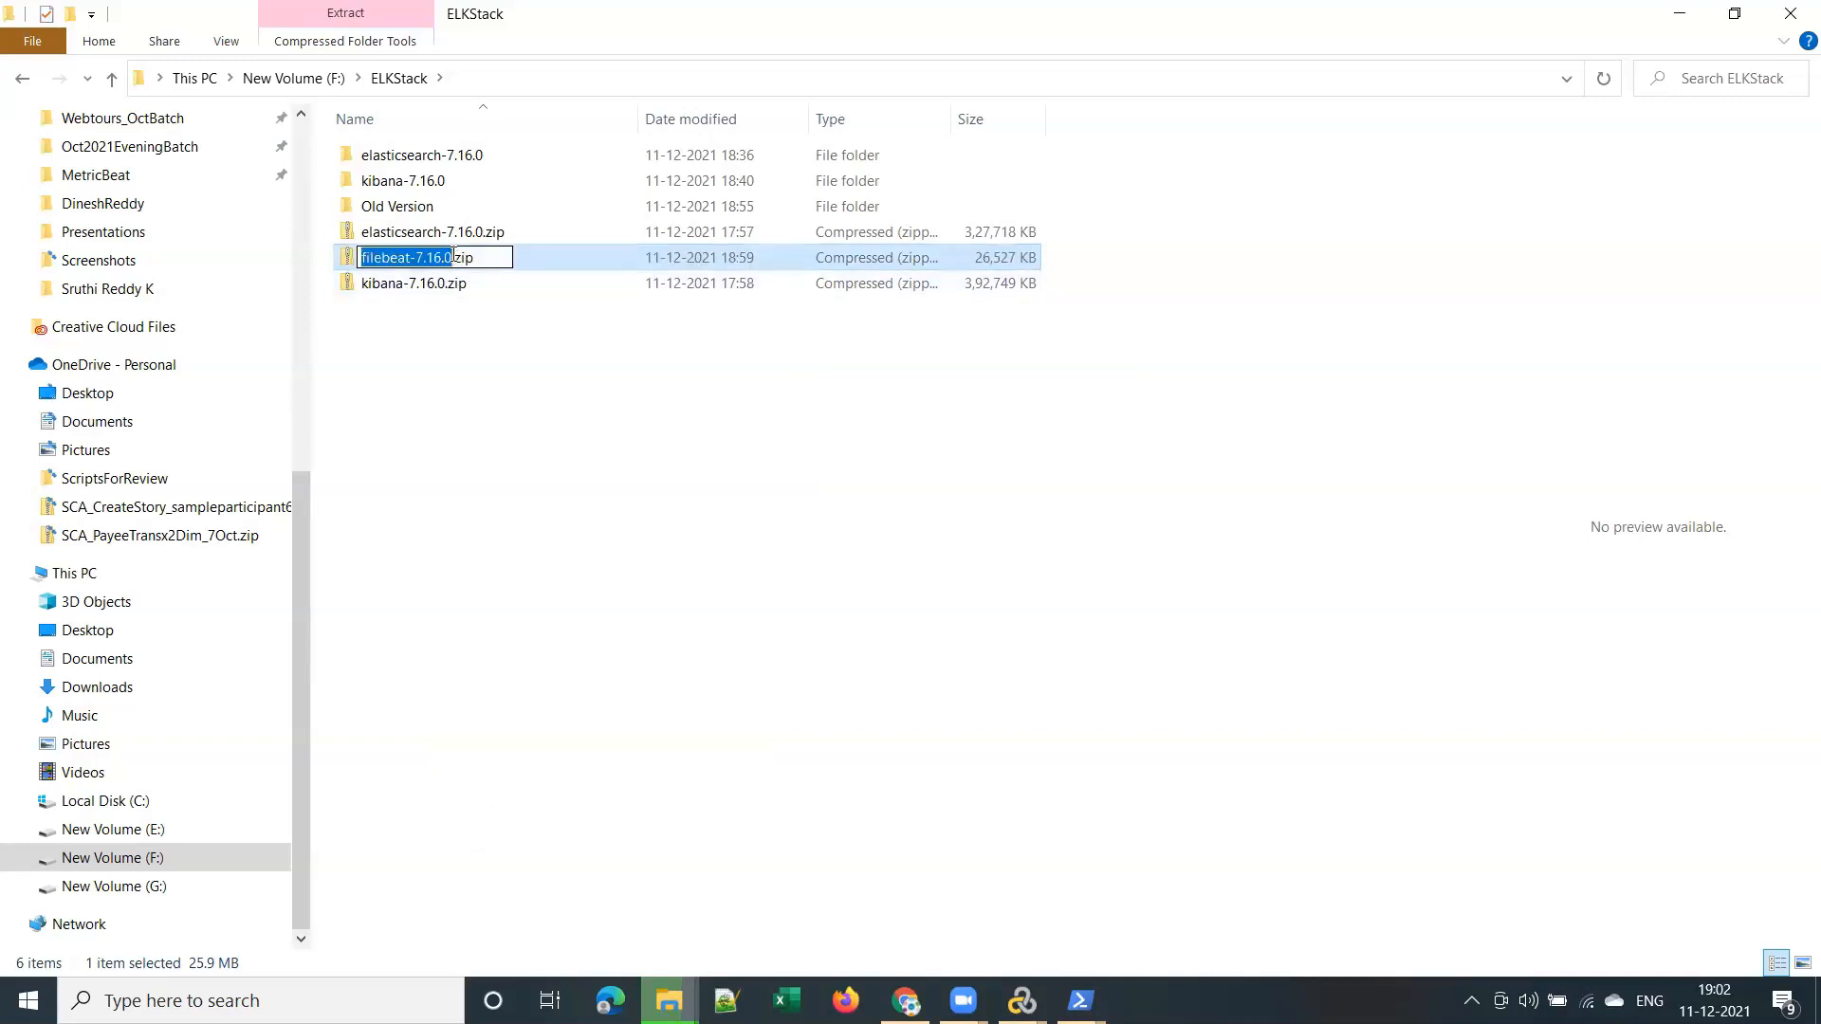
key(Right)
key(BackSpace)
key(BackSpace)
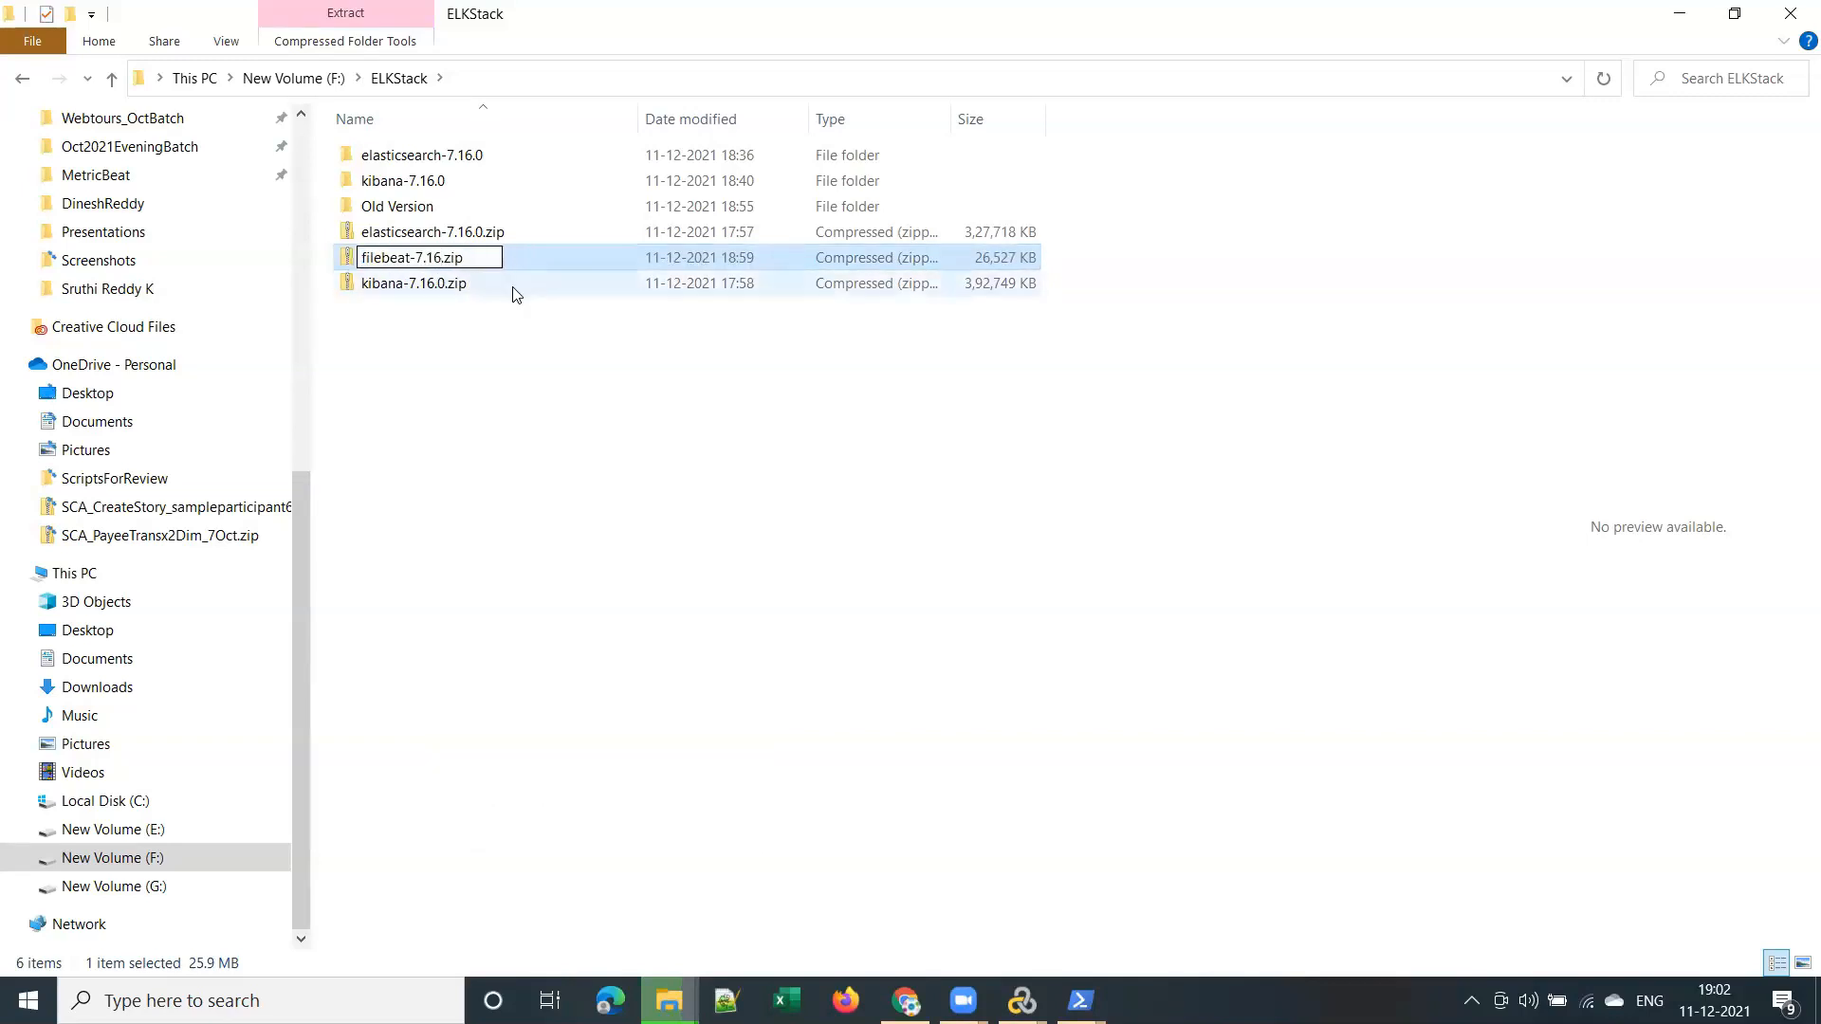
key(Return)
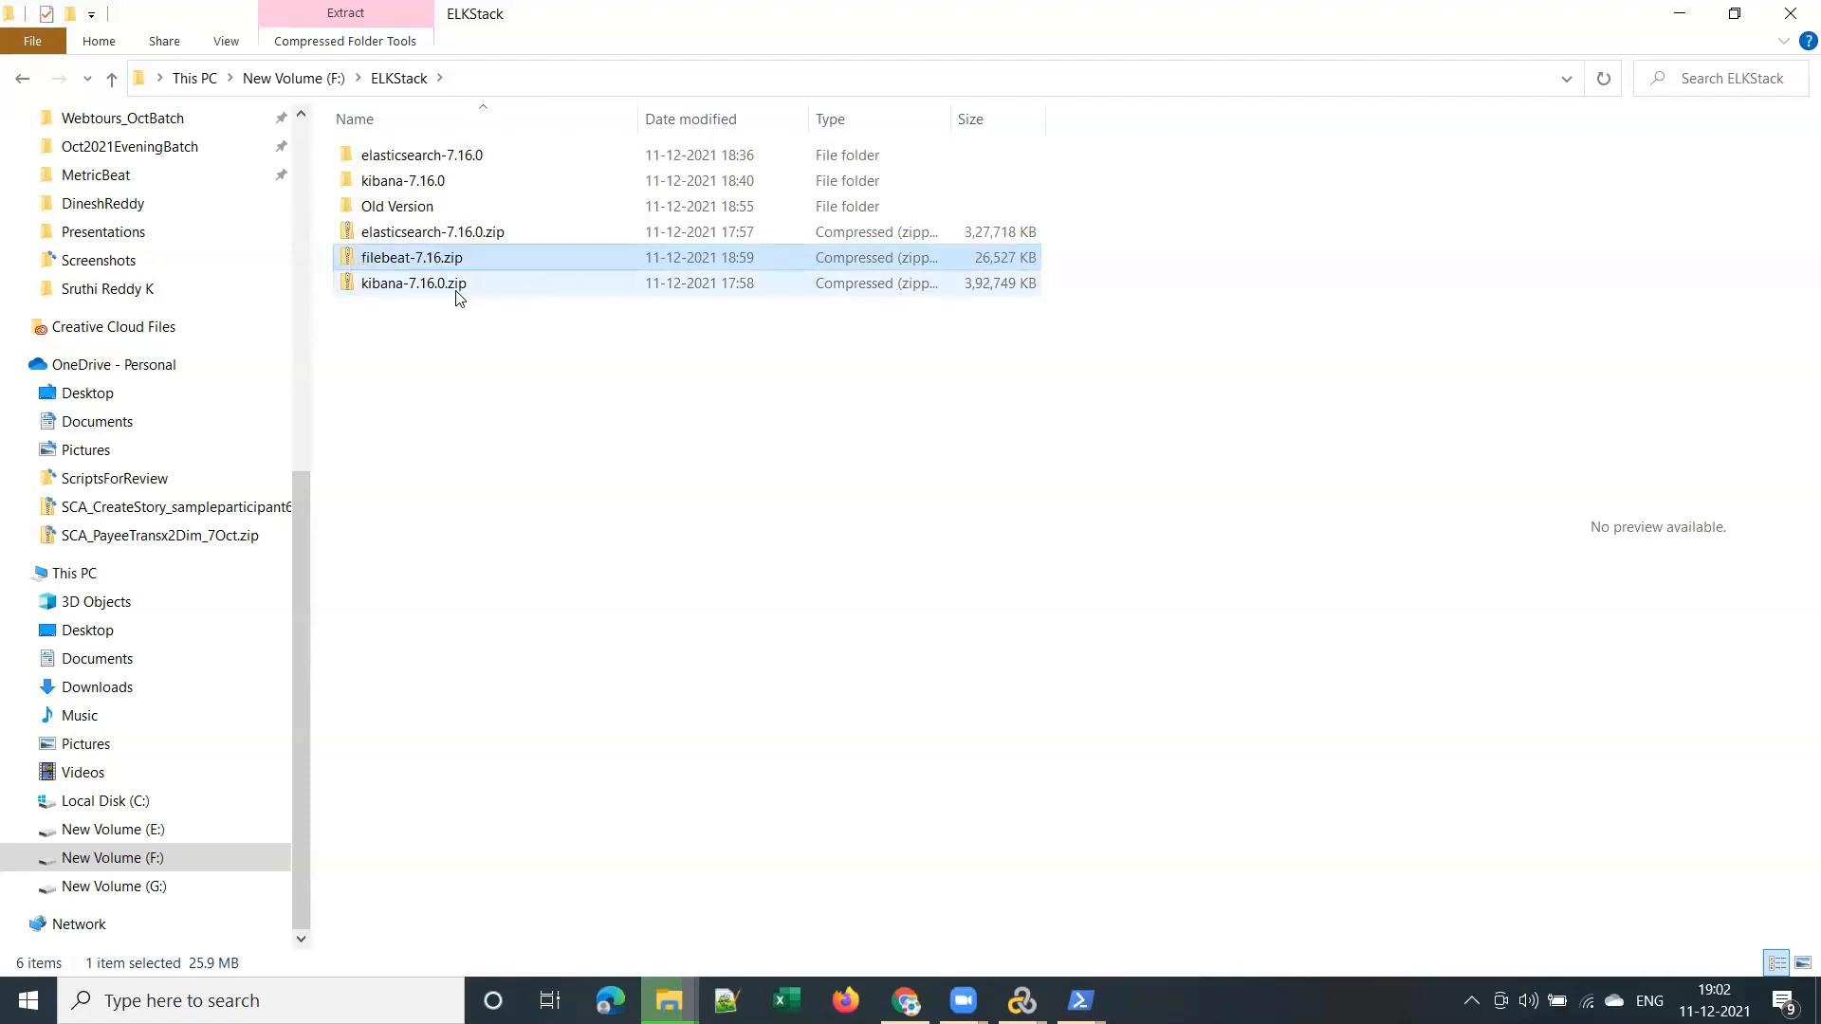
Extract filebeat-7.16.zip into the folder F:\ELKStack\filebeat-7.16
right_click(431, 256)
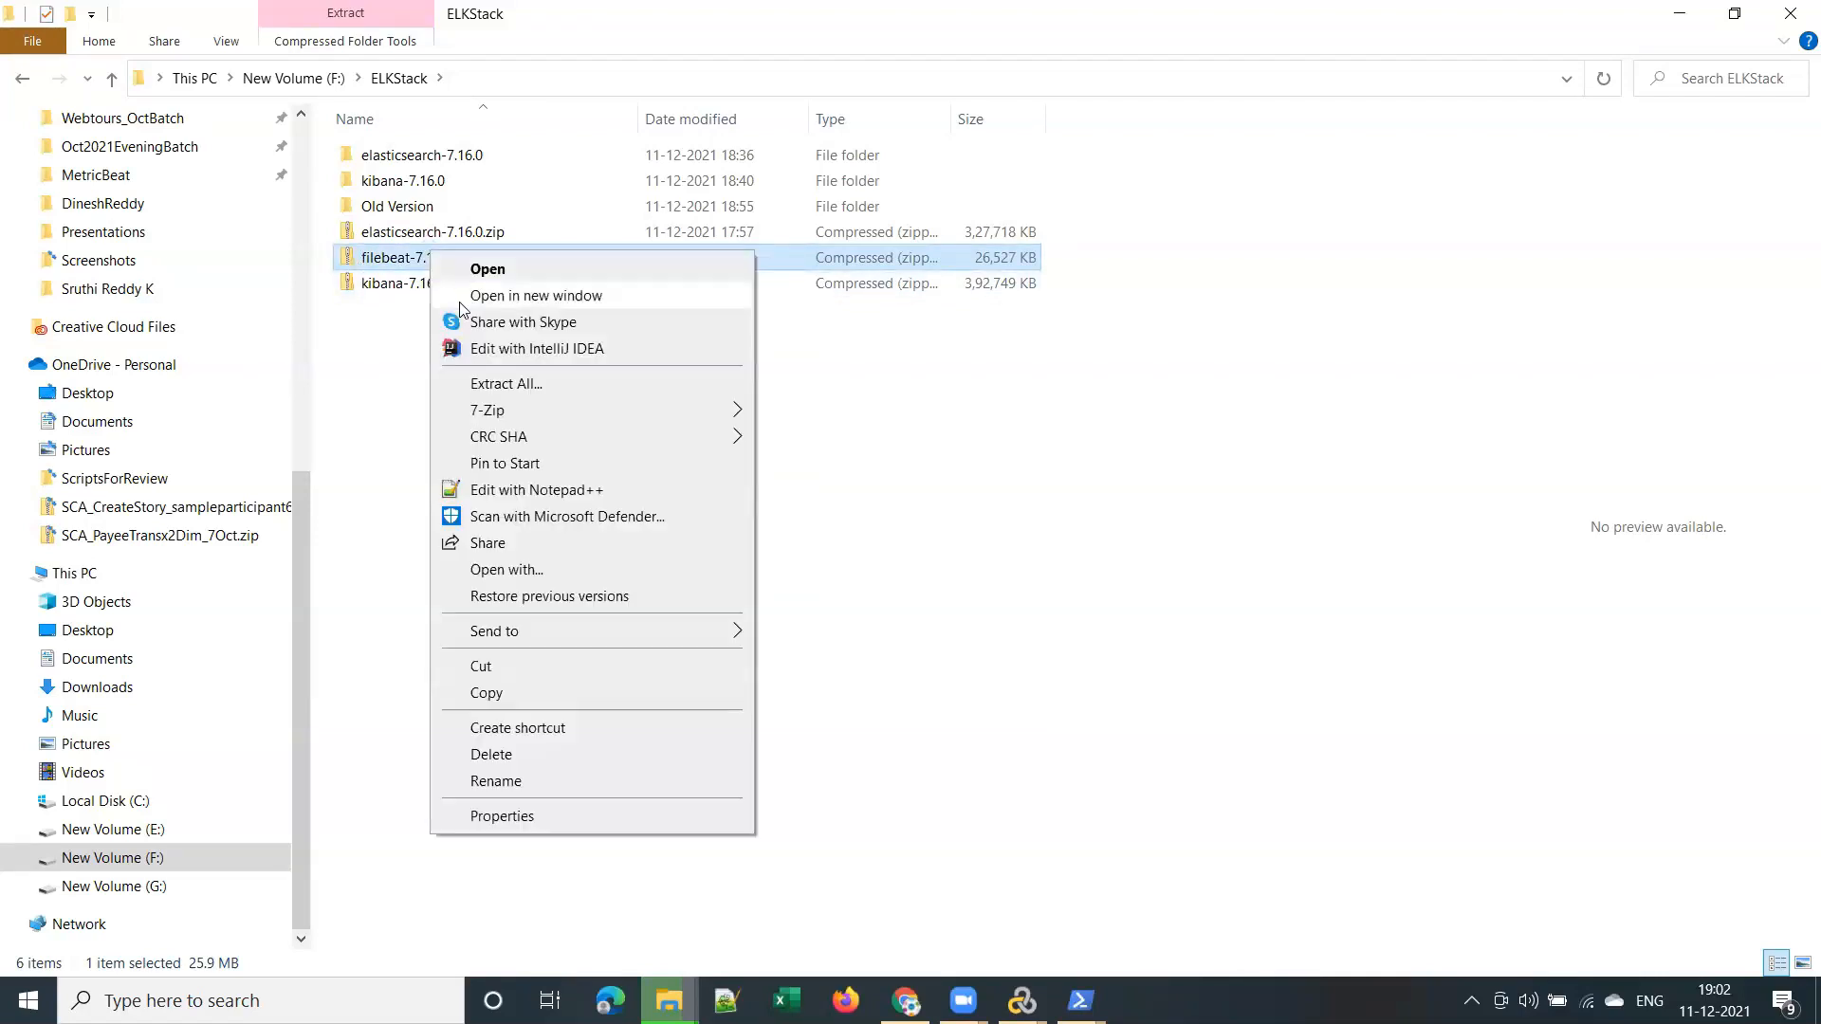
click(576, 393)
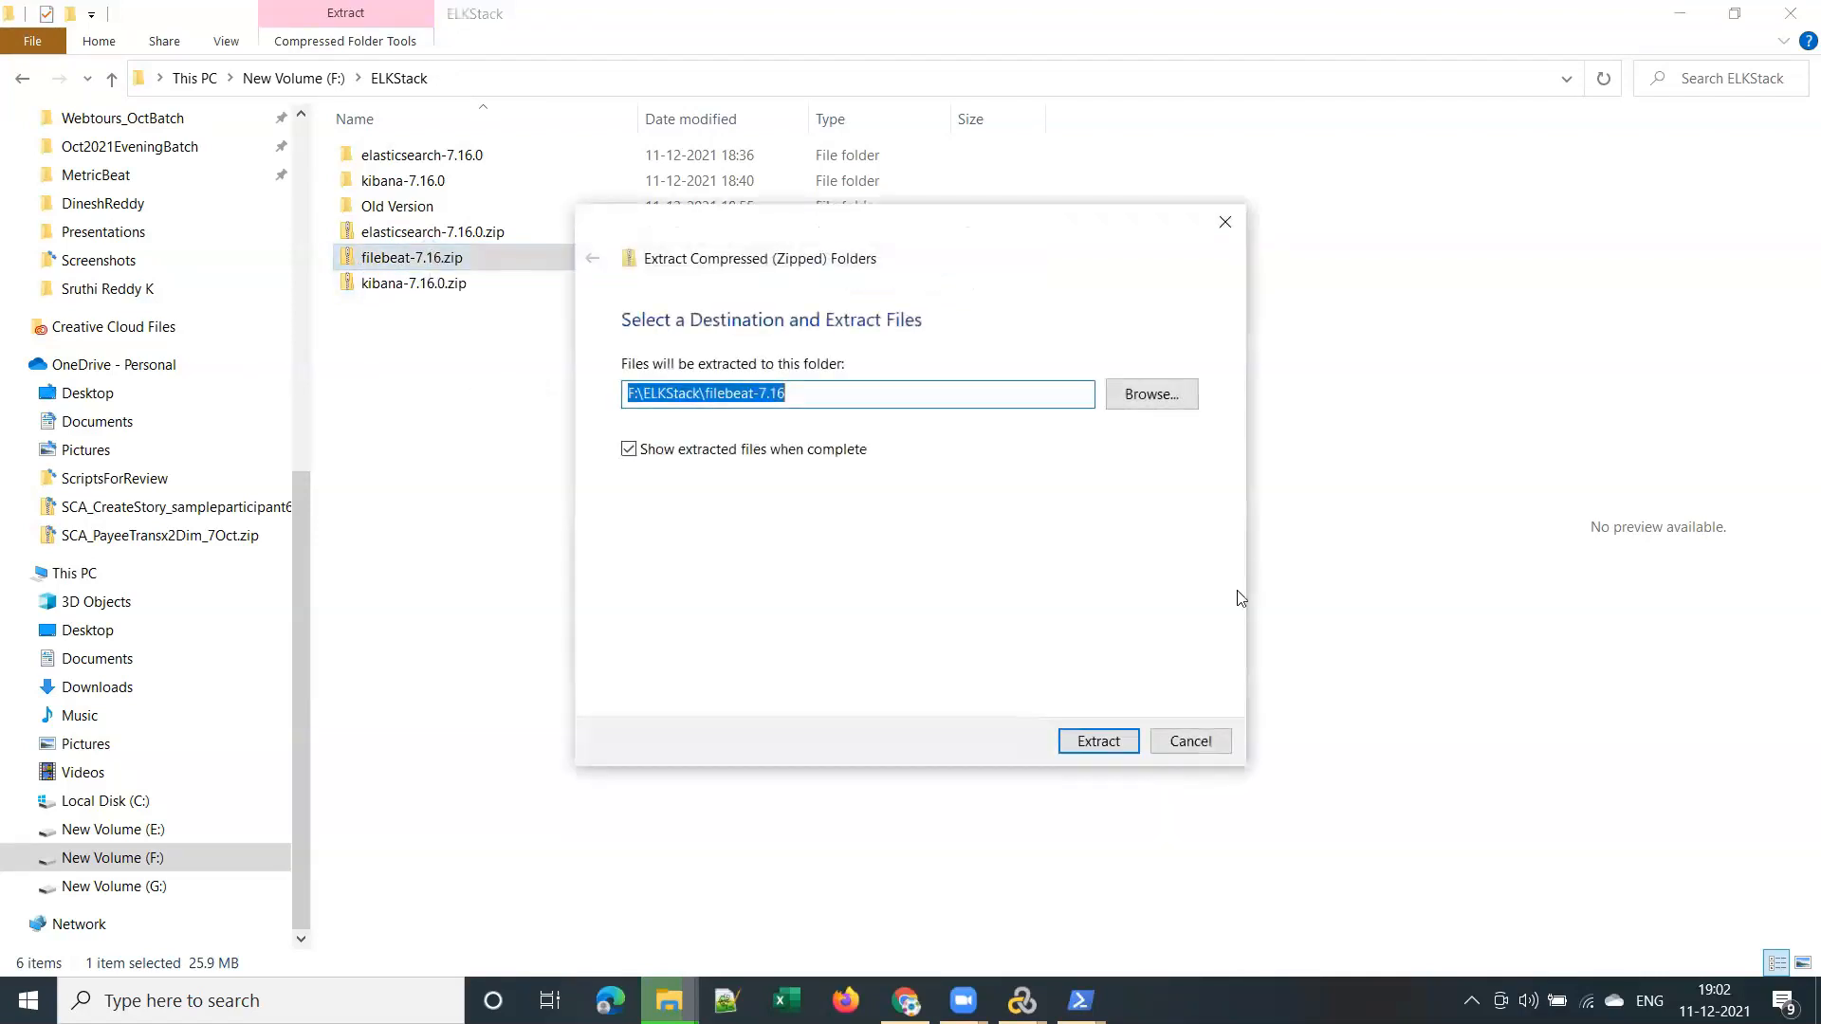
click(1105, 746)
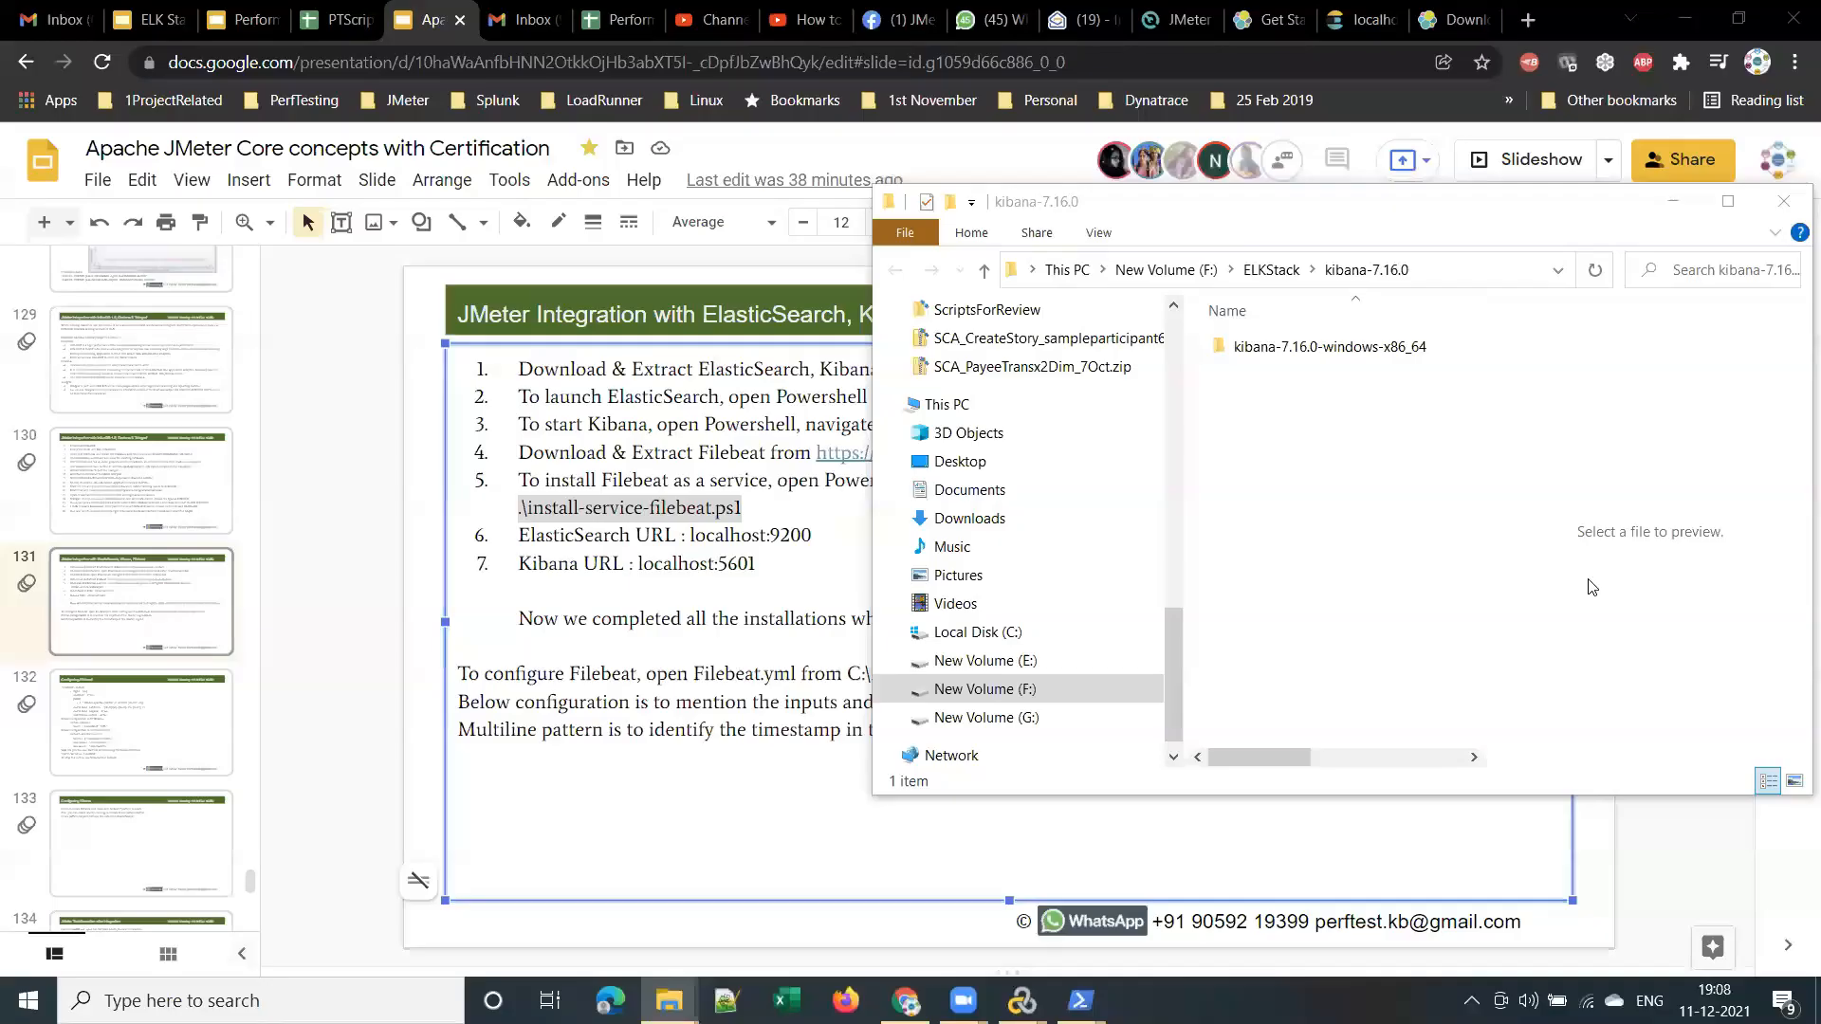
Move all files and folders out of kibana-7.16.0-windows-x86_64 into its parent folder F:\ELKStack\kibana-7.16.0
click(1728, 201)
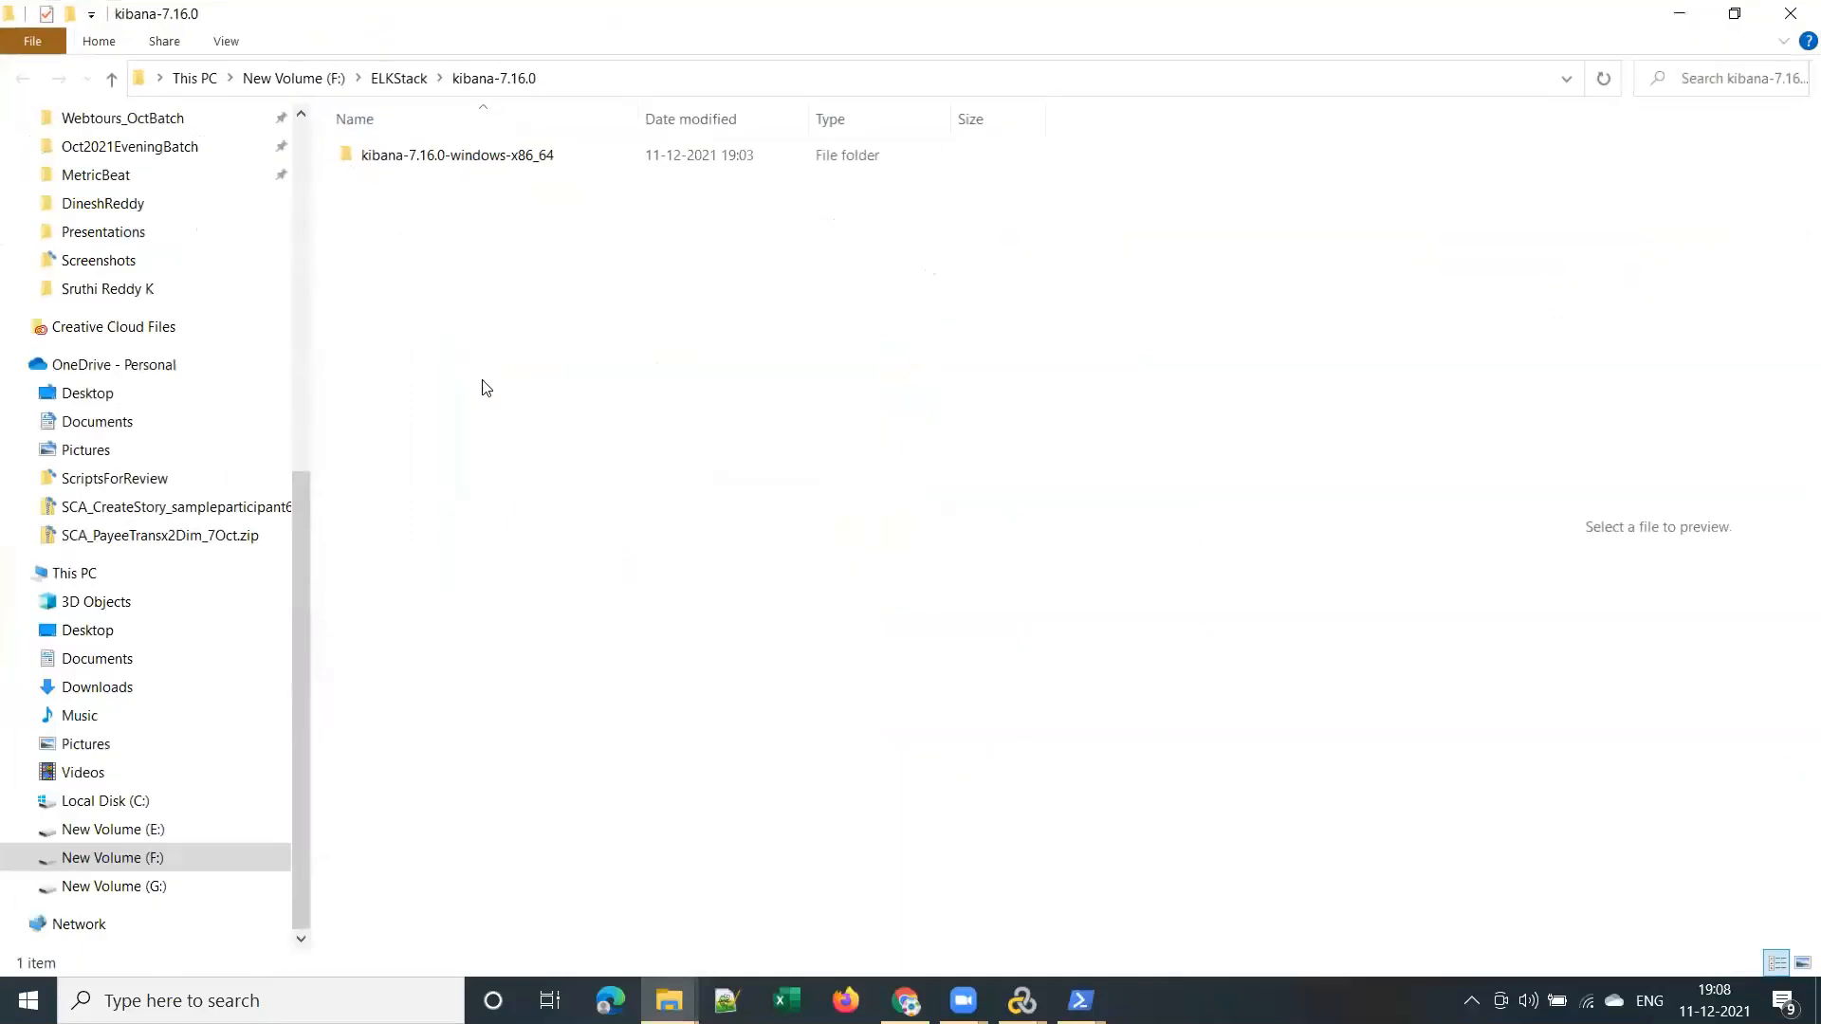
right_click(491, 159)
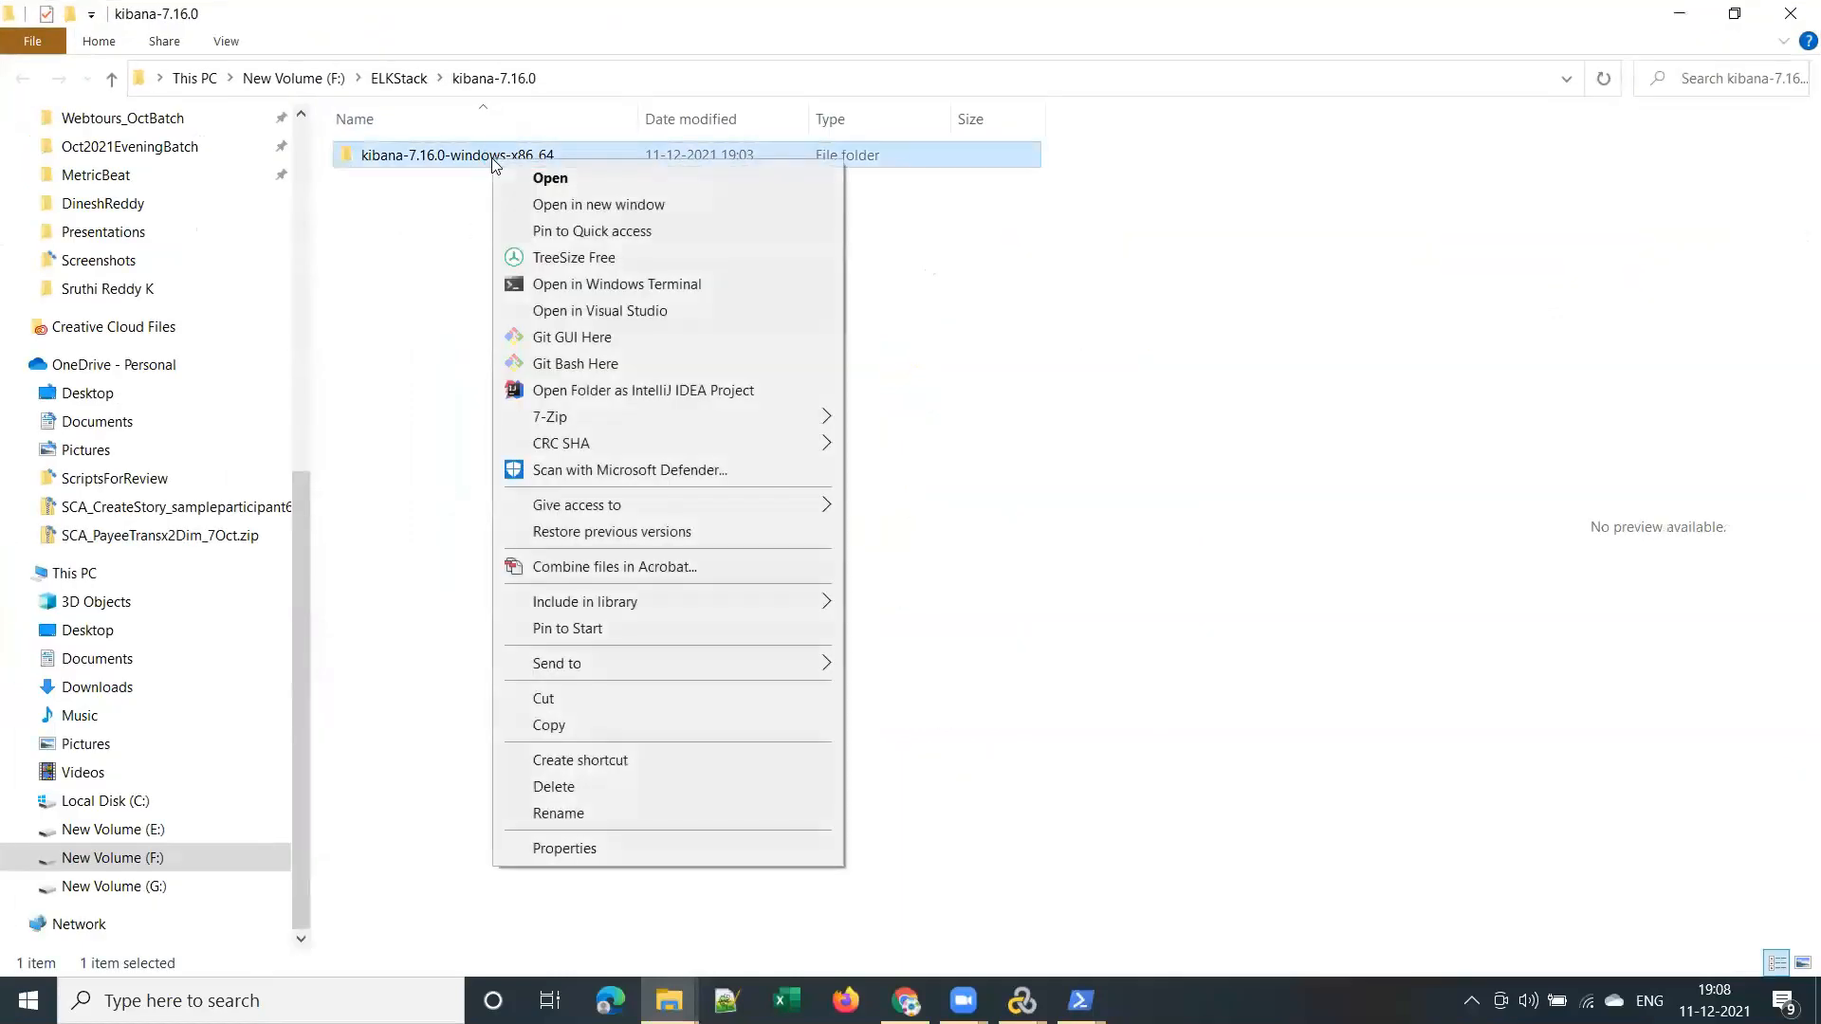
click(447, 162)
double_click(447, 162)
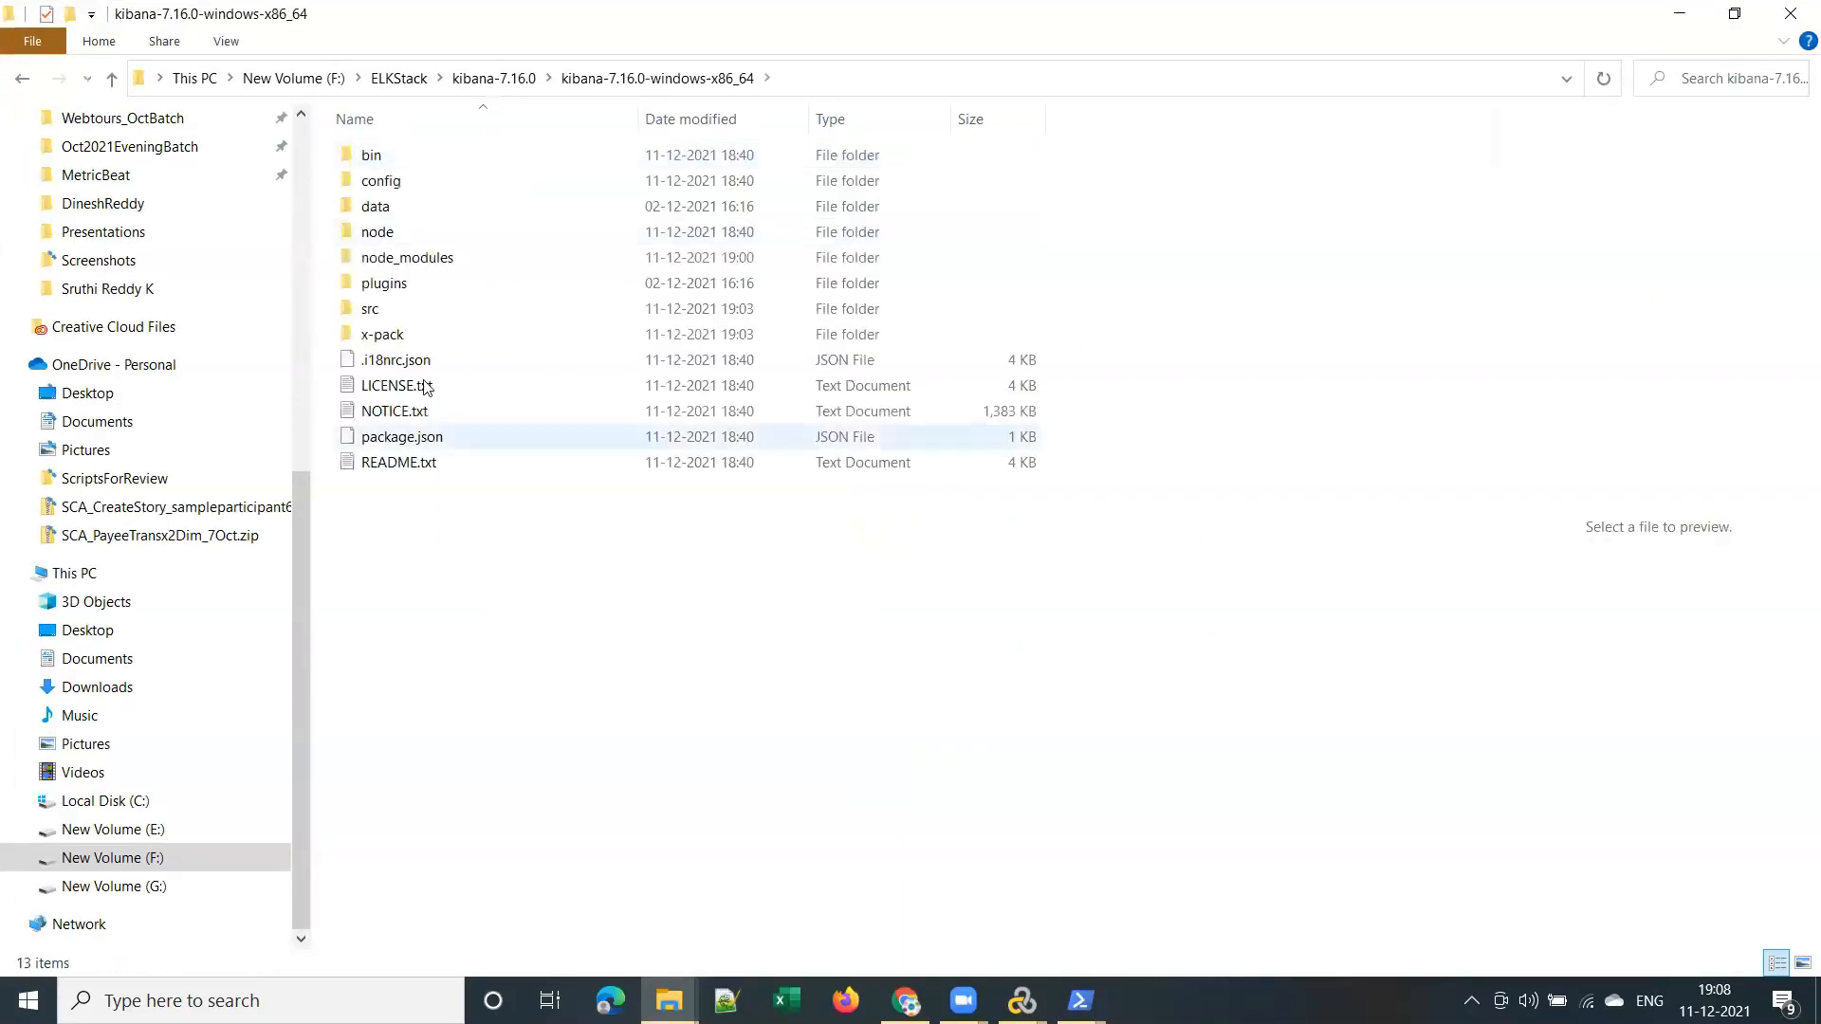
click(398, 163)
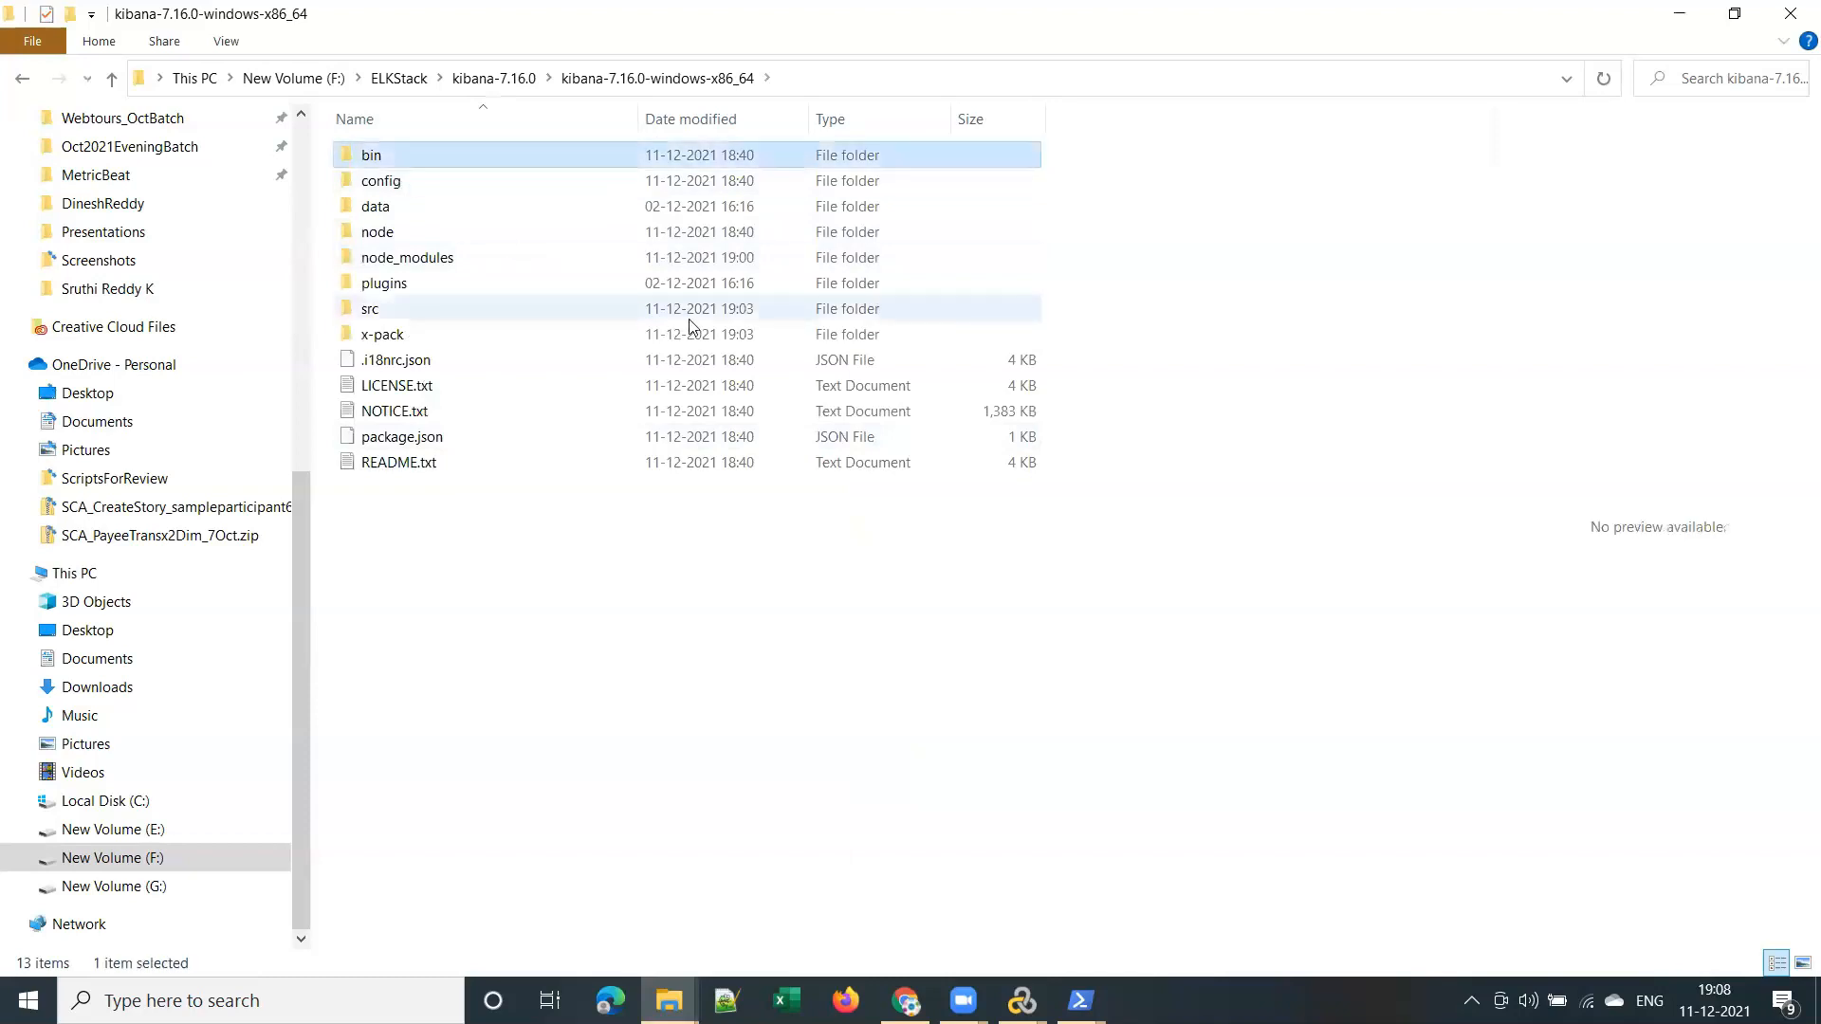
key(shift+Down)
key(shift+Down)
key(shift+Down)
key(shift+Down)
key(shift+Down)
key(shift+Down)
key(shift+Down)
key(shift+Down)
key(shift+Down)
key(shift+Down)
key(shift+Down)
key(shift+Down)
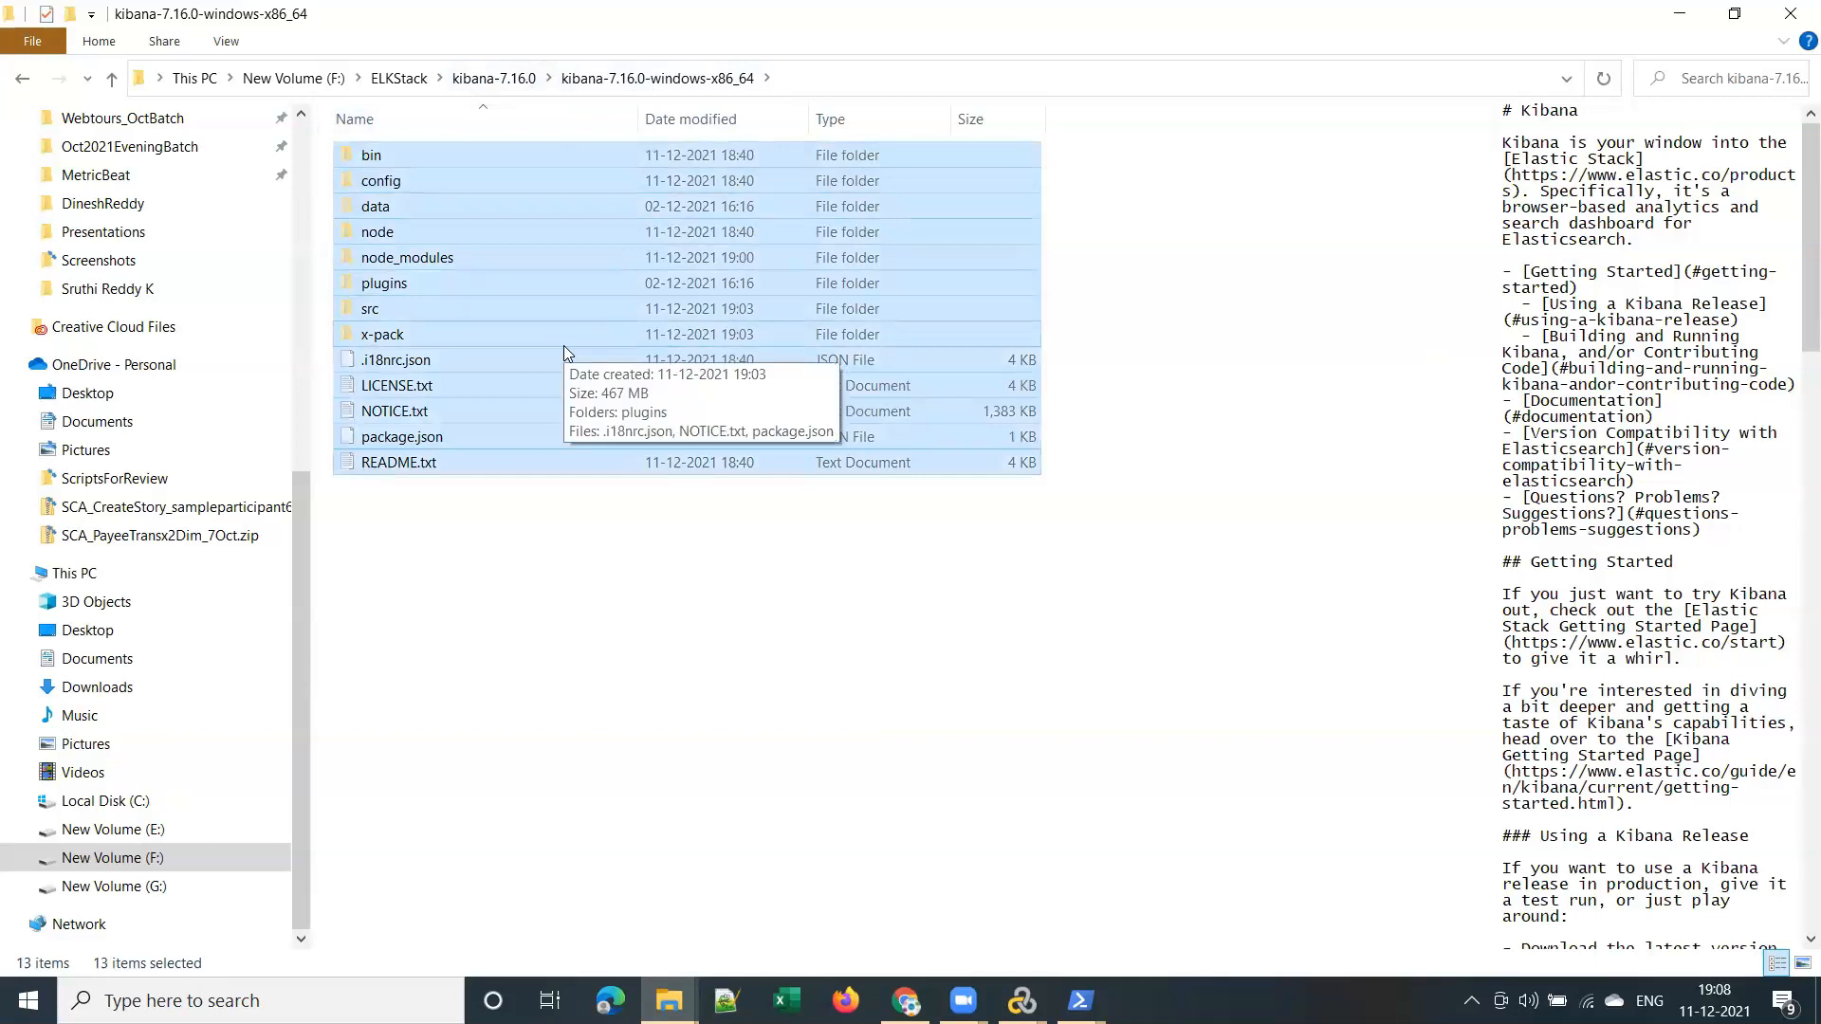
click(494, 78)
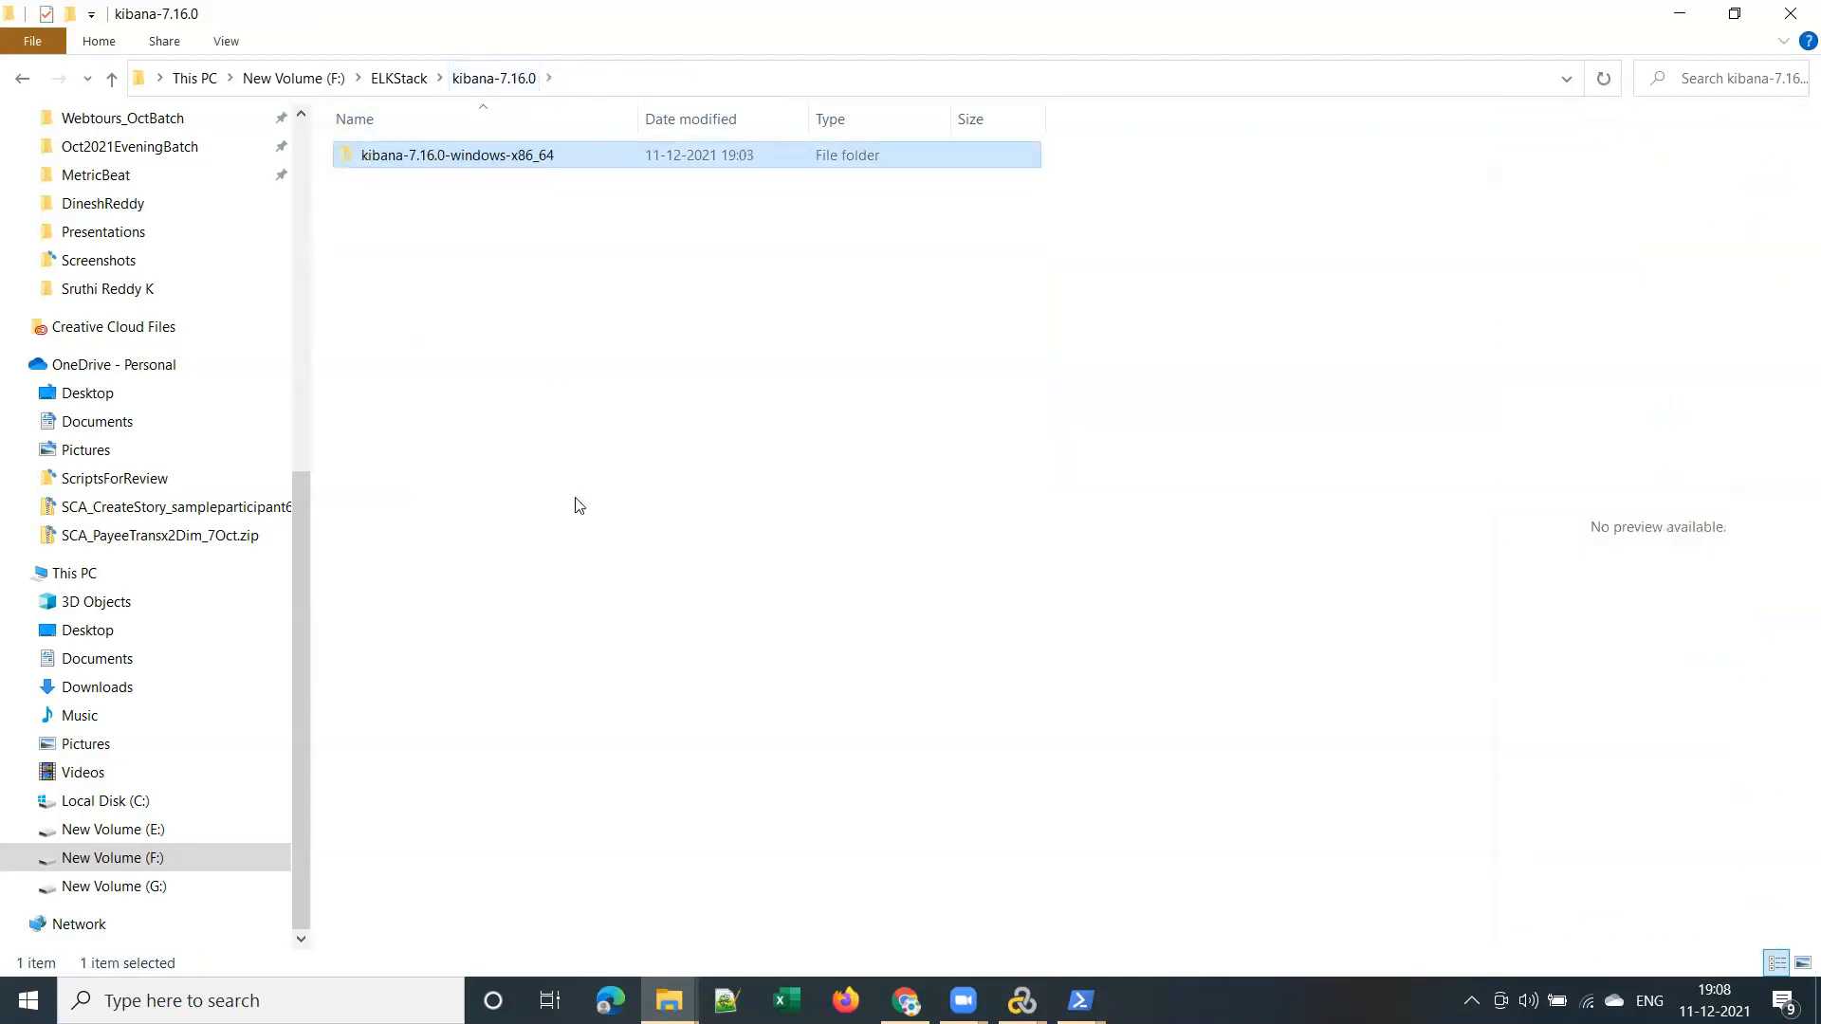
click(467, 275)
right_click(467, 273)
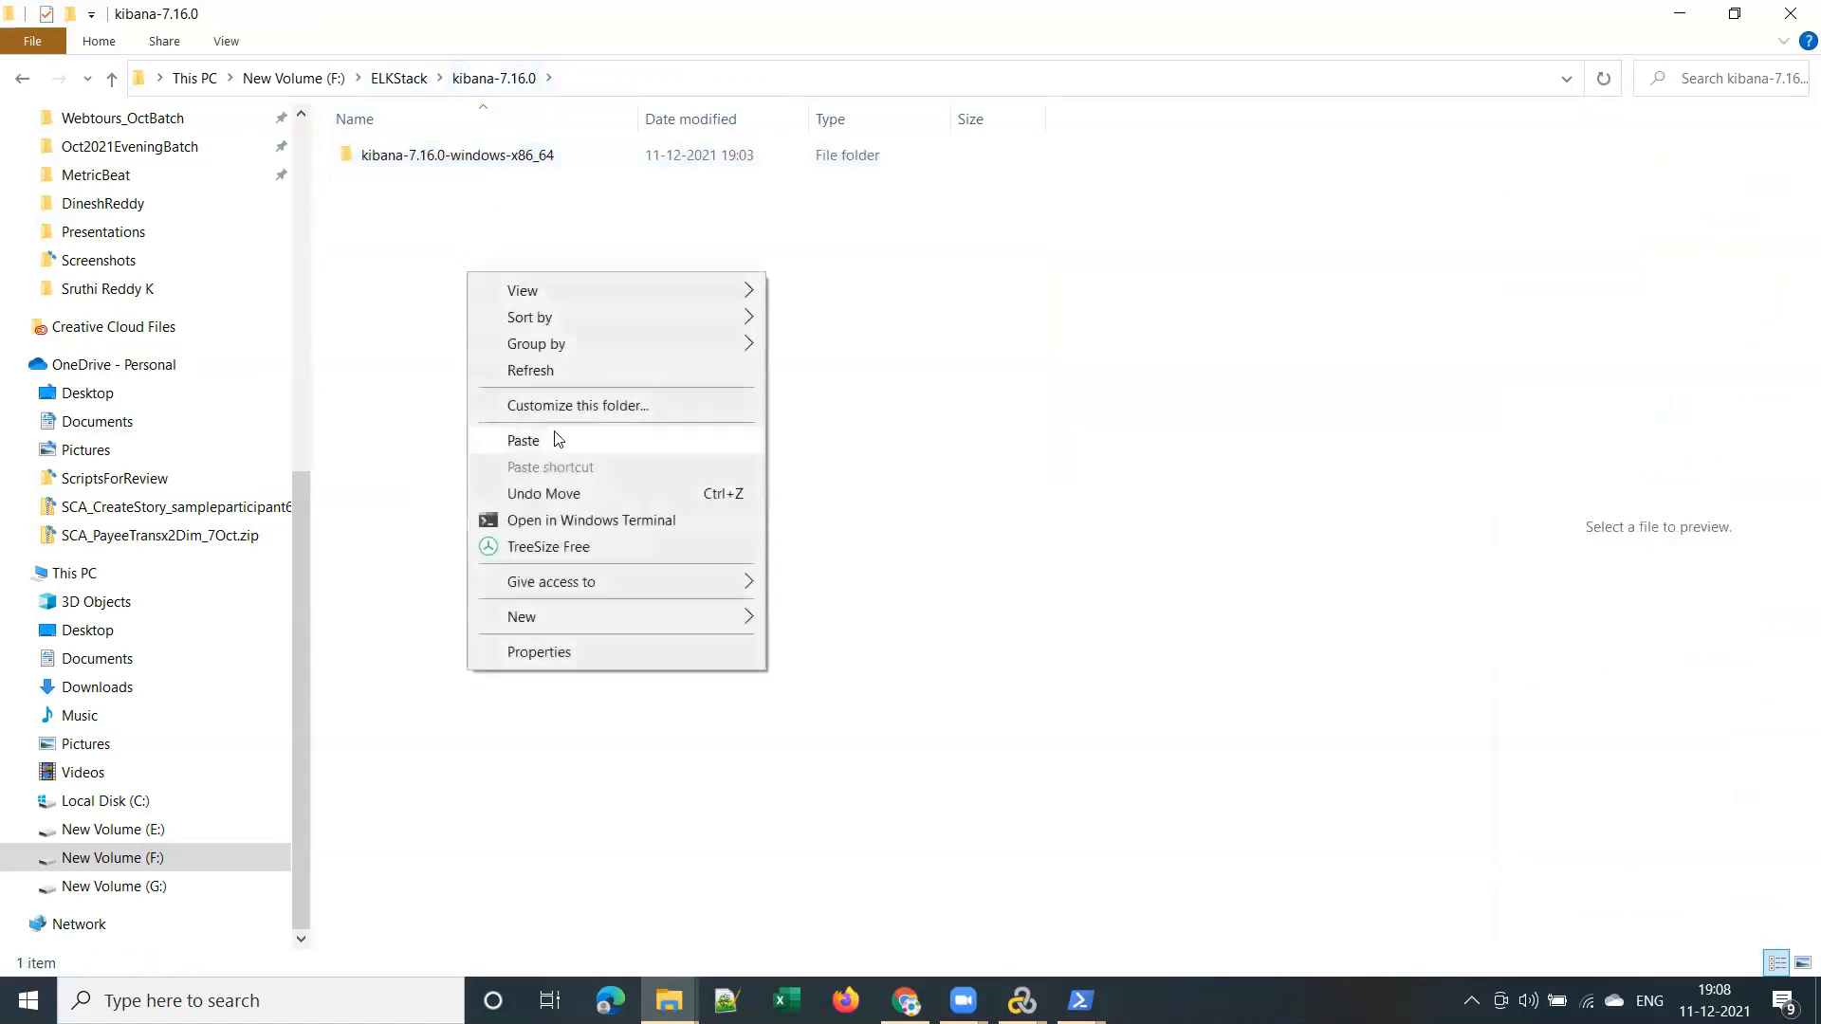
click(524, 441)
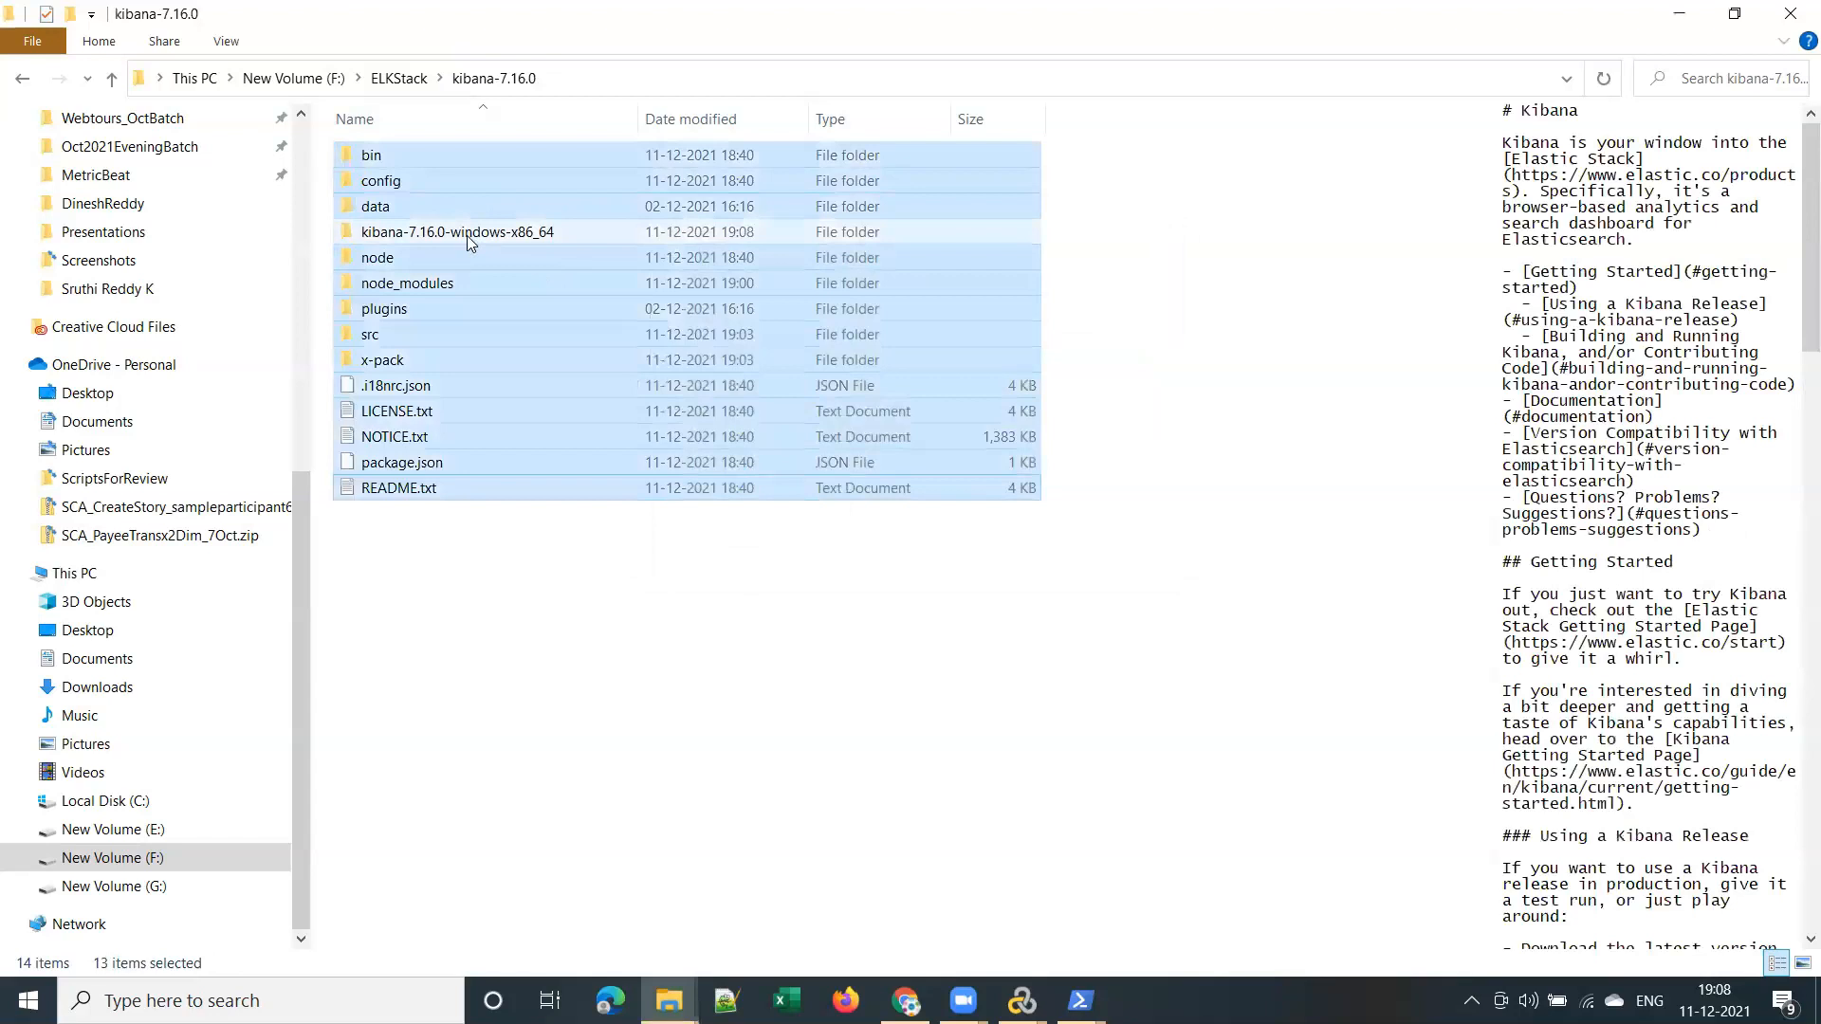
Check that the nested kibana-7.16.0-windows-x86_64 folder is empty and delete it permanently from kibana-7.16.0
click(467, 235)
double_click(498, 237)
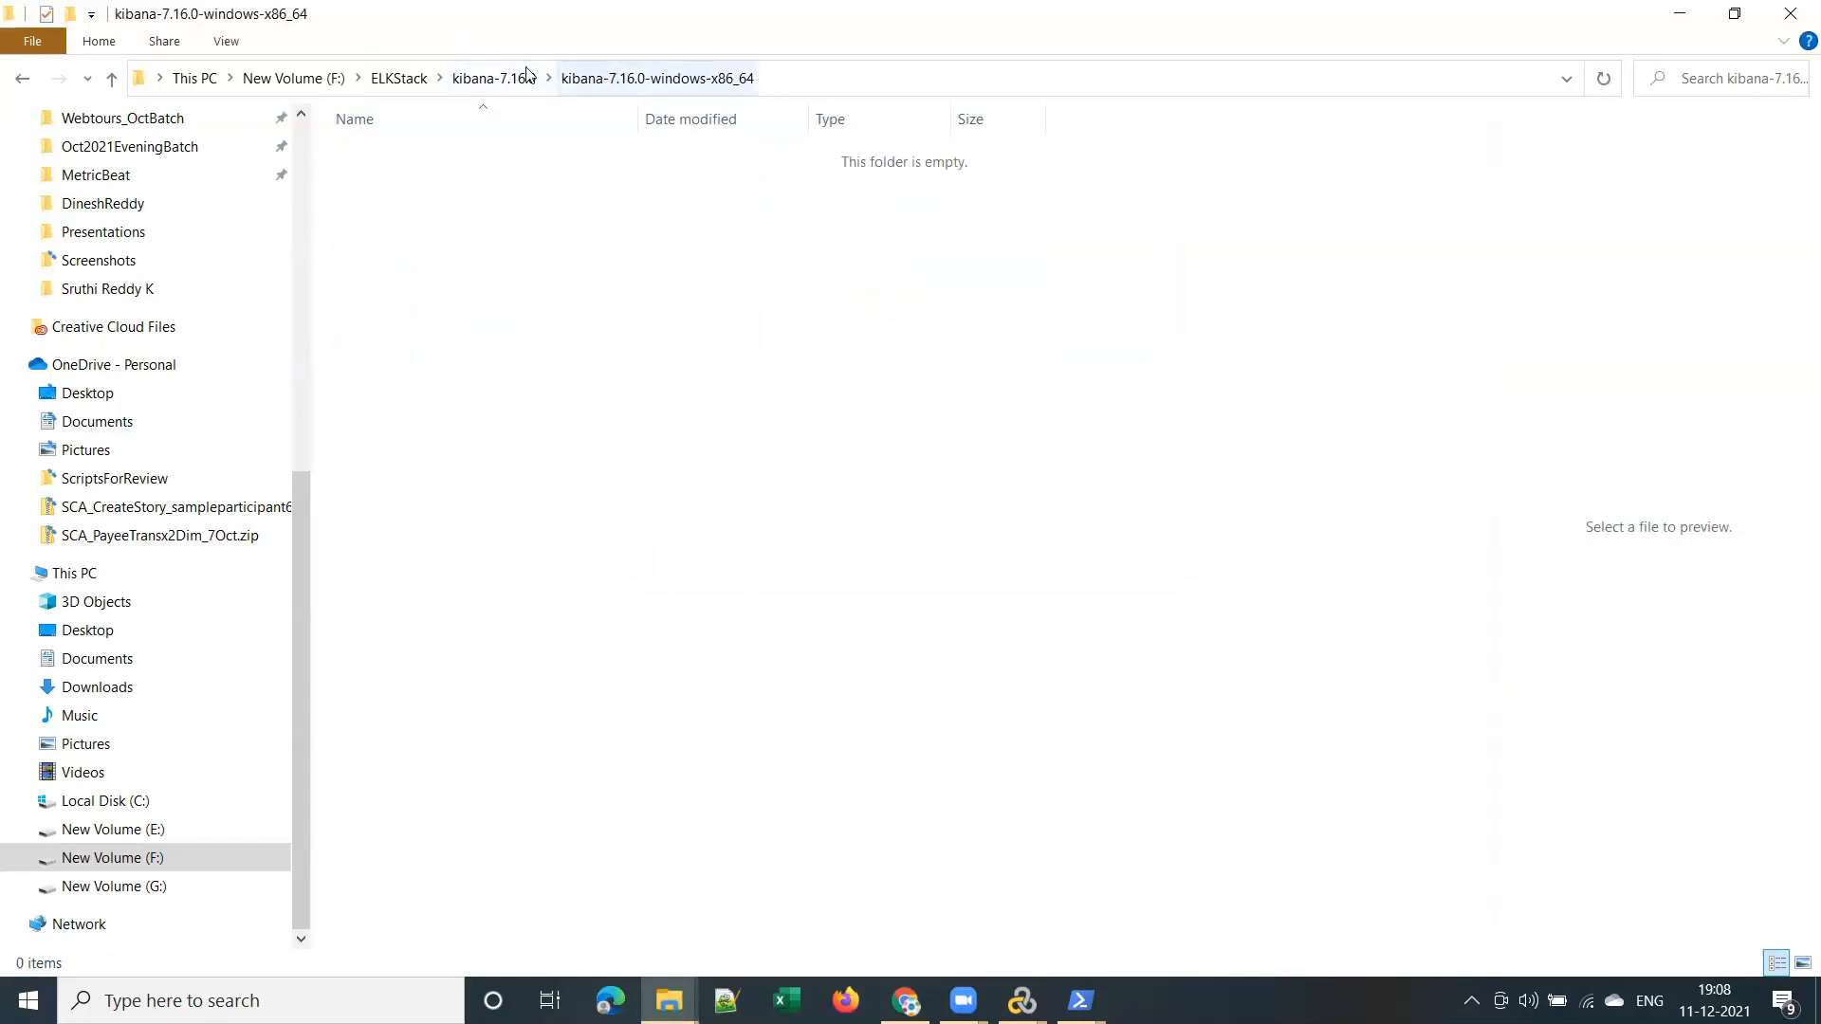
click(493, 78)
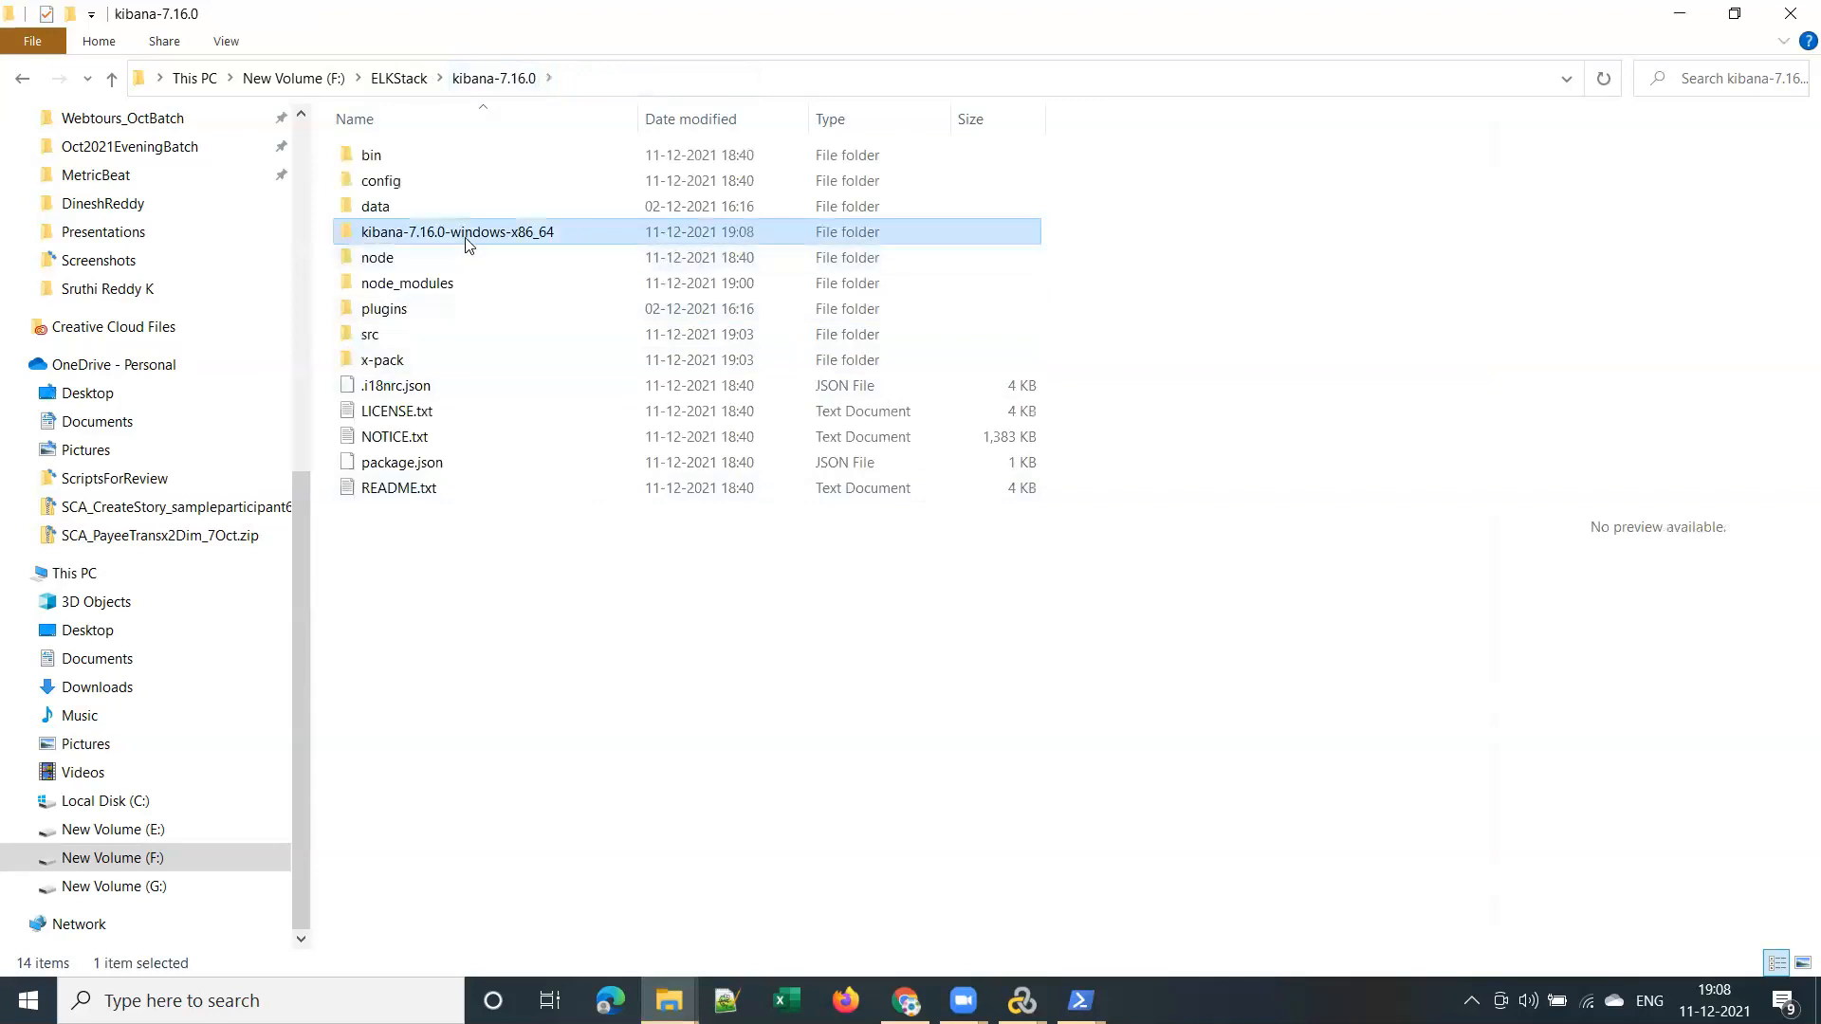
right_click(467, 245)
click(429, 233)
double_click(431, 233)
key(Return)
key(Return)
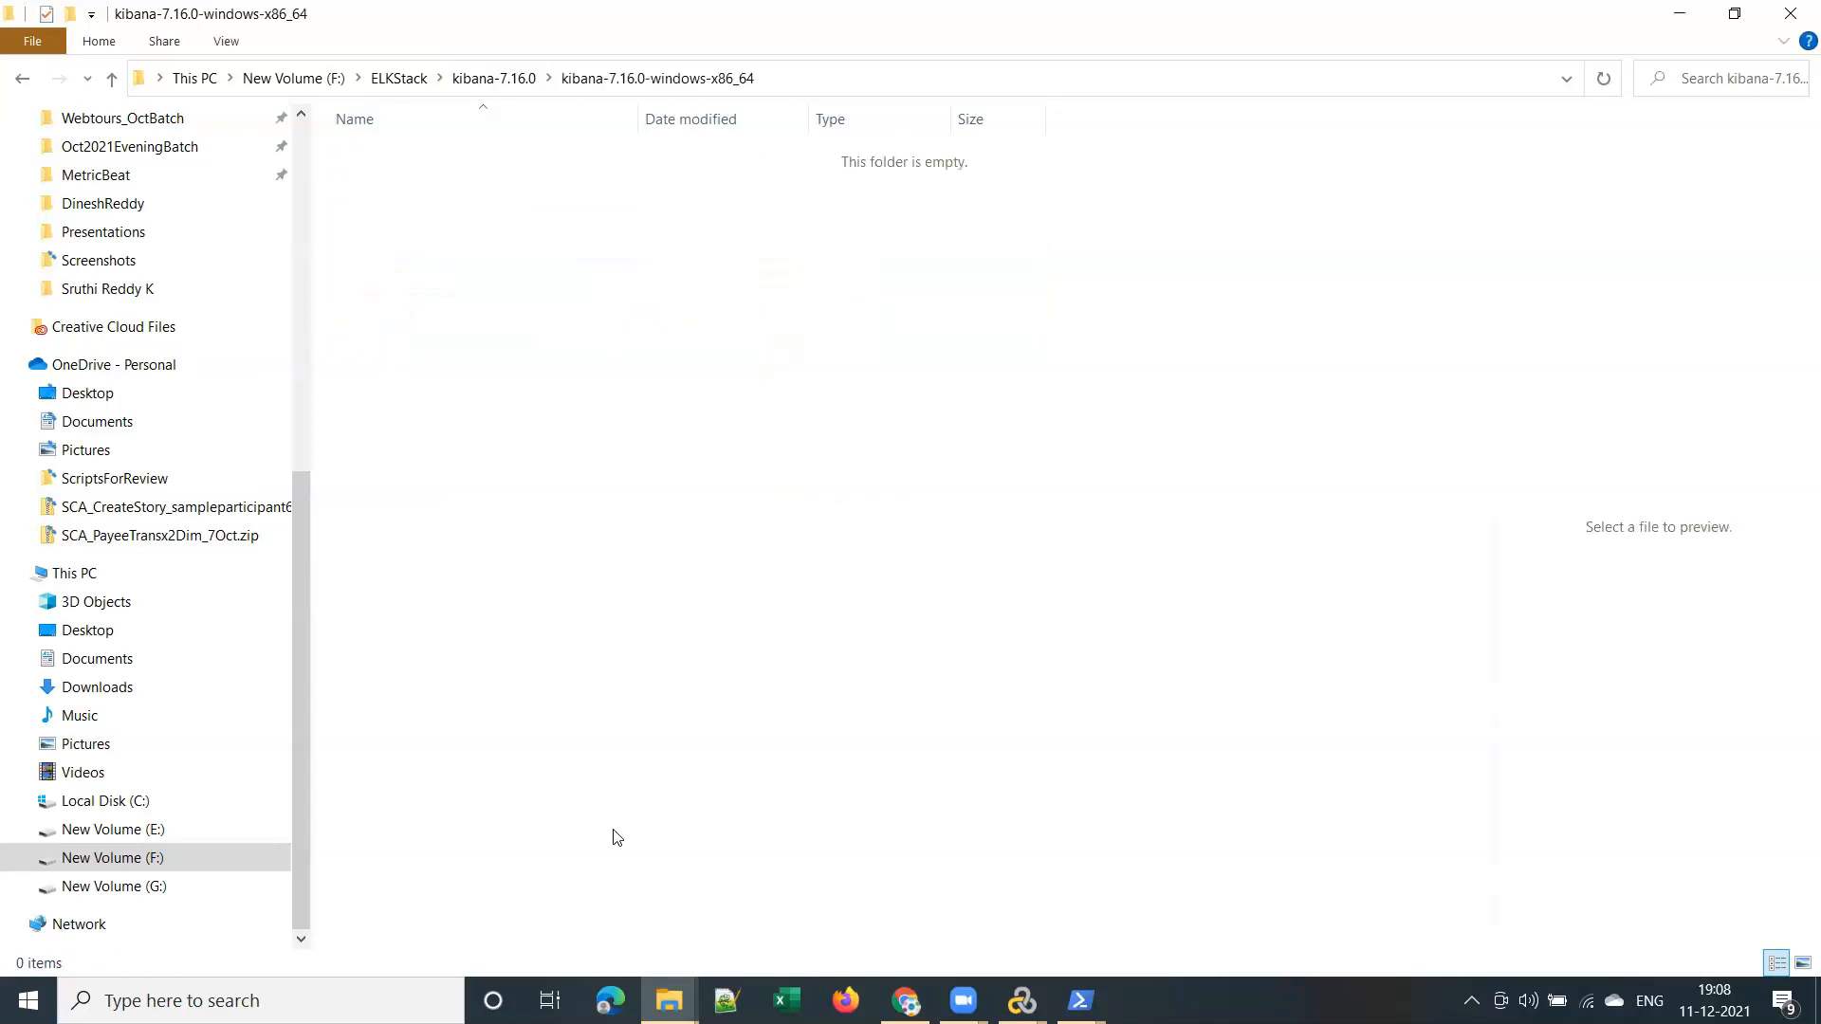
click(508, 85)
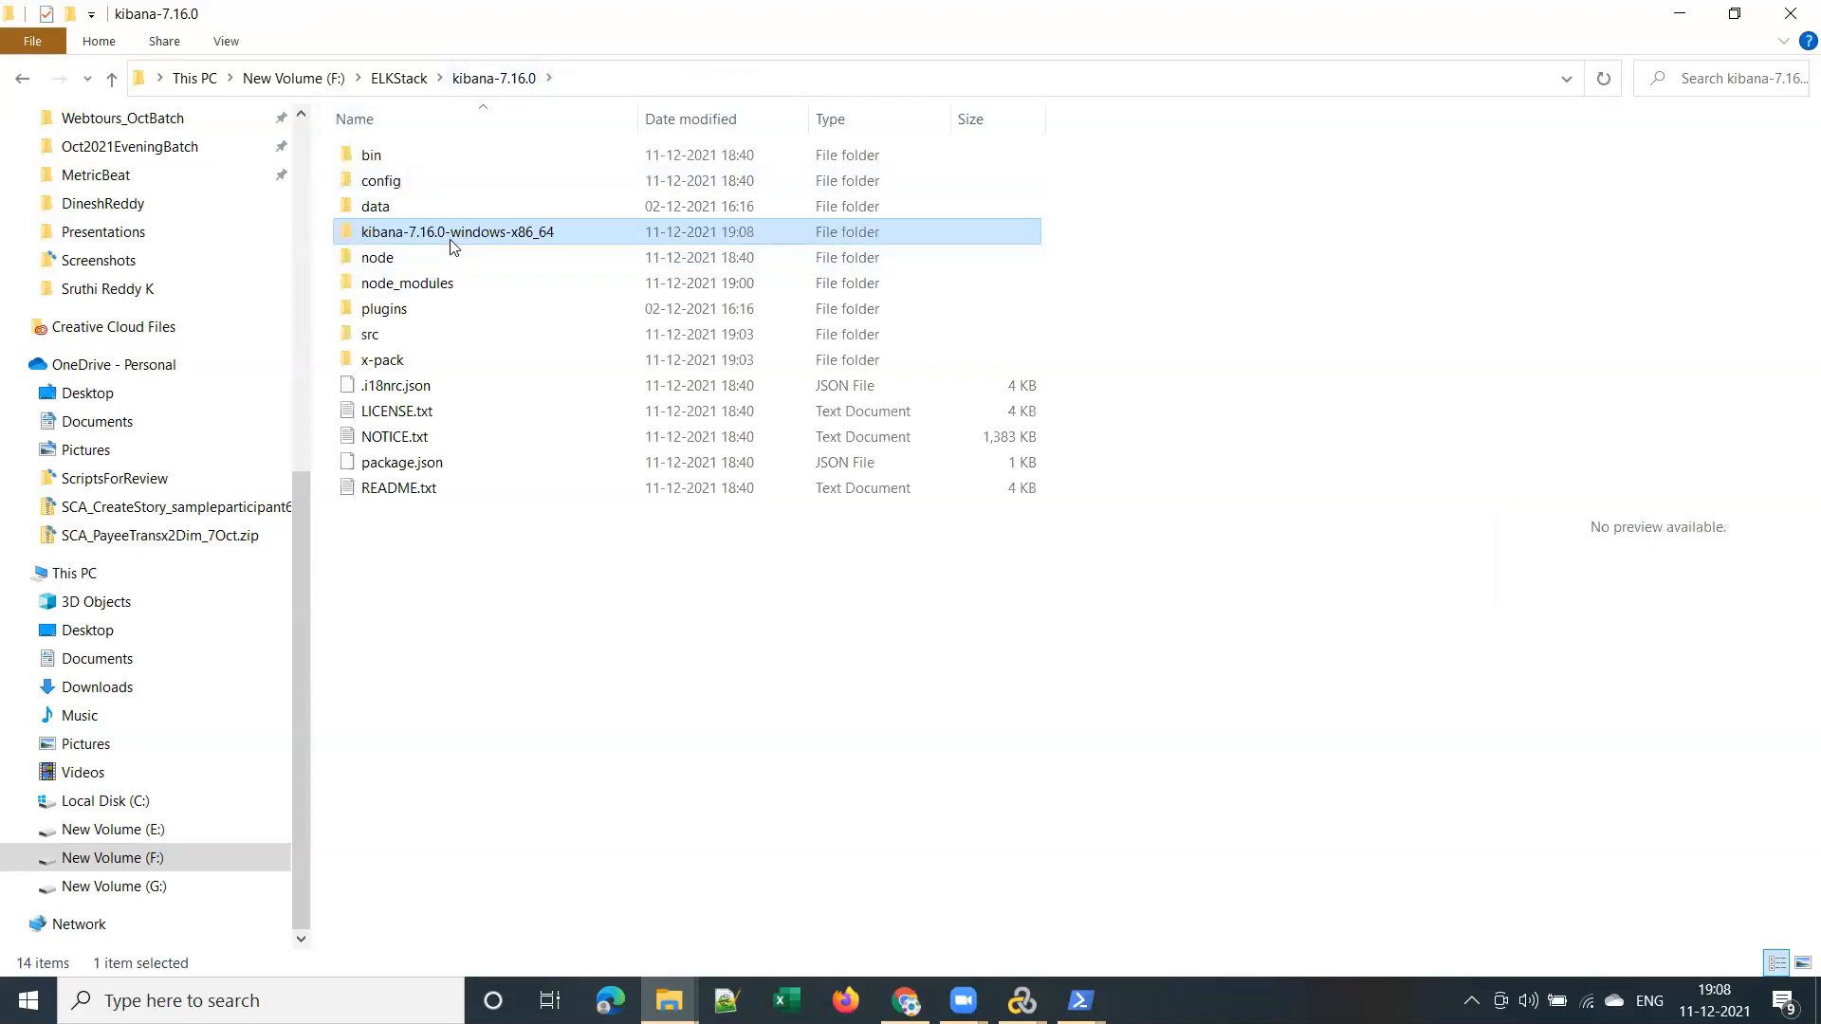
right_click(467, 234)
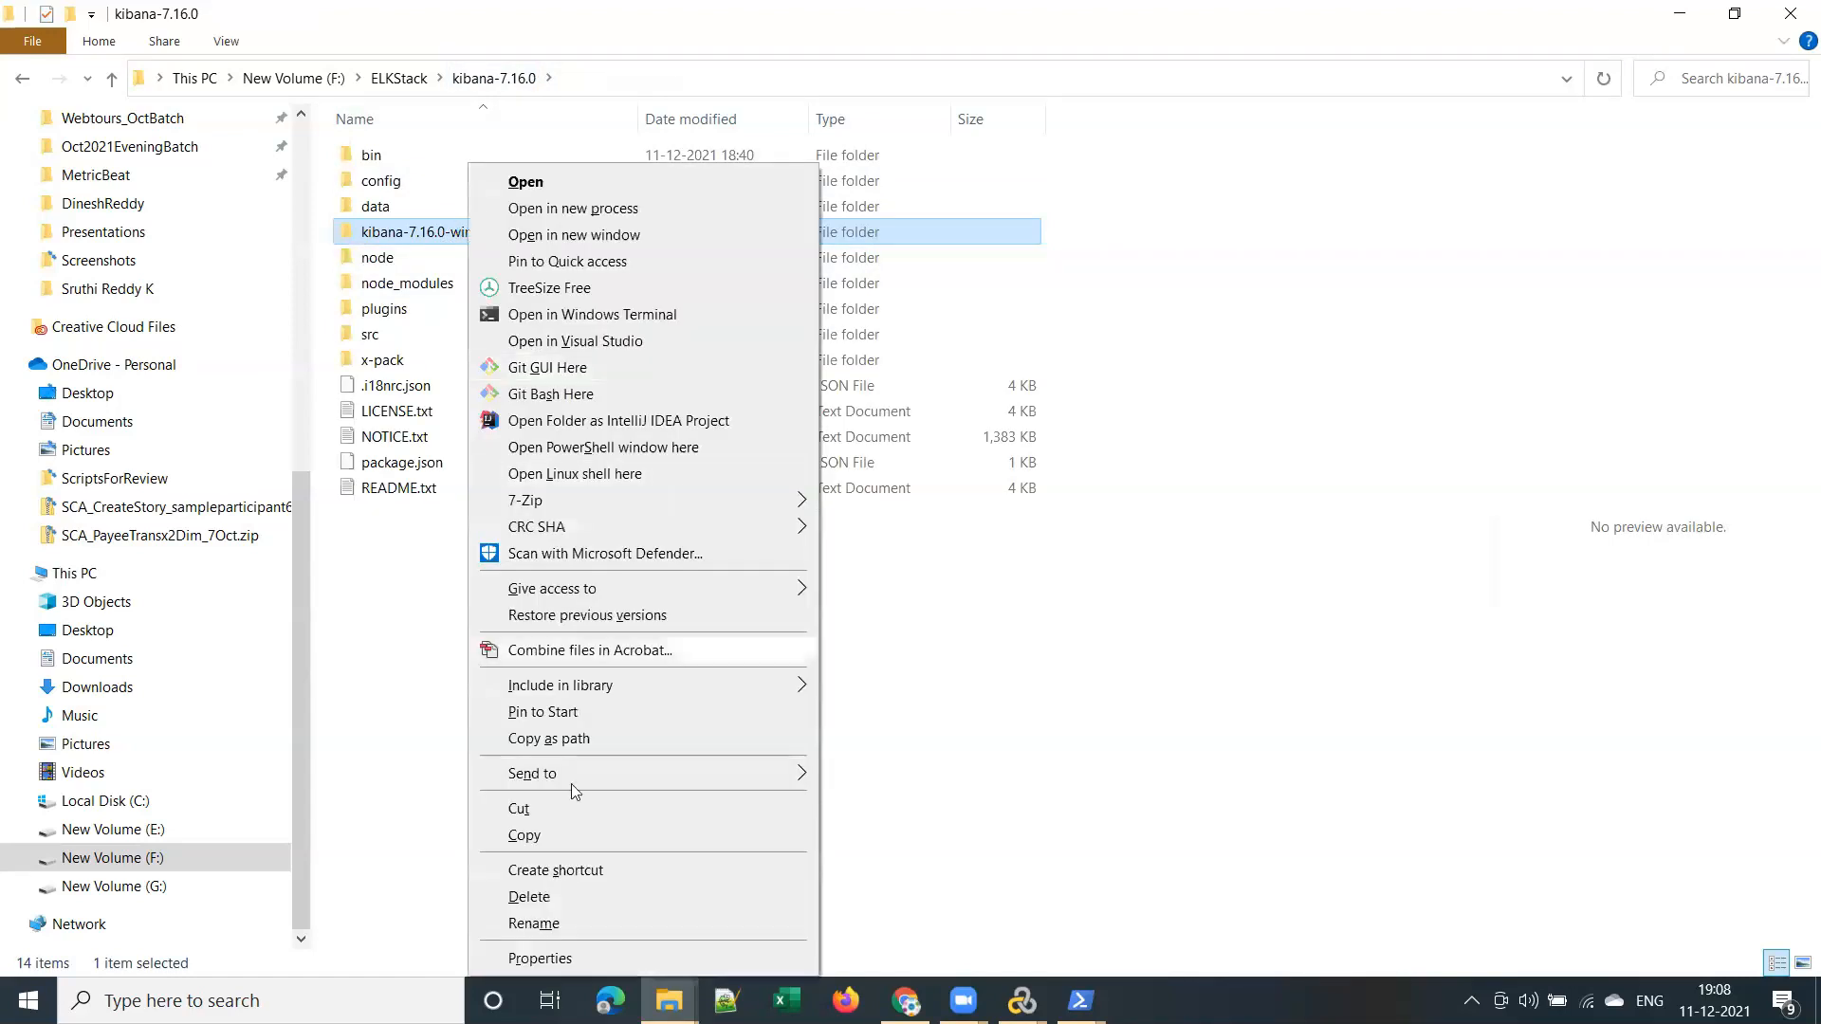
click(607, 897)
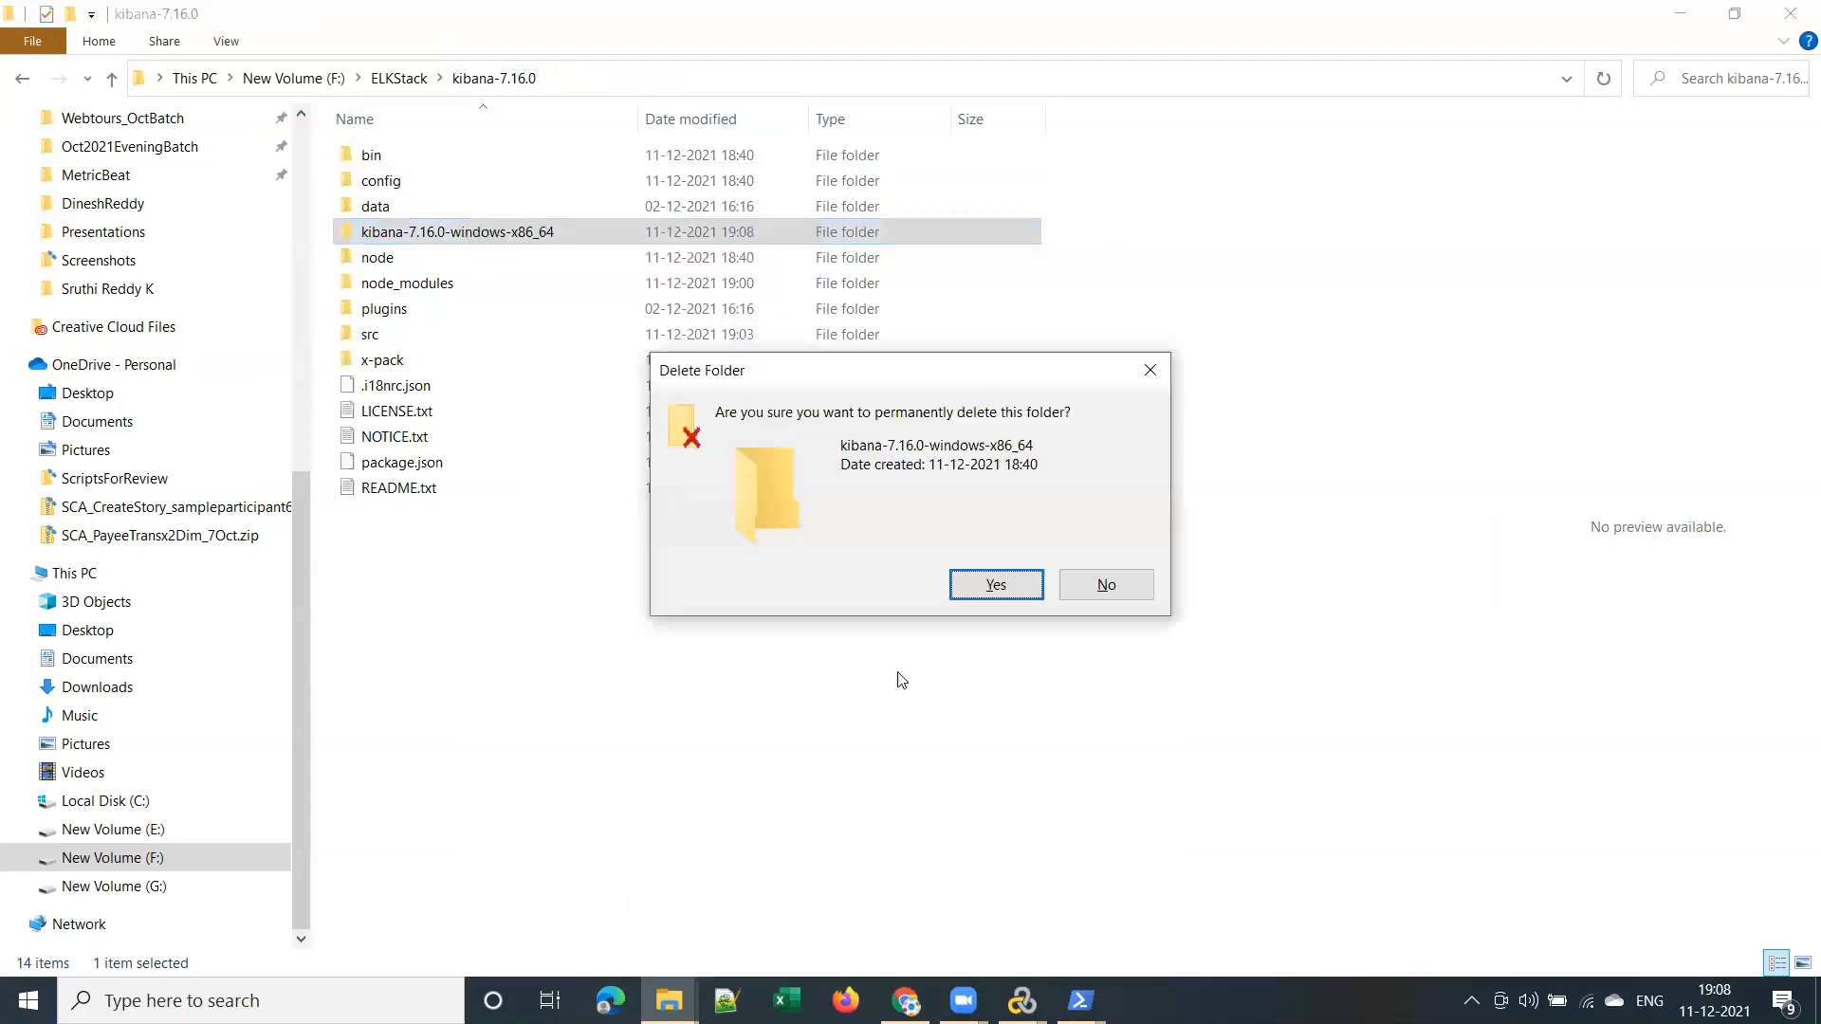
click(984, 582)
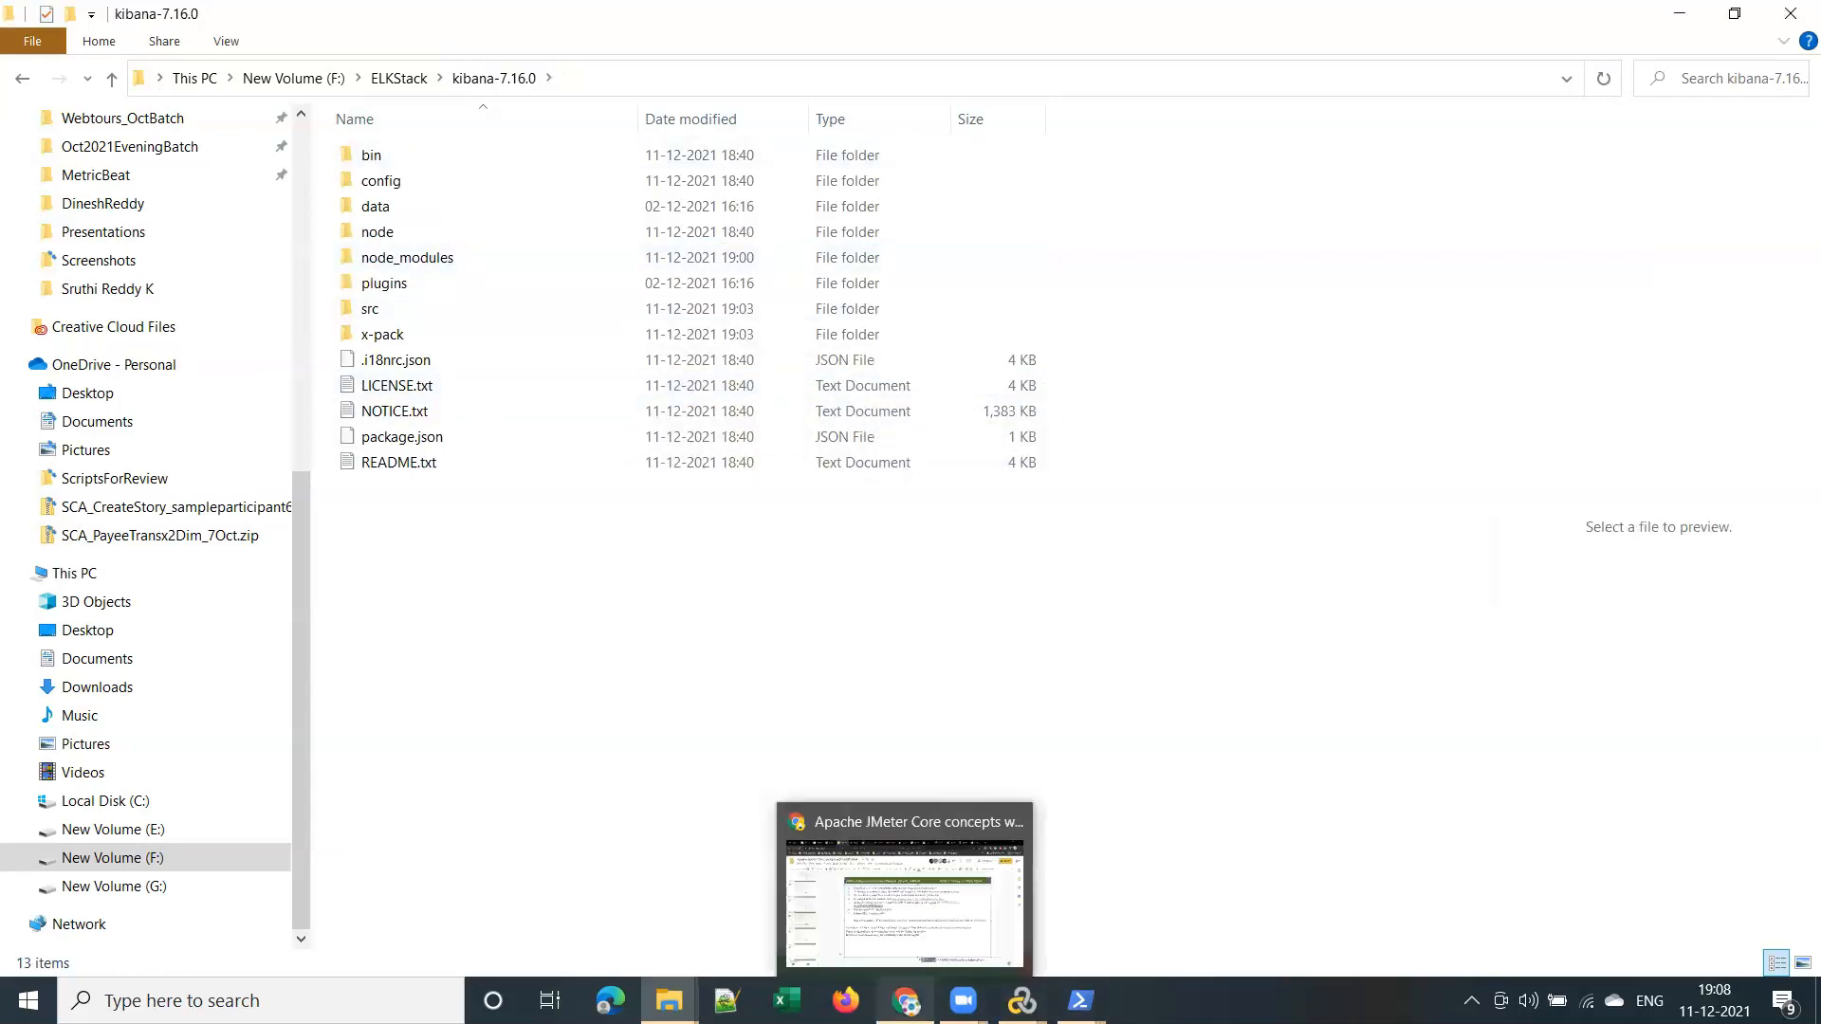
Review the Kibana start instruction on the integration slide in Chrome and open a new Windows PowerShell window
click(906, 878)
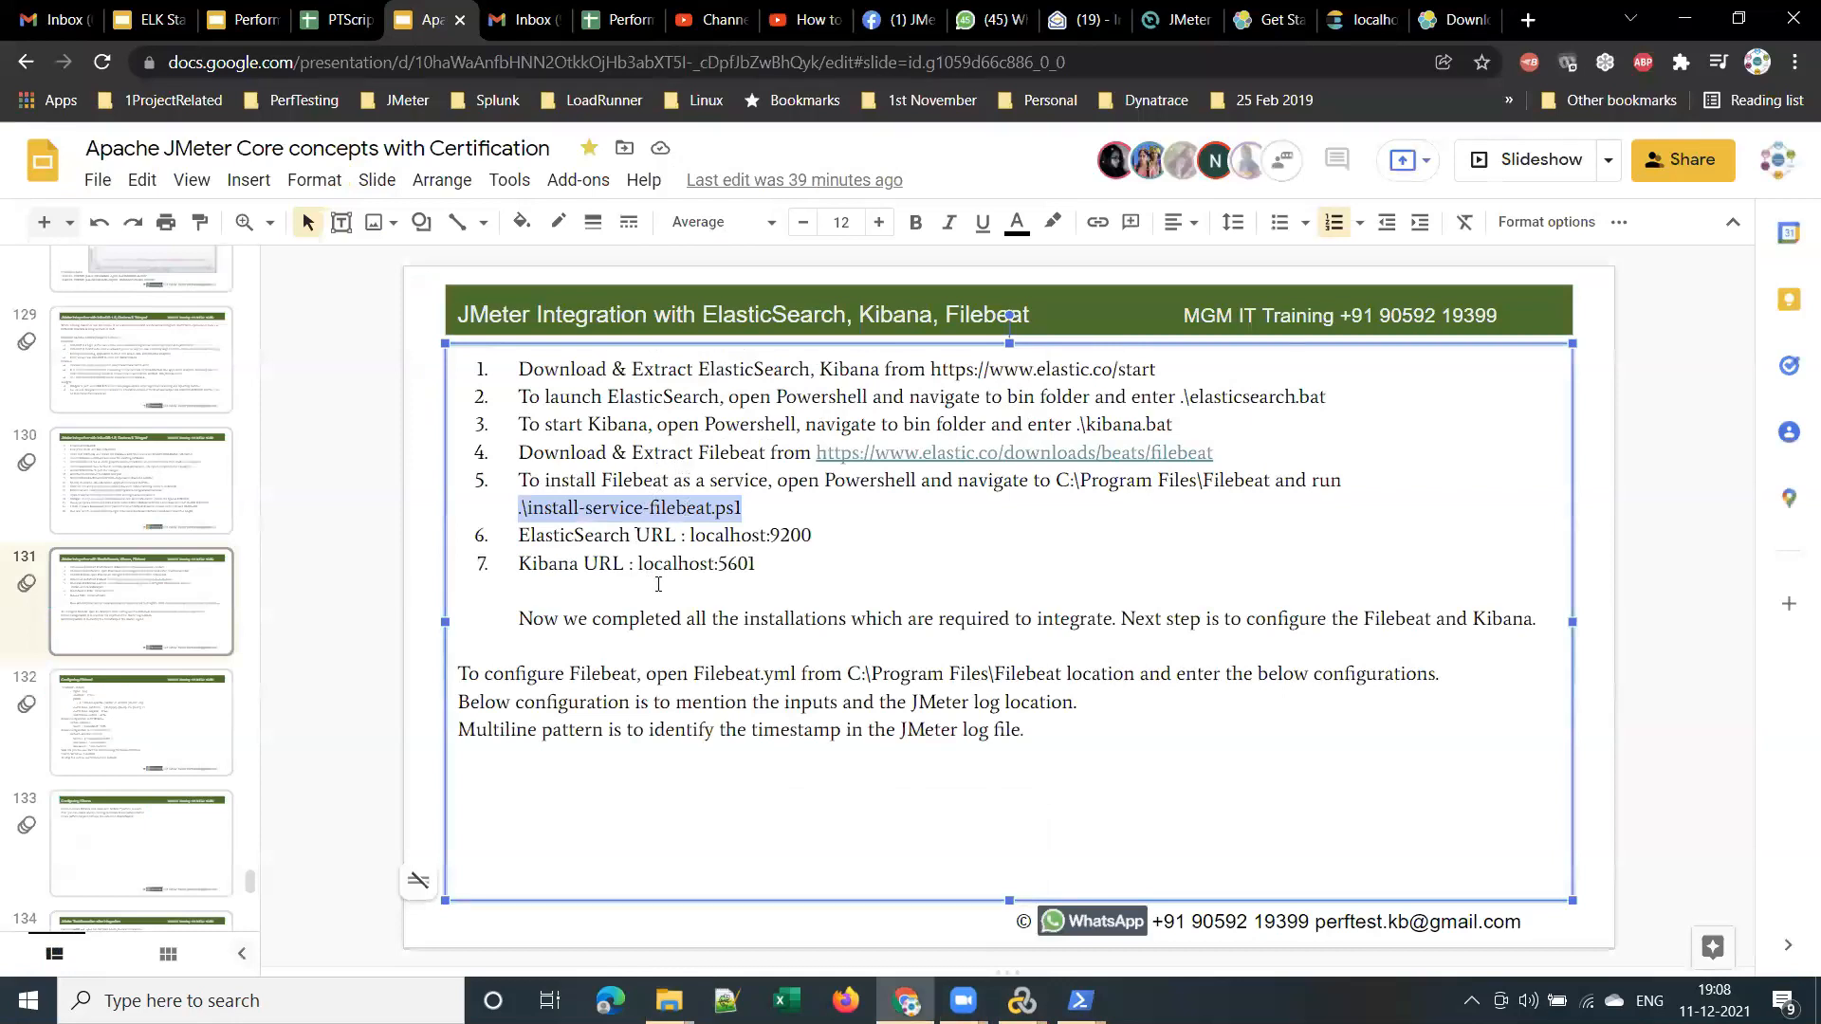
click(585, 564)
drag(604, 425, 1165, 427)
click(1178, 429)
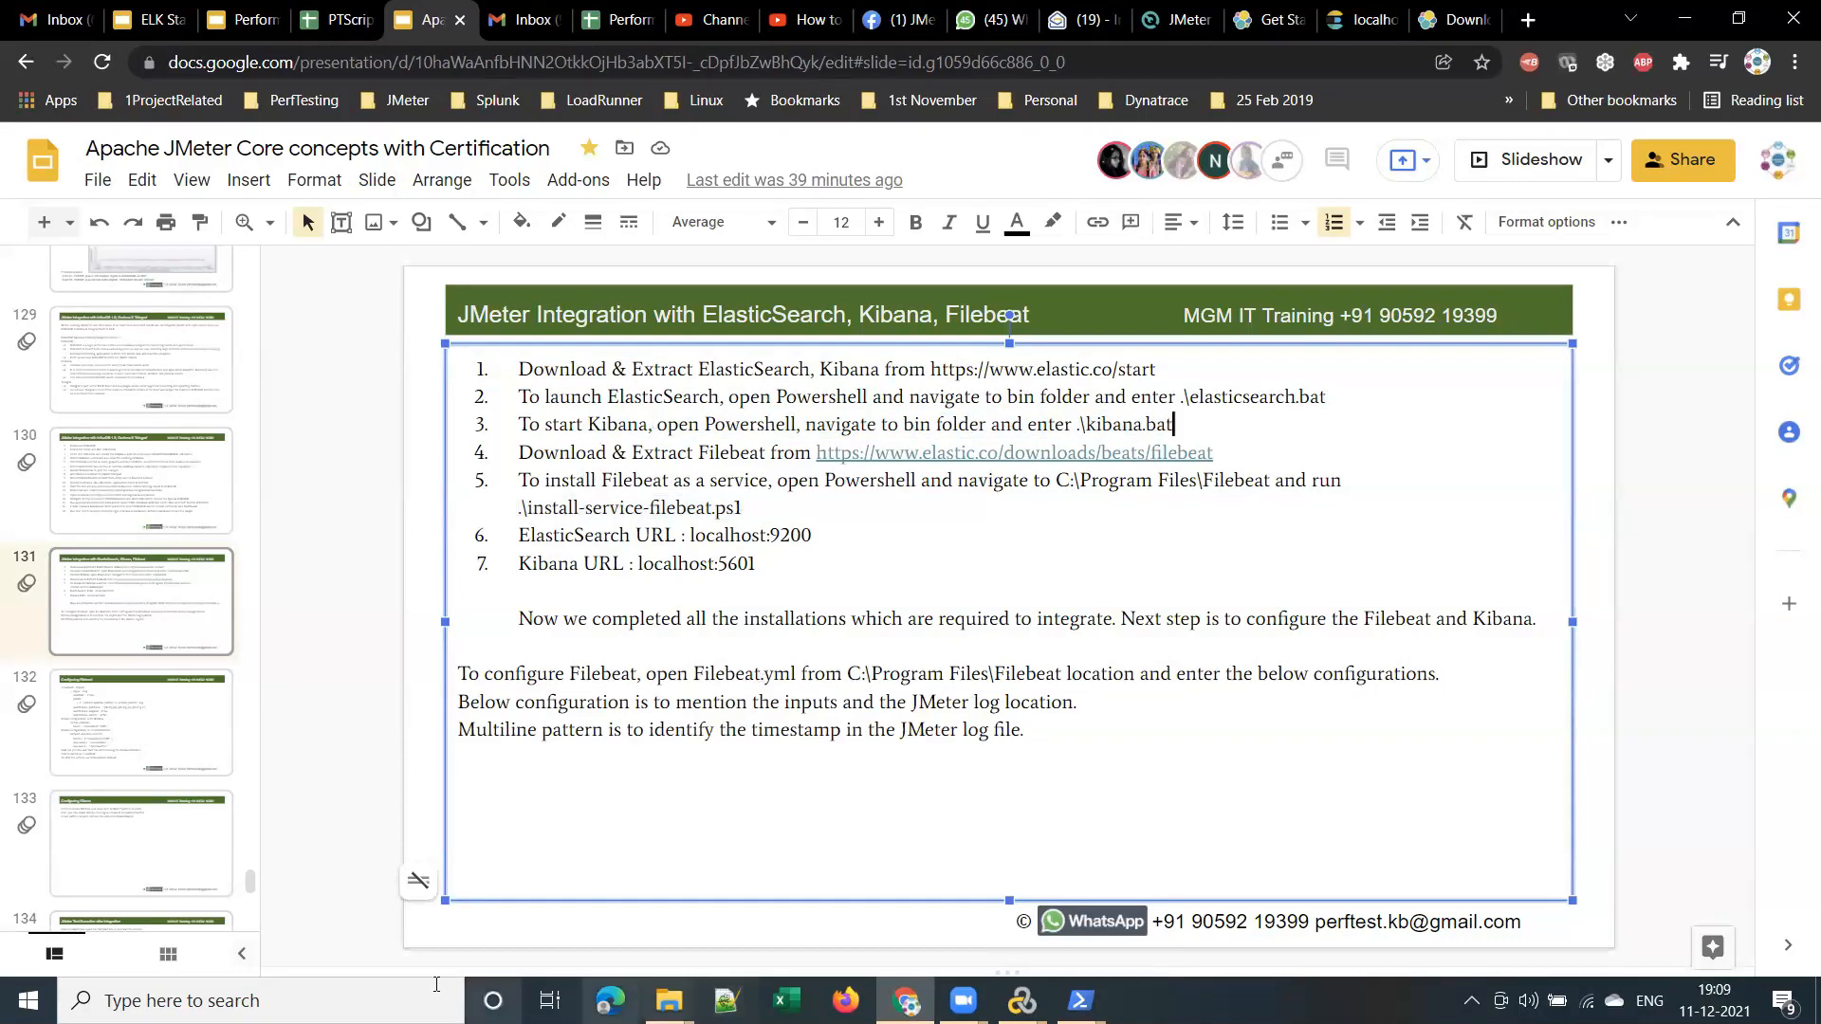
click(256, 1001)
text(w)
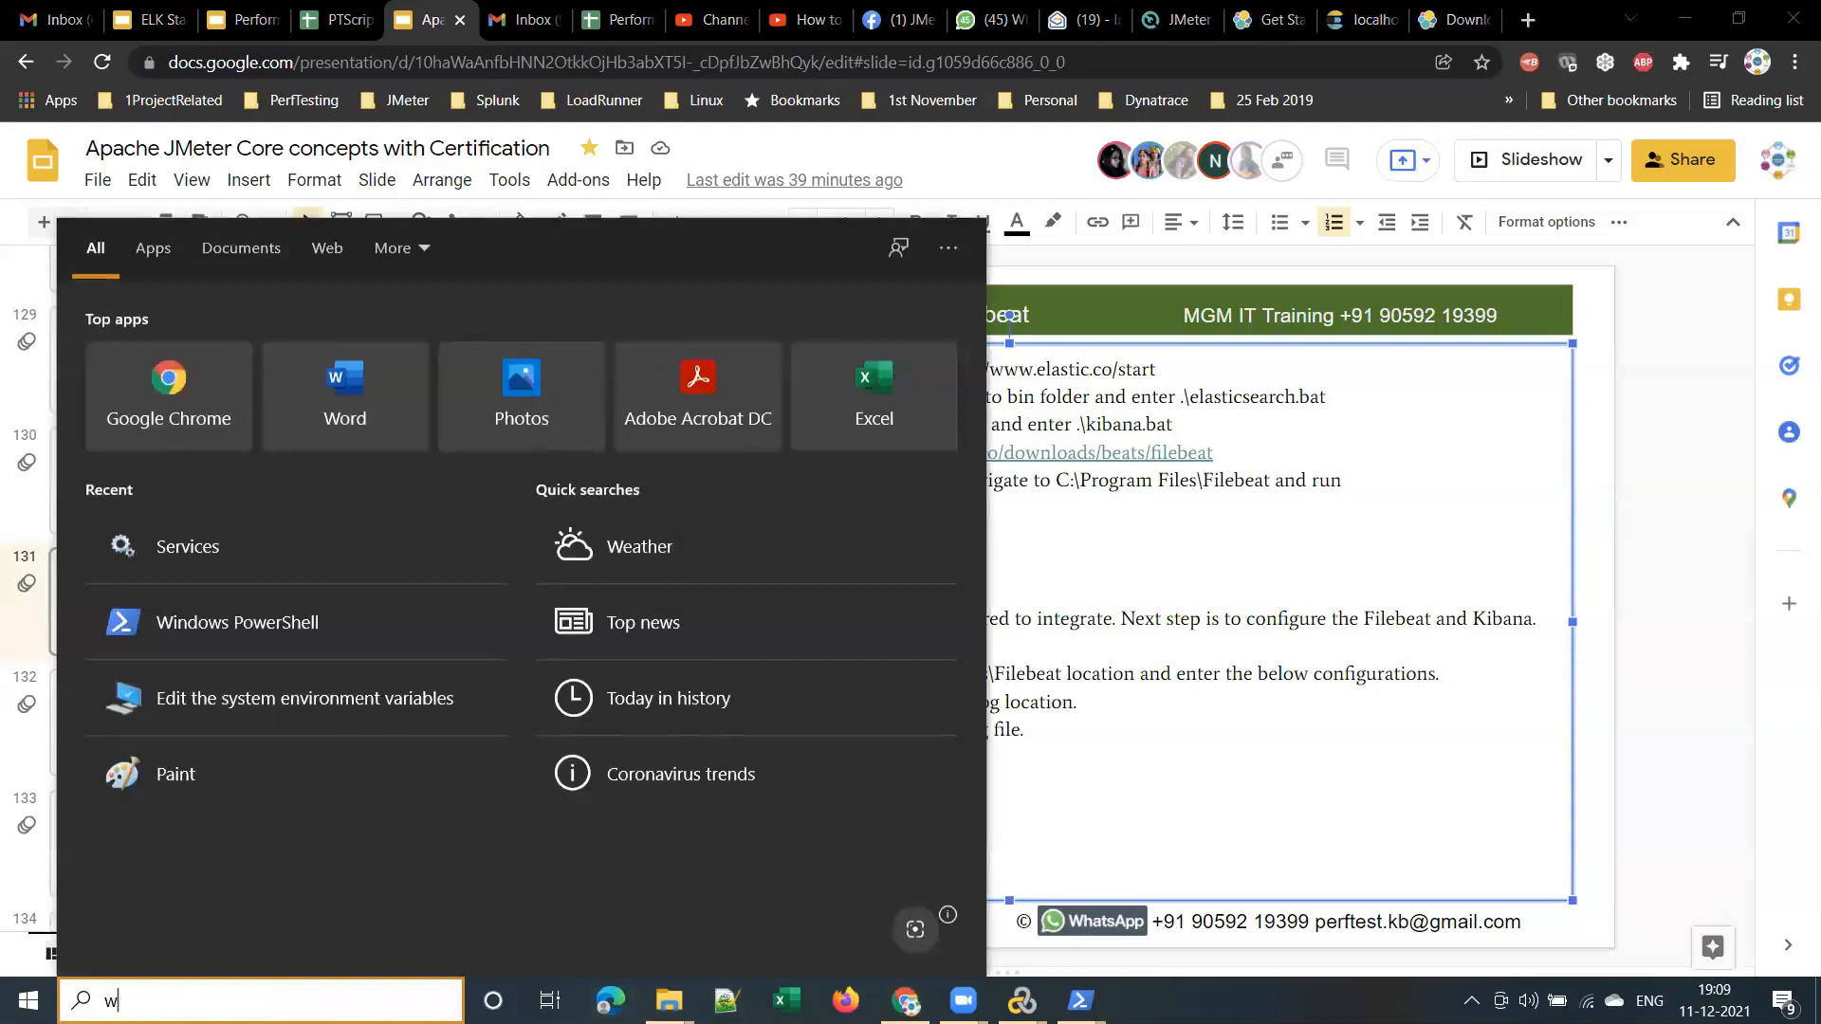
text(indows pero)
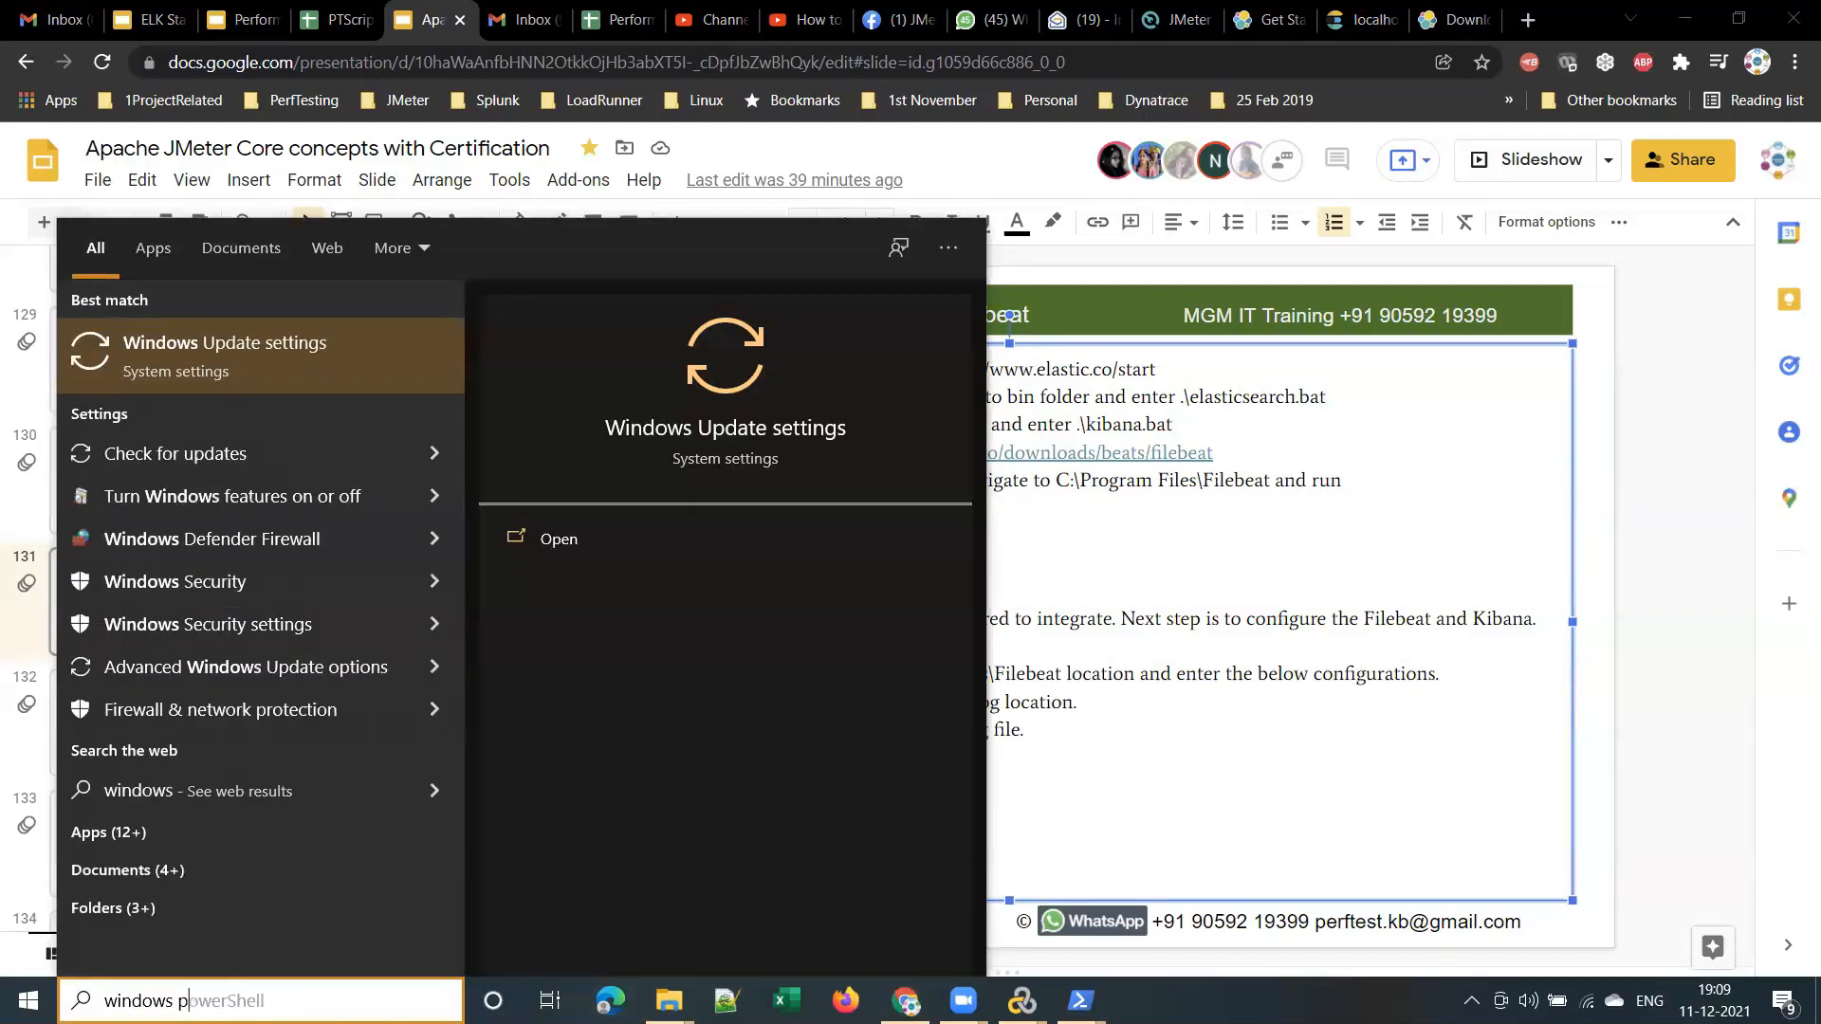
key(BackSpace)
key(BackSpace)
key(BackSpace)
text(ower)
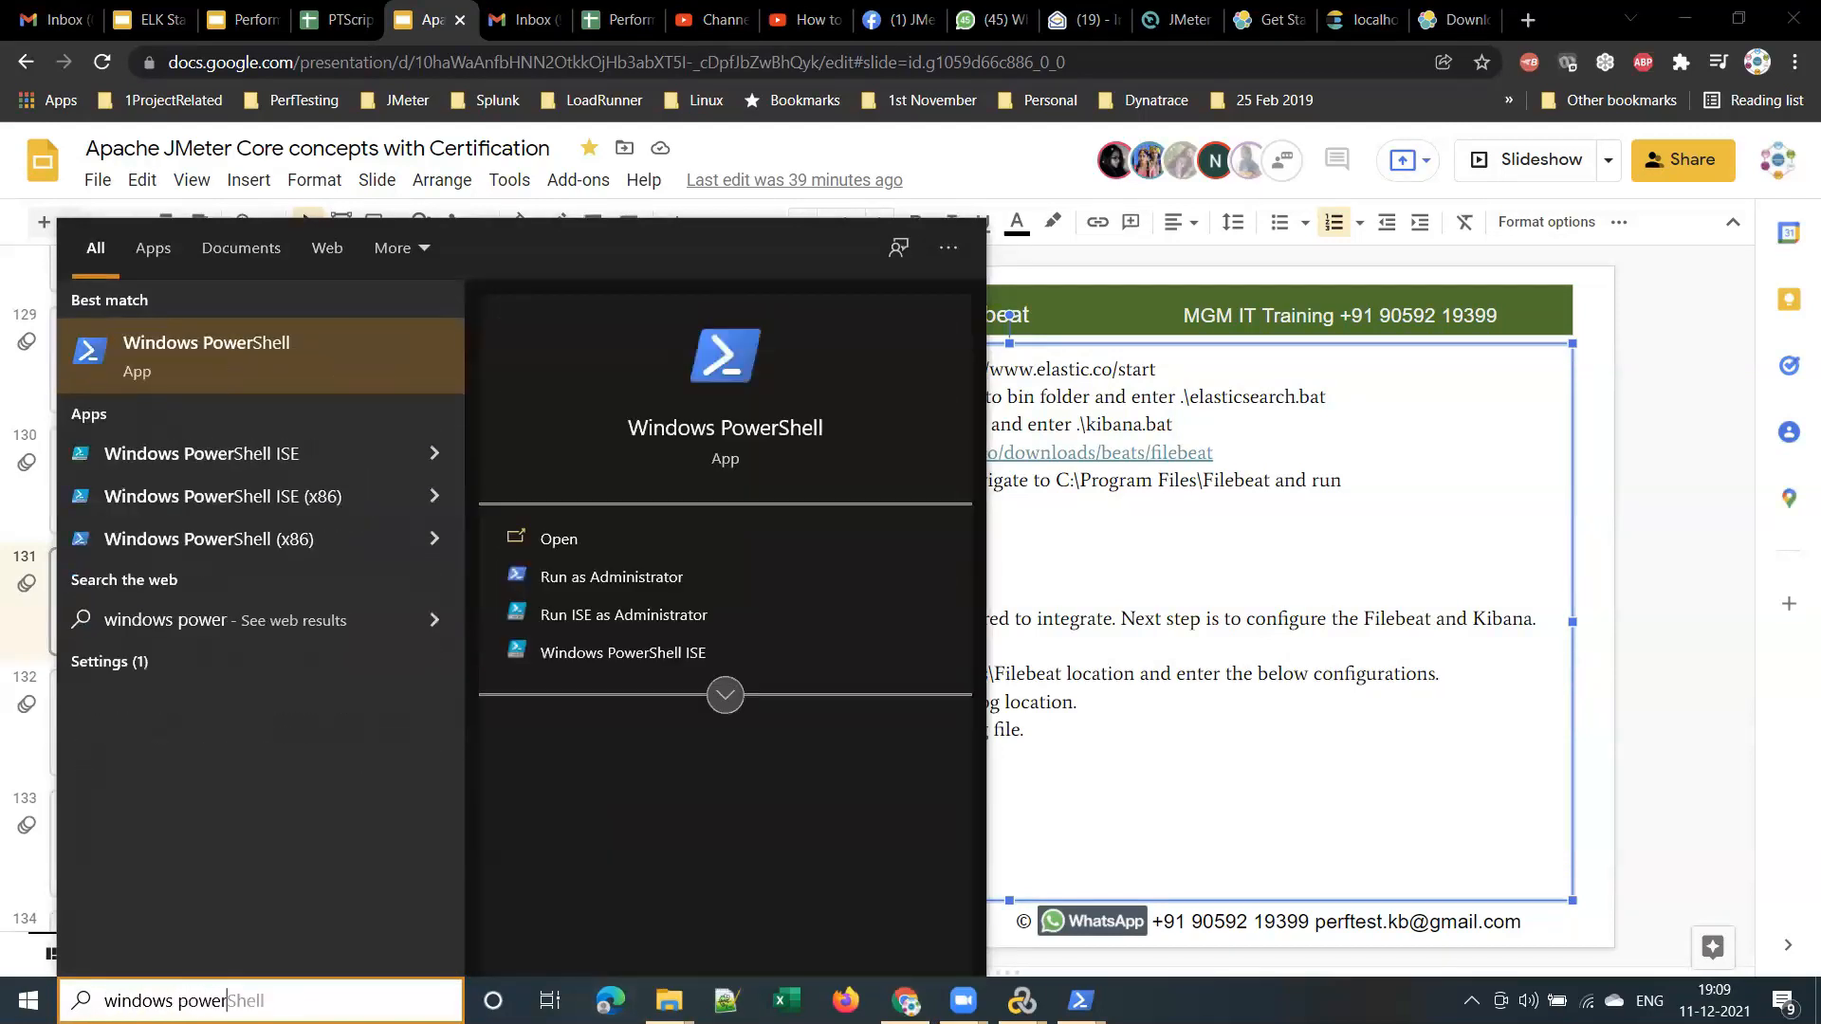
click(247, 368)
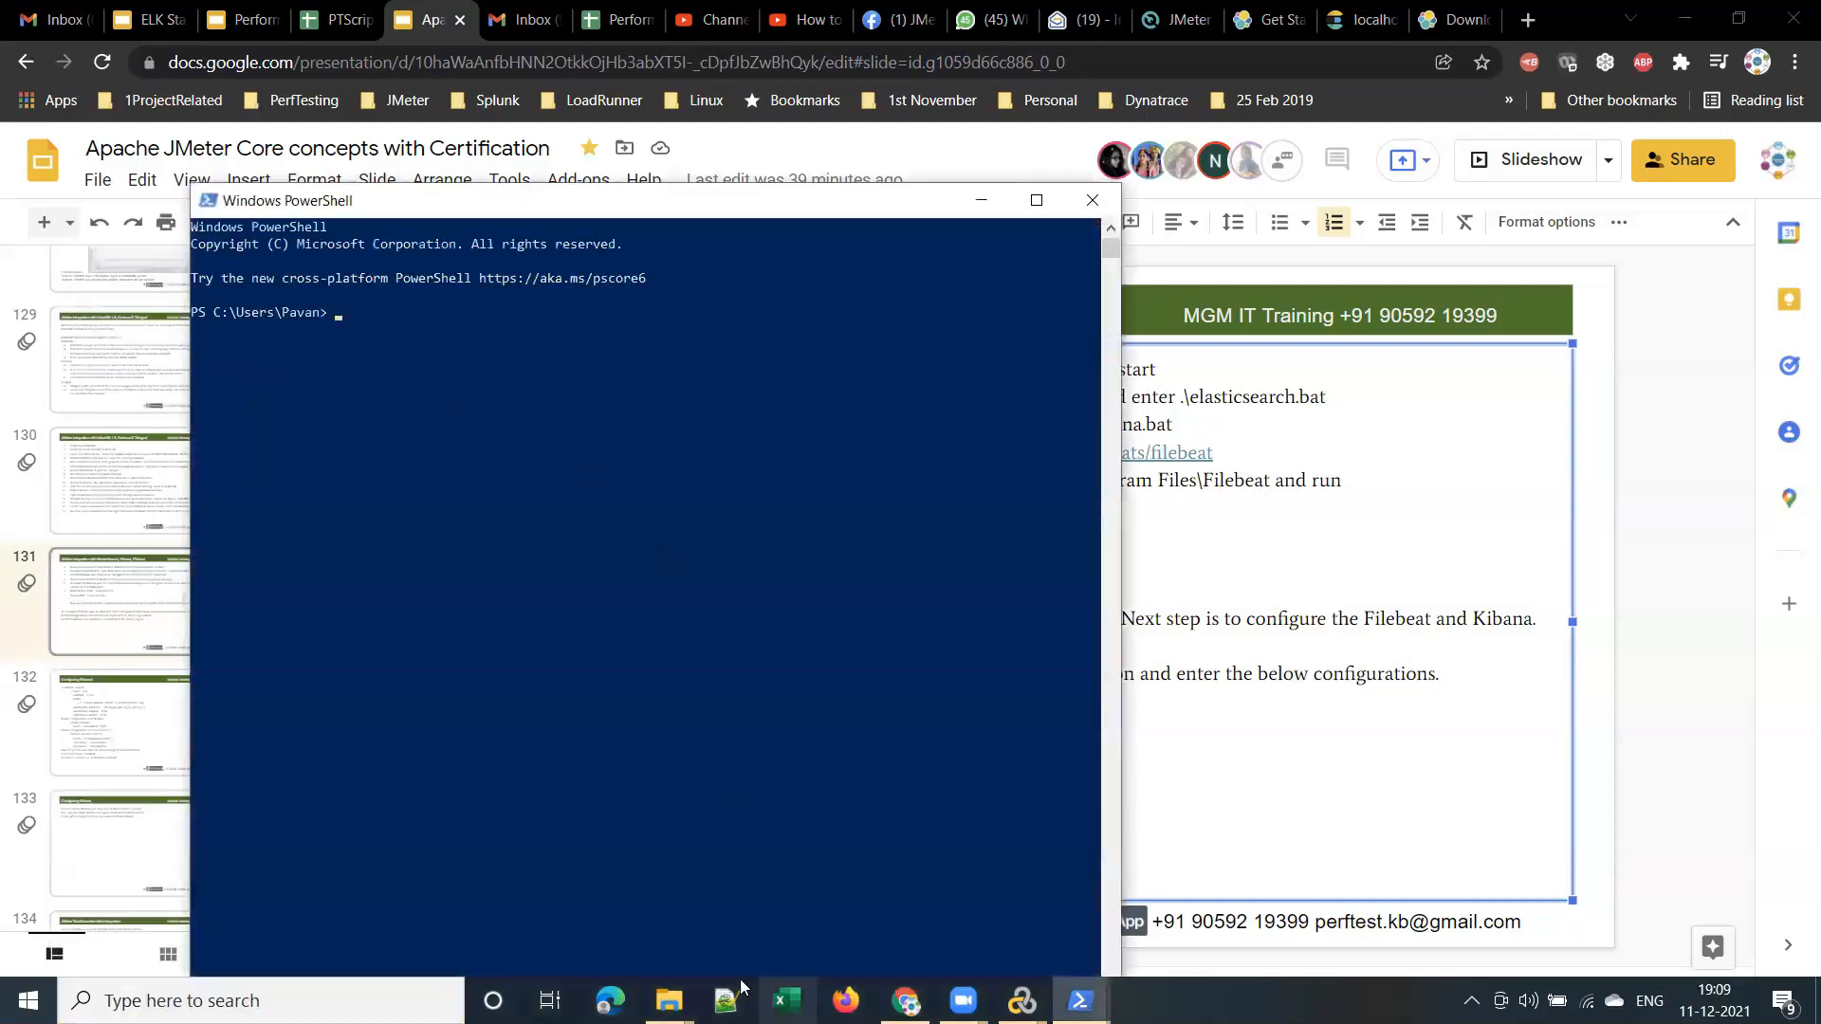
Switch to the kibana-7.16.0 folder in File Explorer and copy the path of its bin subfolder
click(669, 1001)
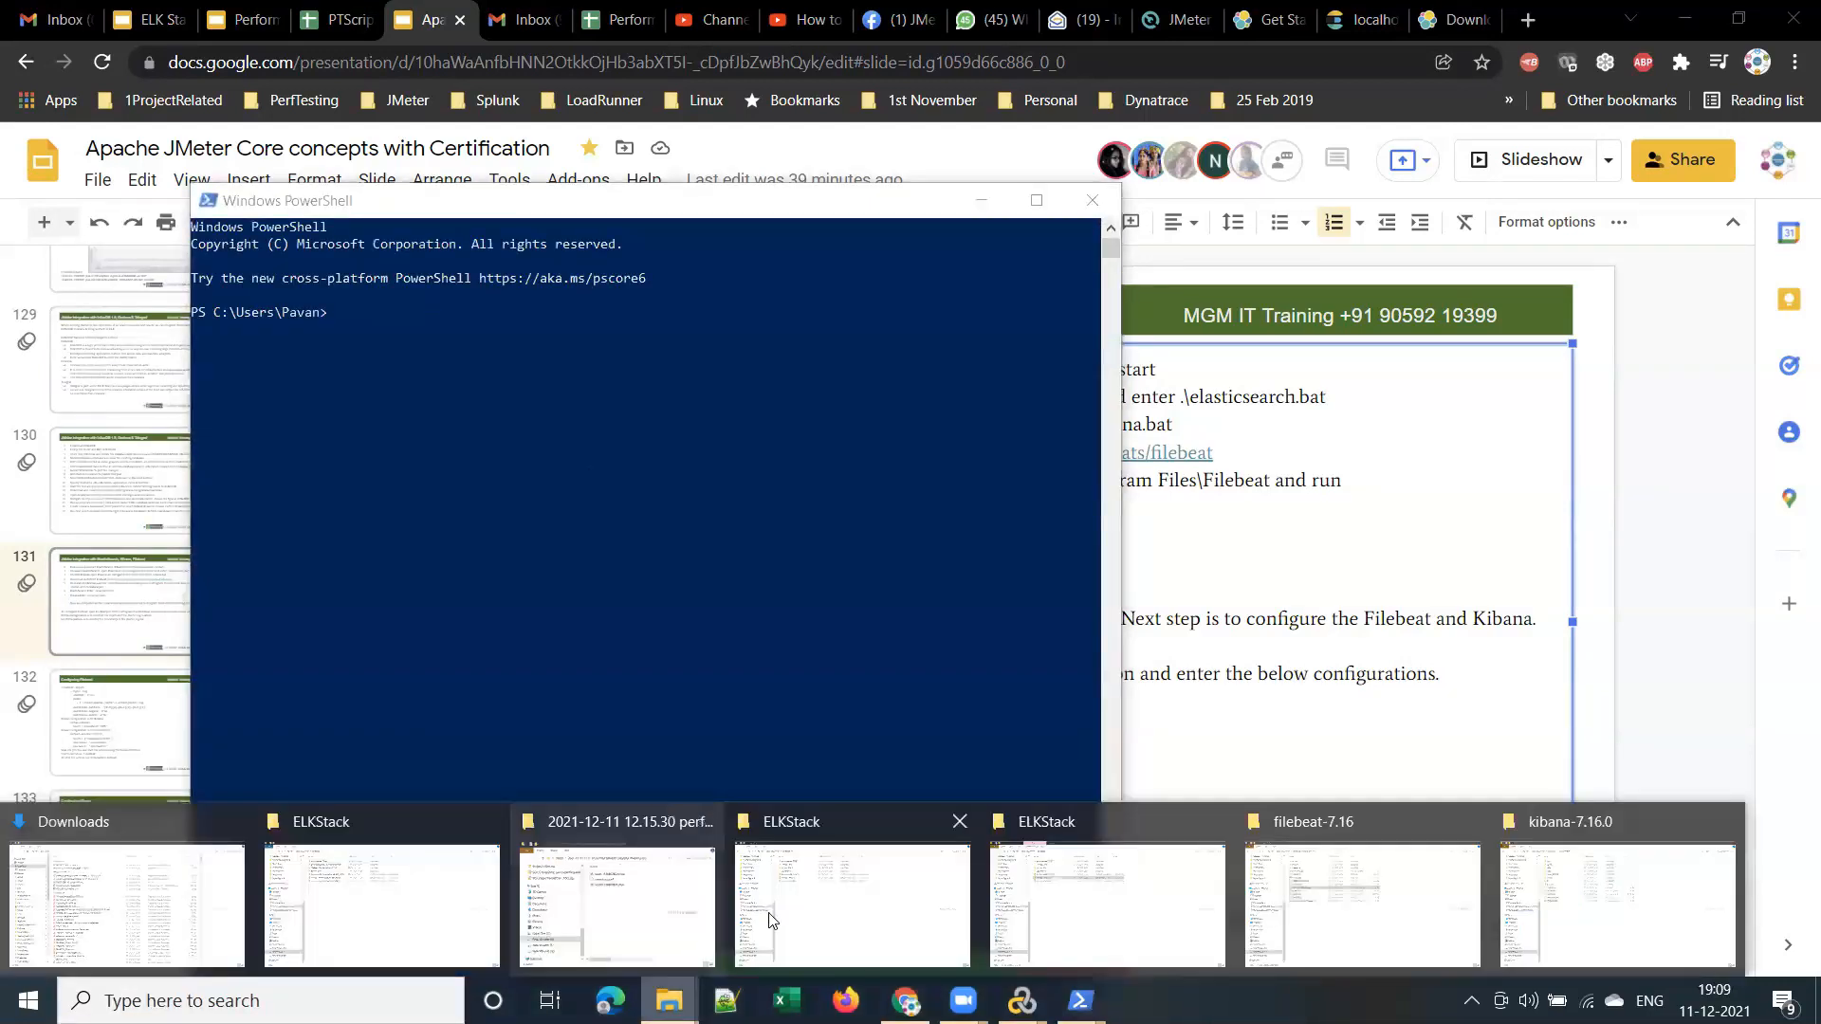
click(1619, 934)
click(589, 78)
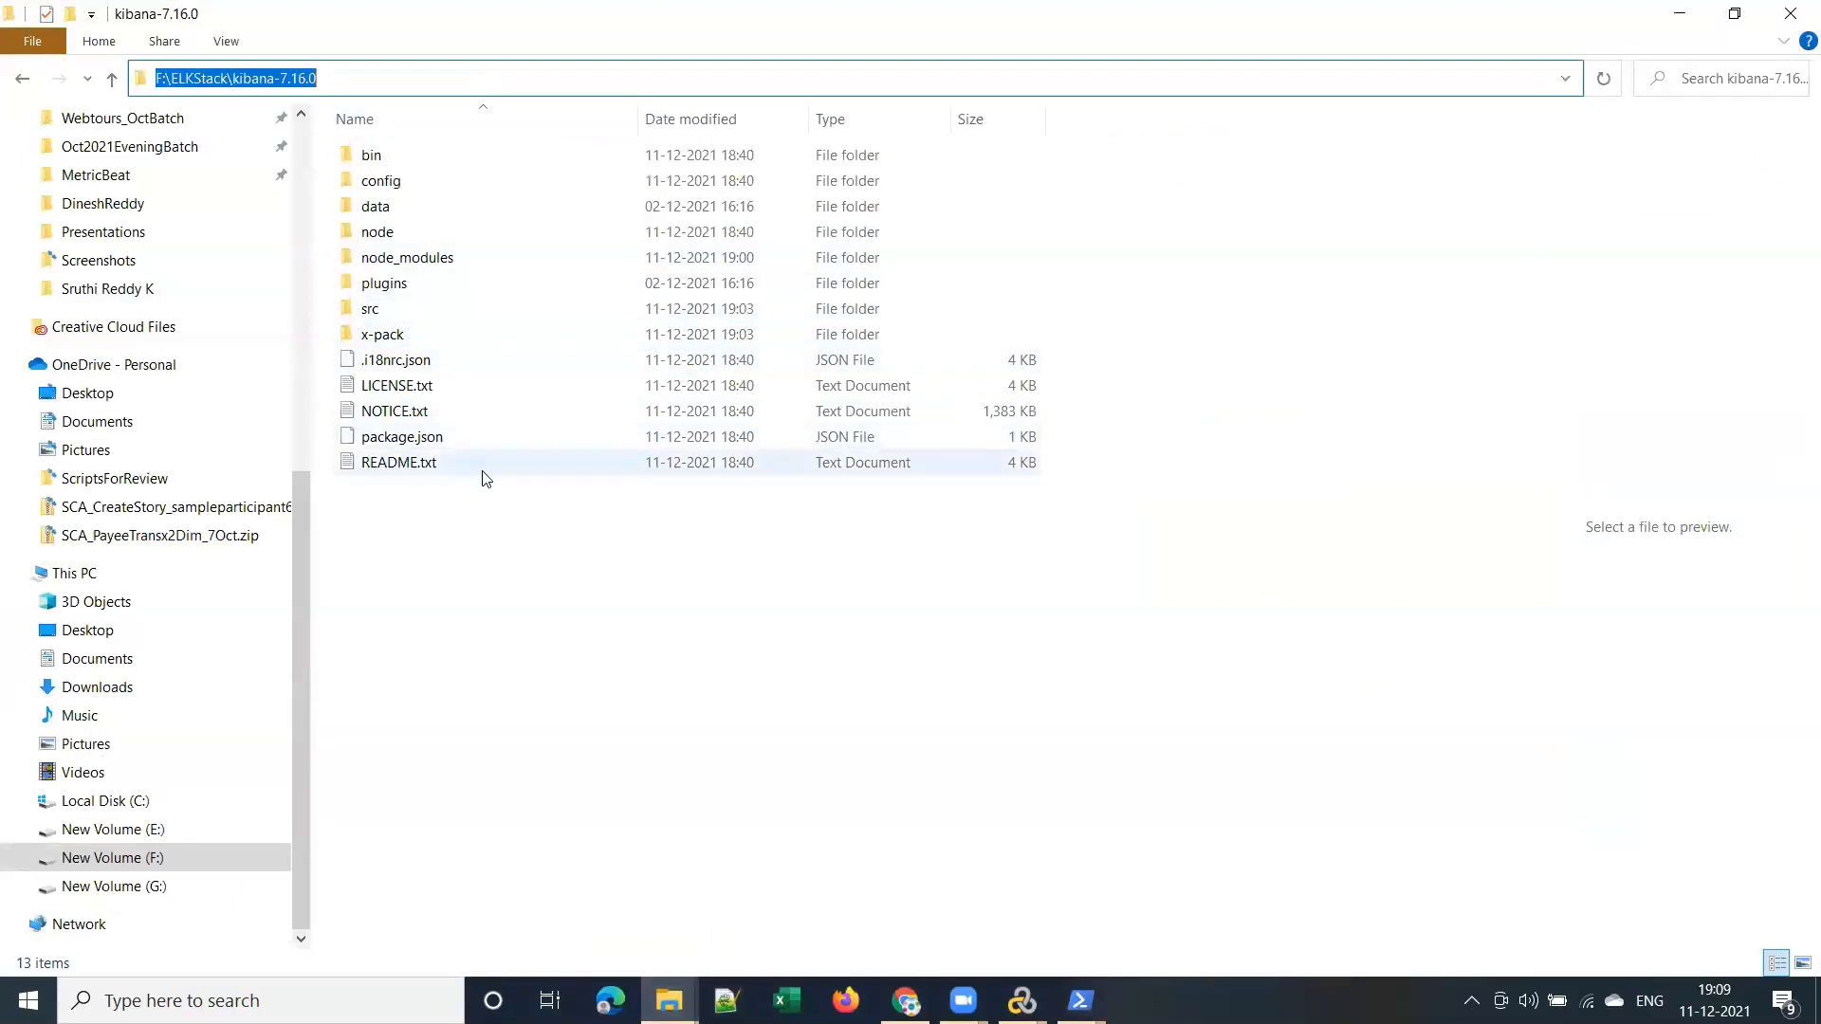
click(423, 157)
double_click(561, 152)
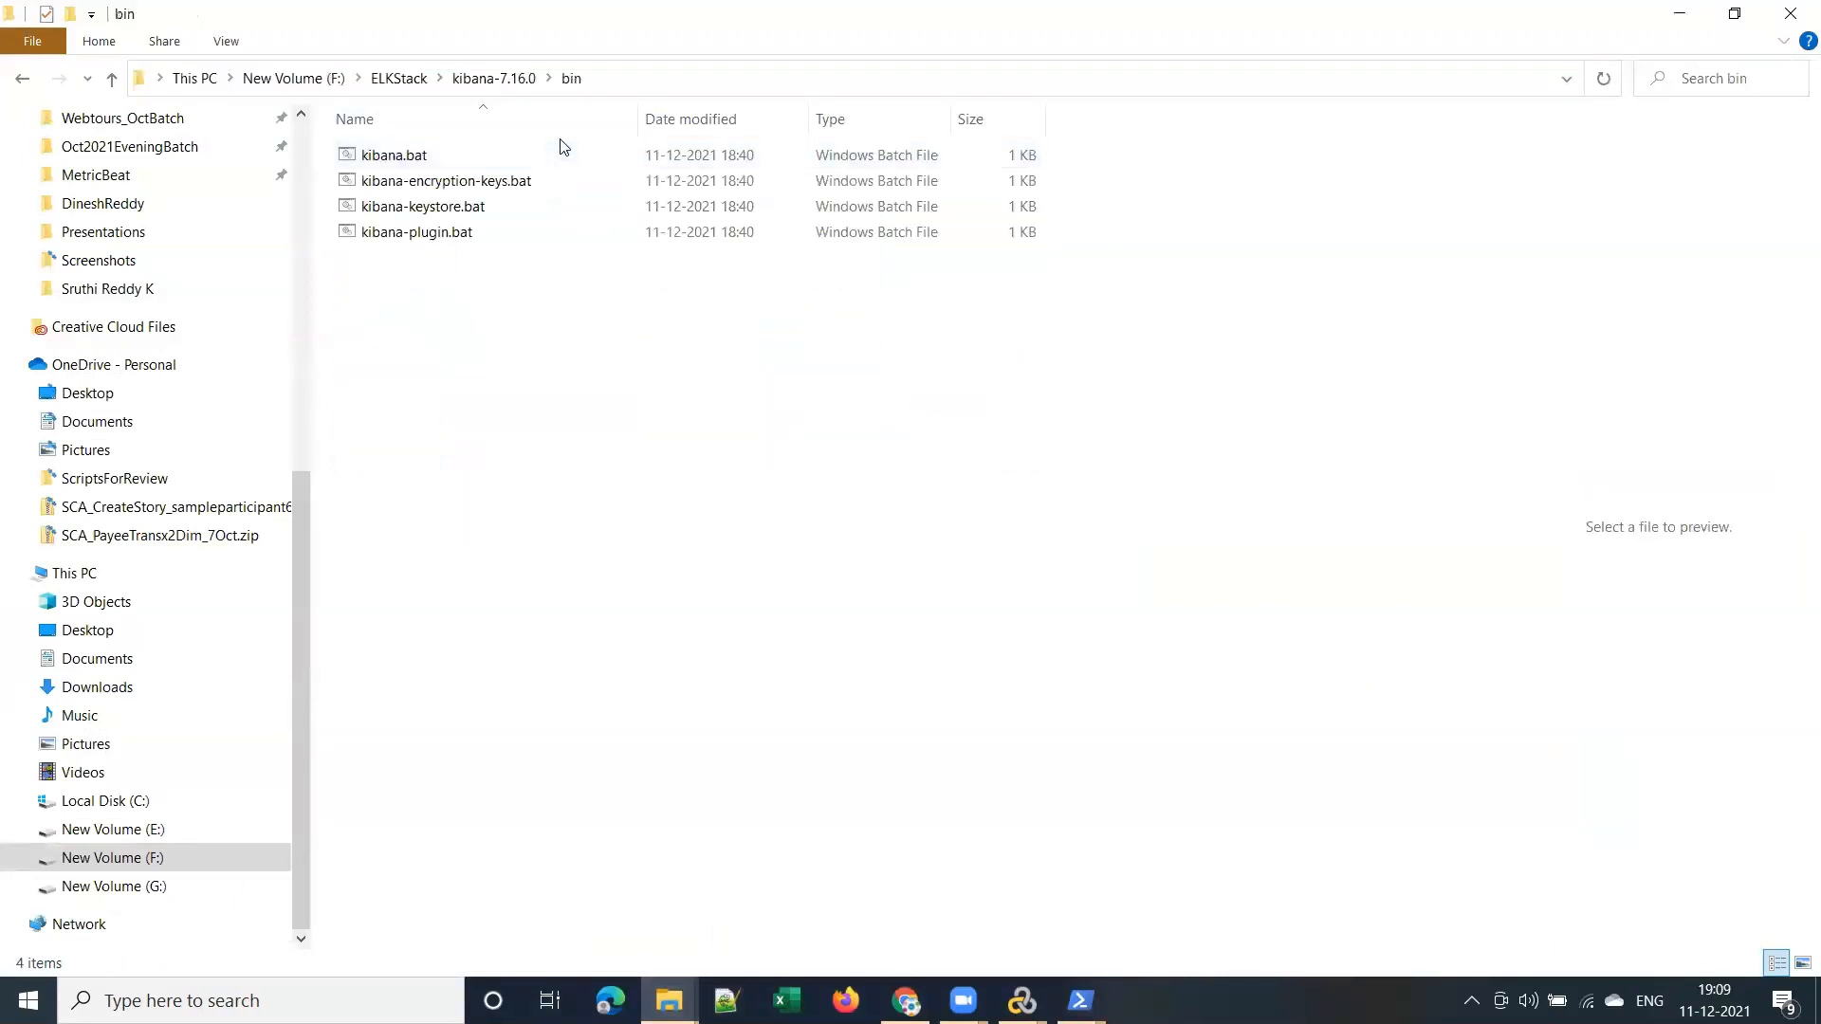
click(639, 77)
key(ctrl+c)
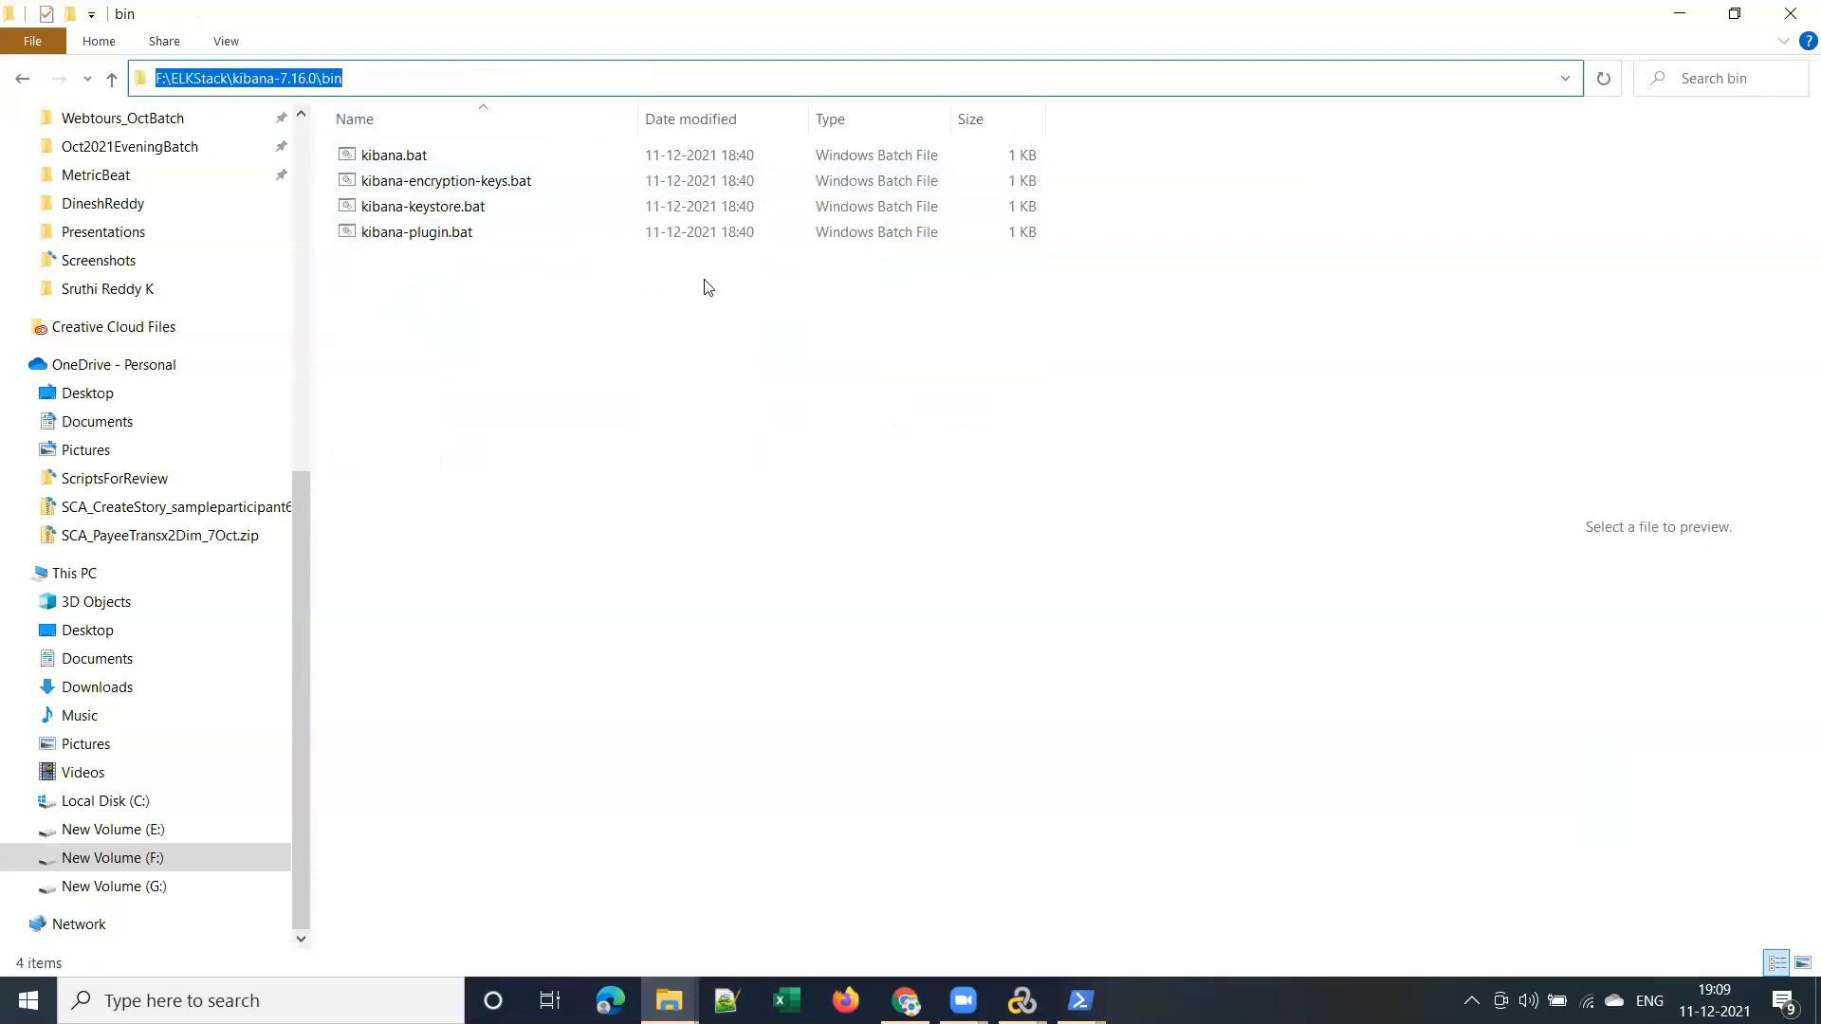
Change the new PowerShell window's working directory to F:\ELKStack\kibana-7.16.0\bin
click(1080, 1001)
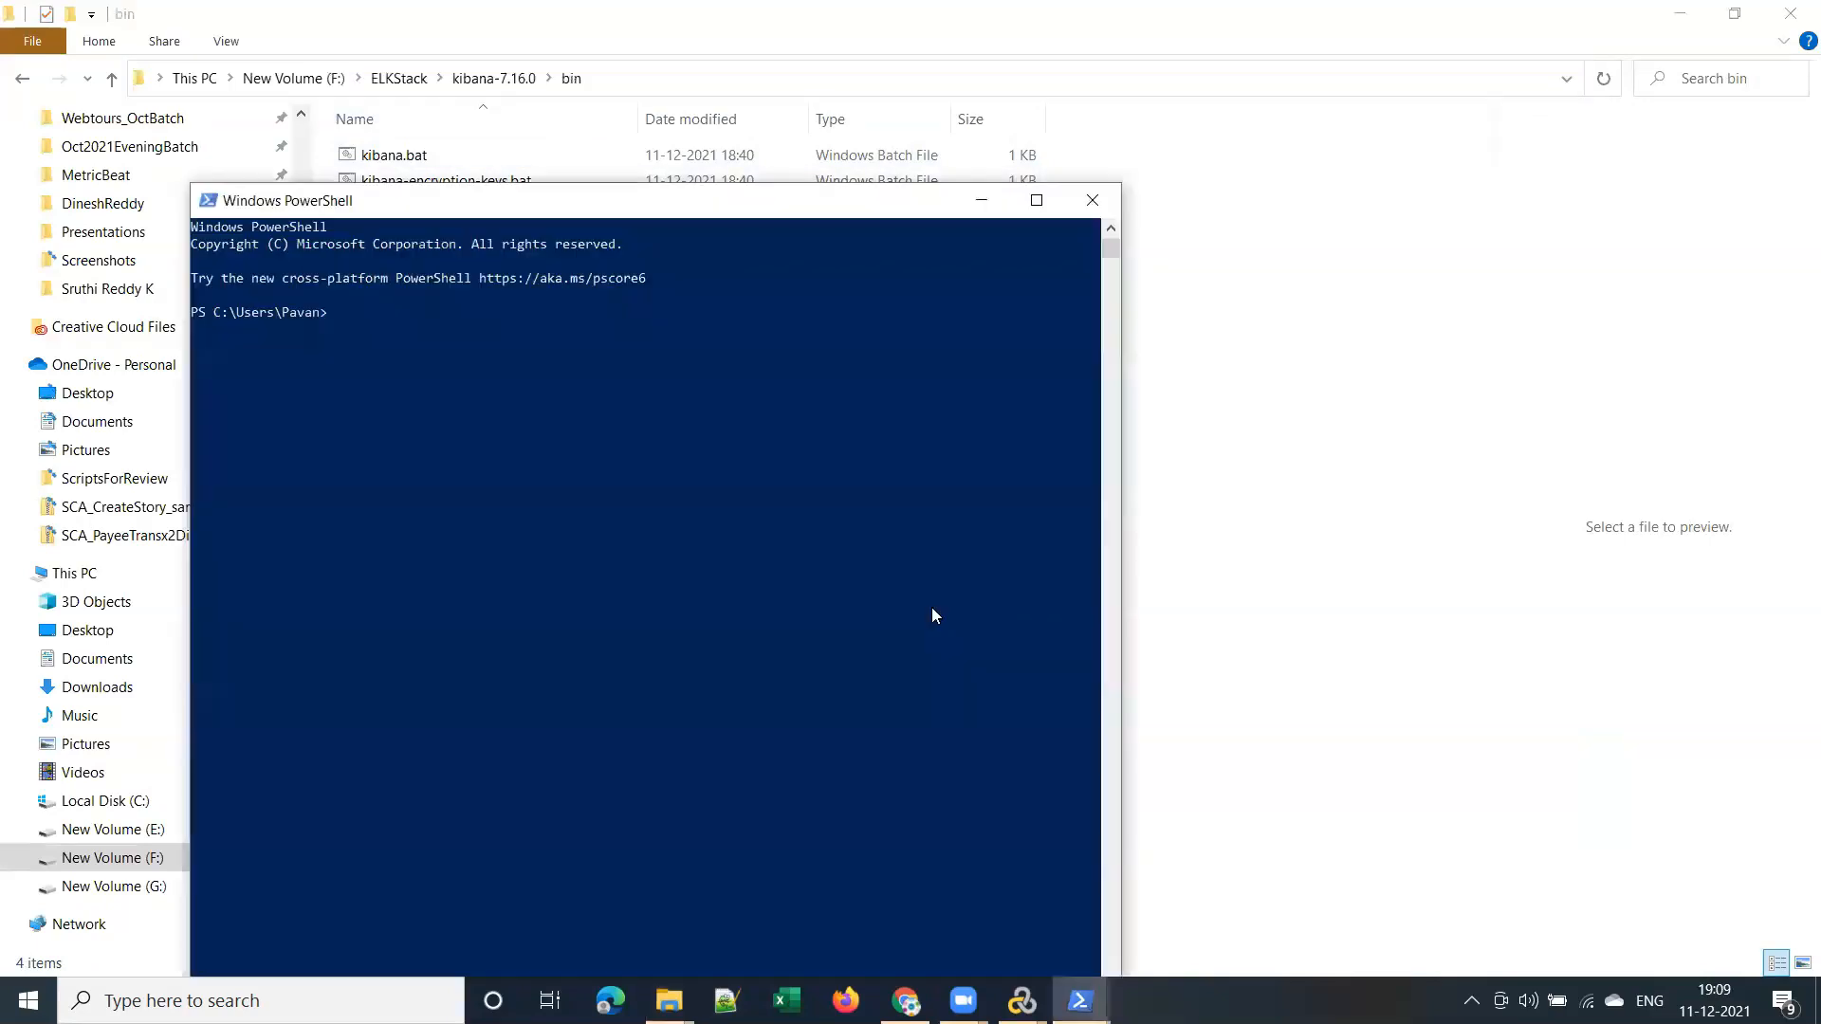
text(cd)
right_click(581, 322)
key(Return)
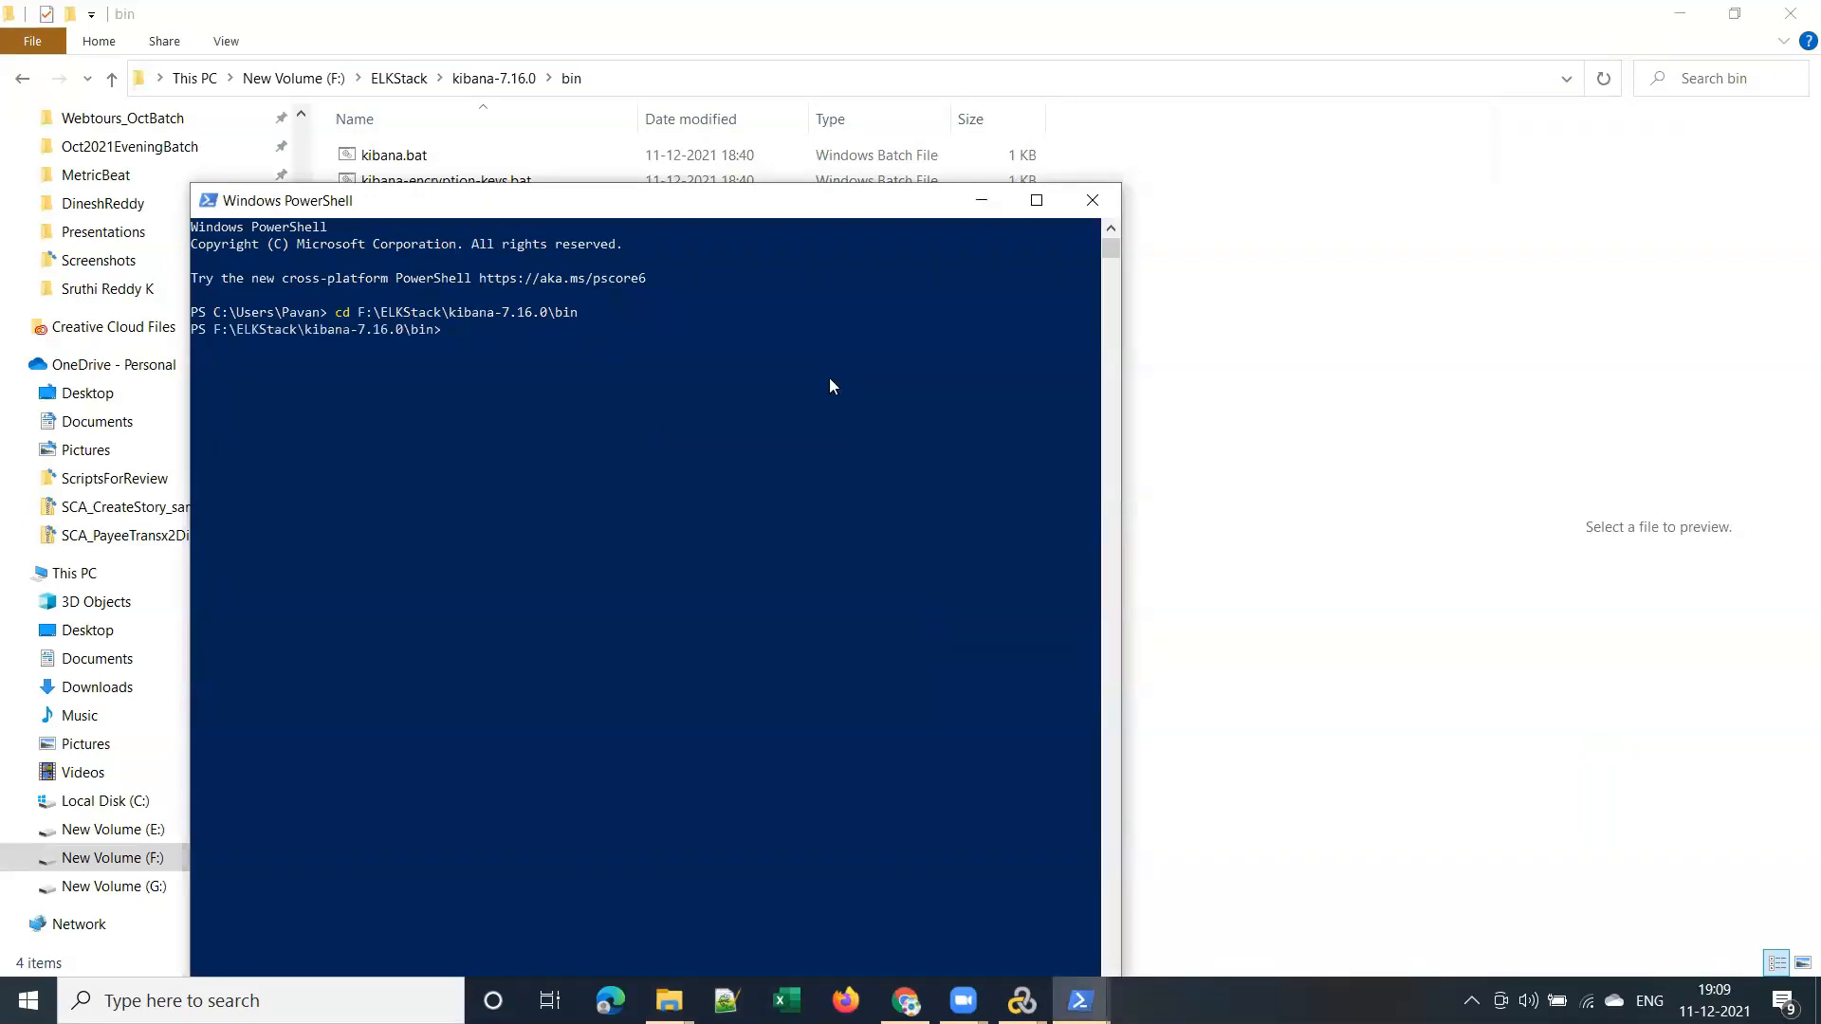
Start Kibana by running .\kibana.bat from its bin folder in PowerShell
text(.\kibana.nbat)
drag(846, 208, 1218, 277)
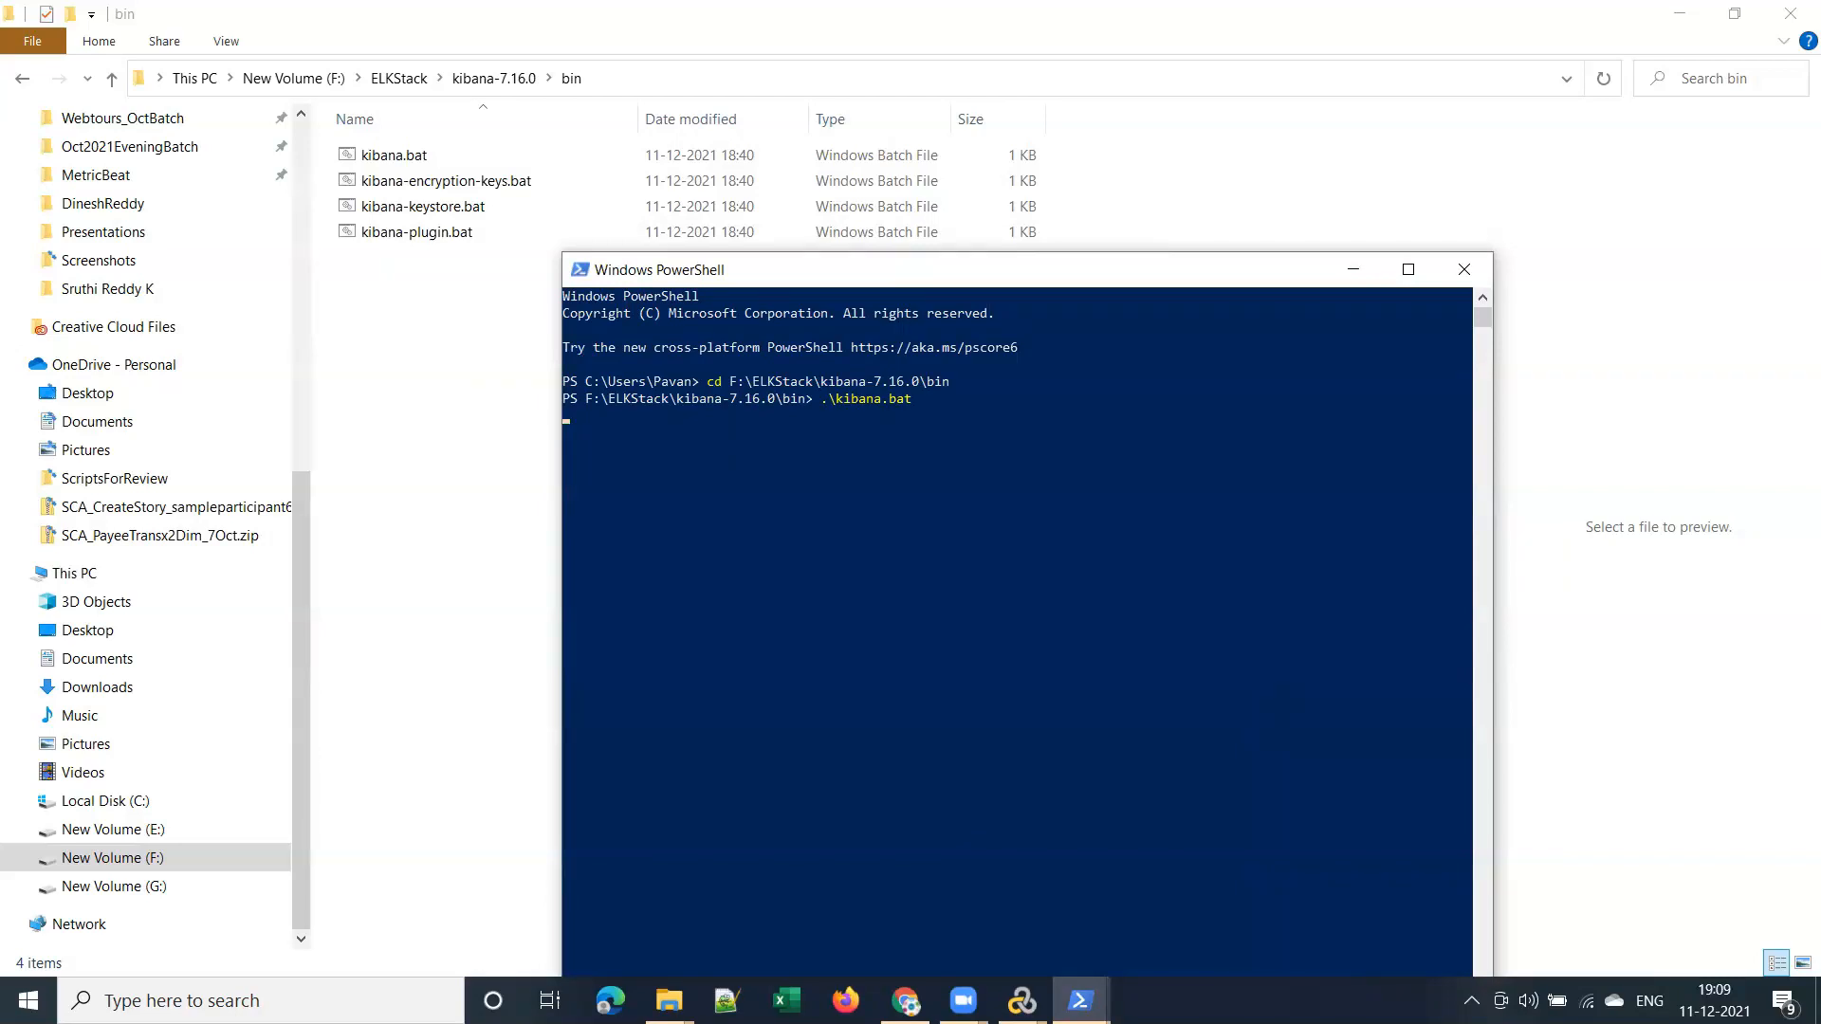
key(Return)
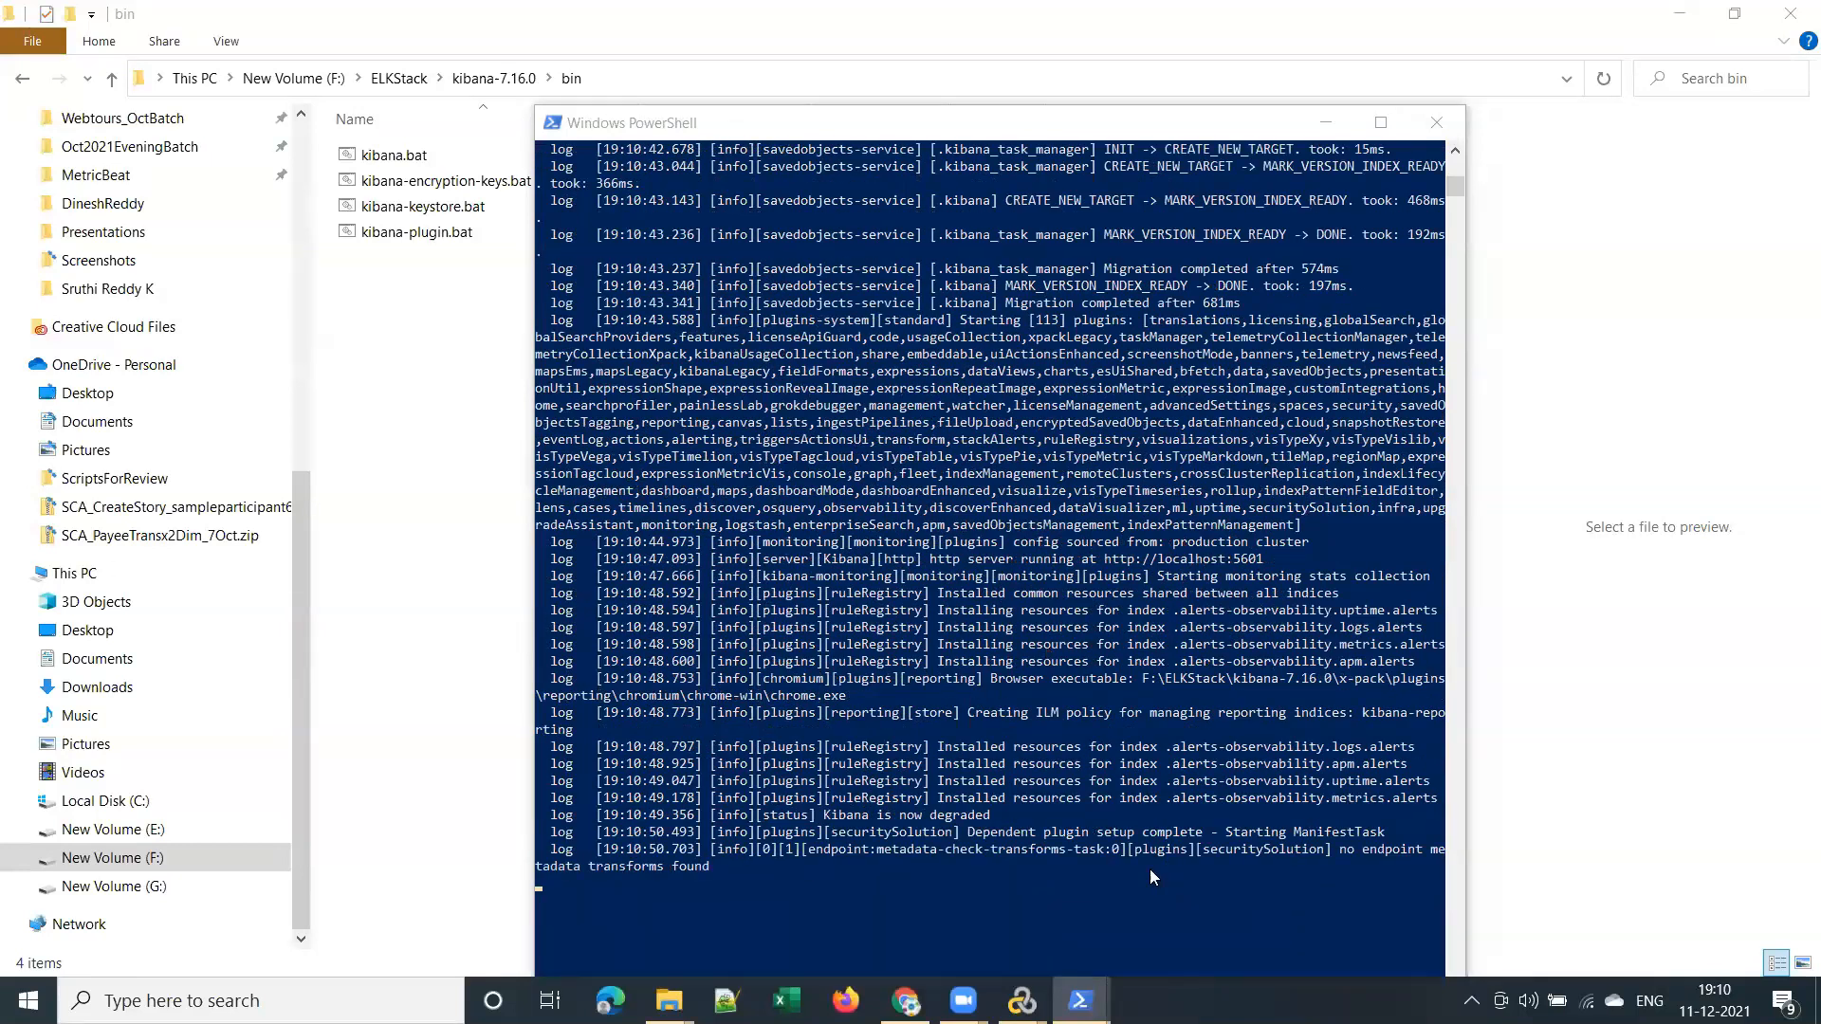
Switch back to the integration slide in Chrome and copy the Kibana URL localhost:5601
mouse_move(963, 1001)
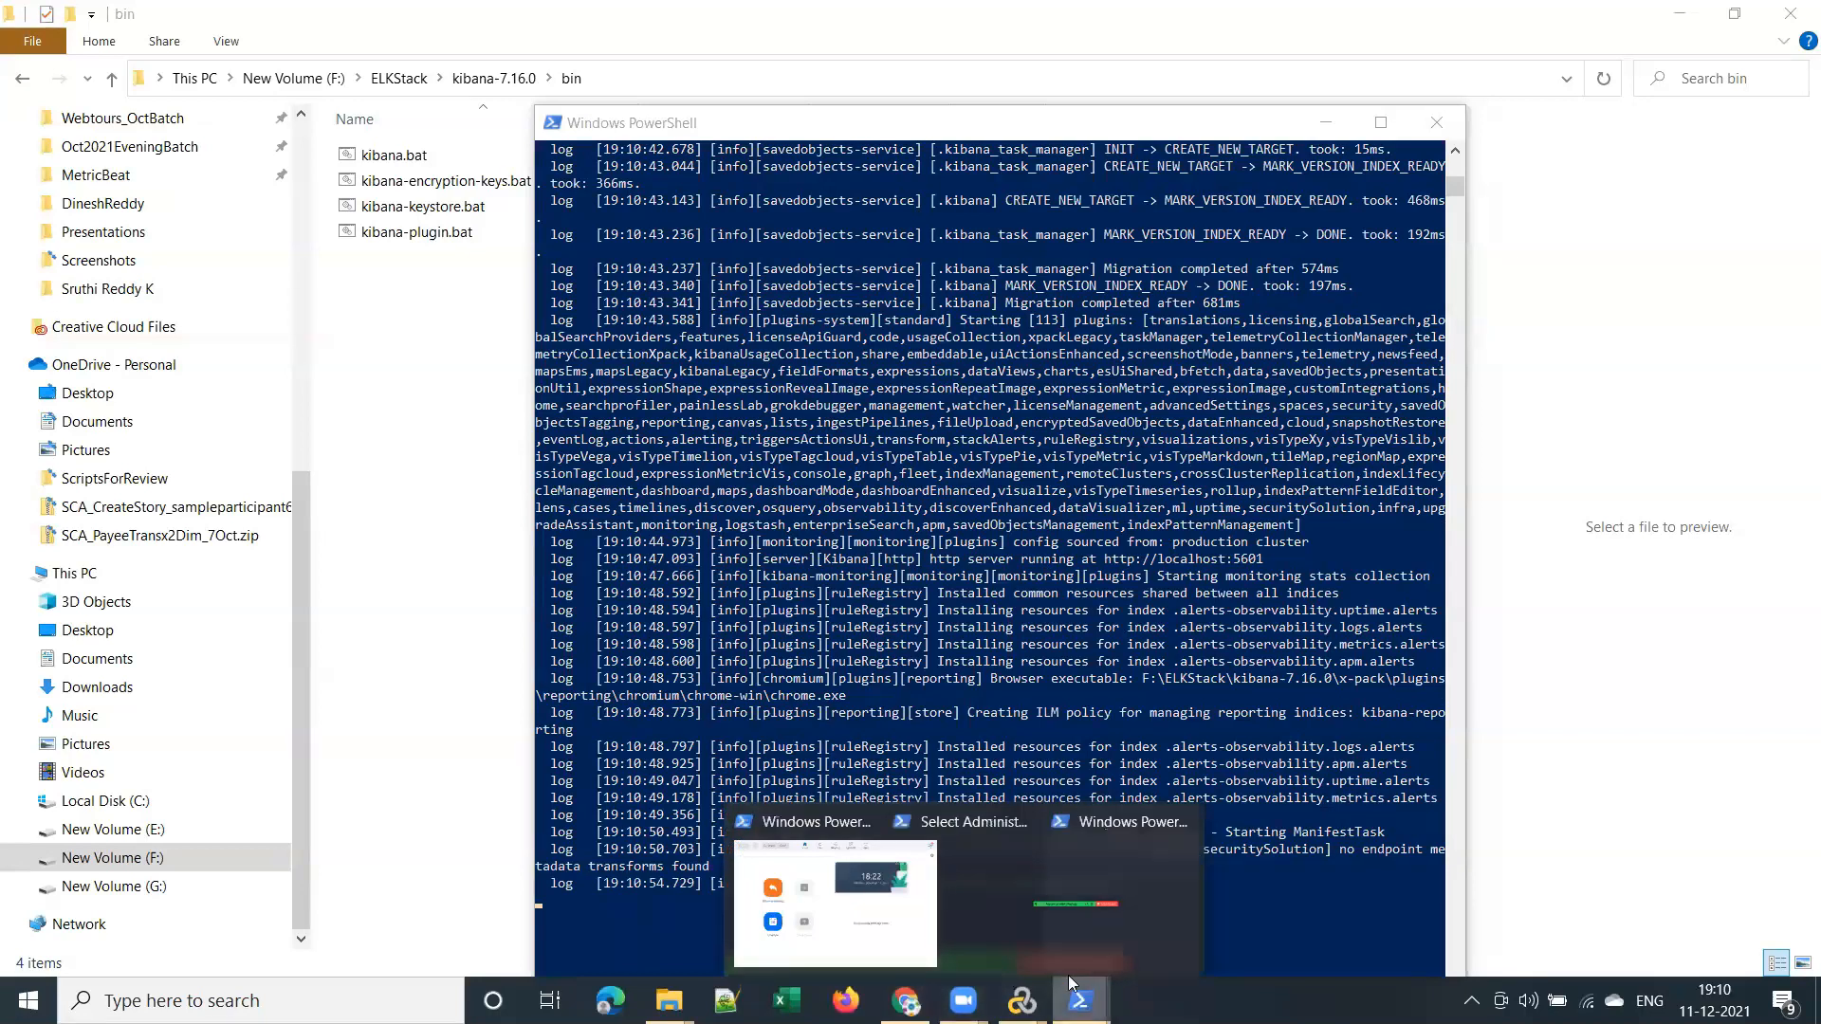
click(906, 1001)
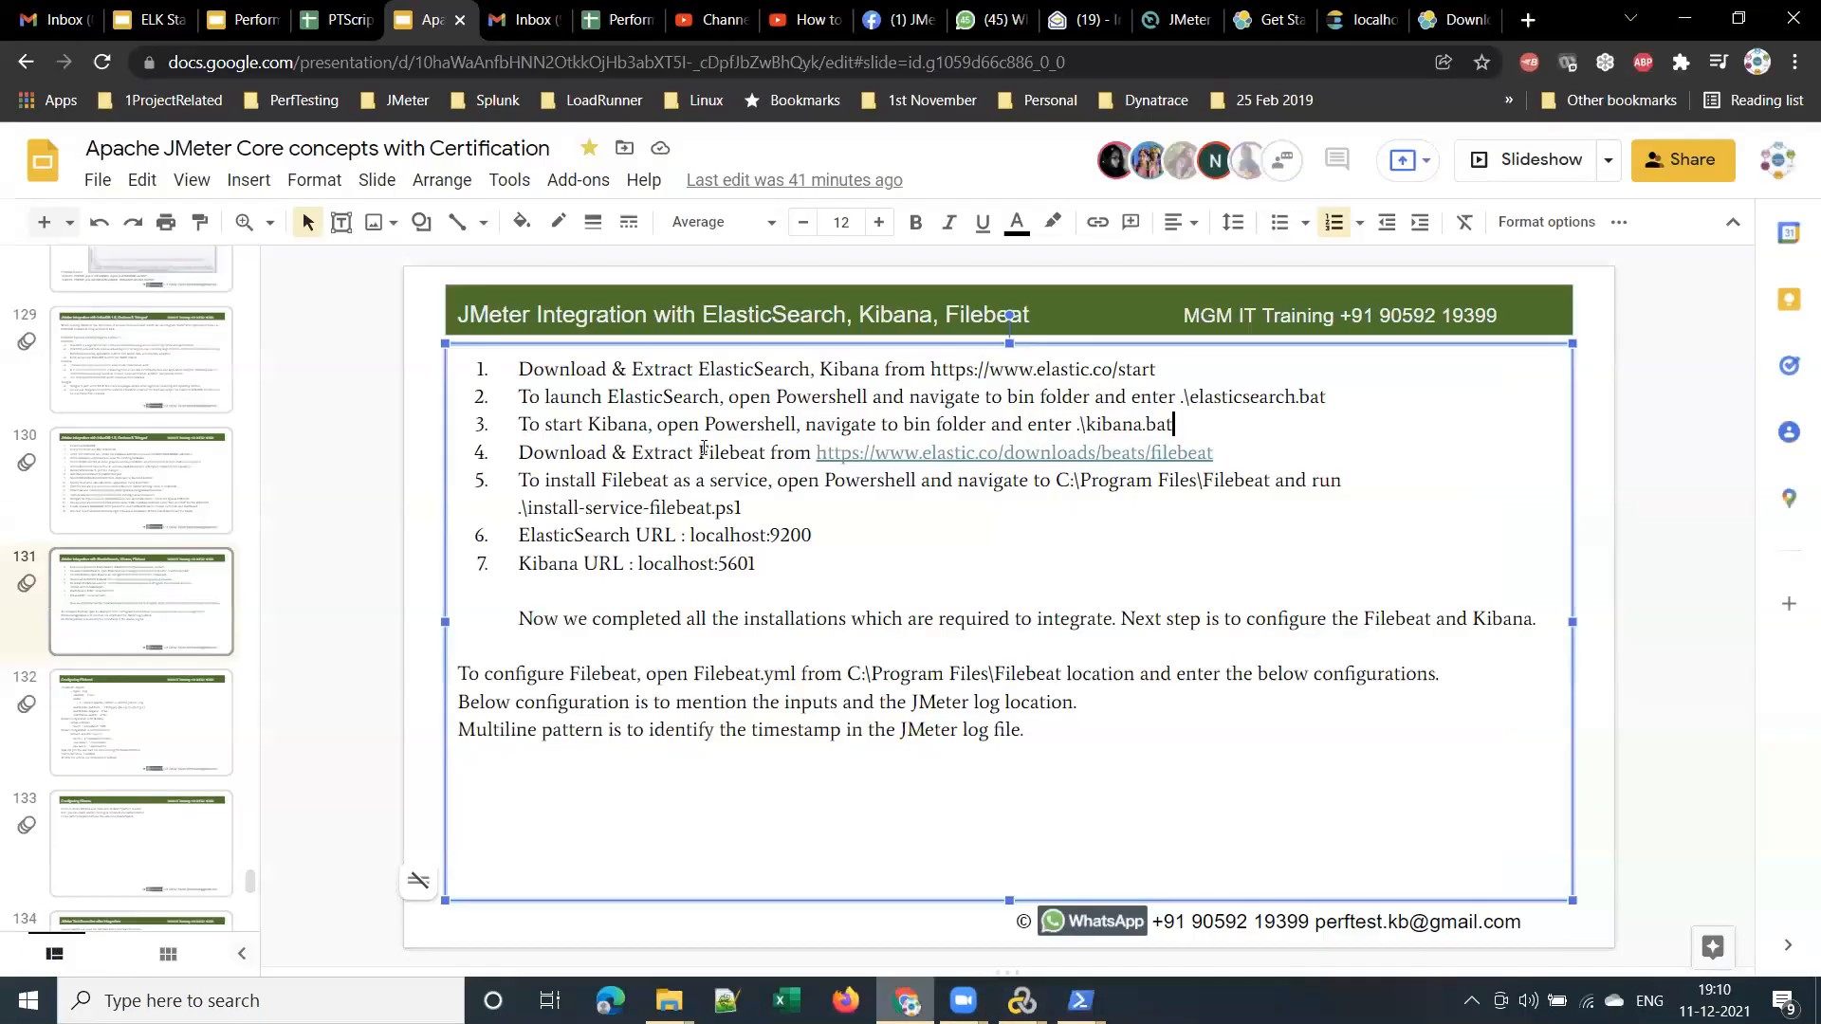
drag(638, 563, 757, 563)
key(ctrl+c)
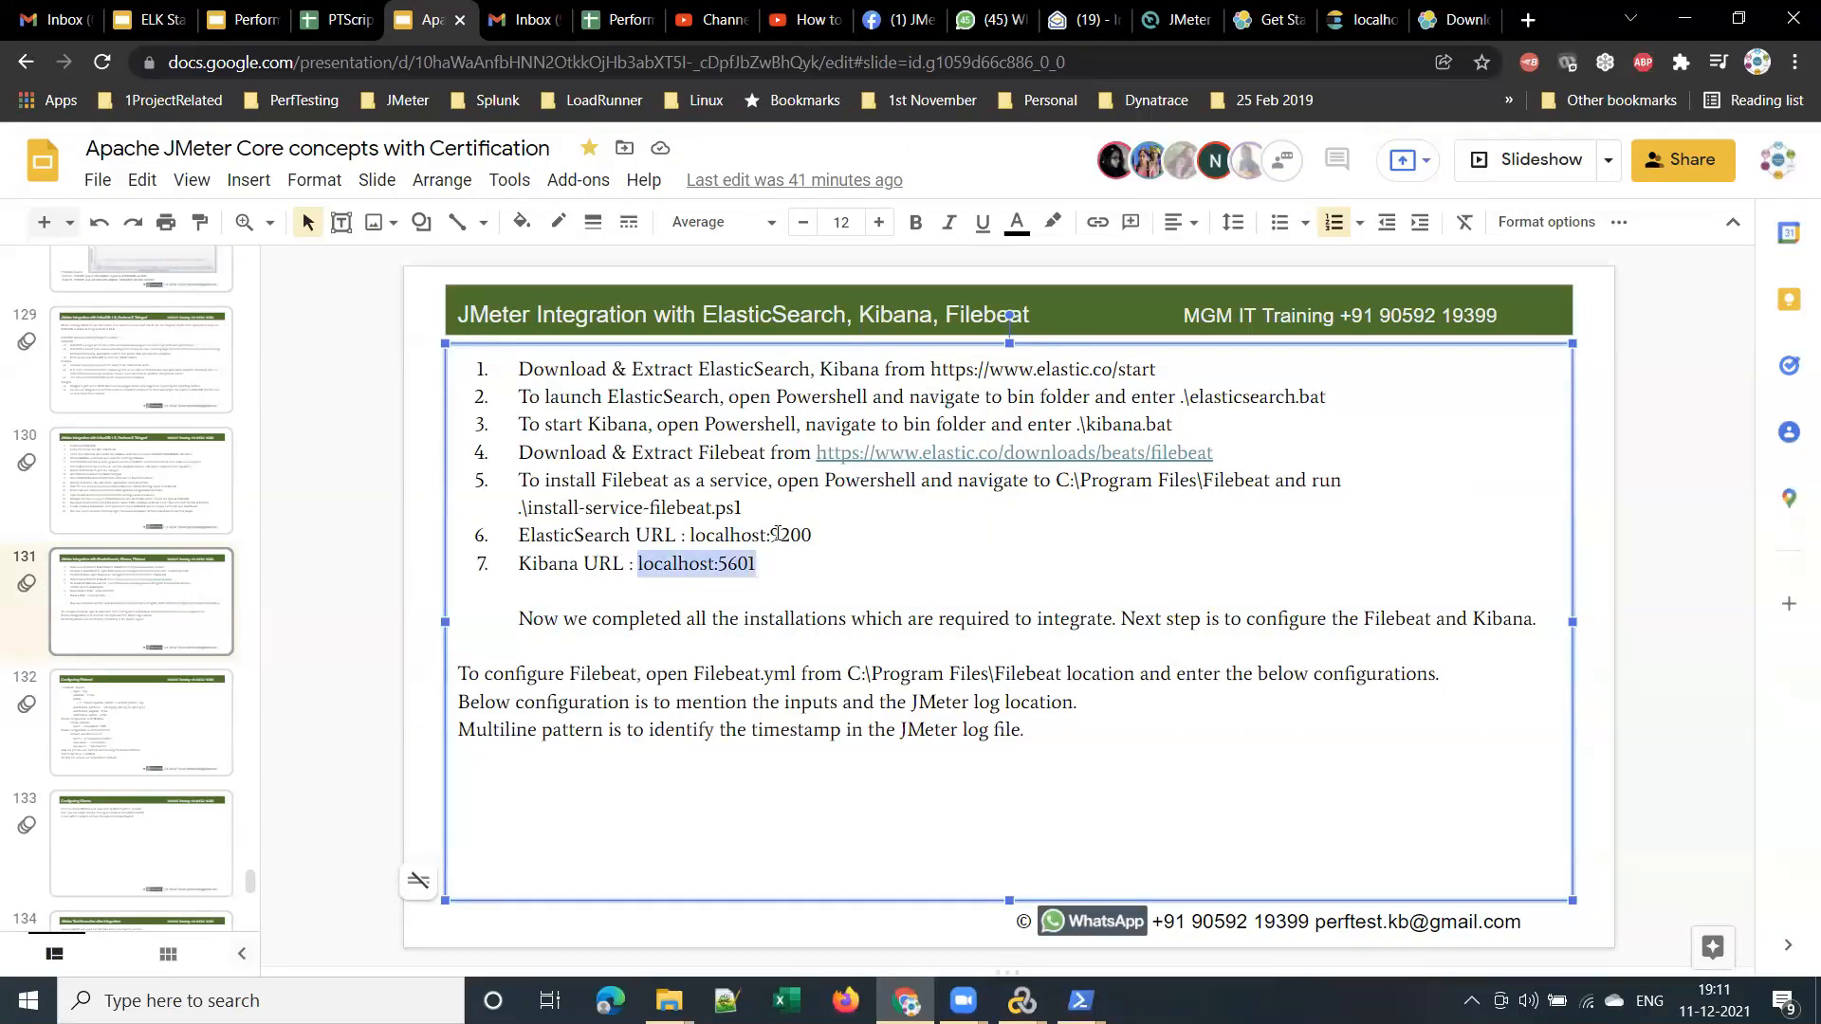
Open the copied Kibana address localhost:5601 in a new browser tab
click(1528, 20)
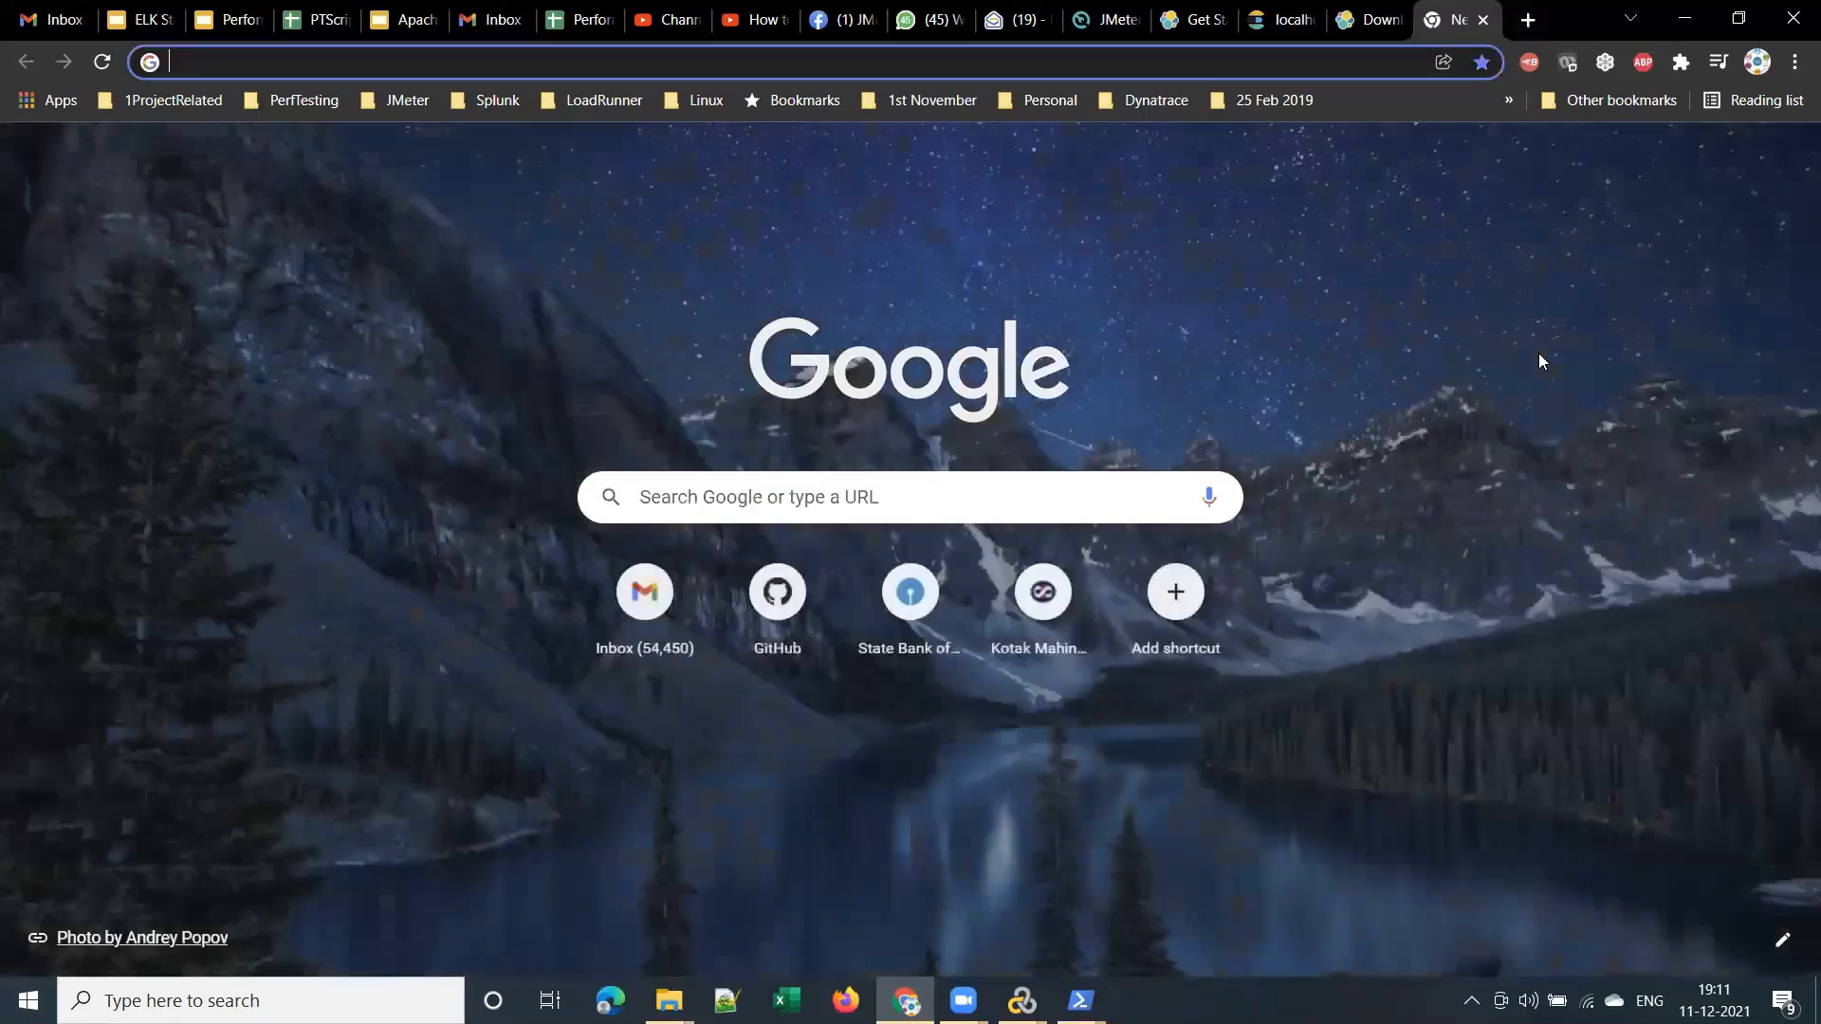
key(ctrl+v)
key(Return)
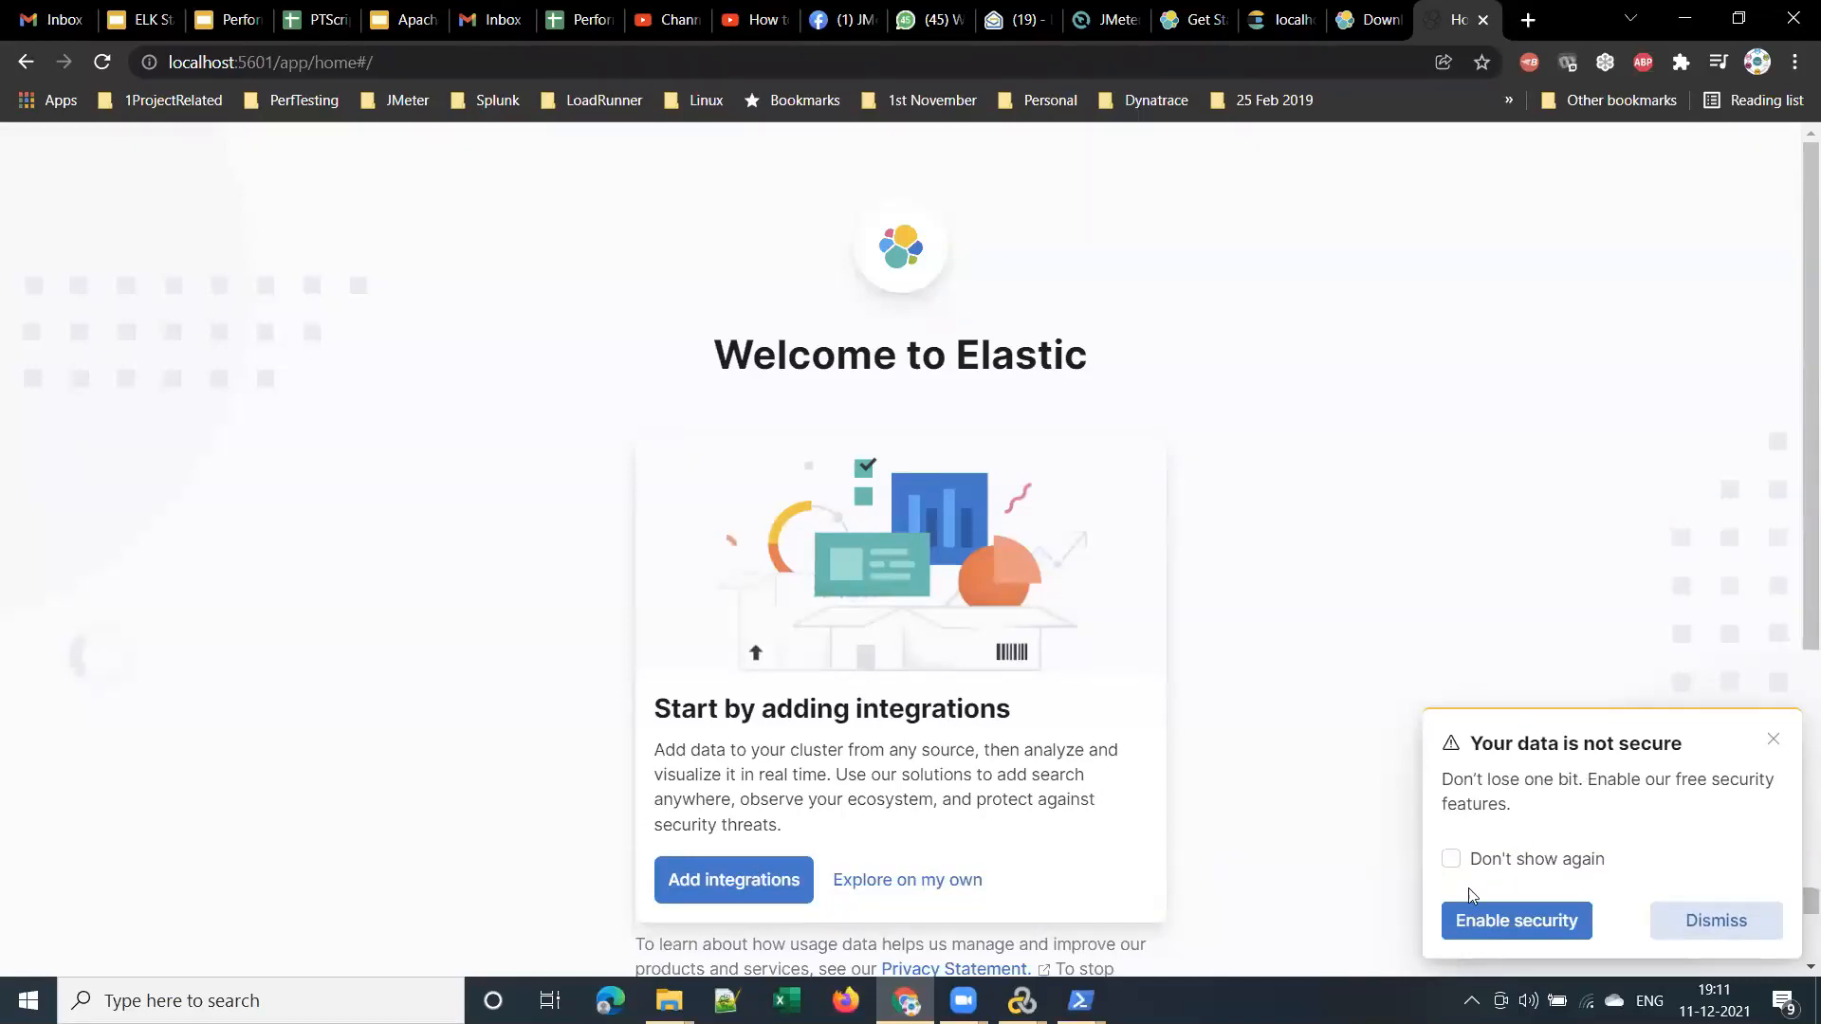
Dismiss the data security notice and skip adding integrations by choosing to explore Kibana on your own
click(1773, 739)
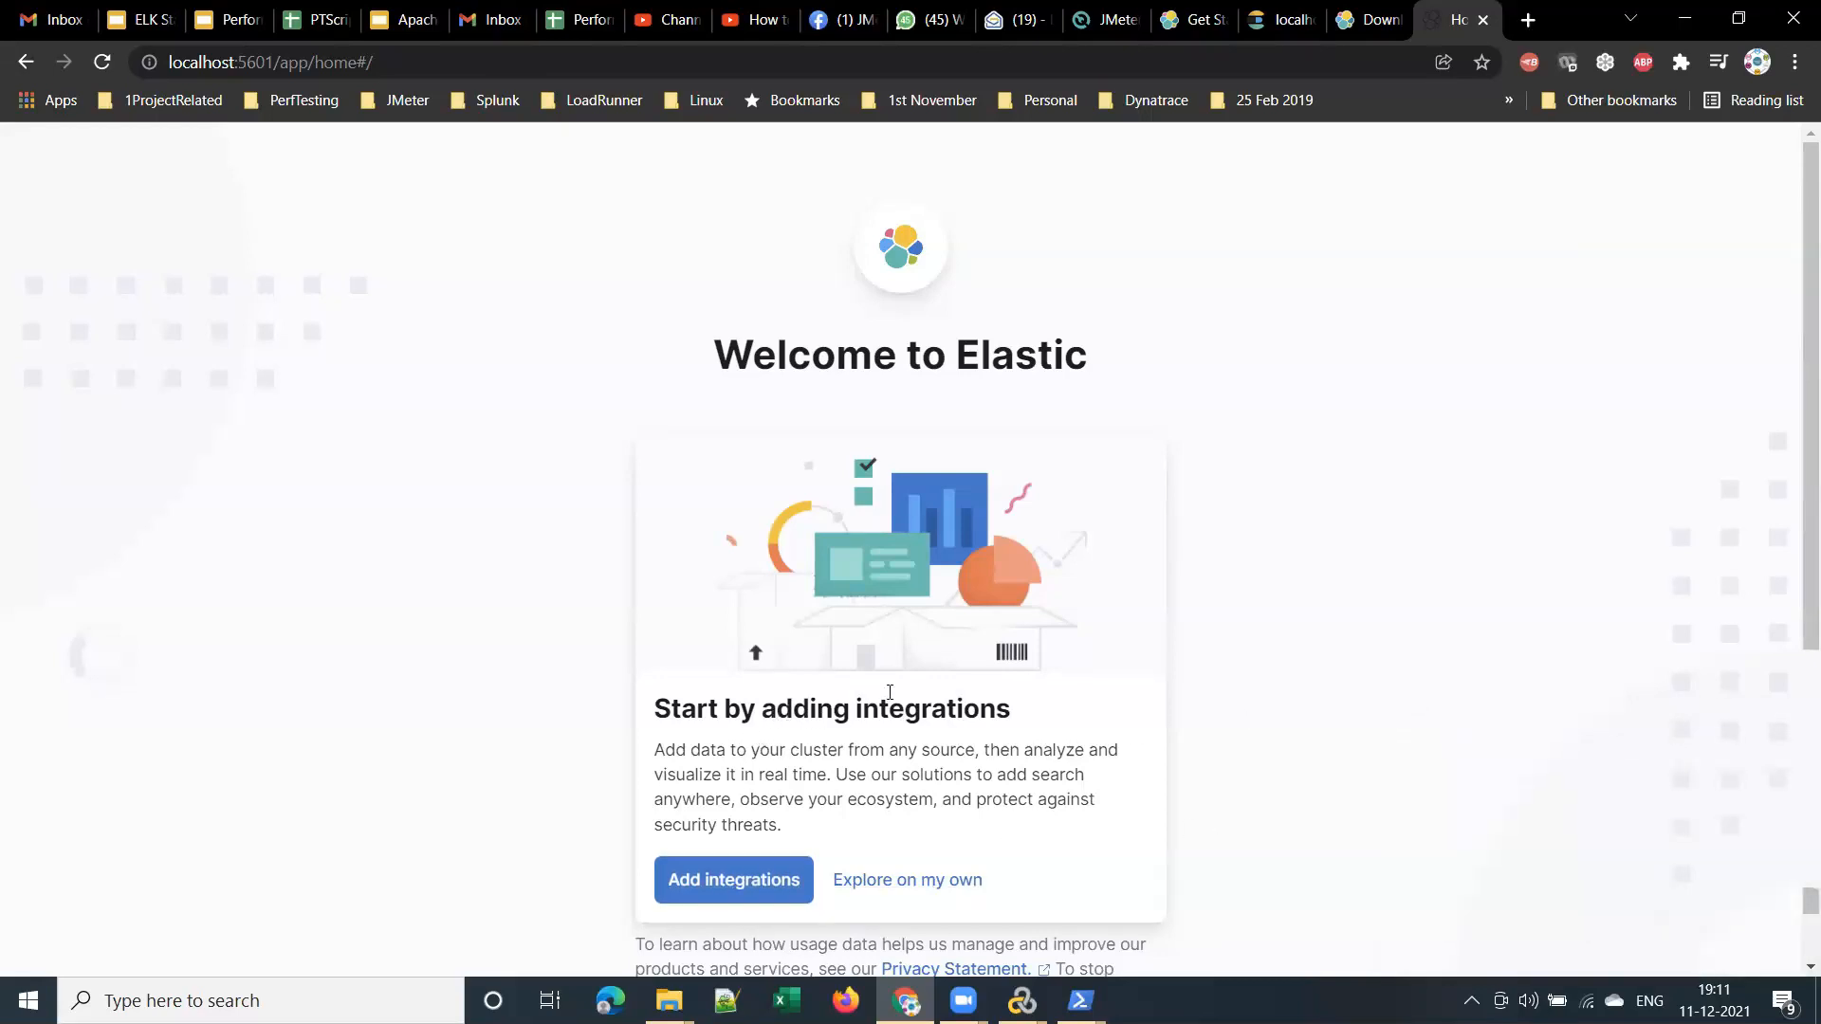
scroll(1196, 809, down, 1)
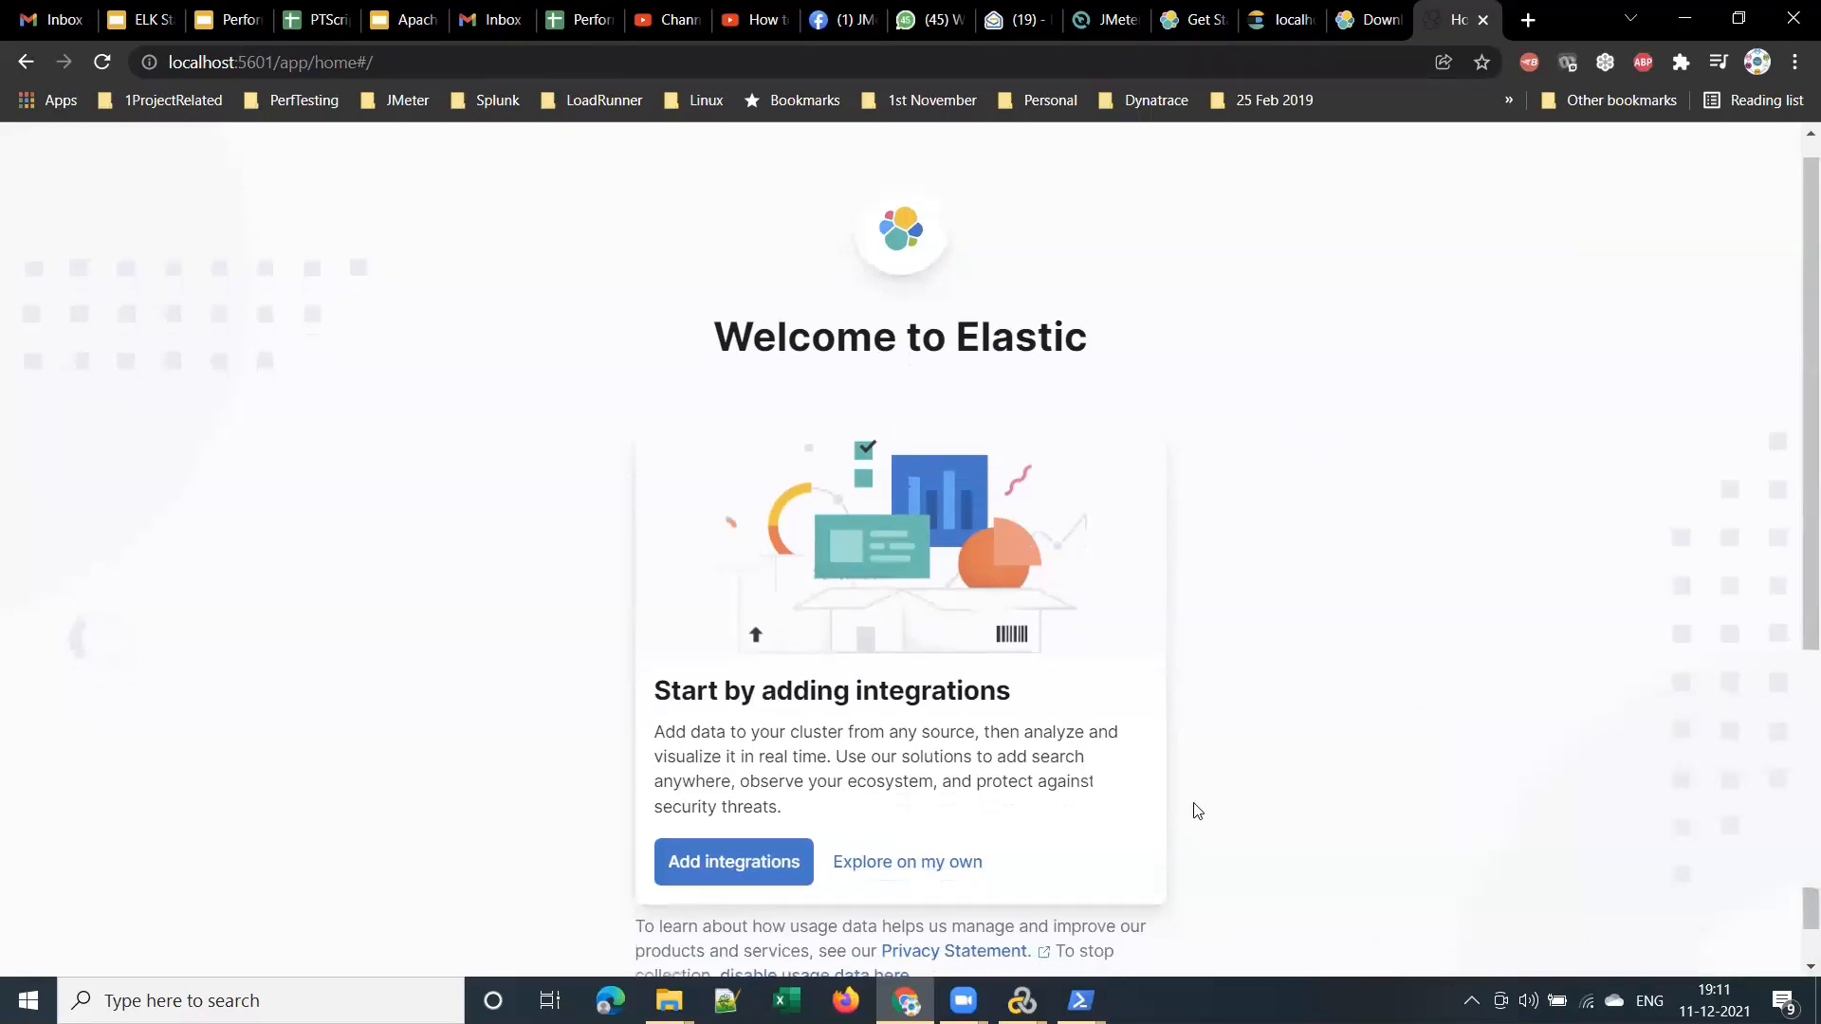
click(943, 837)
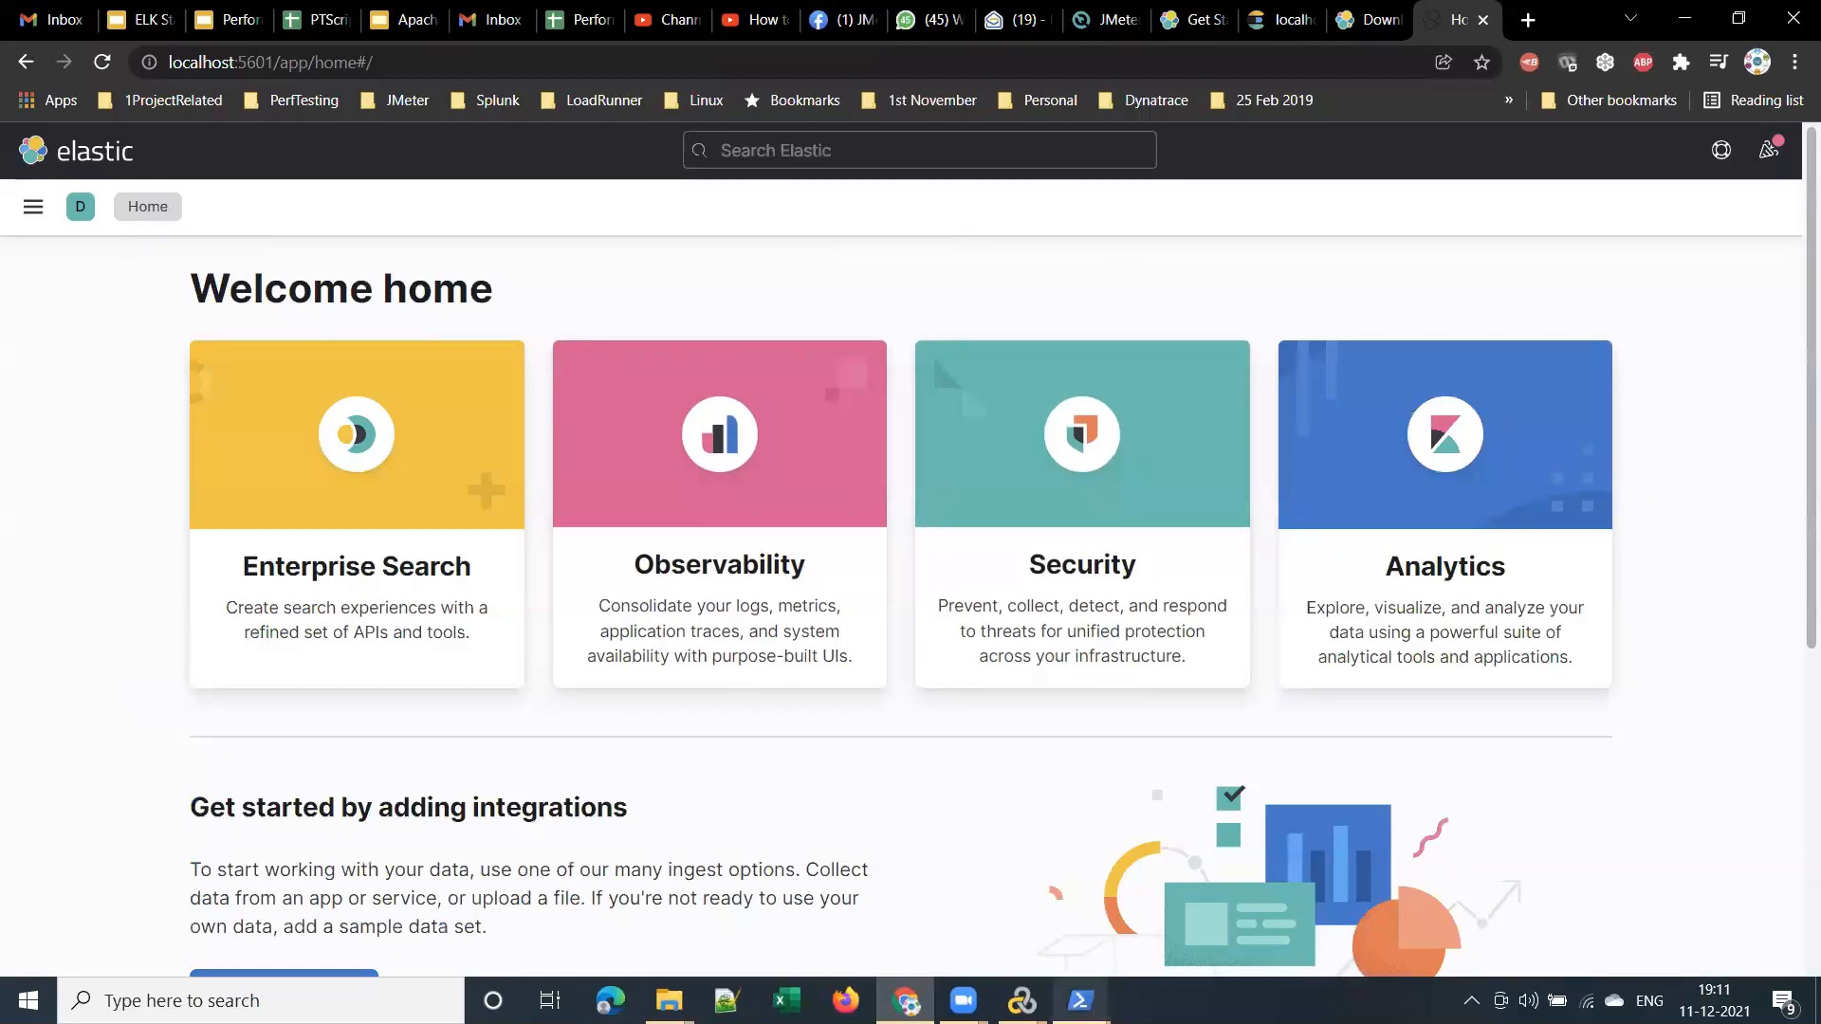
Check Kibana's latest status log lines in its PowerShell window, and minimize that window
mouse_move(1081, 1001)
click(1243, 887)
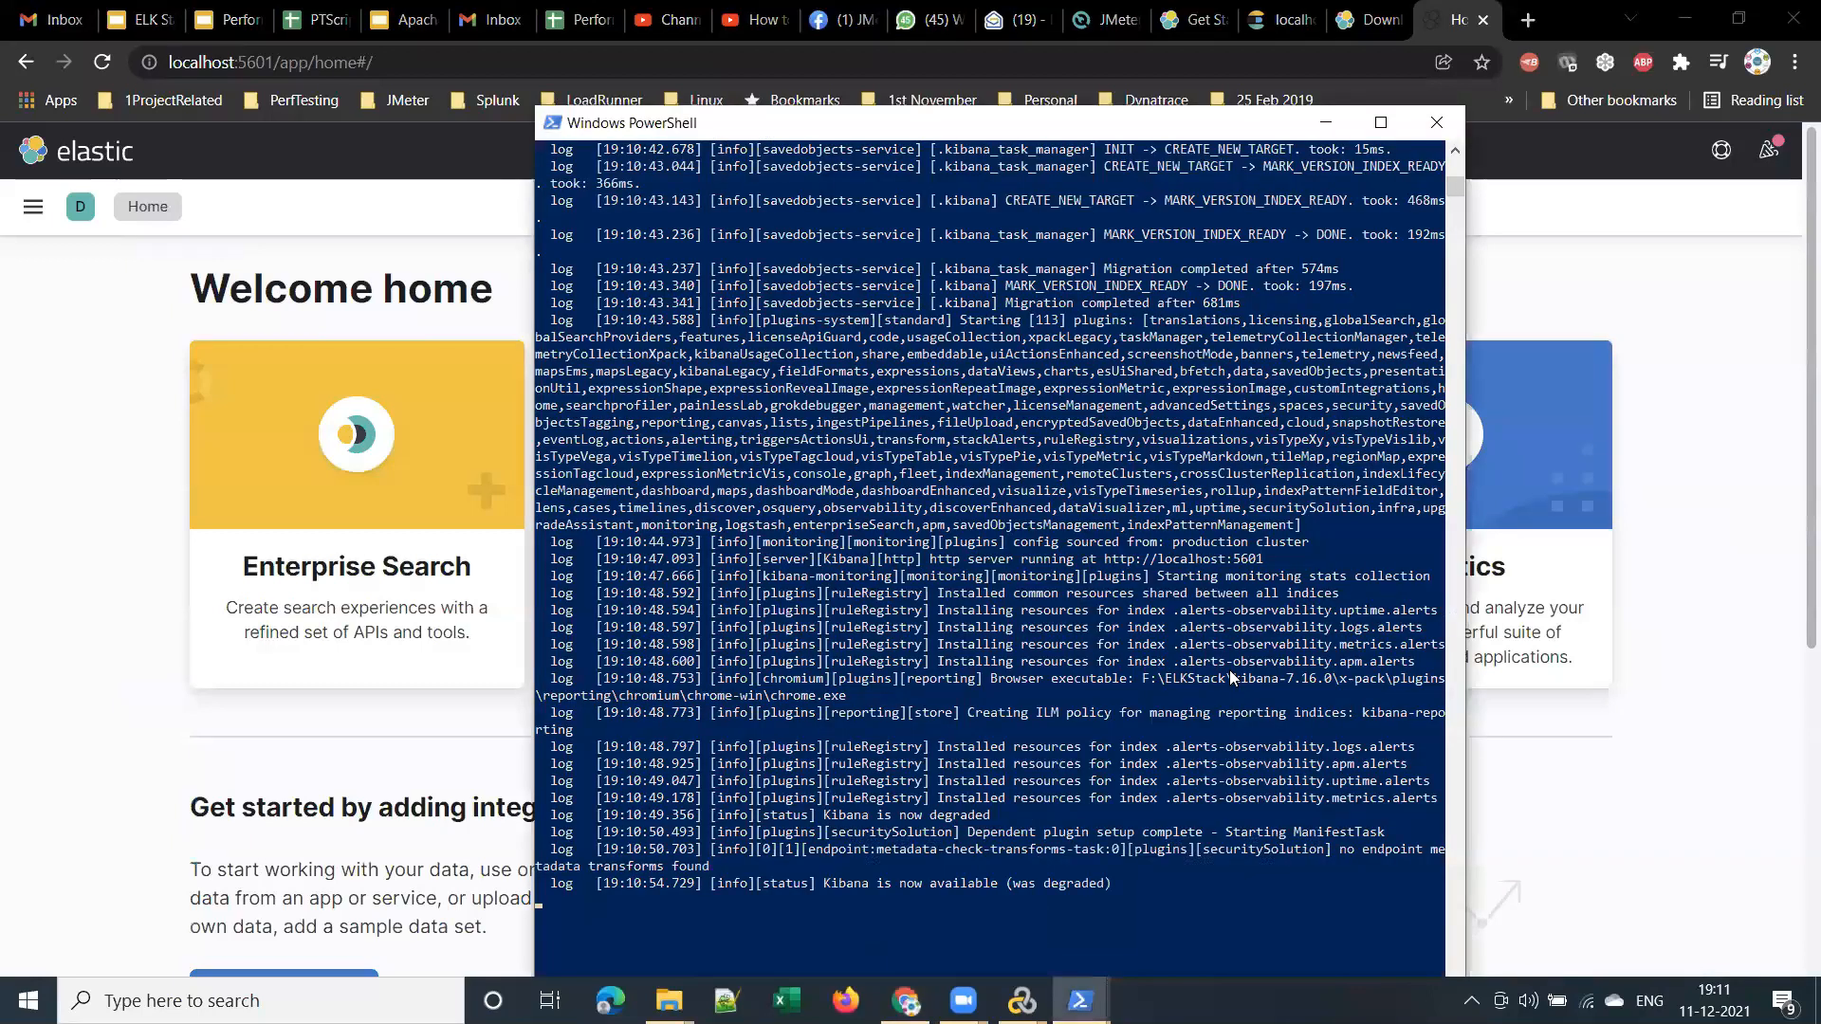
scroll(1231, 676, down, 2)
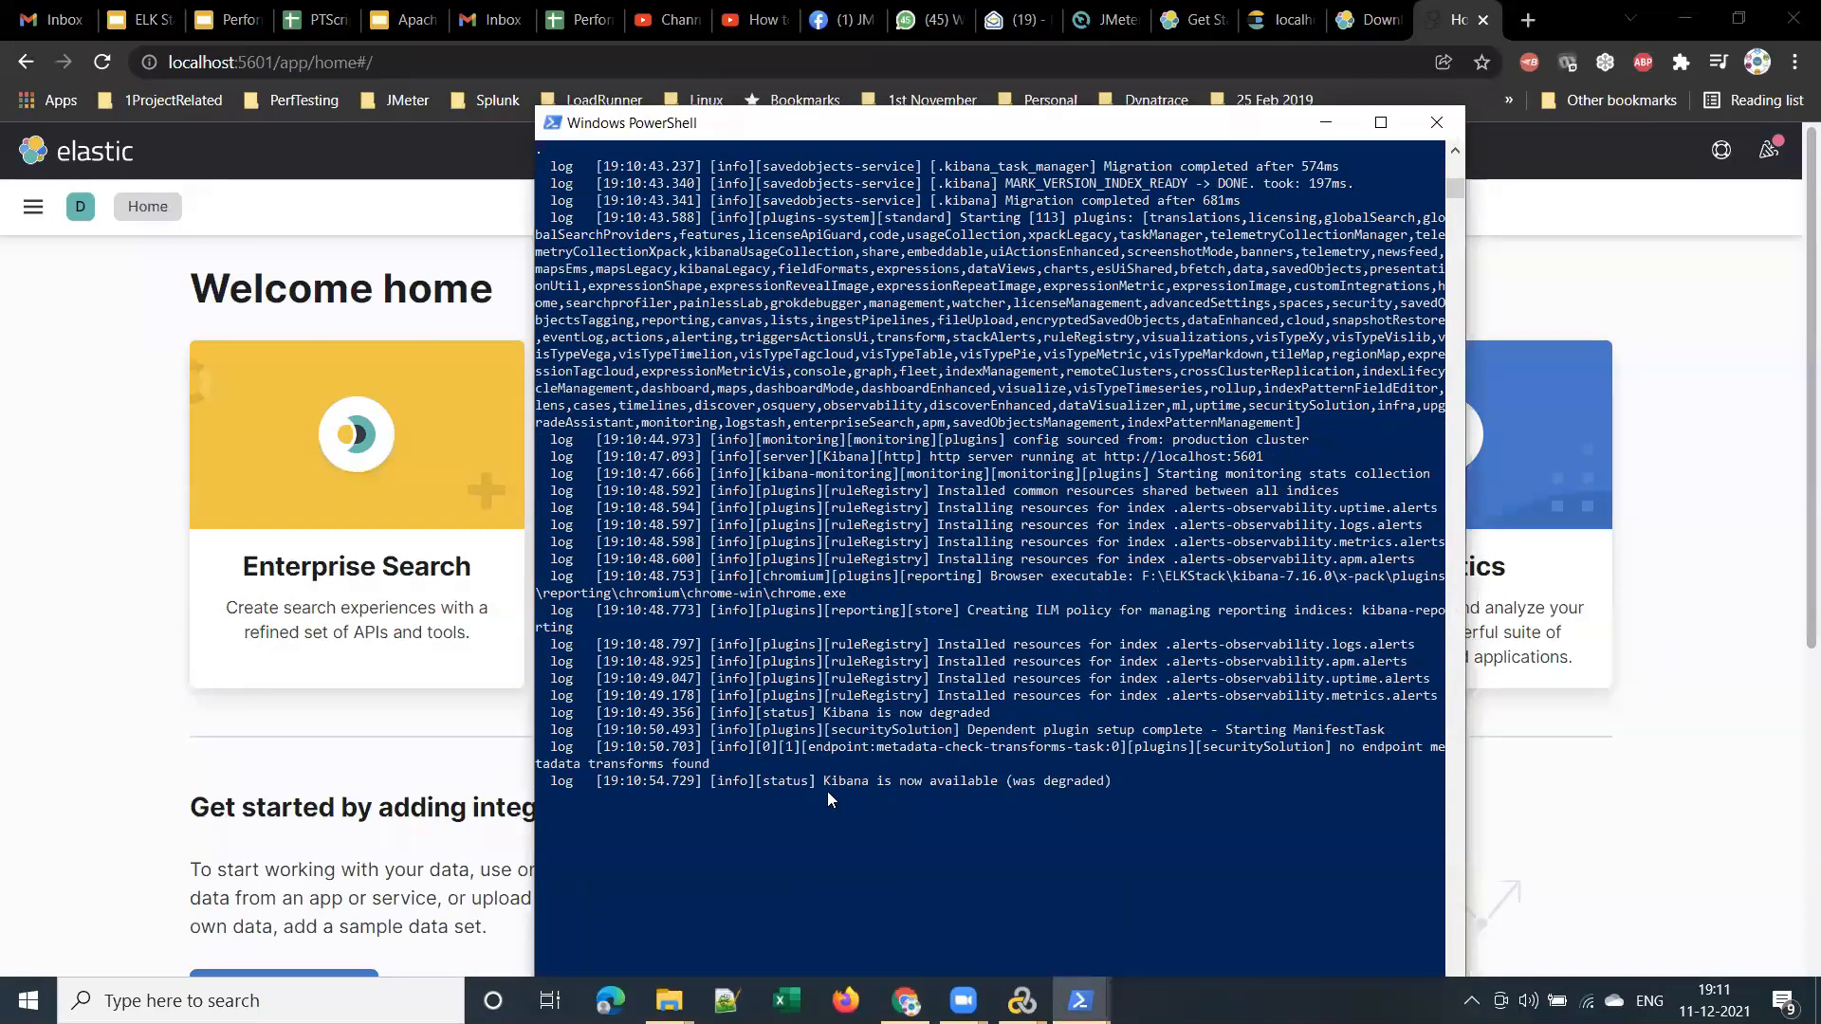
drag(818, 781, 998, 788)
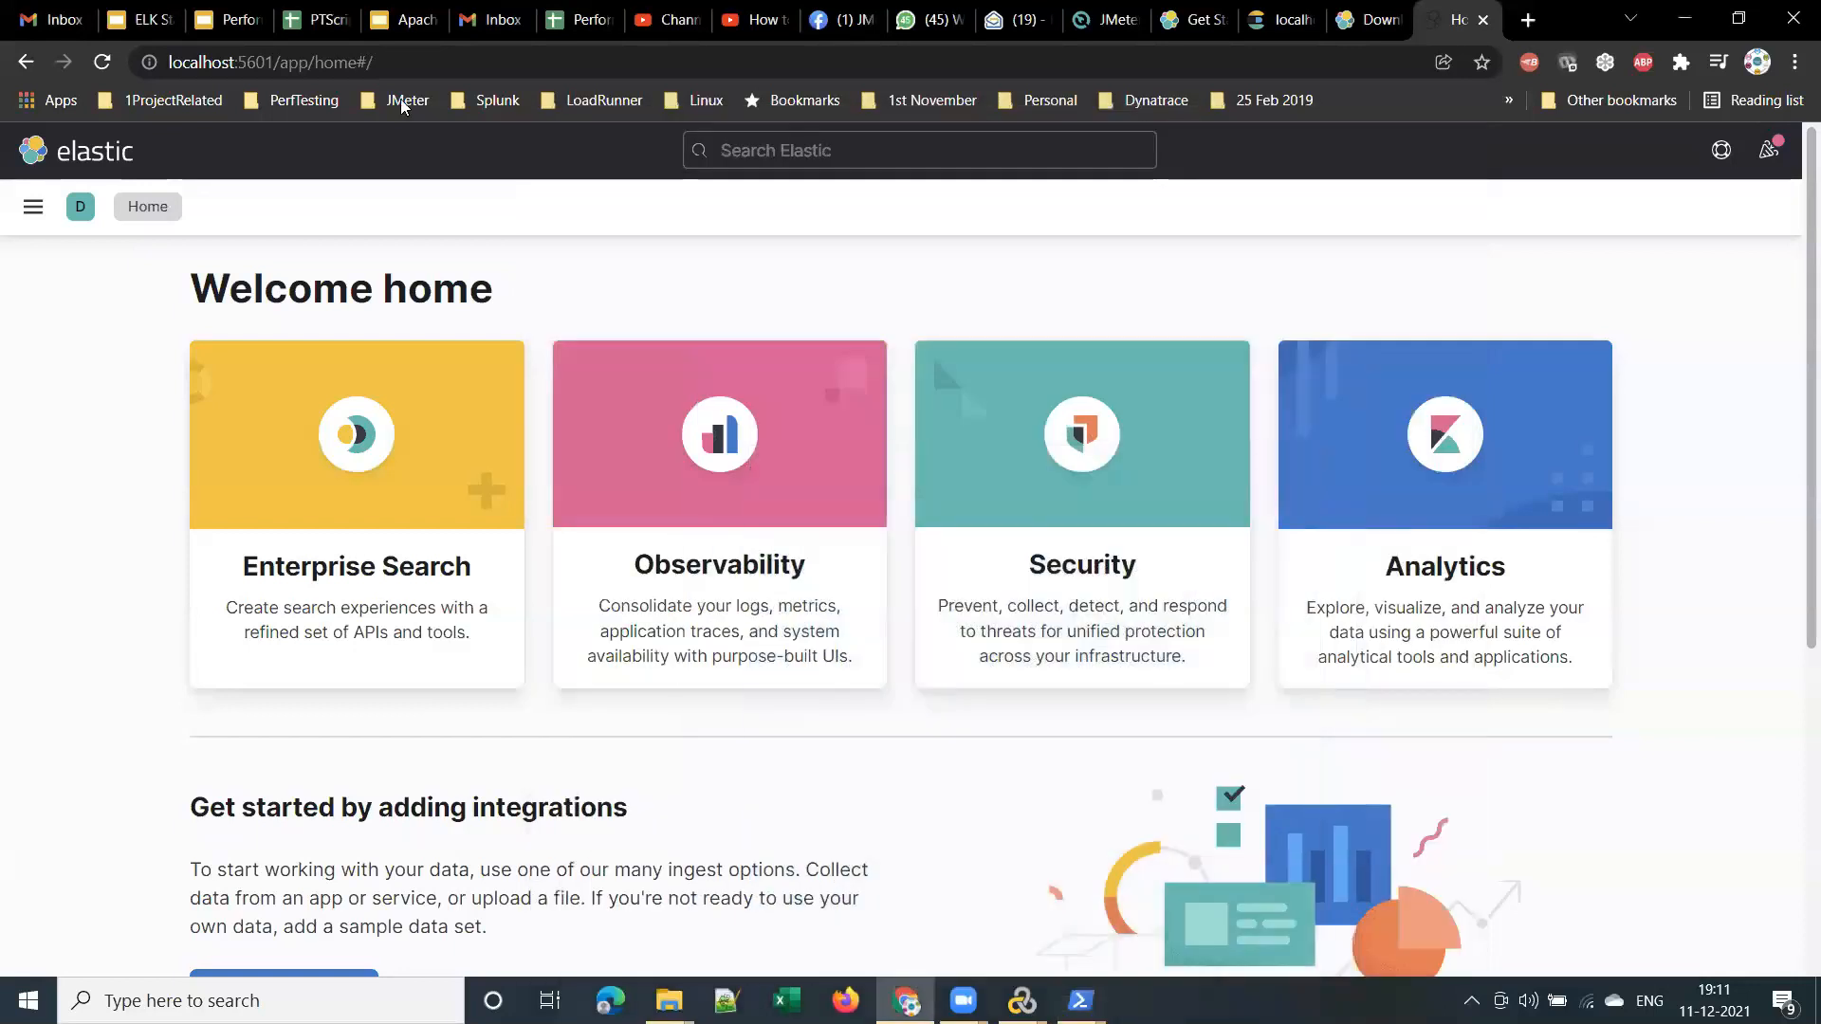
click(1329, 124)
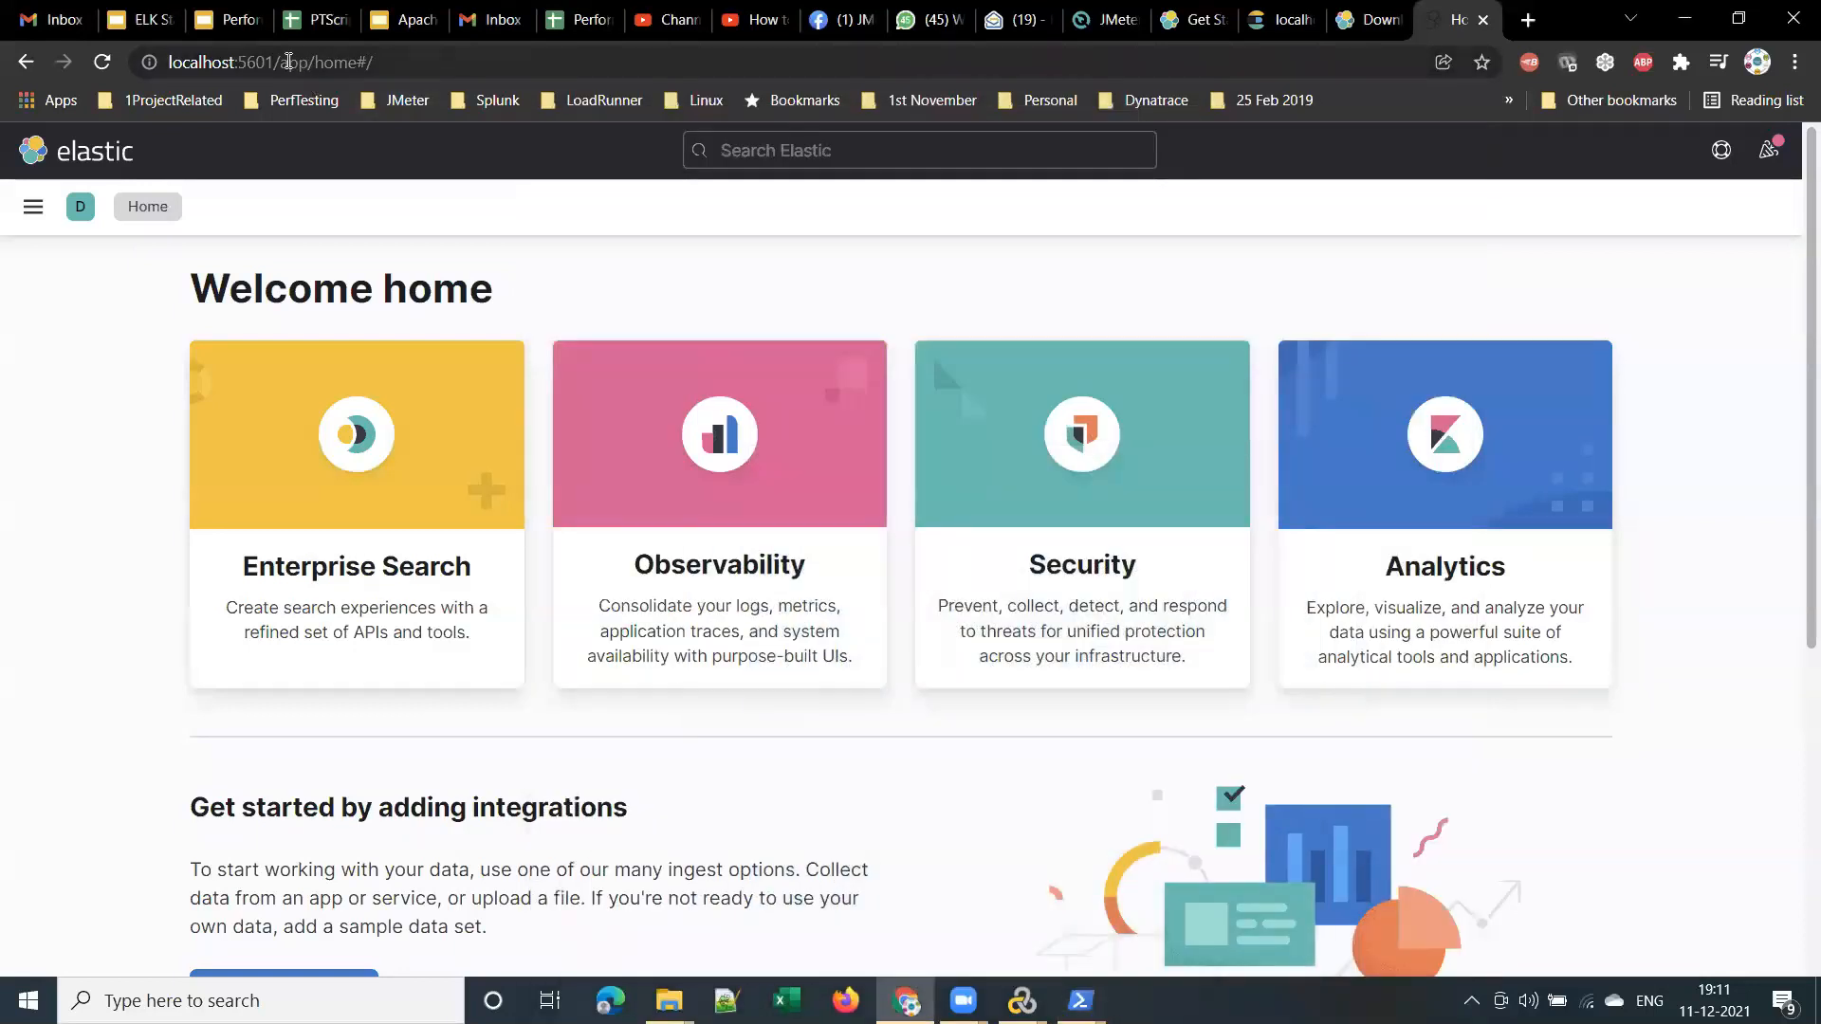
Look over Kibana's address, home page and main navigation menu, and close the menu
drag(276, 61, 169, 62)
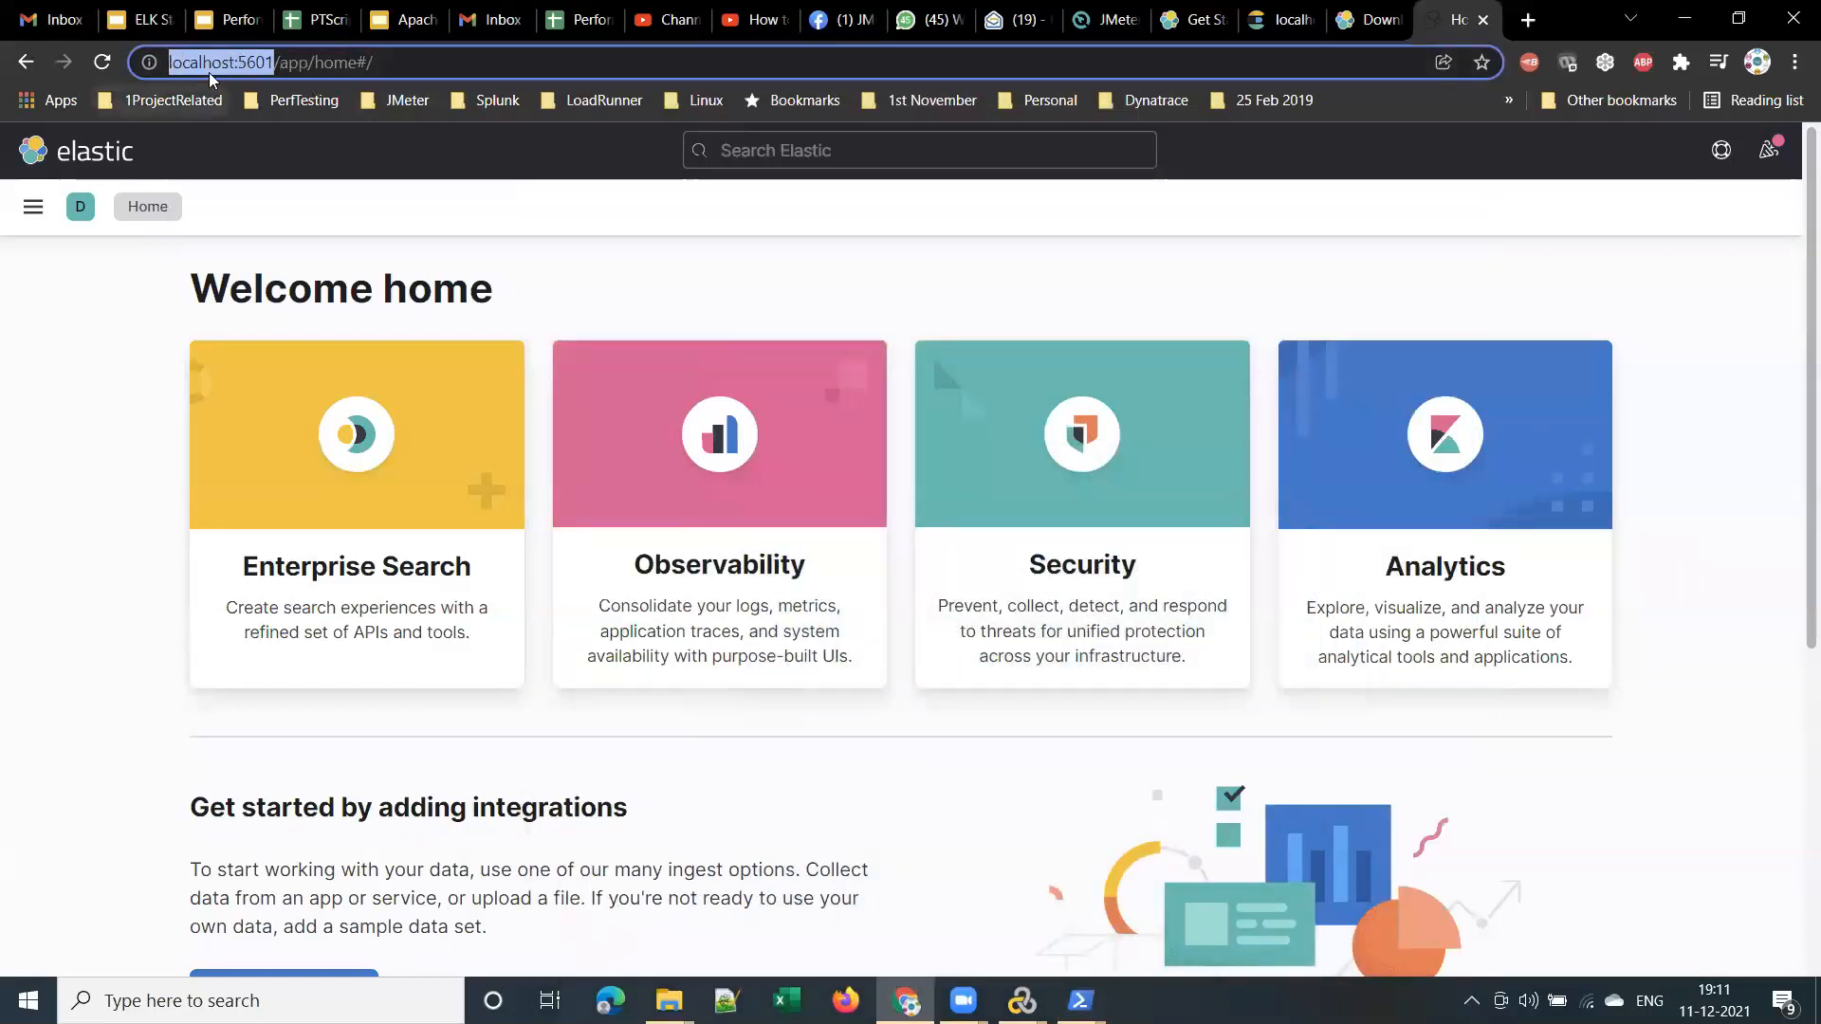
scroll(1342, 650, down, 5)
scroll(1341, 654, up, 5)
click(36, 208)
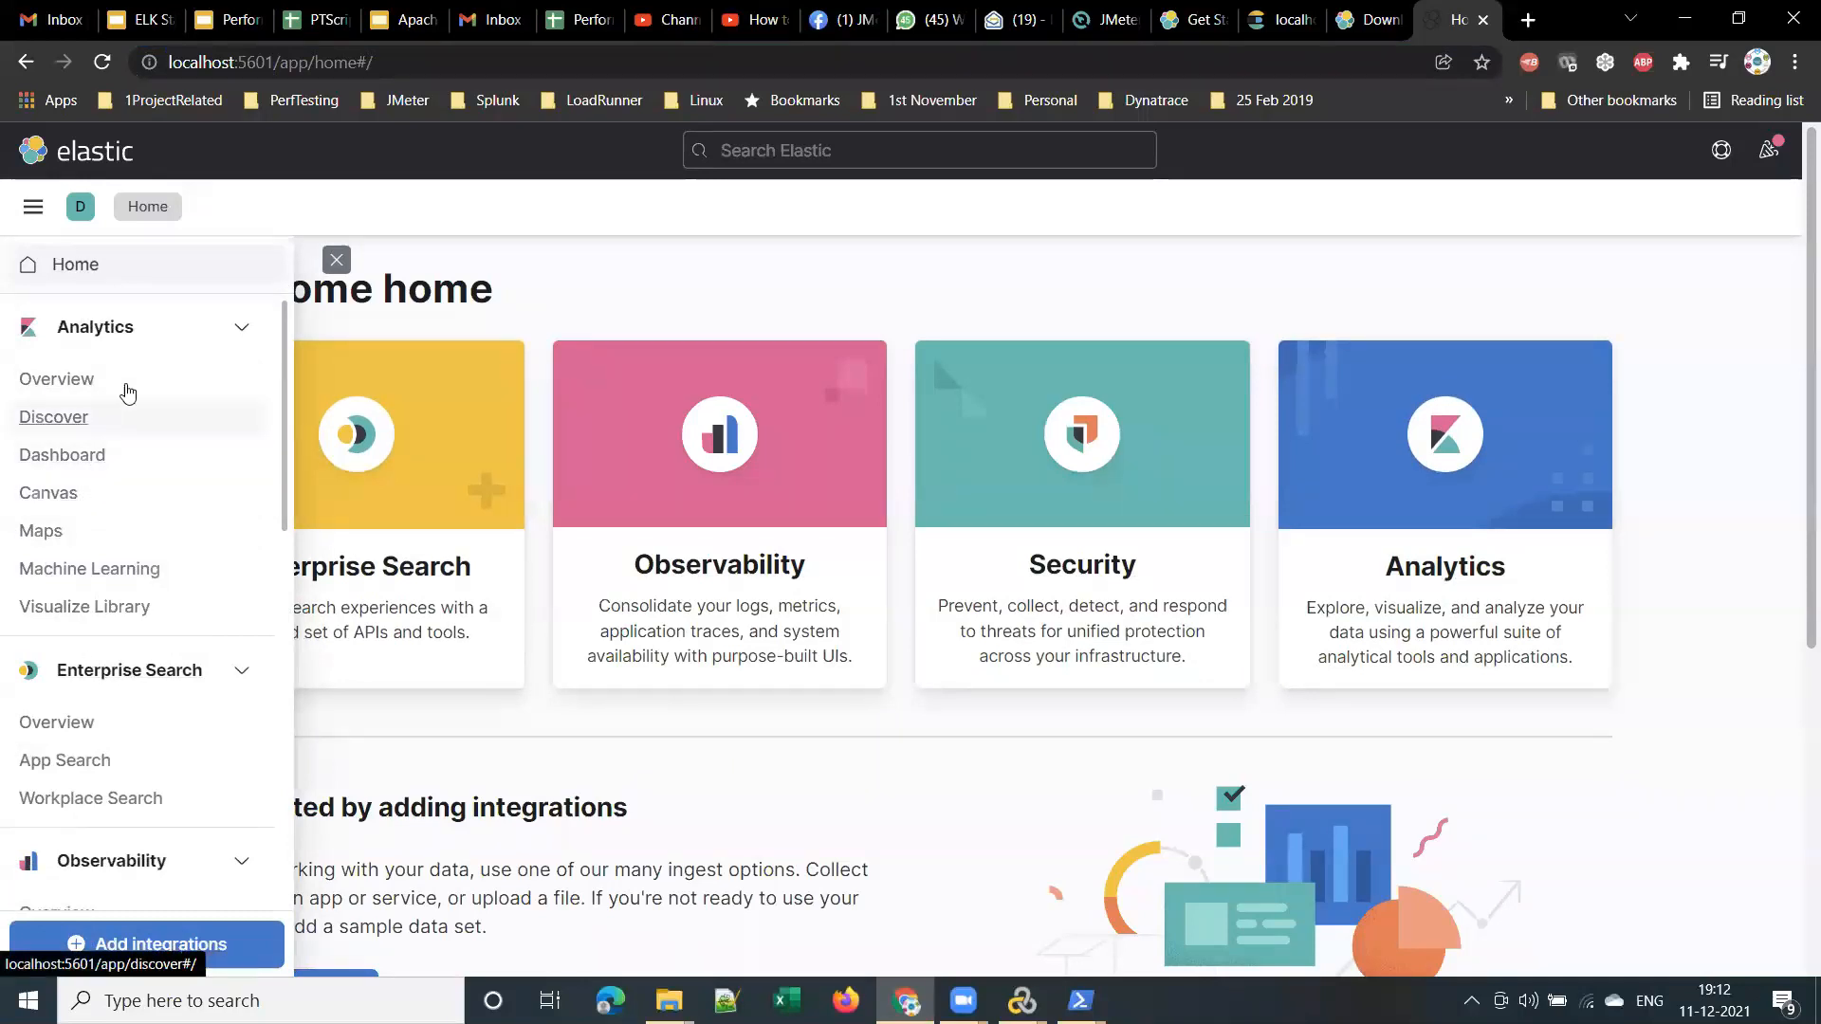
click(759, 263)
Return to the JMeter integration slide and review its installation steps for ElasticSearch, Kibana and Filebeat
click(396, 24)
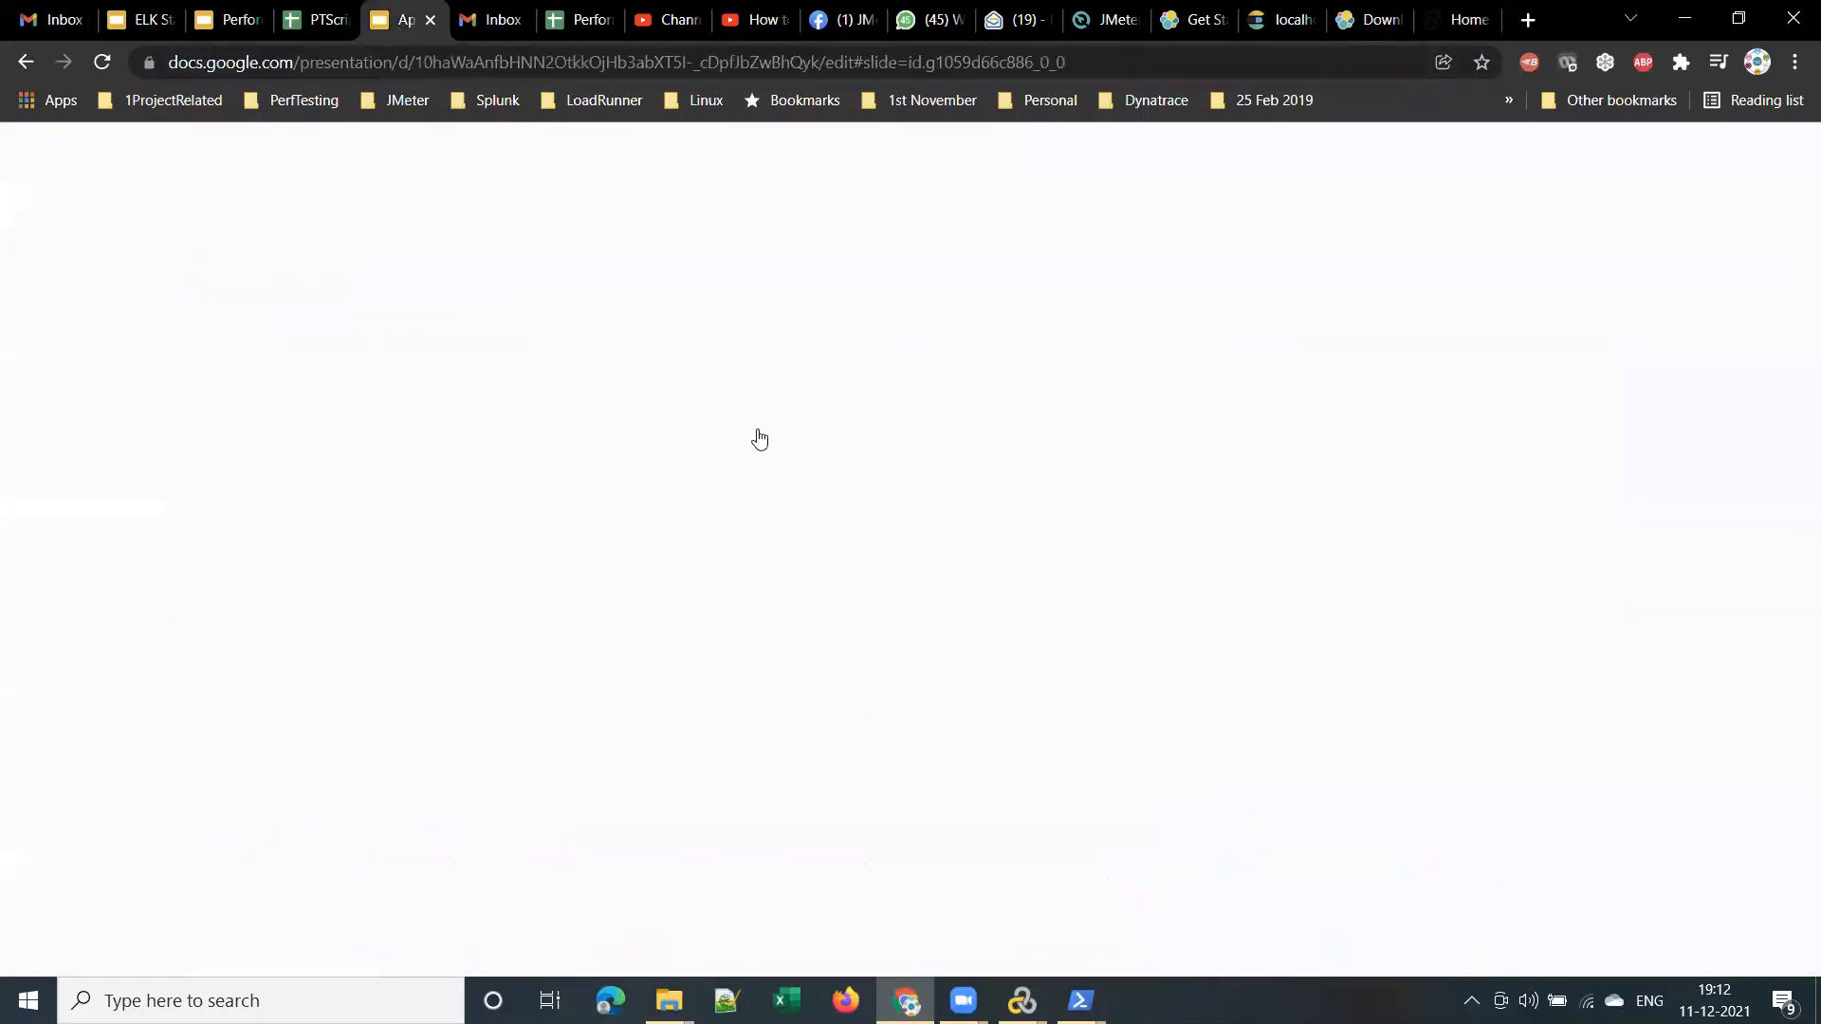
click(772, 612)
drag(758, 564, 523, 555)
drag(602, 619, 920, 644)
drag(1089, 638, 1535, 620)
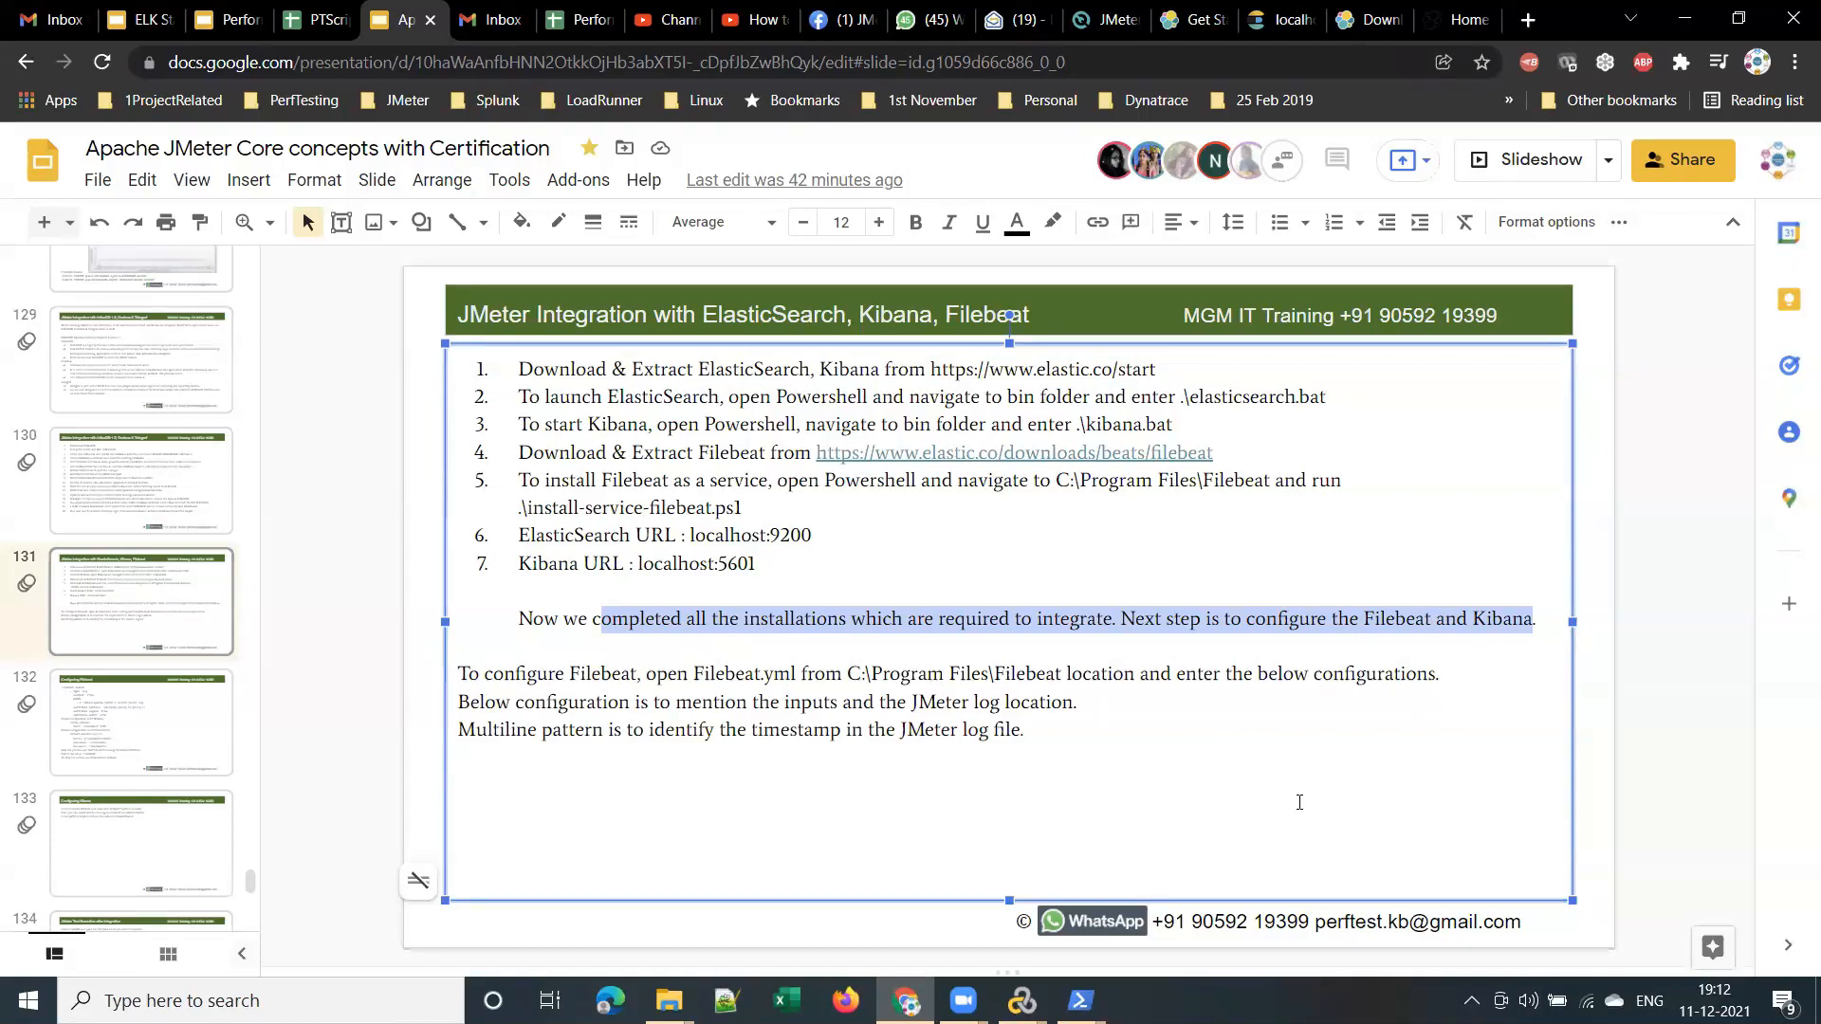
double_click(785, 371)
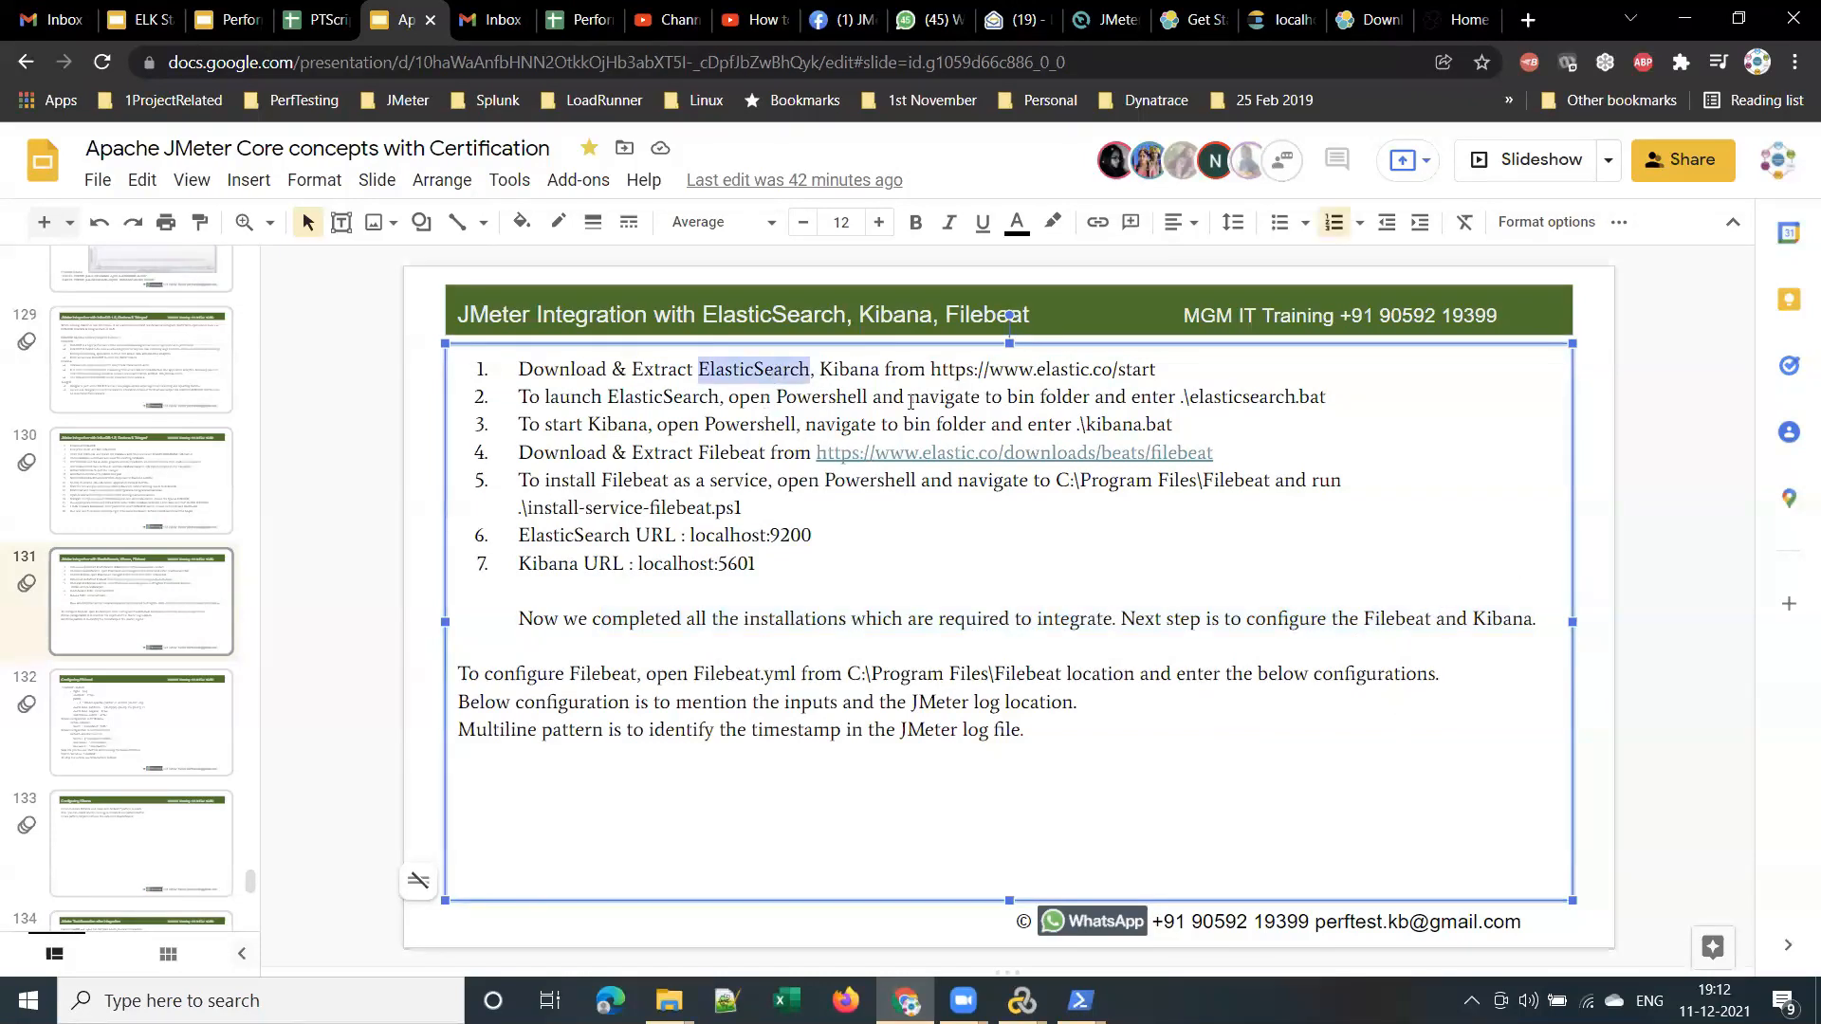
drag(1203, 480, 1271, 482)
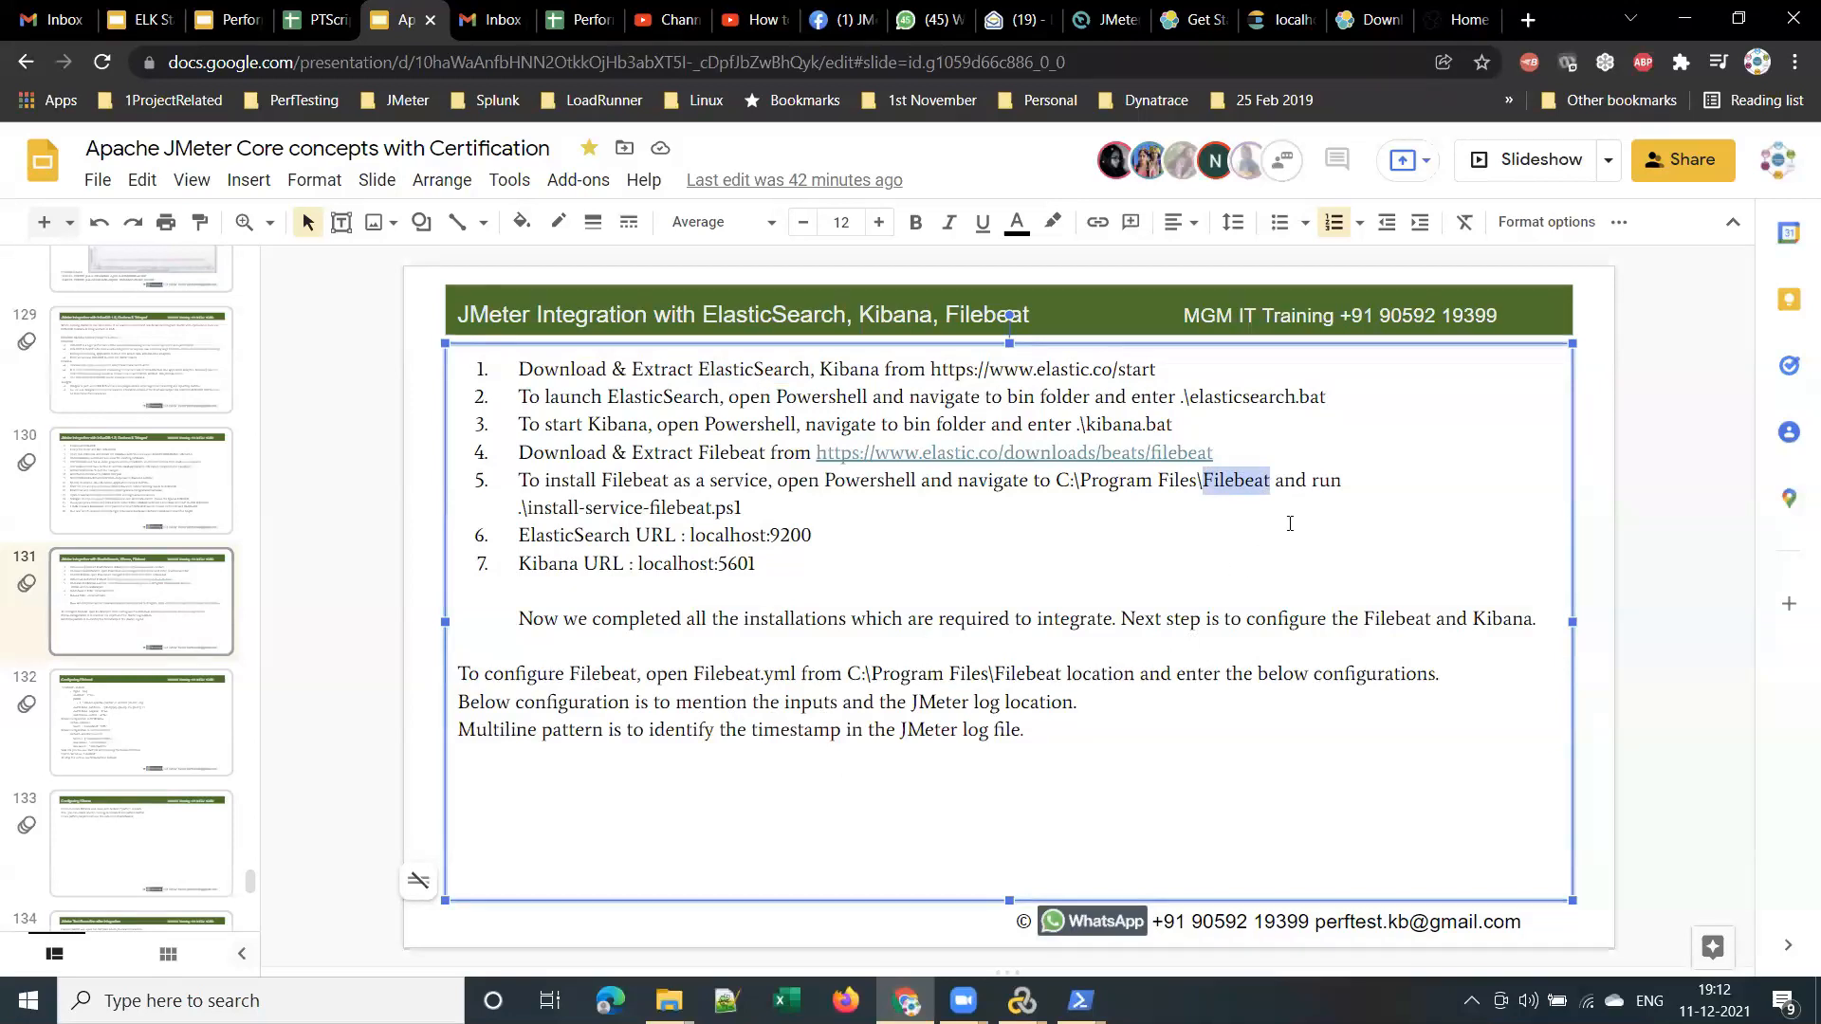
Glance at the Configuring Filebeat slide, and read the integration slide's instructions for configuring Filebeat through Filebeat.yml
click(232, 757)
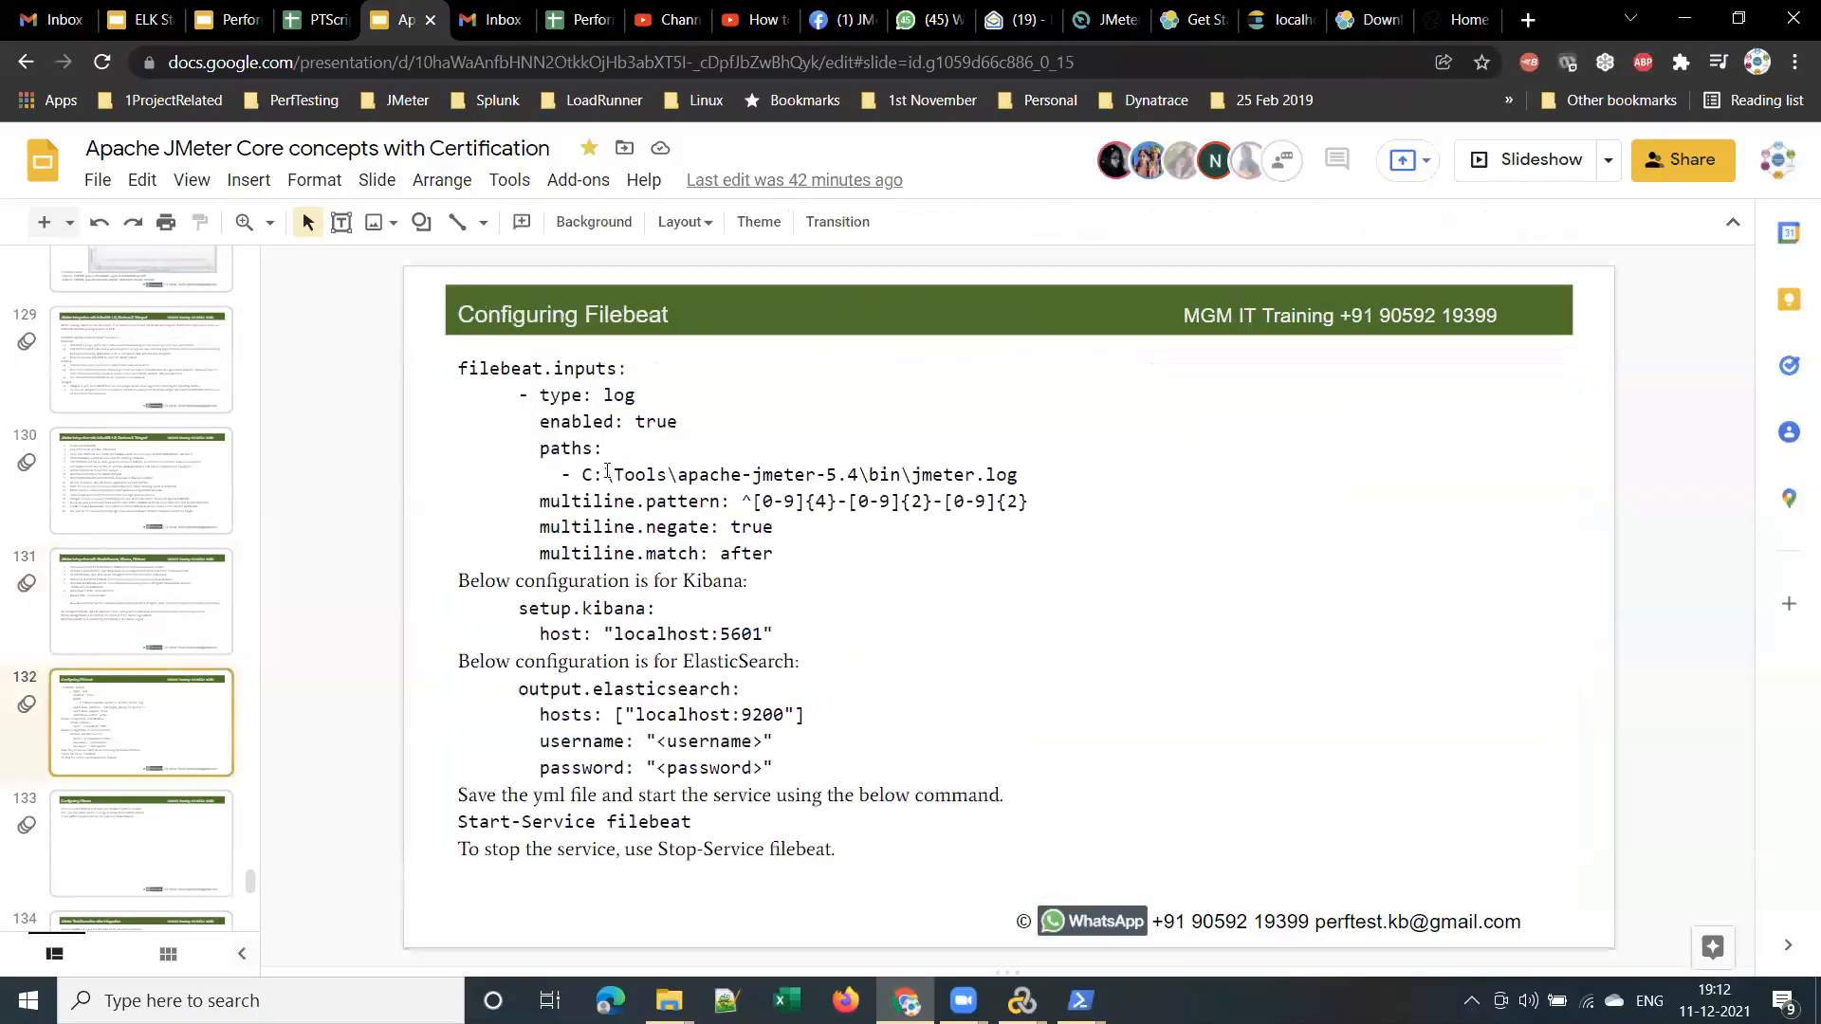
click(136, 621)
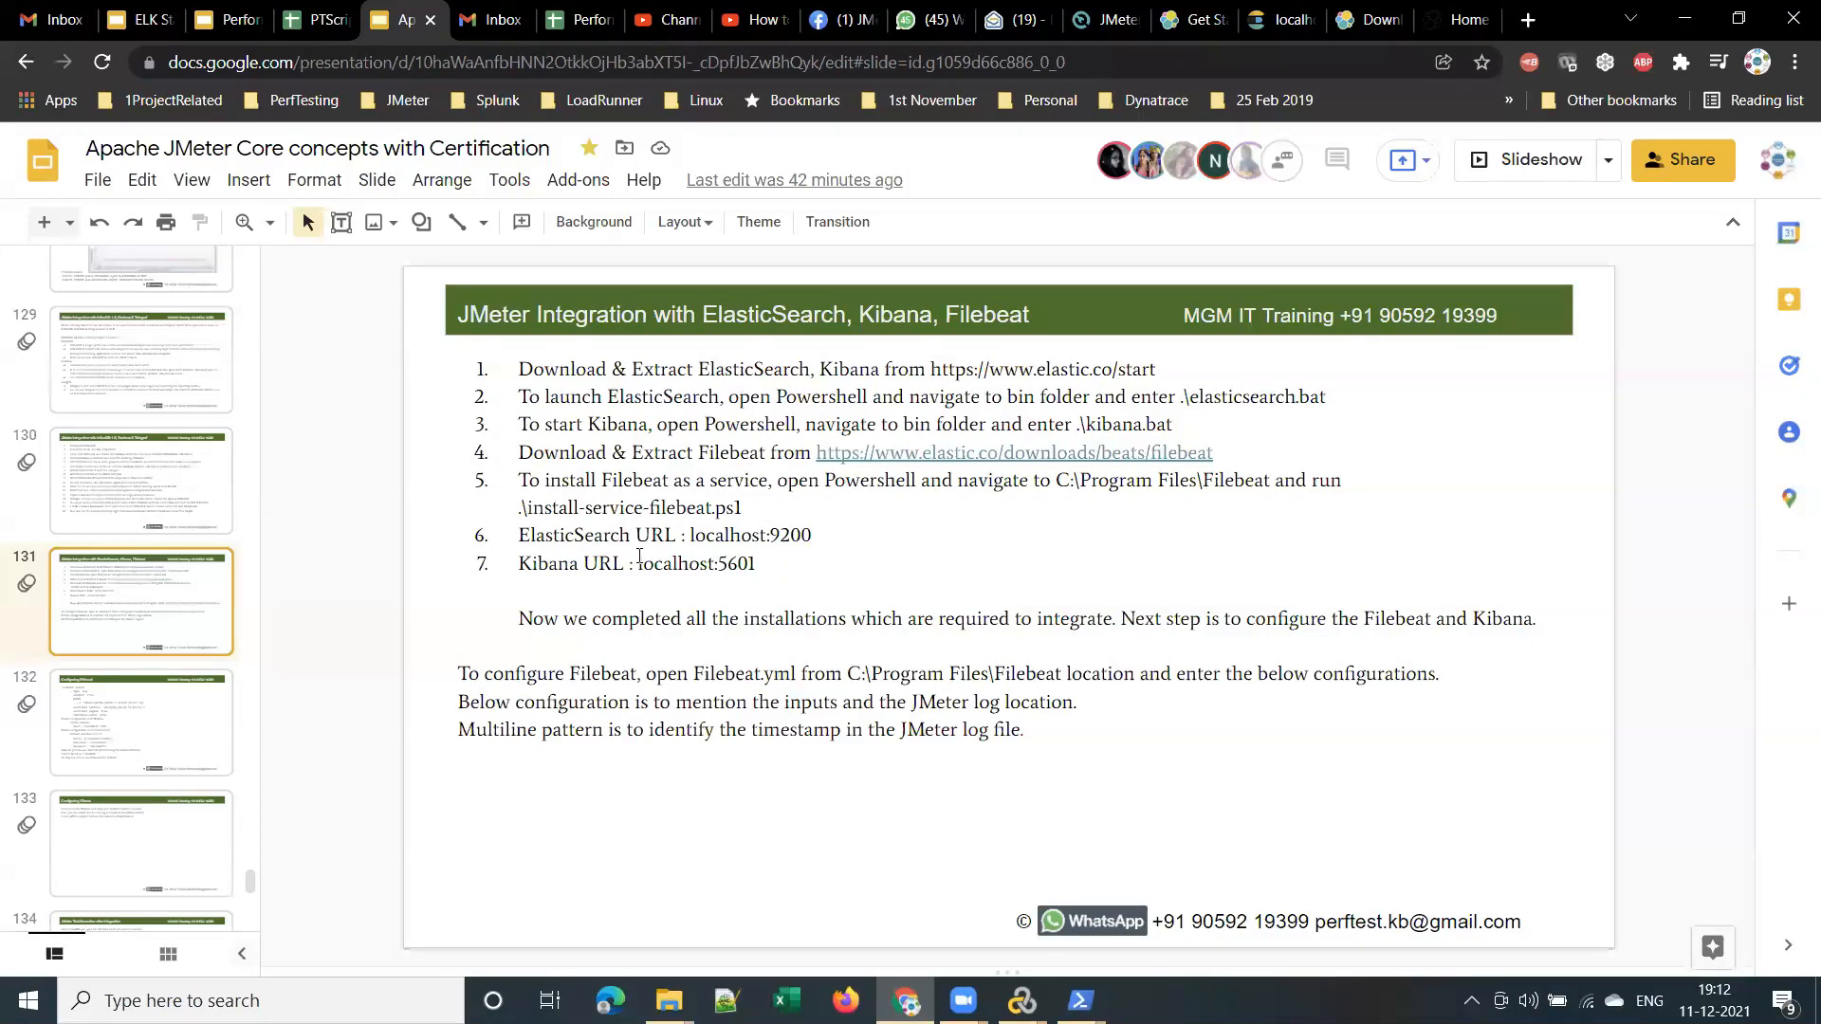
drag(655, 618, 1537, 623)
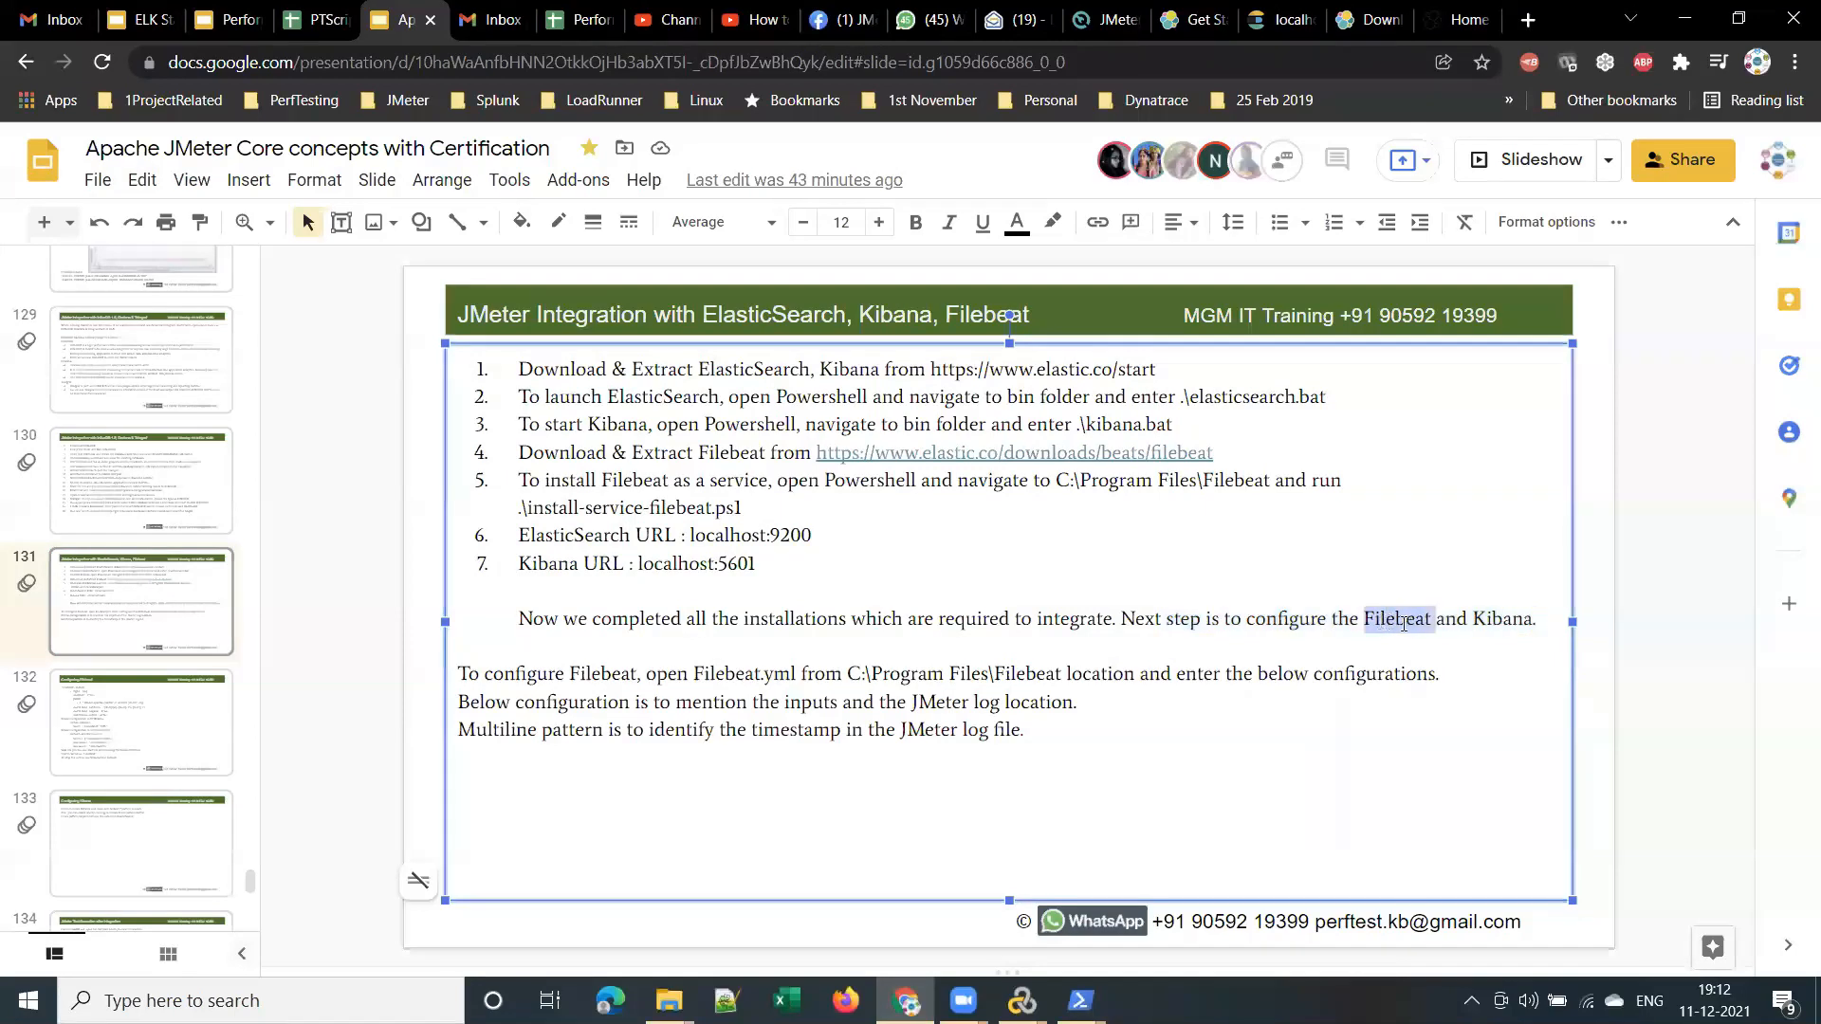
double_click(1503, 614)
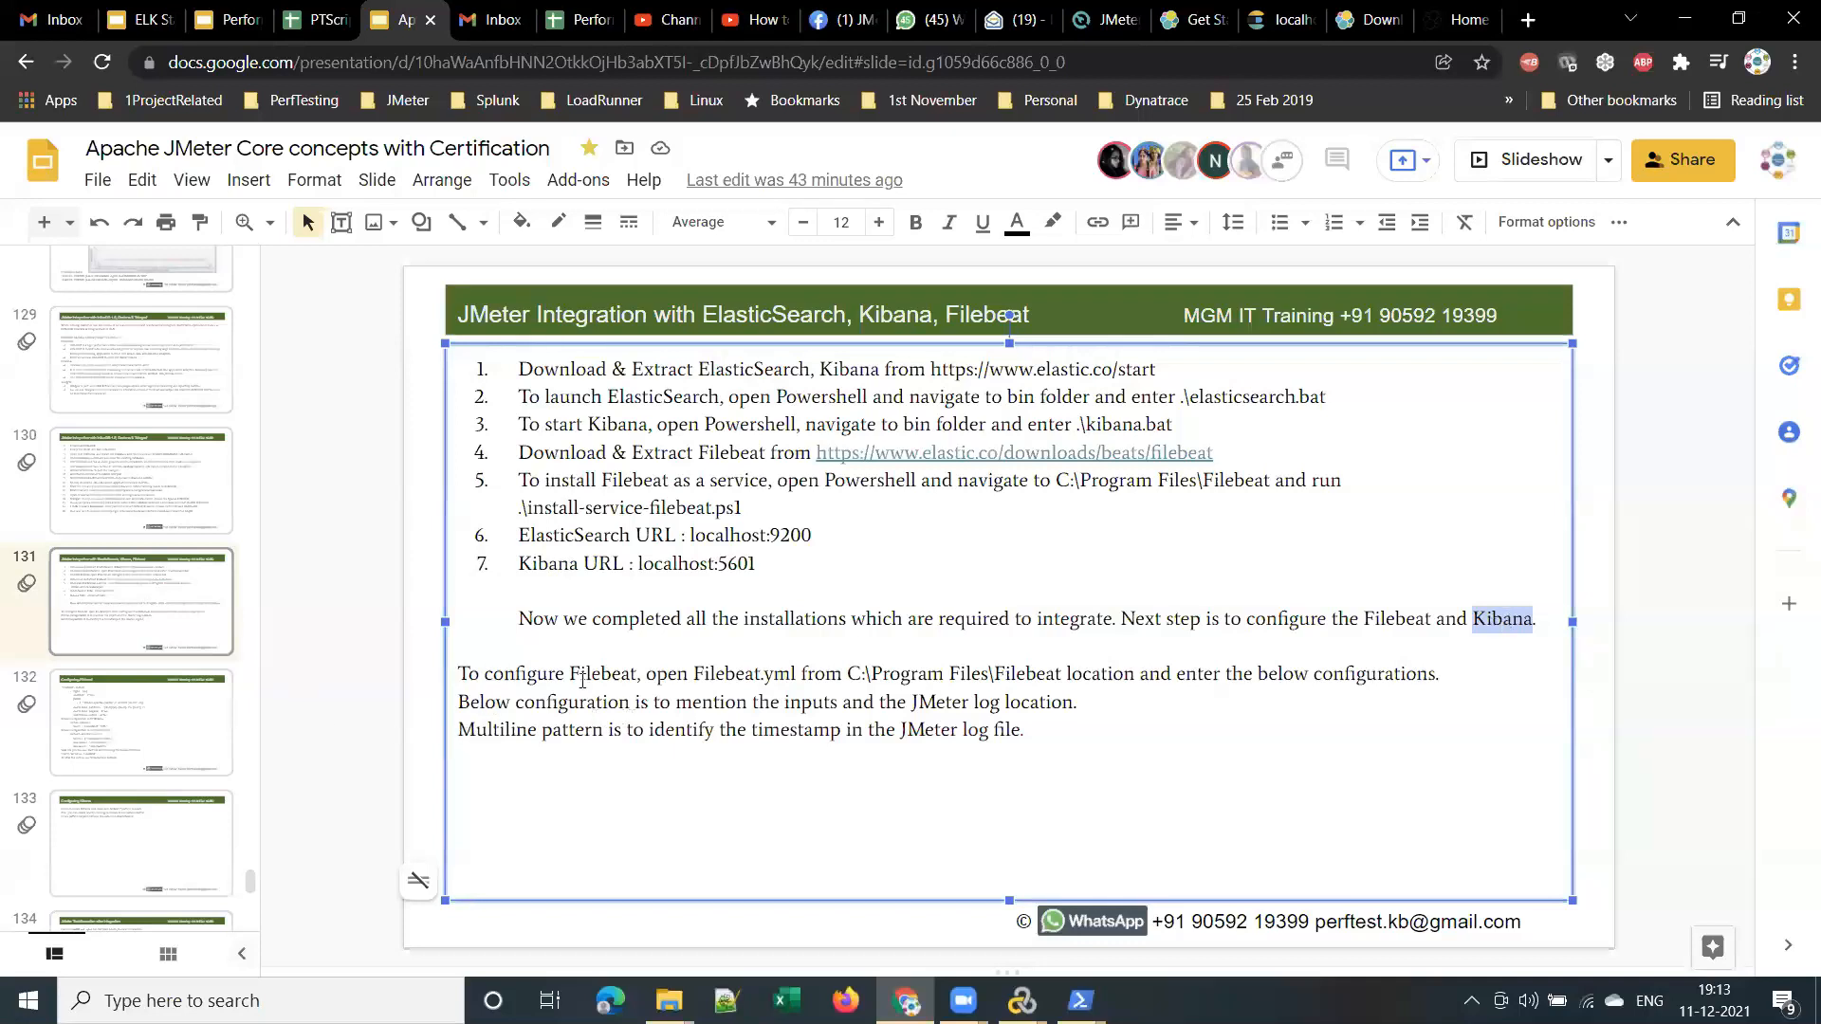
drag(582, 680, 1304, 687)
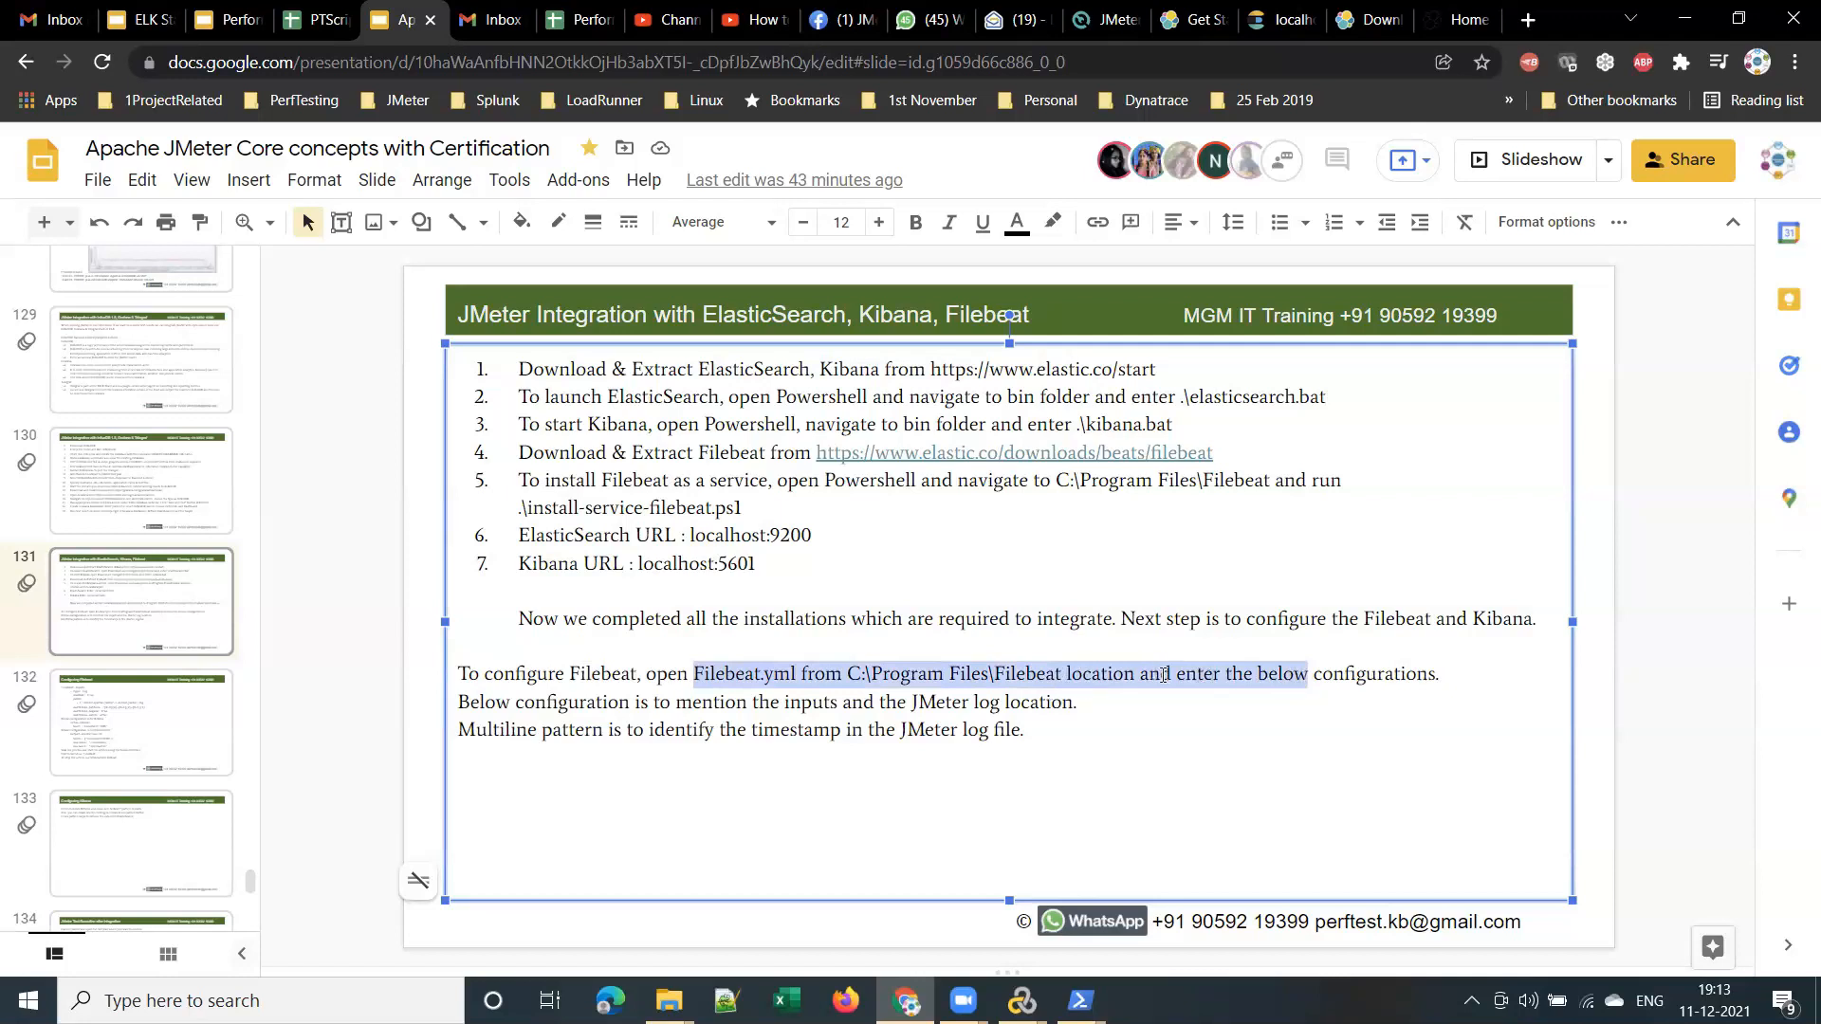
drag(1440, 675, 1269, 669)
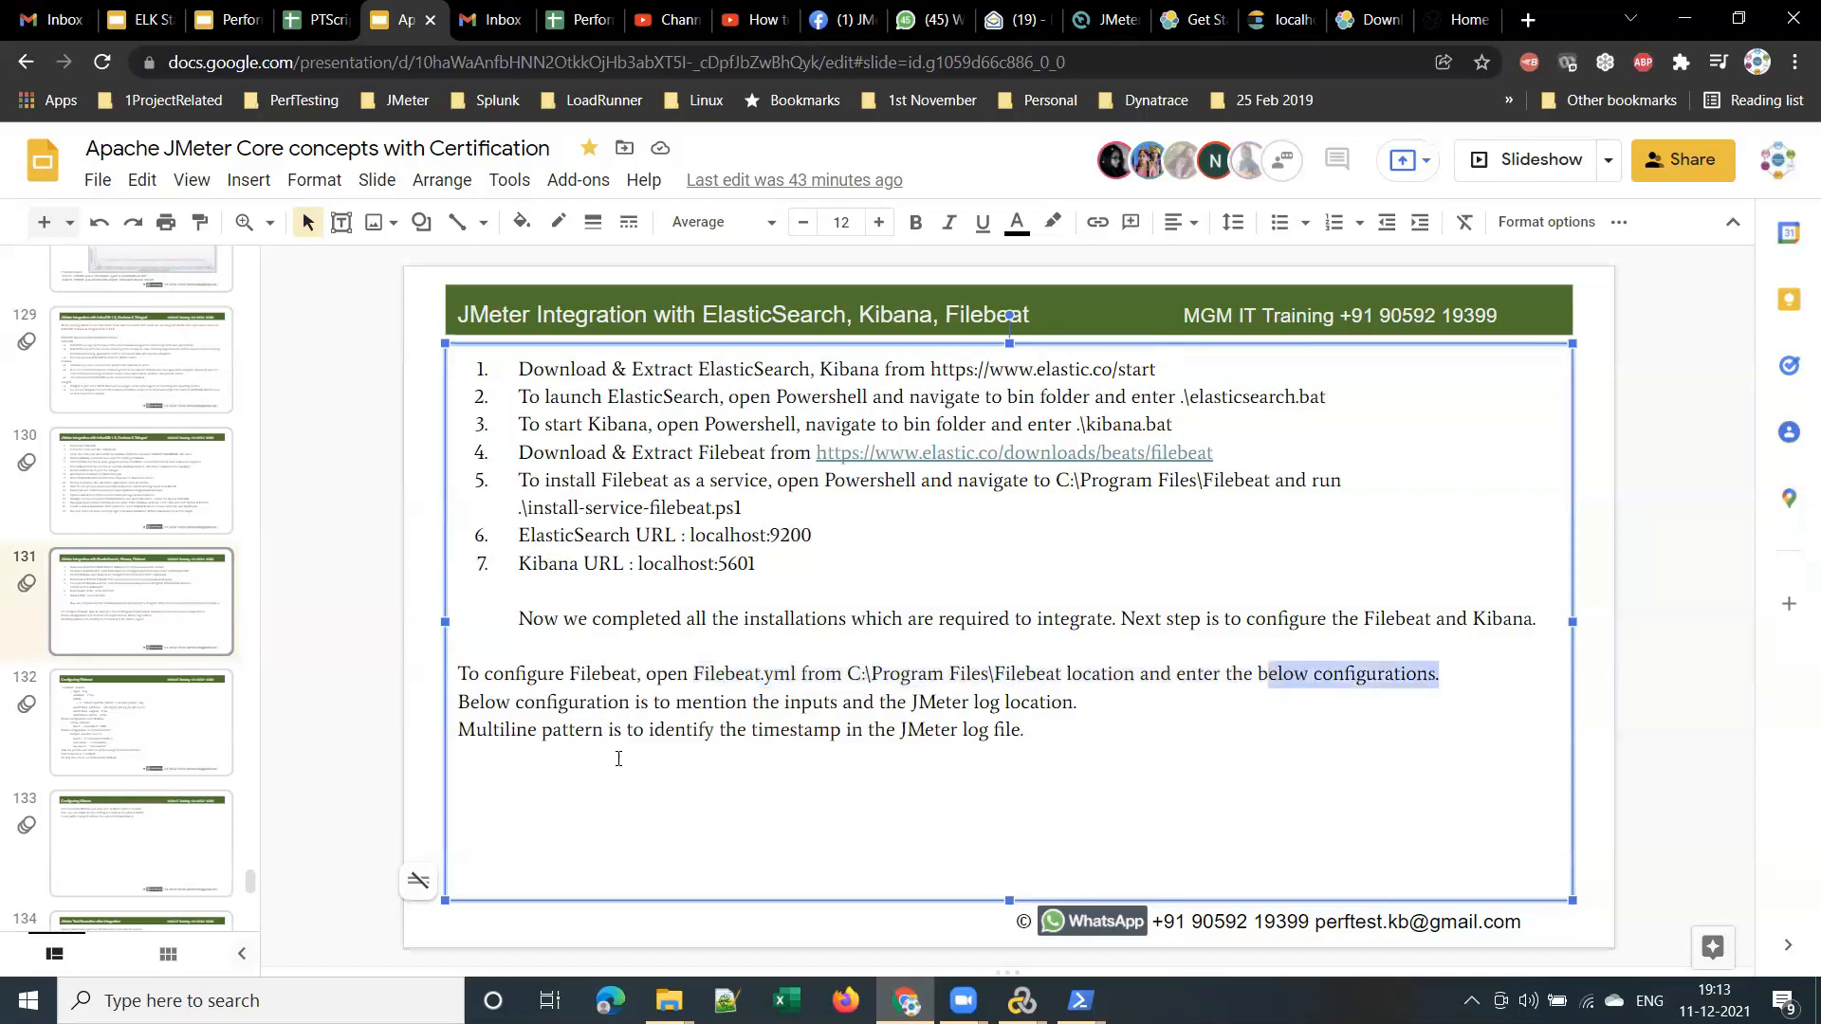
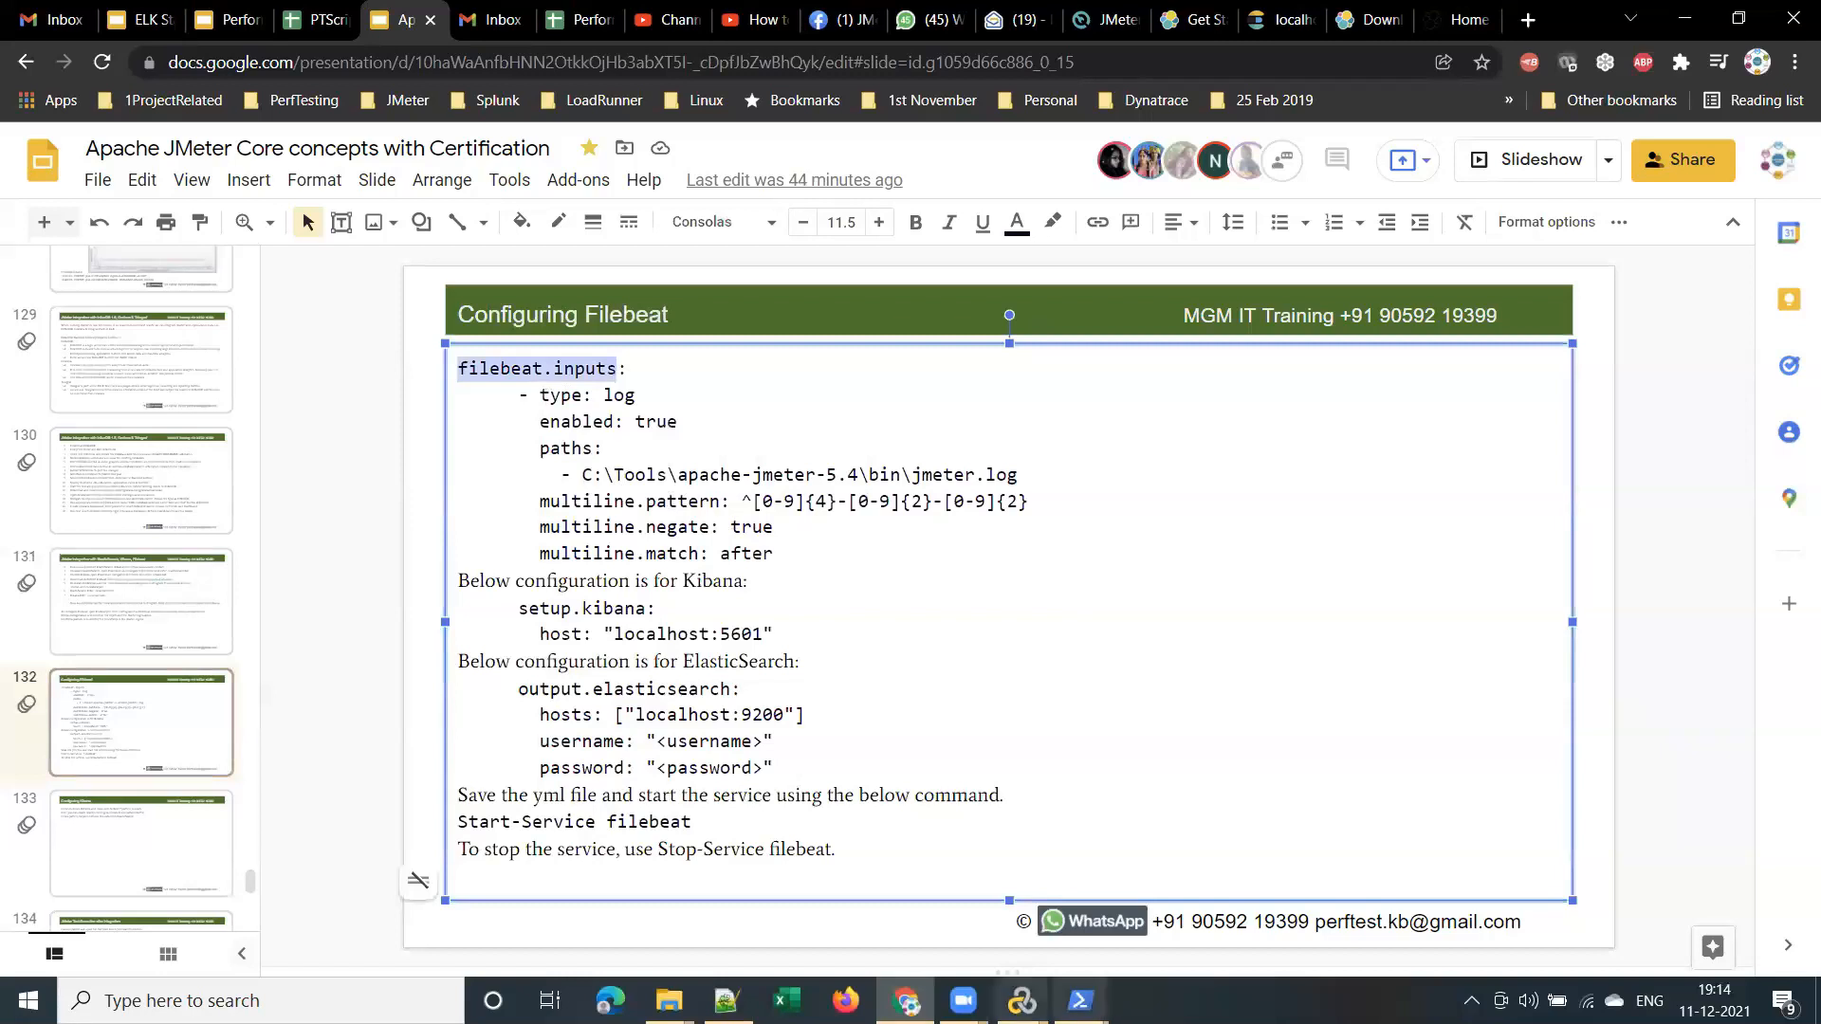
Switch to filebeat.yml in Notepad++ and find the filebeat.inputs setting
click(726, 1001)
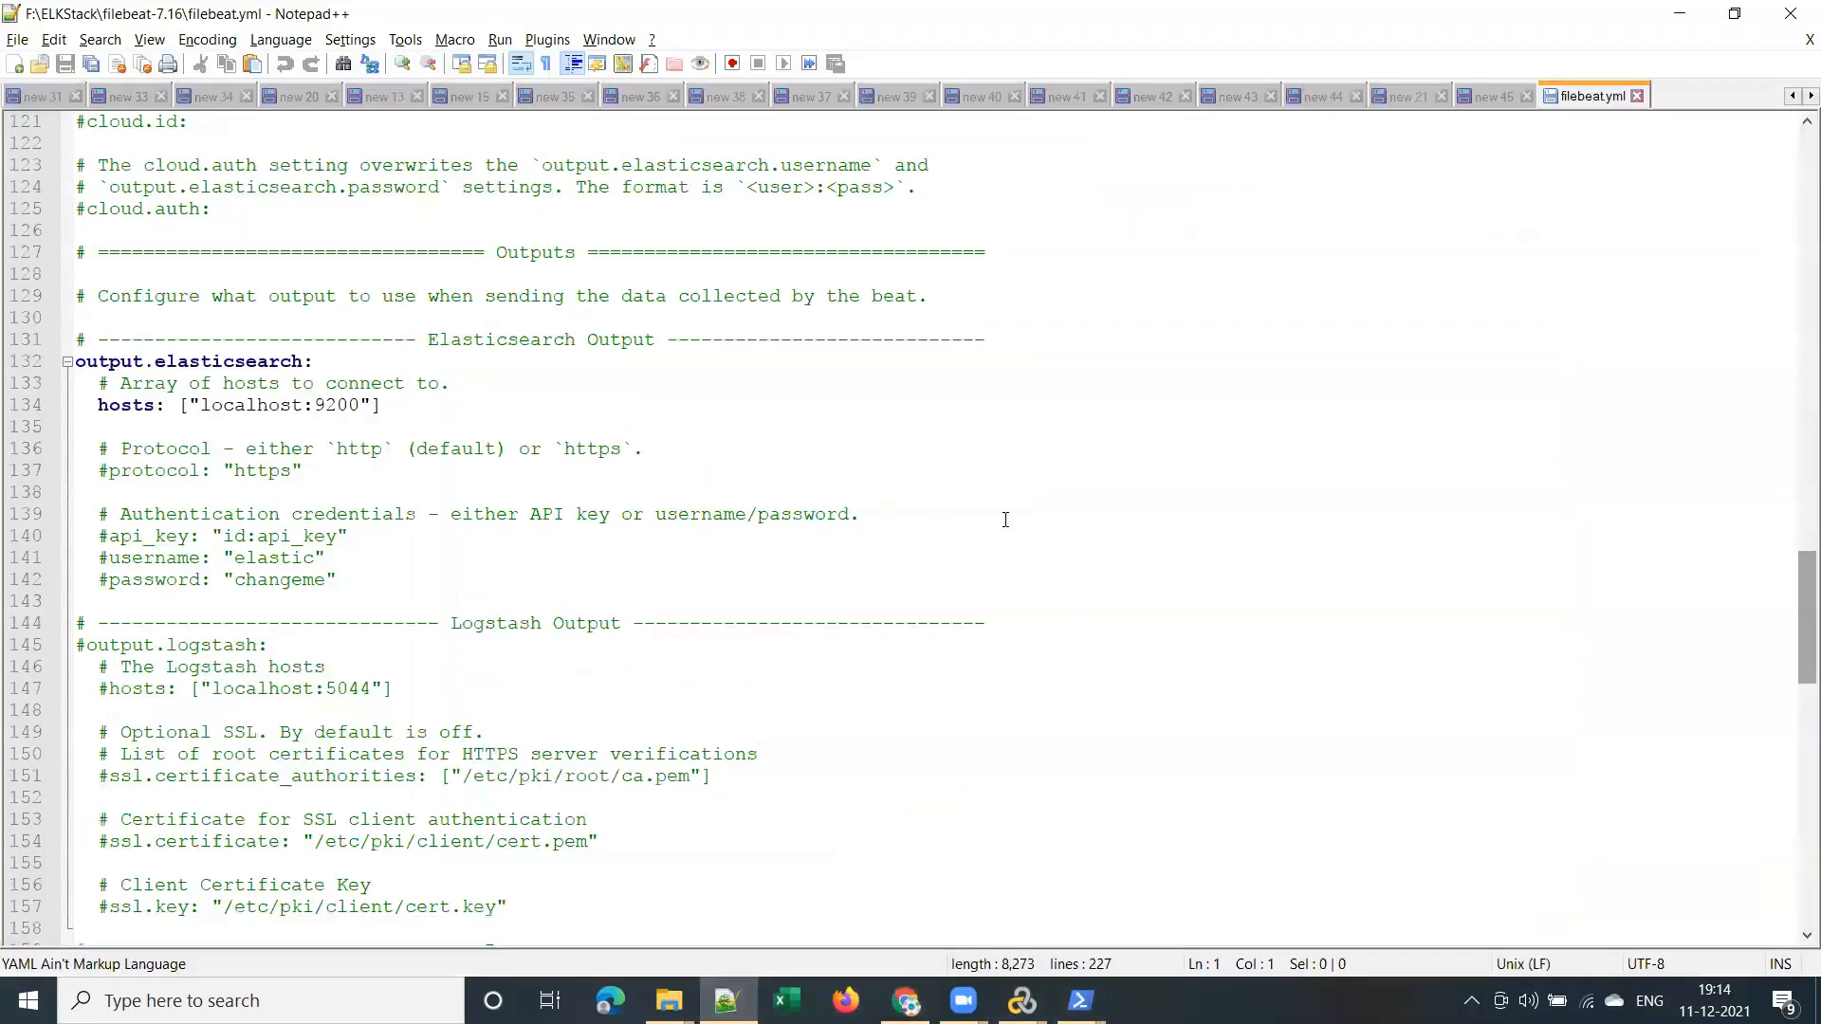
key(ctrl+f)
click(1585, 108)
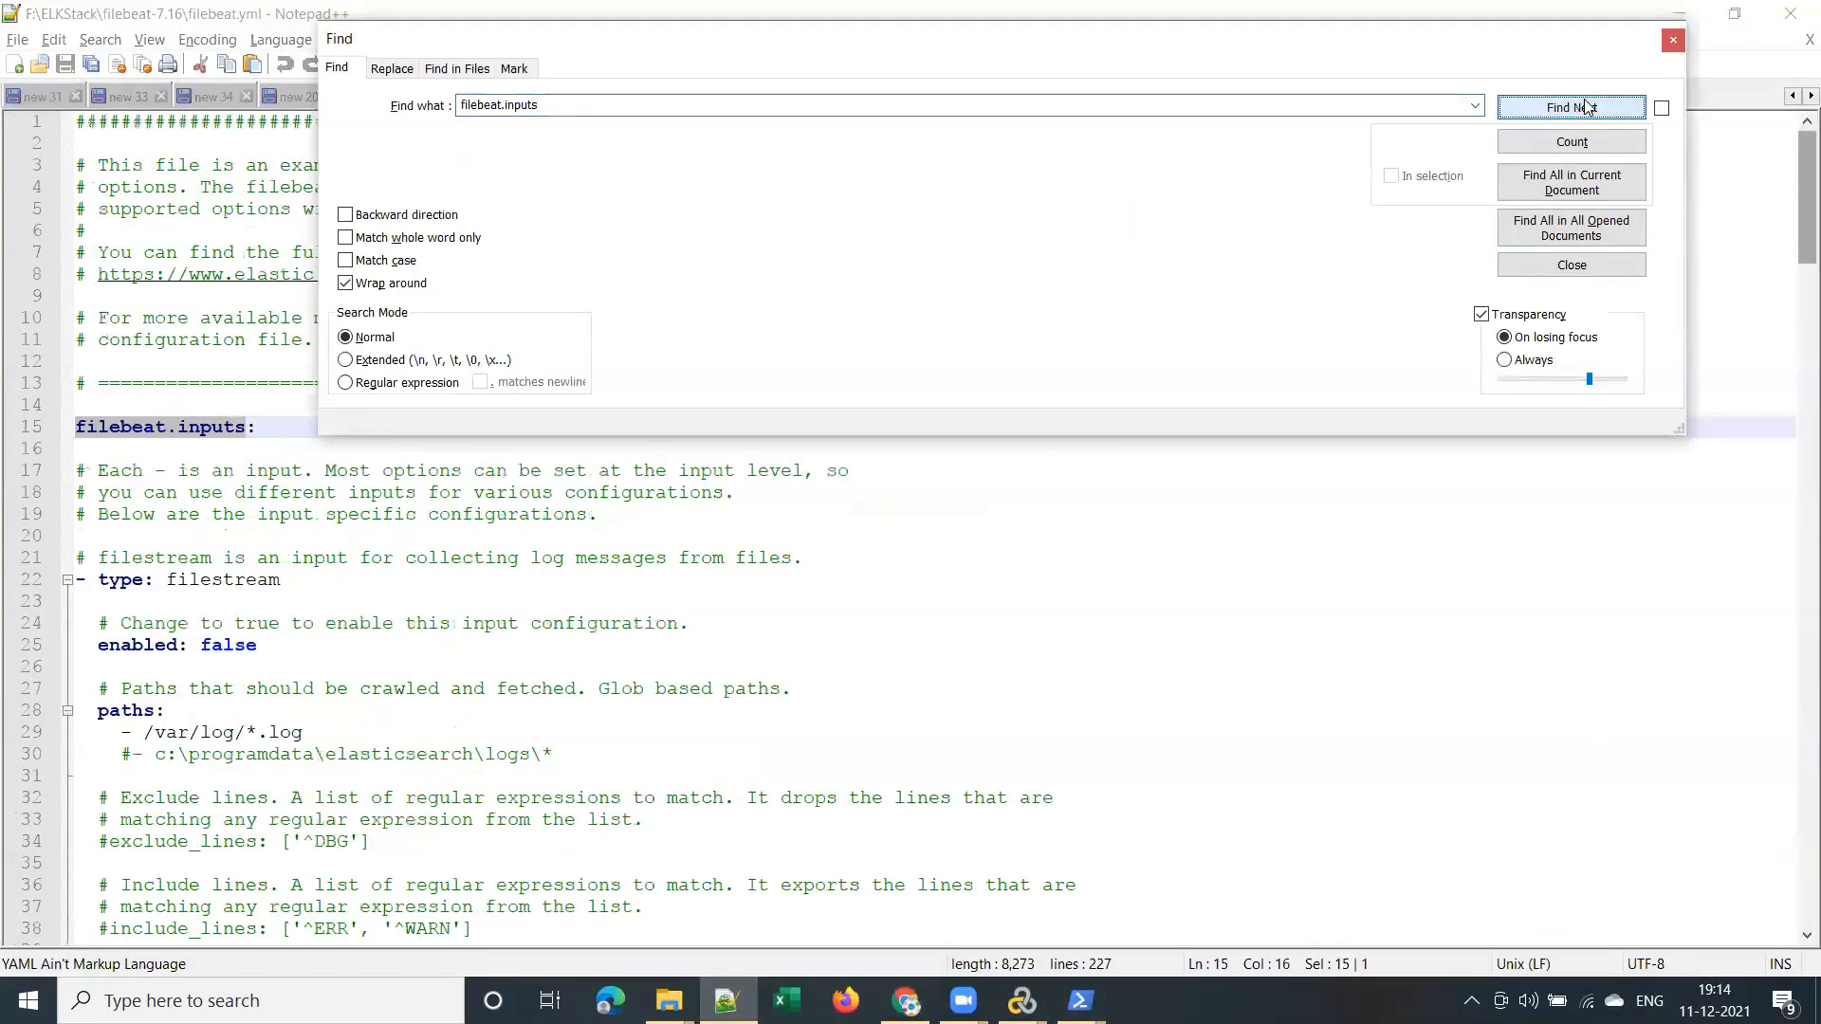
click(1673, 40)
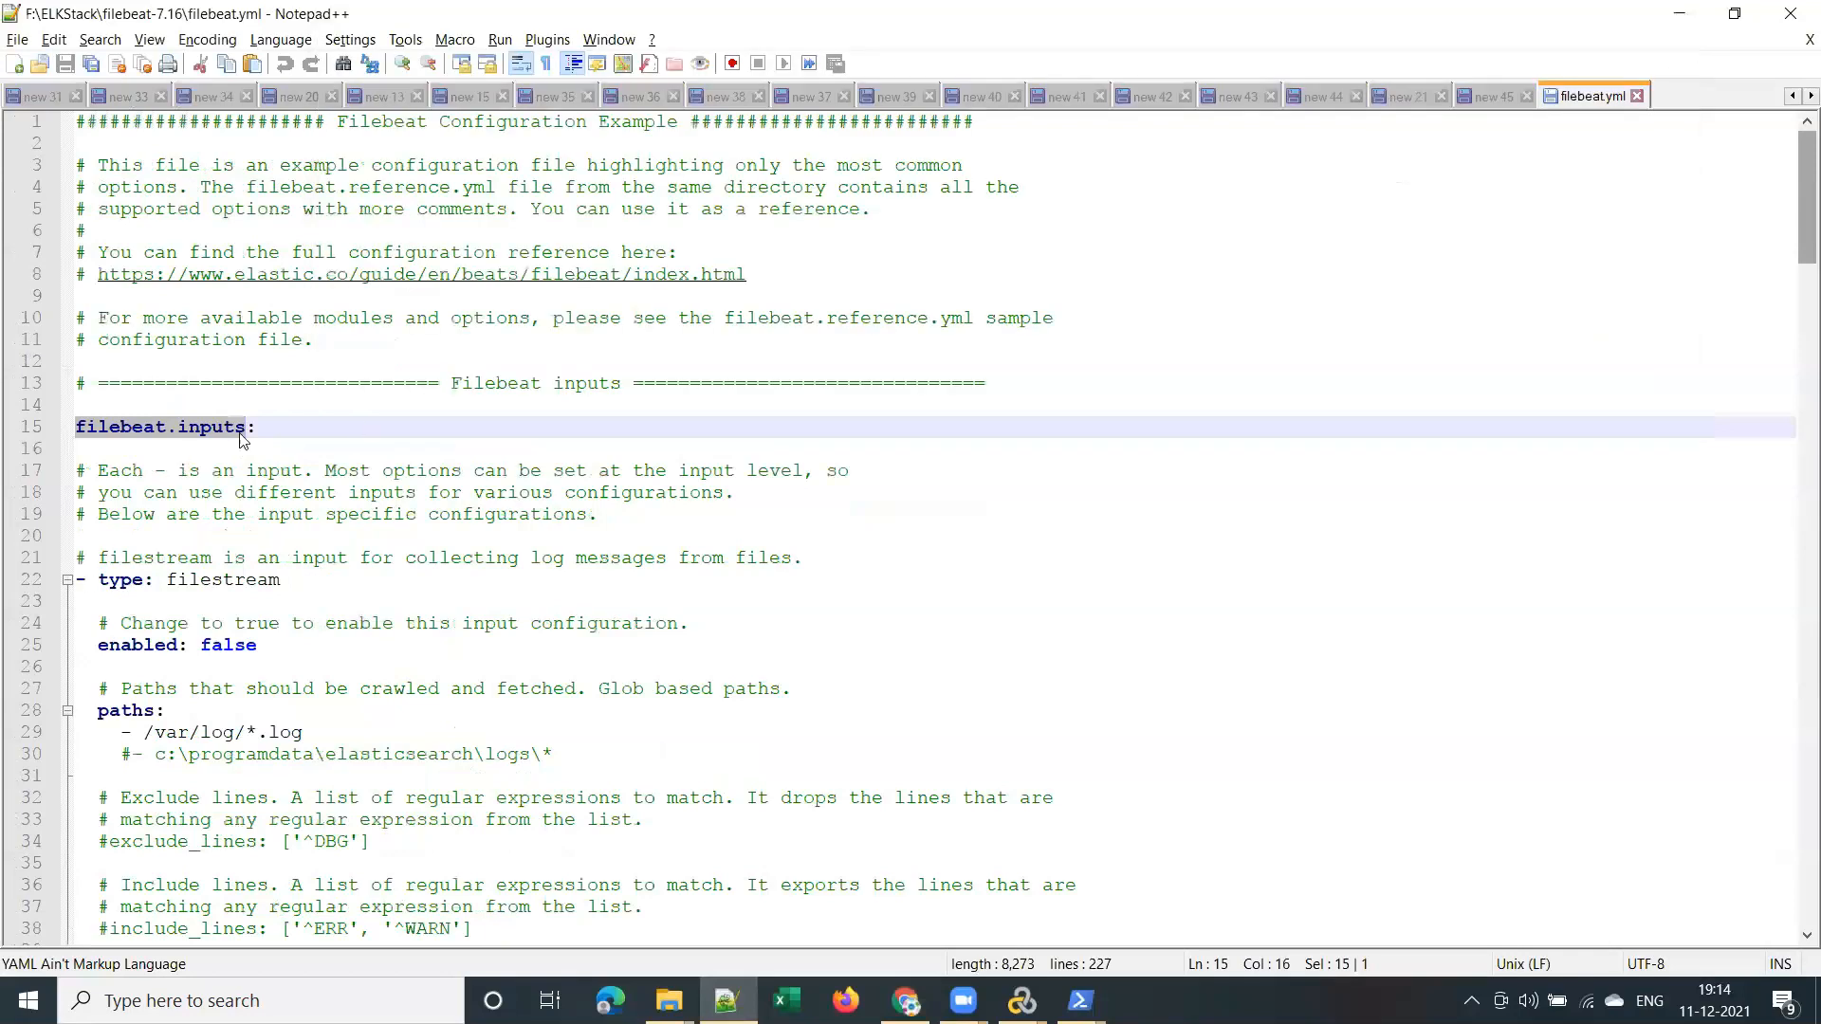
Examine the Filebeat inputs section of filebeat.yml, including its type, enabled and paths settings, down to the Filebeat modules heading
scroll(187, 367, down, 2)
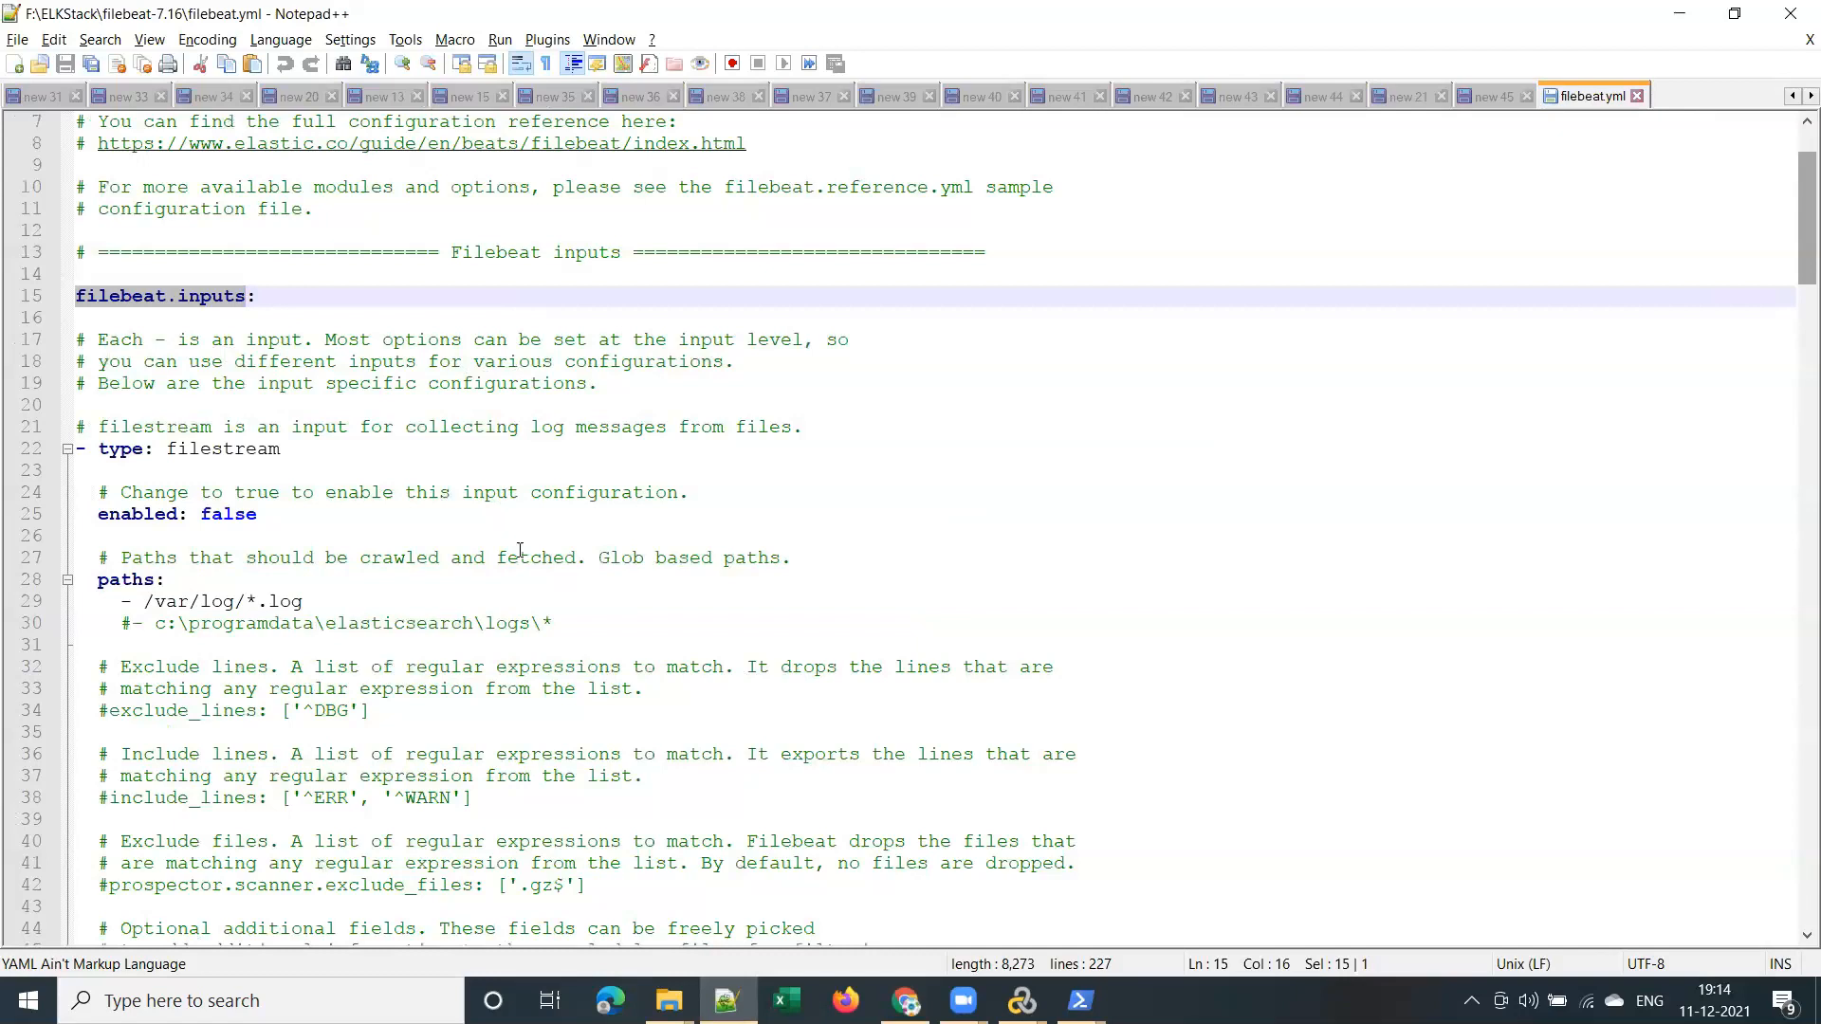
scroll(520, 550, down, 3)
scroll(520, 551, down, 2)
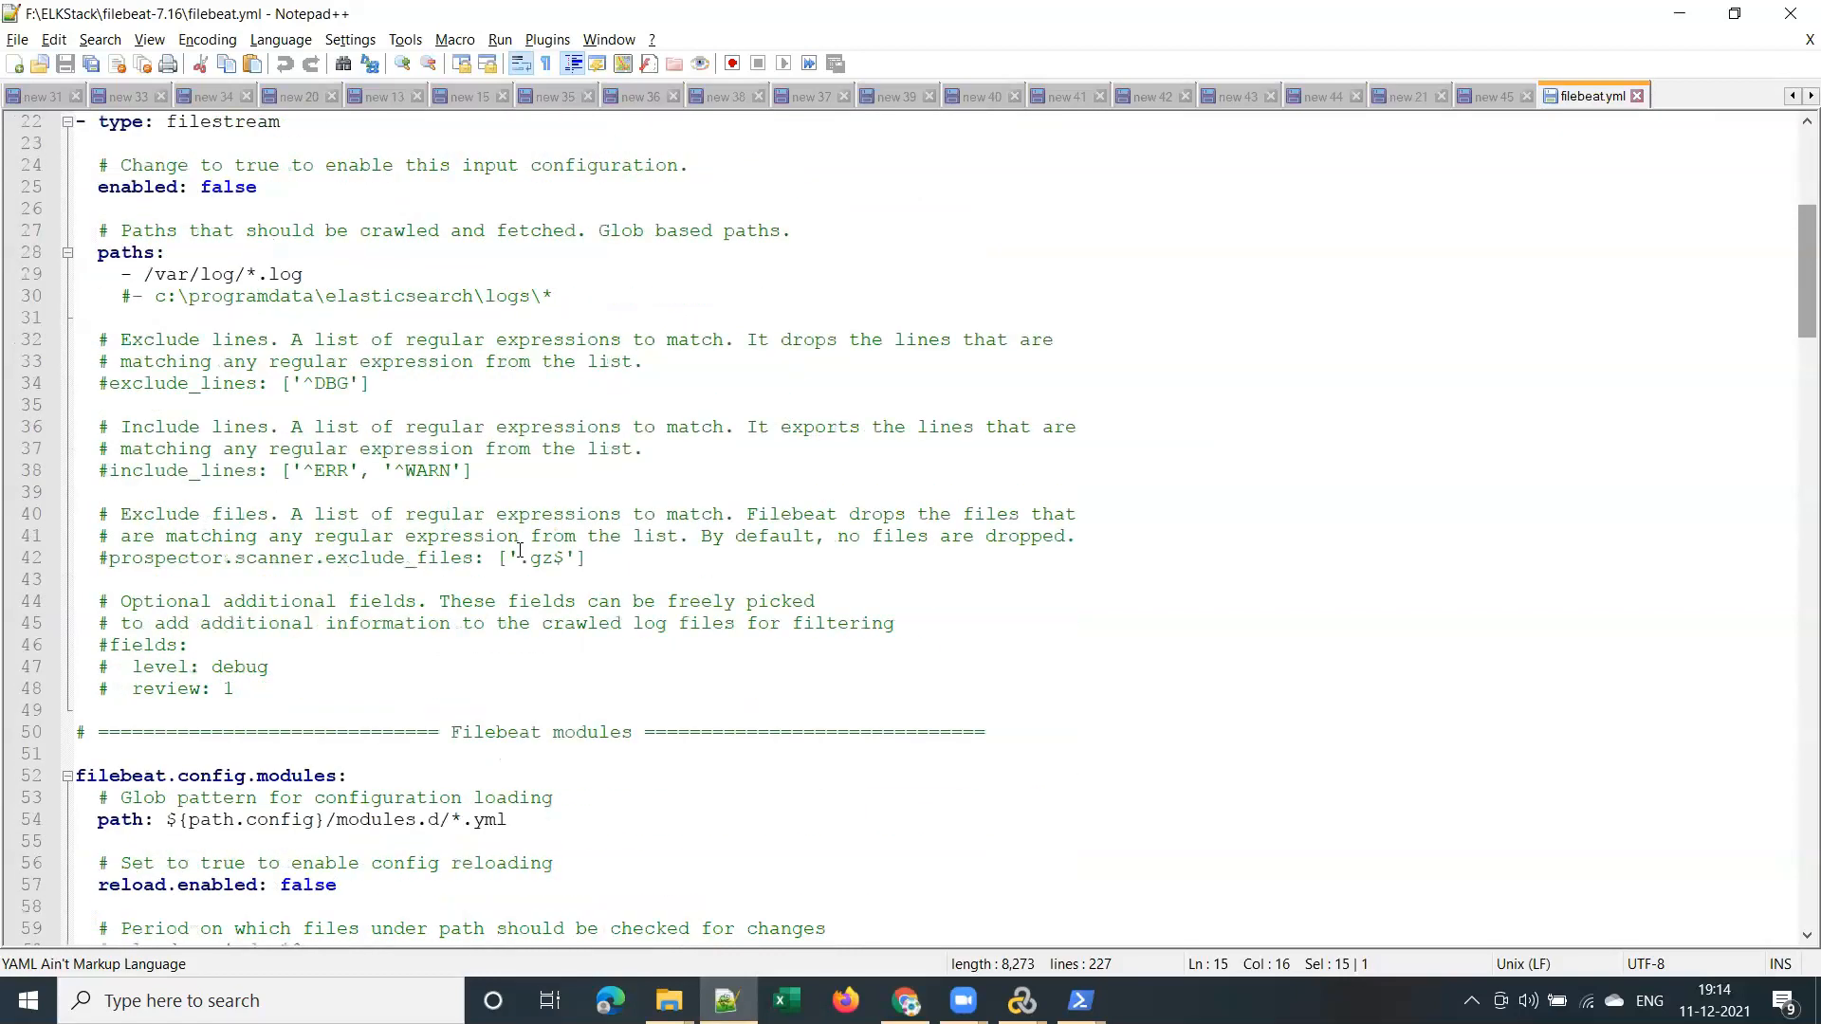
scroll(519, 550, up, 1)
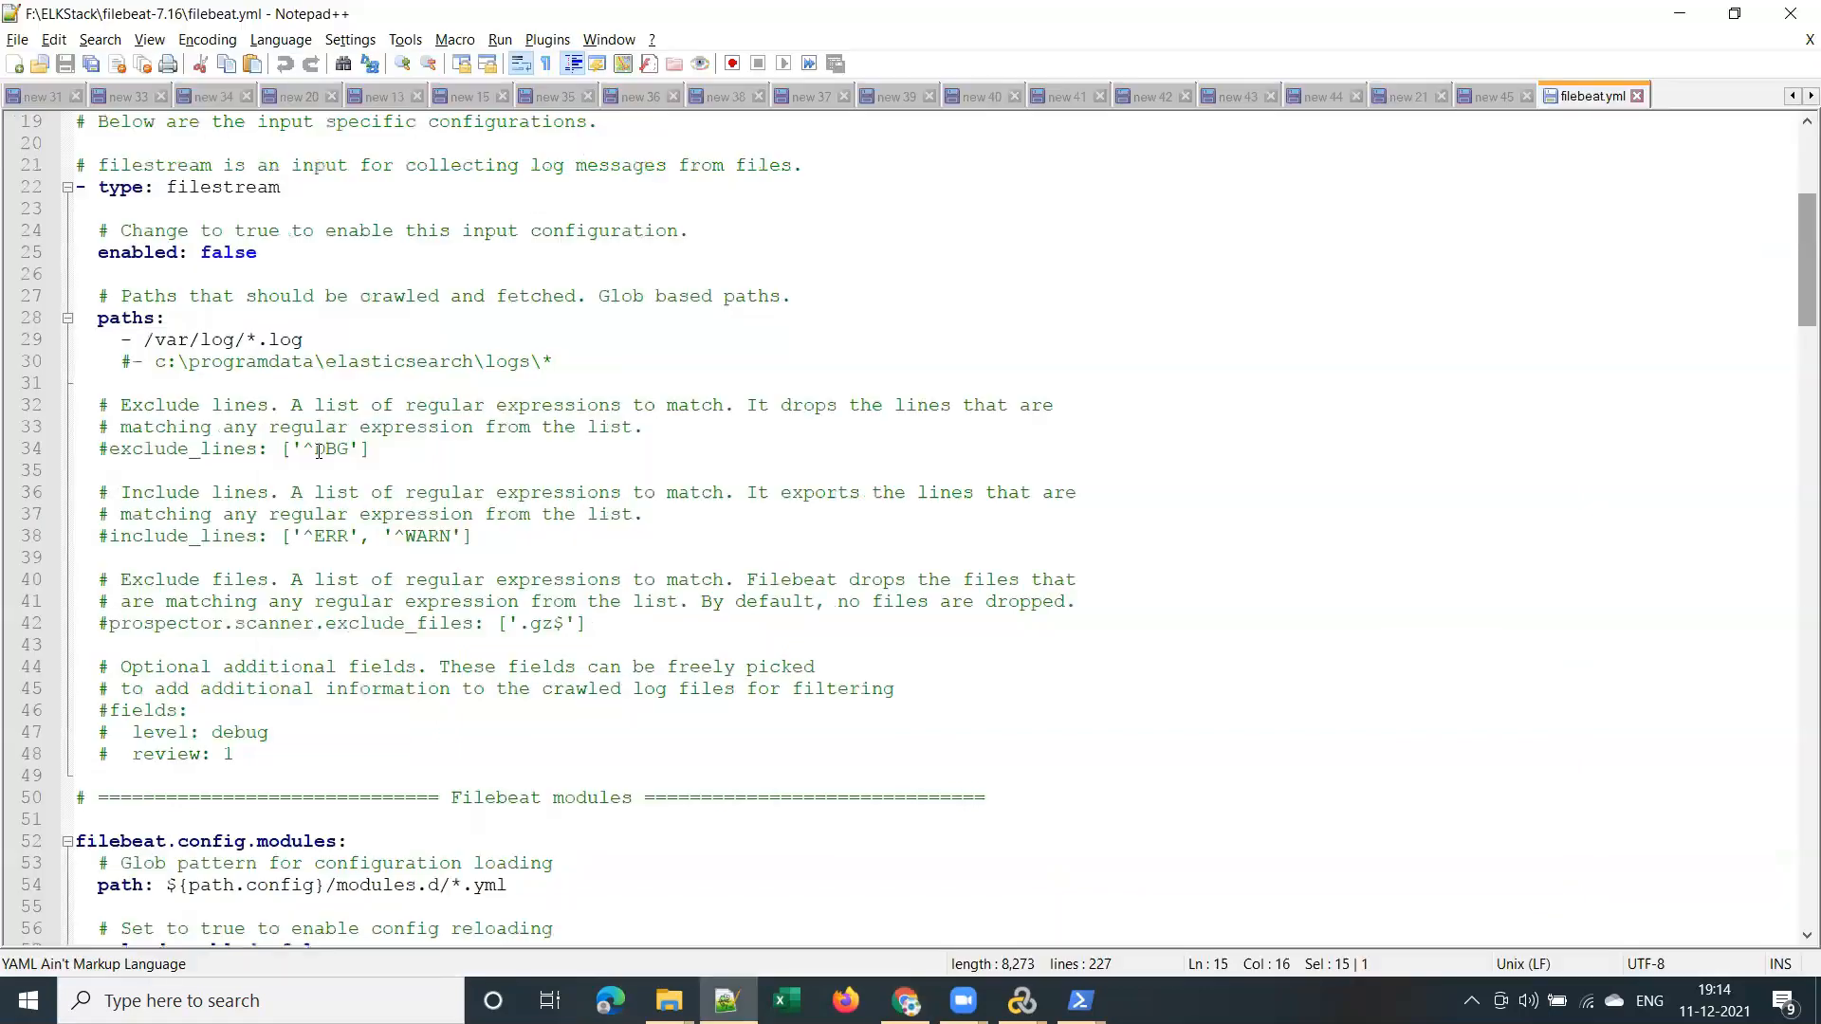
scroll(330, 395, up, 2)
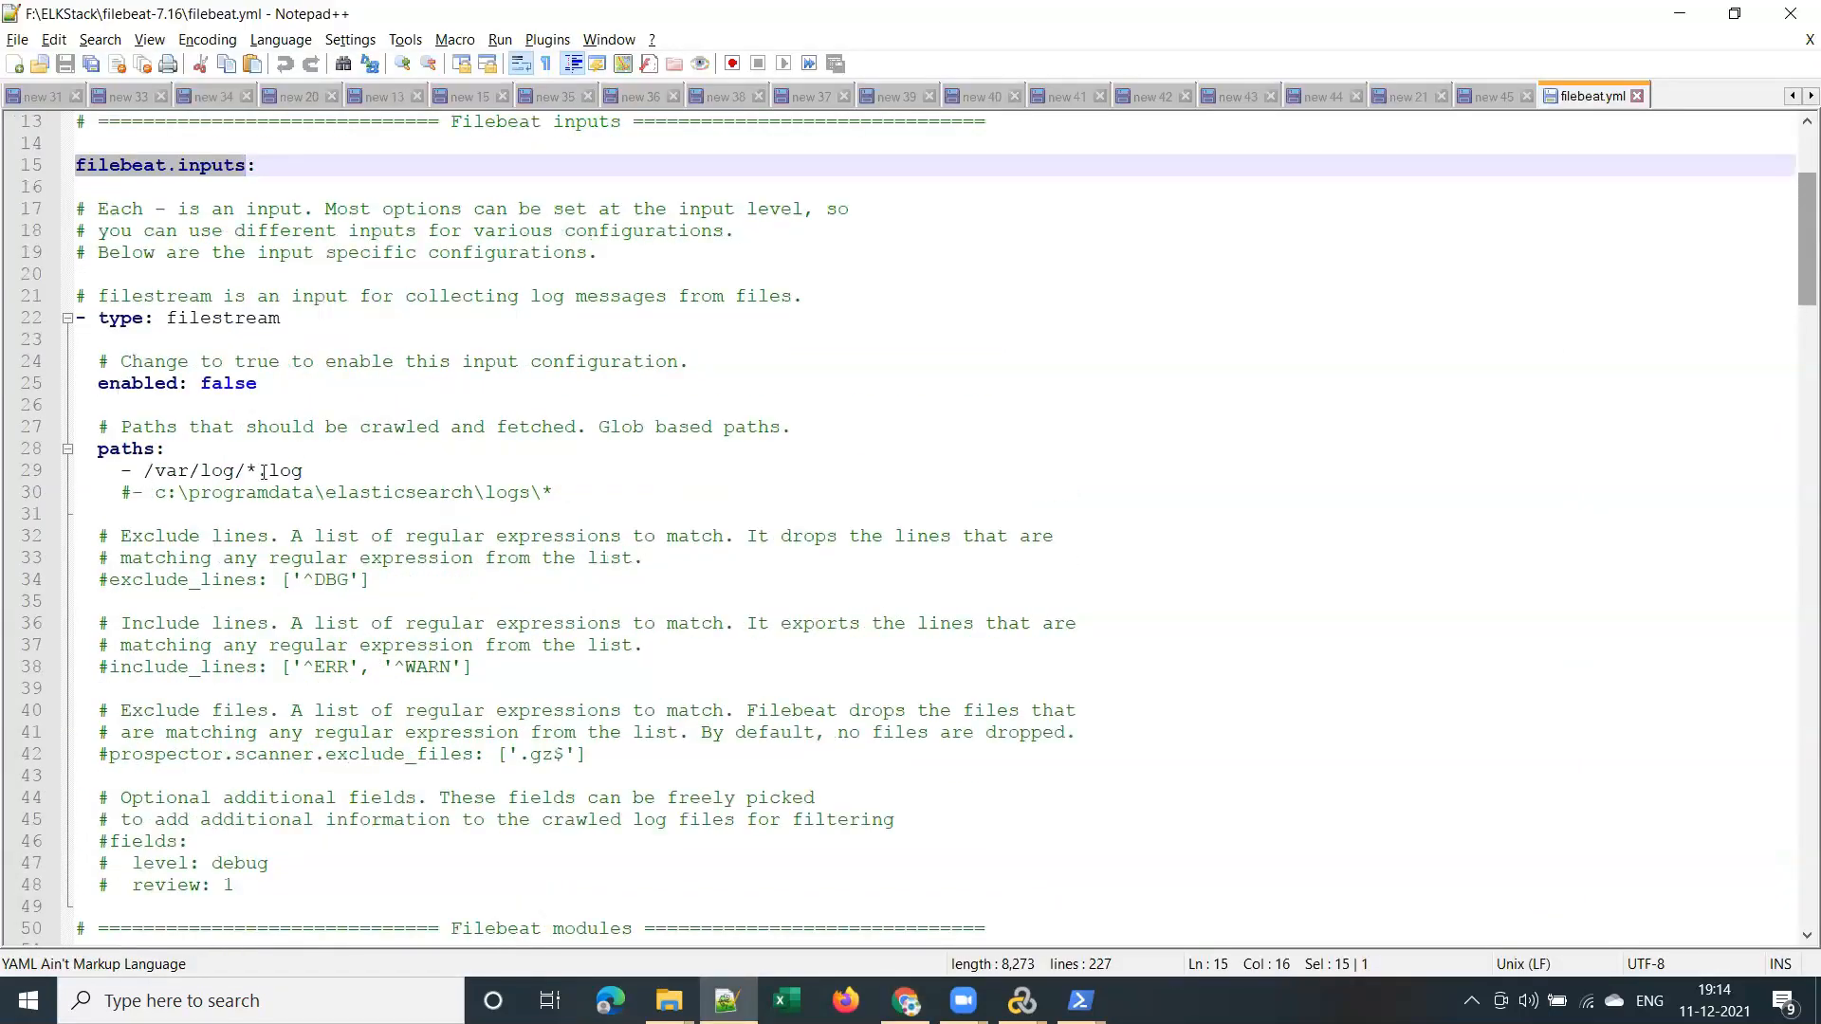
scroll(330, 622, down, 3)
scroll(330, 622, up, 5)
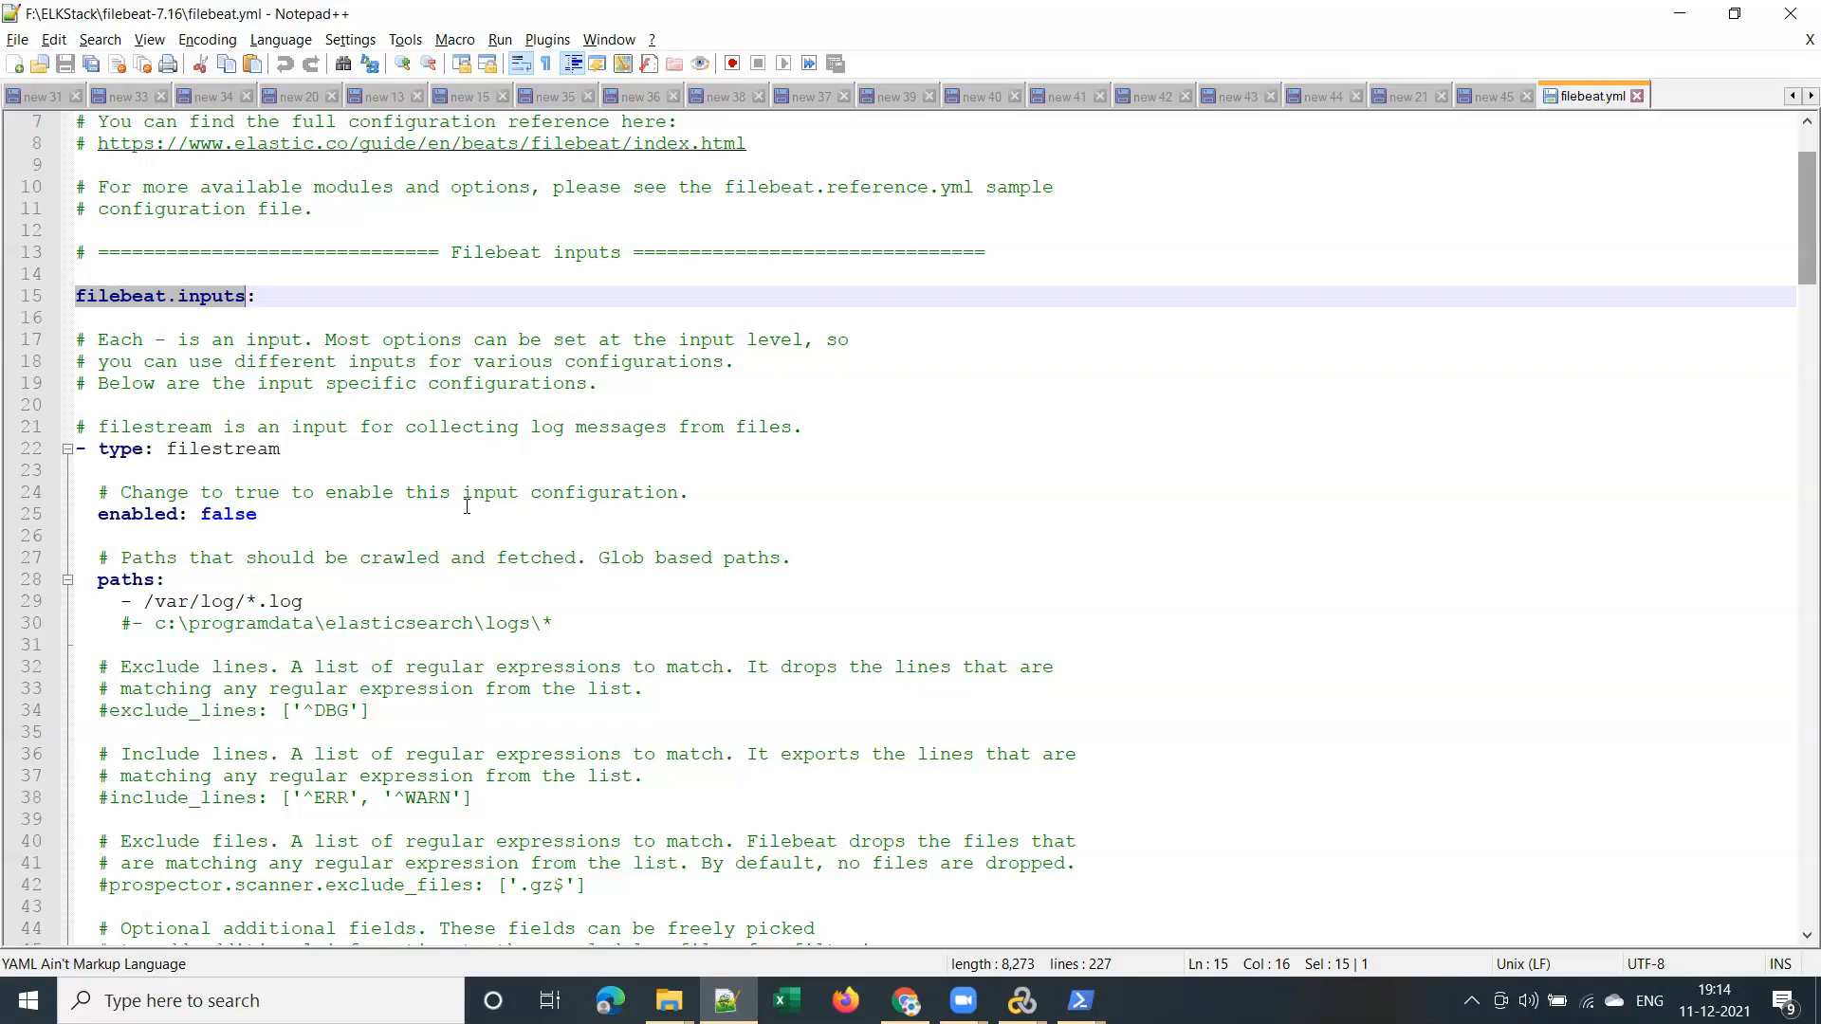
scroll(286, 481, down, 2)
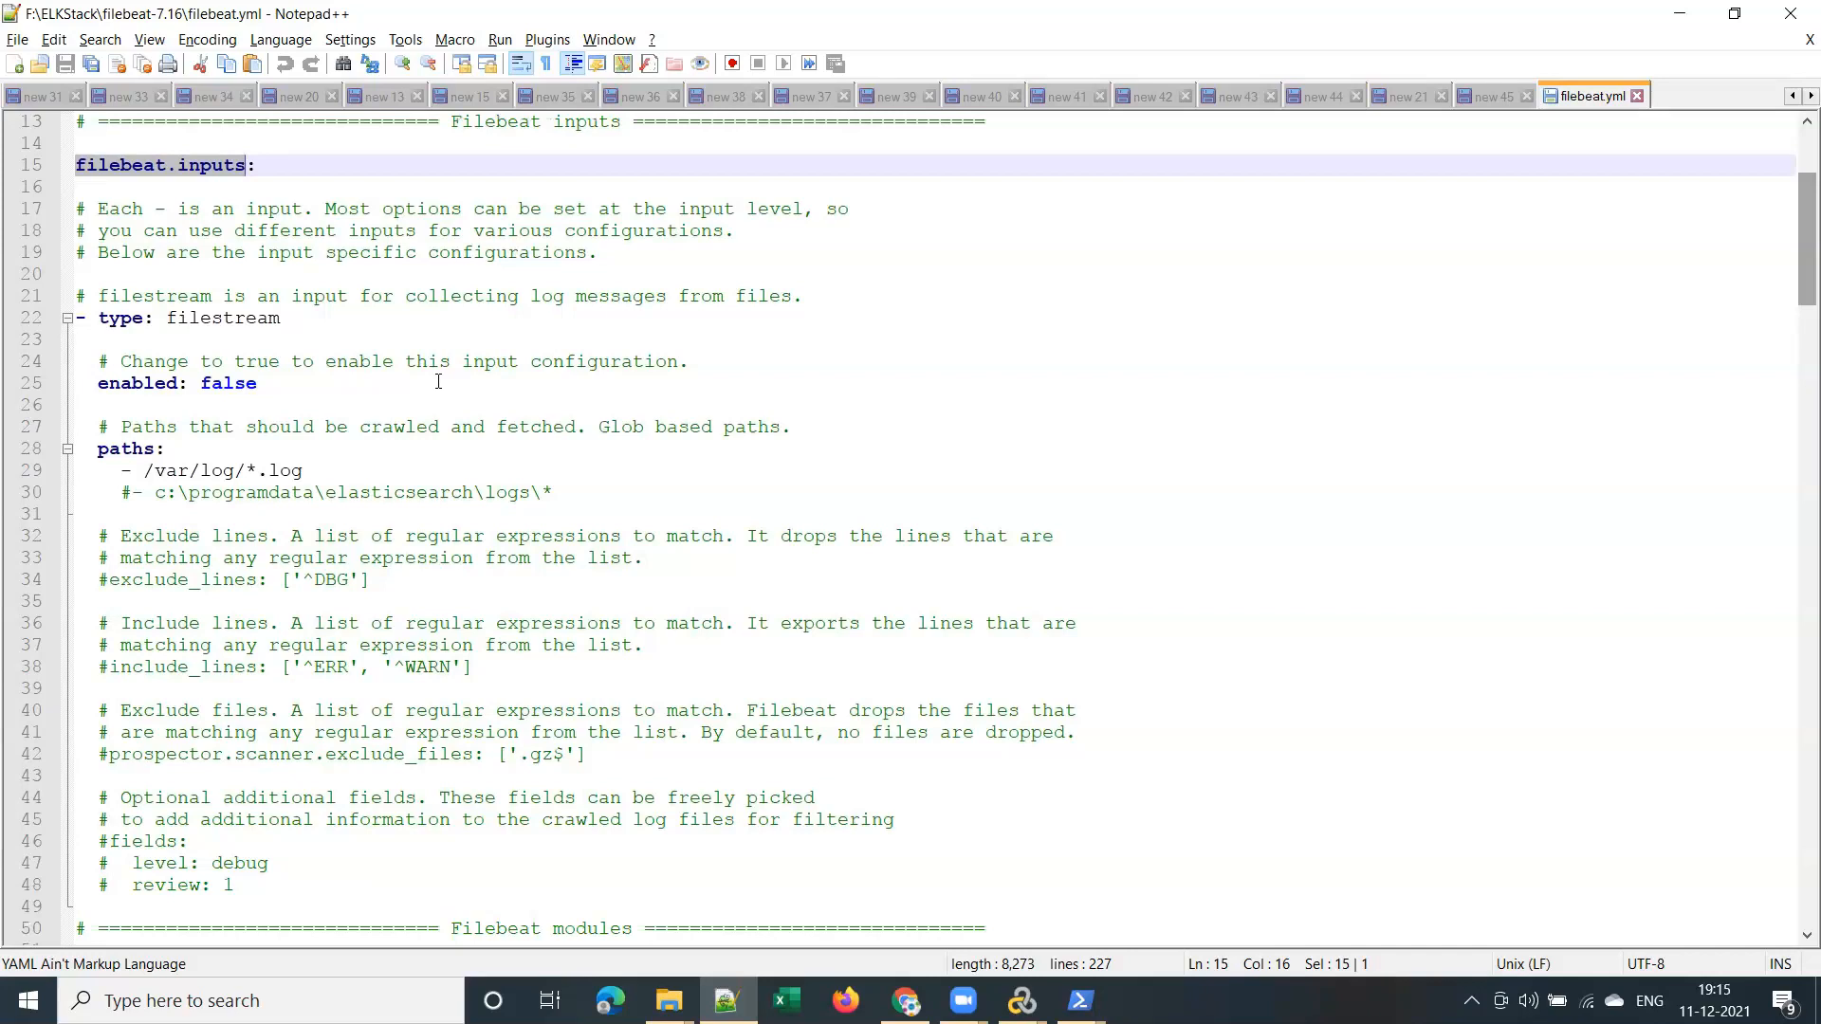
scroll(439, 382, down, 3)
Copy the slide's log input block, from "- type: log" to "multiline.match: after", into filebeat.yml at empty line 49 above the Filebeat modules heading
click(127, 704)
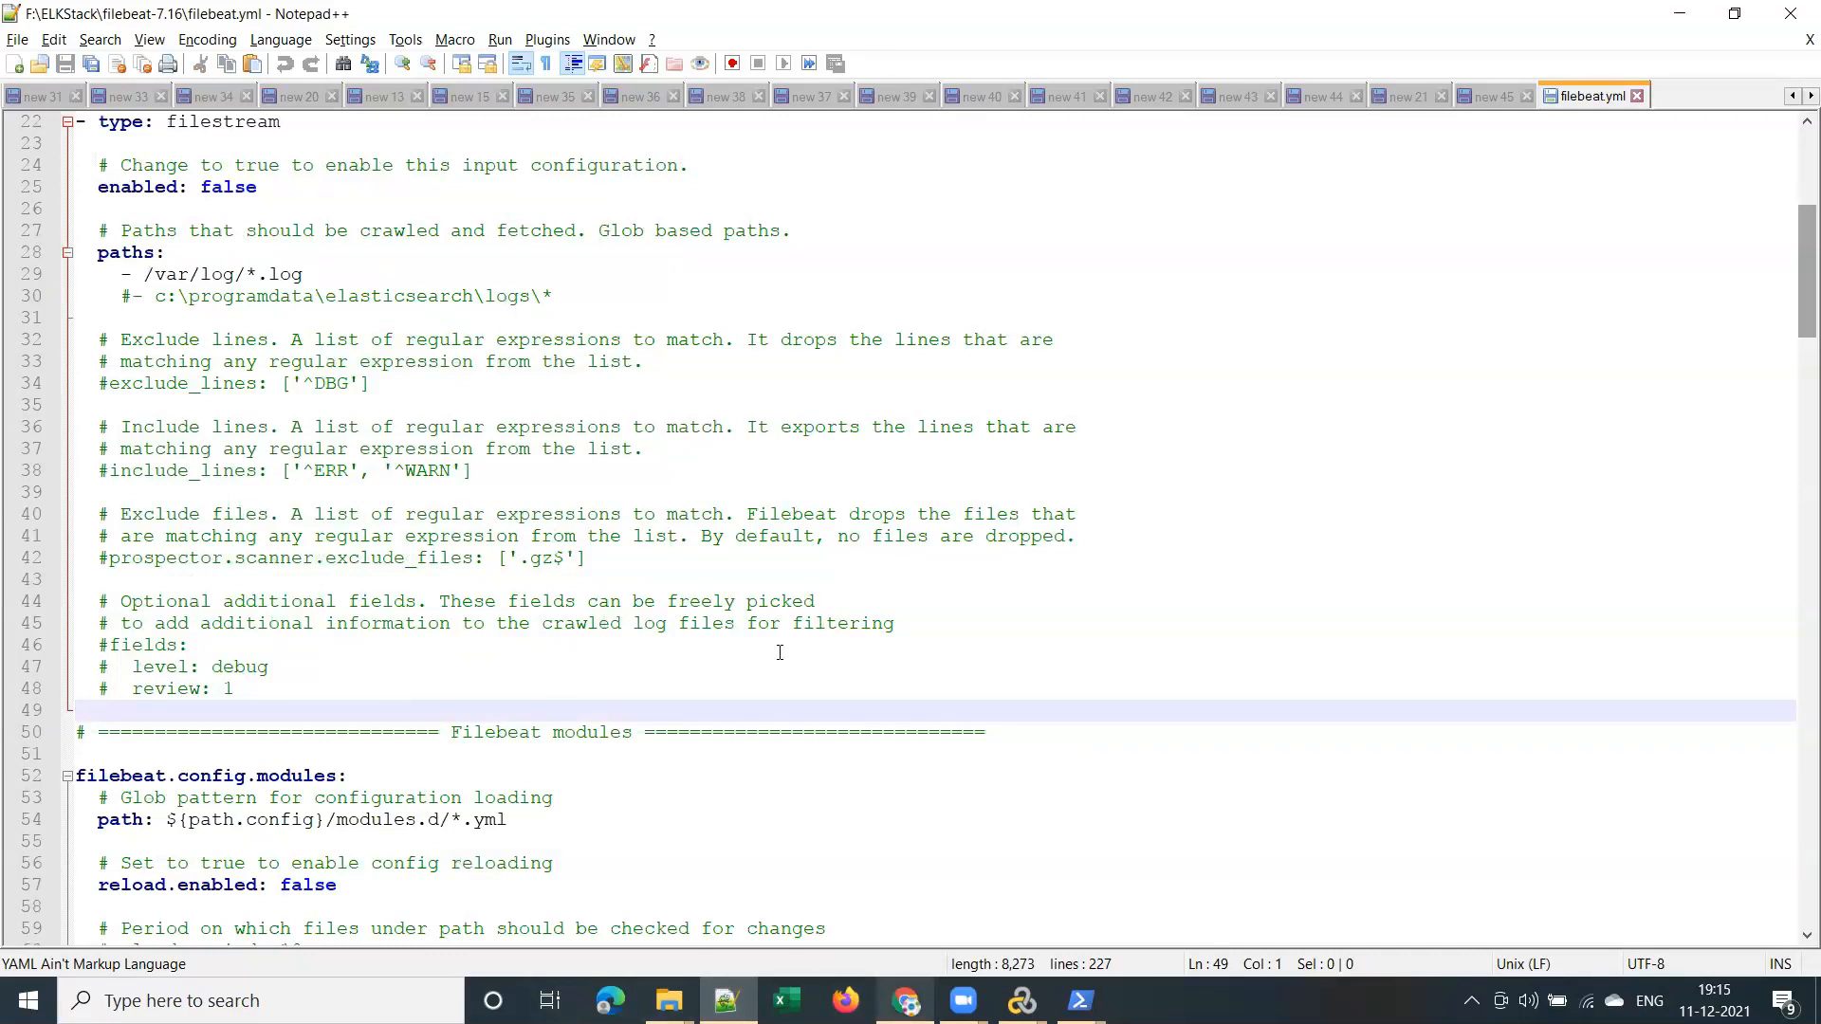
key(alt+Tab)
drag(520, 394, 784, 554)
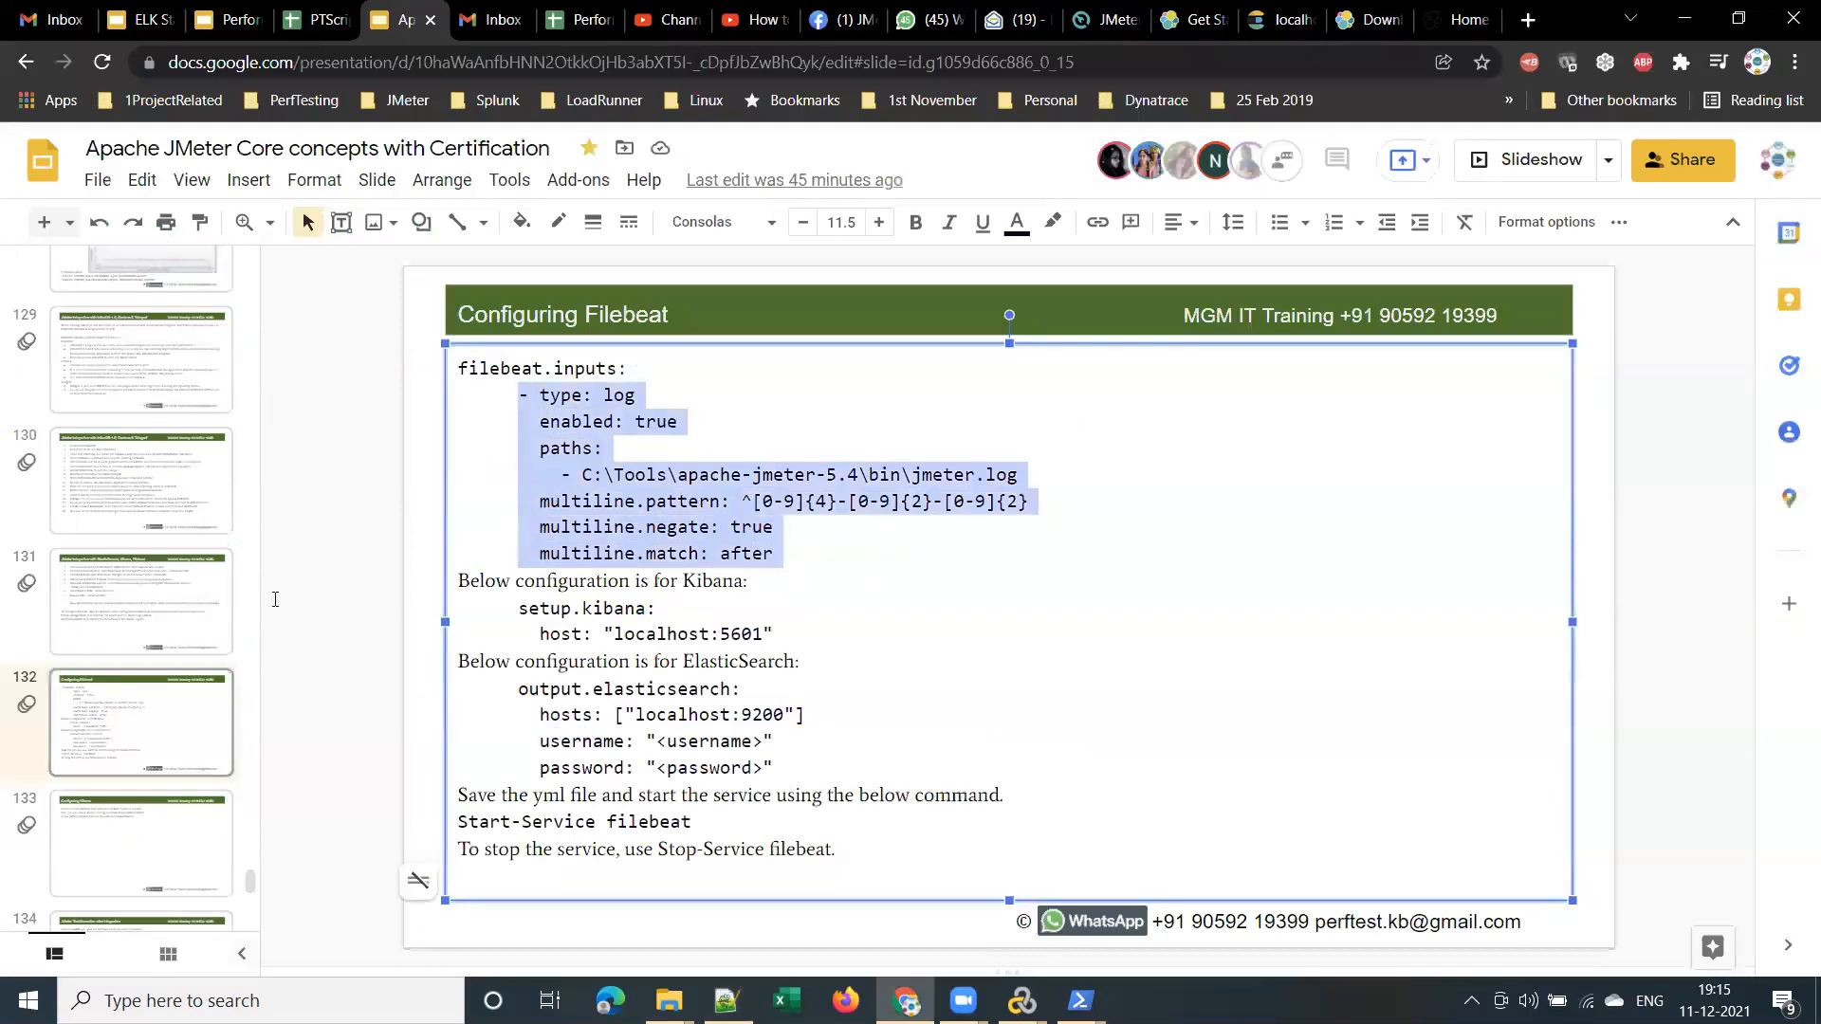
key(ctrl+c)
key(alt+Tab)
key(ctrl+v)
scroll(590, 683, down, 2)
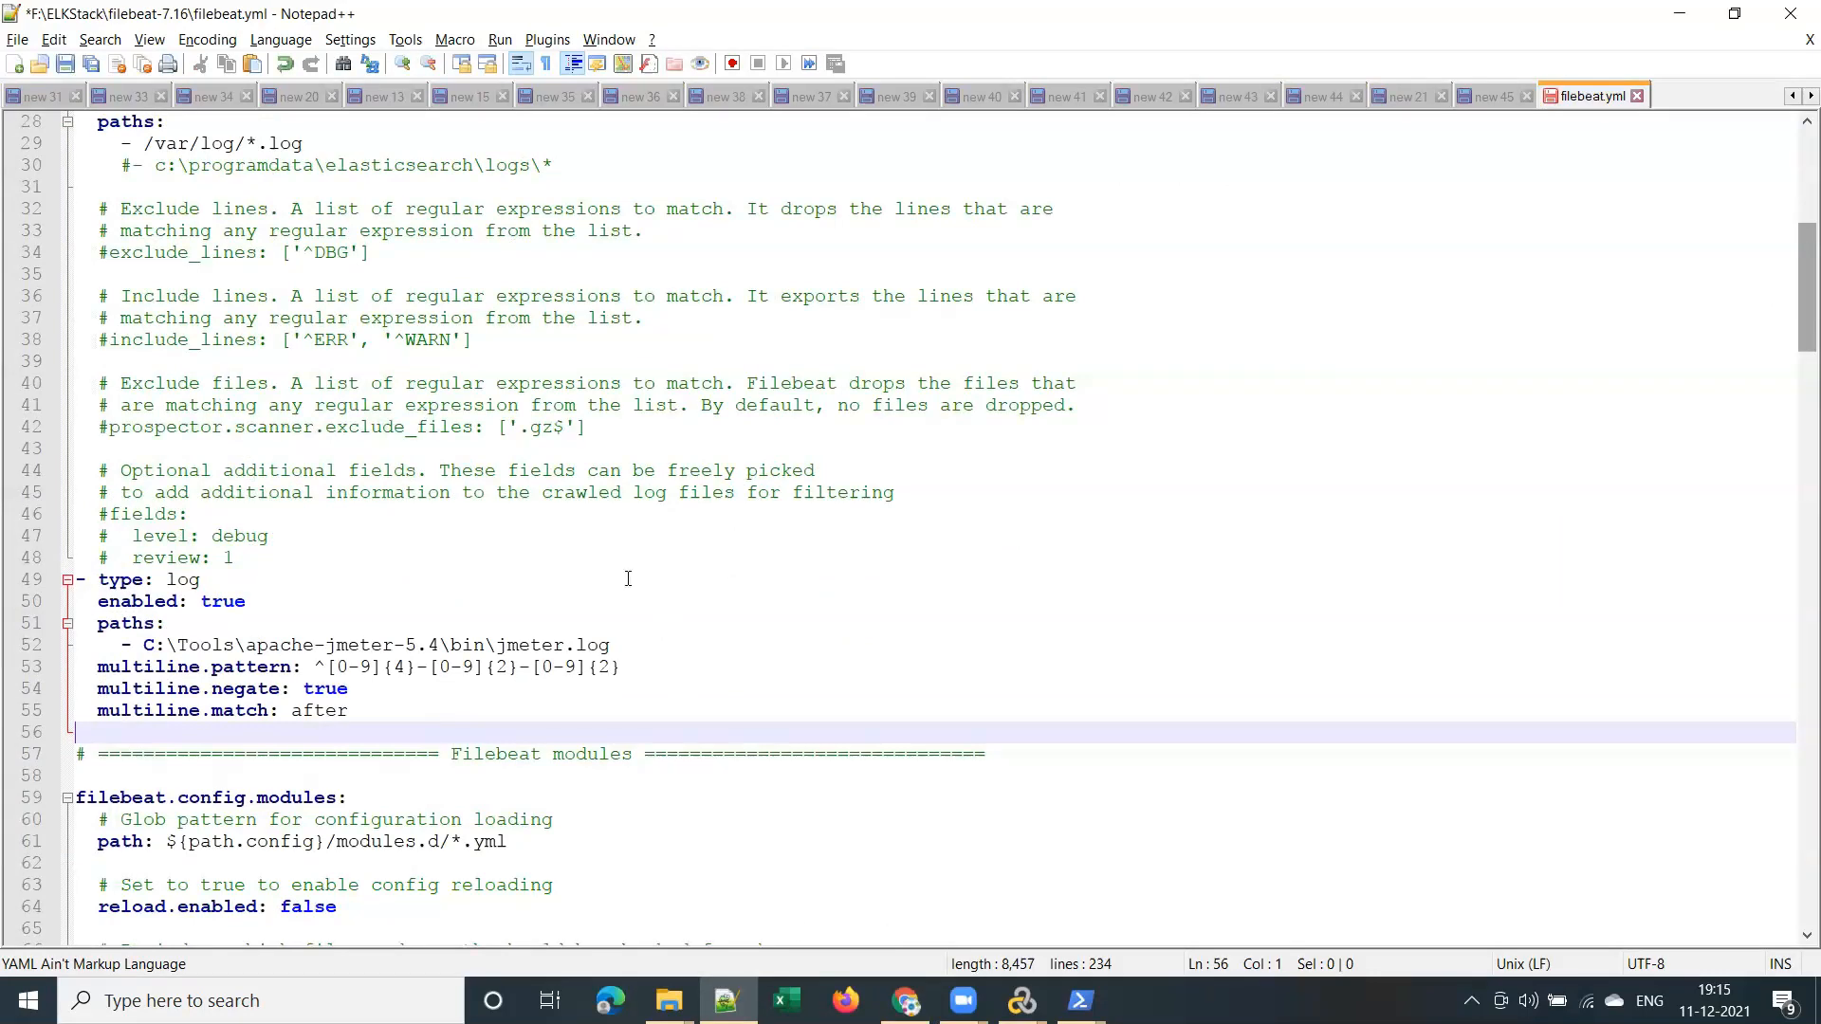
Copy "setup.kibana" from the slide and find that setting in filebeat.yml in Notepad++
key(alt+Tab)
drag(518, 610, 648, 609)
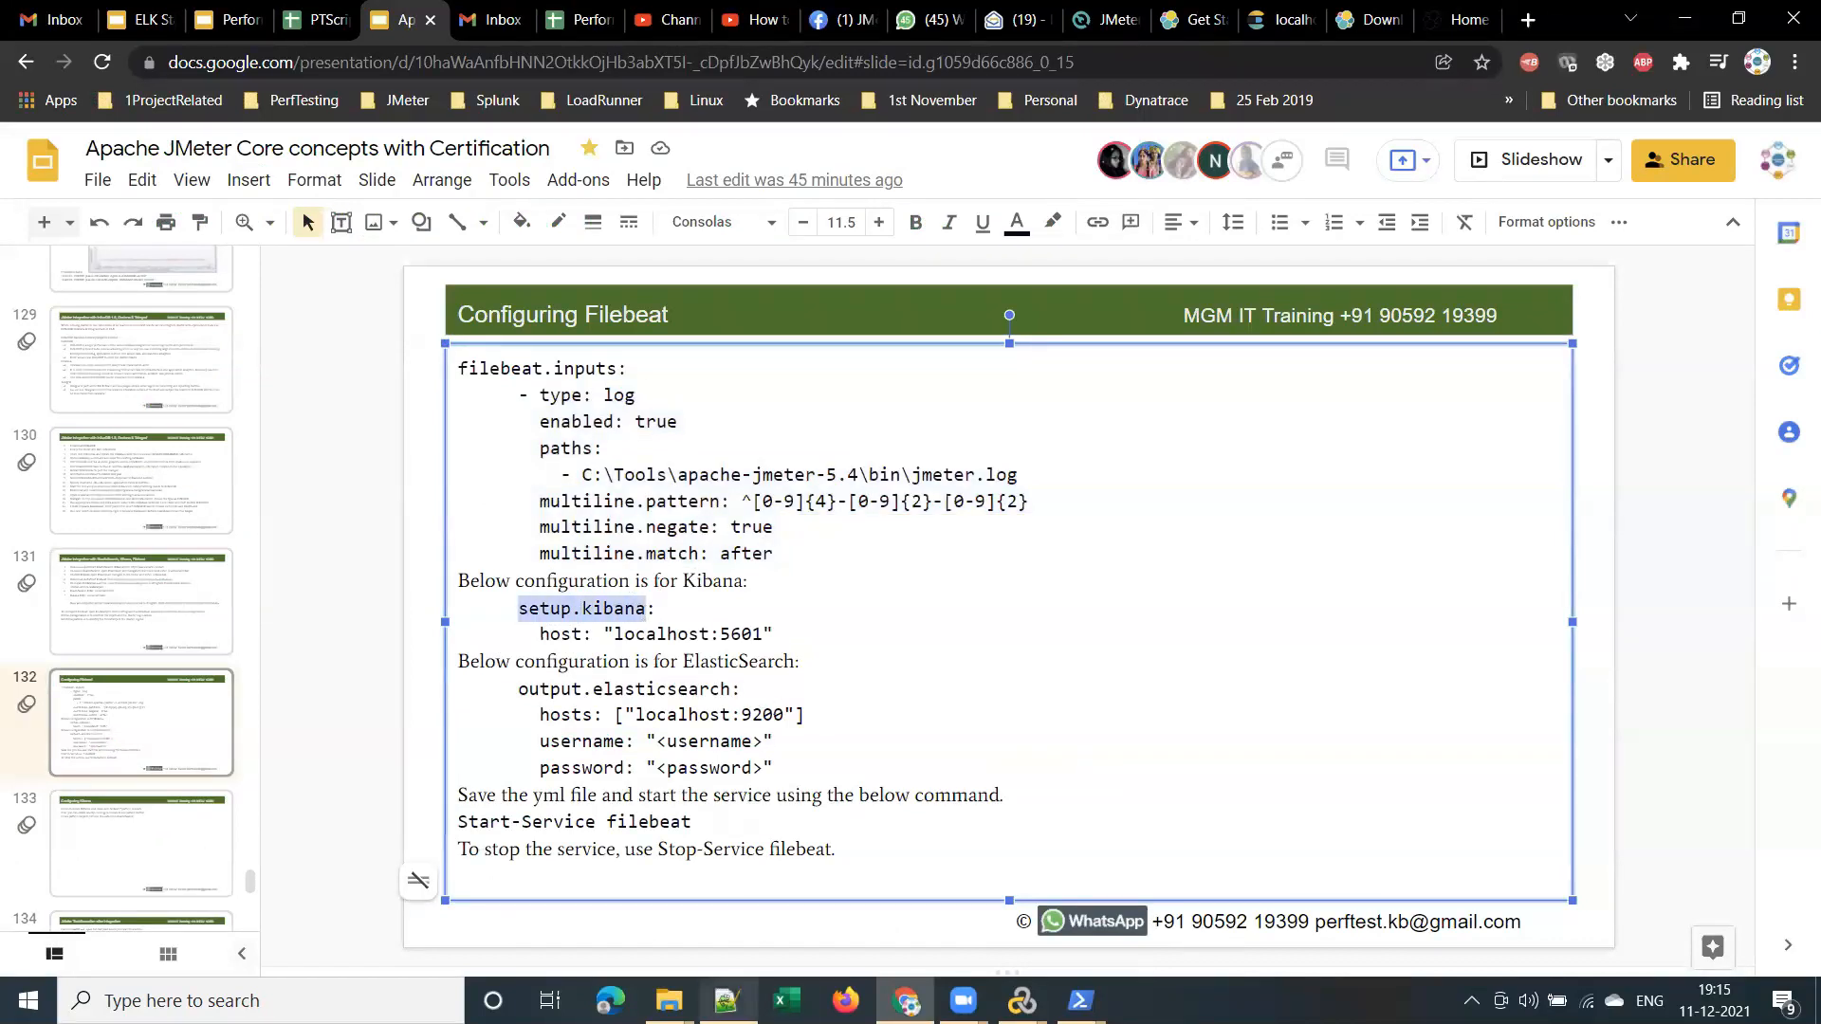
click(727, 1000)
key(ctrl+f)
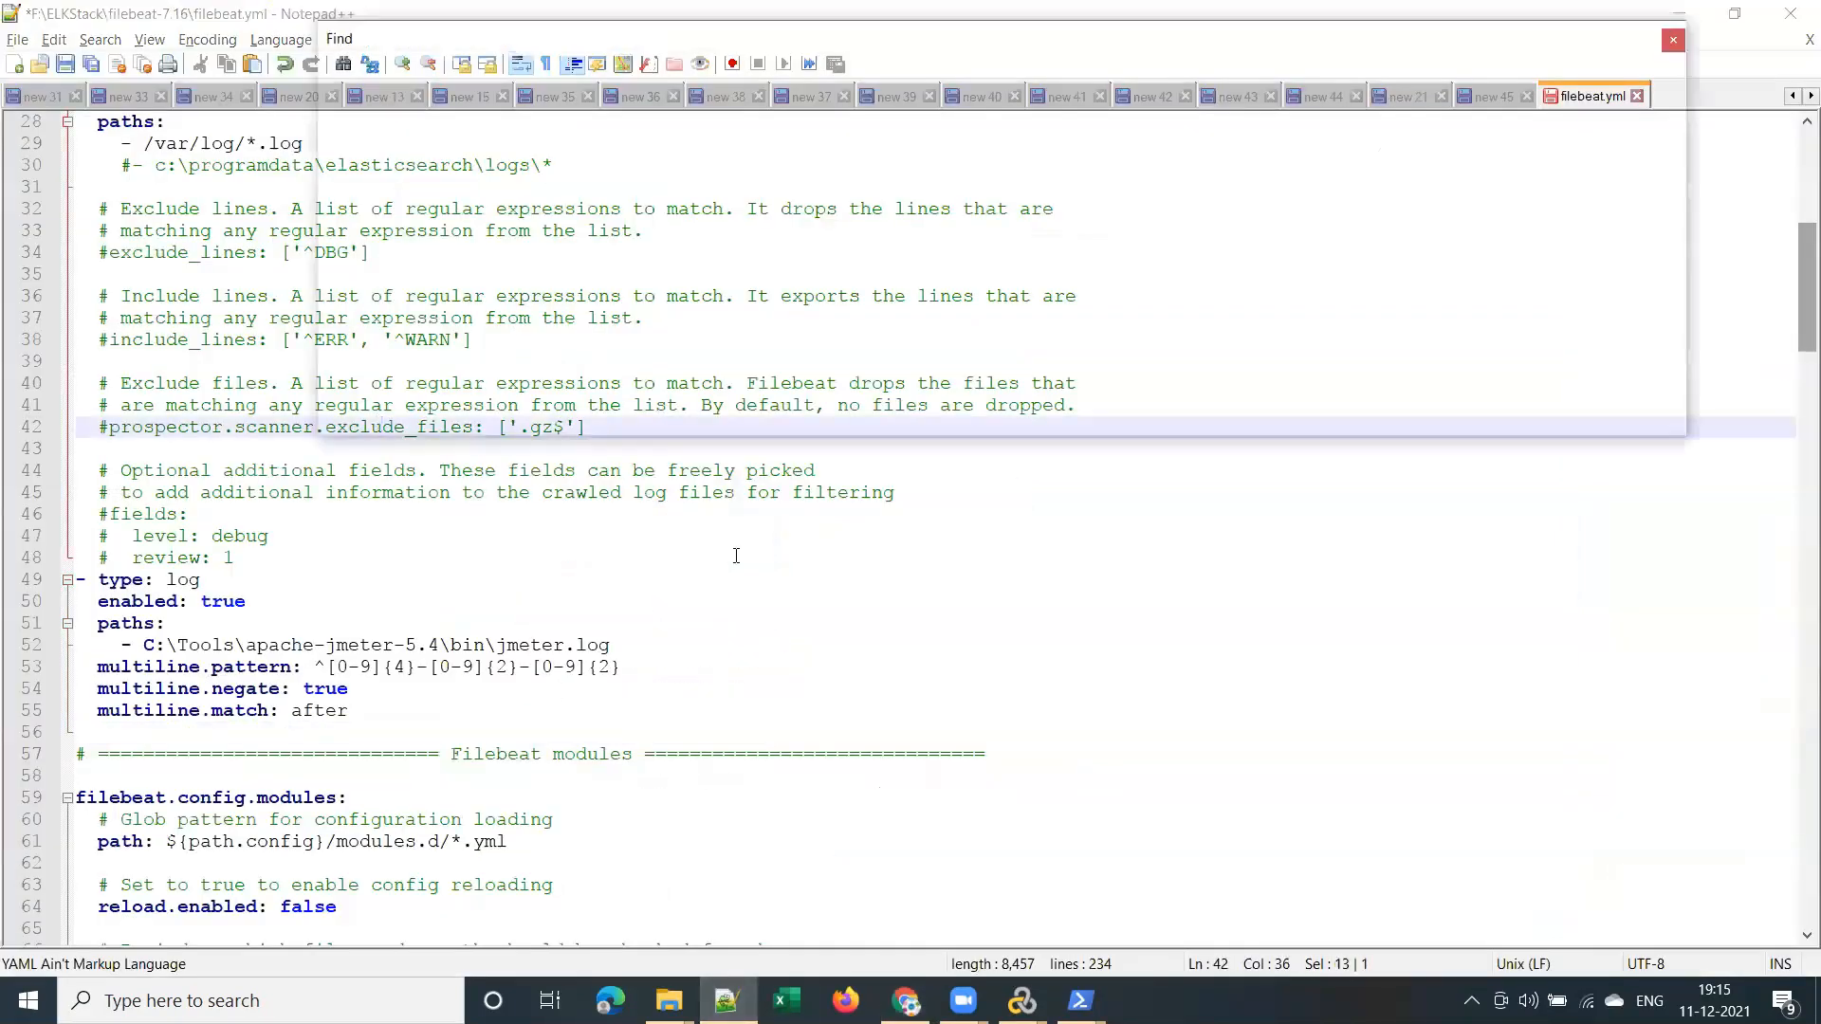
key(ctrl+v)
click(1607, 106)
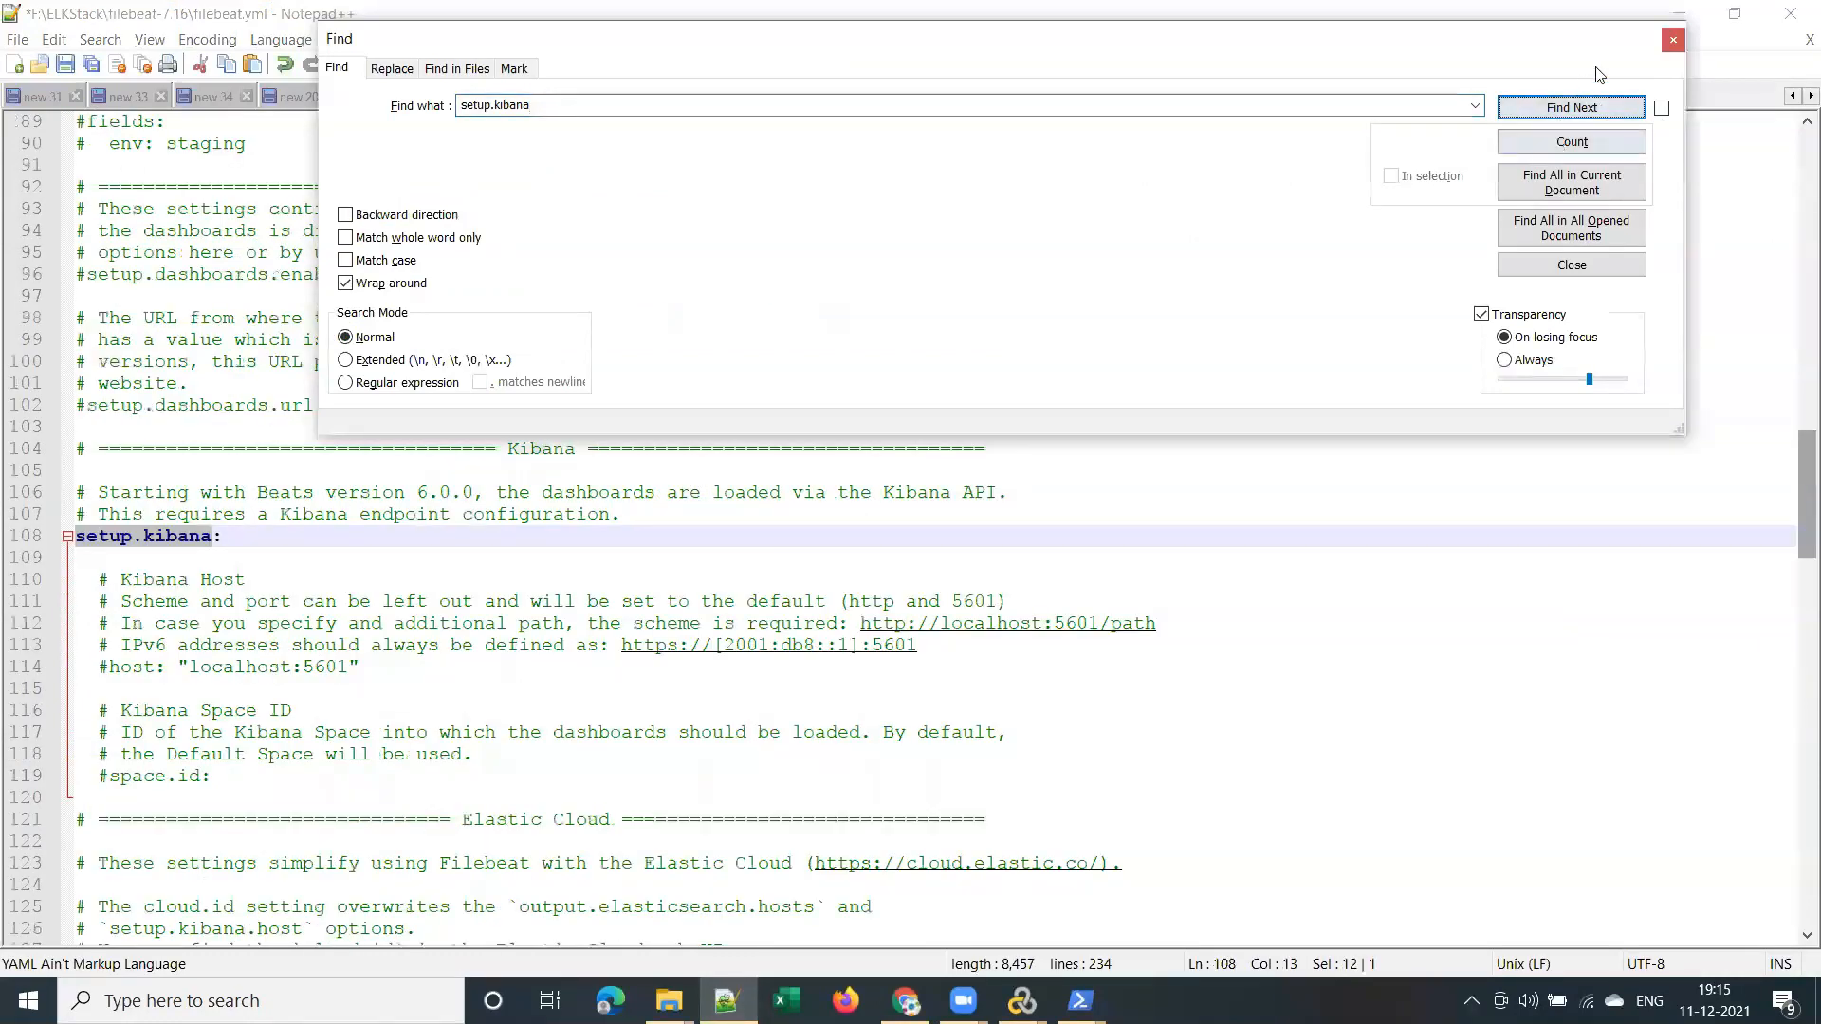
click(1672, 41)
scroll(326, 500, down, 3)
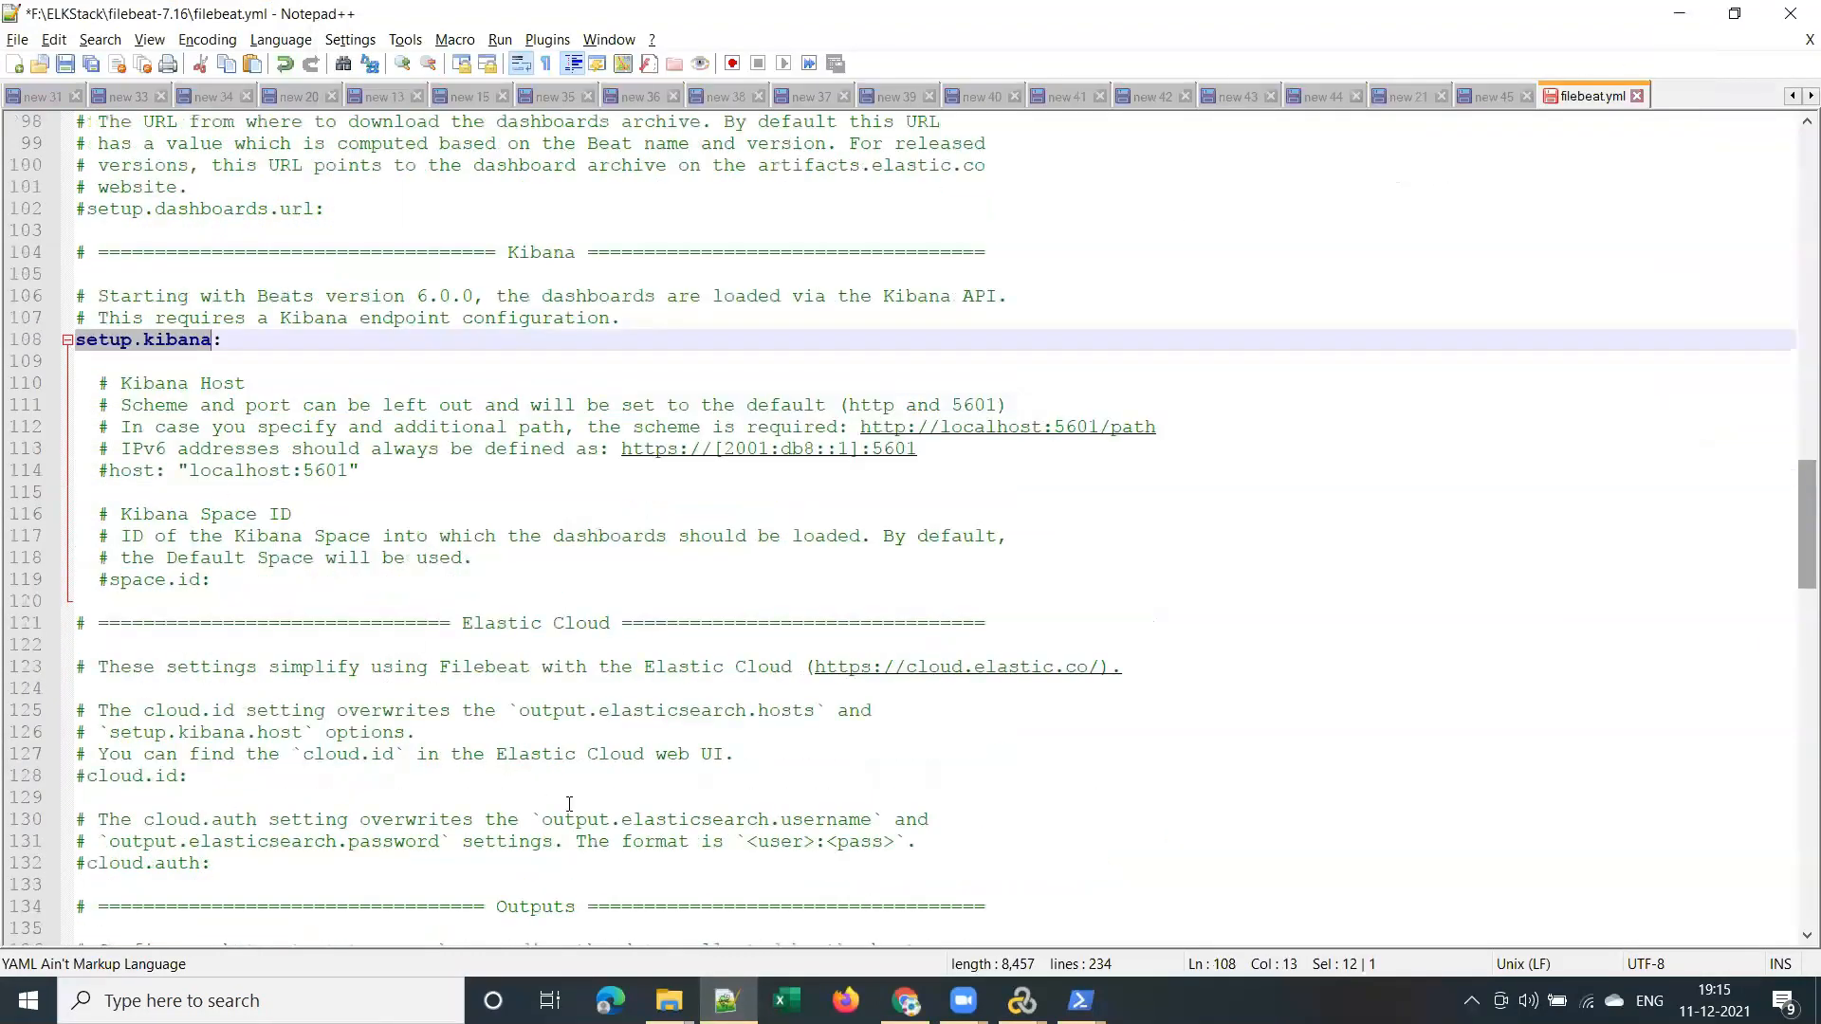
Check the slide's Kibana host line and uncomment host: "localhost:5601" under setup.kibana in filebeat.yml
key(alt+Tab)
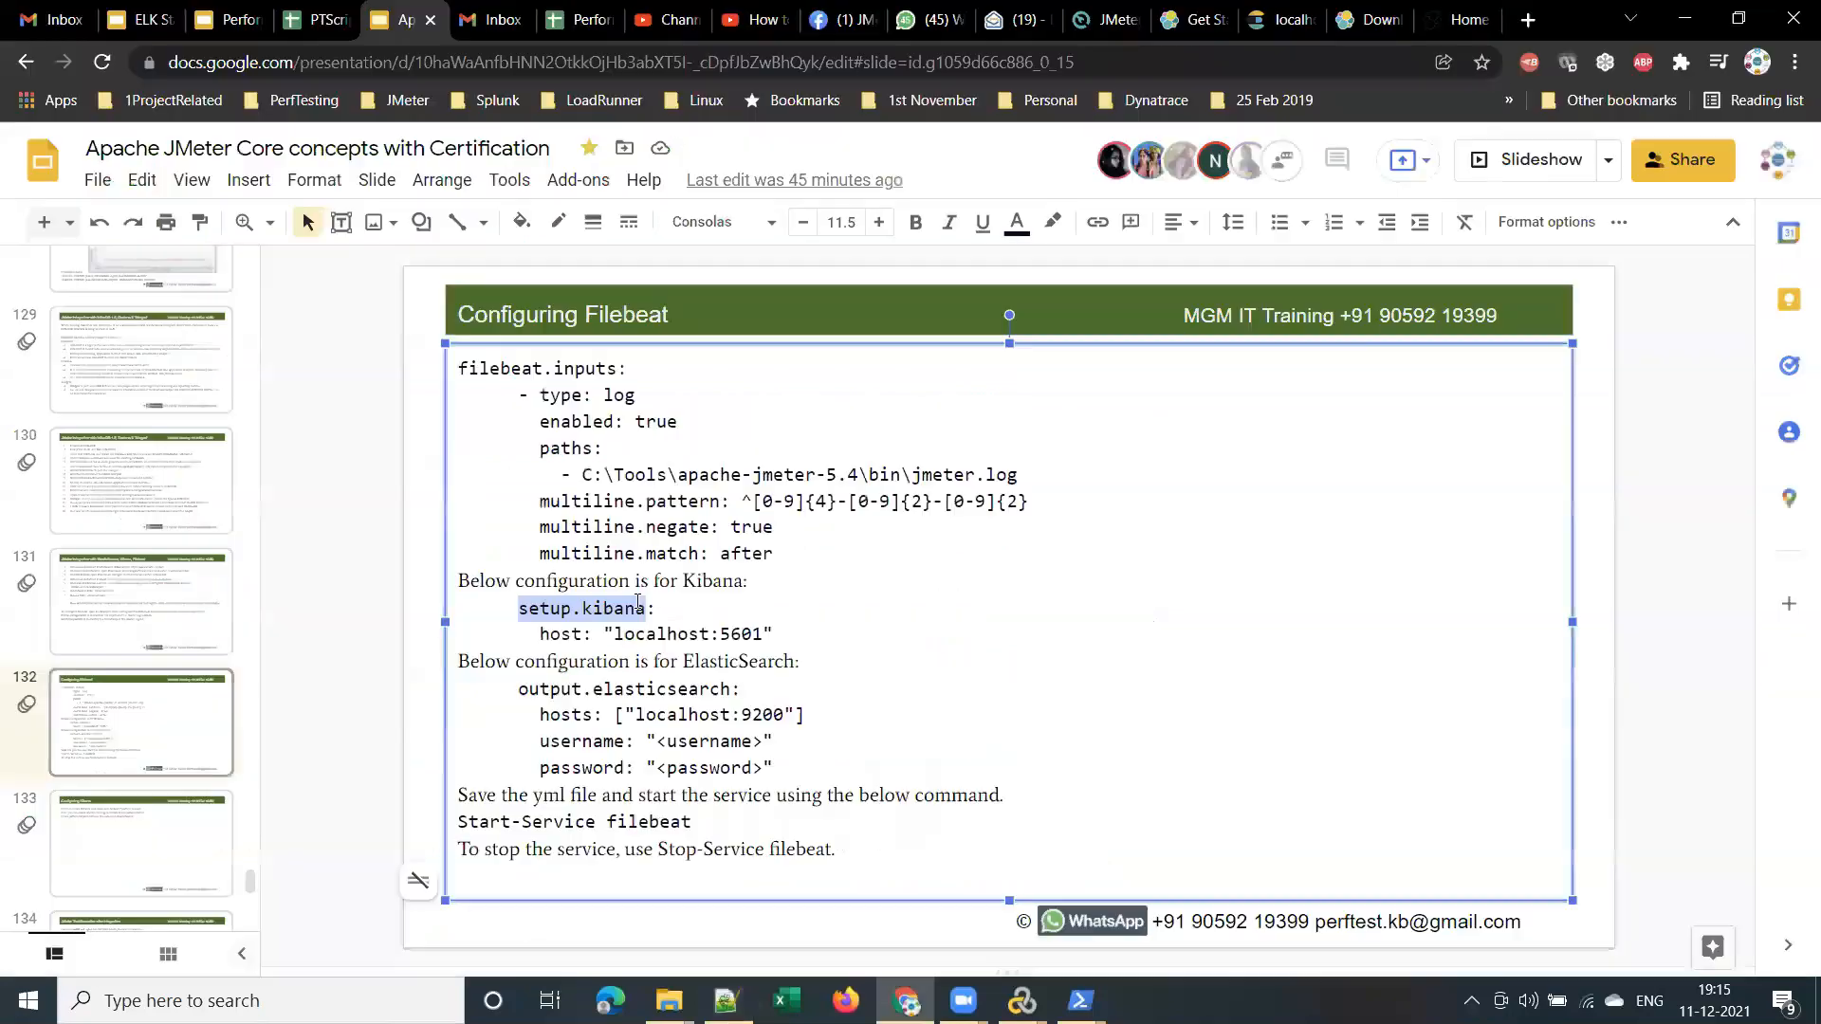
drag(537, 633, 780, 641)
key(alt+Tab)
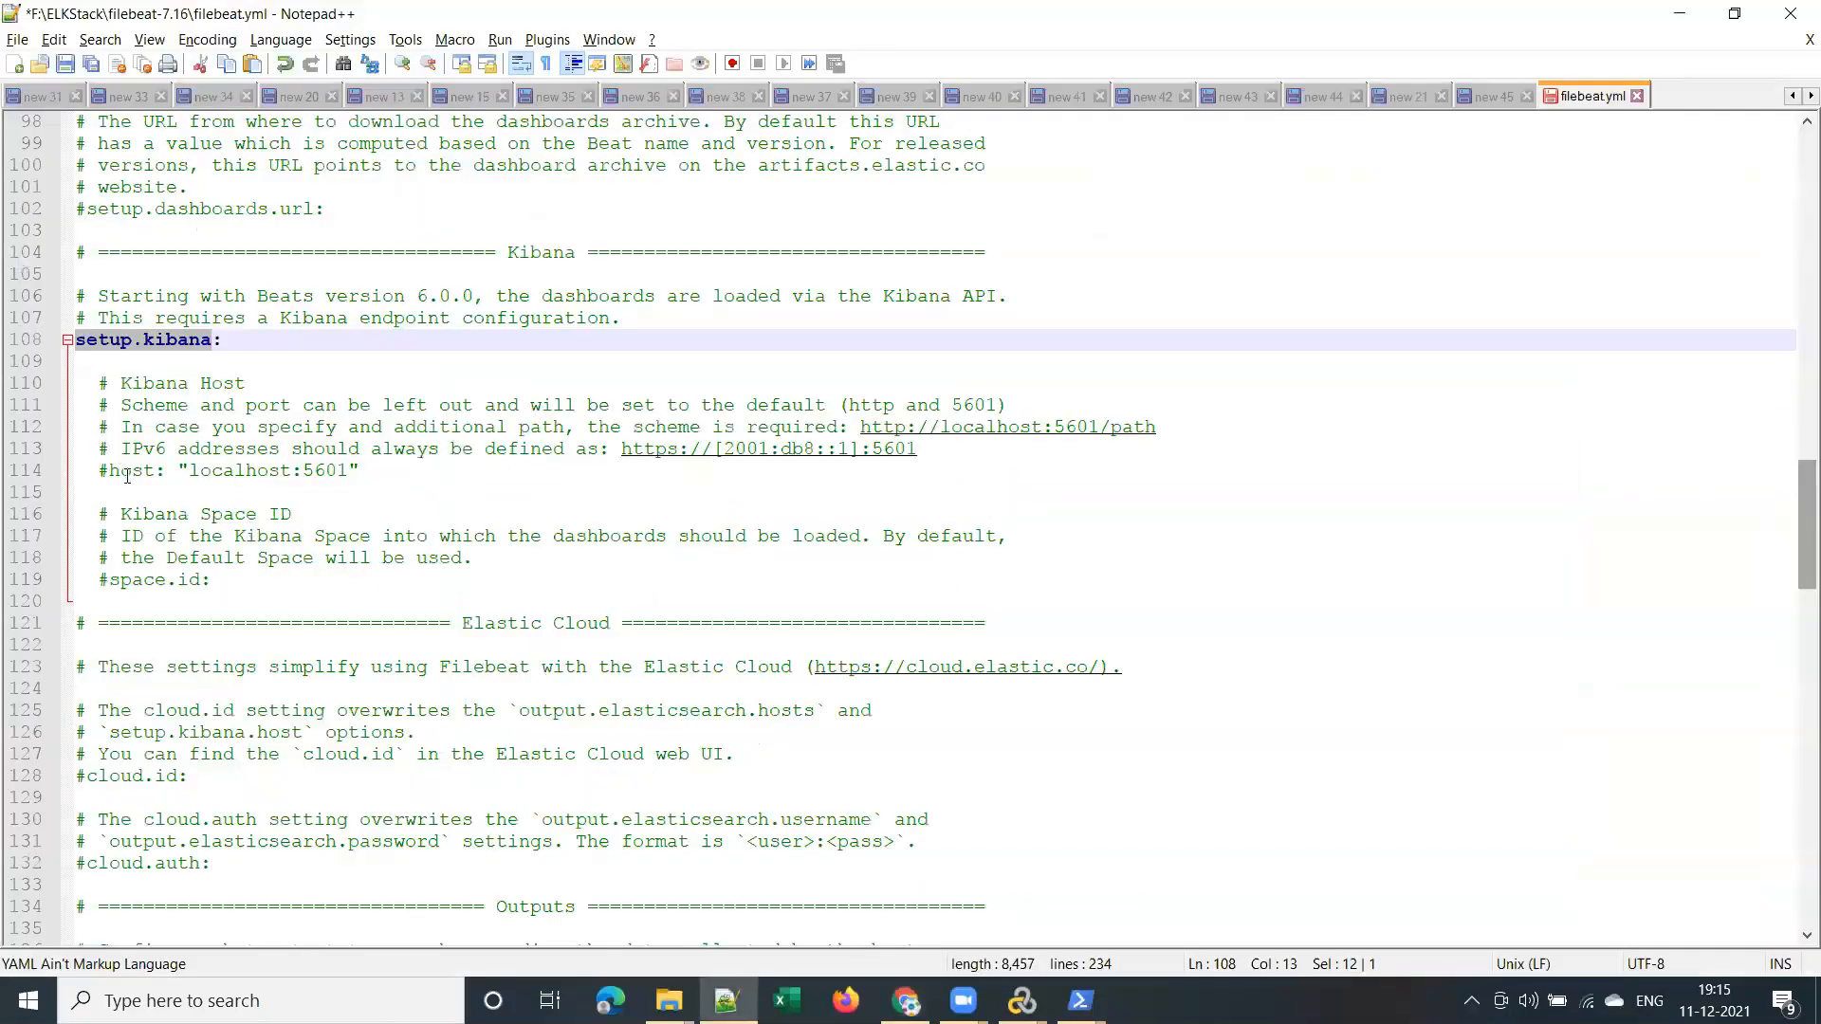
click(110, 471)
key(BackSpace)
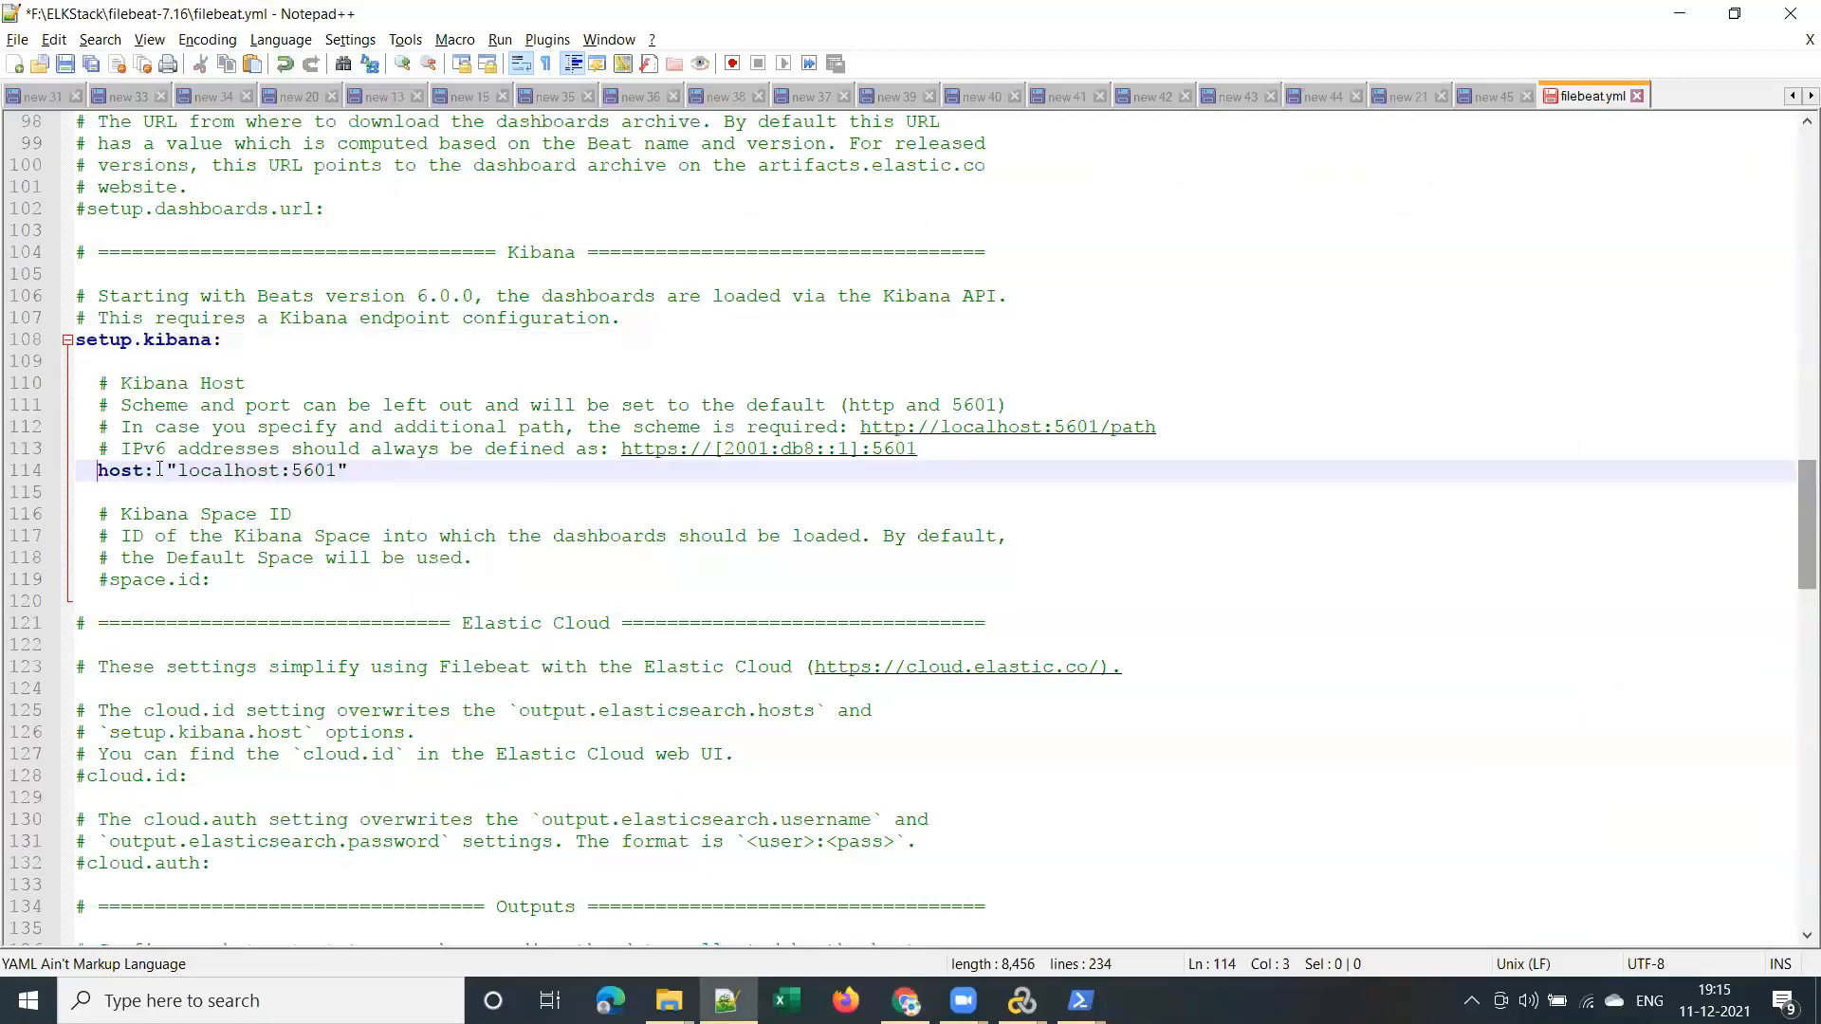
key(ctrl+s)
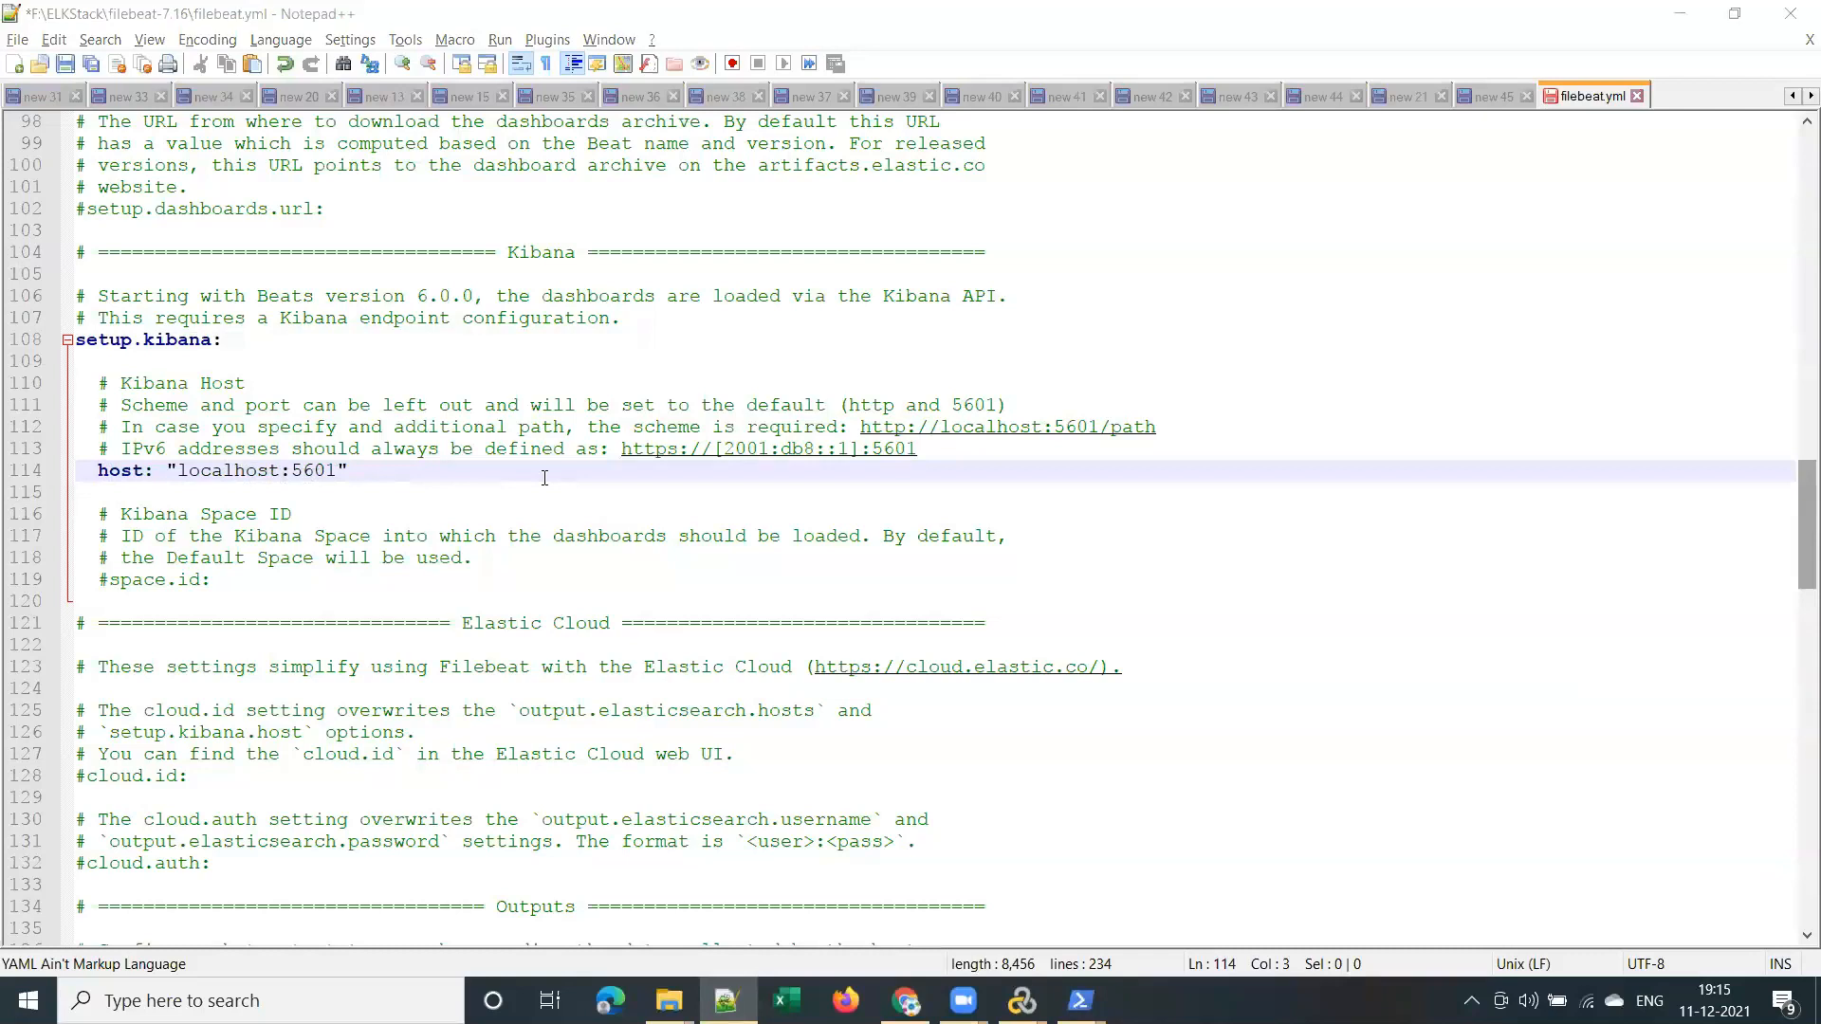
Copy "output.elasticsearch:" from the slide's ElasticSearch configuration and find that setting in filebeat.yml
key(alt+Tab)
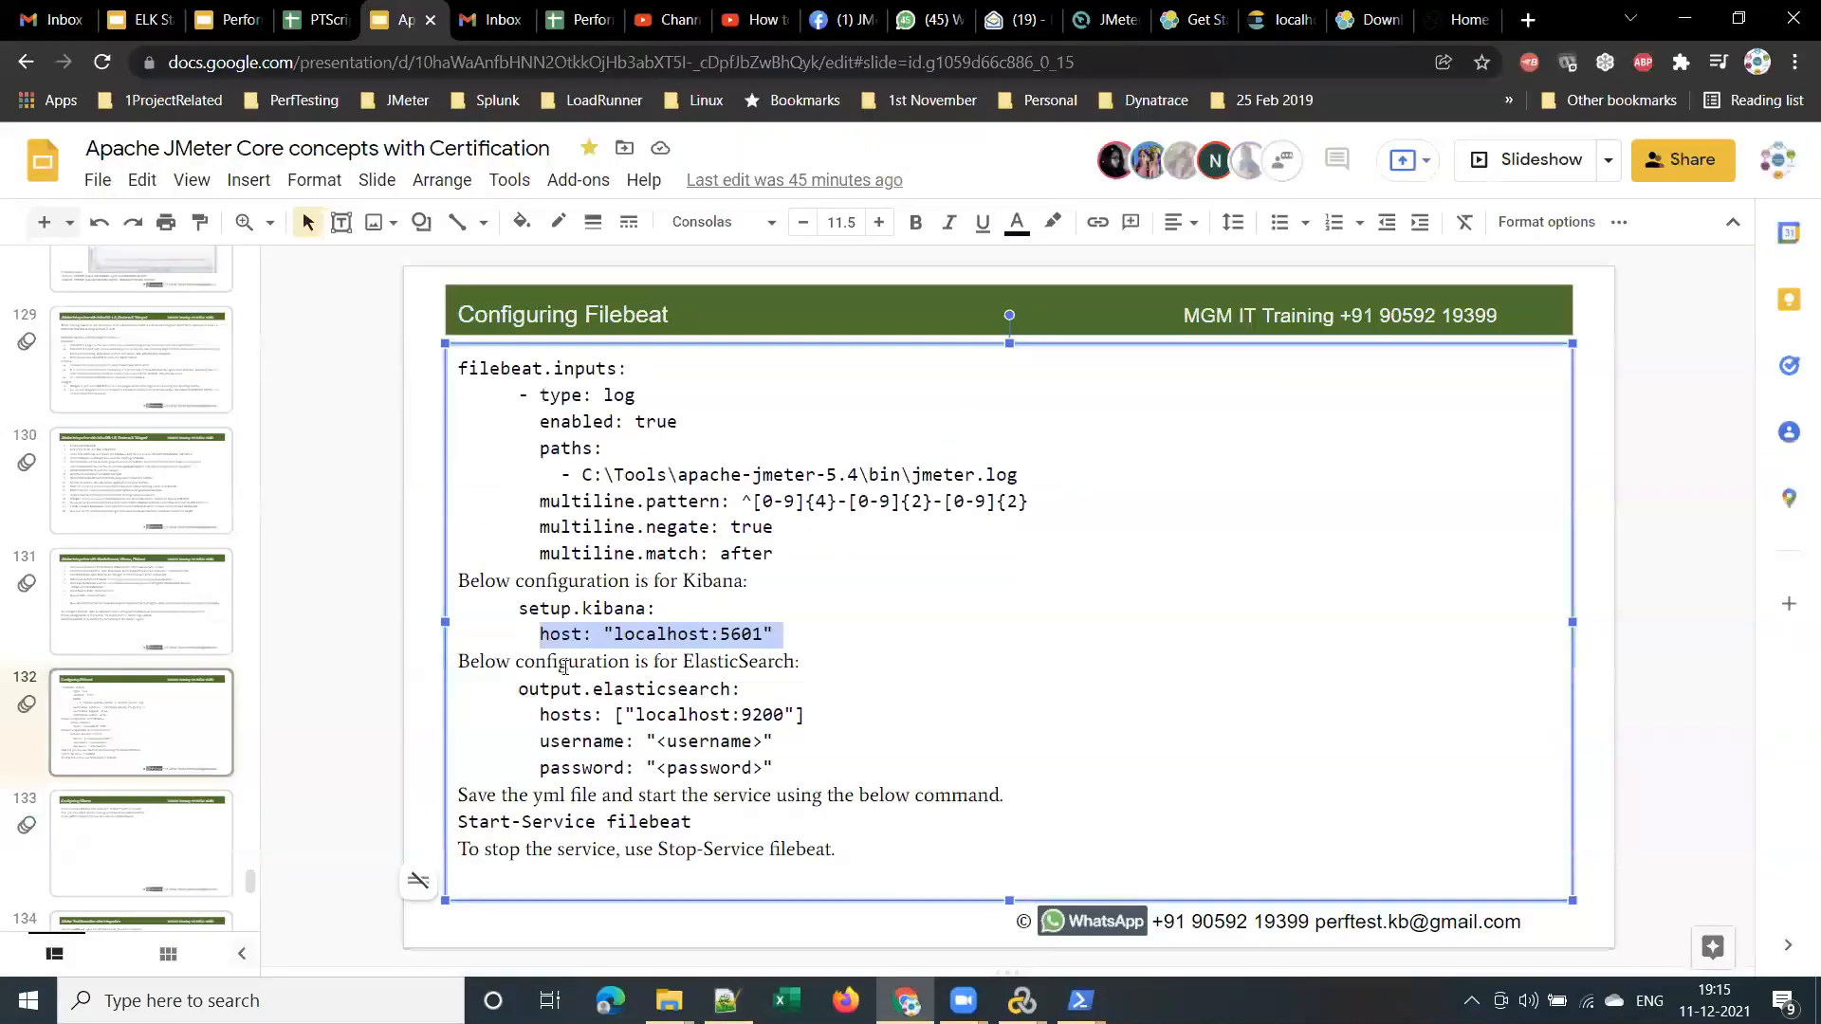
double_click(739, 662)
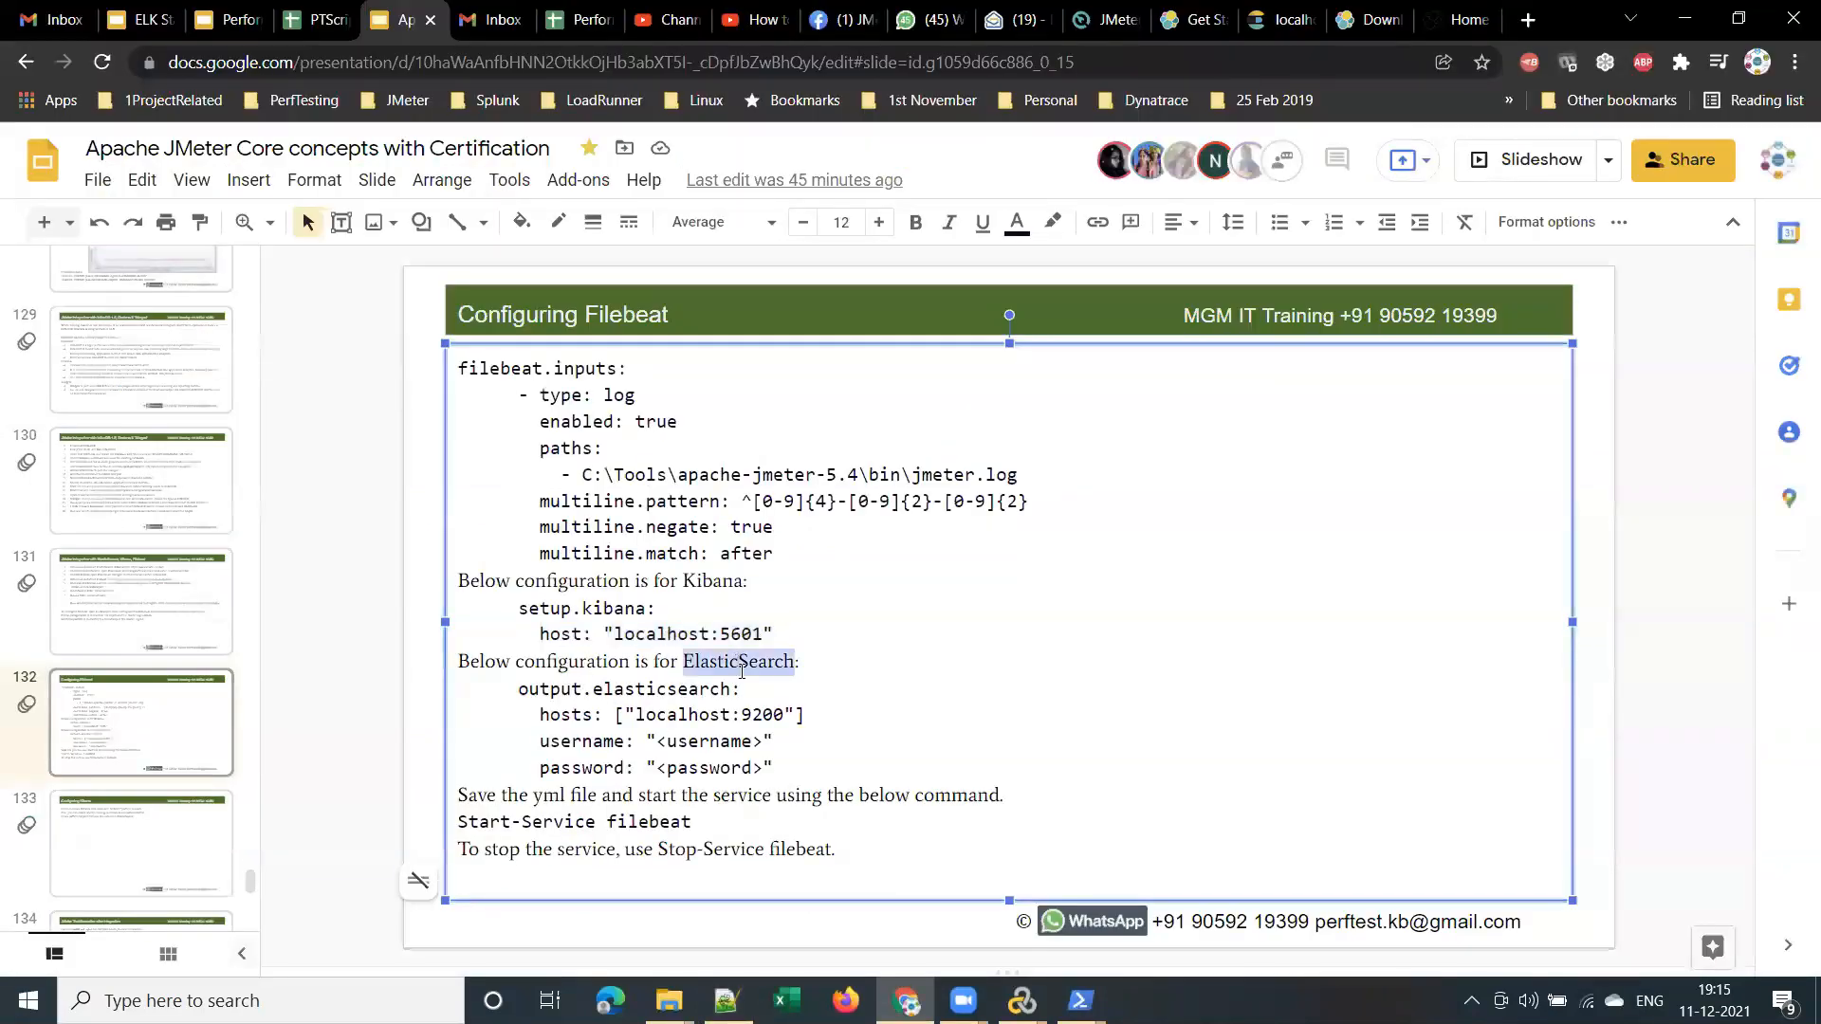
drag(517, 687, 939, 677)
key(ctrl+c)
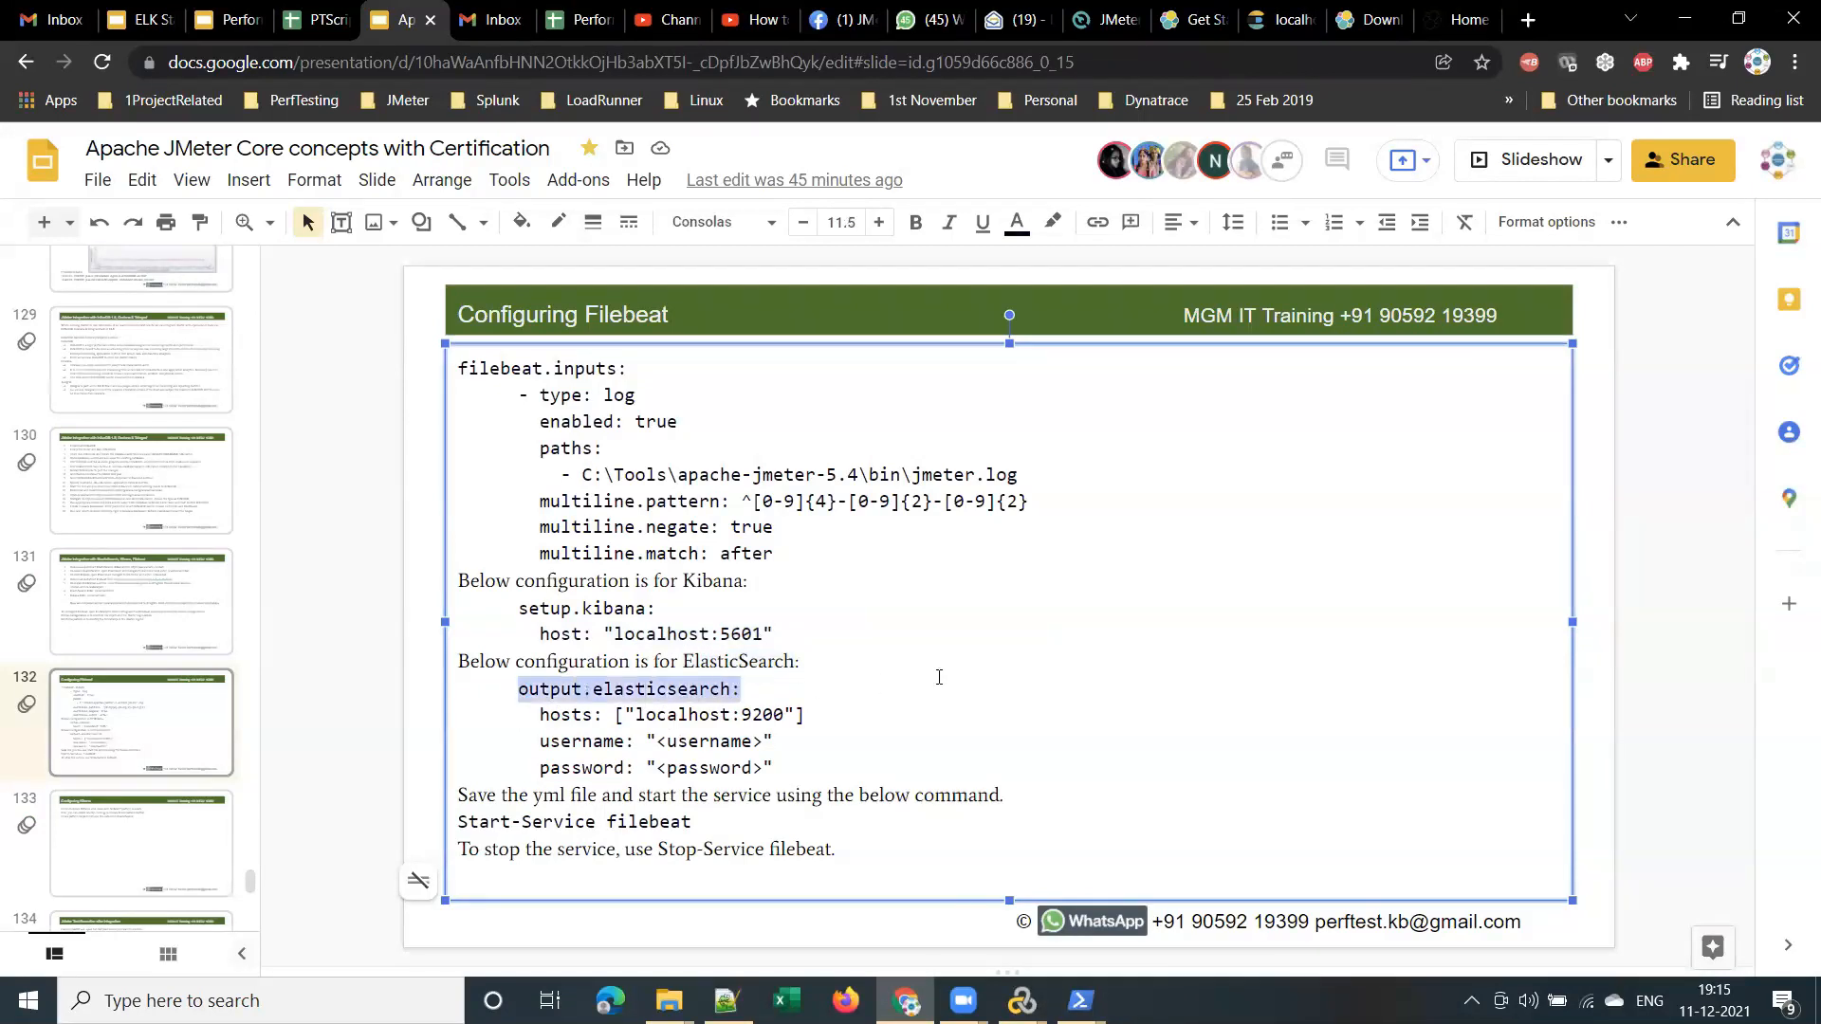
key(alt+Tab)
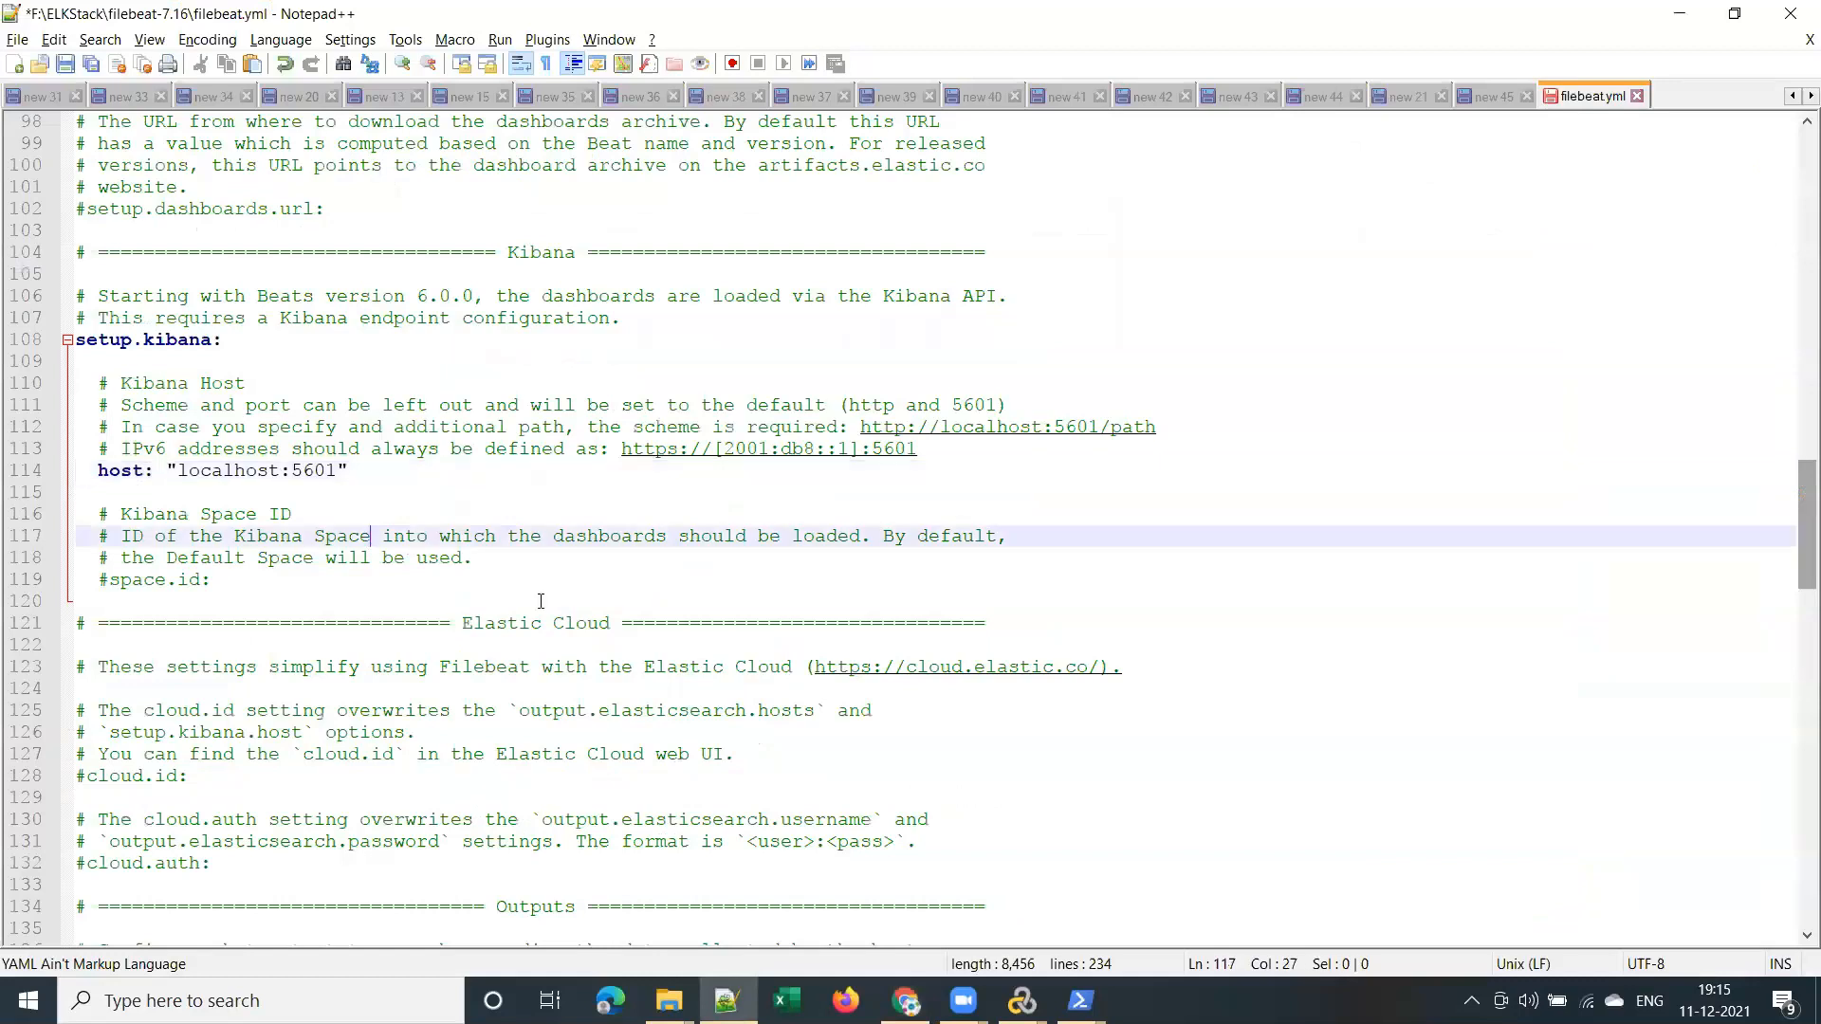
key(ctrl+f)
key(ctrl+v)
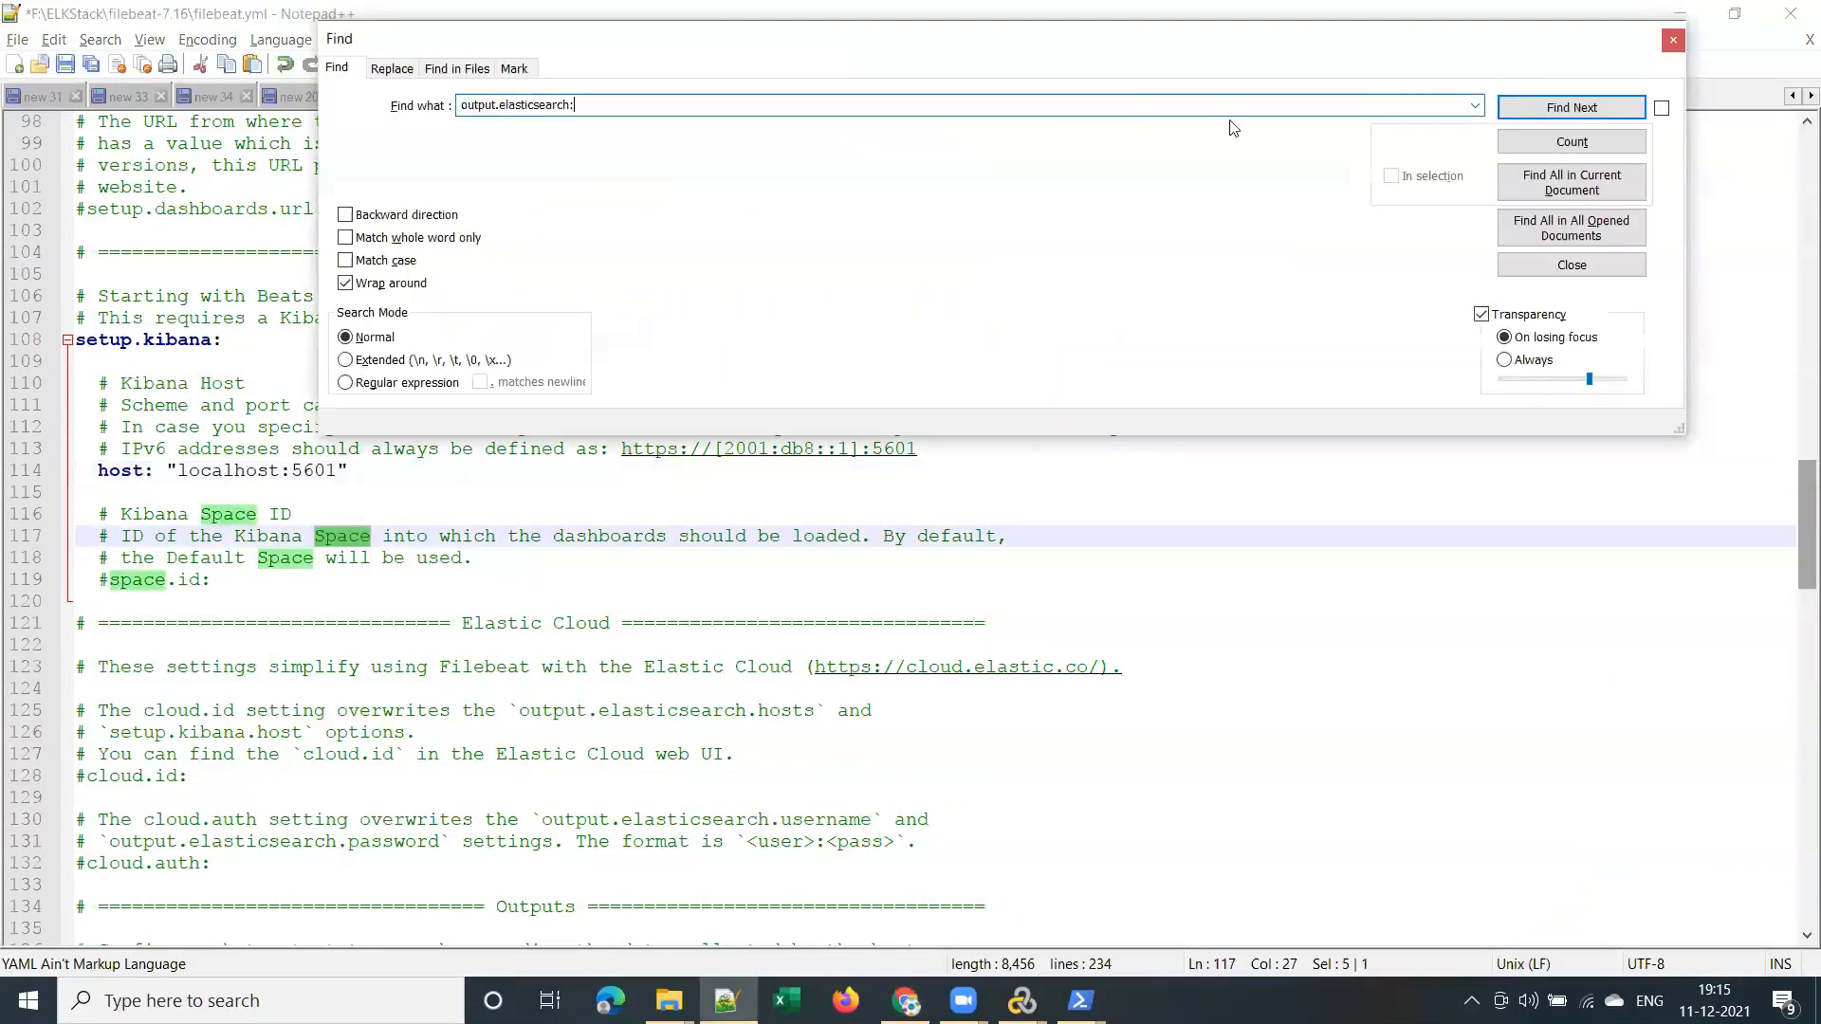
click(1545, 107)
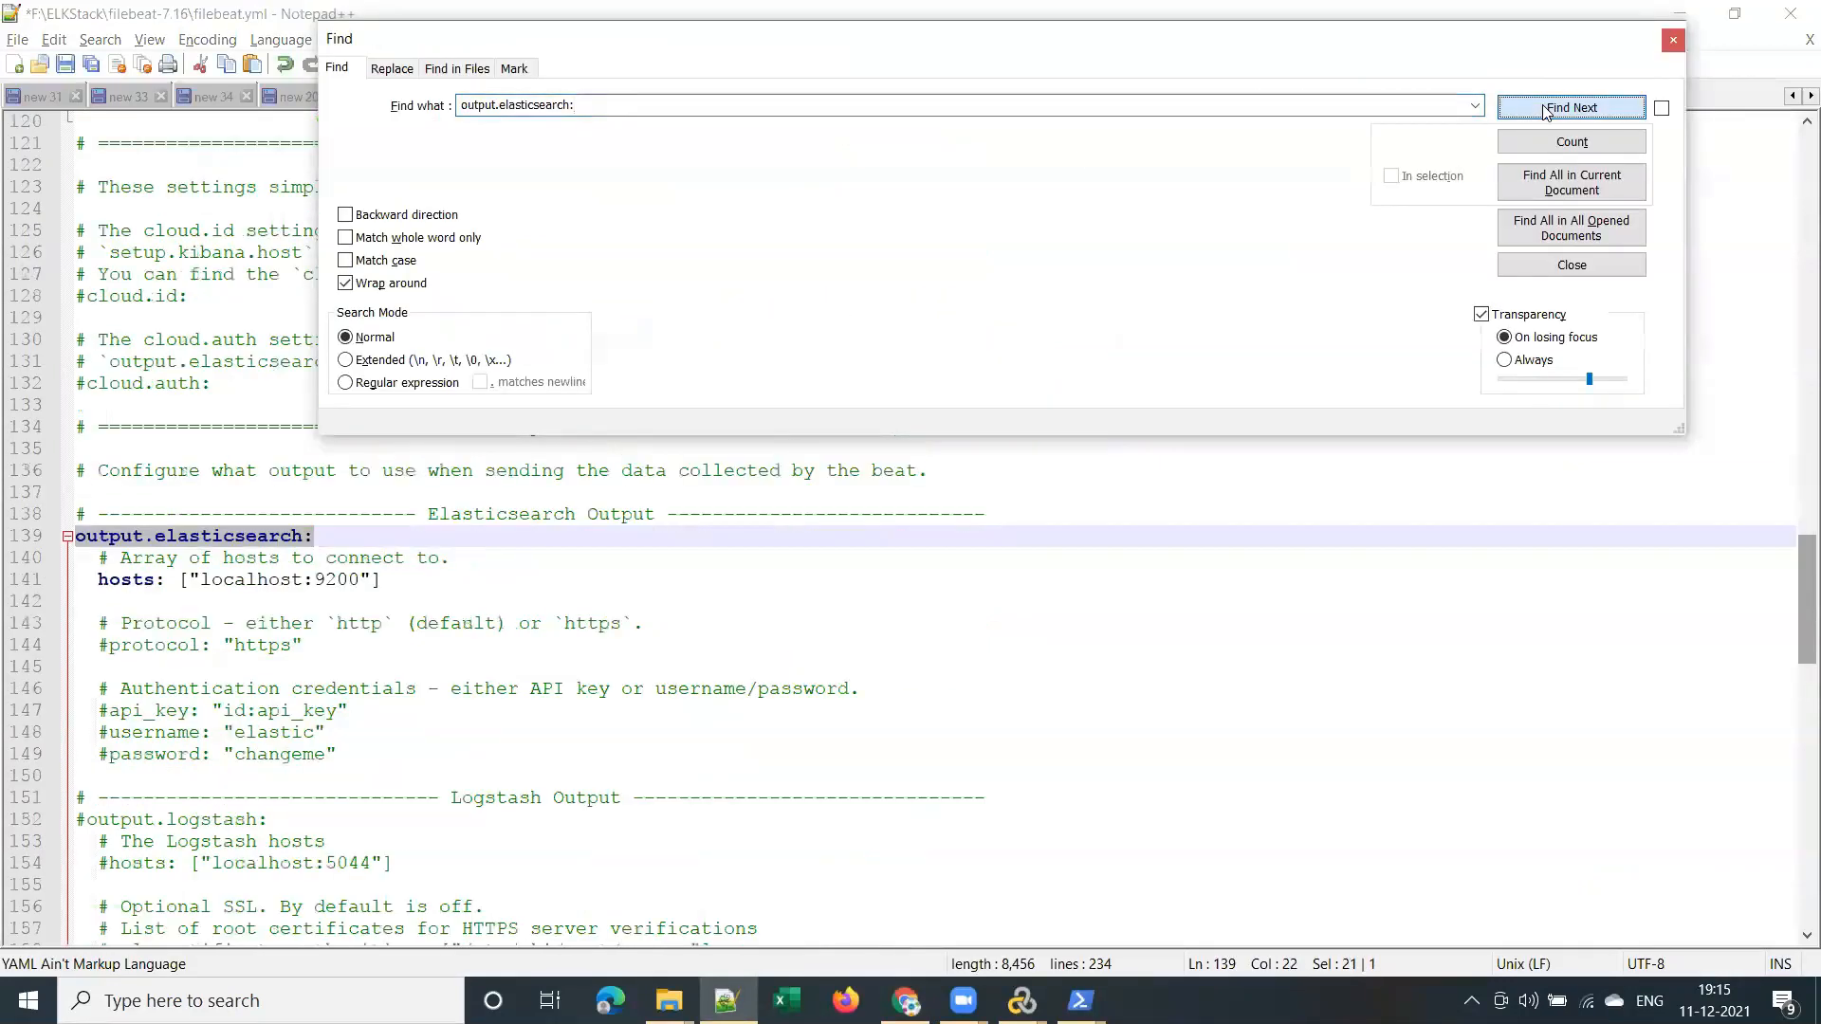
click(1673, 39)
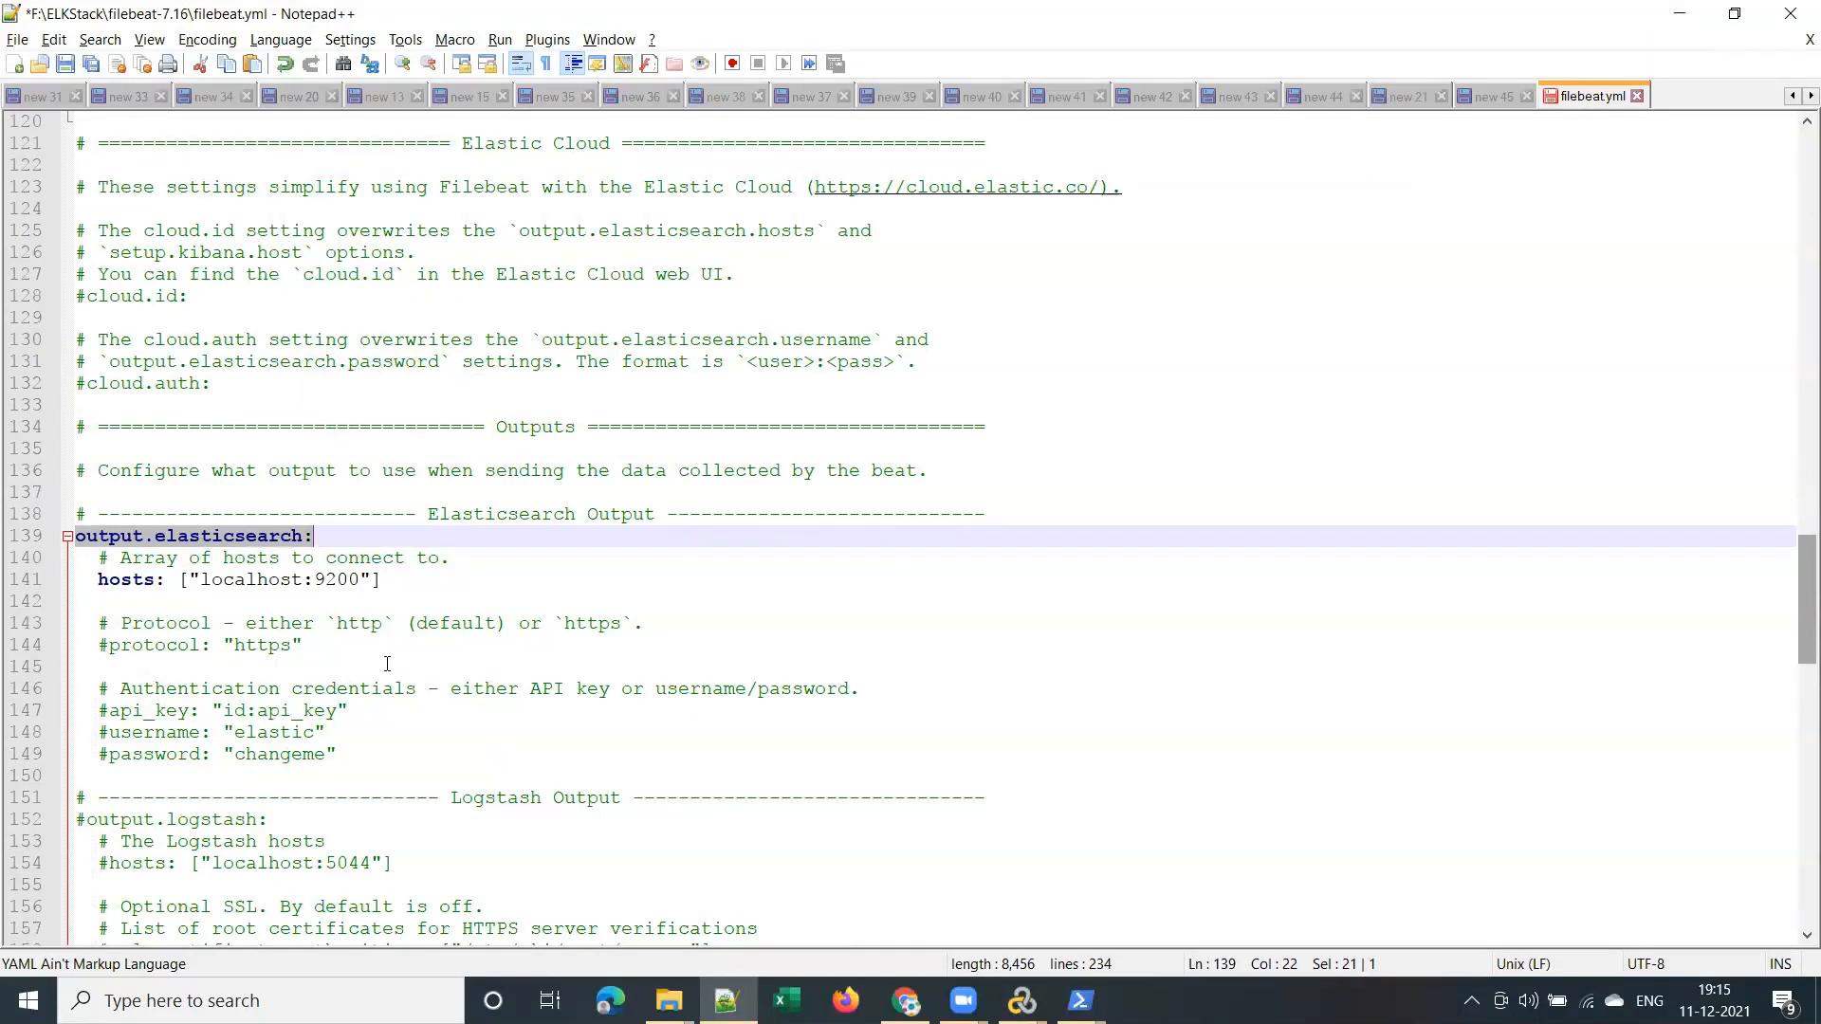
Compare the Elasticsearch hosts setting with the slide, then uncomment the username and password lines under output.elasticsearch and save filebeat.yml
key(alt+Tab)
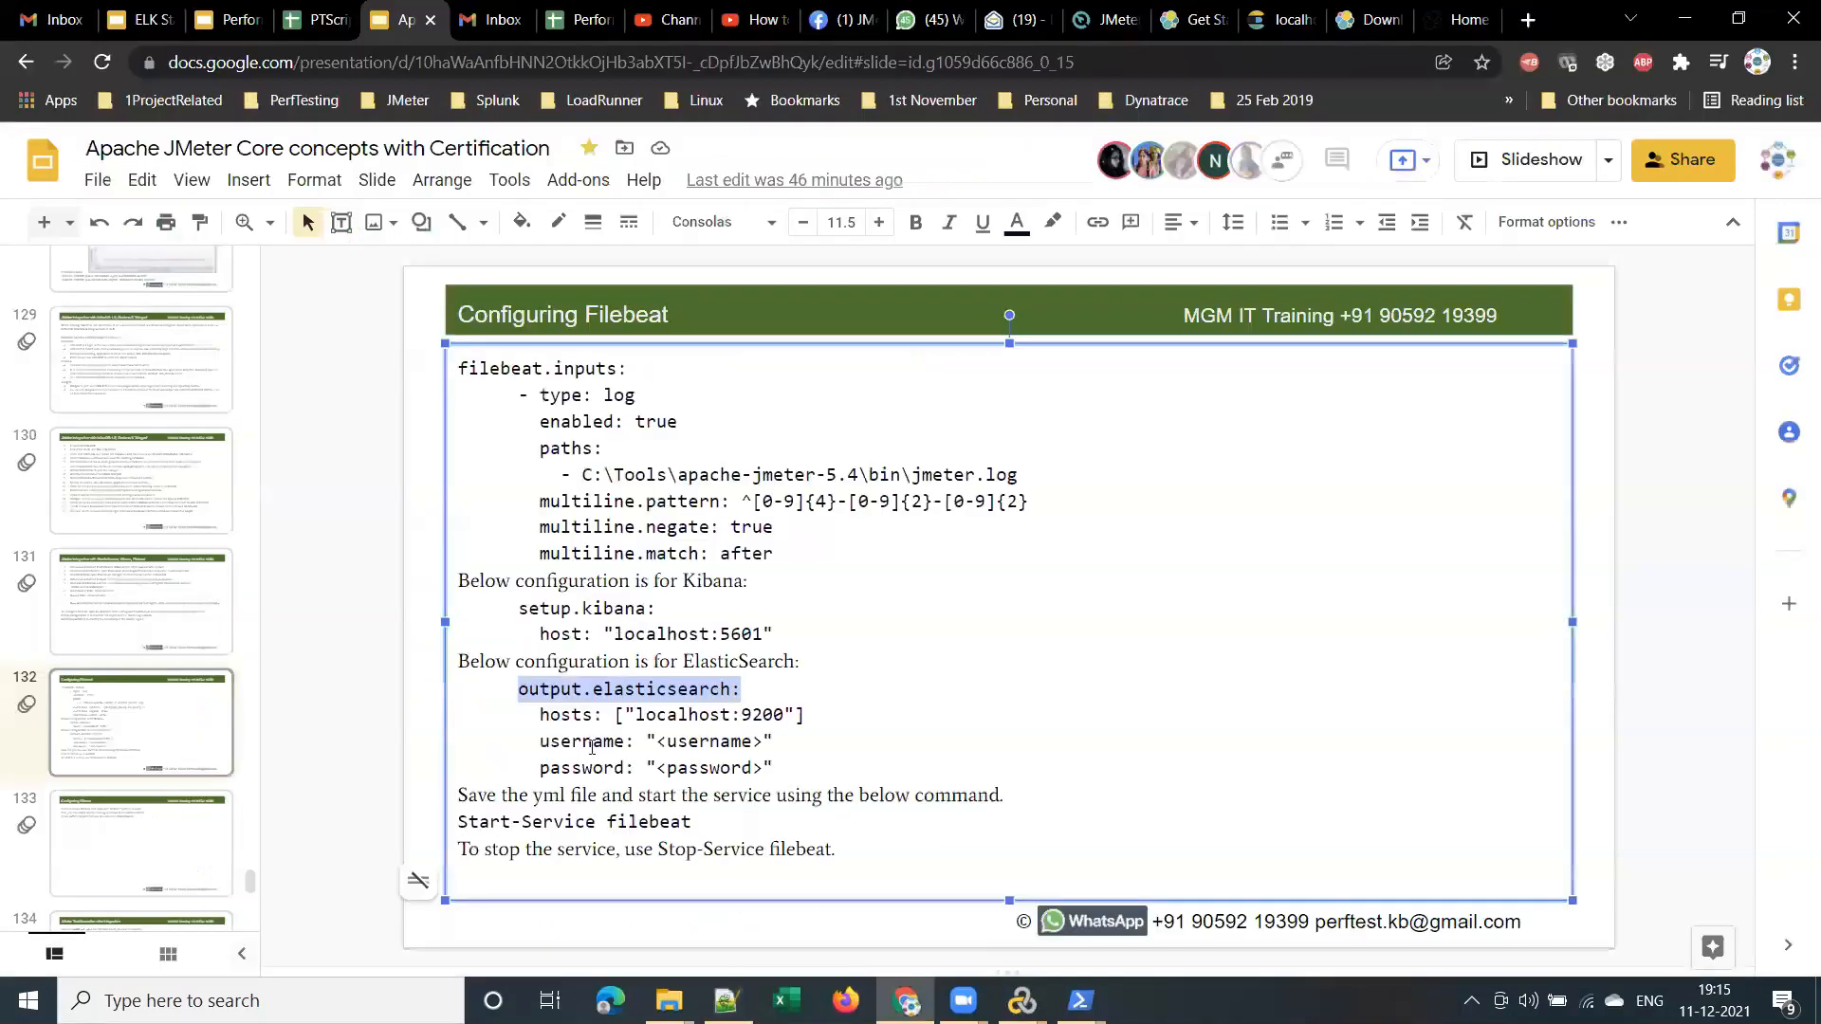
drag(541, 719, 809, 718)
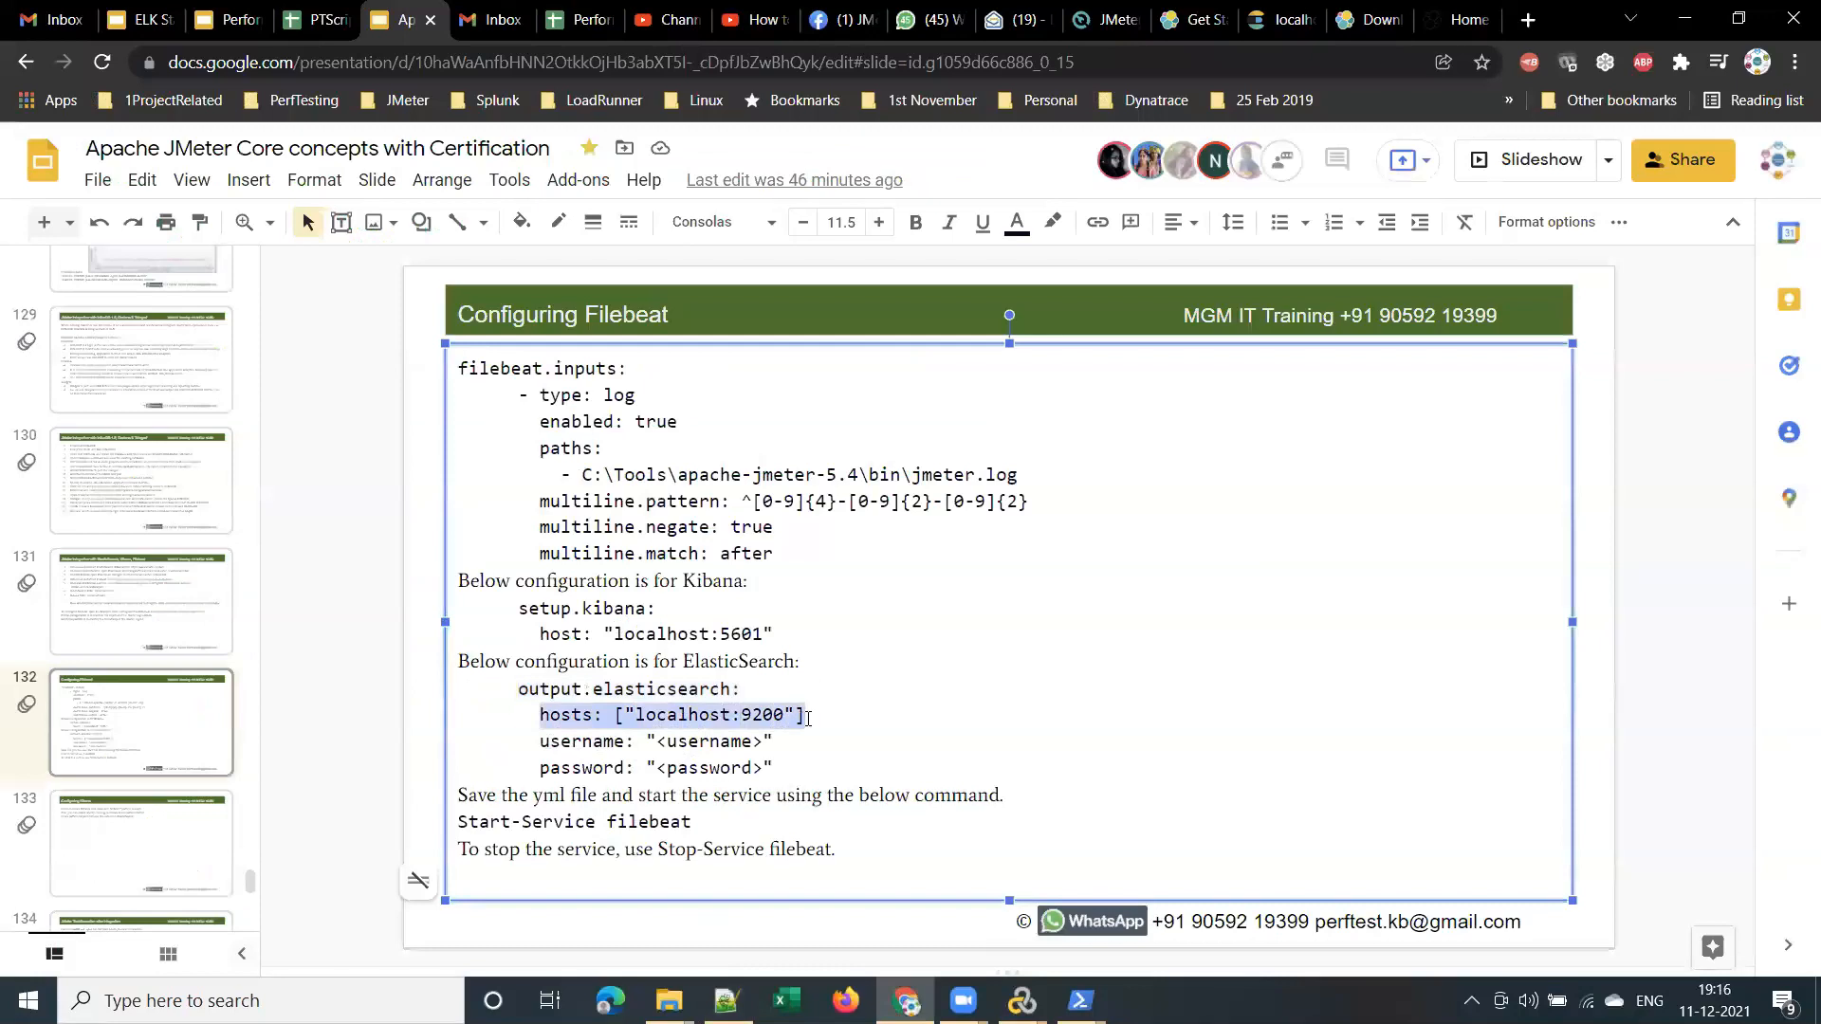
key(alt+Tab)
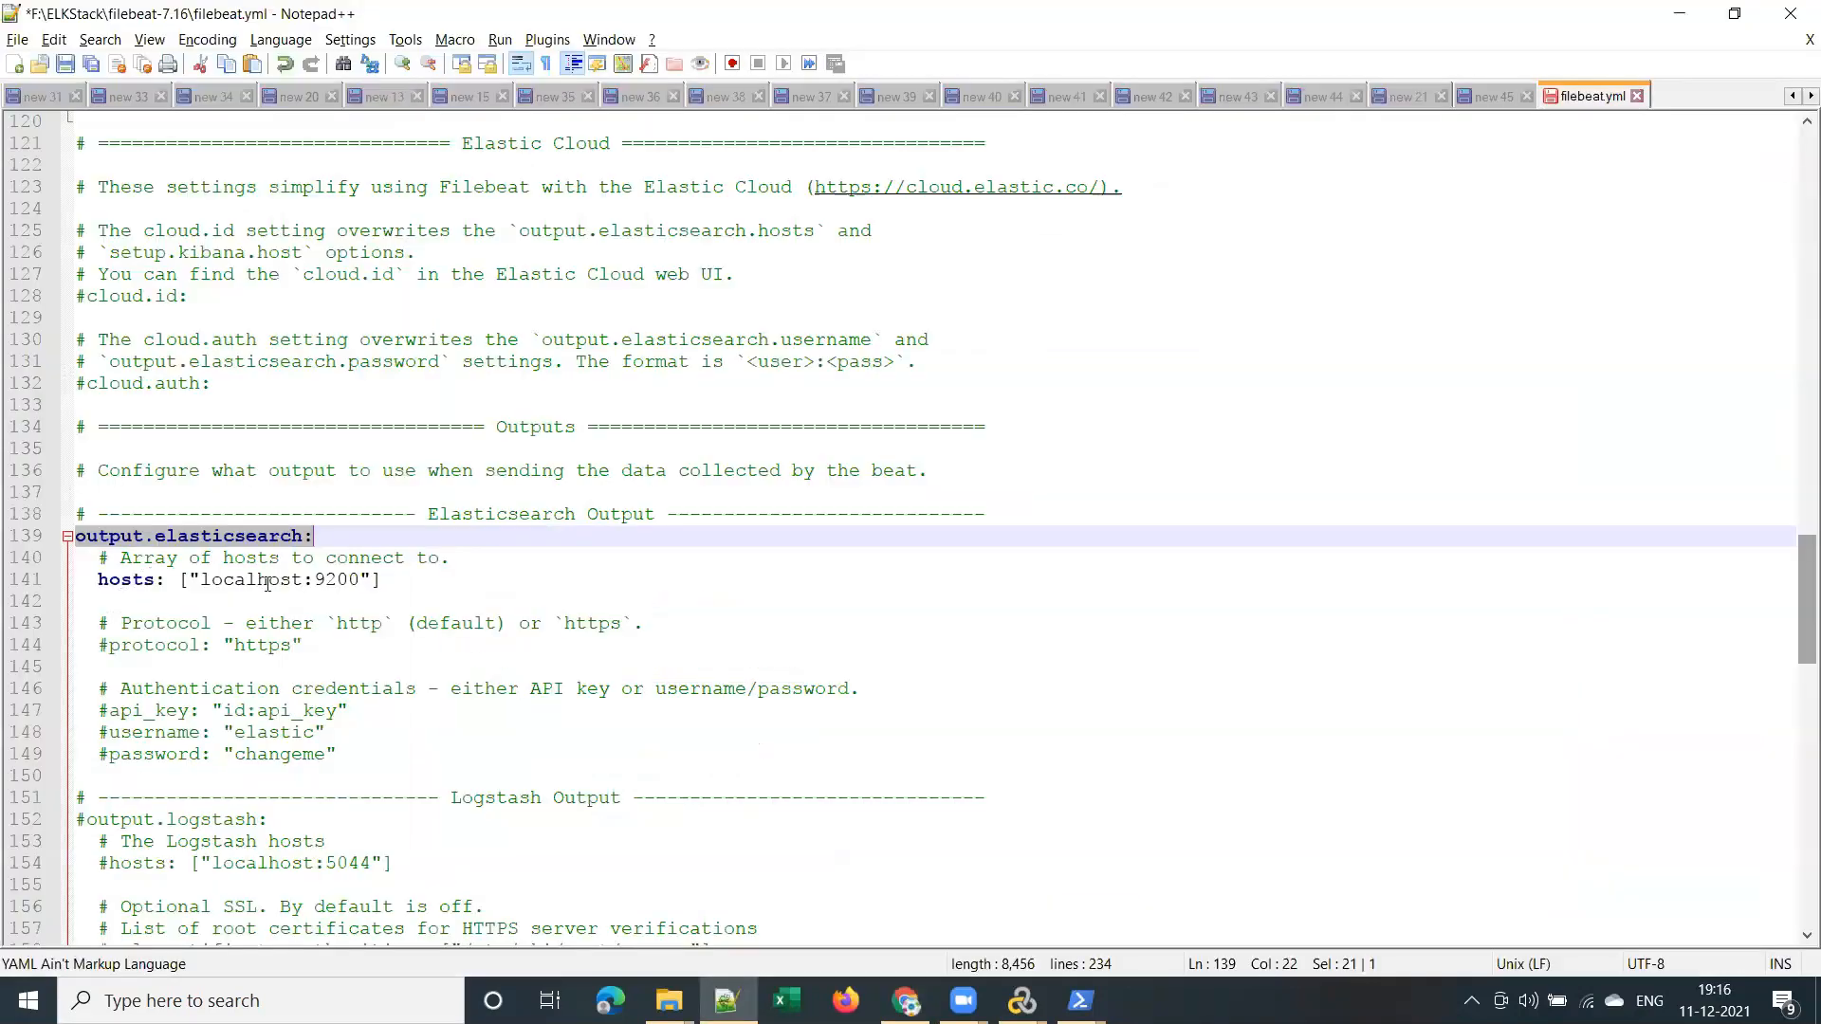
key(alt+Tab)
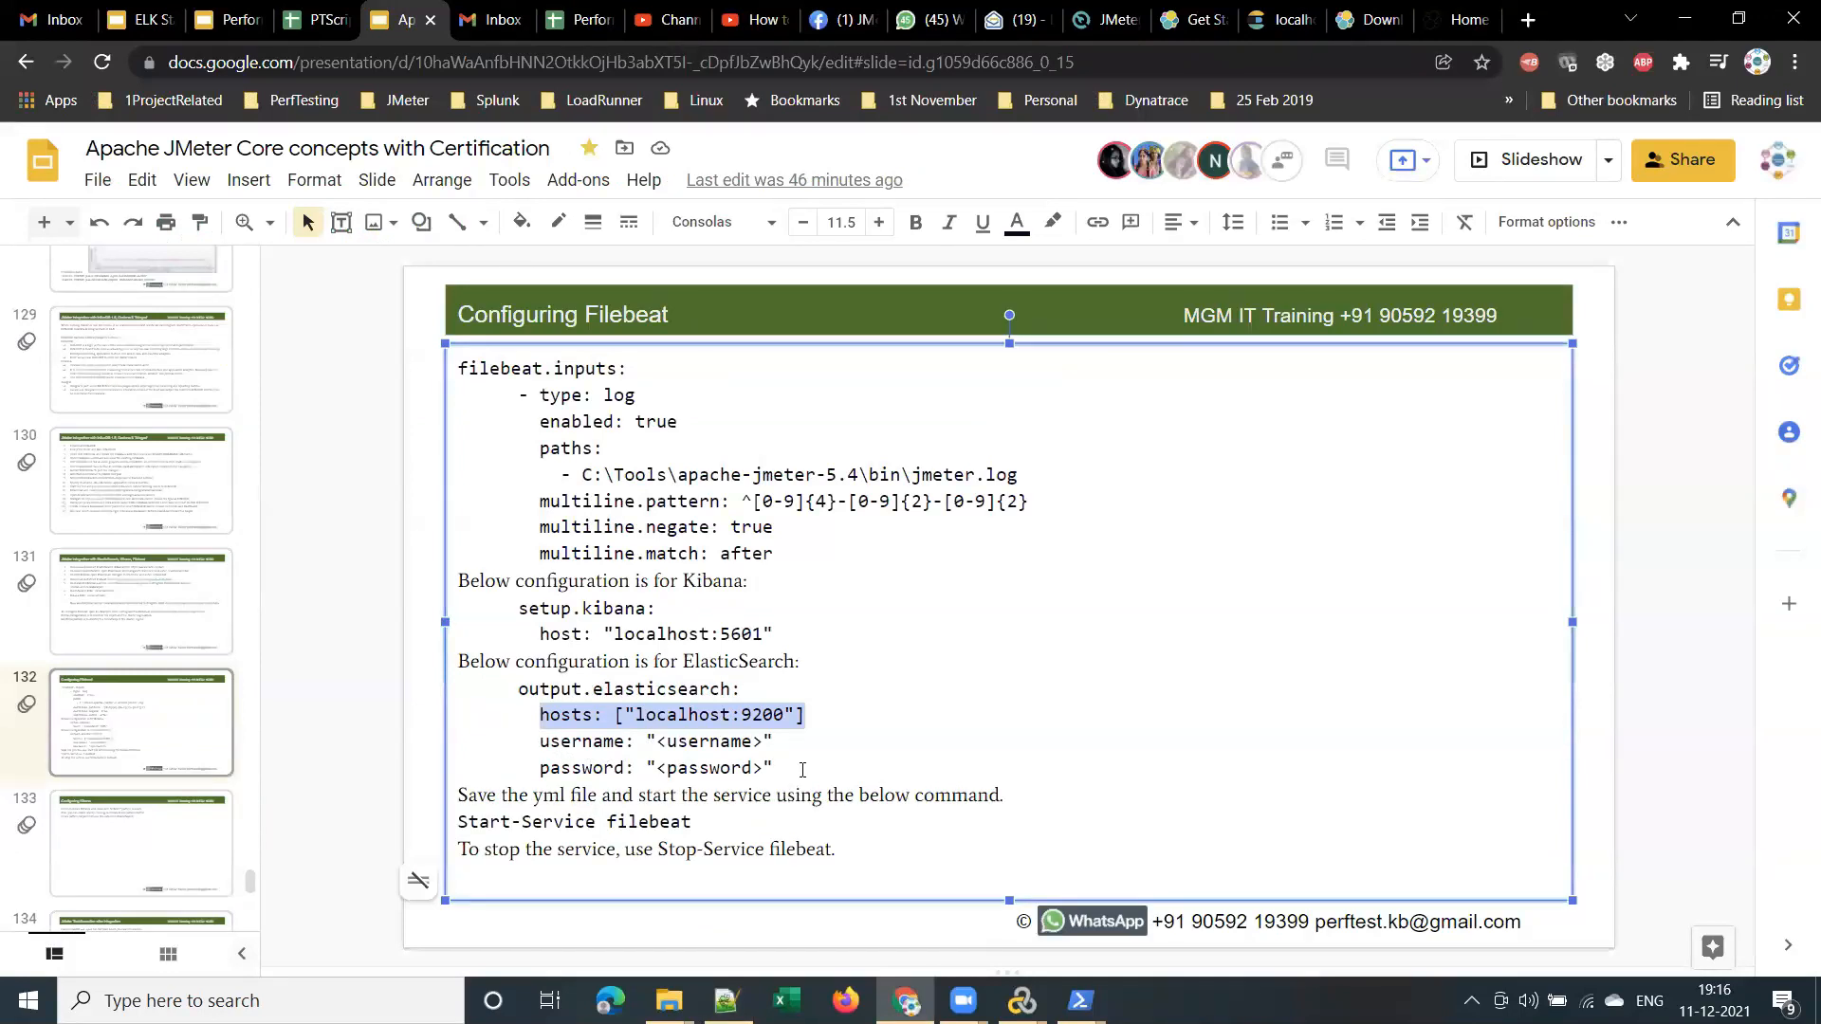
key(alt+Tab)
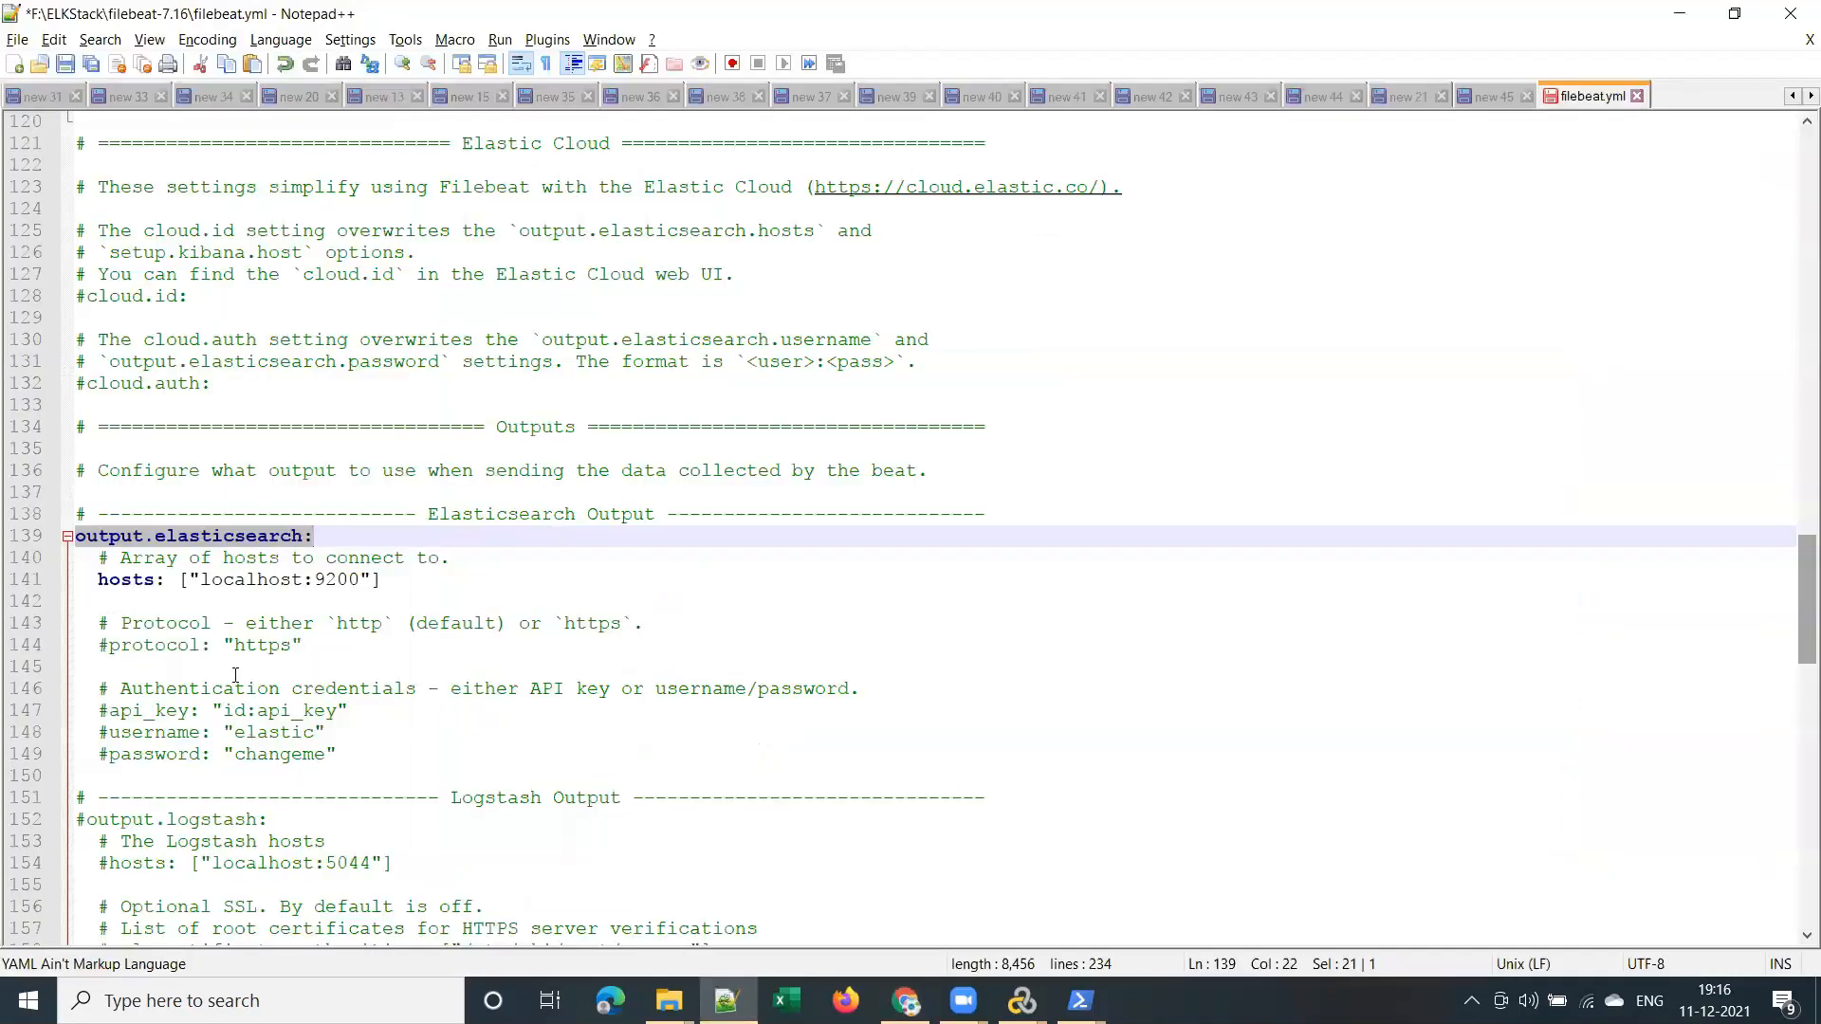
double_click(235, 733)
double_click(284, 755)
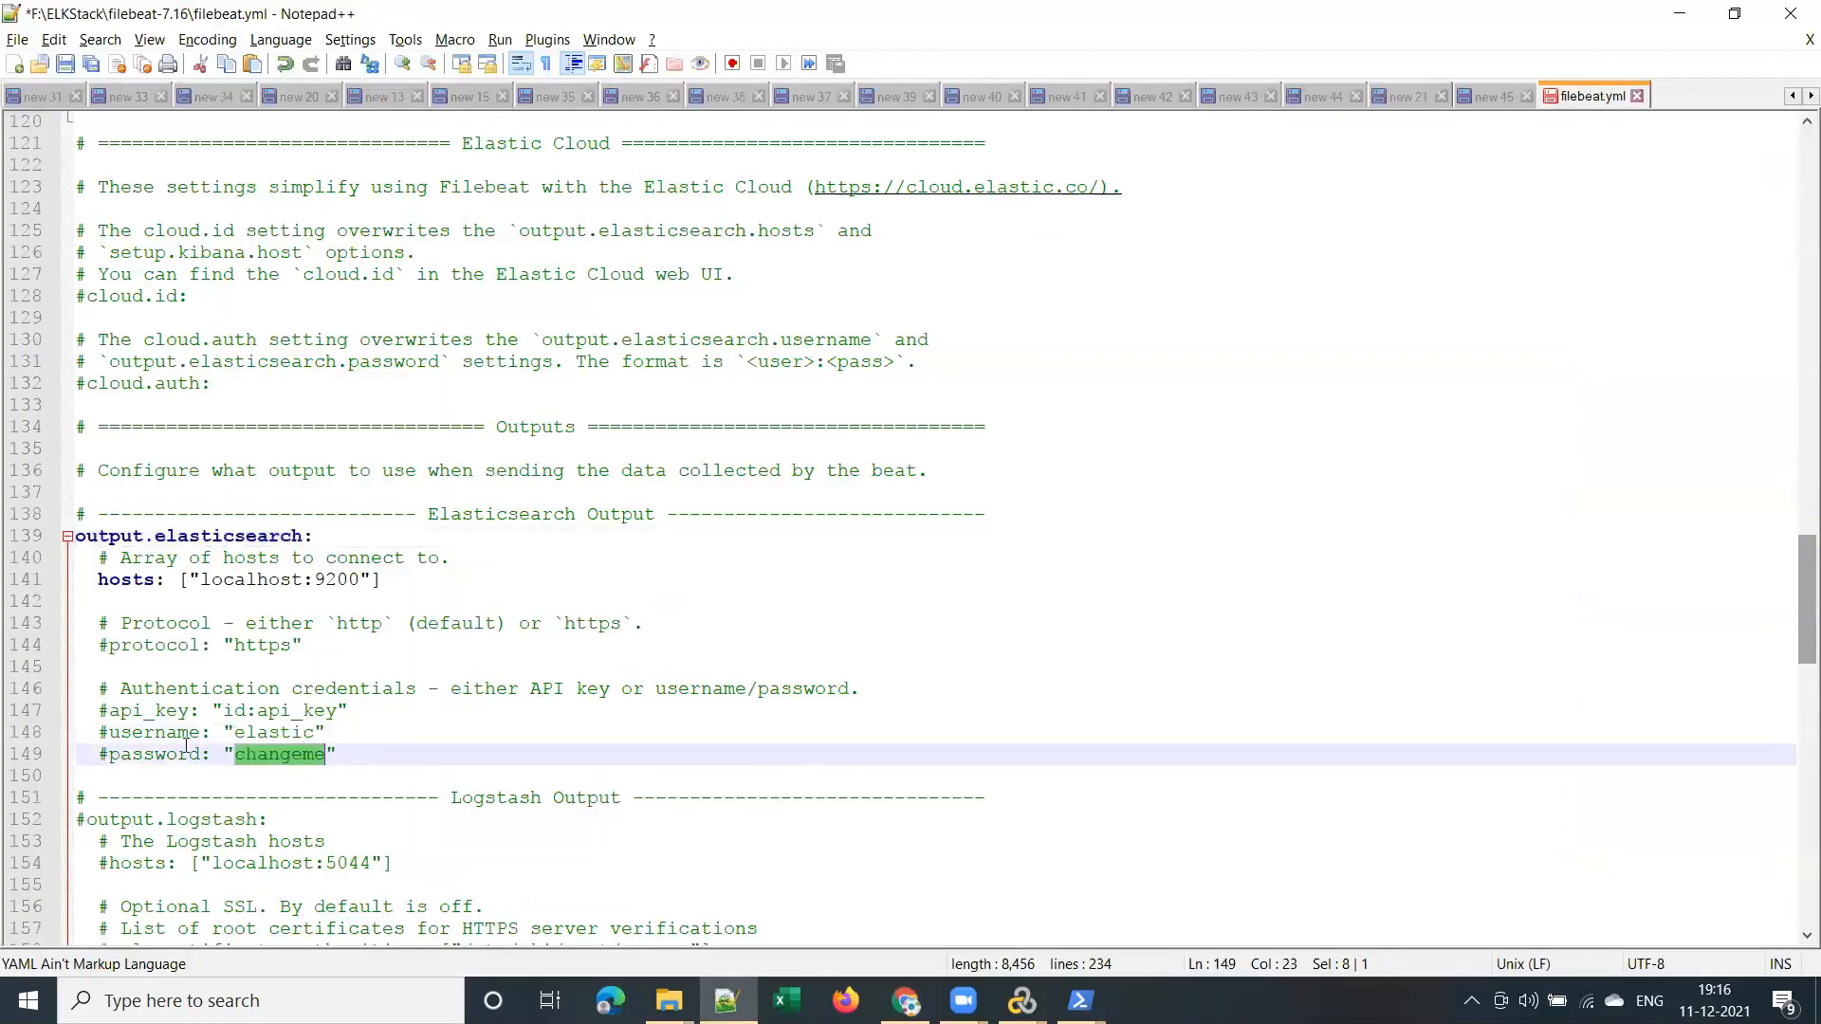
click(107, 733)
key(BackSpace)
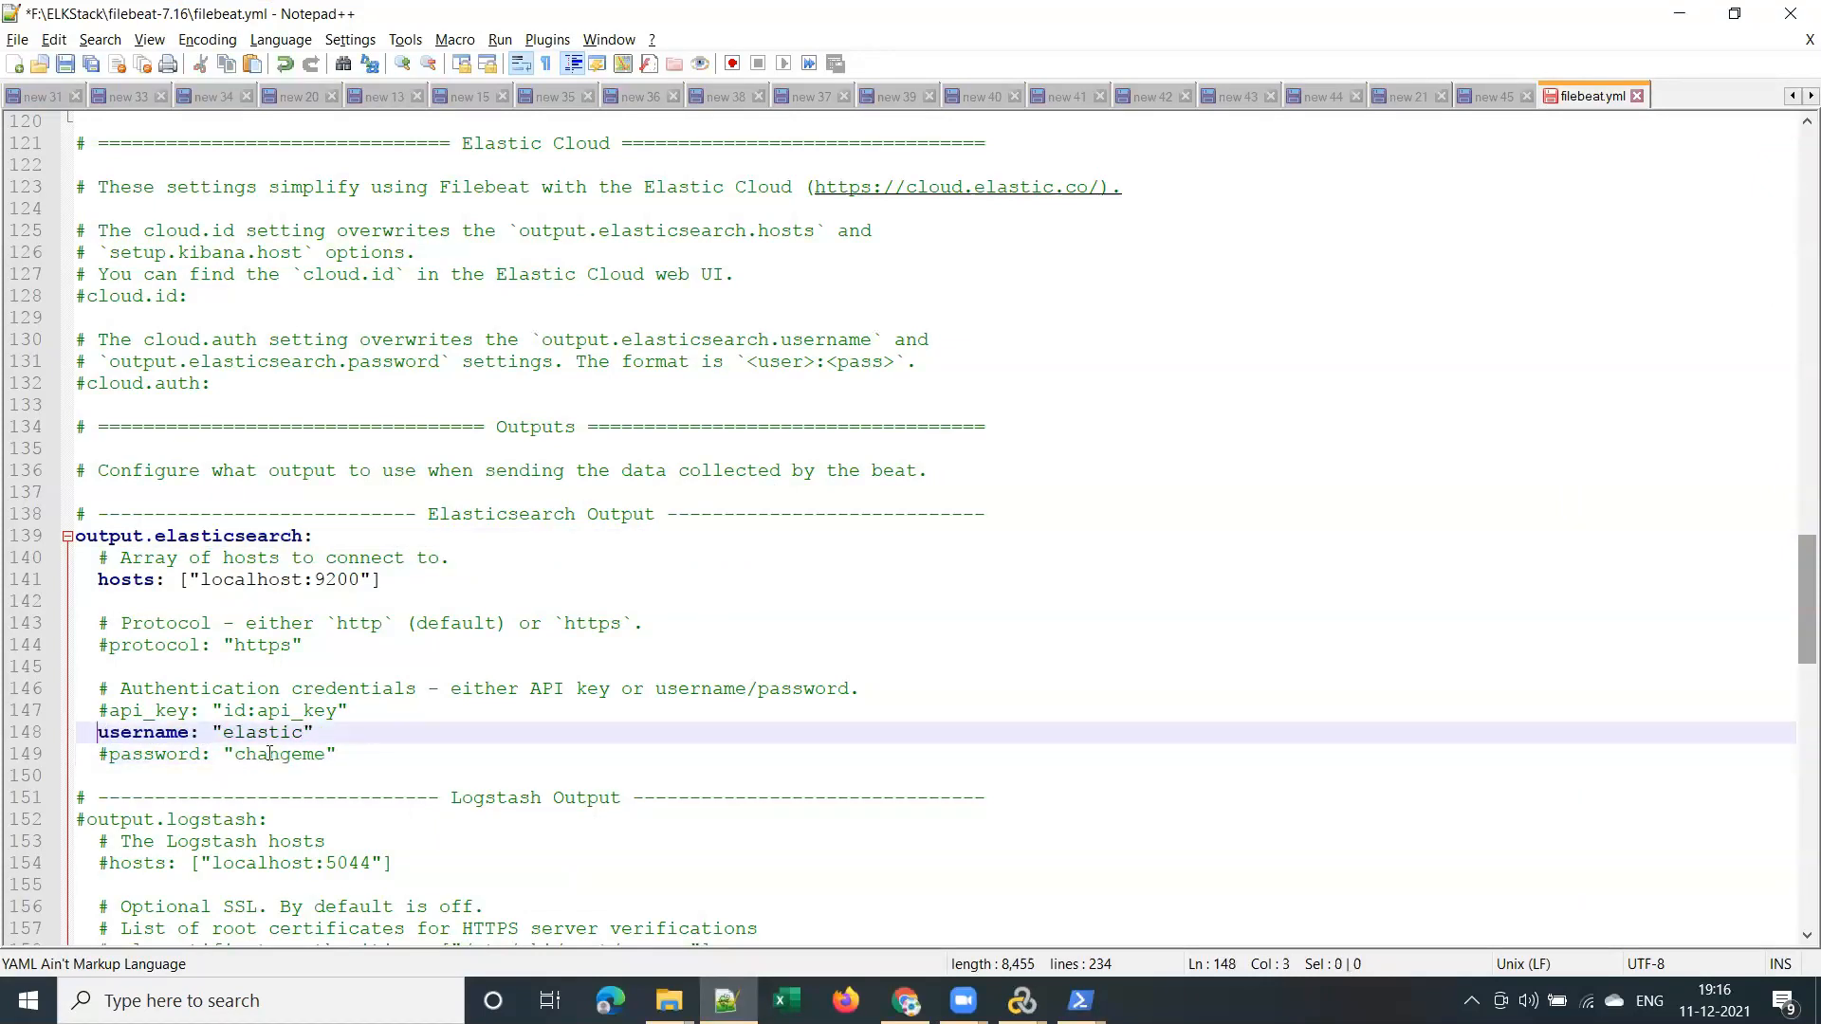
click(108, 755)
key(BackSpace)
key(ctrl+s)
Read the slide's instruction for starting the service, then switch to PowerShell and run "start-service filebeat" in F:\ELKStack\filebeat-7.16
key(alt+Tab)
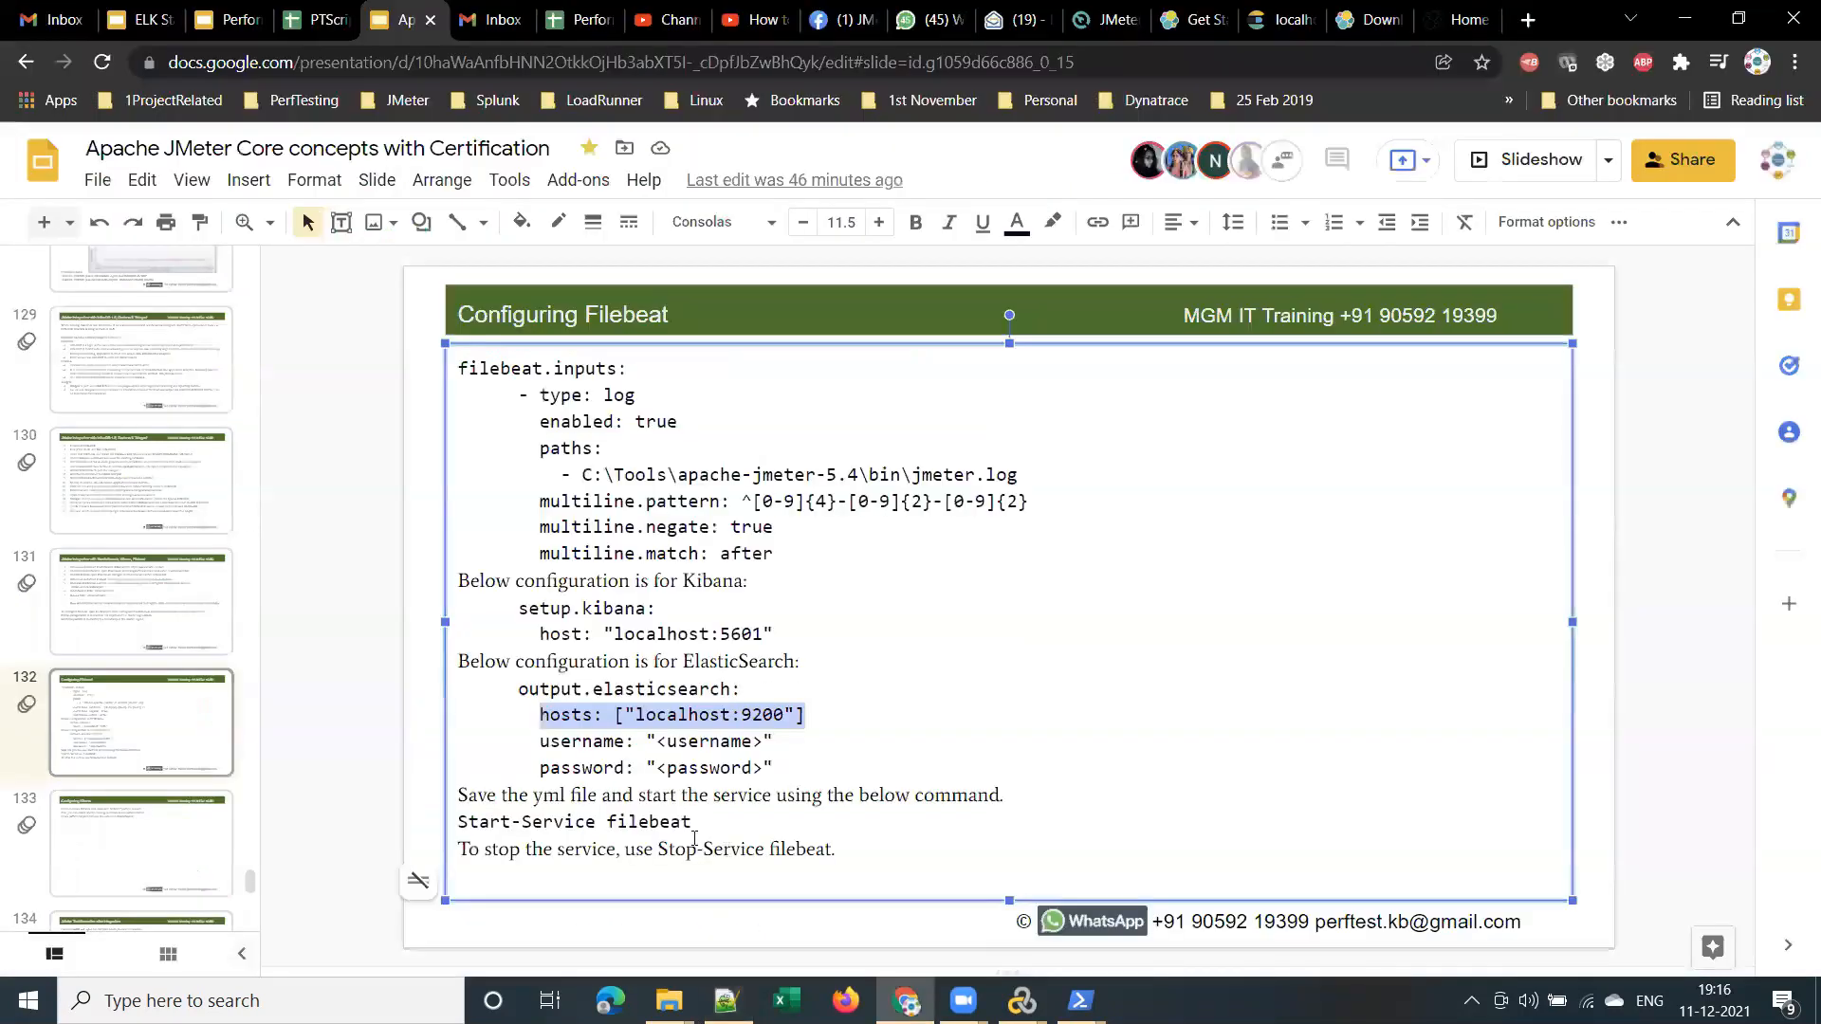
drag(534, 795, 1007, 797)
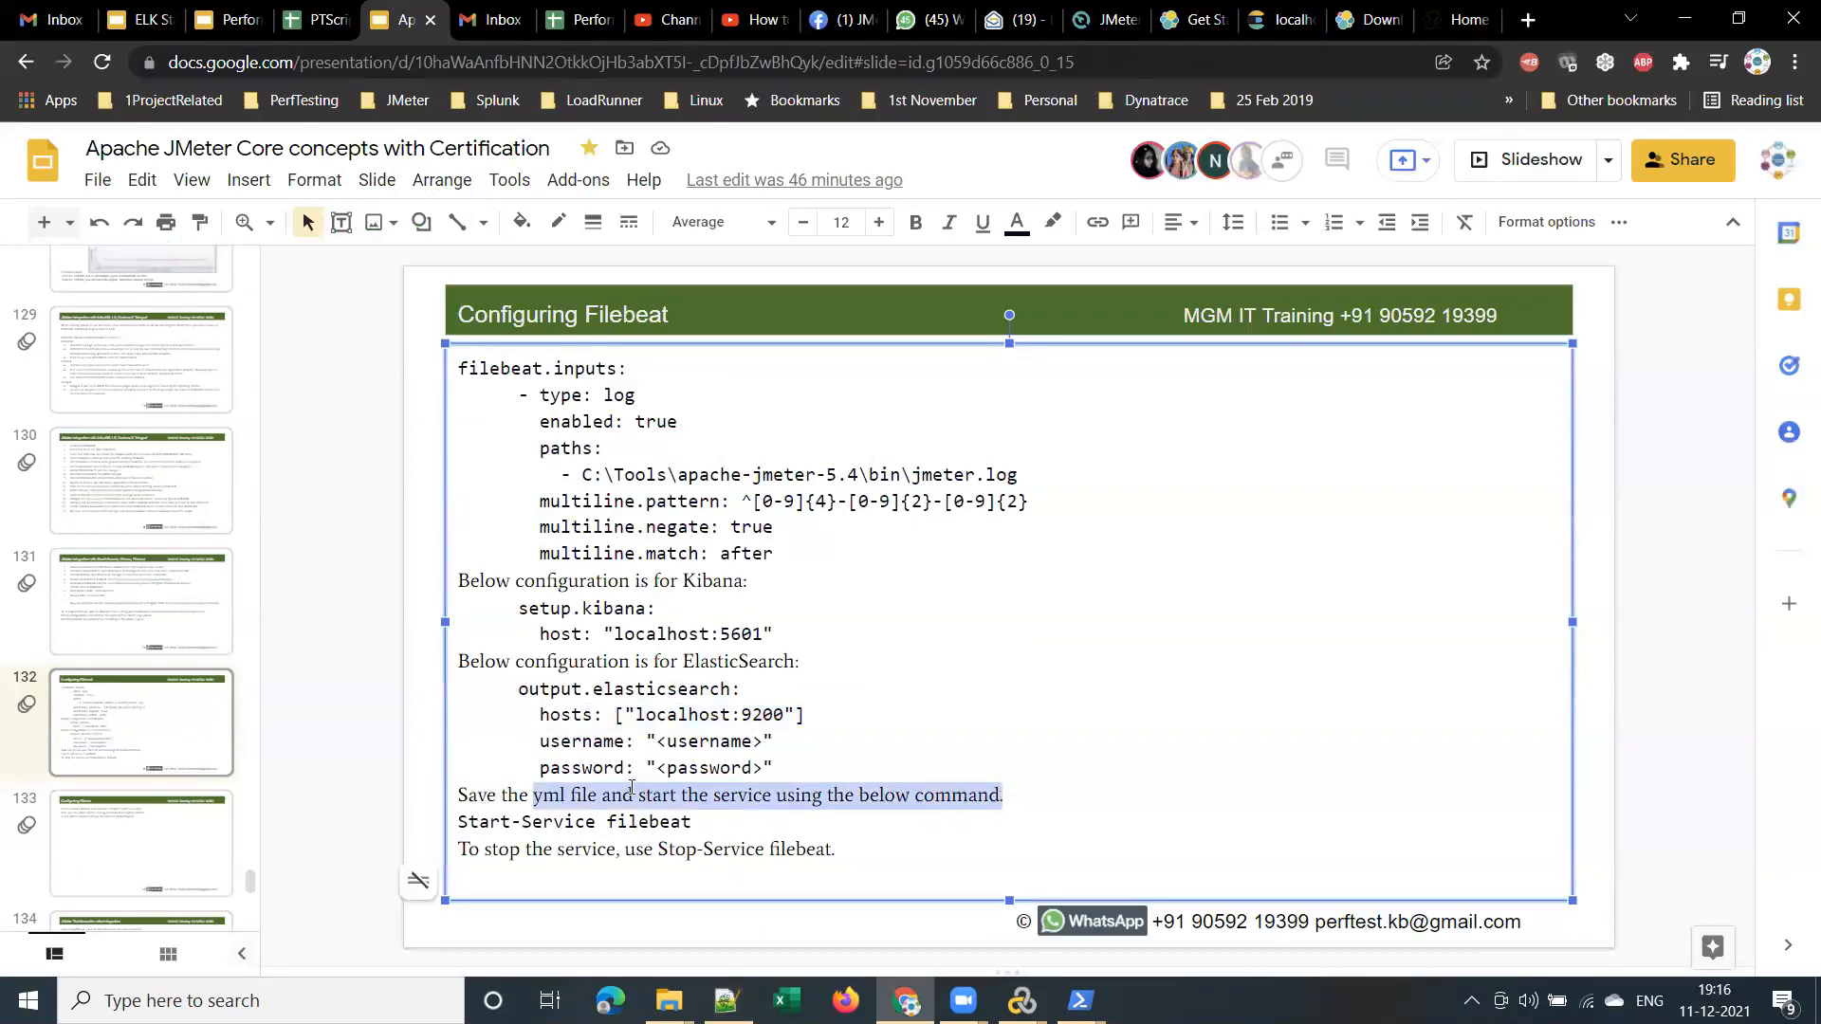
click(479, 794)
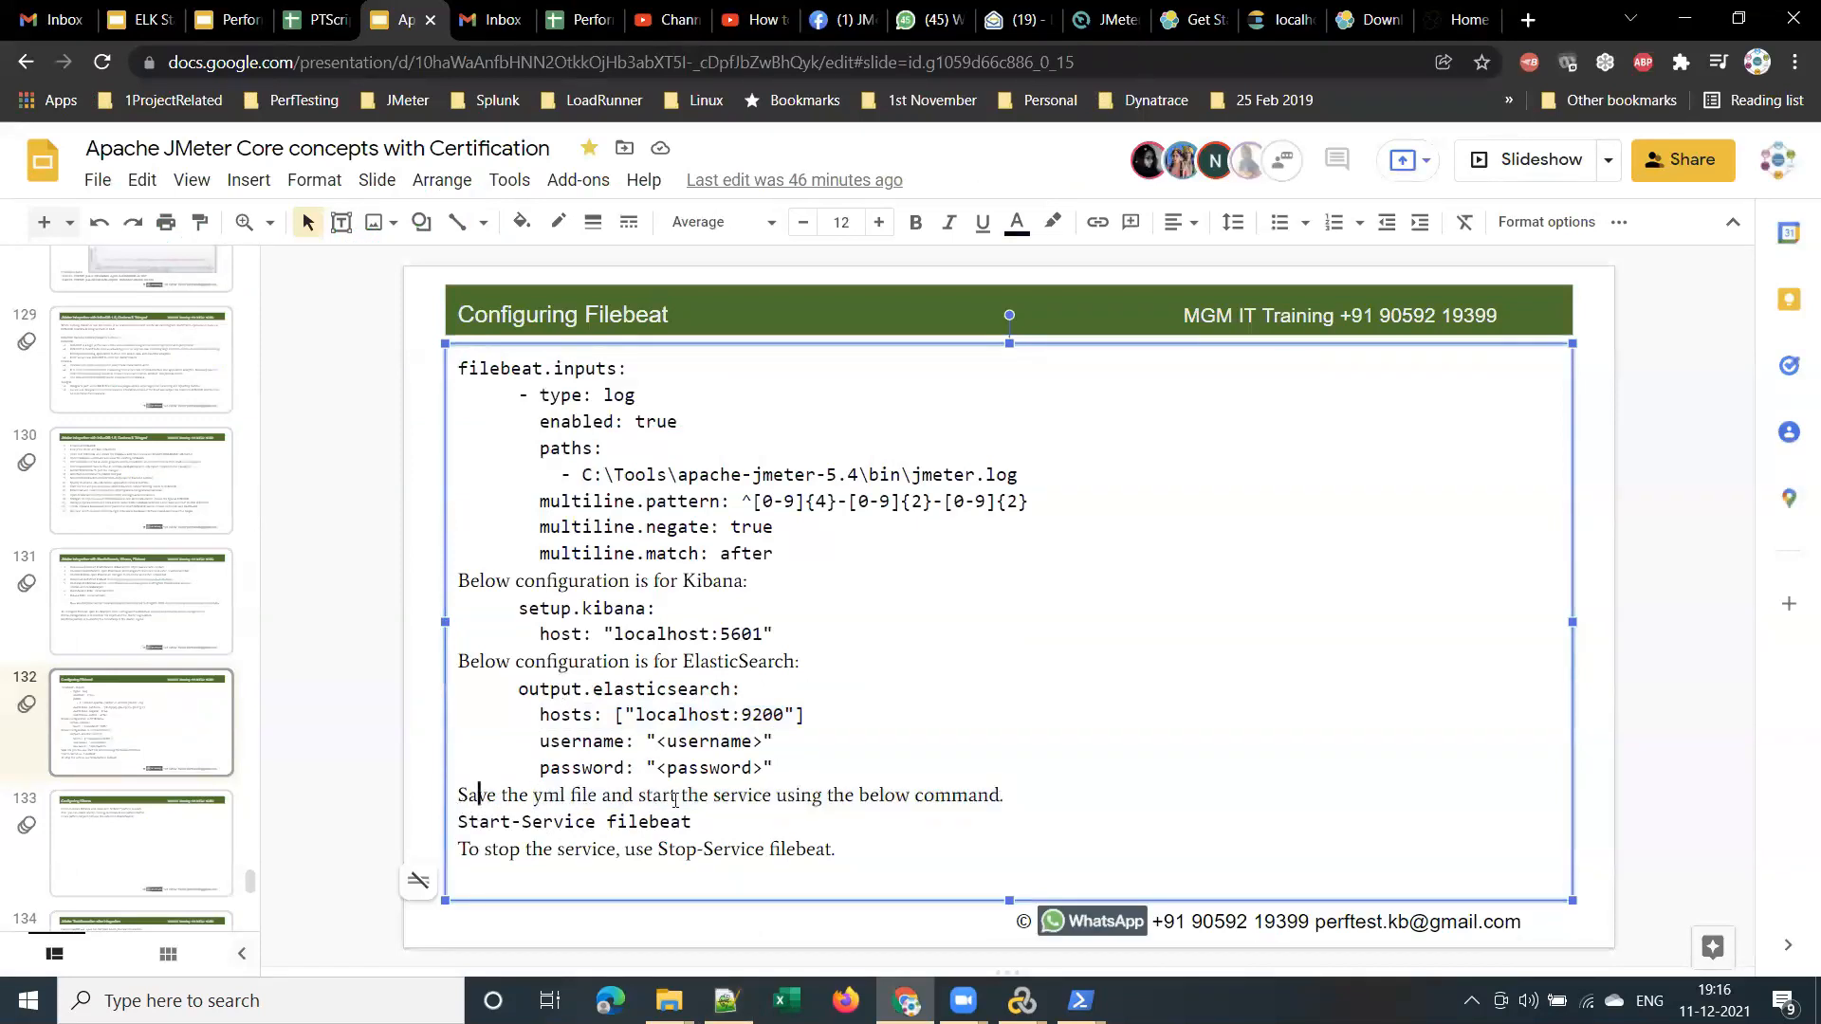
drag(638, 795, 969, 800)
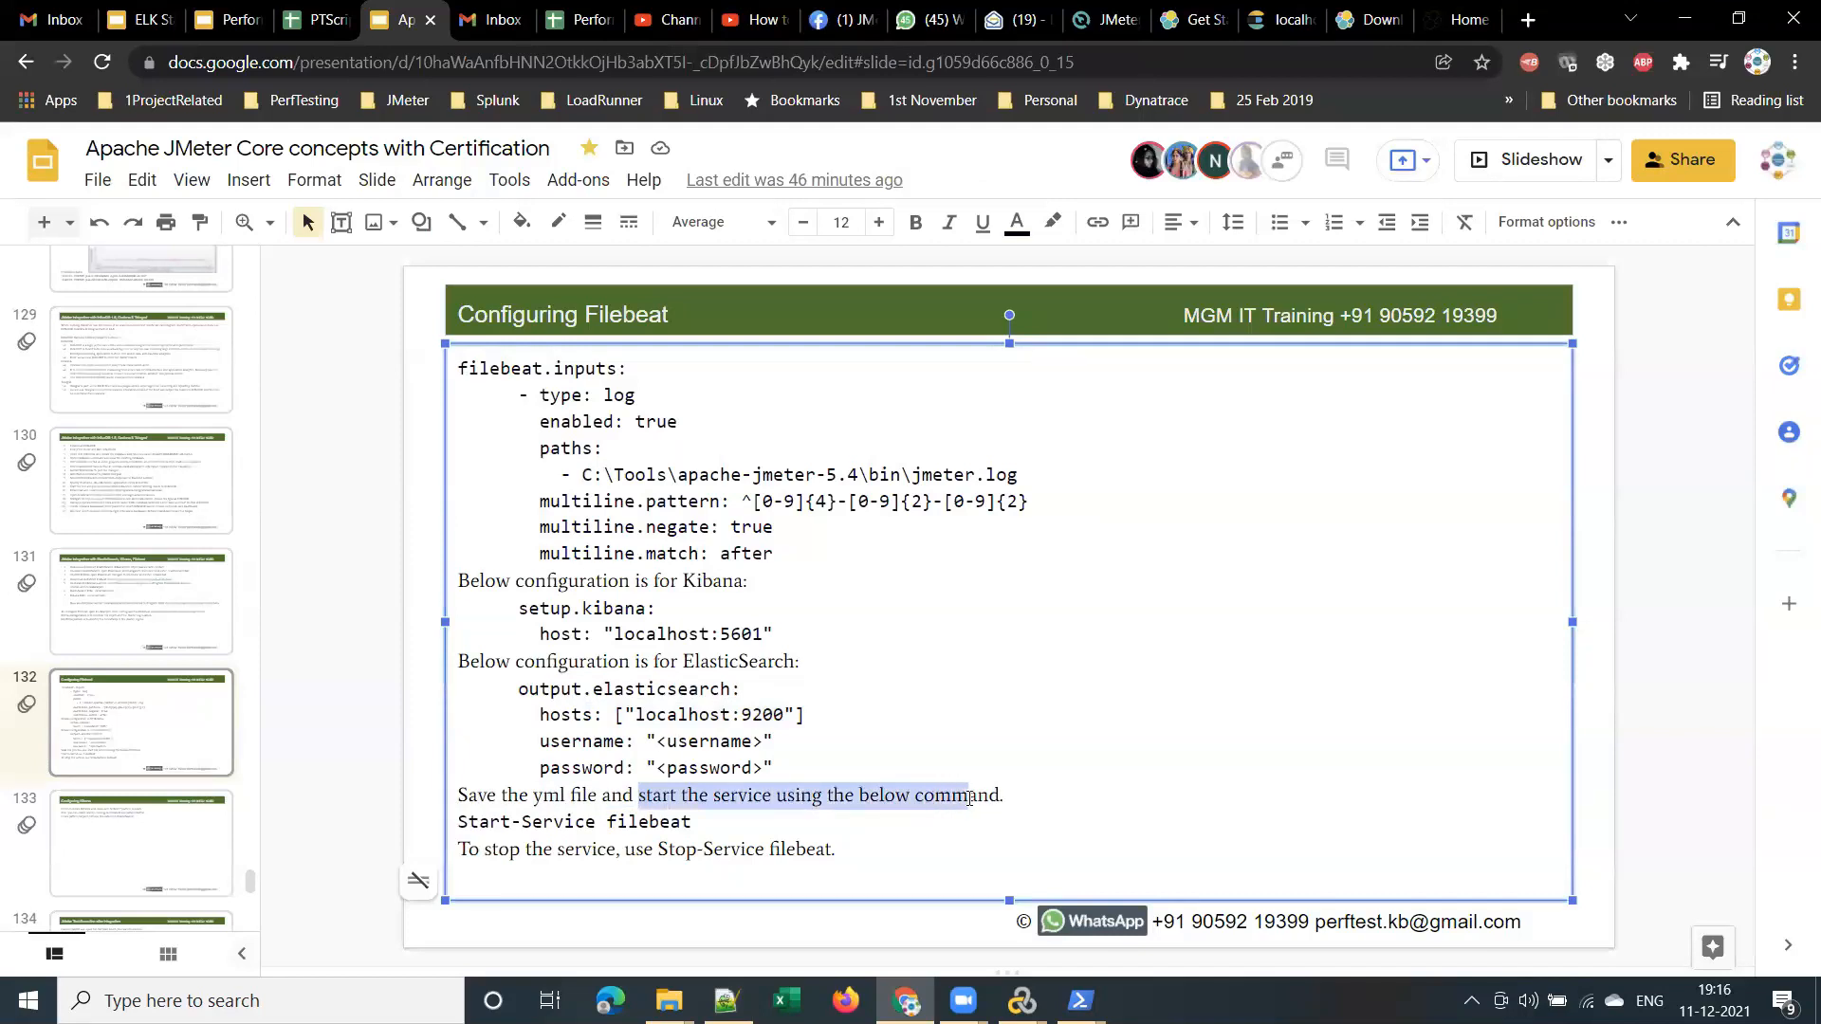
drag(702, 824, 457, 824)
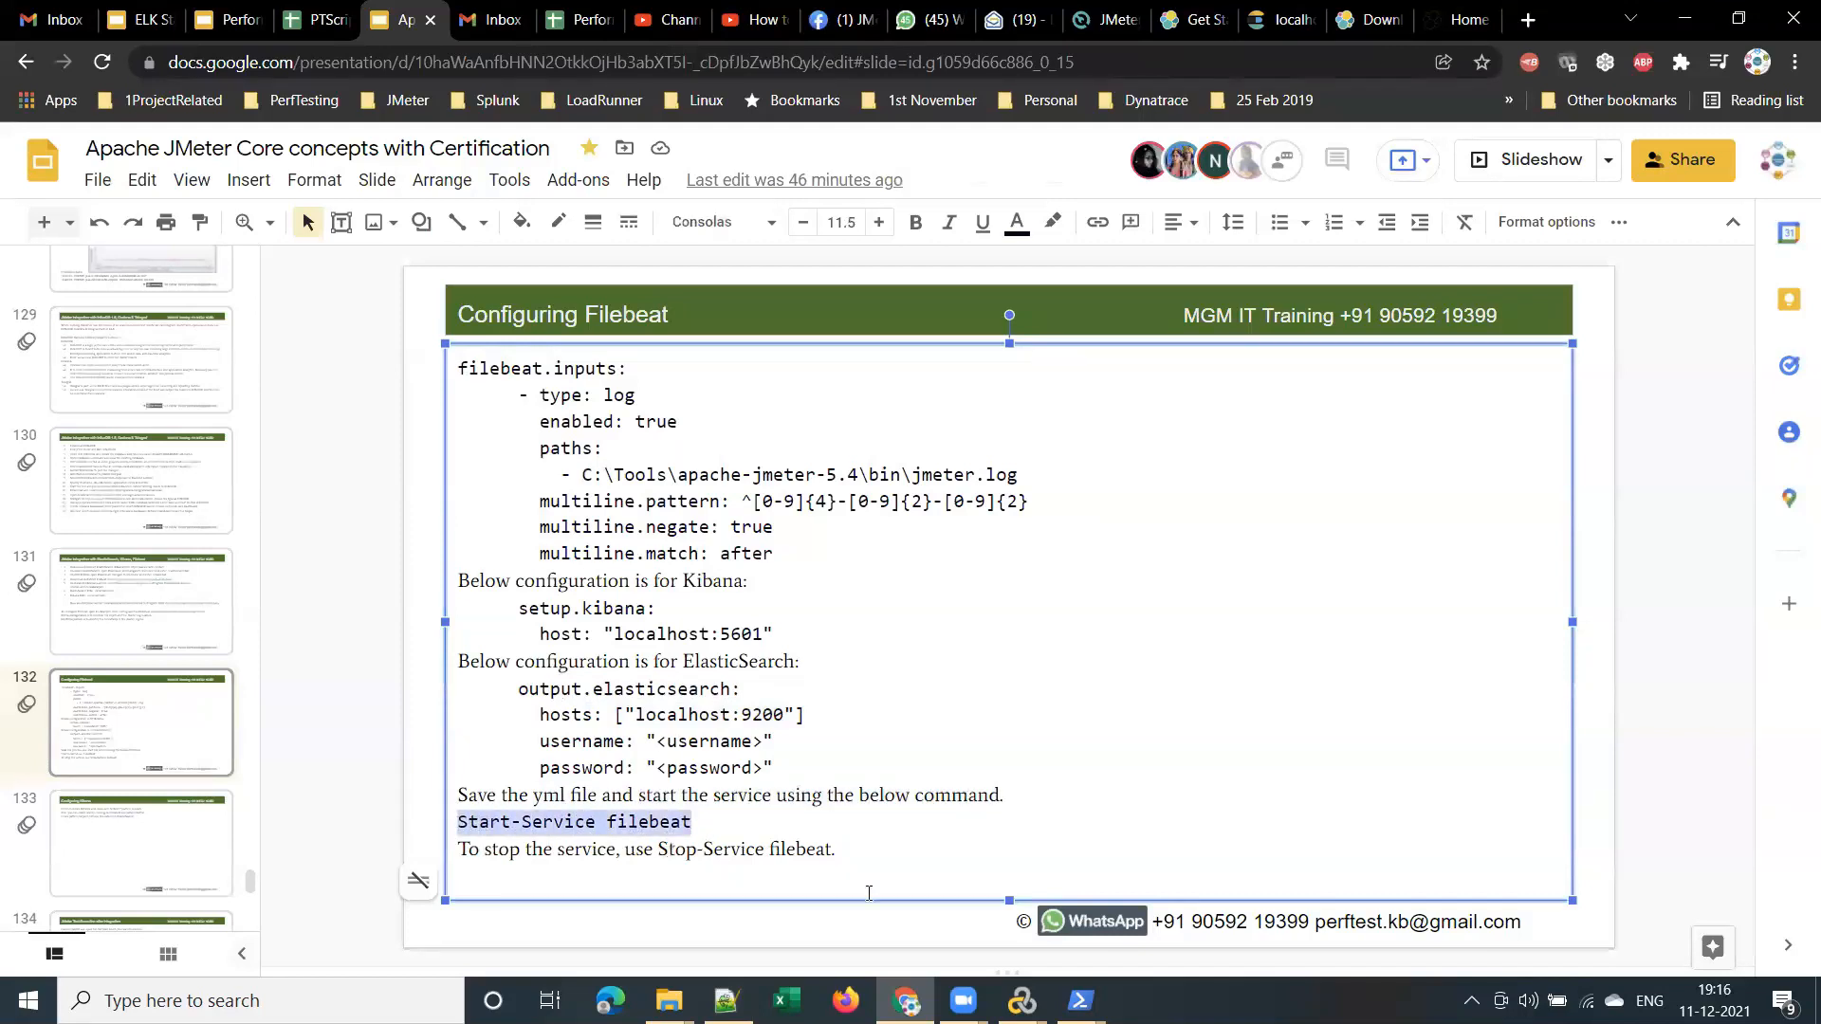
click(1082, 1001)
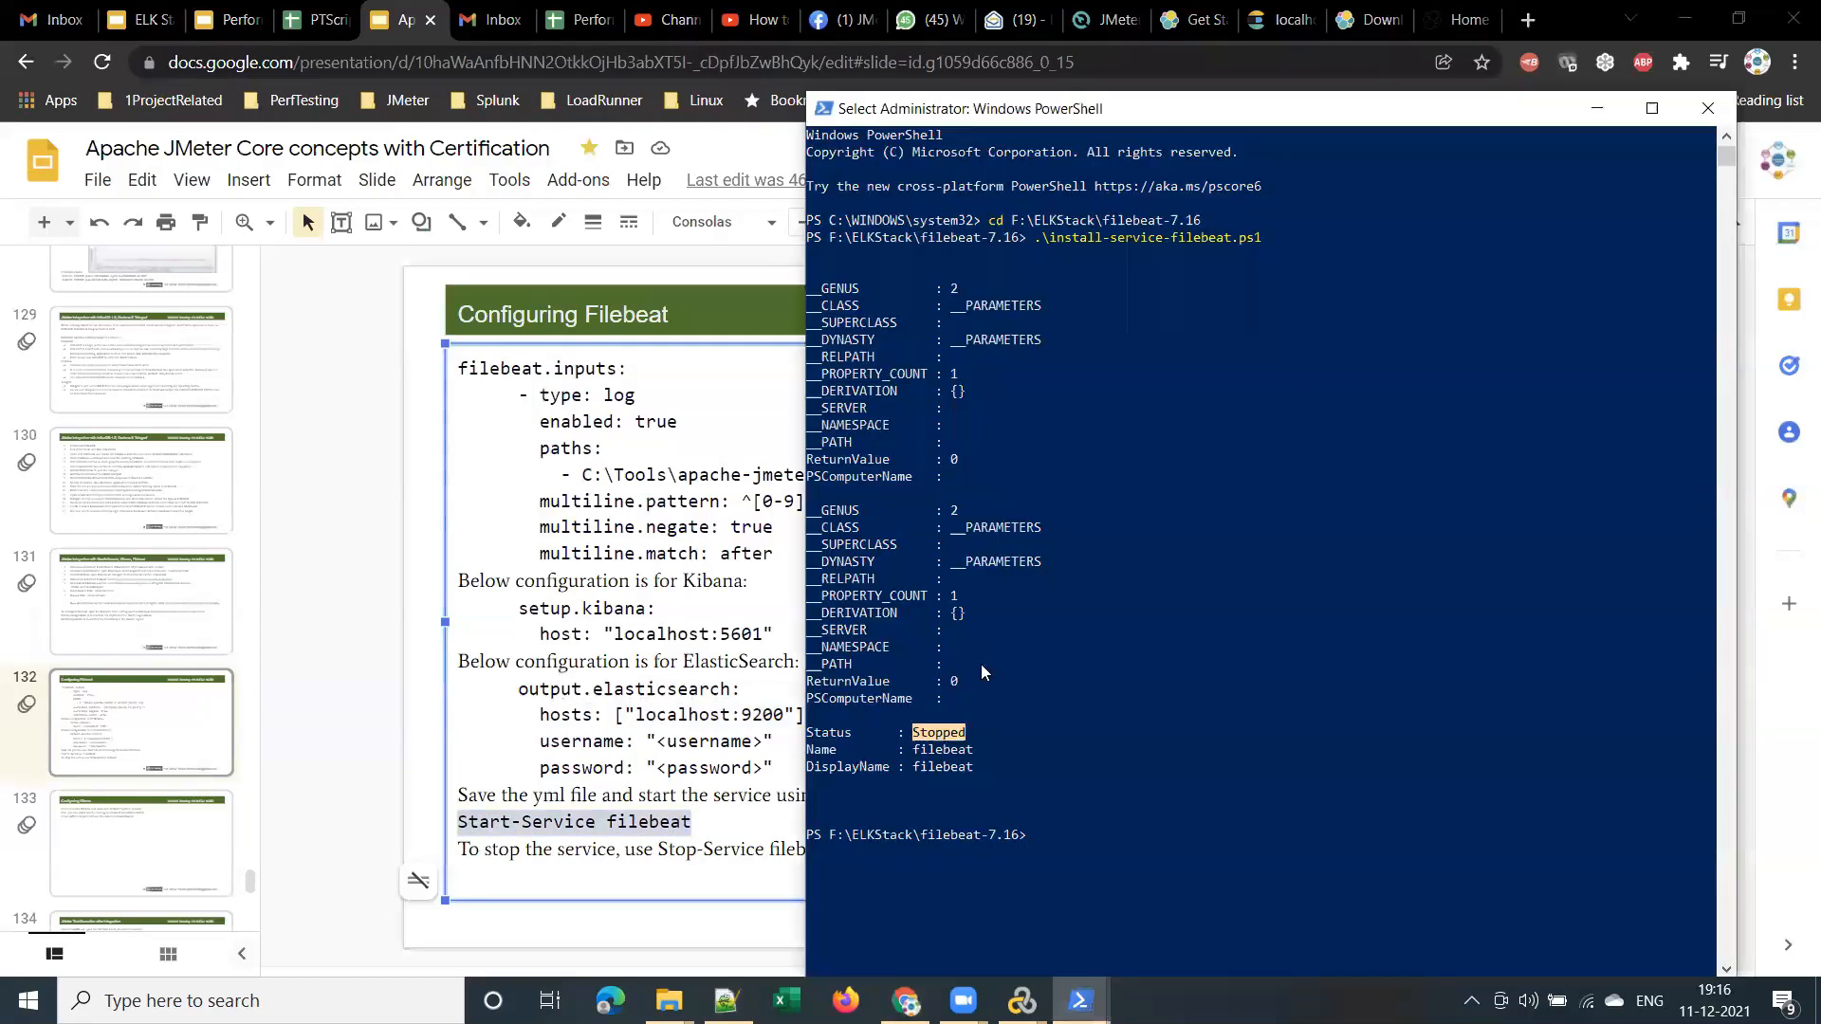
click(1104, 847)
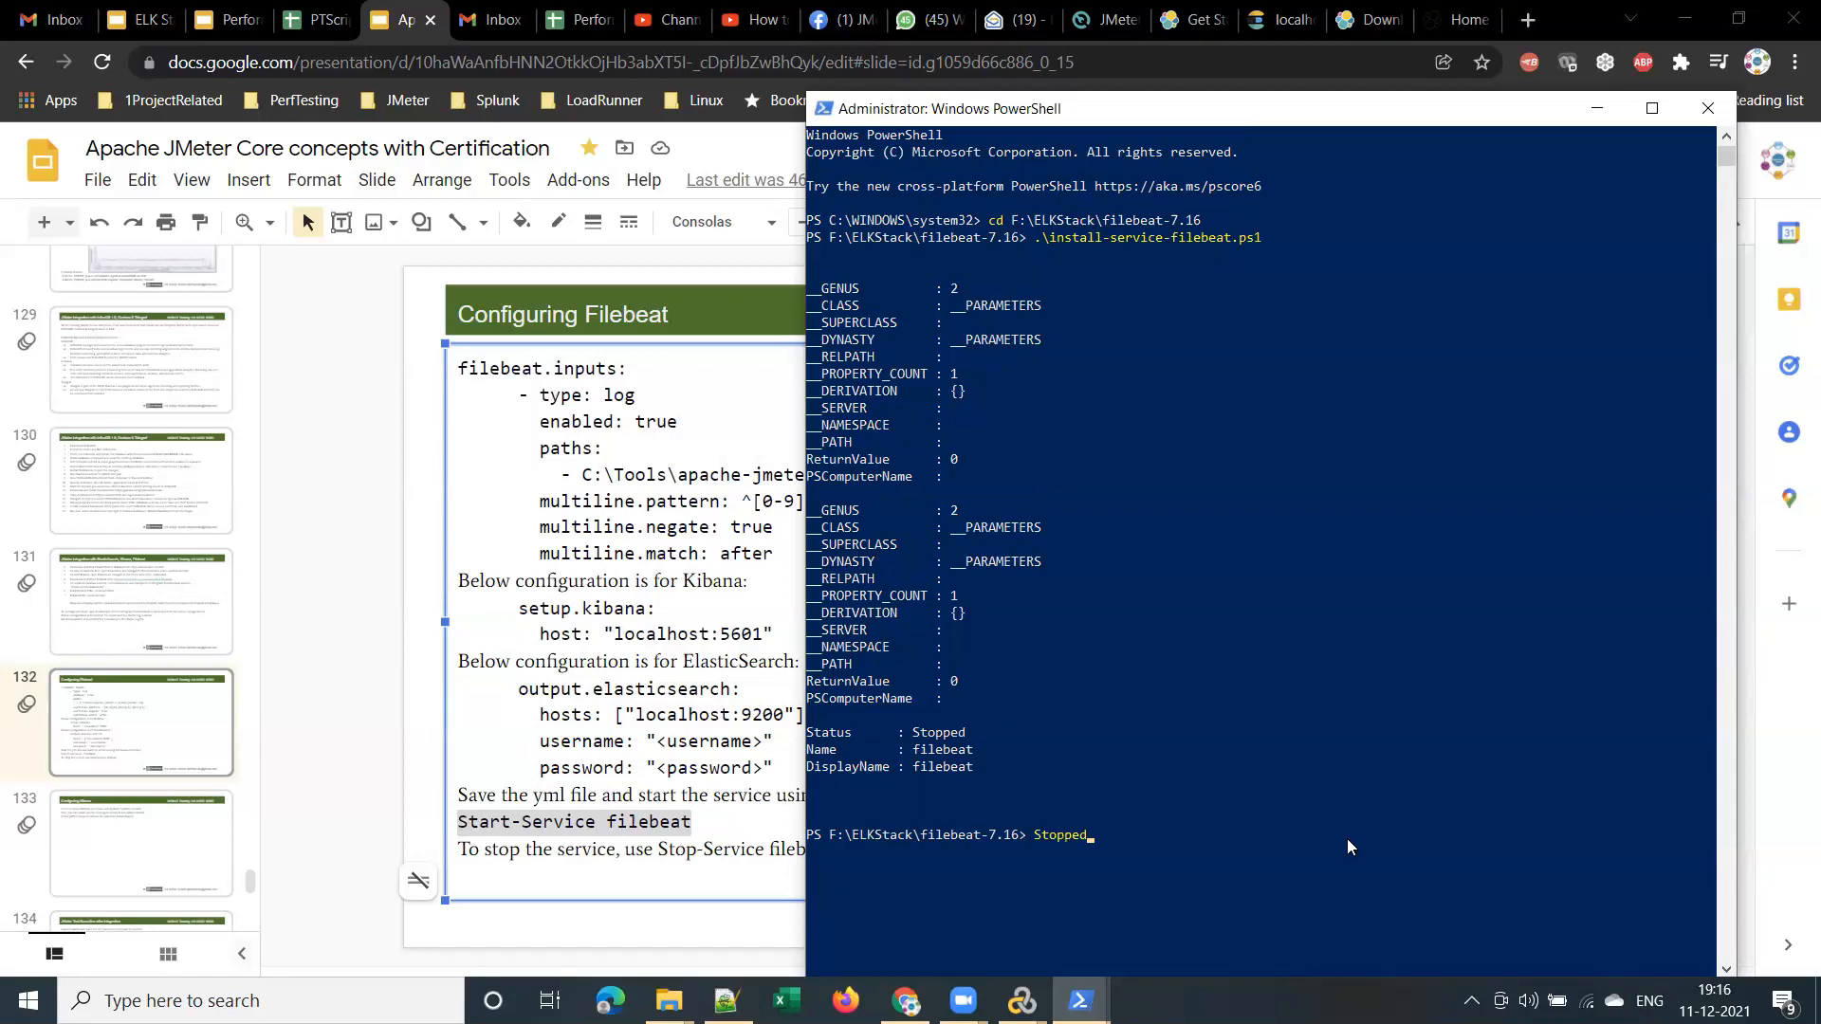
key(Escape)
text(start-service filebeat)
key(Return)
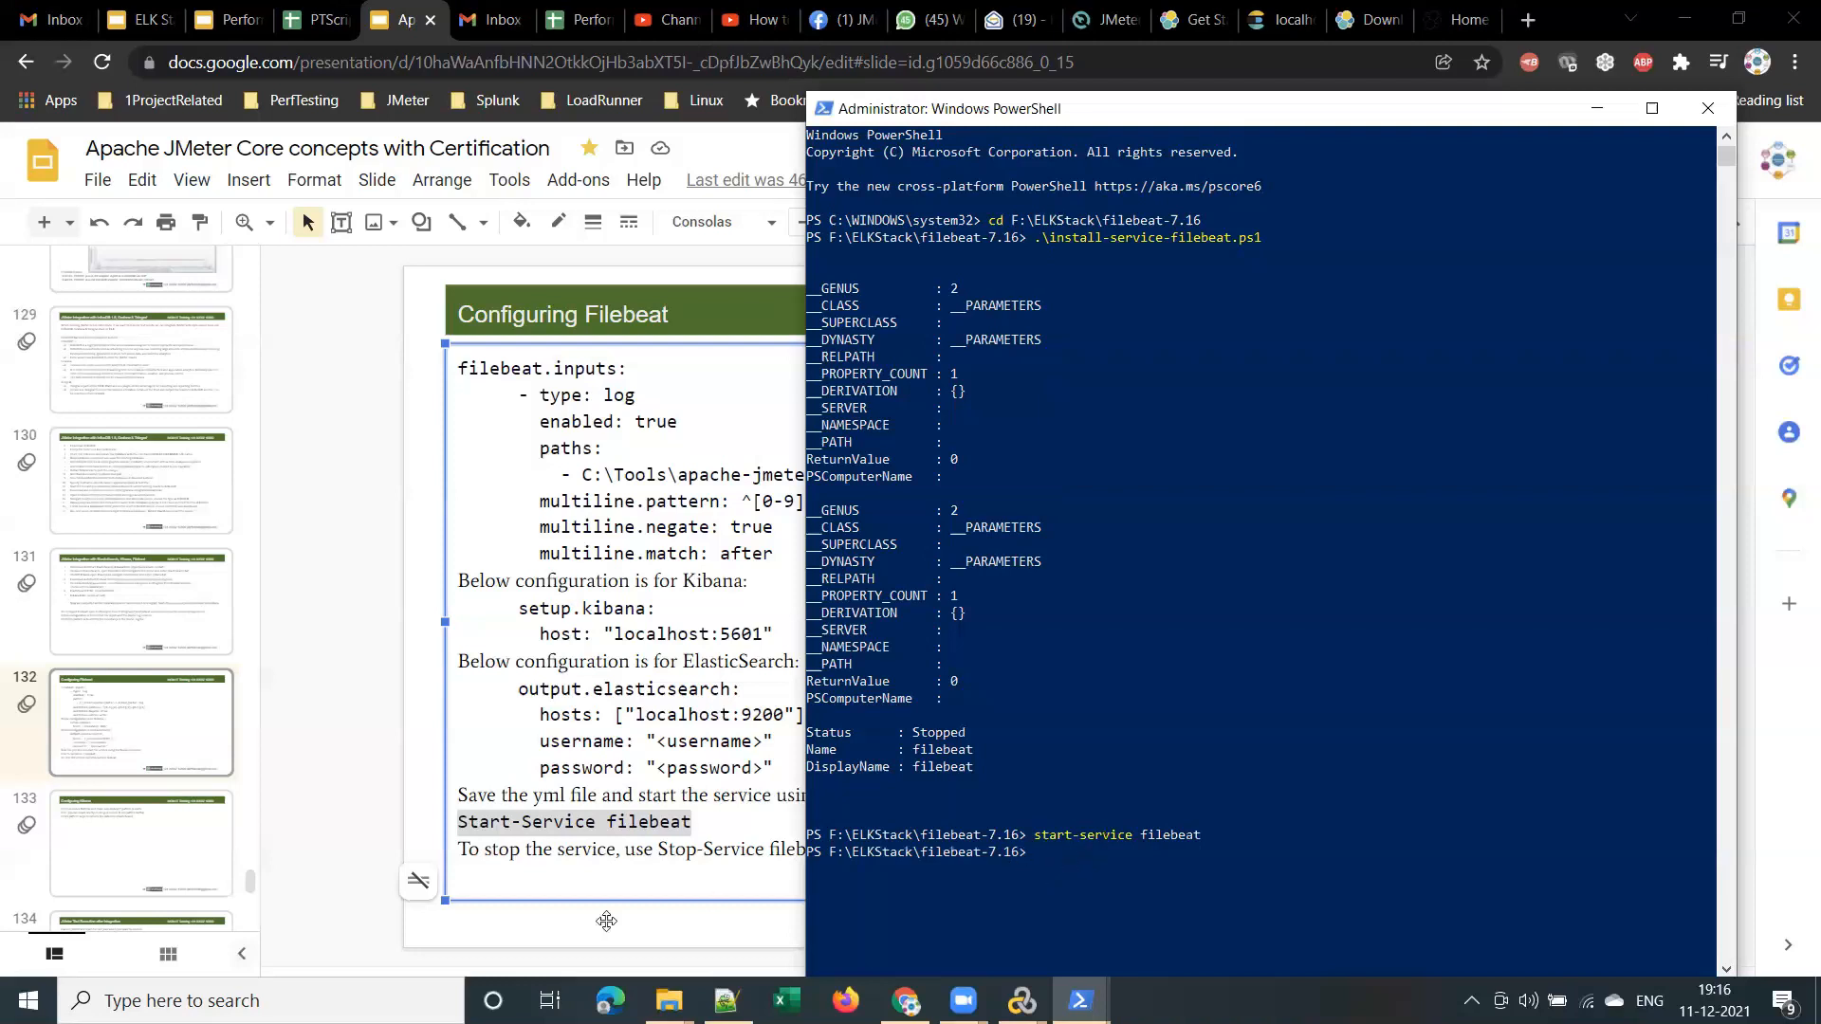
Open the Windows Services app, check the status of the filebeat service, and minimize the window
click(256, 1000)
text(service)
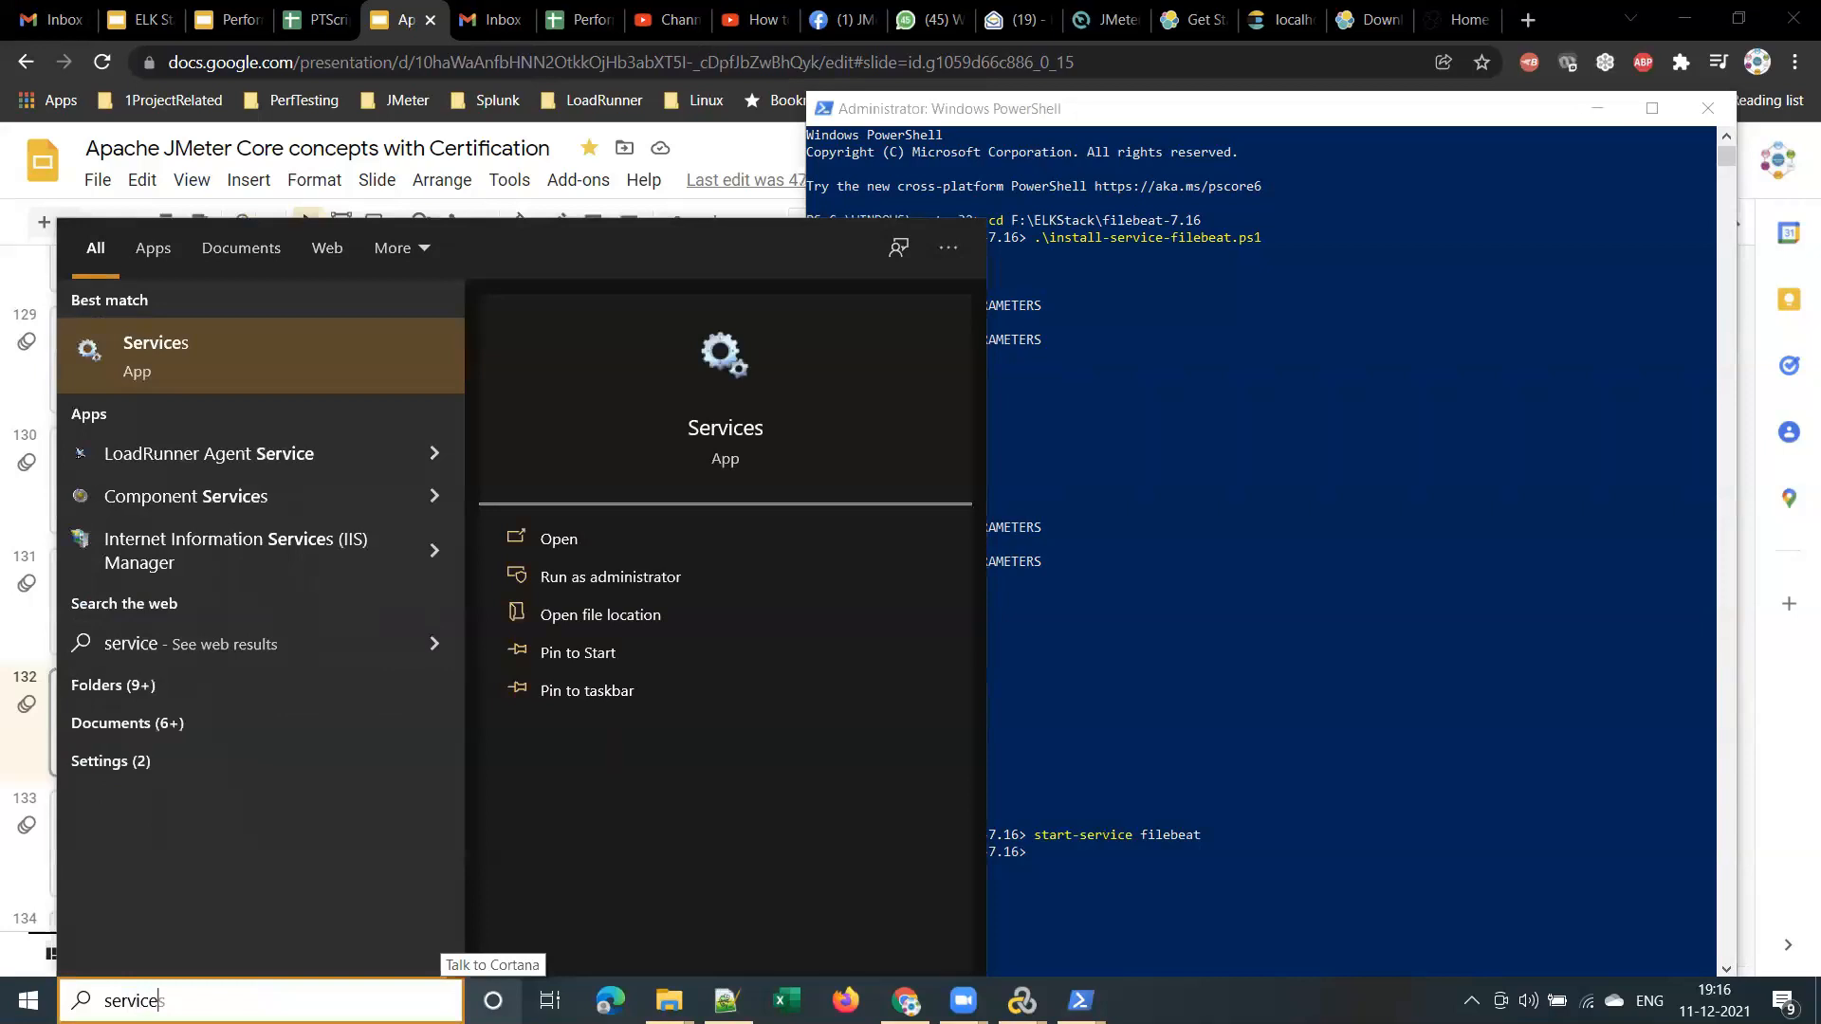
click(1178, 632)
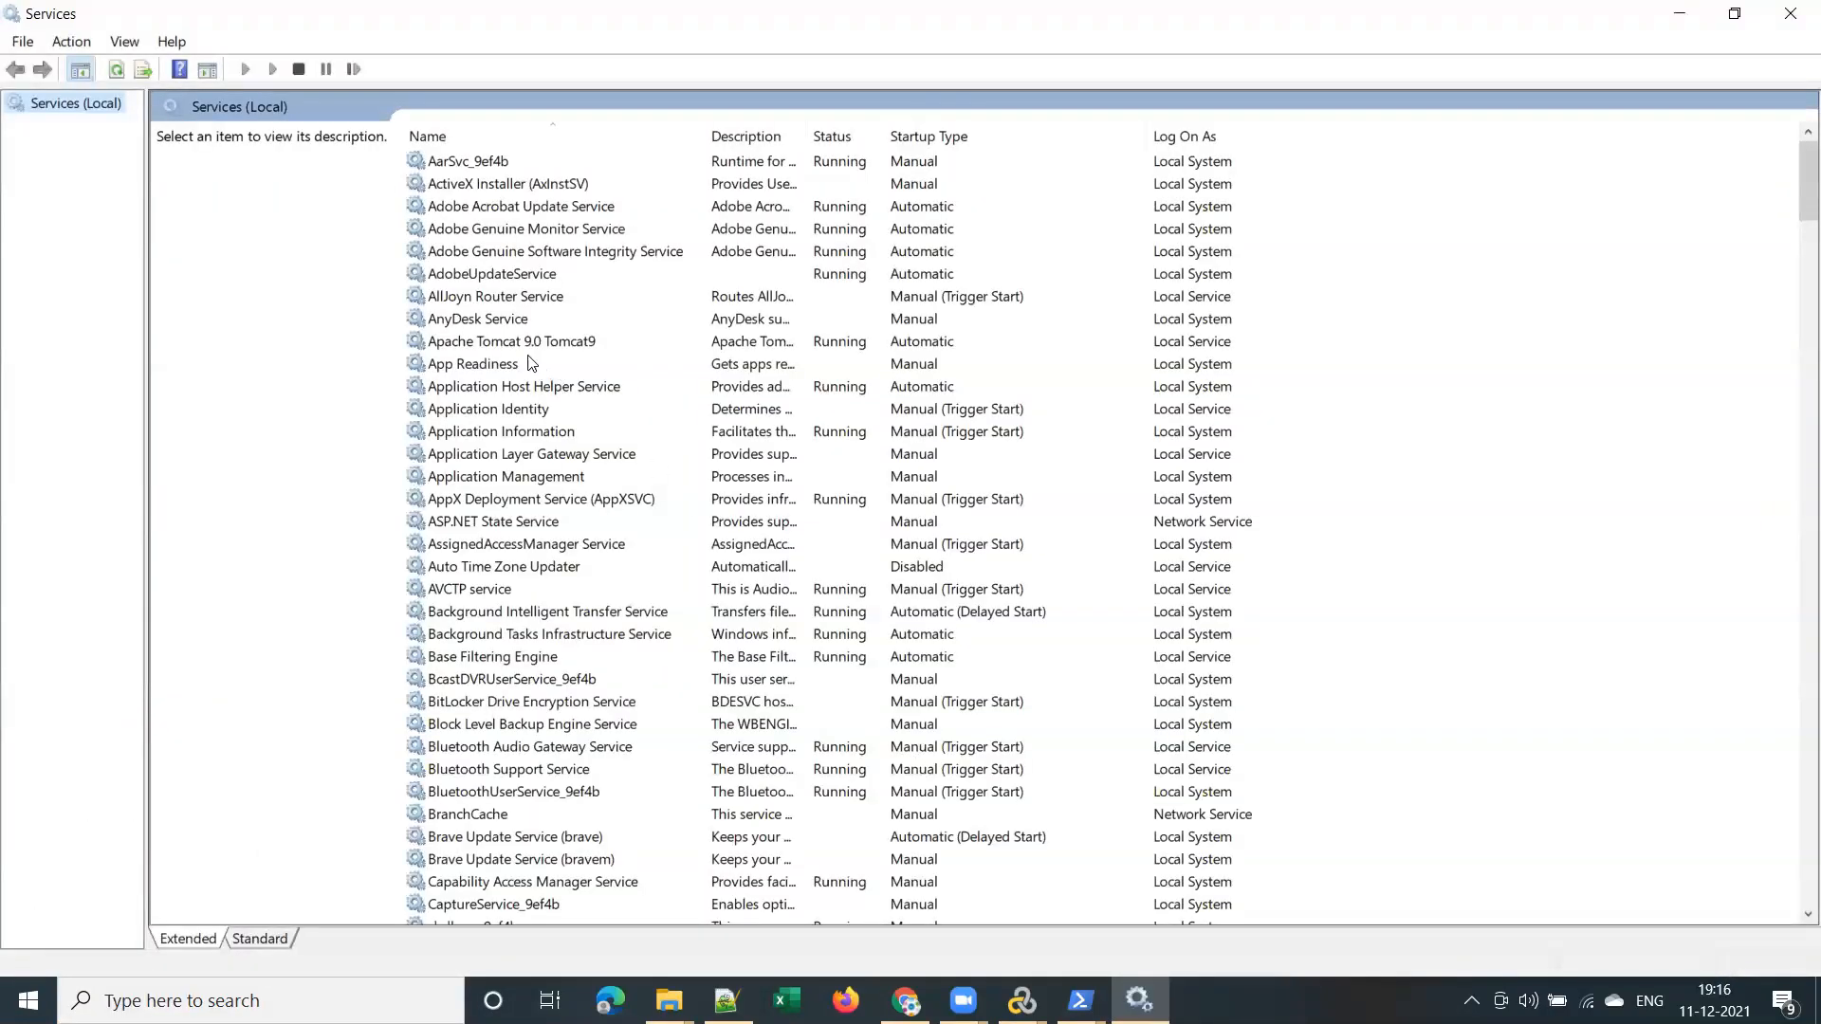
click(503, 366)
text(fi)
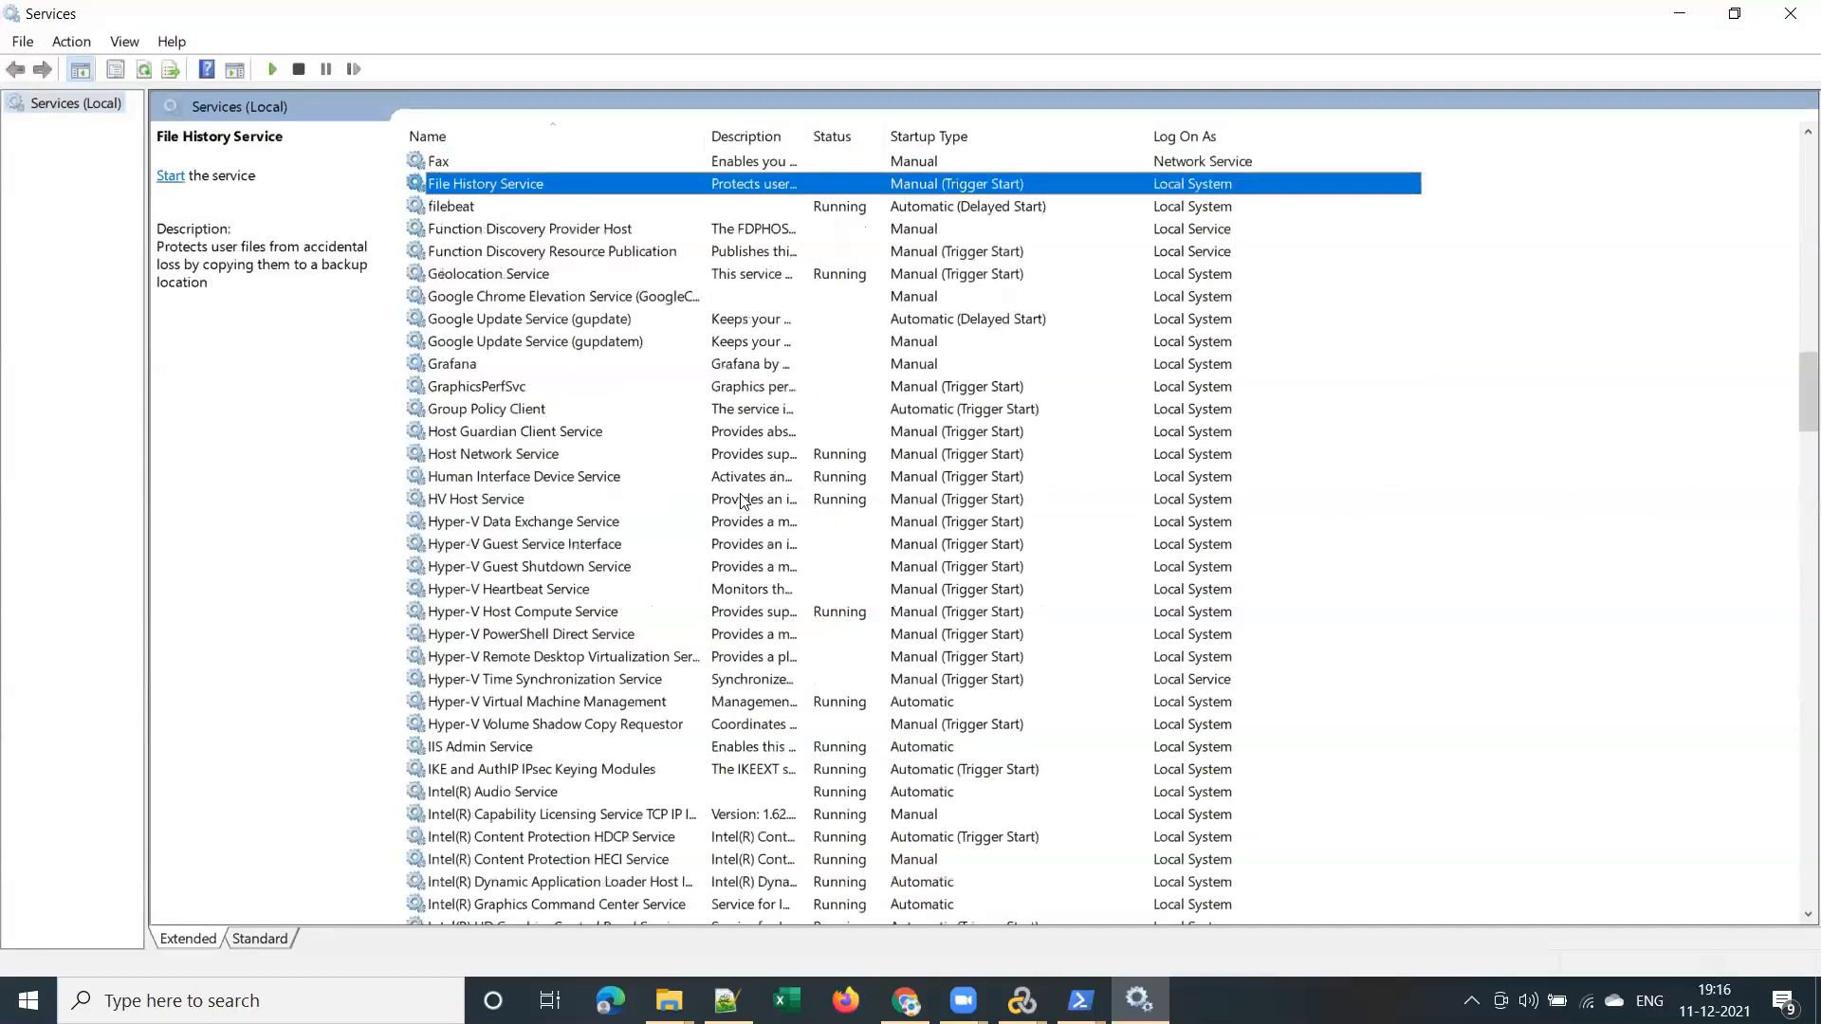
click(838, 214)
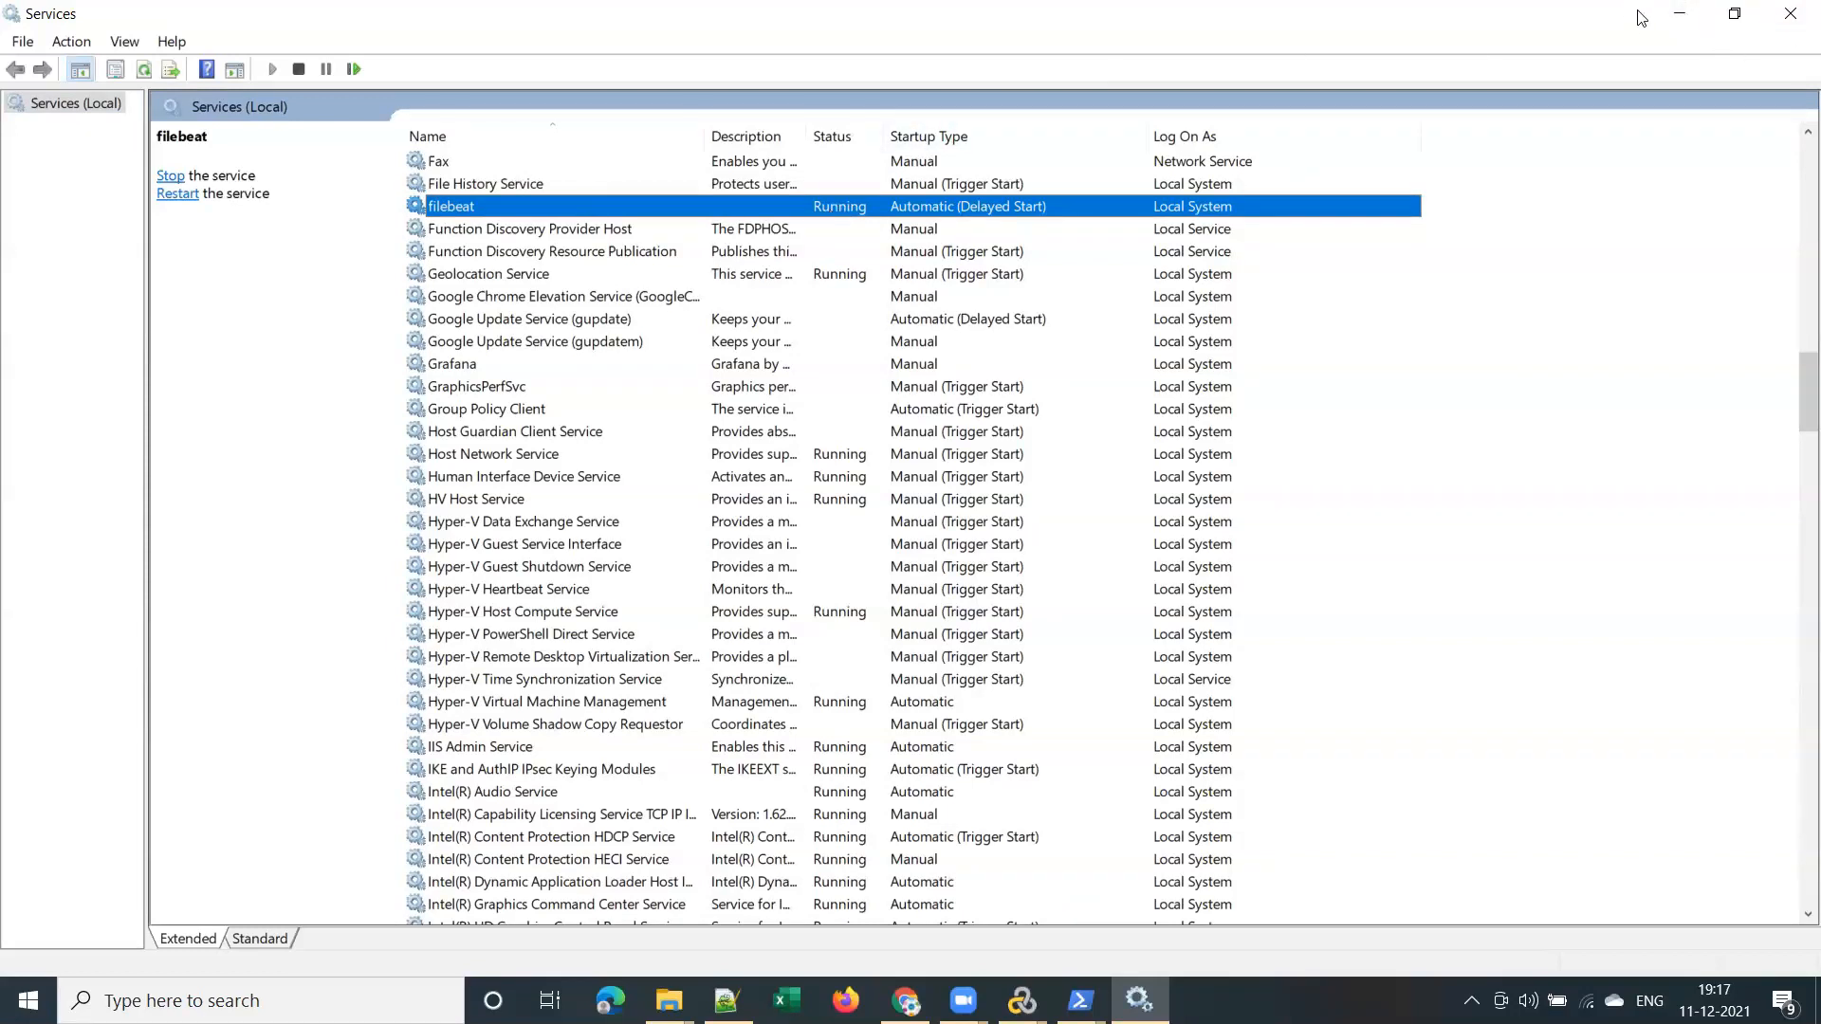
click(1674, 19)
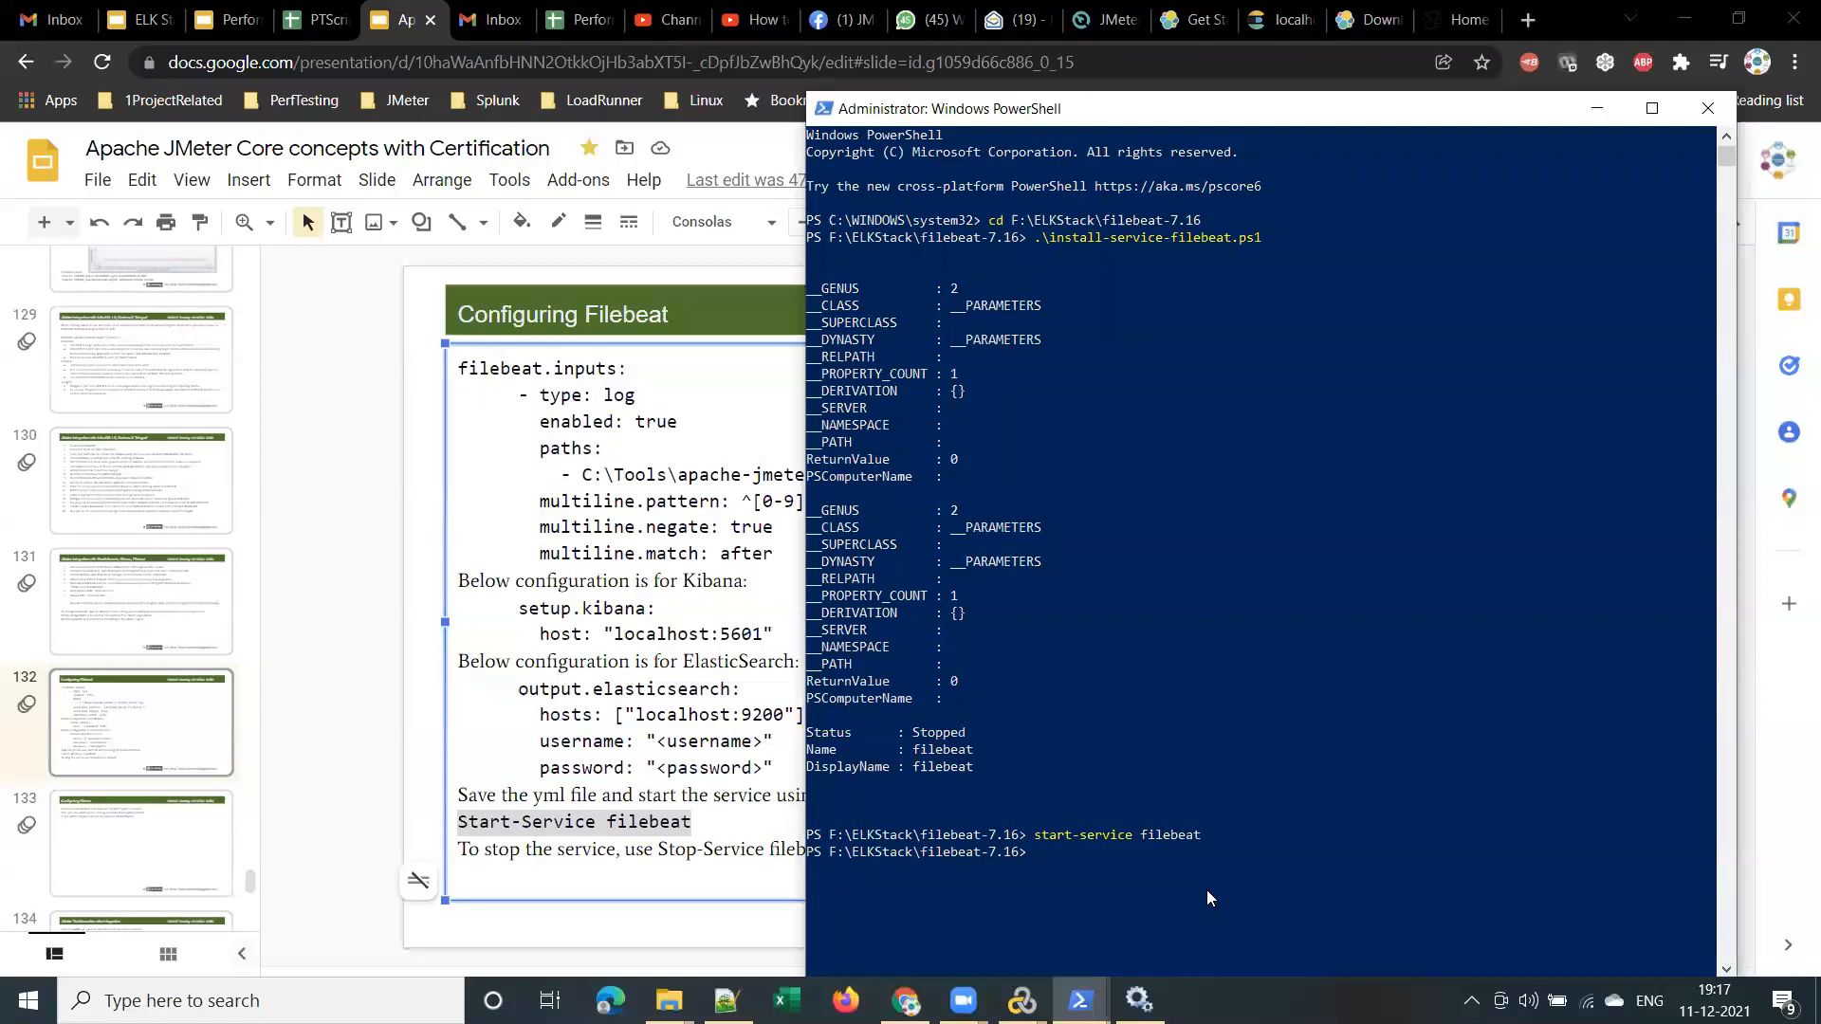
Try running "status-service filebeat" in PowerShell, then check the filebeat service's status in Services and minimize that window
text(status-service filebeat)
scroll(1286, 799, down, 3)
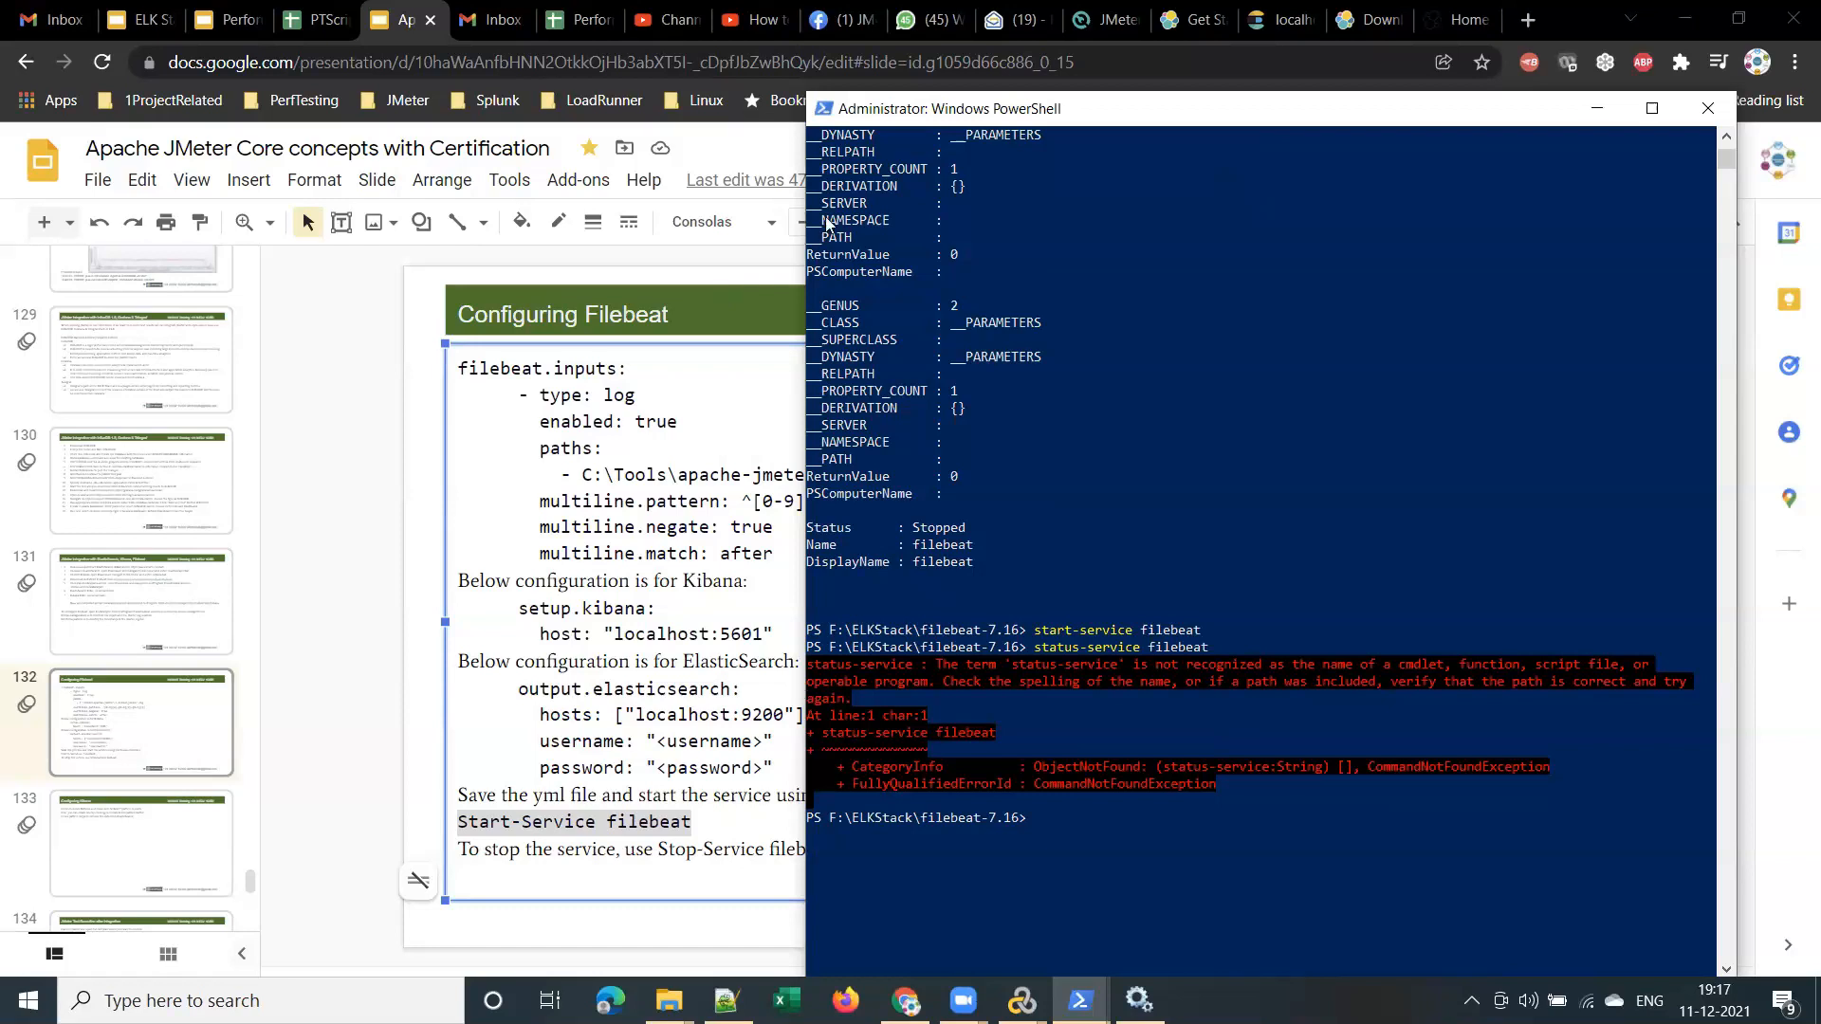
key(alt+Tab)
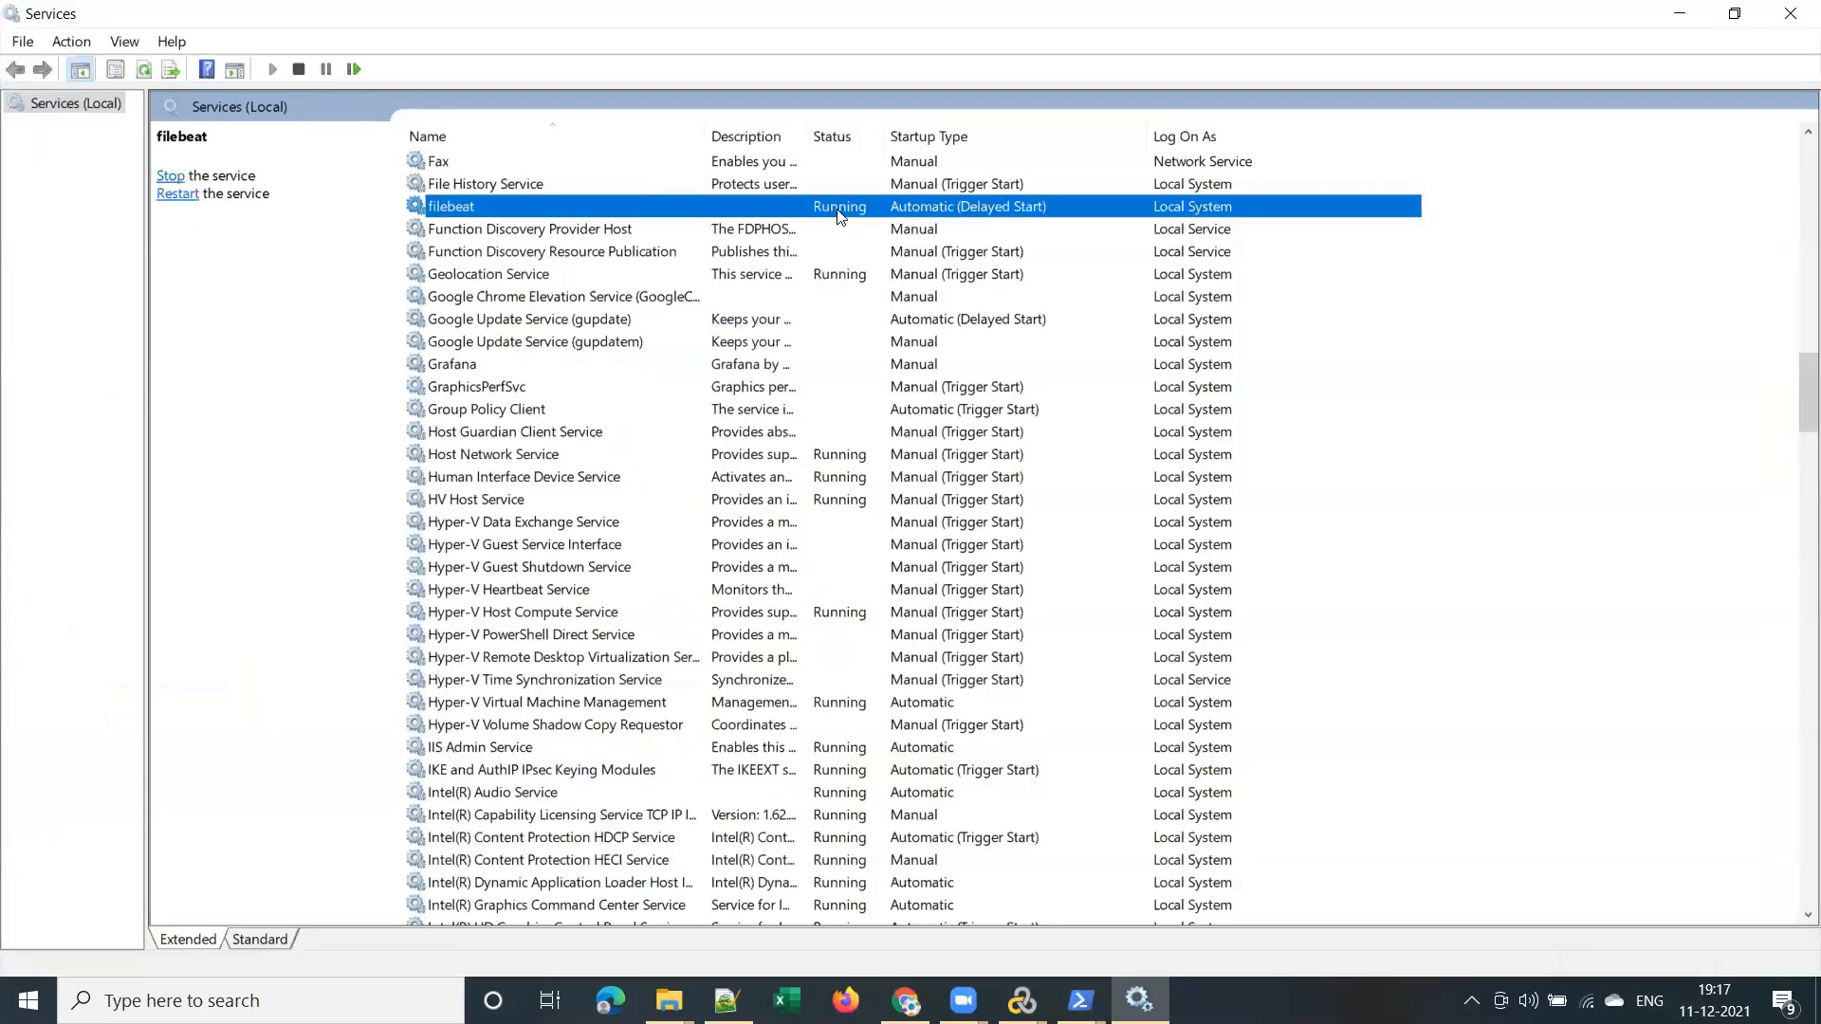
click(1680, 13)
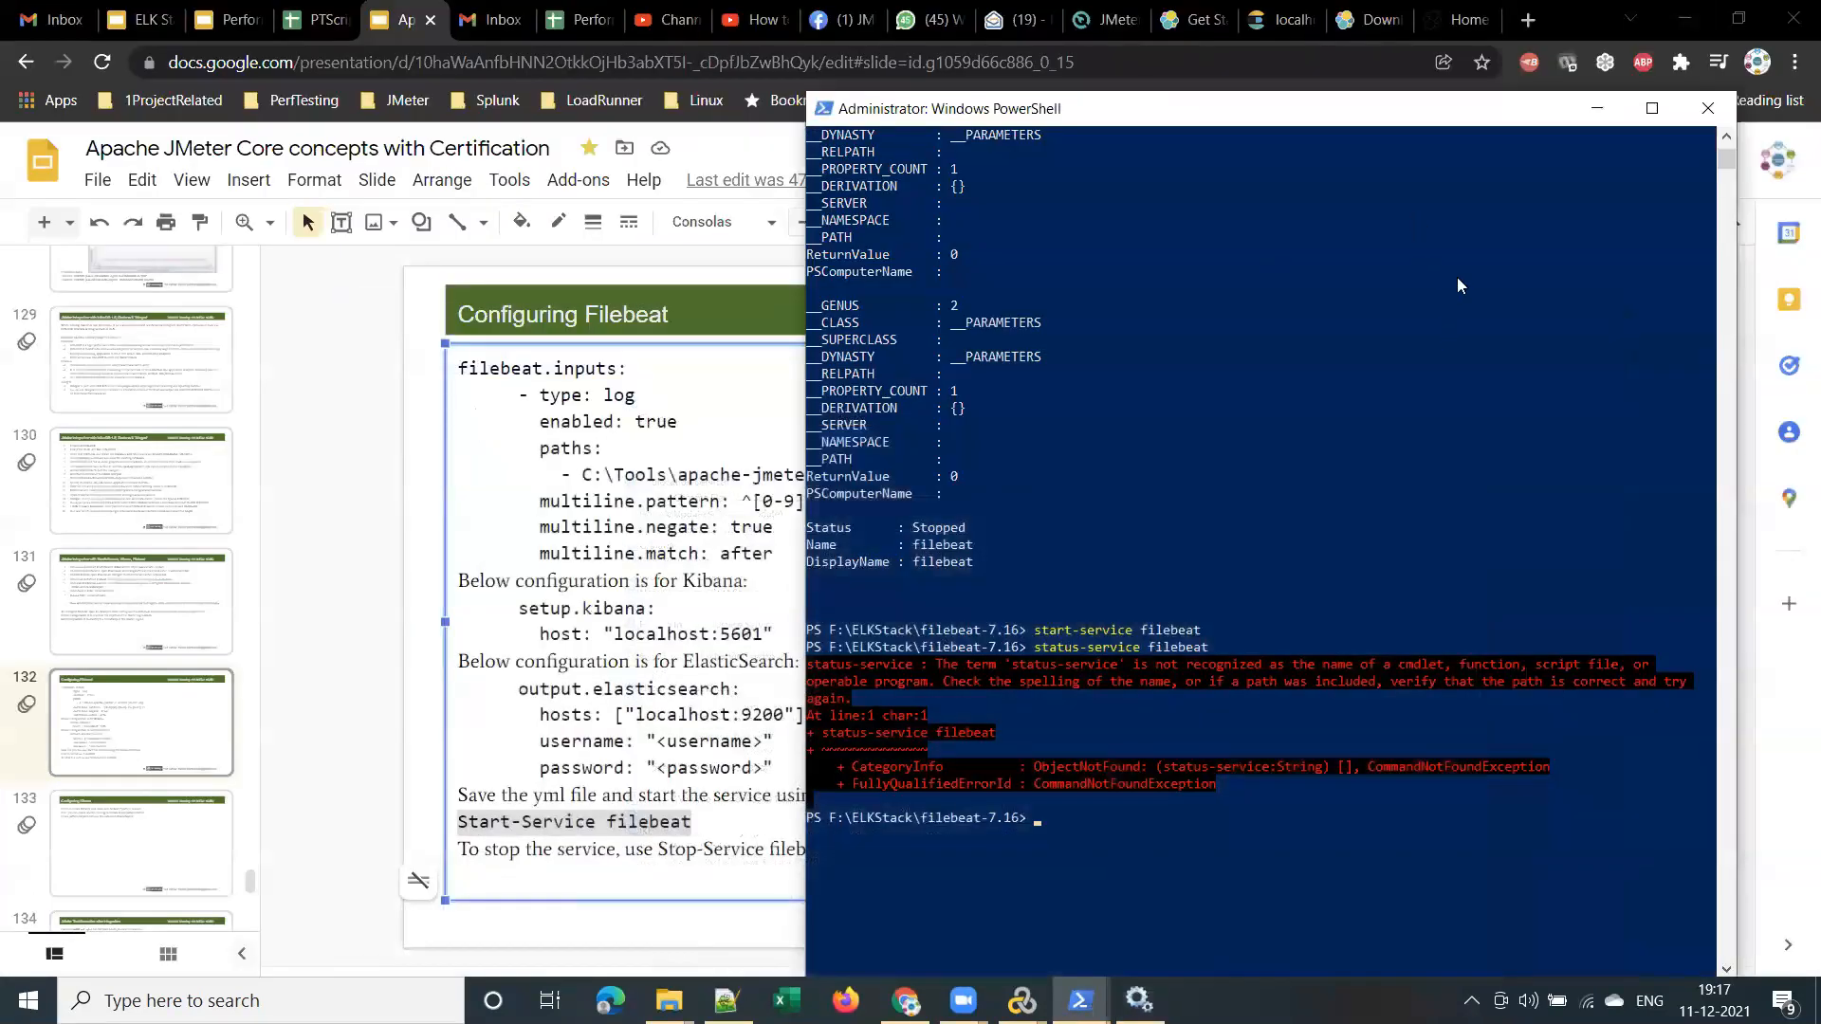
Read the Stop-Service filebeat instruction in the Chrome slides, open the Configuring Kibana slide, and glance at Services again
click(726, 877)
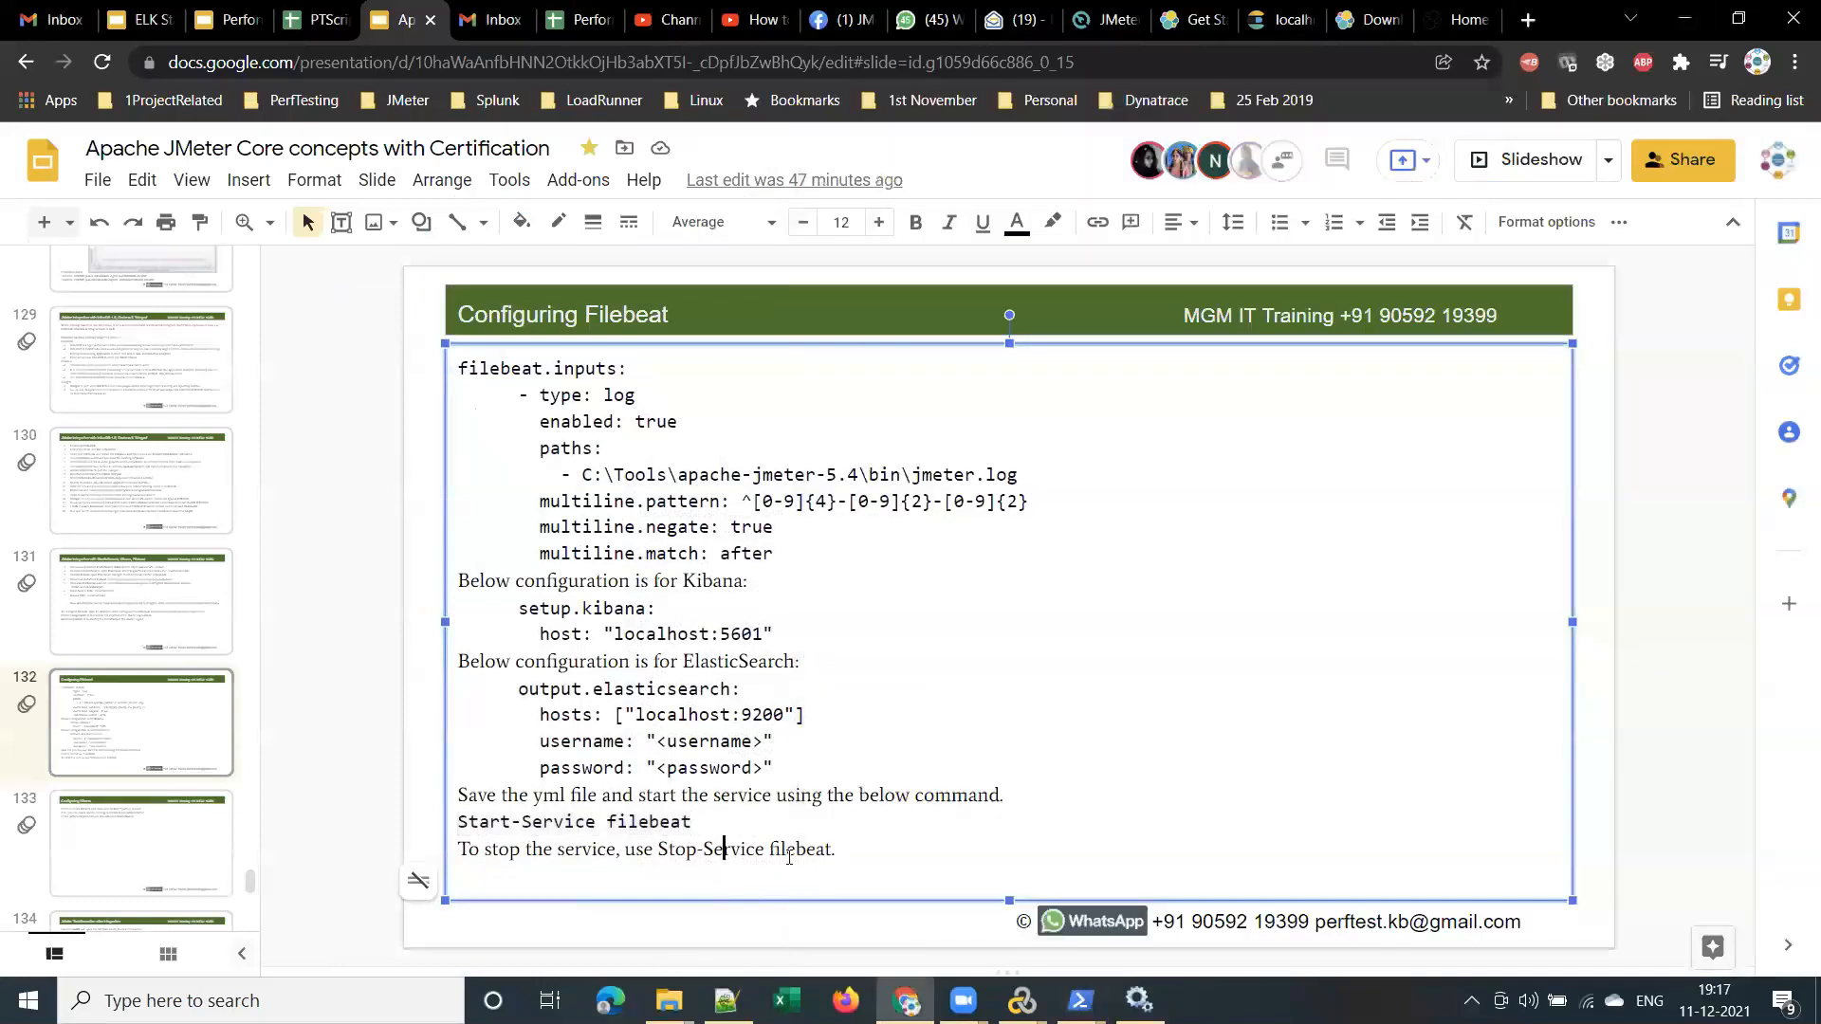
drag(658, 849, 830, 849)
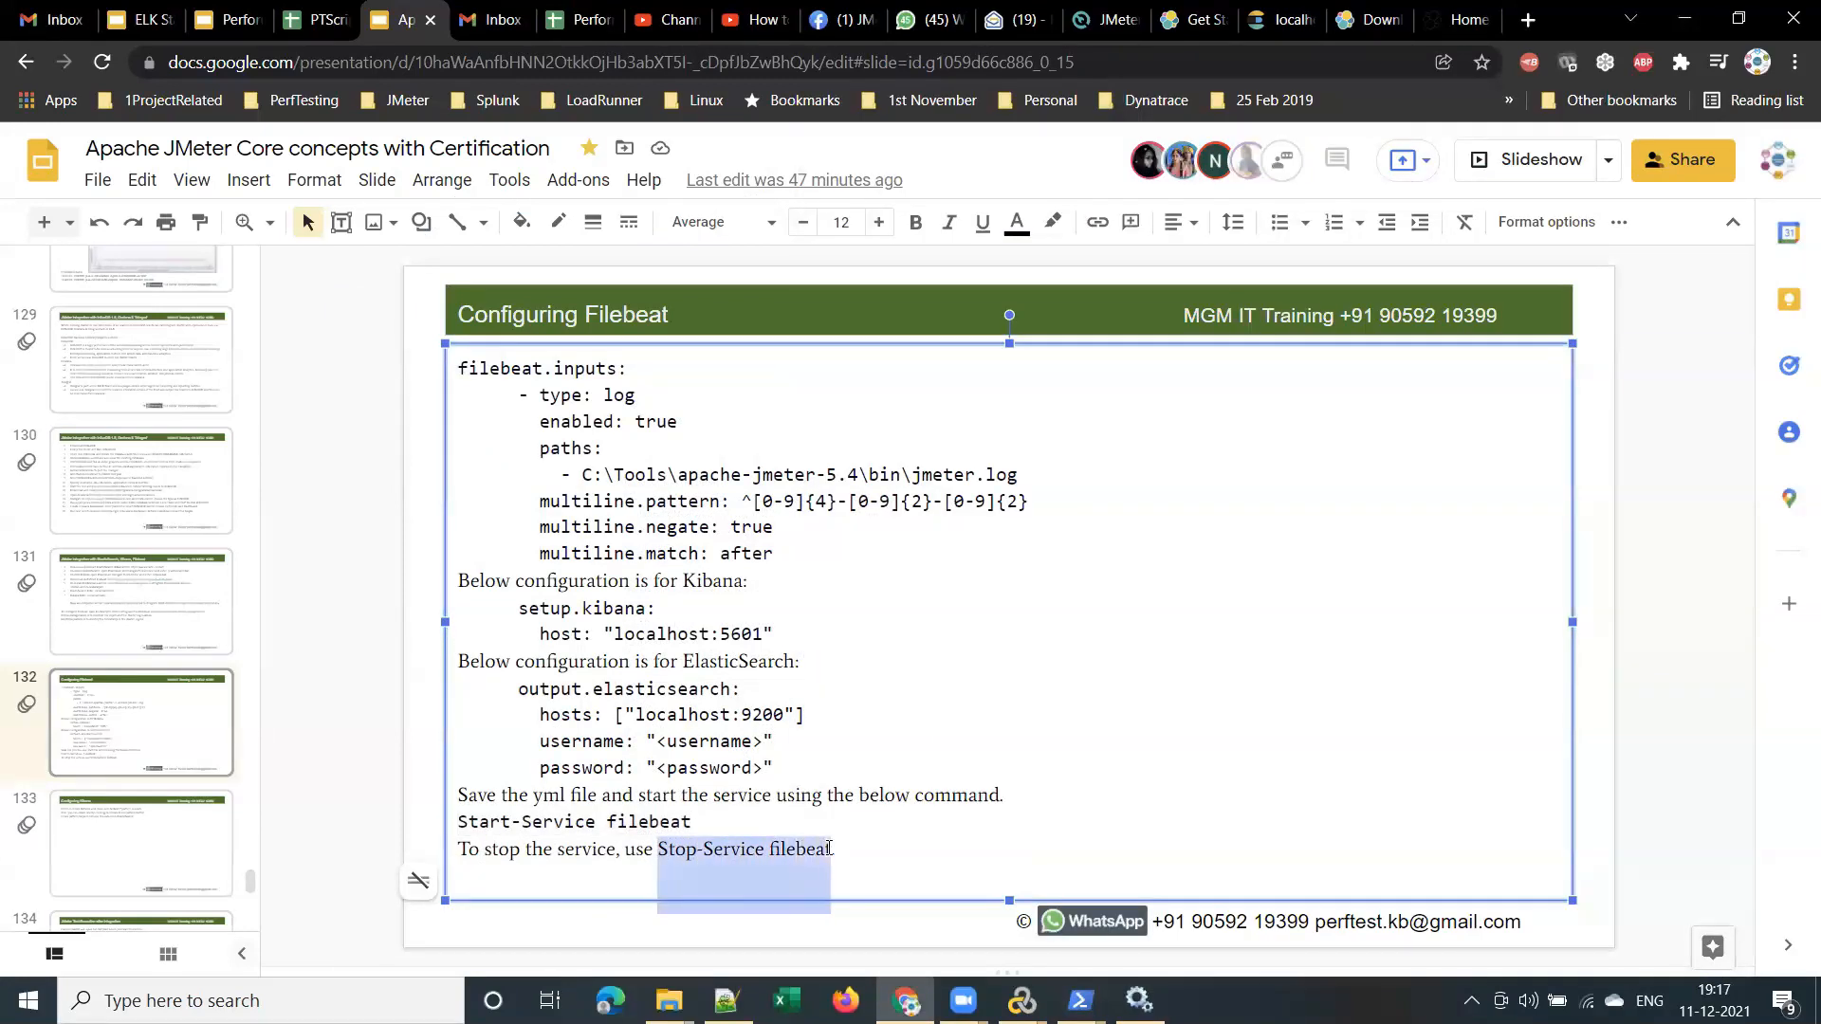
click(153, 854)
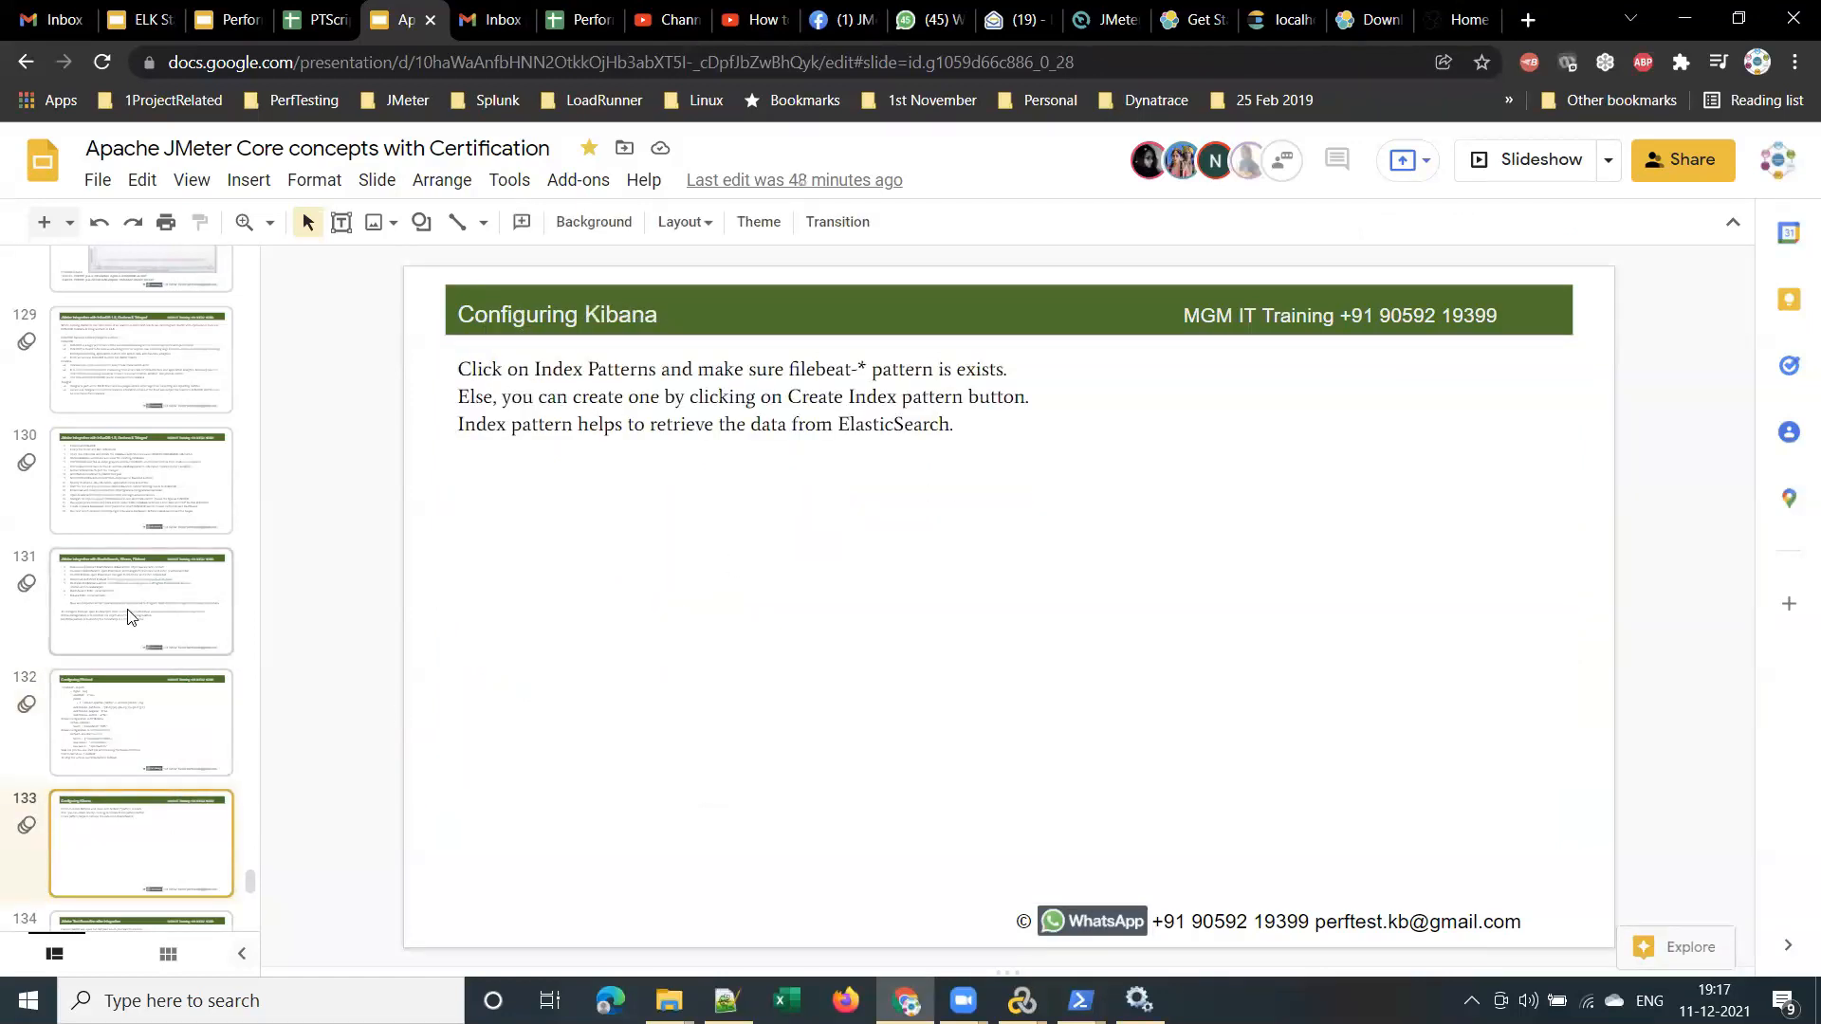
key(alt+Tab)
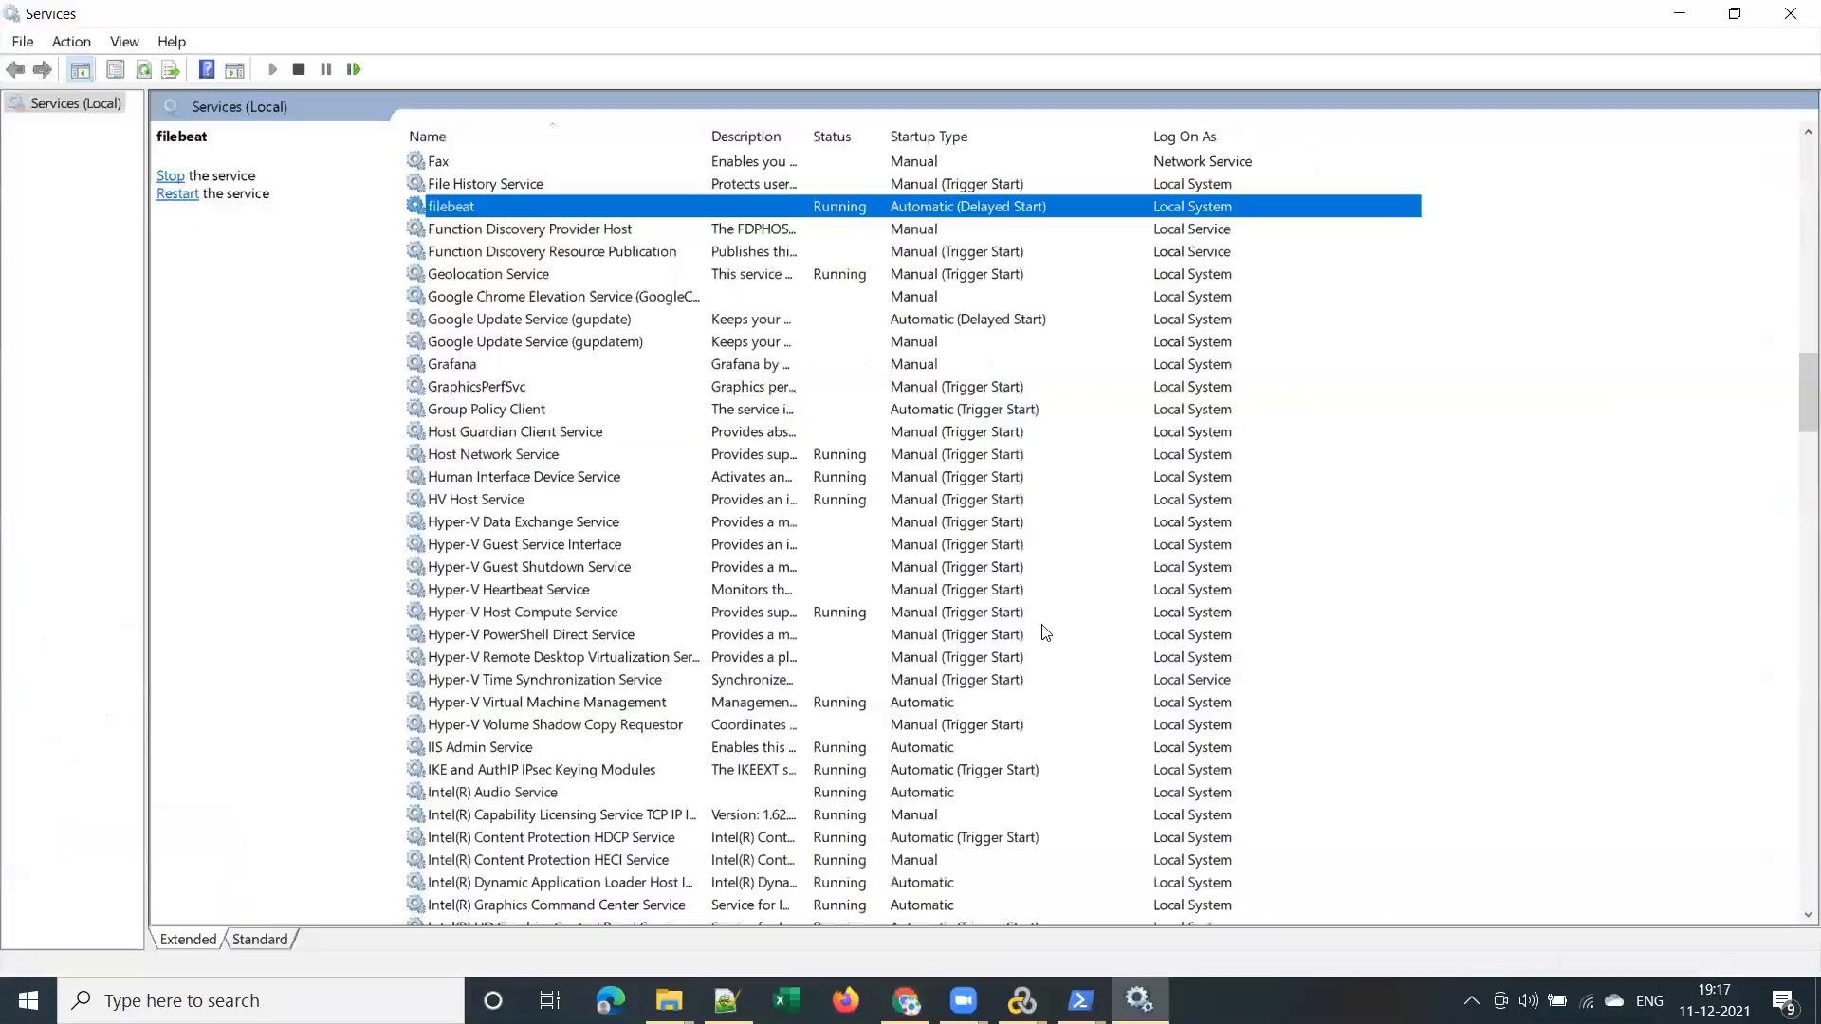
key(alt+Tab)
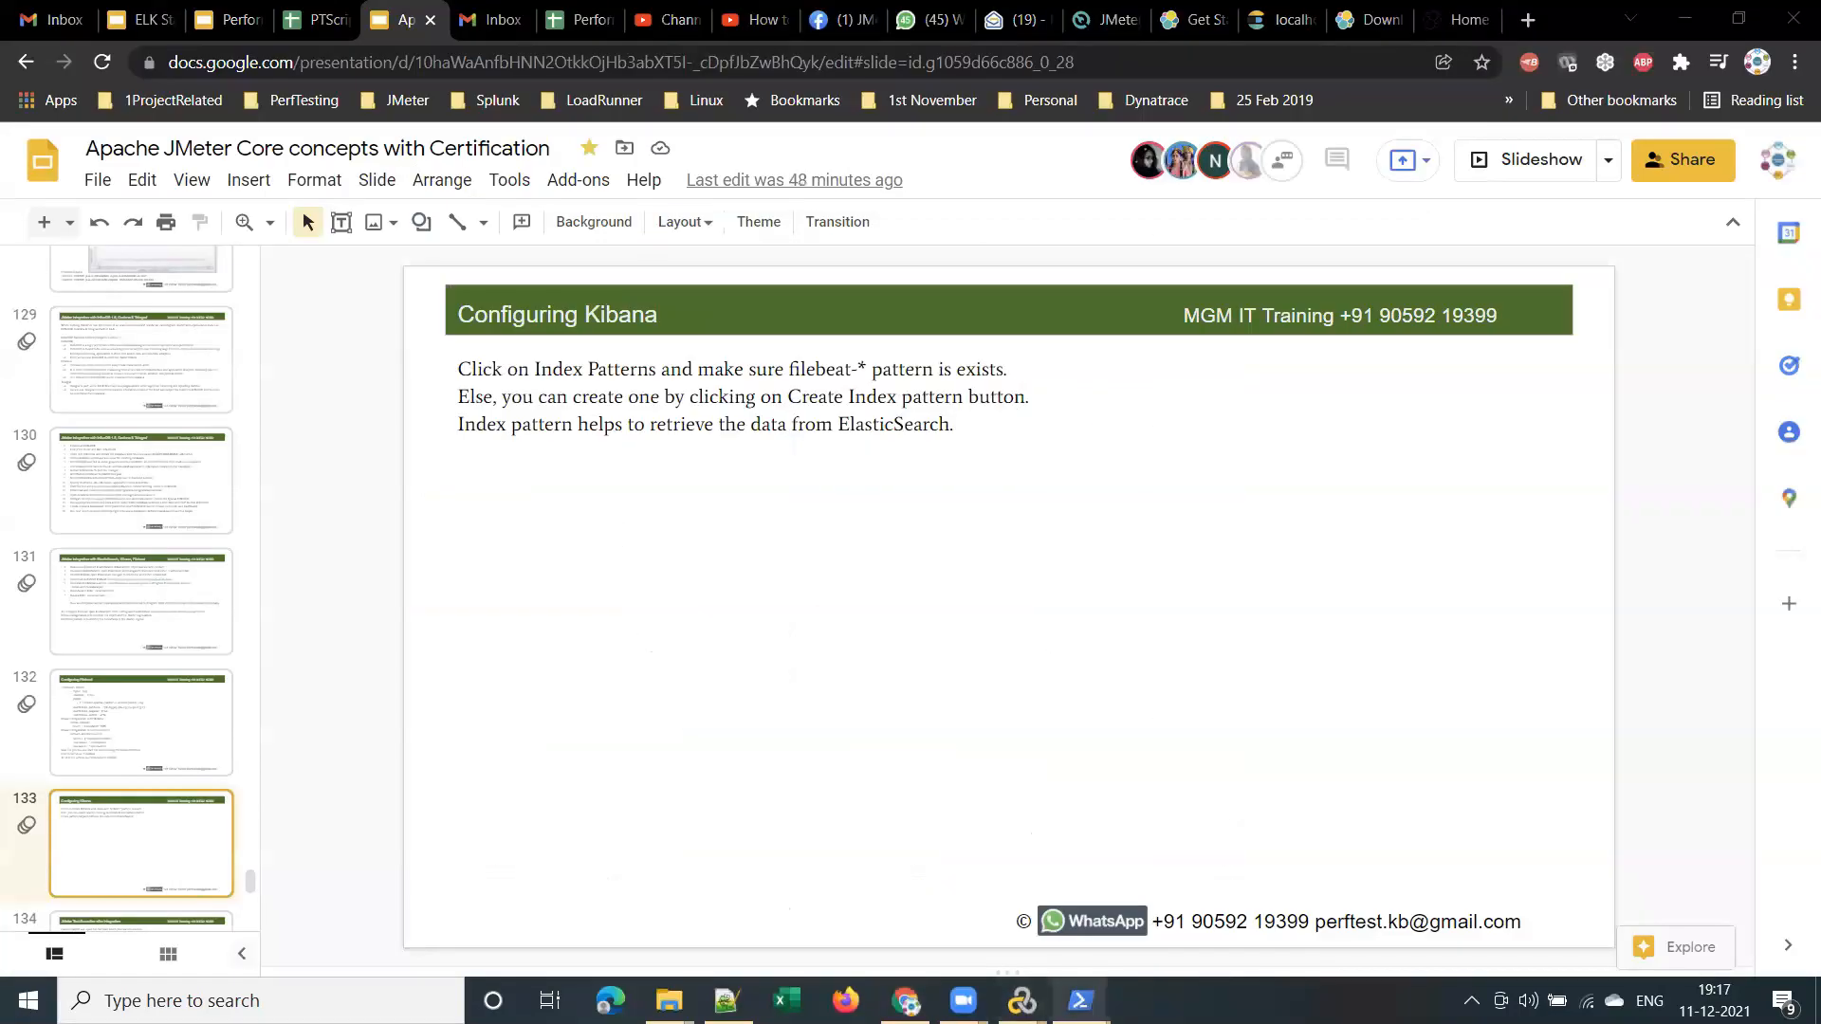
Switch to filebeat.yml in Notepad++ and review the Filebeat inputs section, from the filestream input to the log input
click(727, 1000)
scroll(503, 615, up, 20)
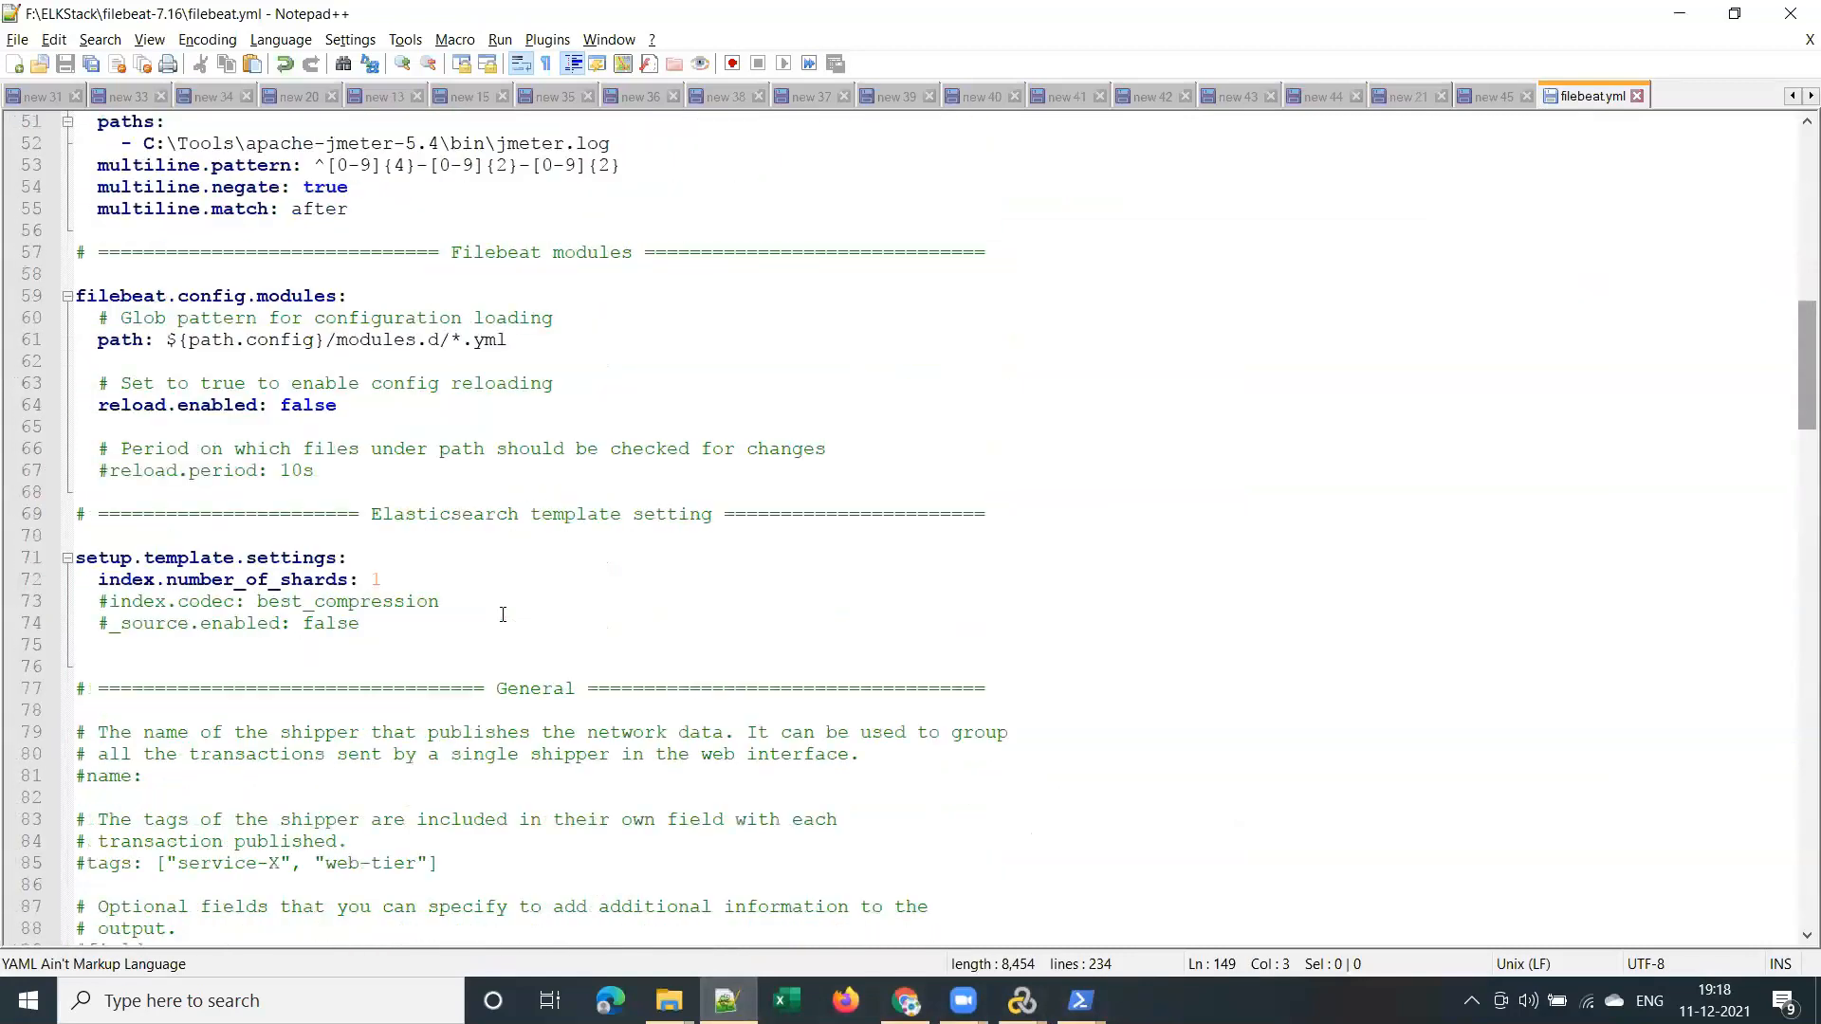
scroll(503, 615, up, 7)
scroll(503, 614, down, 1)
scroll(503, 614, up, 4)
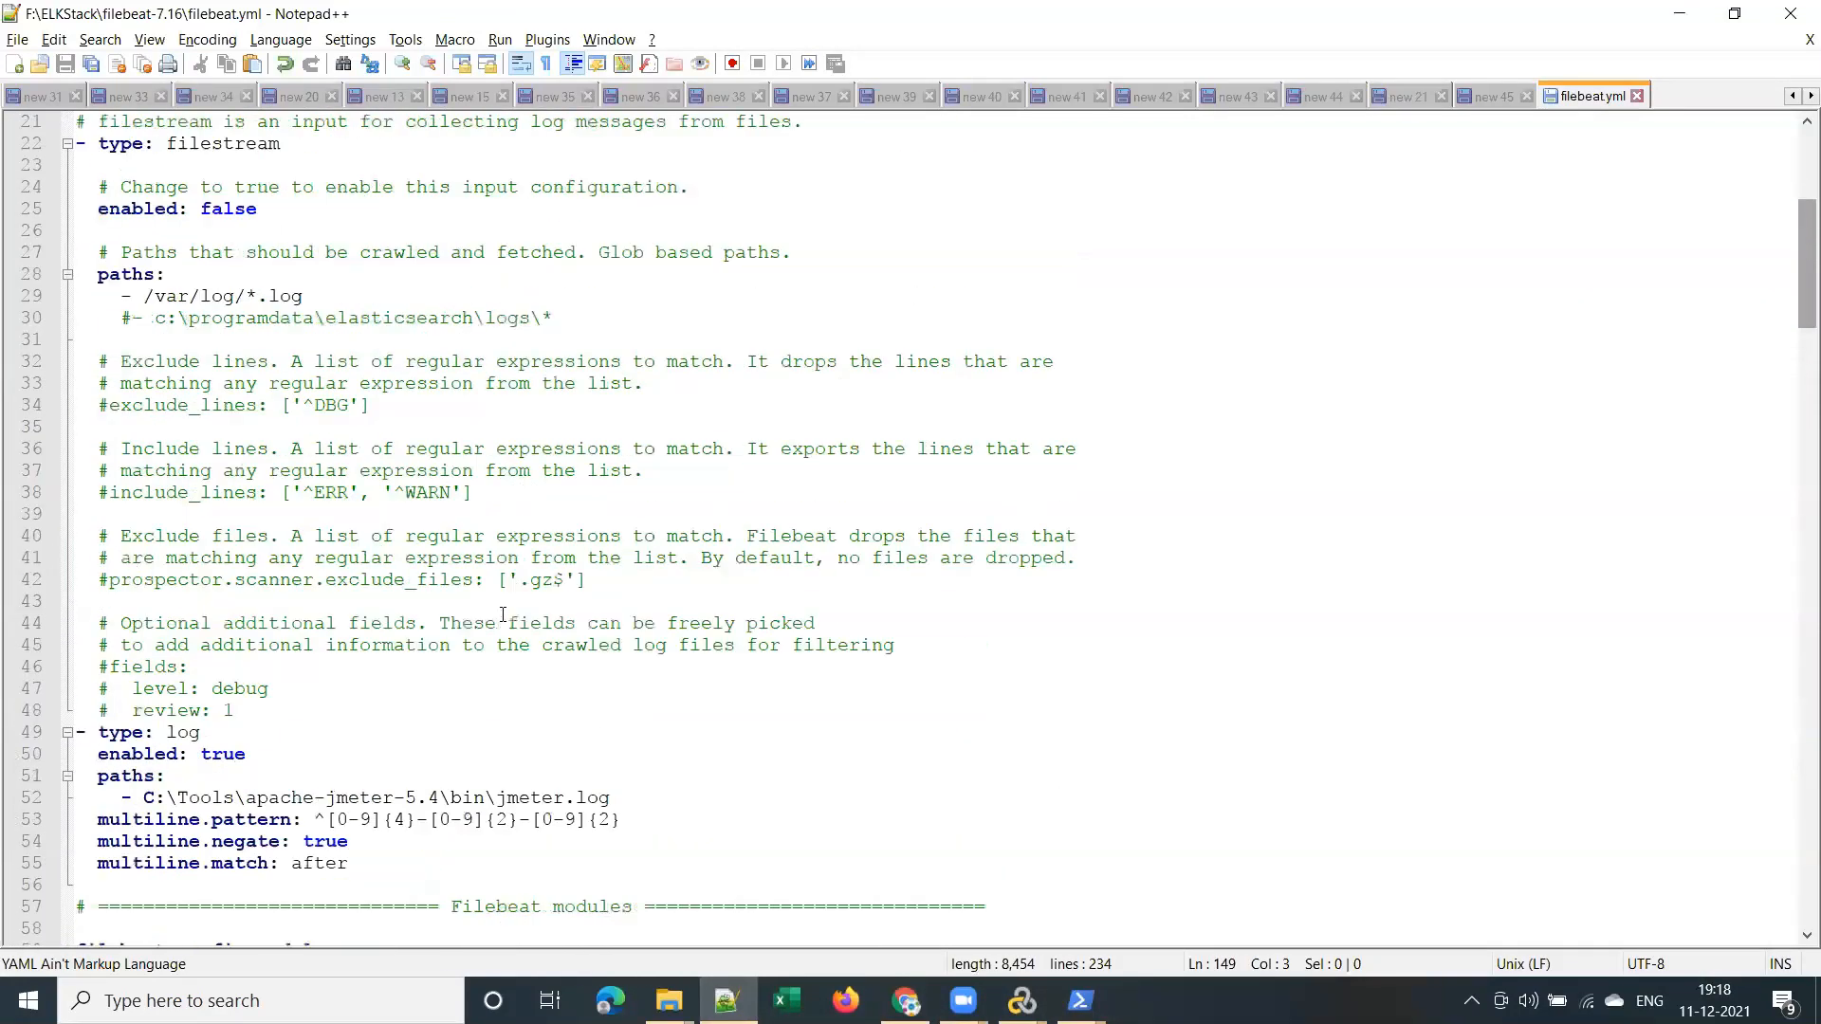
scroll(502, 615, up, 4)
scroll(503, 614, up, 1)
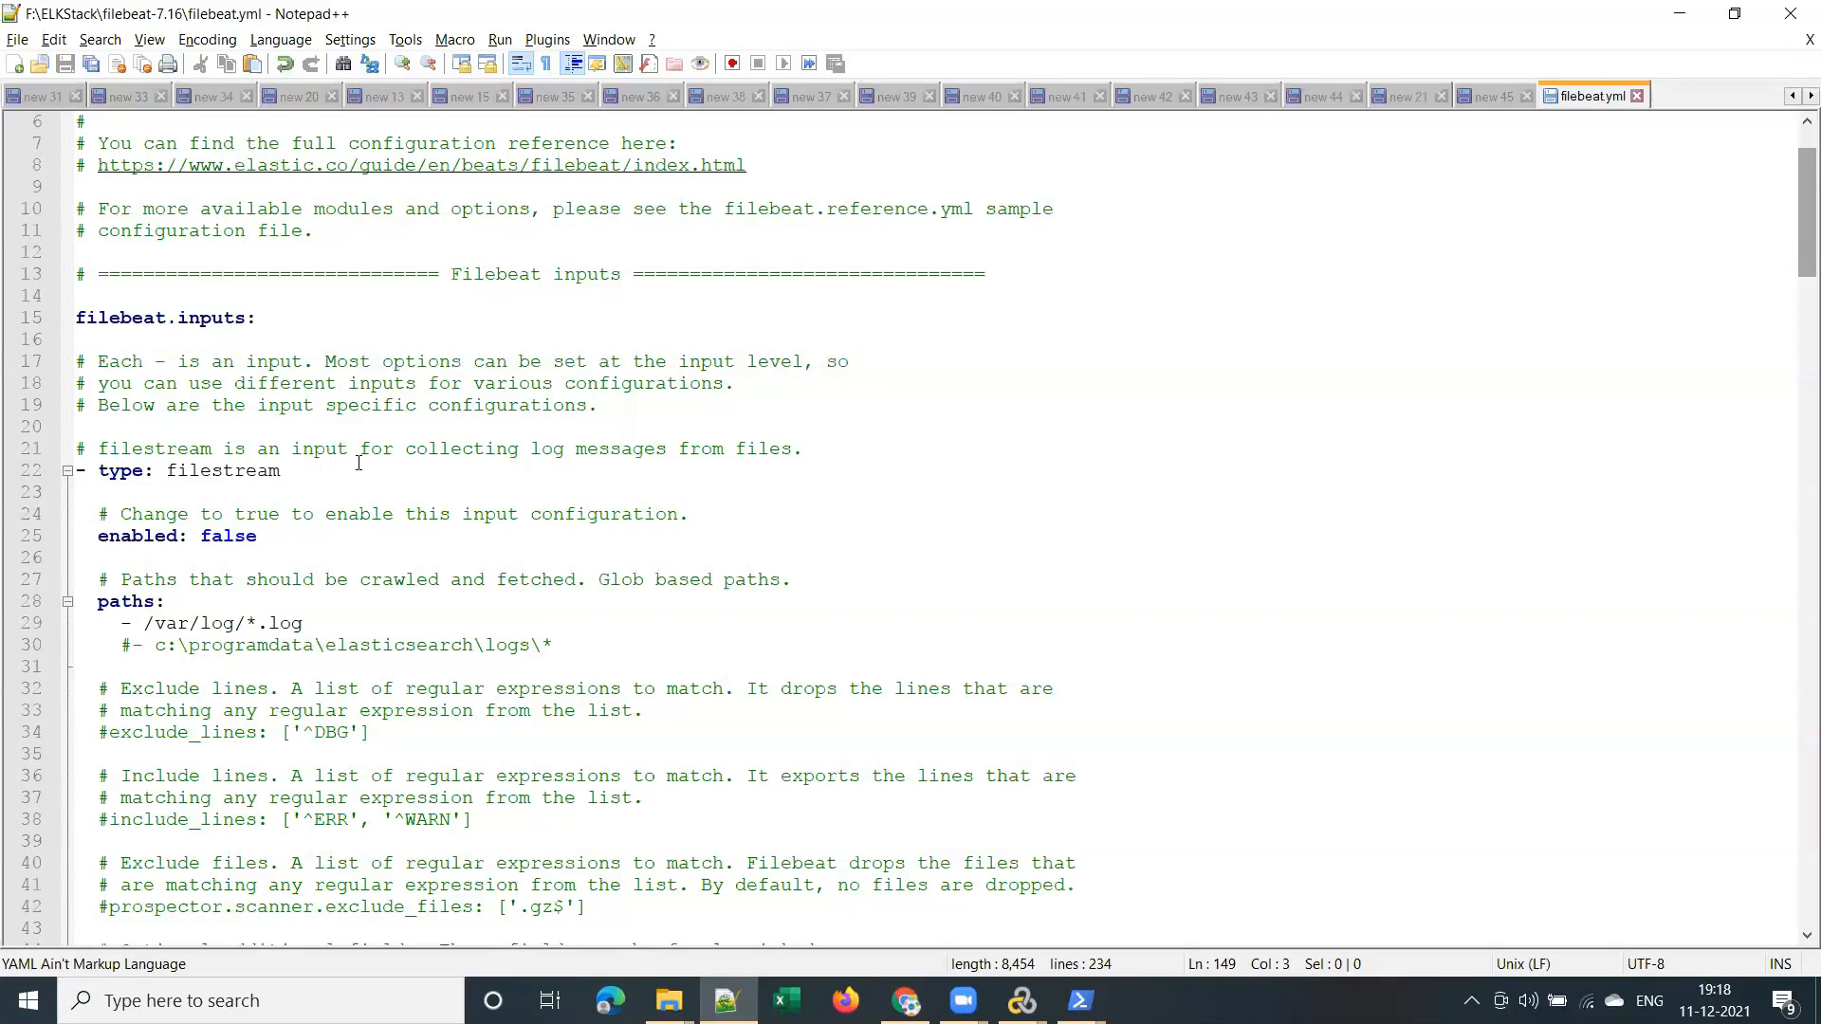
scroll(358, 463, down, 8)
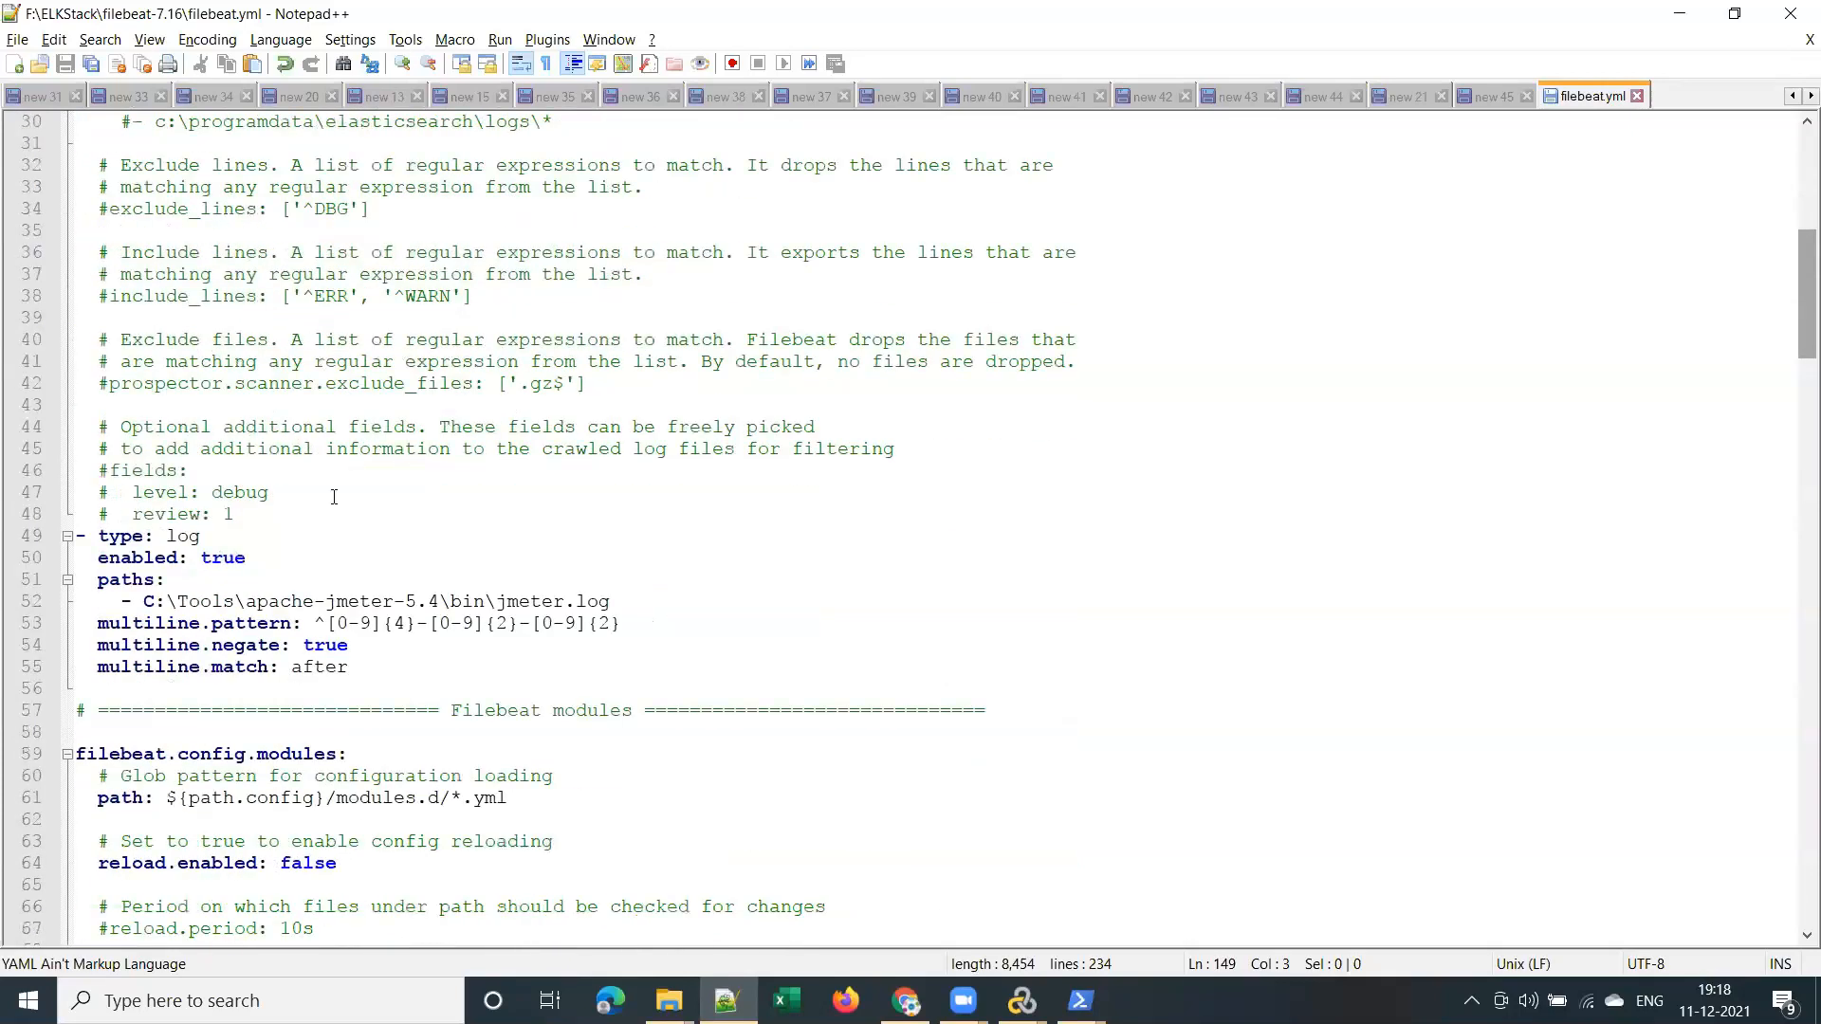
Examine the log input's type, enabled and jmeter.log path settings in filebeat.yml
drag(201, 536, 98, 536)
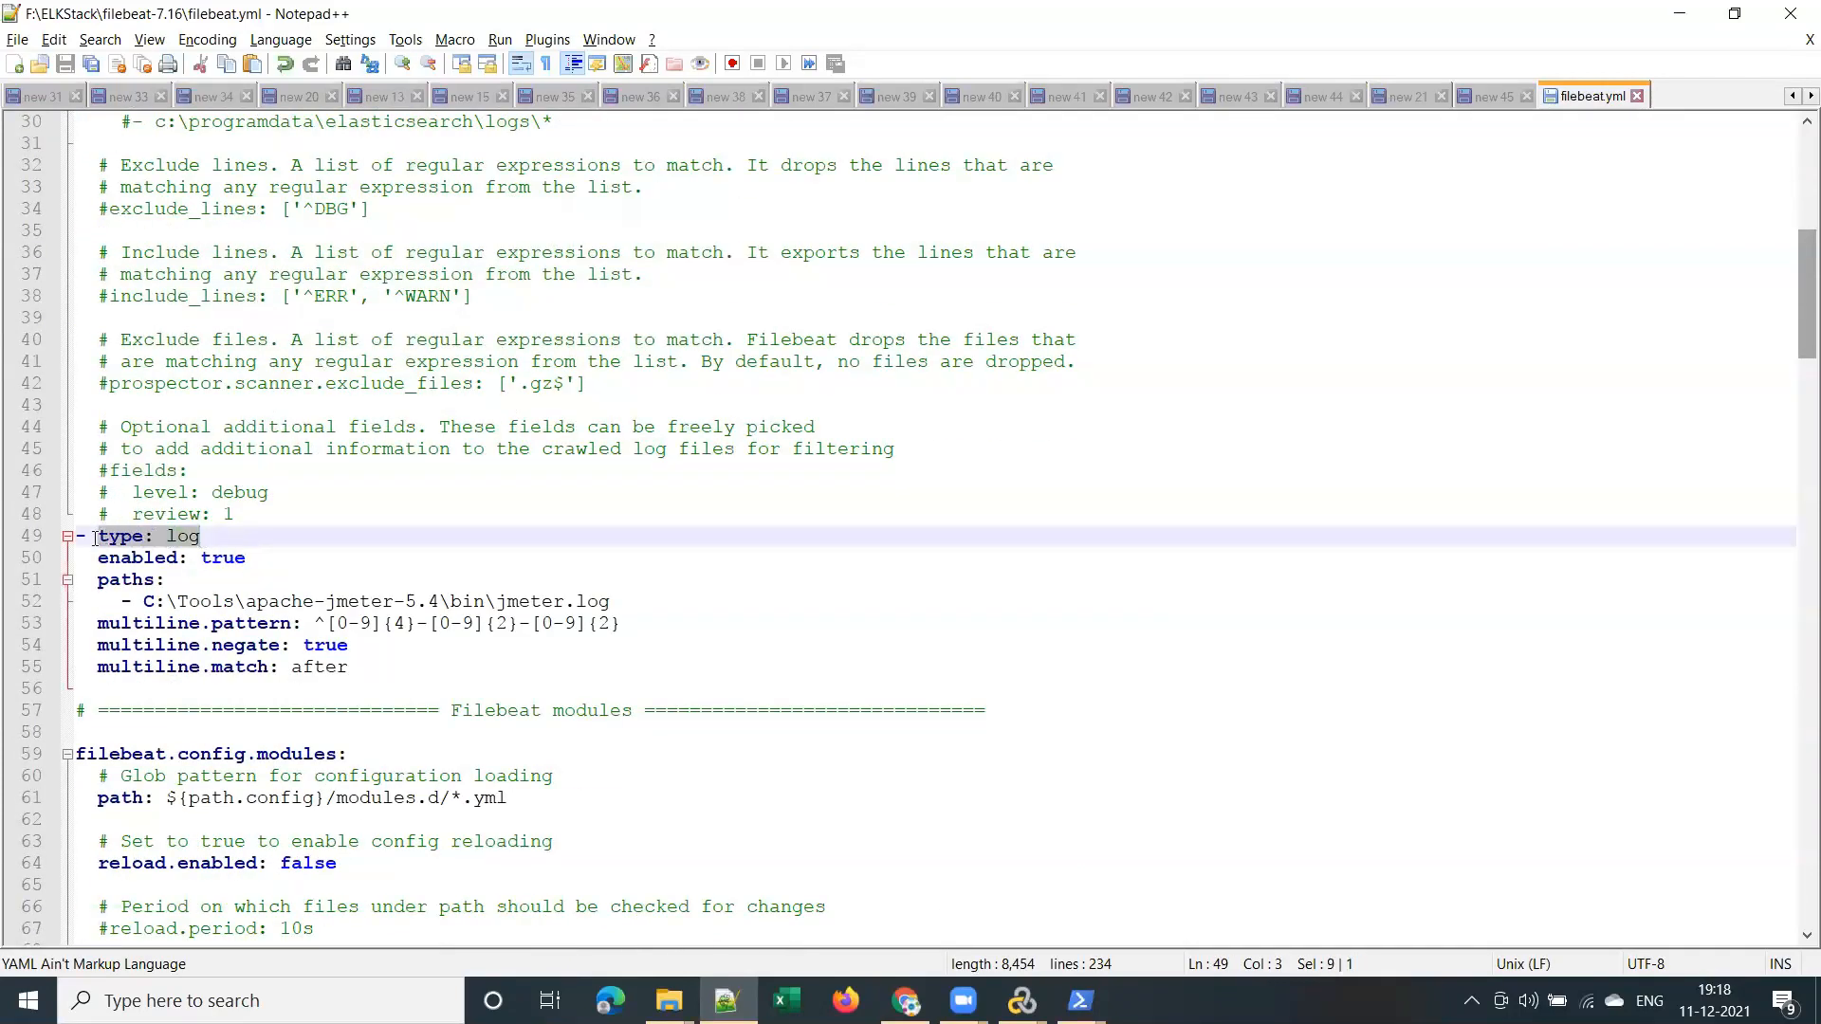
drag(261, 556, 143, 556)
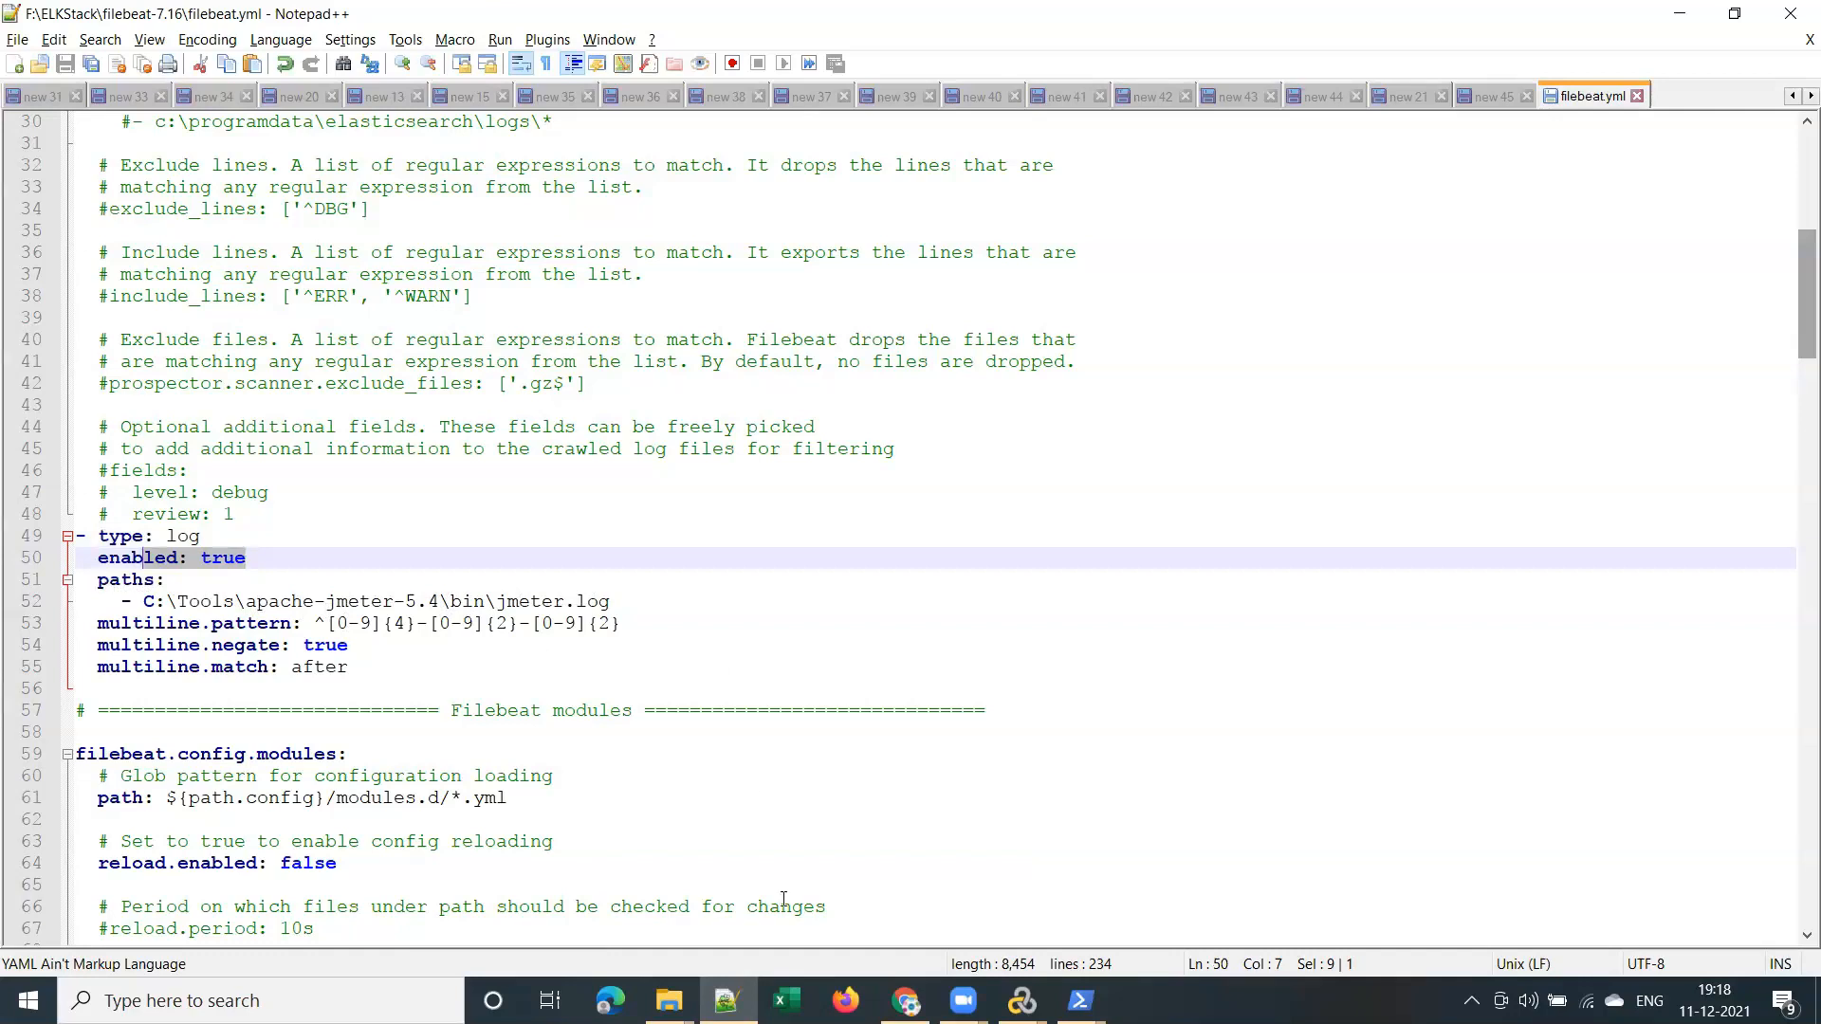
click(852, 937)
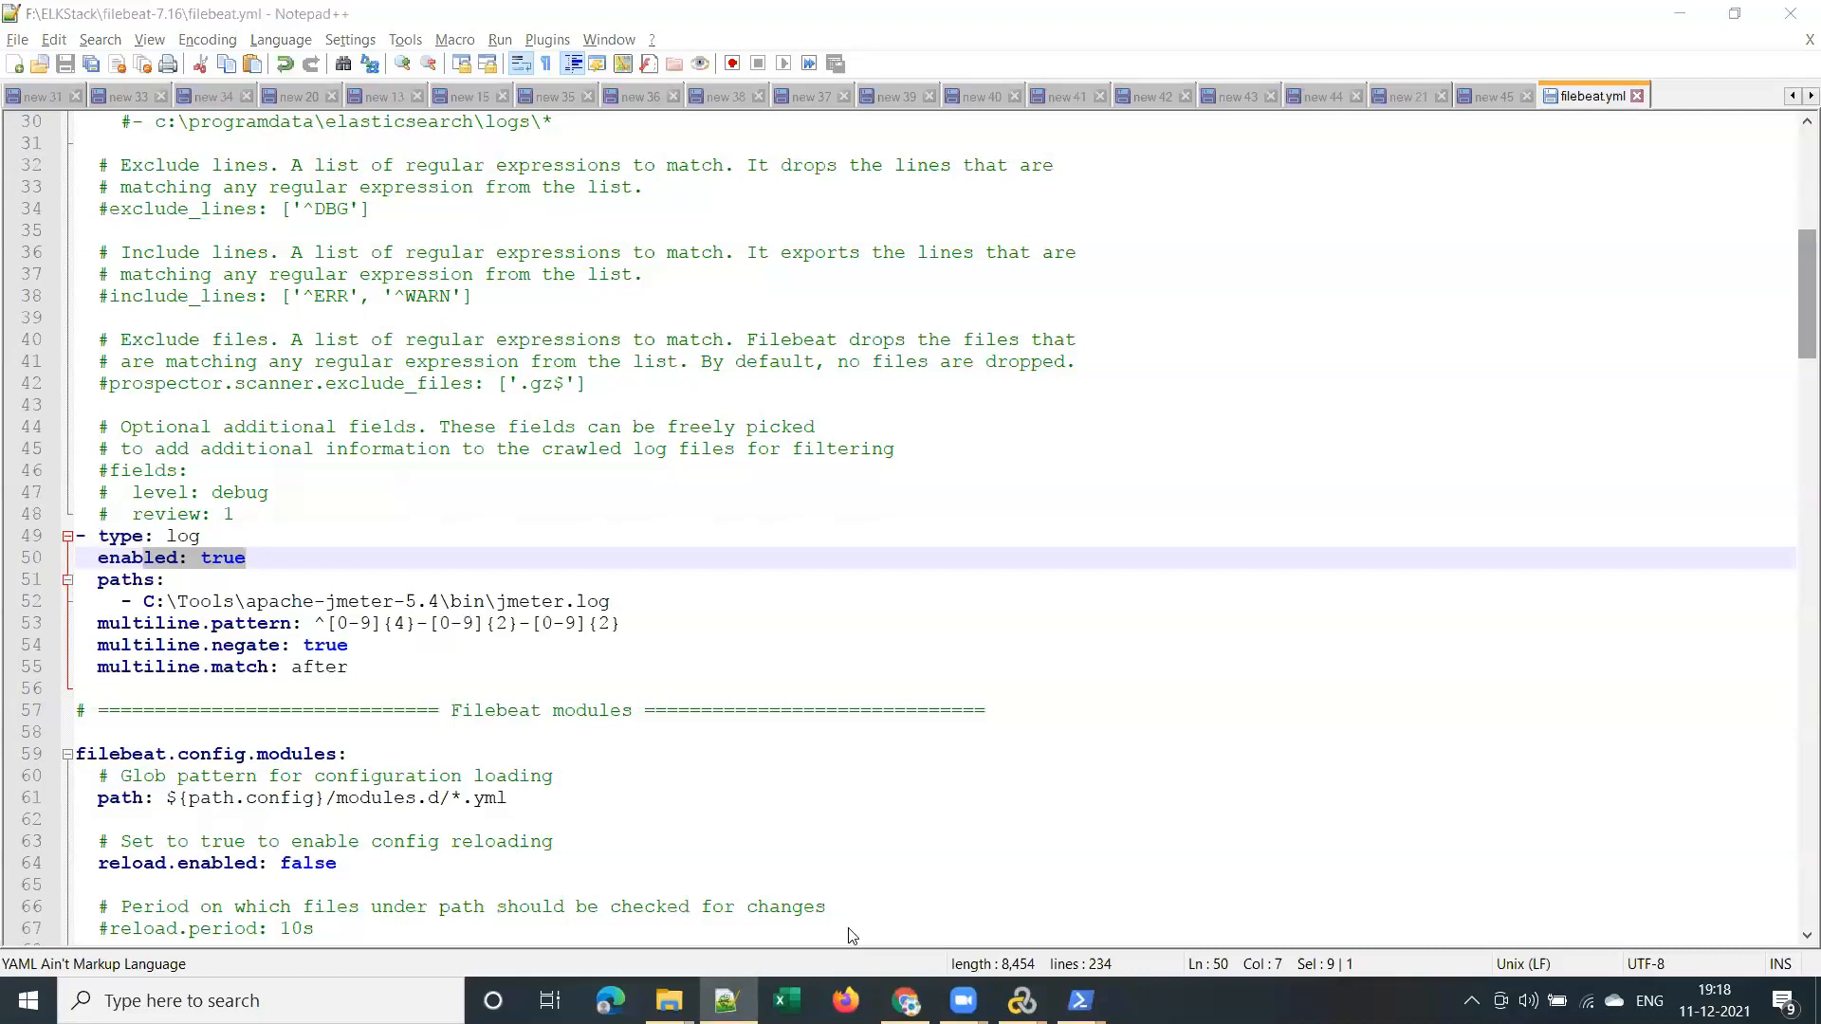
click(197, 622)
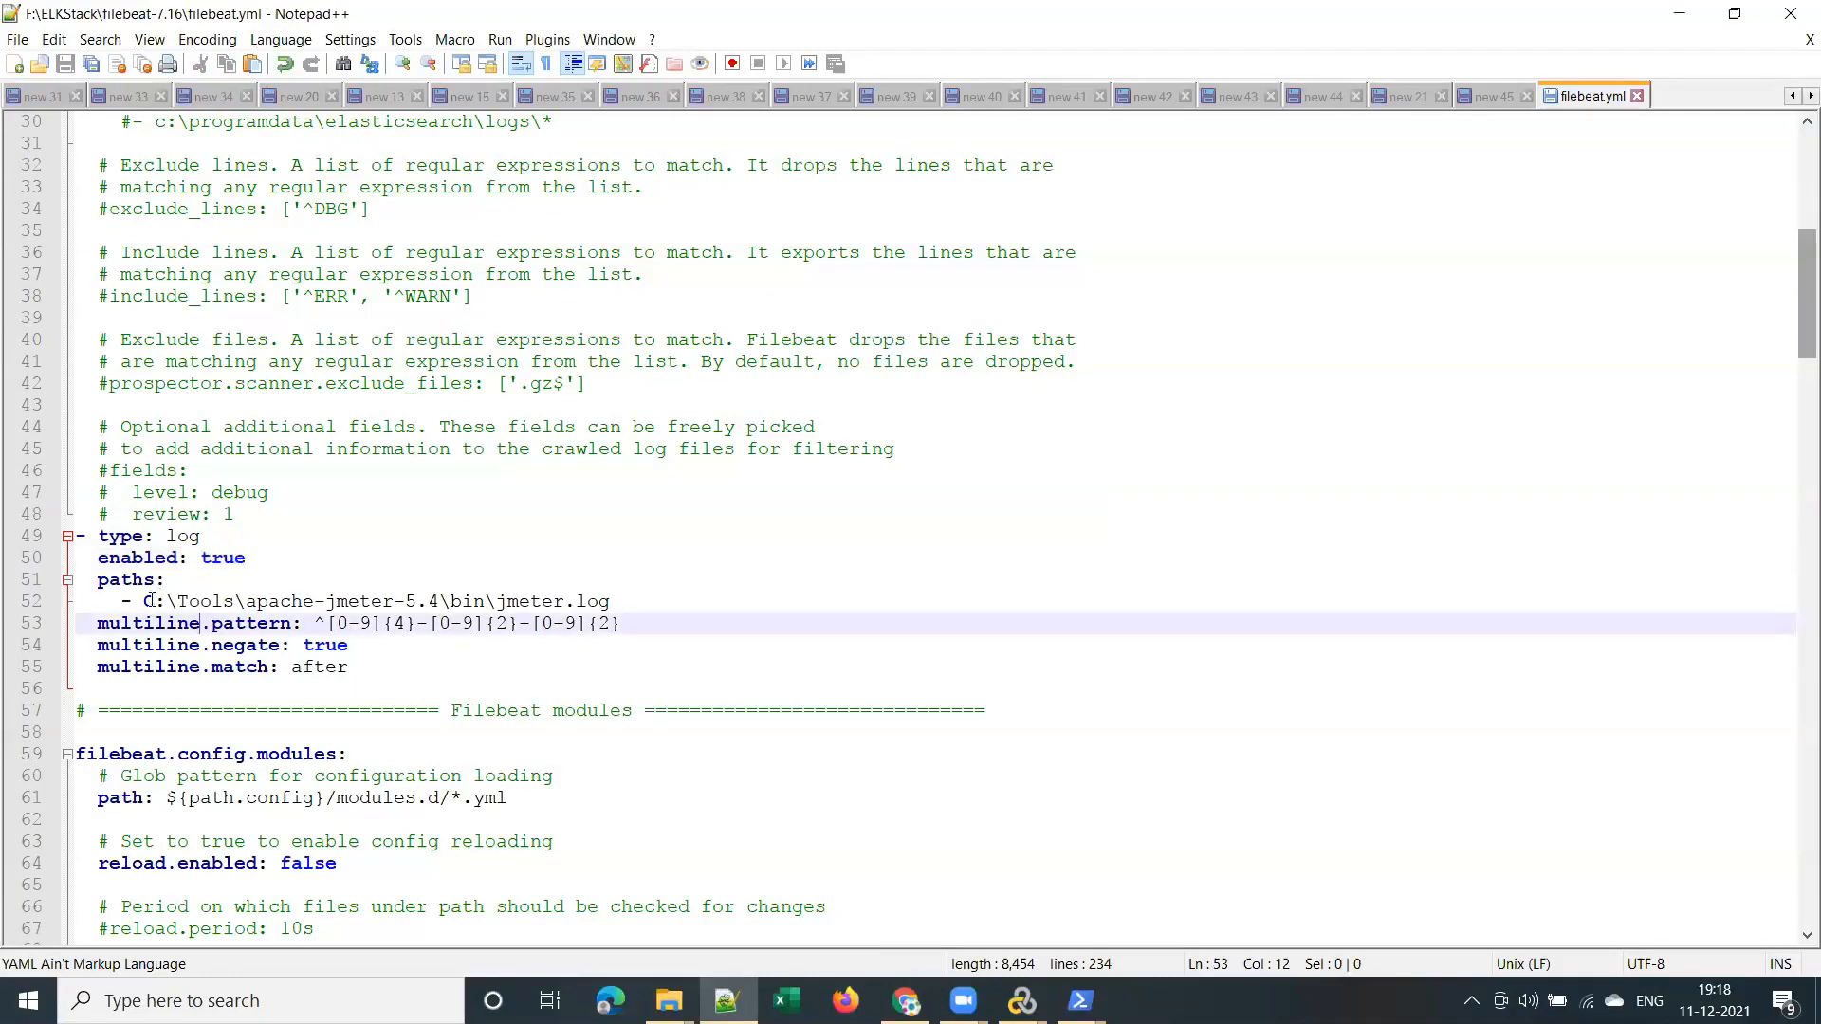
drag(149, 601, 612, 603)
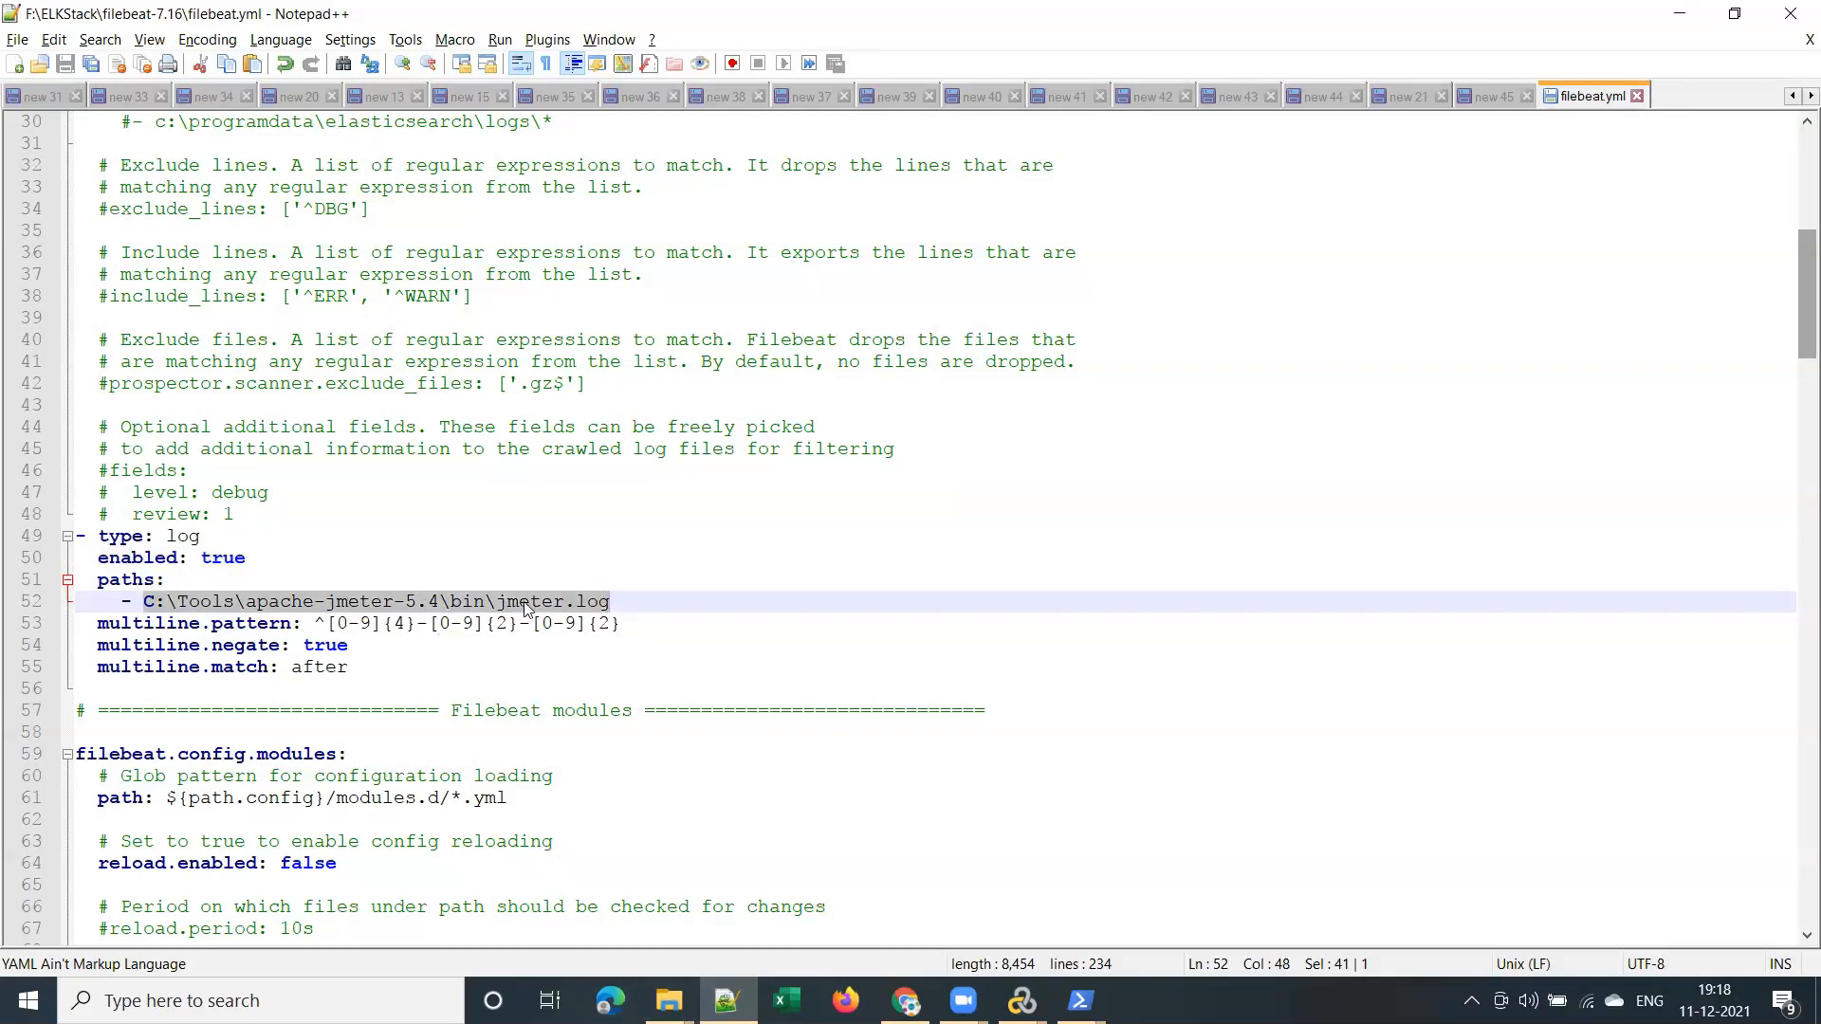
scroll(526, 607, down, 3)
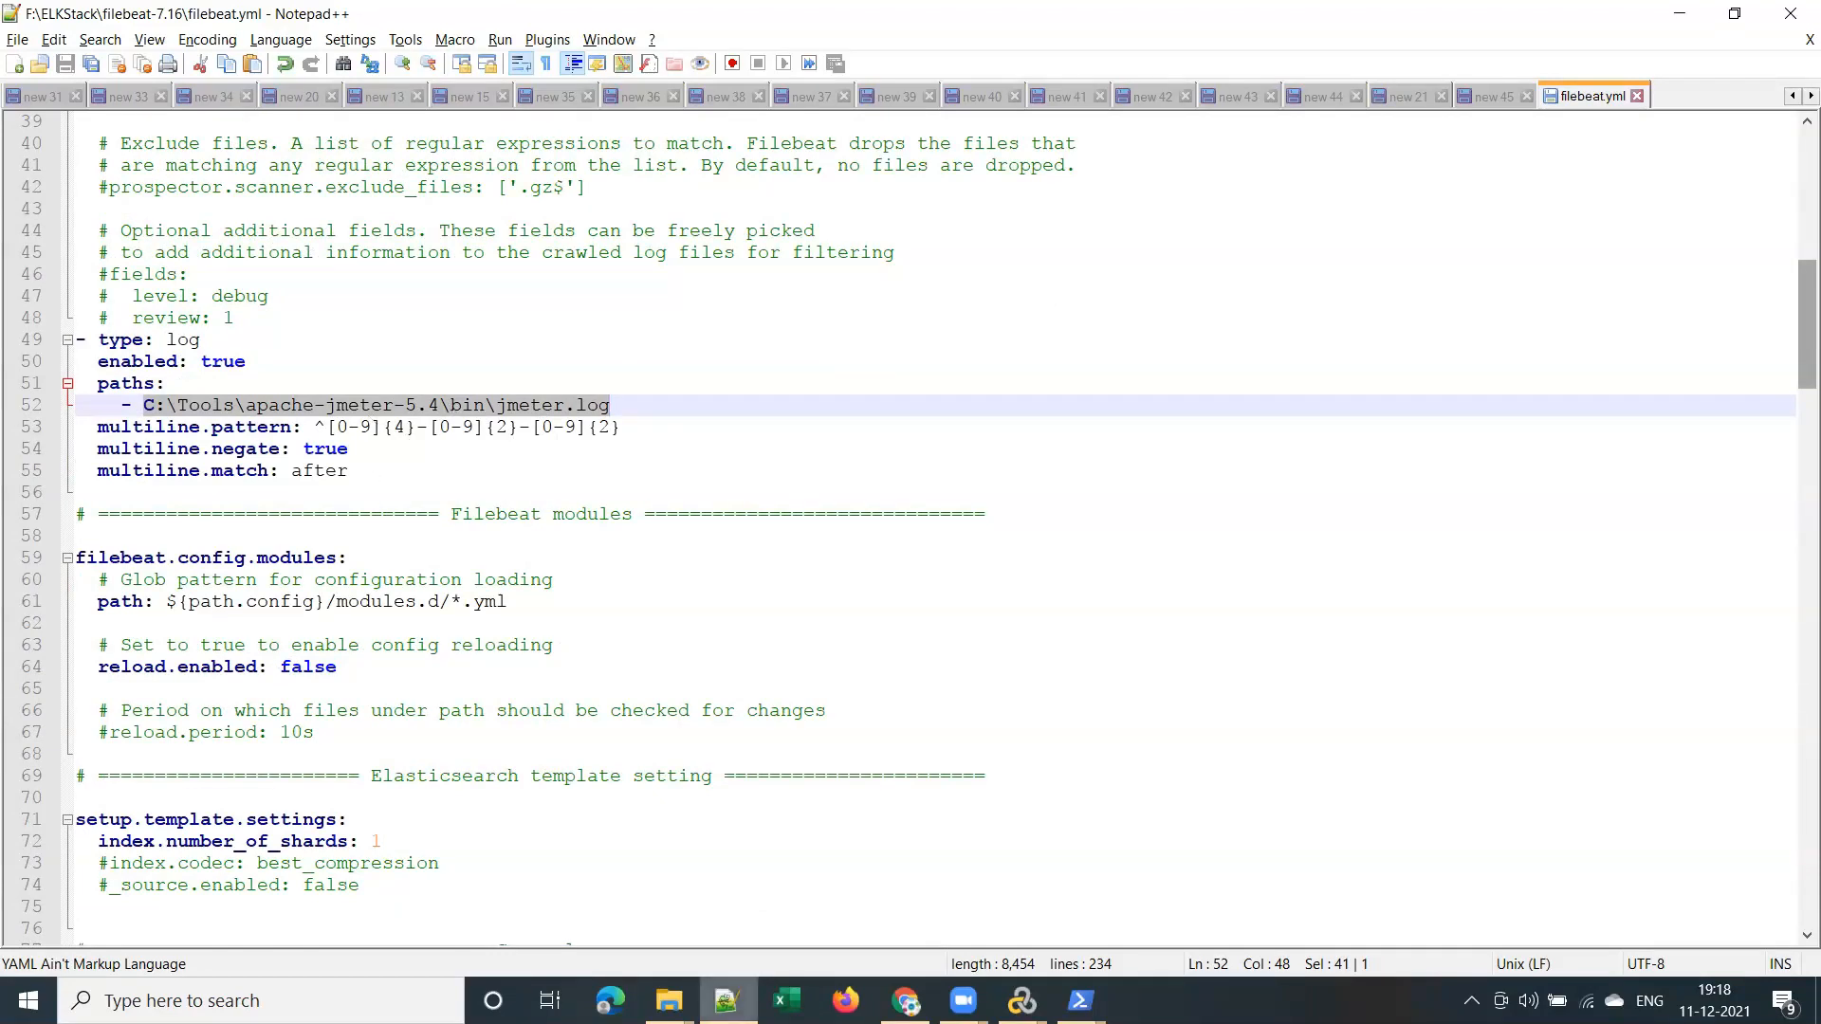
Go to the desktop and open the apache-jmeter-5.4.1 folder inside the Freelancing folder
click(669, 1001)
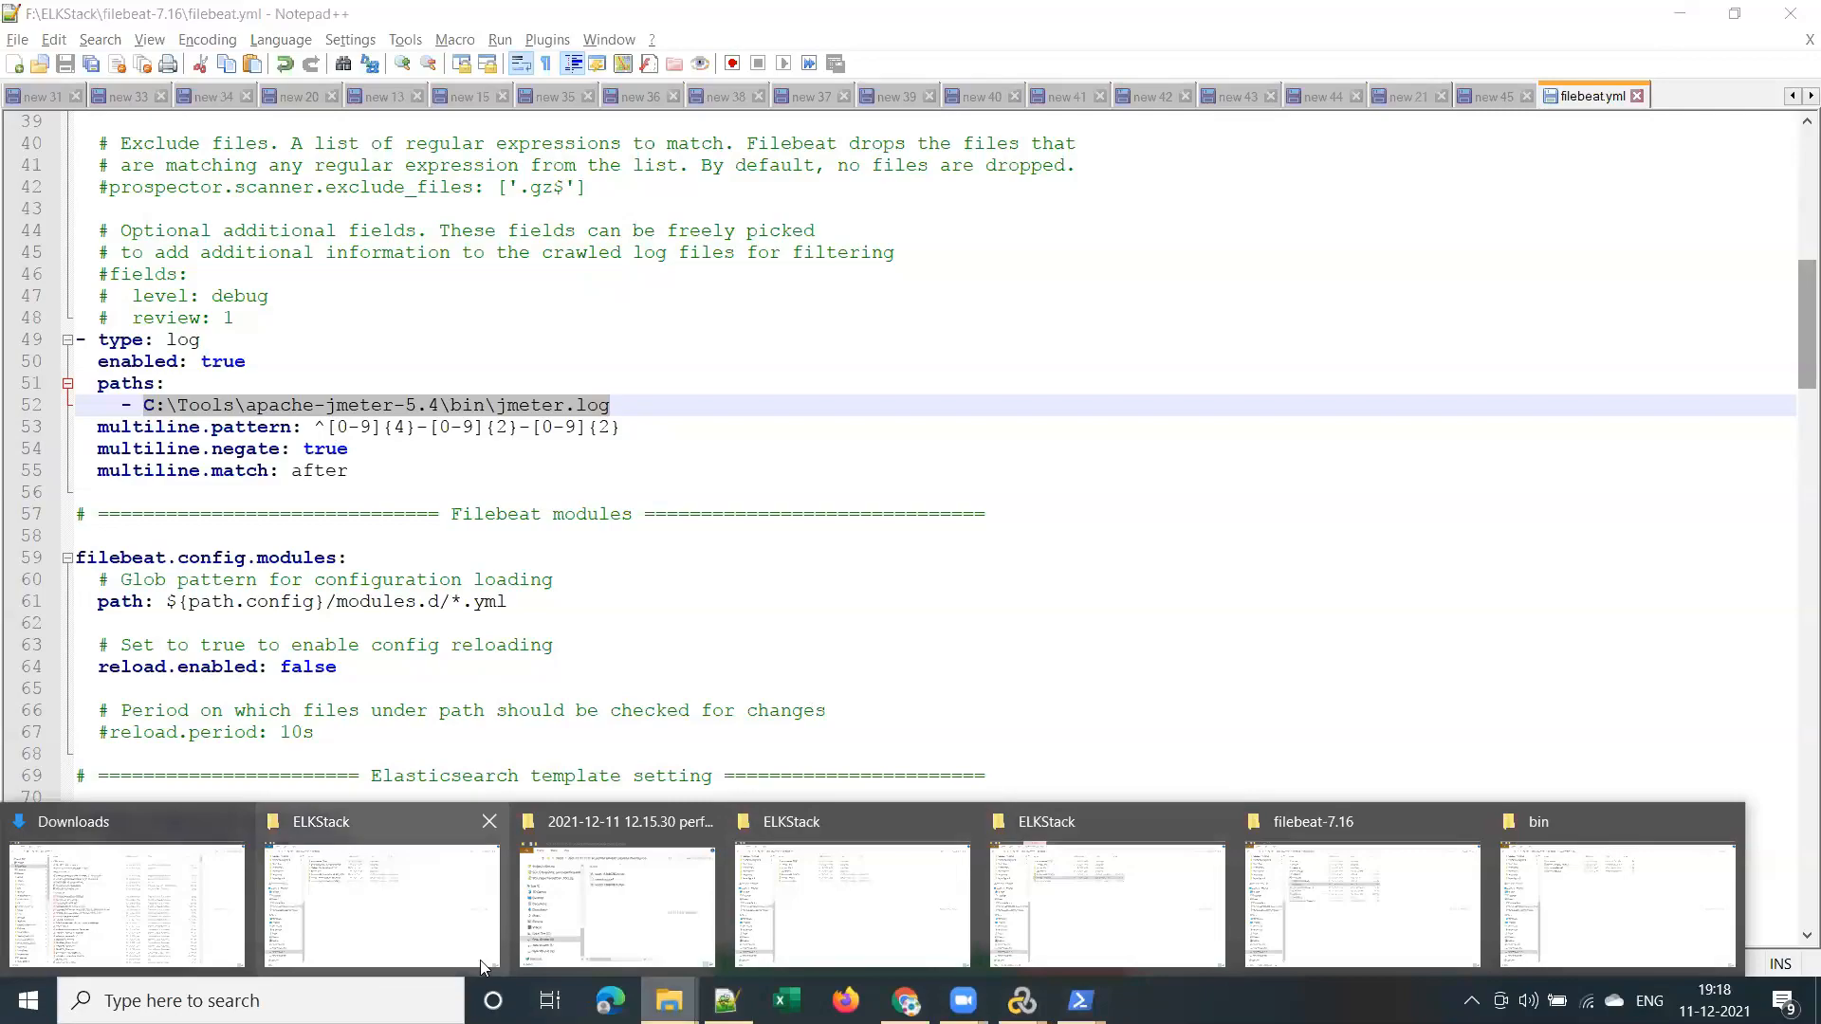
key(super+d)
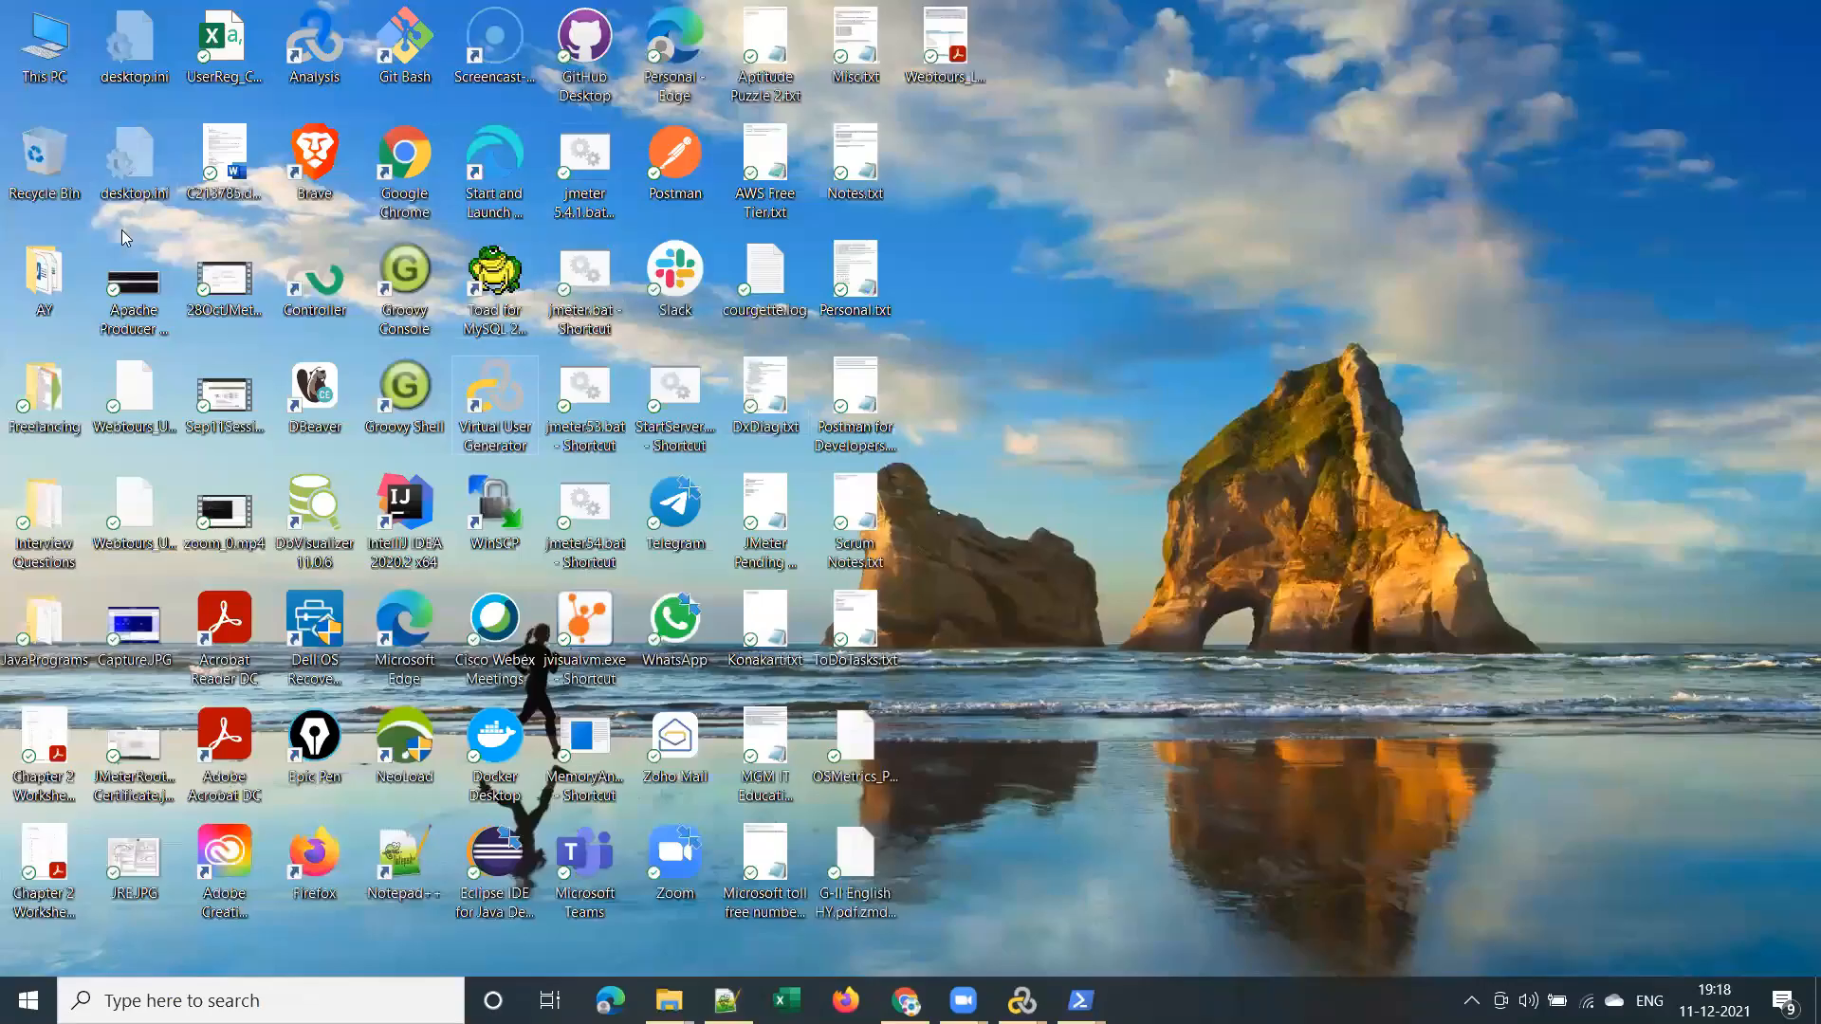
double_click(55, 432)
click(1728, 201)
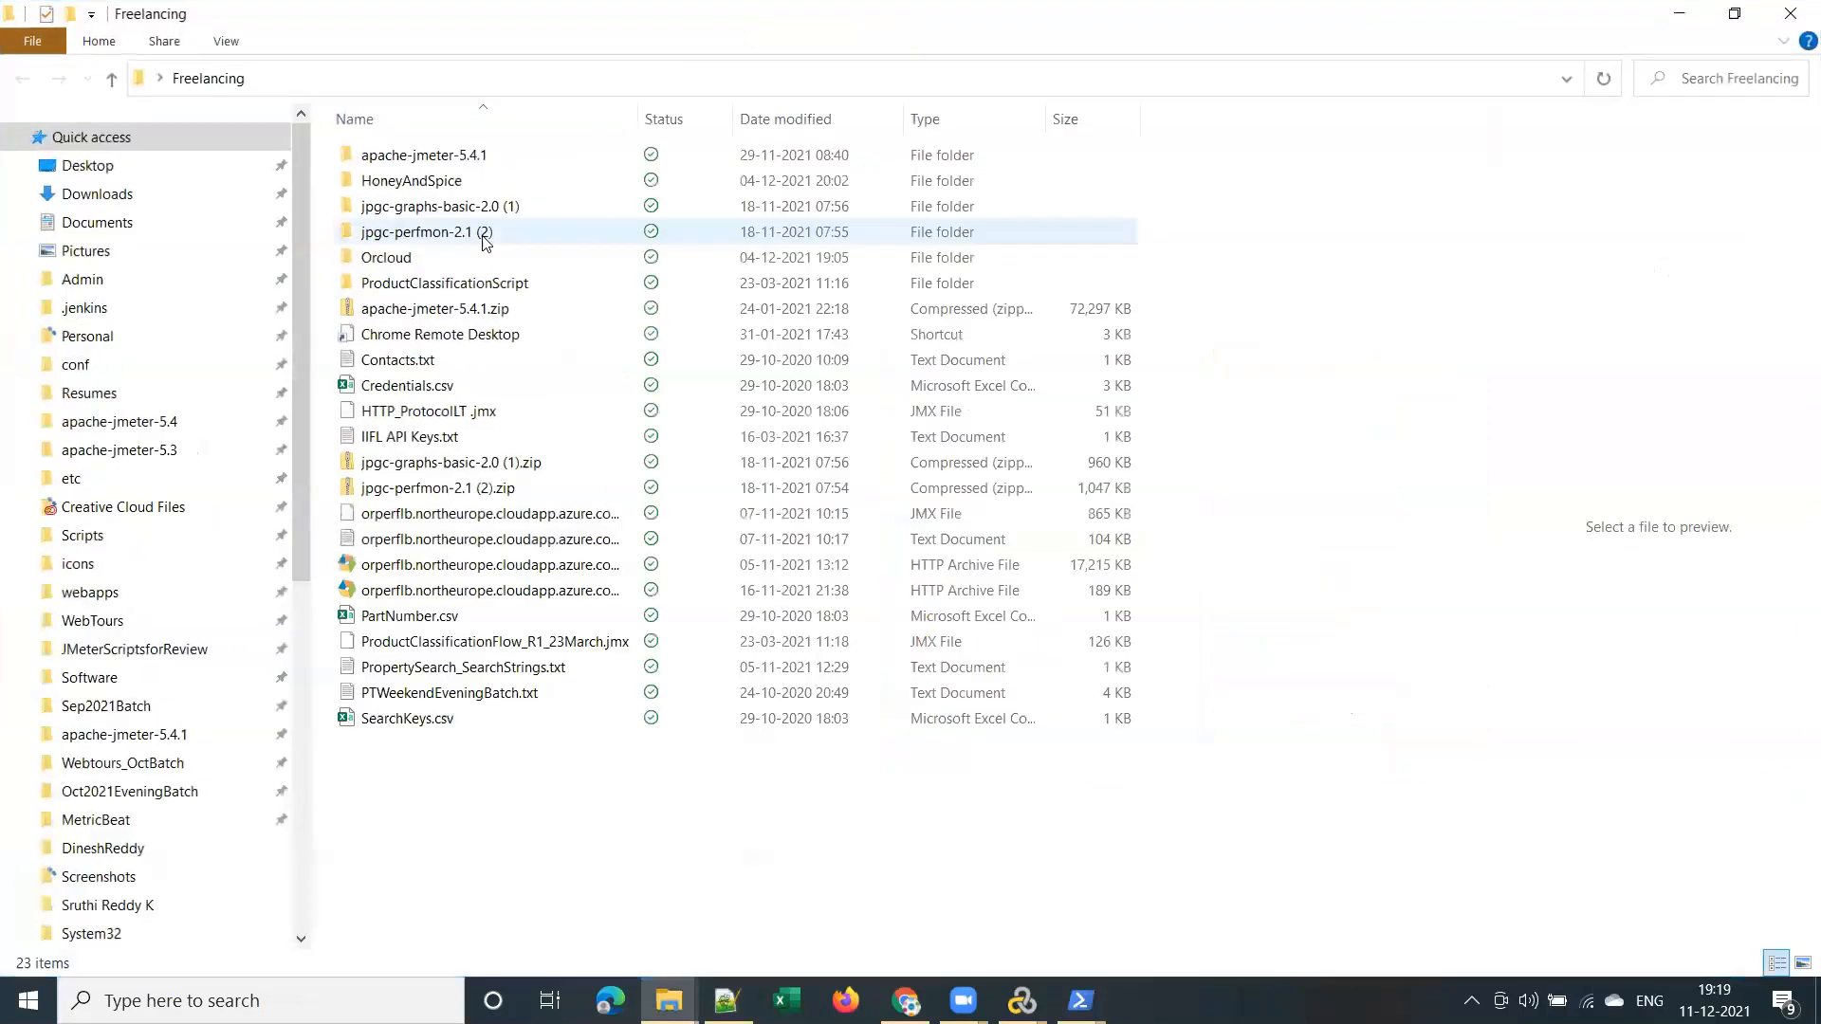
click(433, 159)
double_click(432, 160)
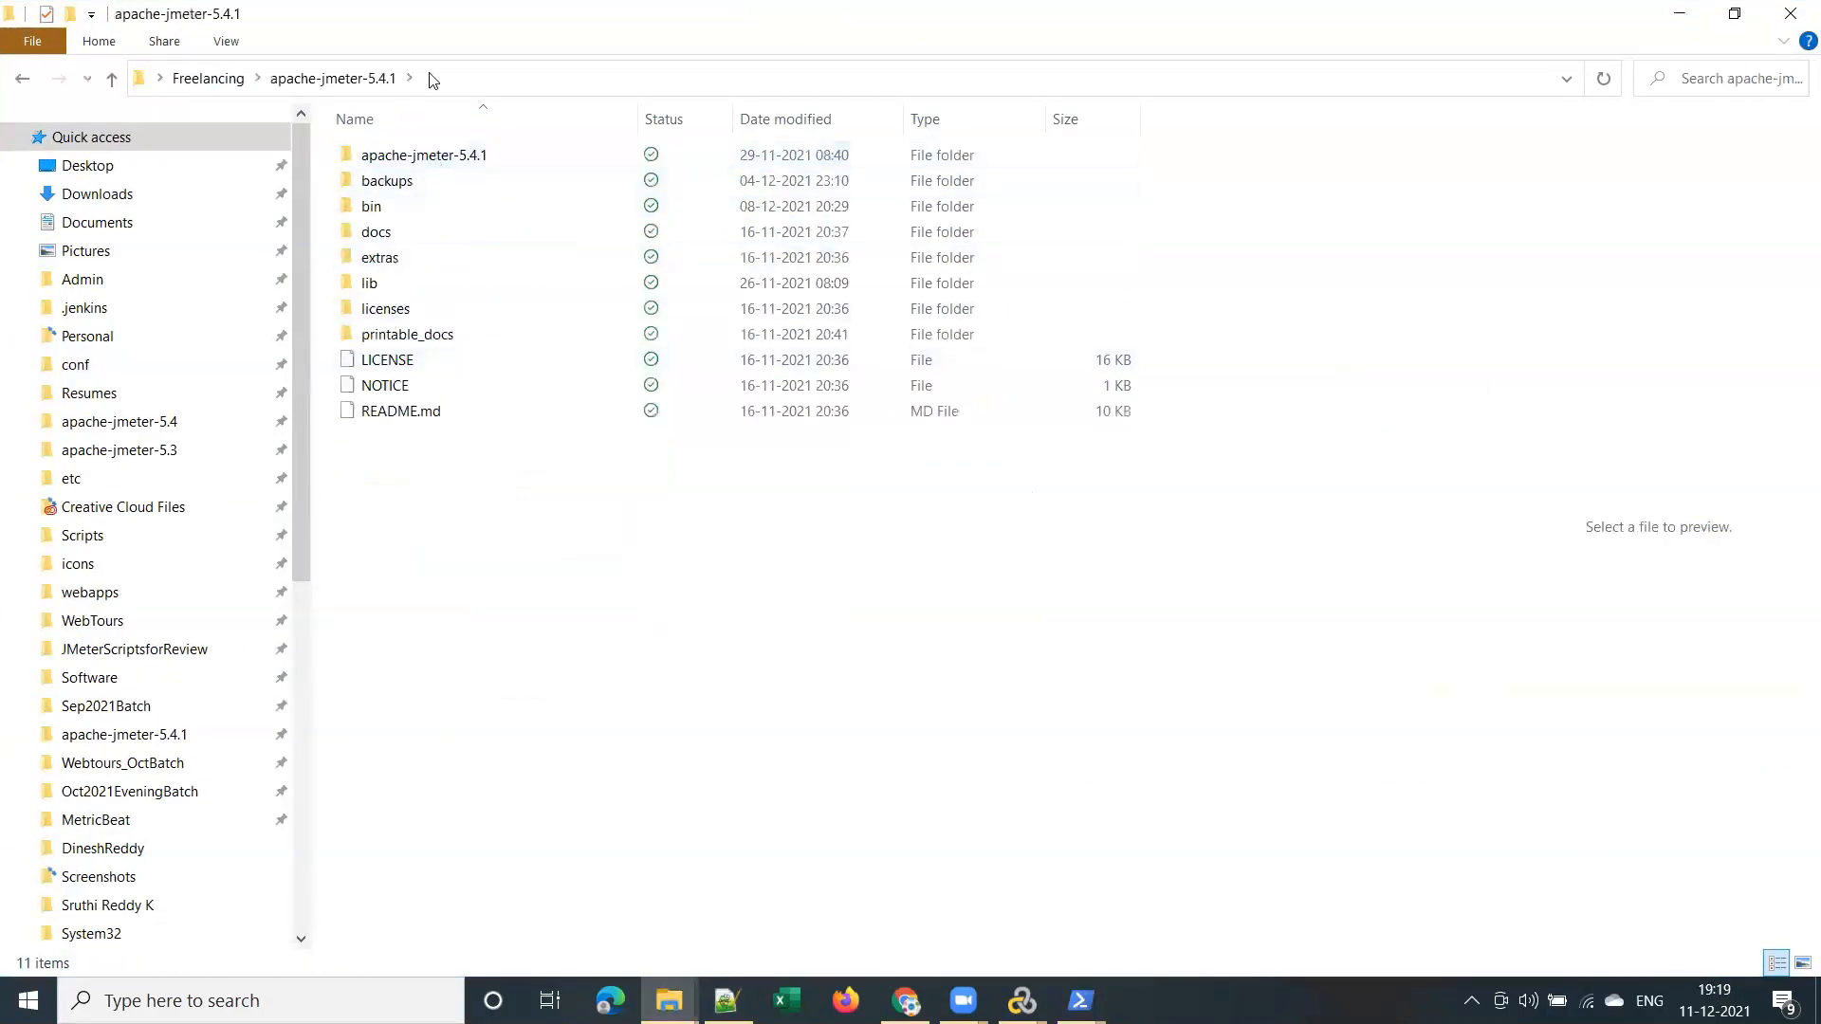
Locate jmeter.log in the main apache-jmeter-5.4.1 folder's bin subfolder and copy that folder's path
double_click(459, 159)
double_click(394, 167)
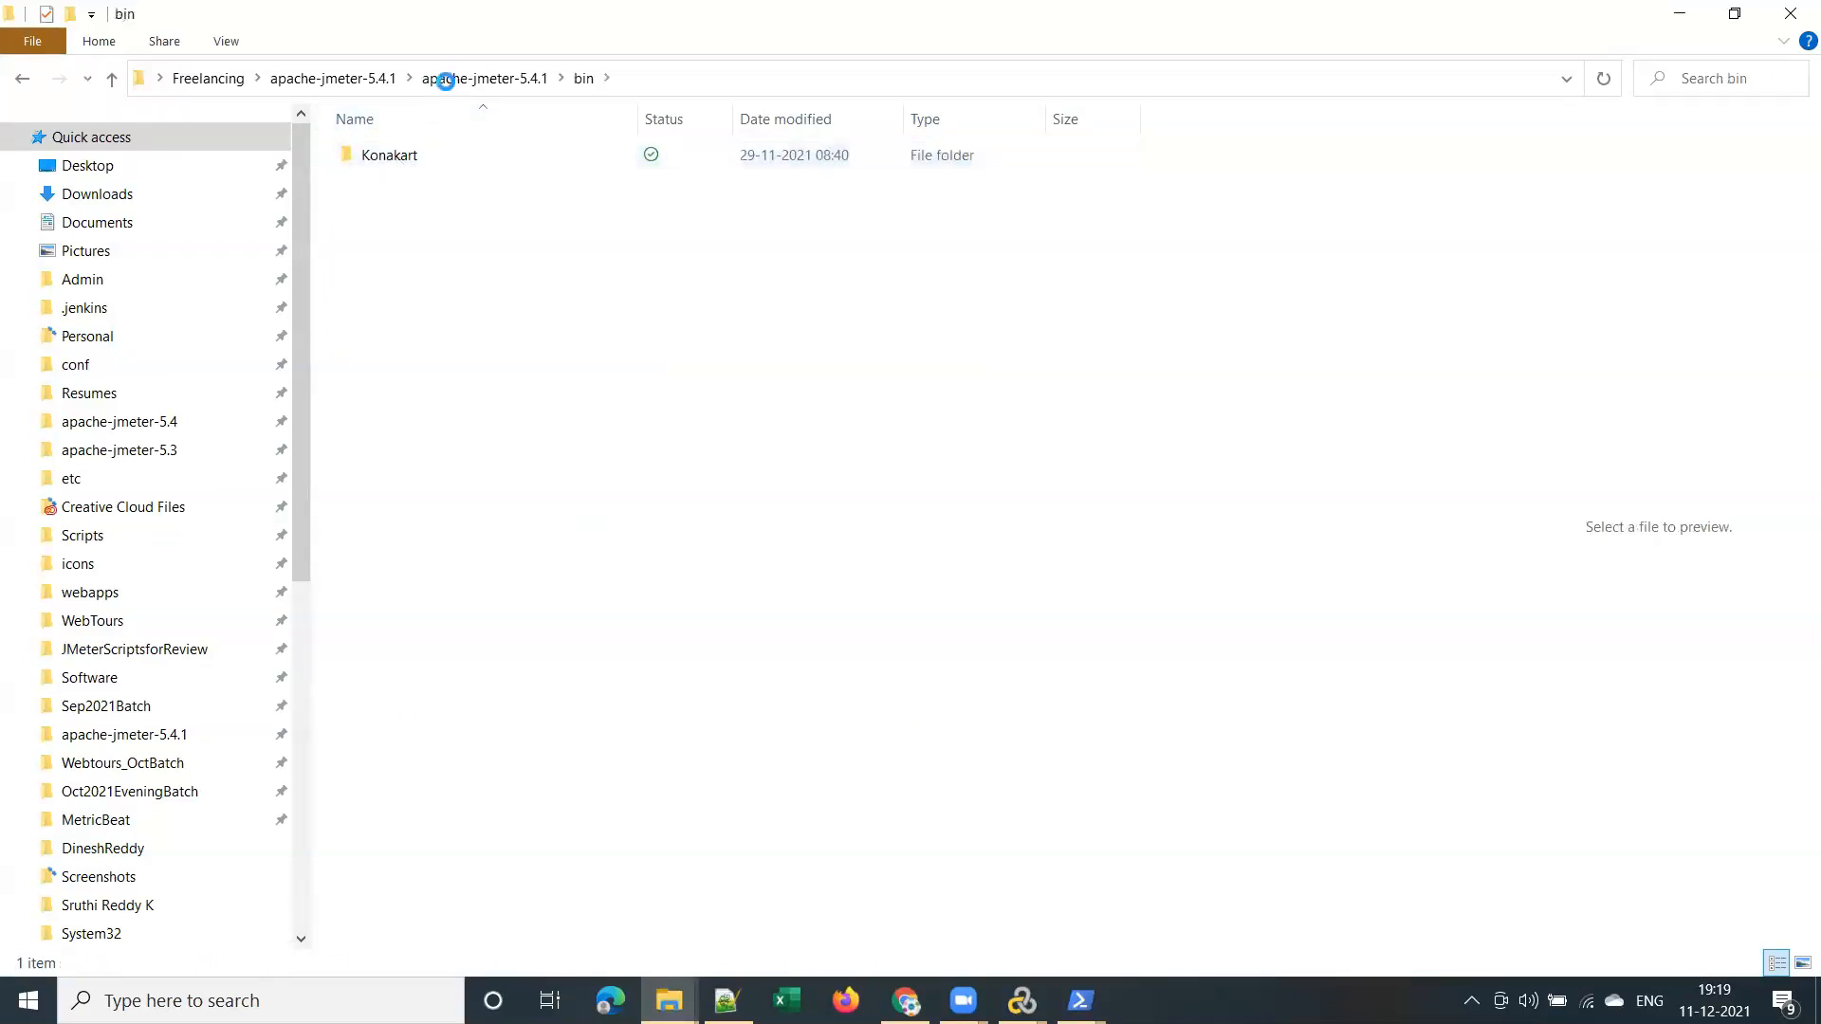
click(285, 76)
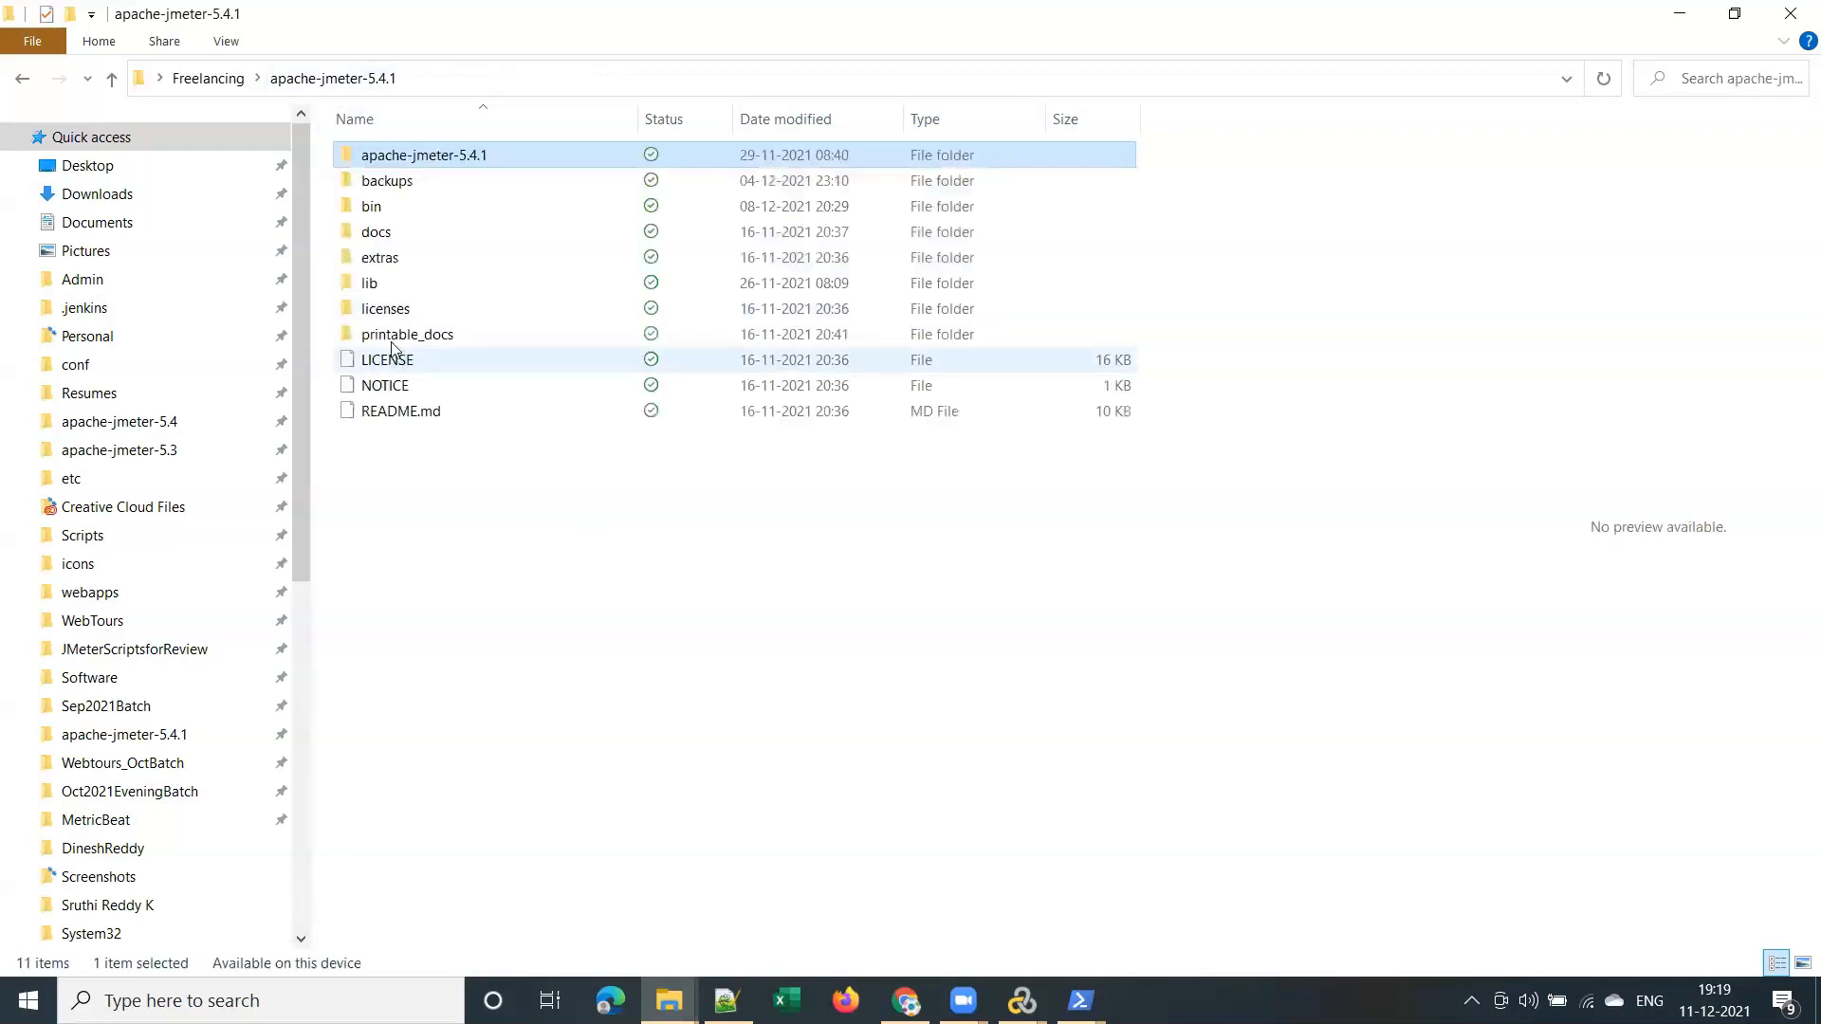
double_click(382, 208)
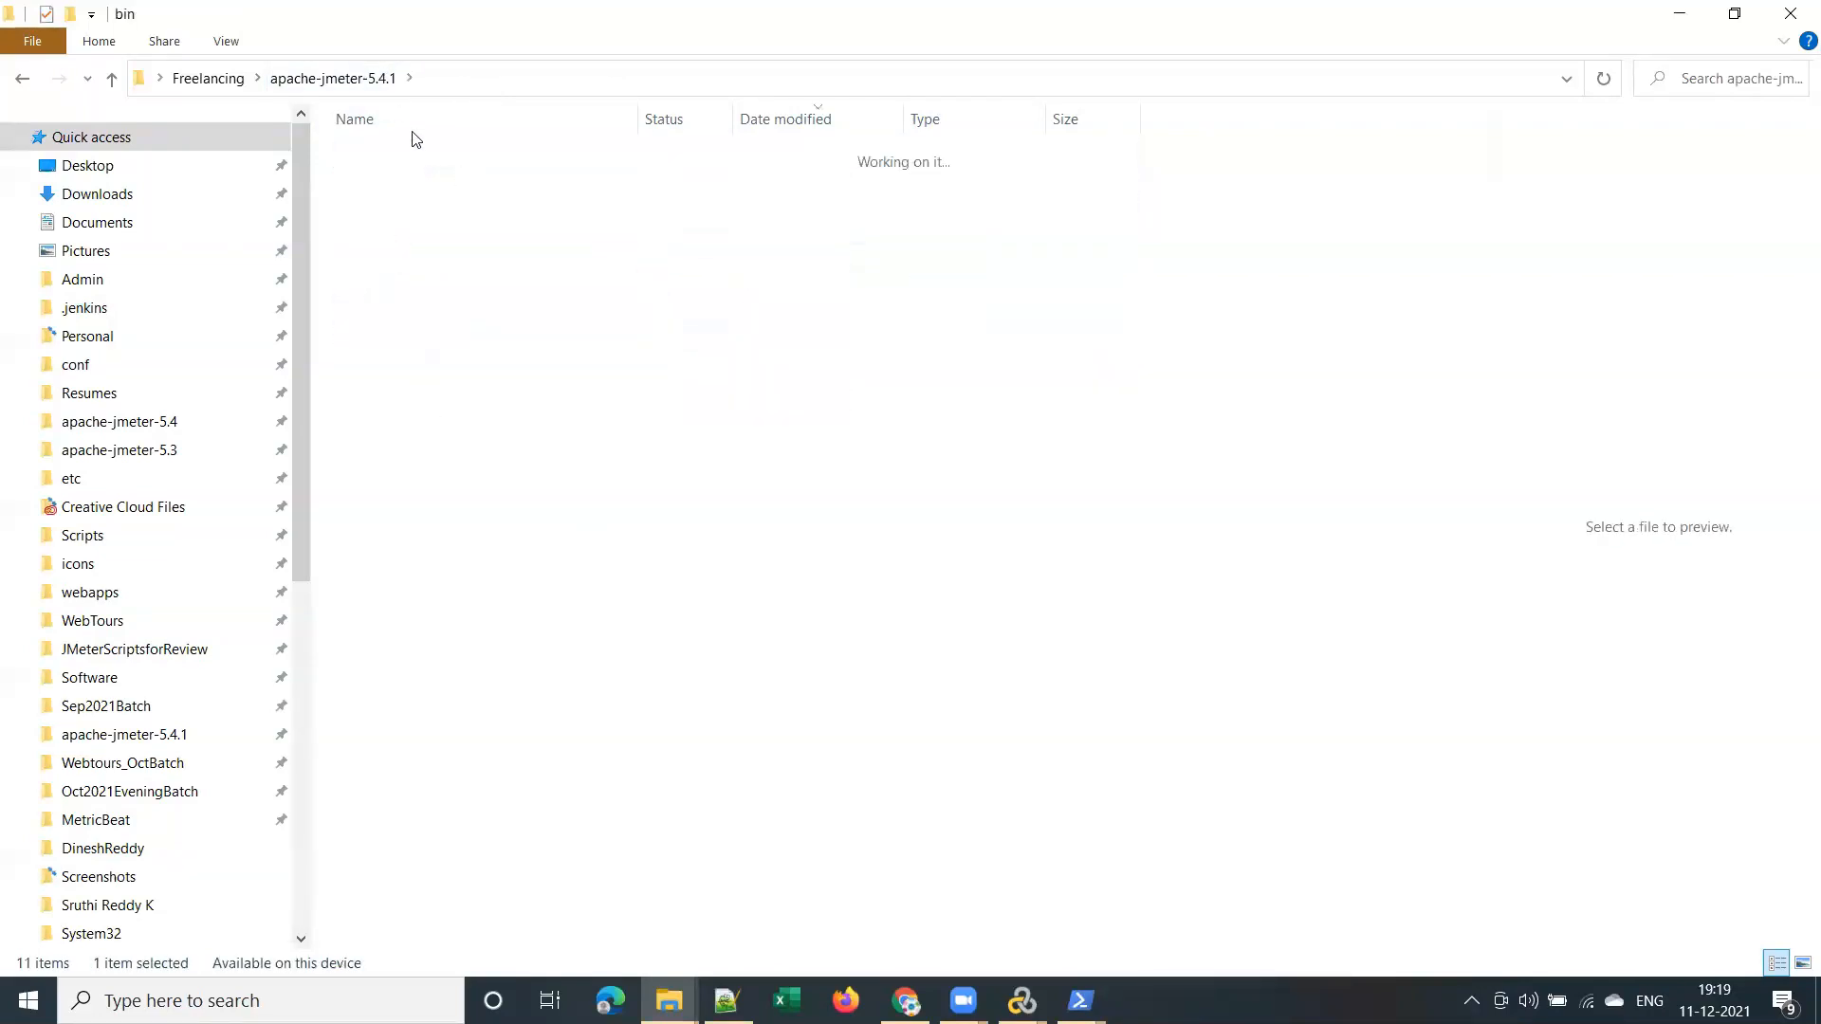
click(403, 159)
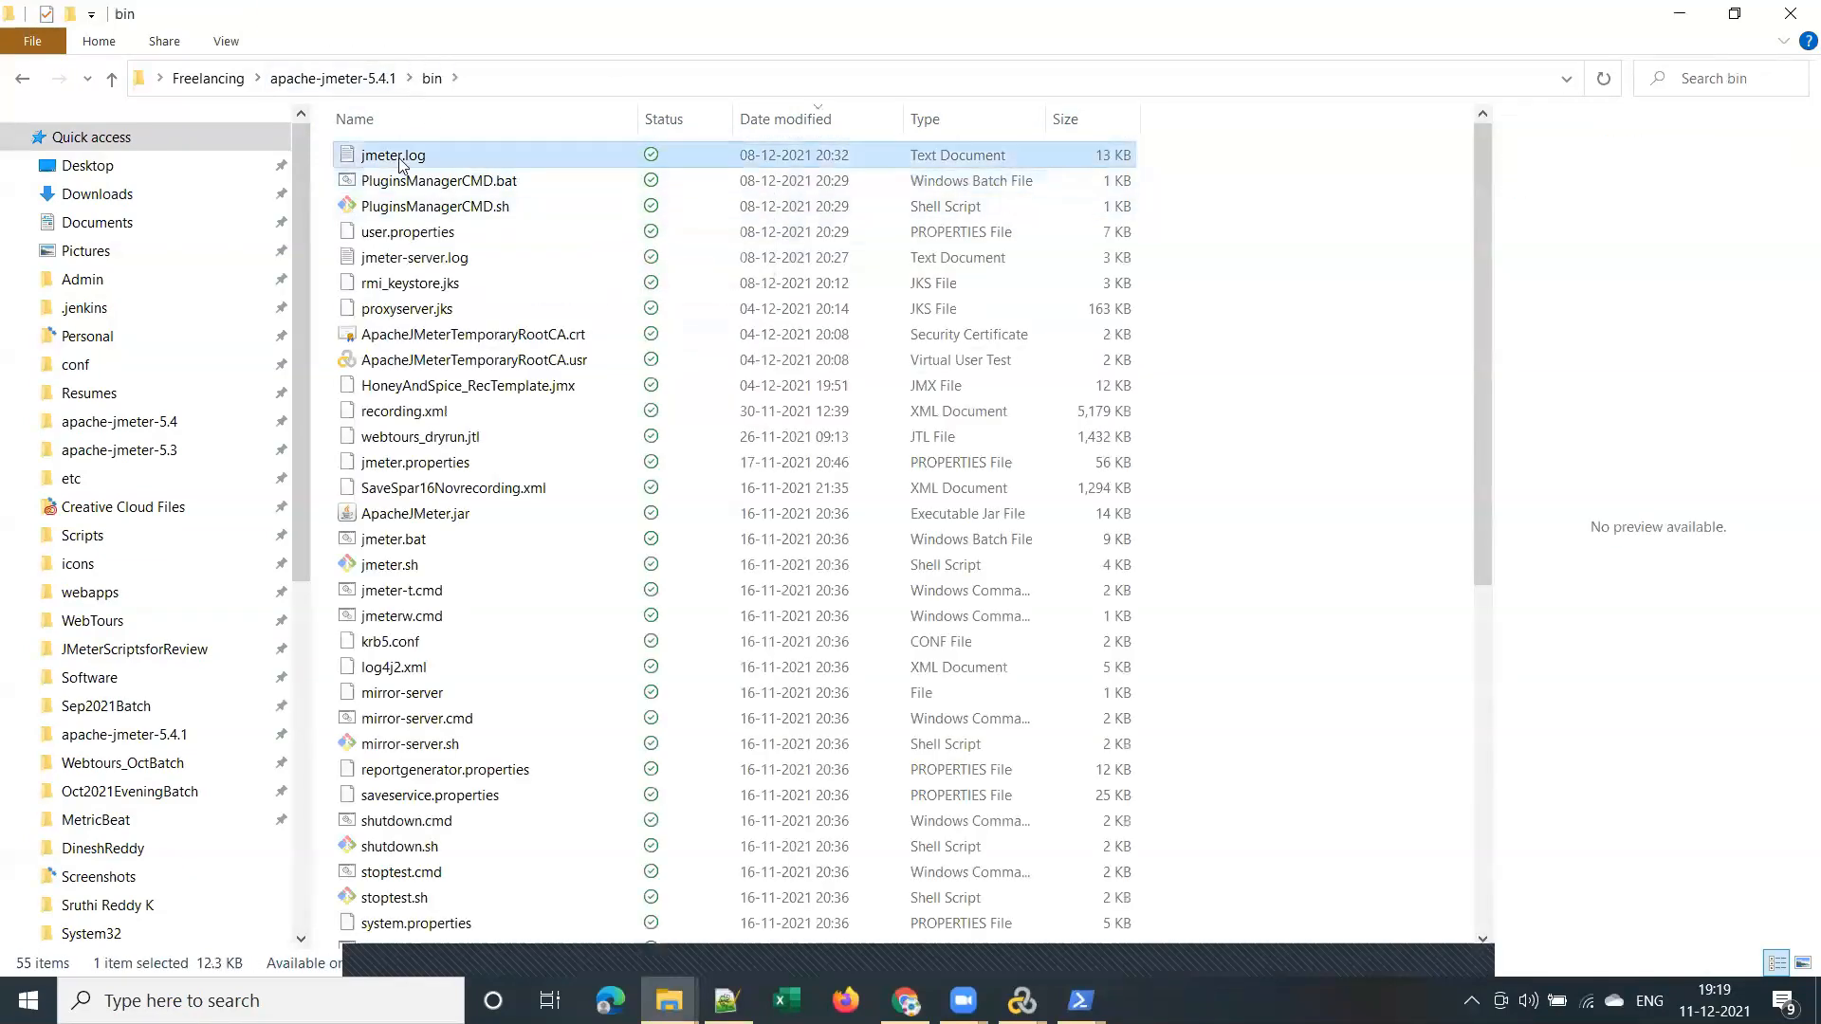
click(512, 84)
key(ctrl+c)
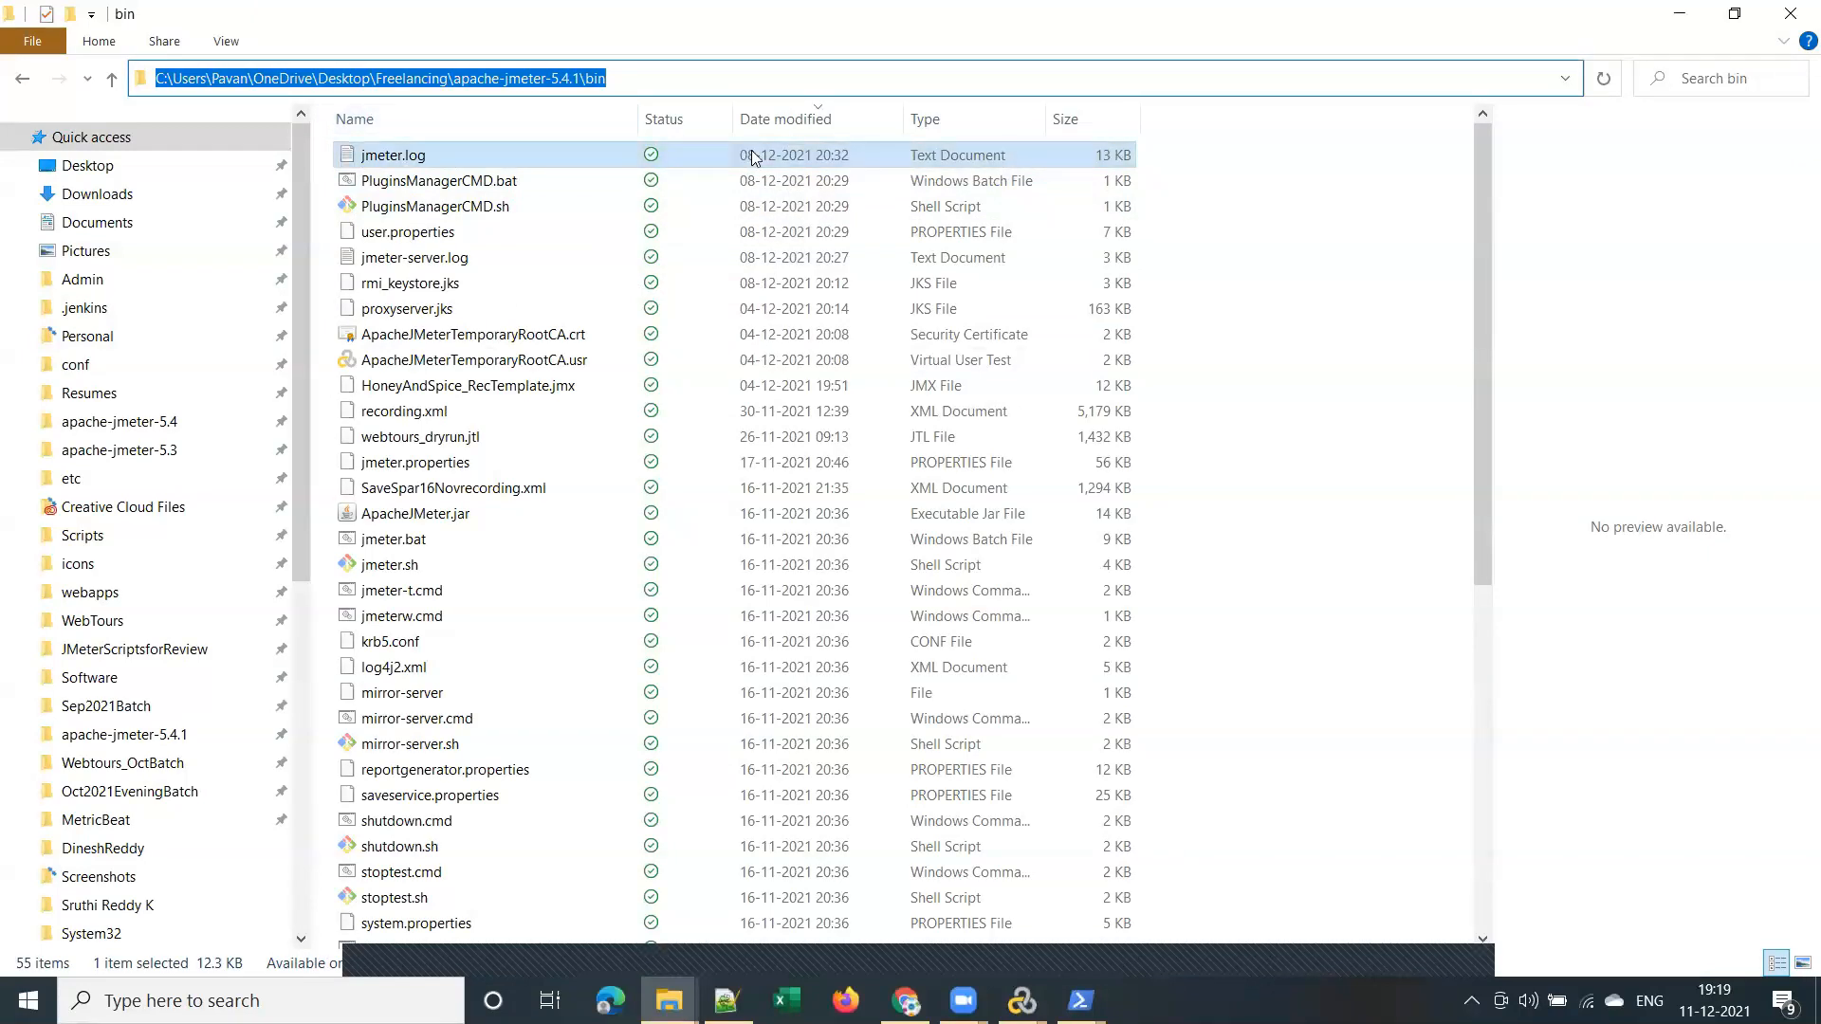
In filebeat.yml, replace the log input's path with the copied Freelancing\apache-jmeter-5.4.1\bin folder path and save the file
click(726, 1001)
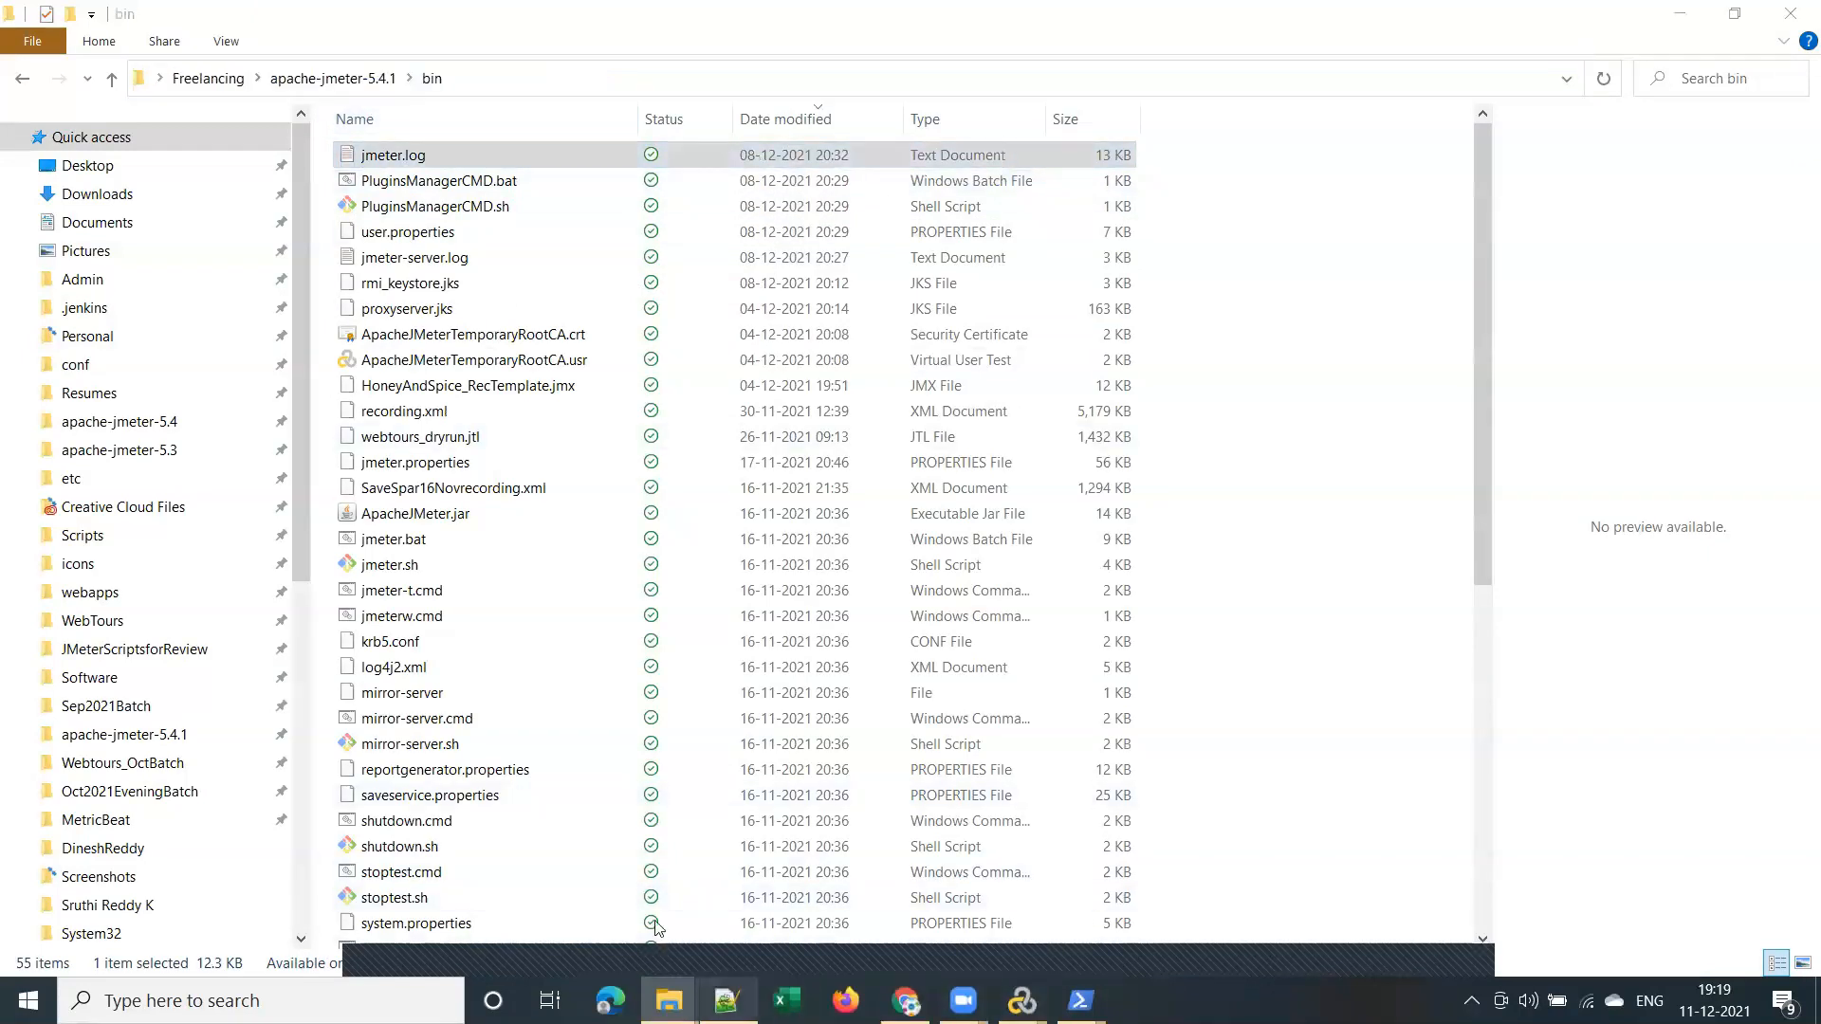
click(165, 405)
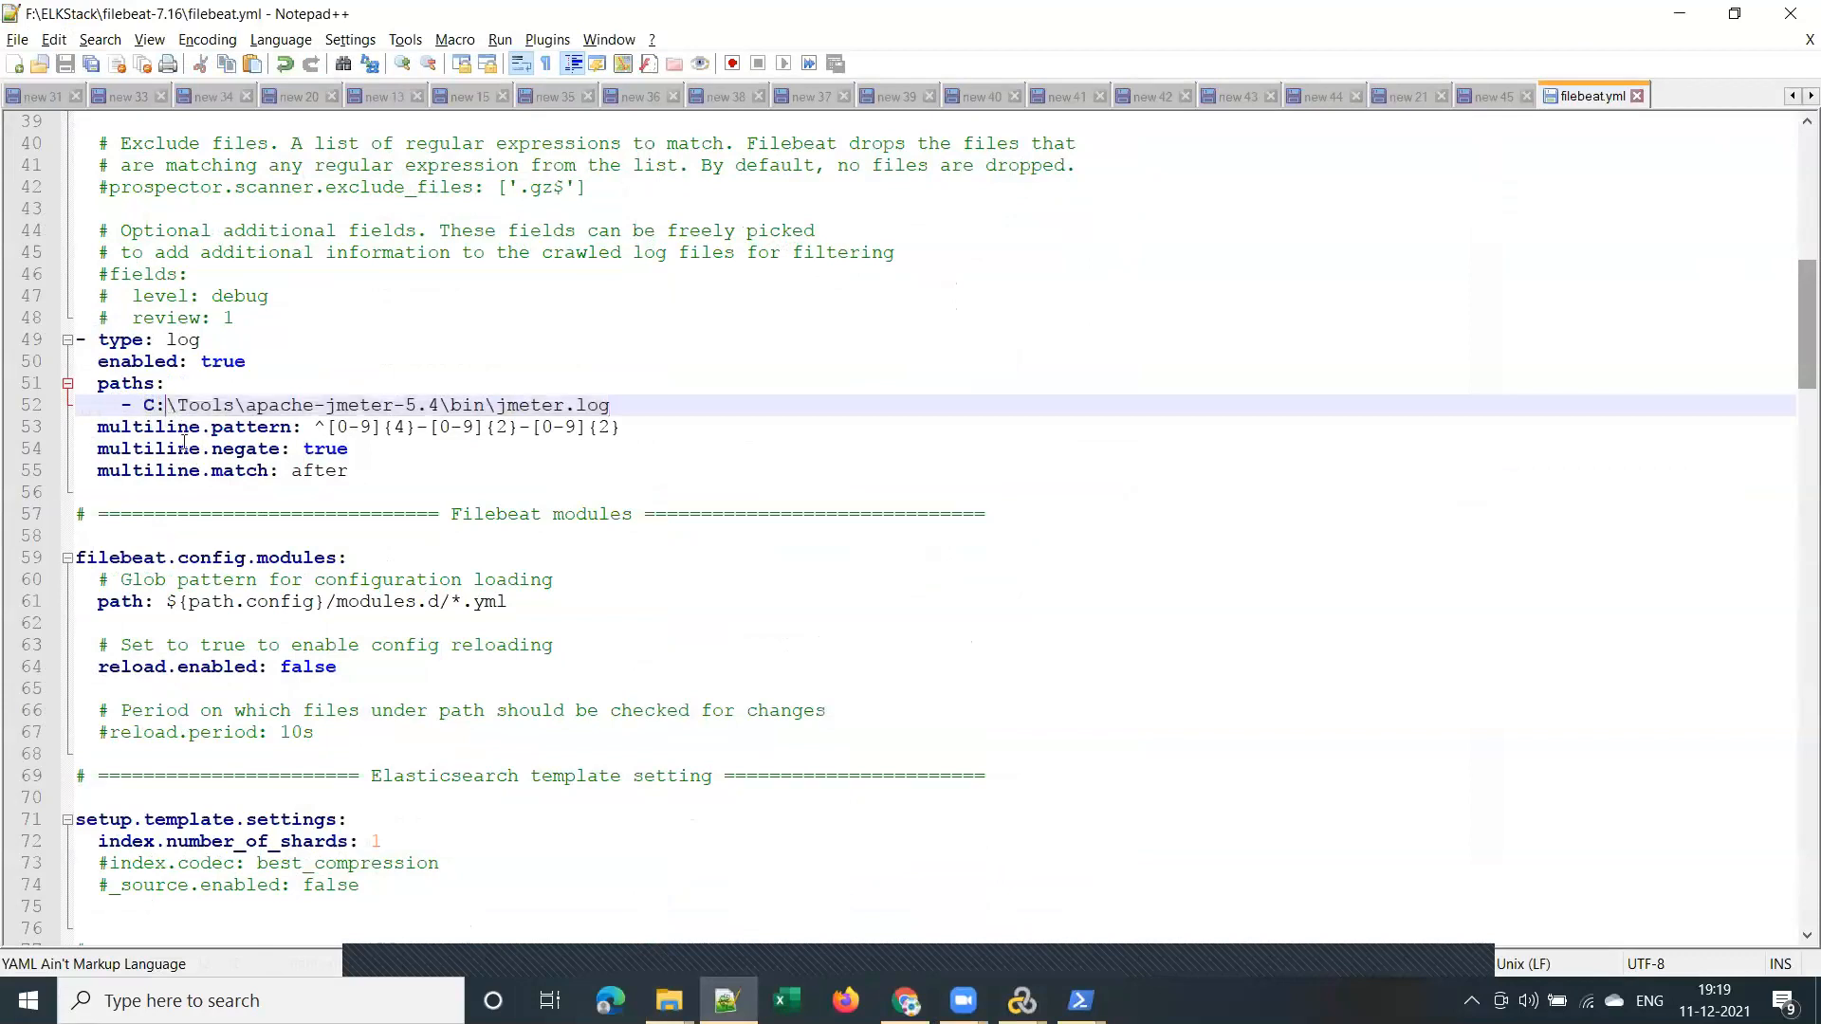
drag(142, 405, 609, 406)
key(ctrl+v)
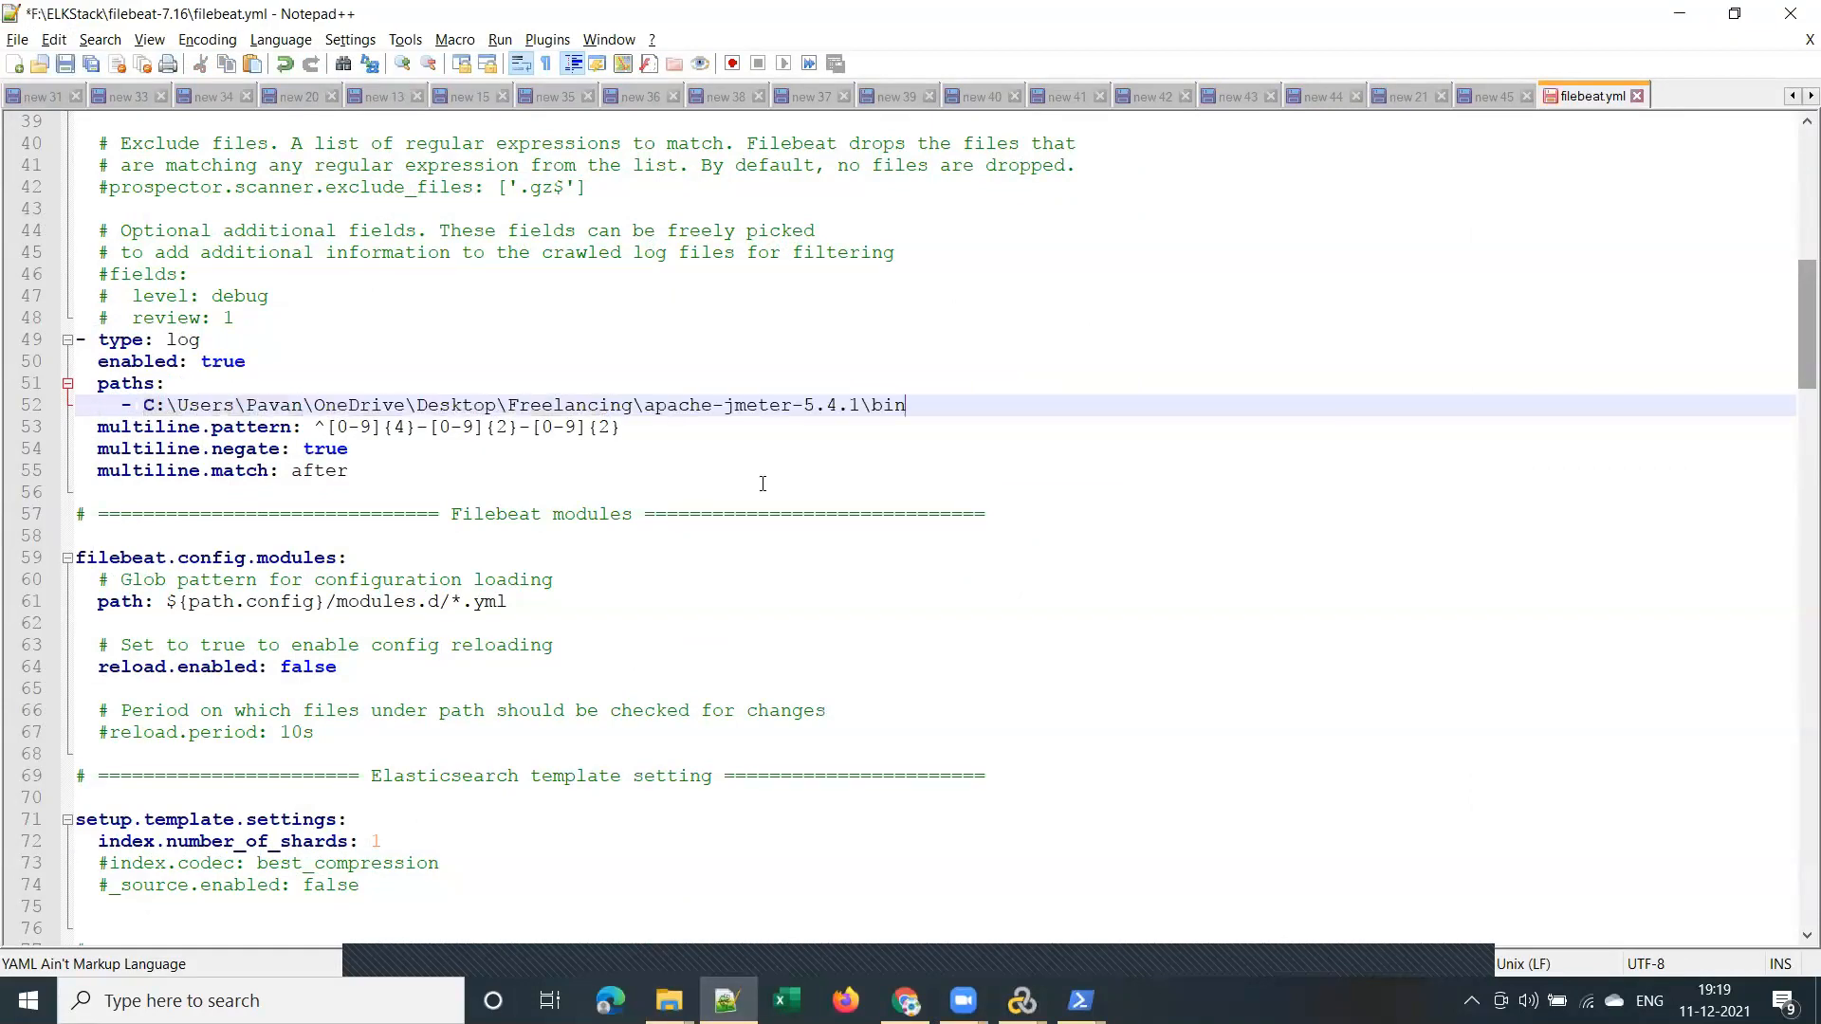
click(67, 67)
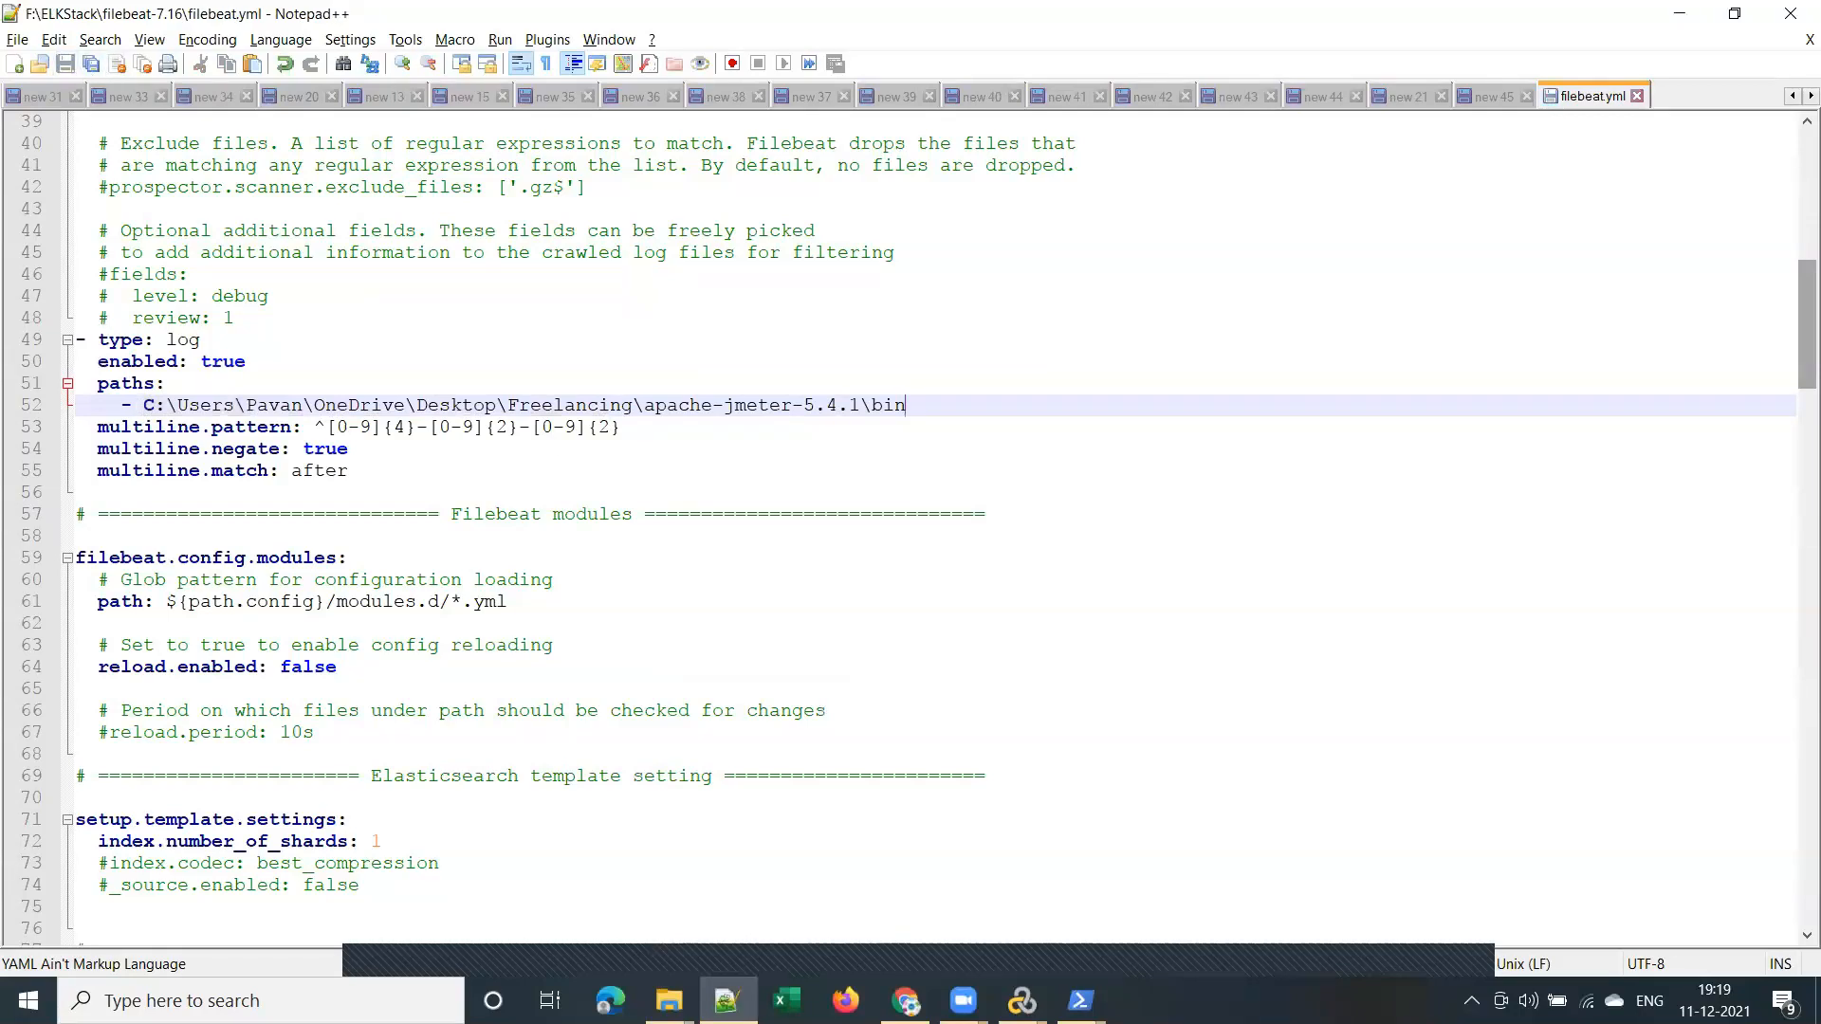
Bring up PowerShell, then return to the Chrome slides and review the JMeter integration and Configuring Filebeat slides
mouse_move(1082, 1001)
click(1156, 793)
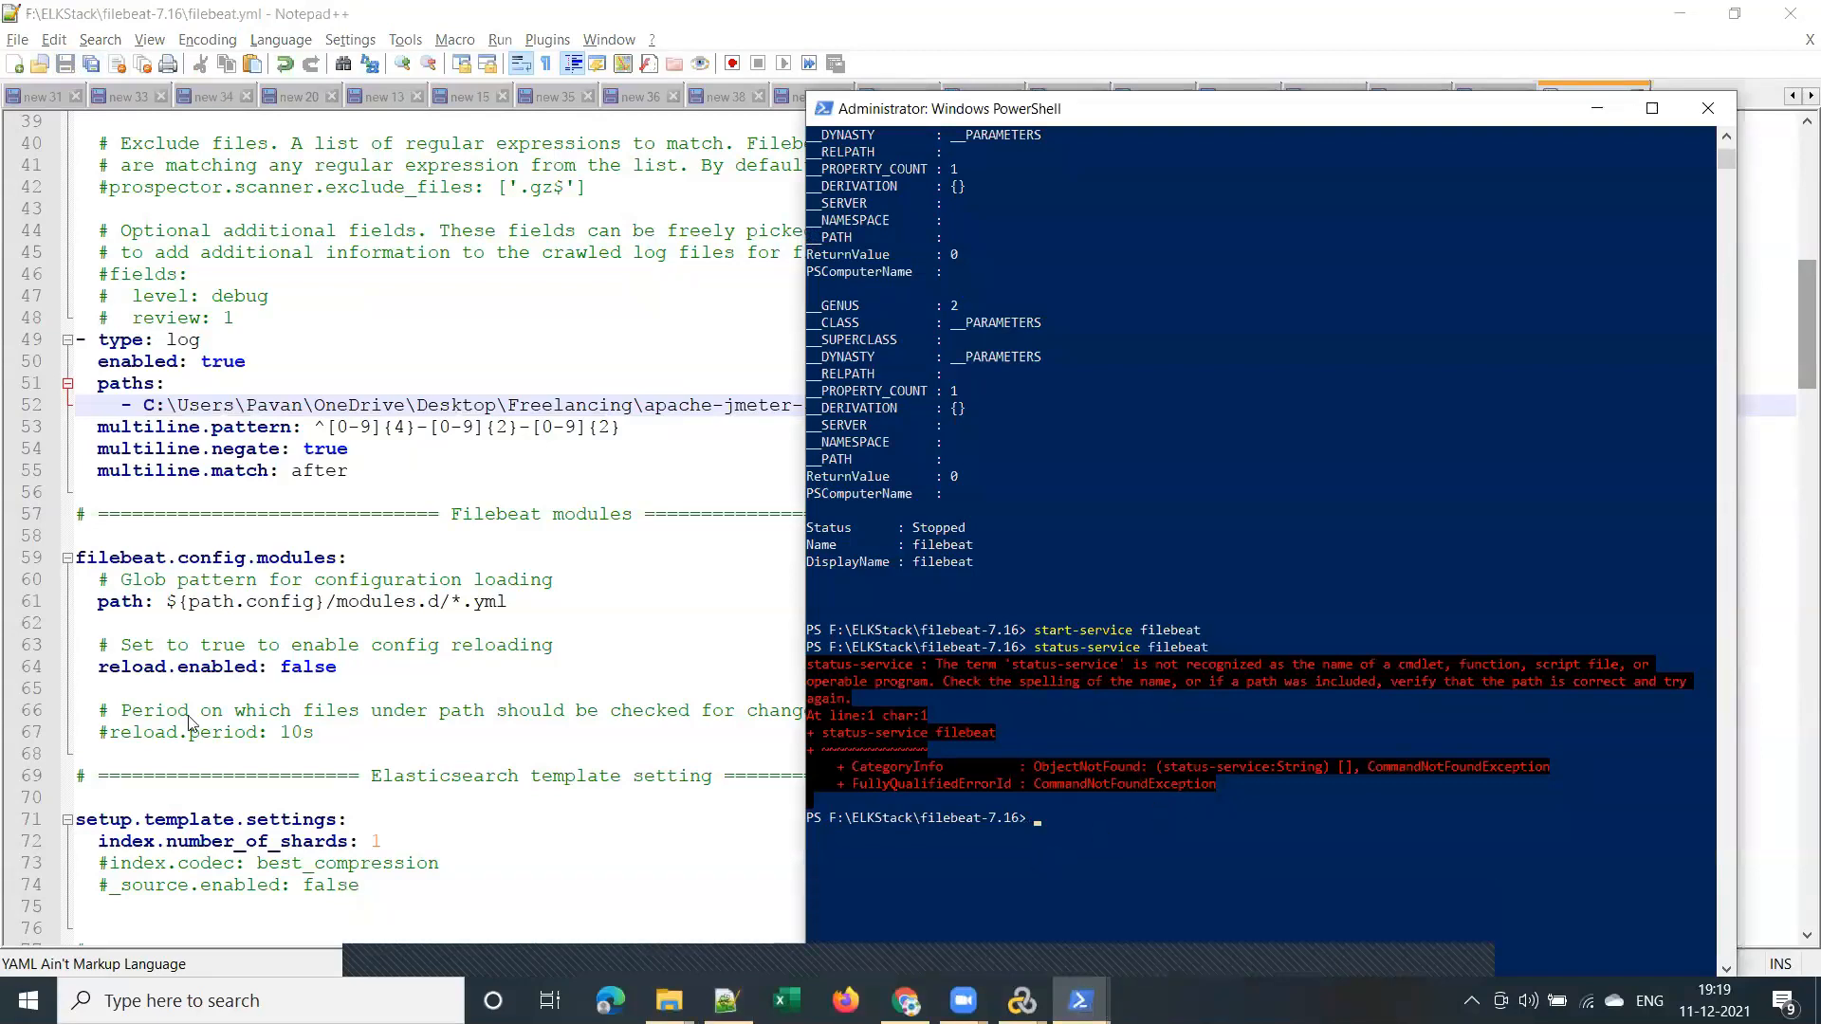
key(alt+Tab)
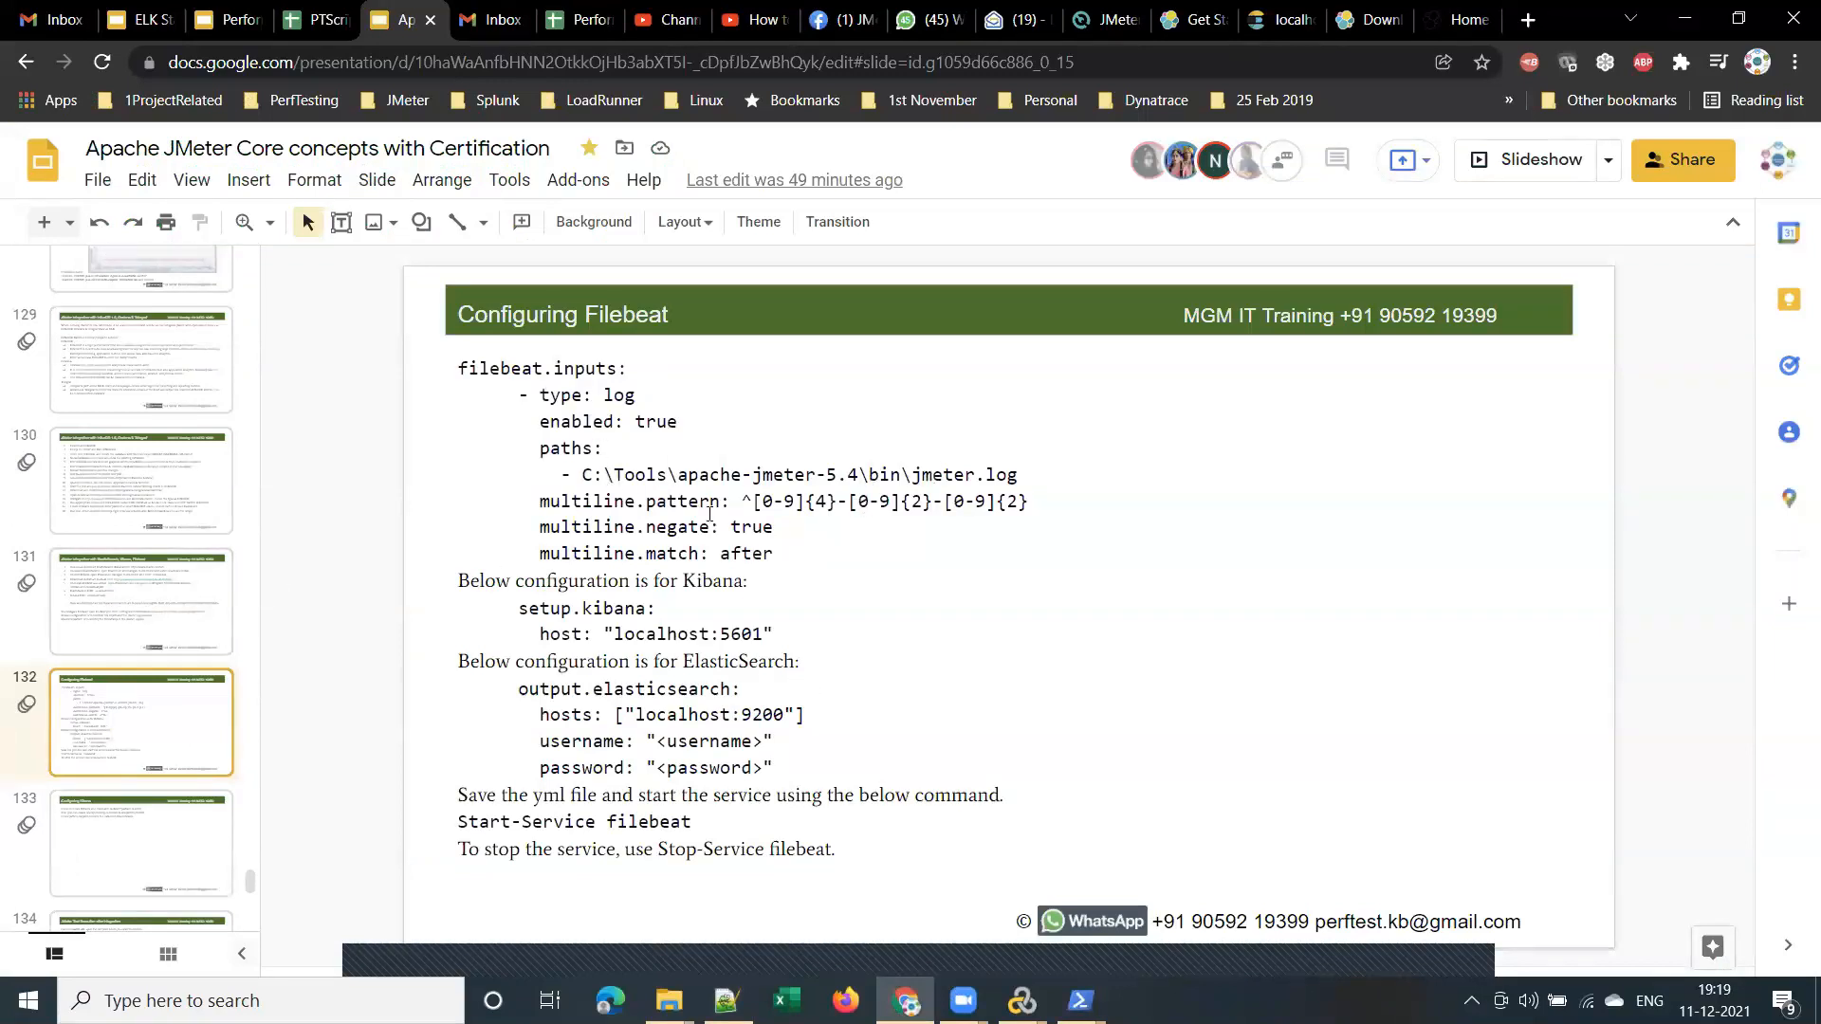
click(137, 624)
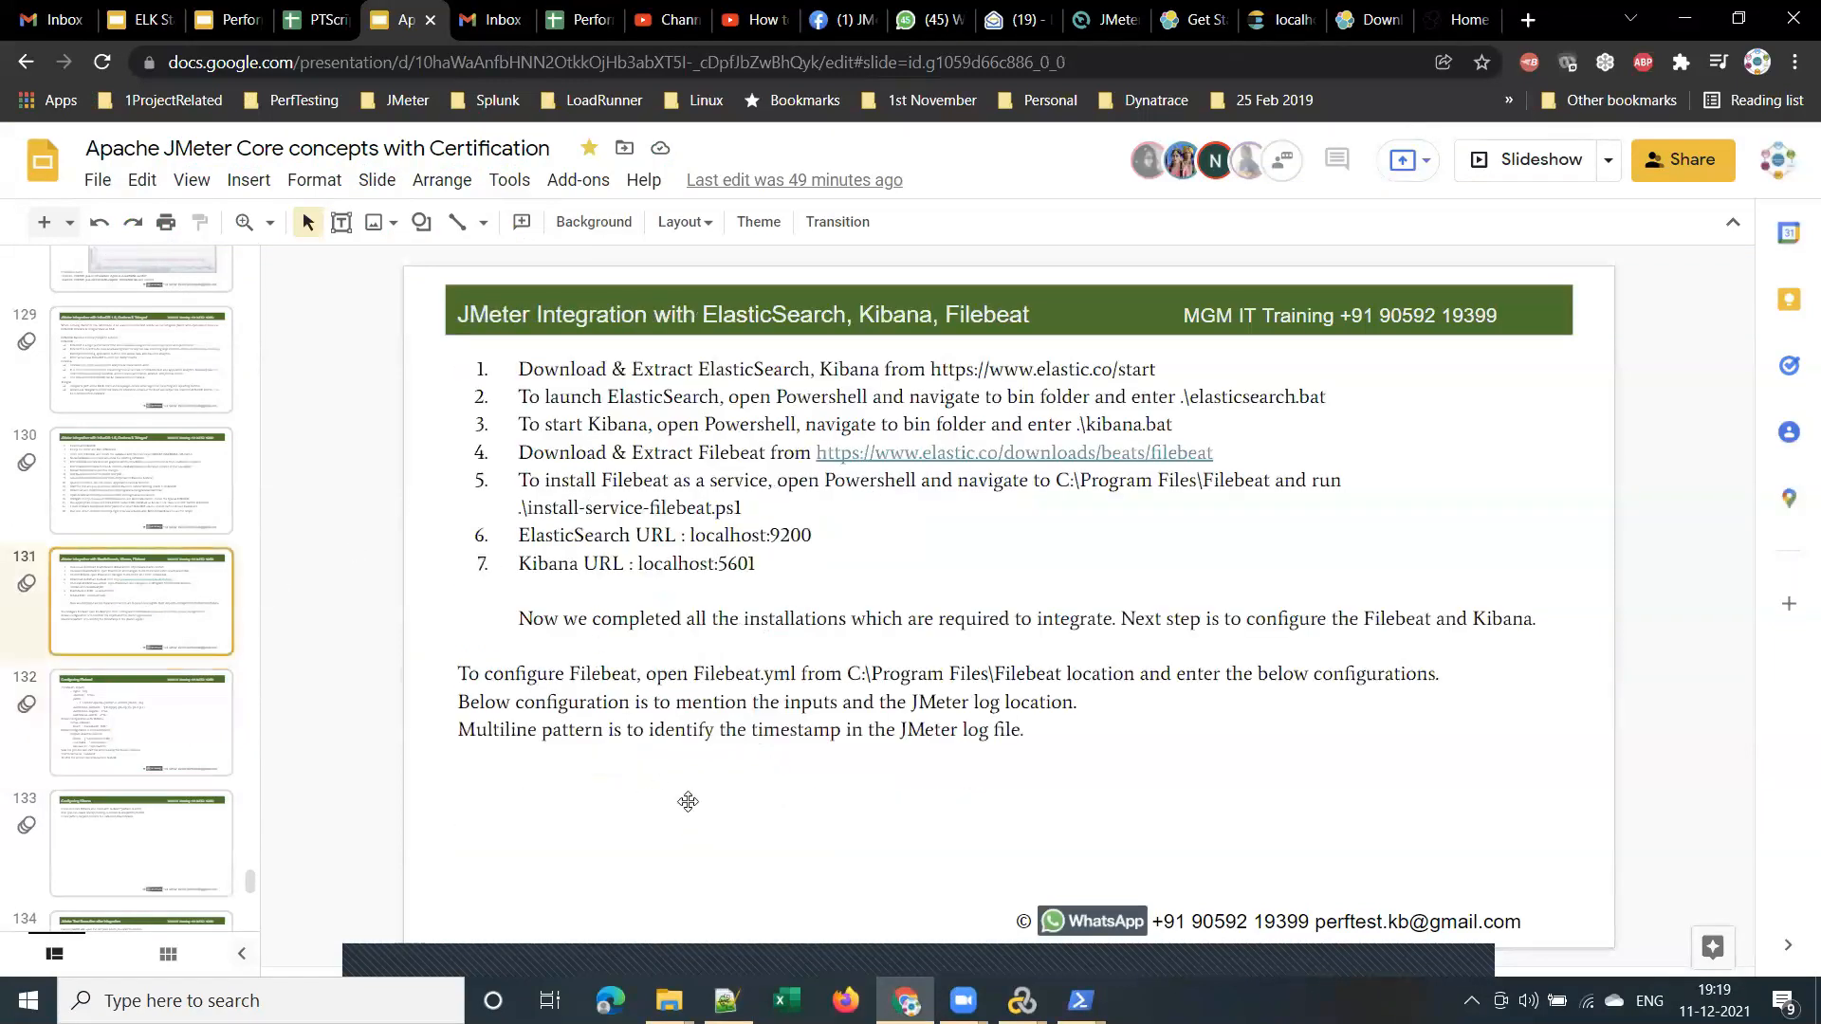
click(201, 751)
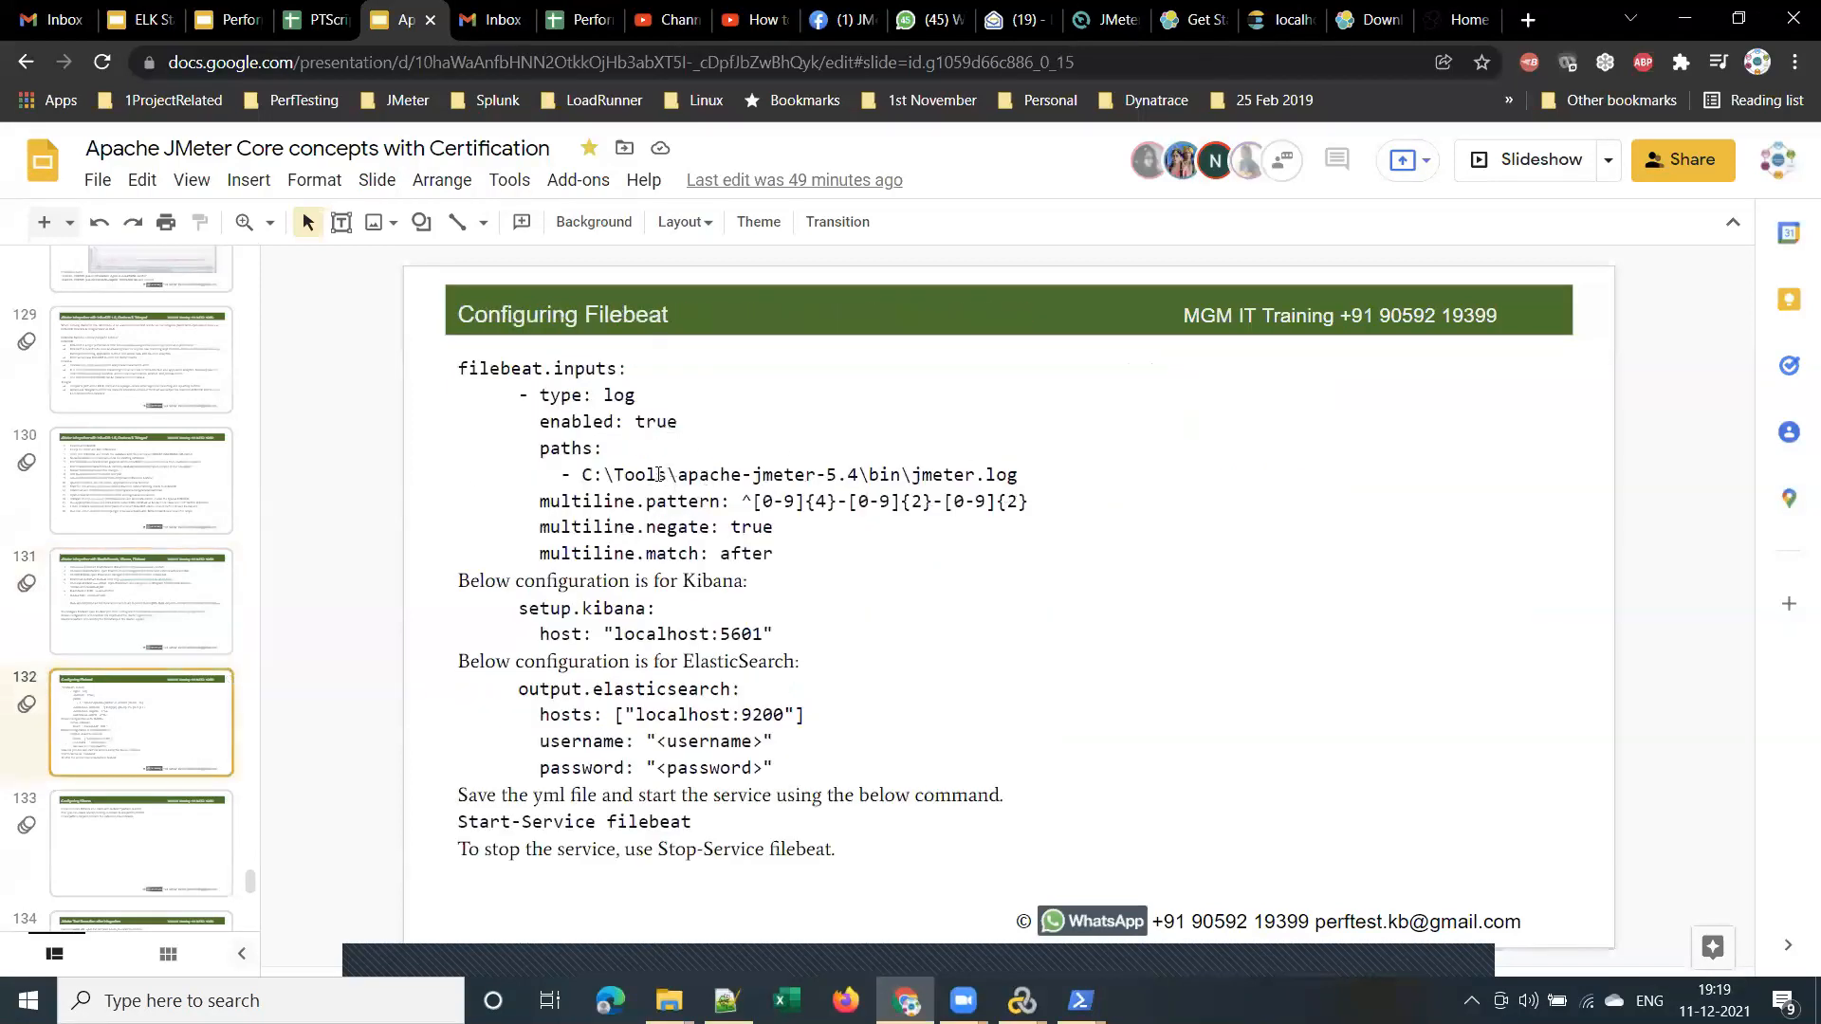
Review the log path and stop command on the Configuring Filebeat slide, then run stop-service filebeat in PowerShell
drag(667, 474, 1013, 476)
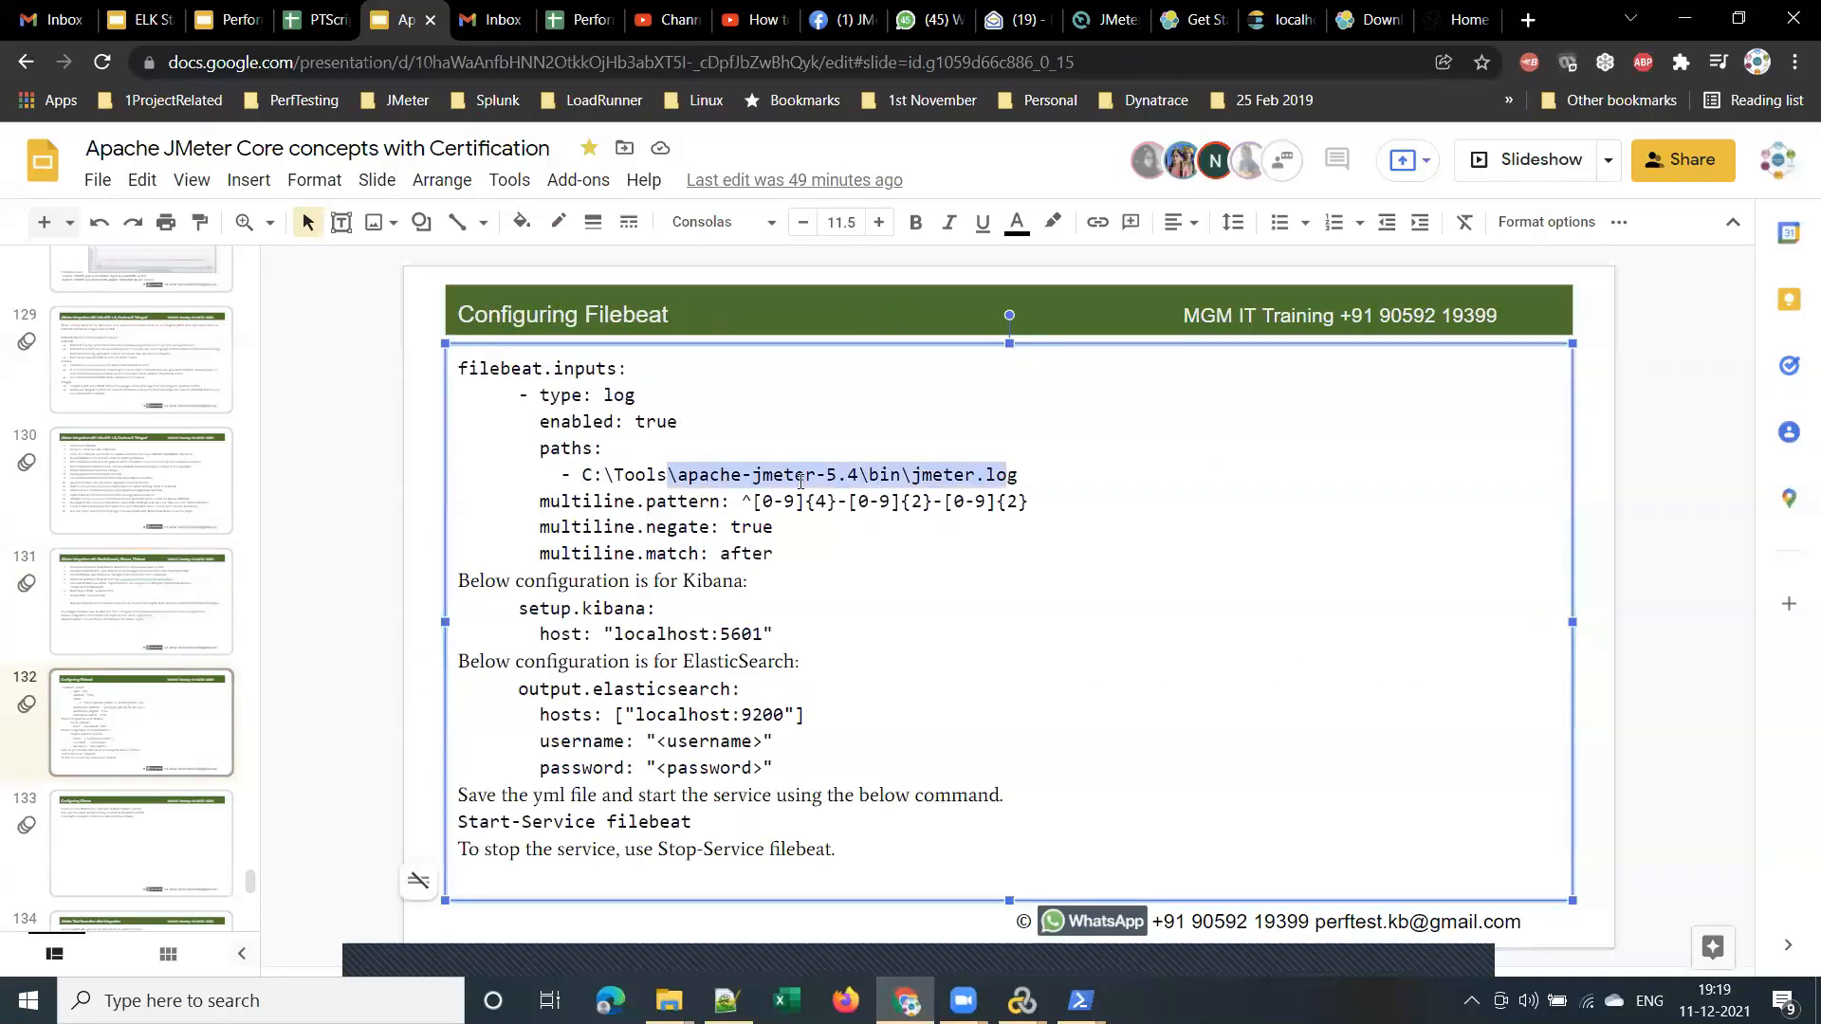
drag(831, 852, 666, 850)
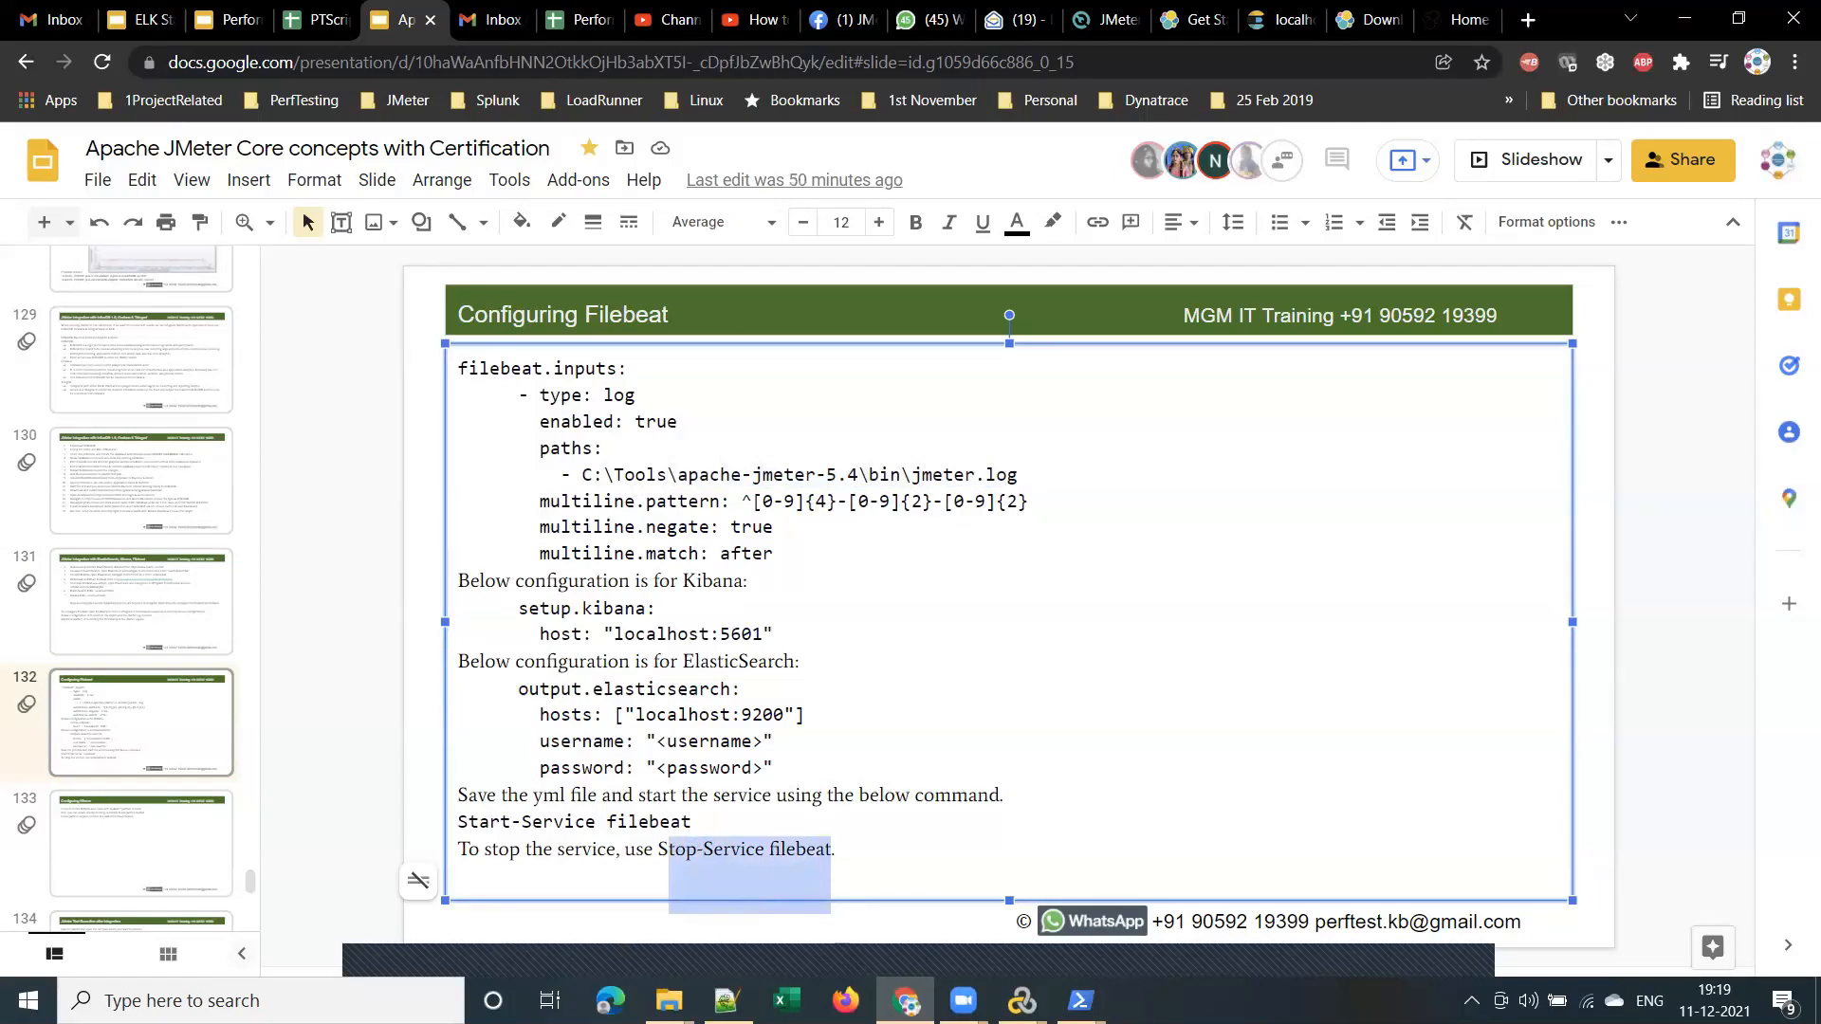
click(1082, 1001)
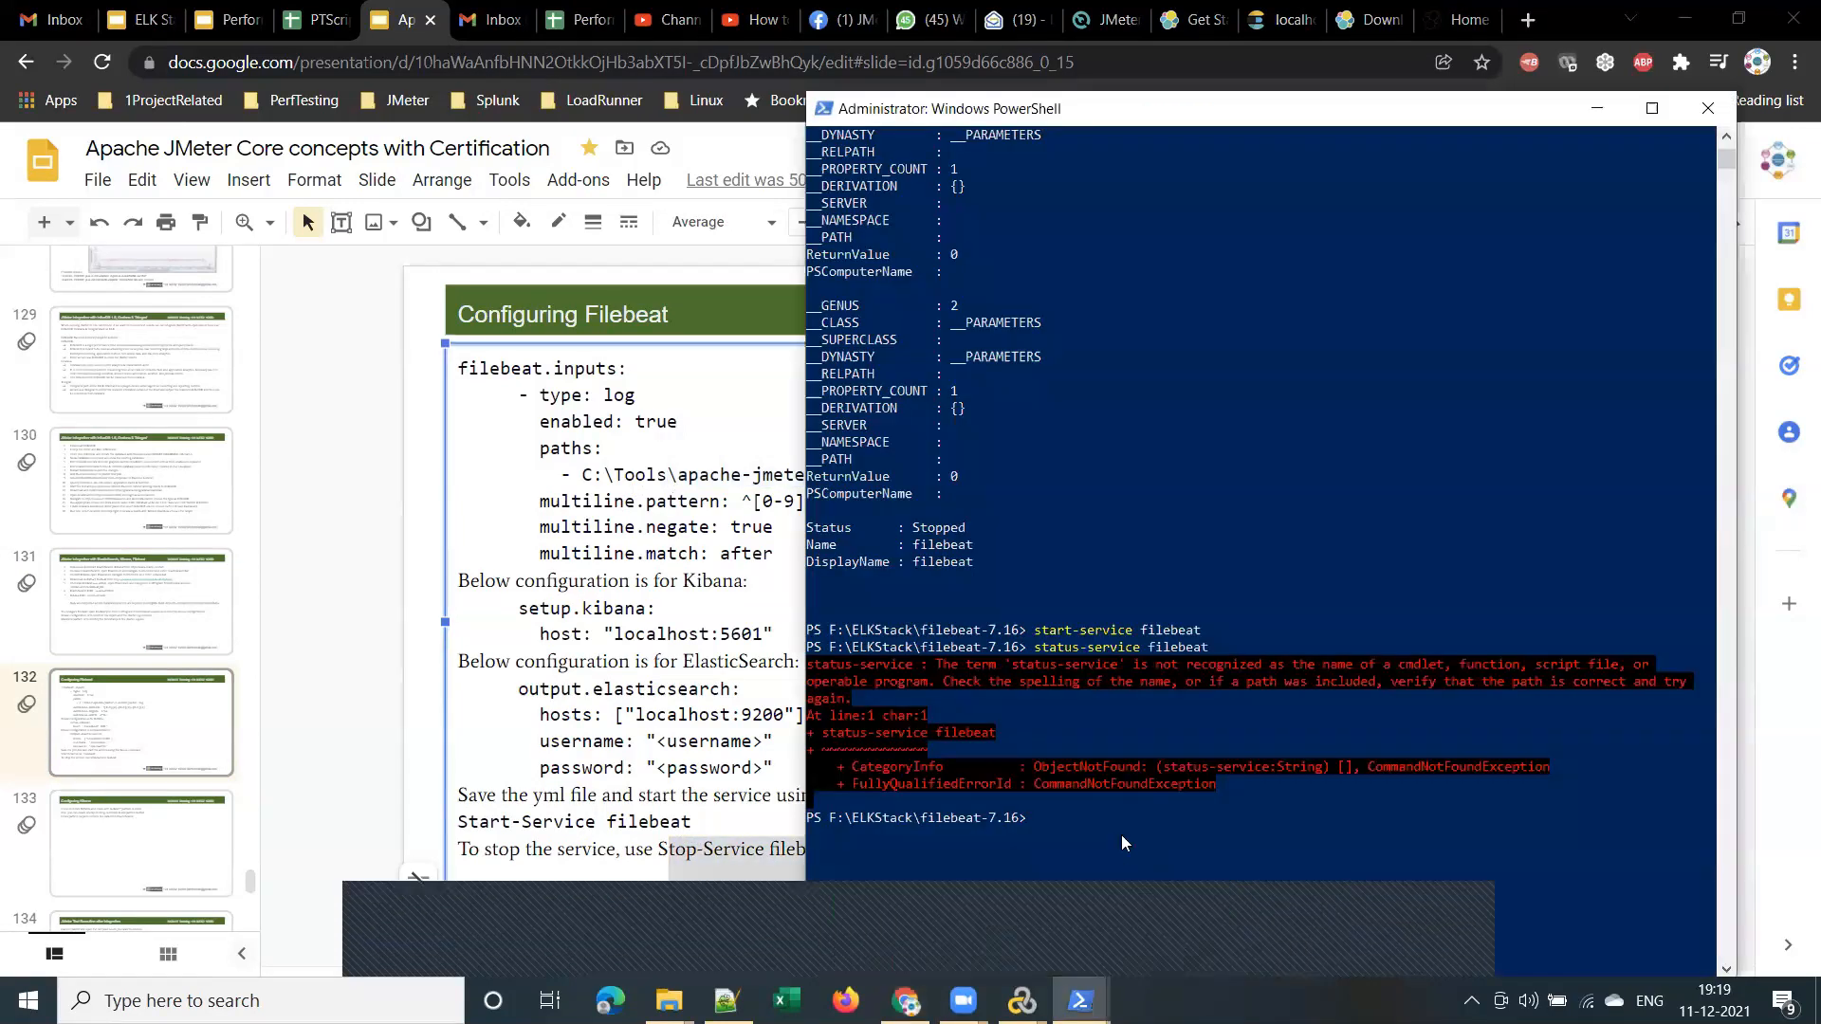
text(stop-ser)
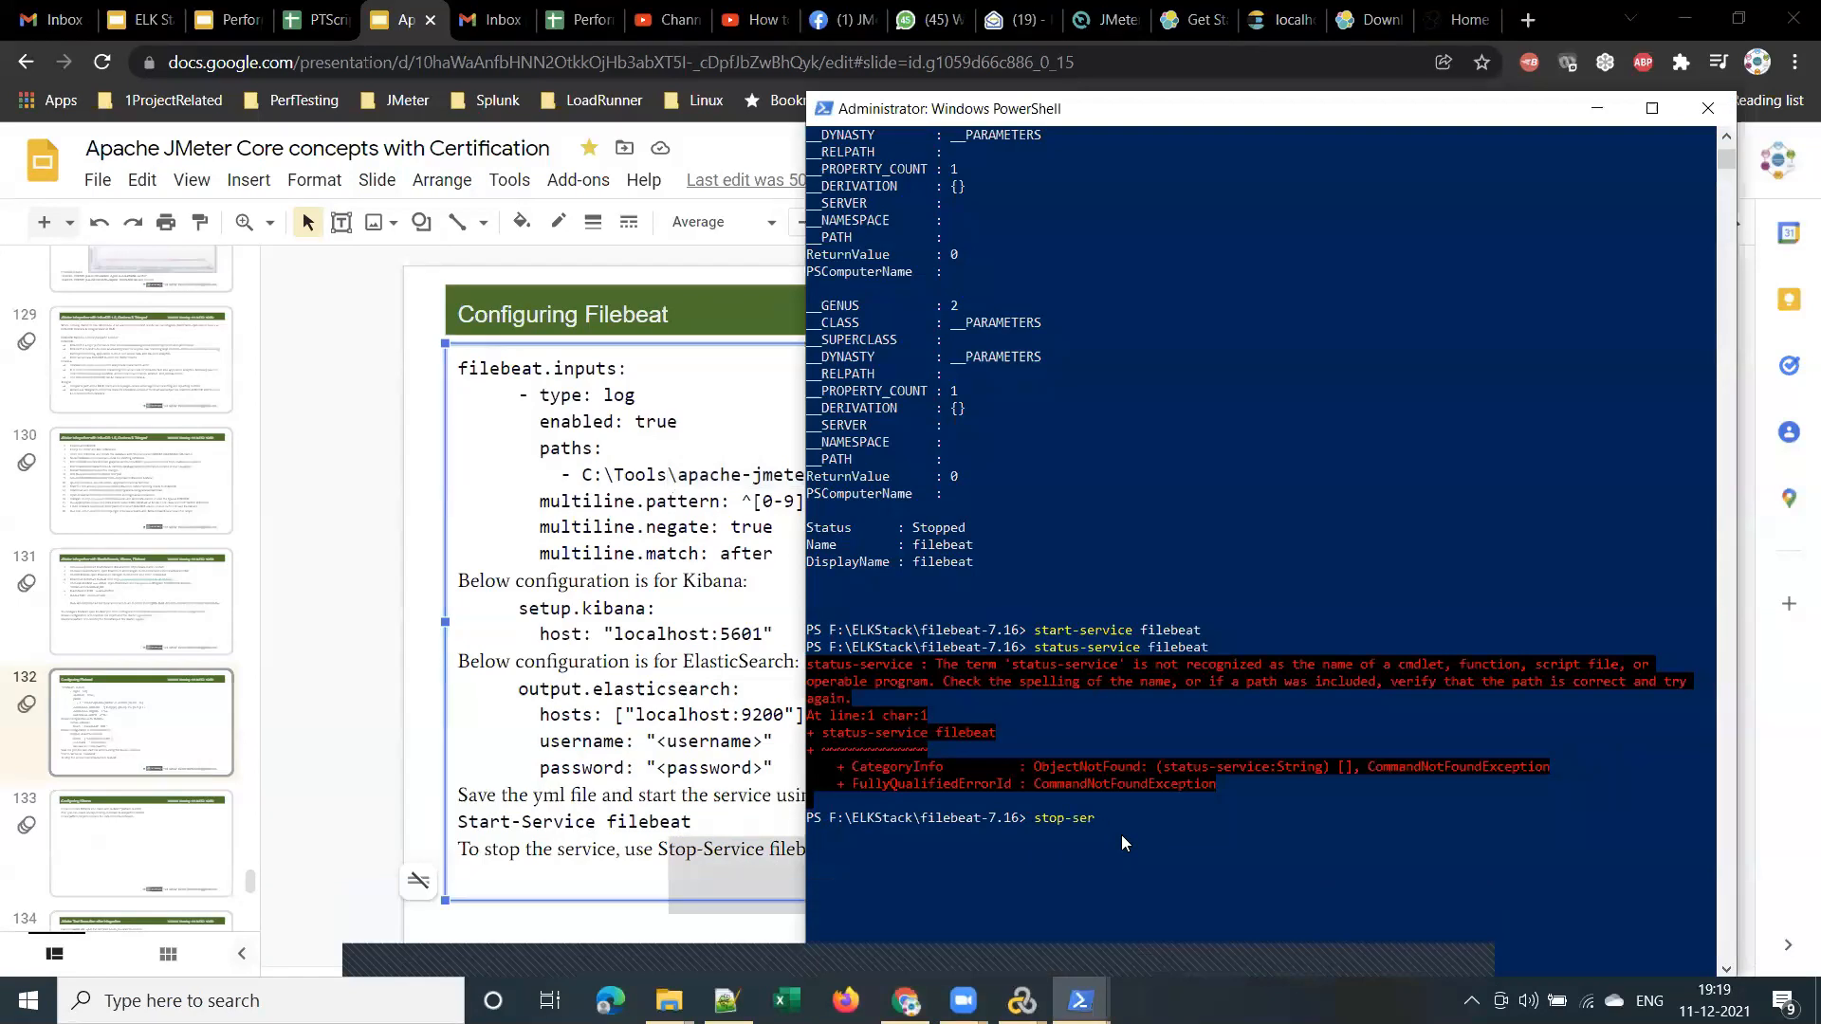
text(vice filebeat)
key(Return)
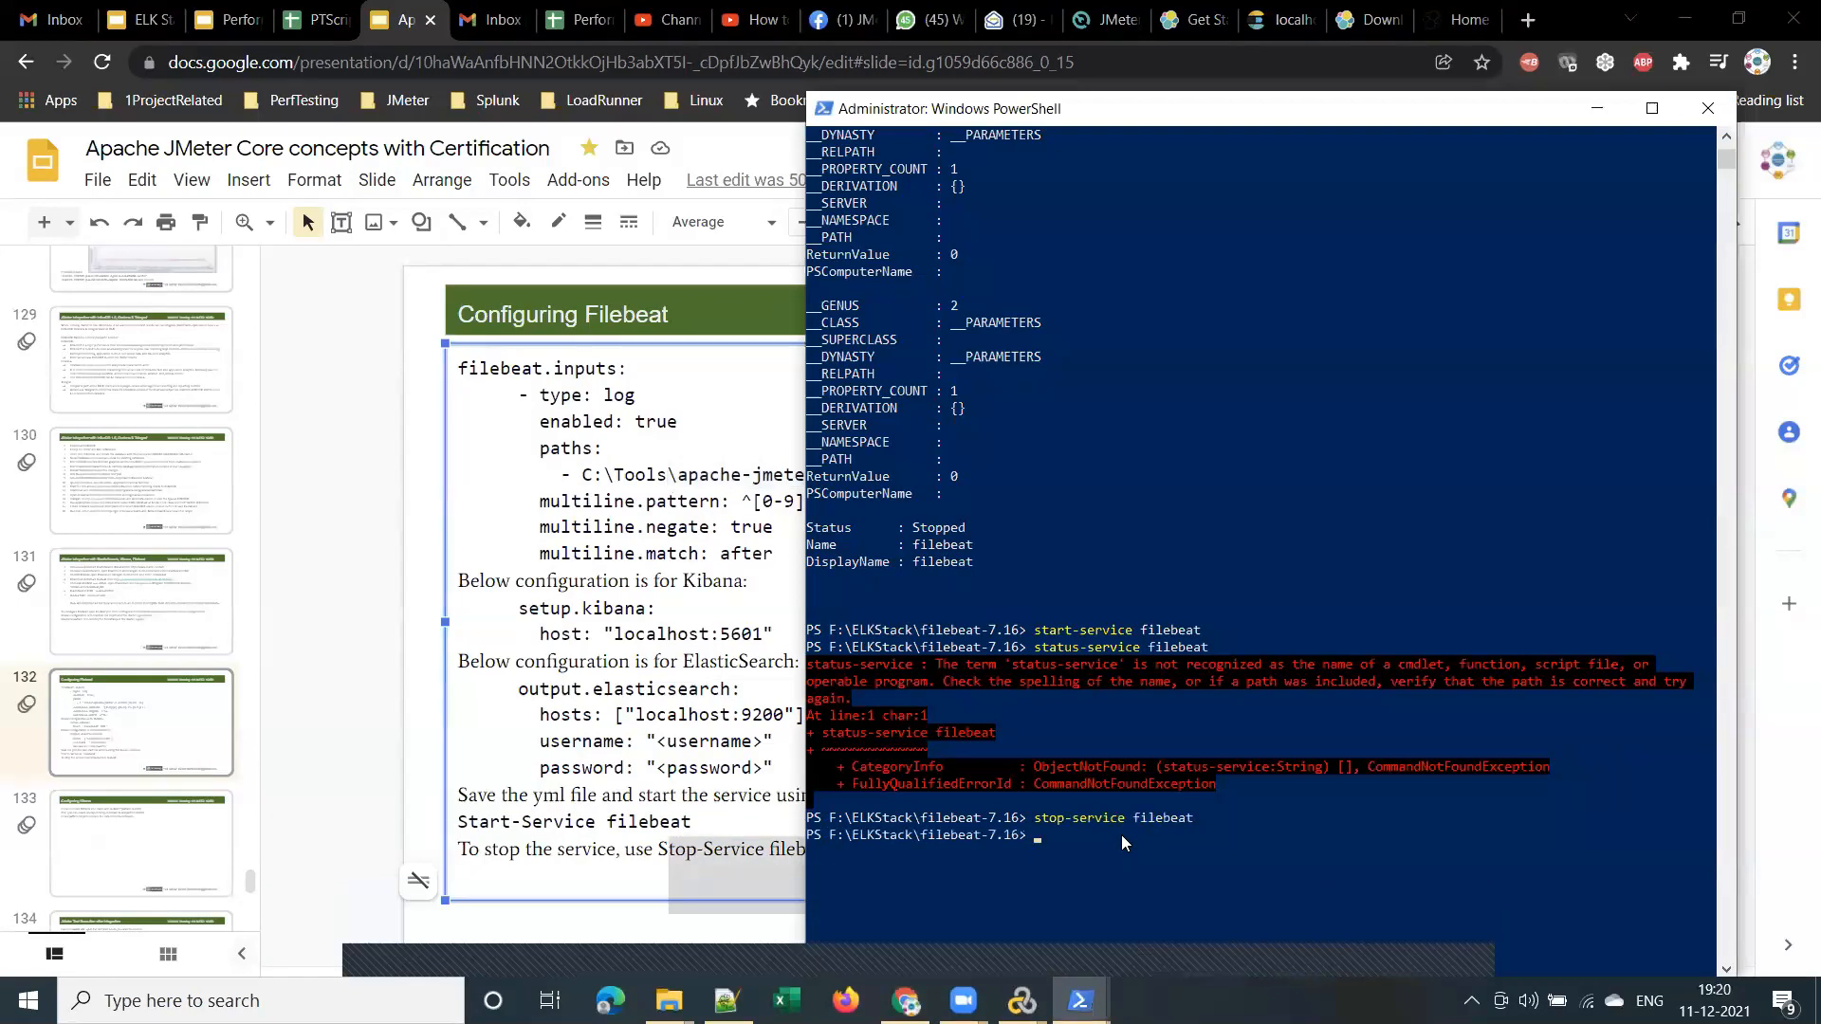
Open the Windows Services app and select the filebeat service to check its status
click(180, 1001)
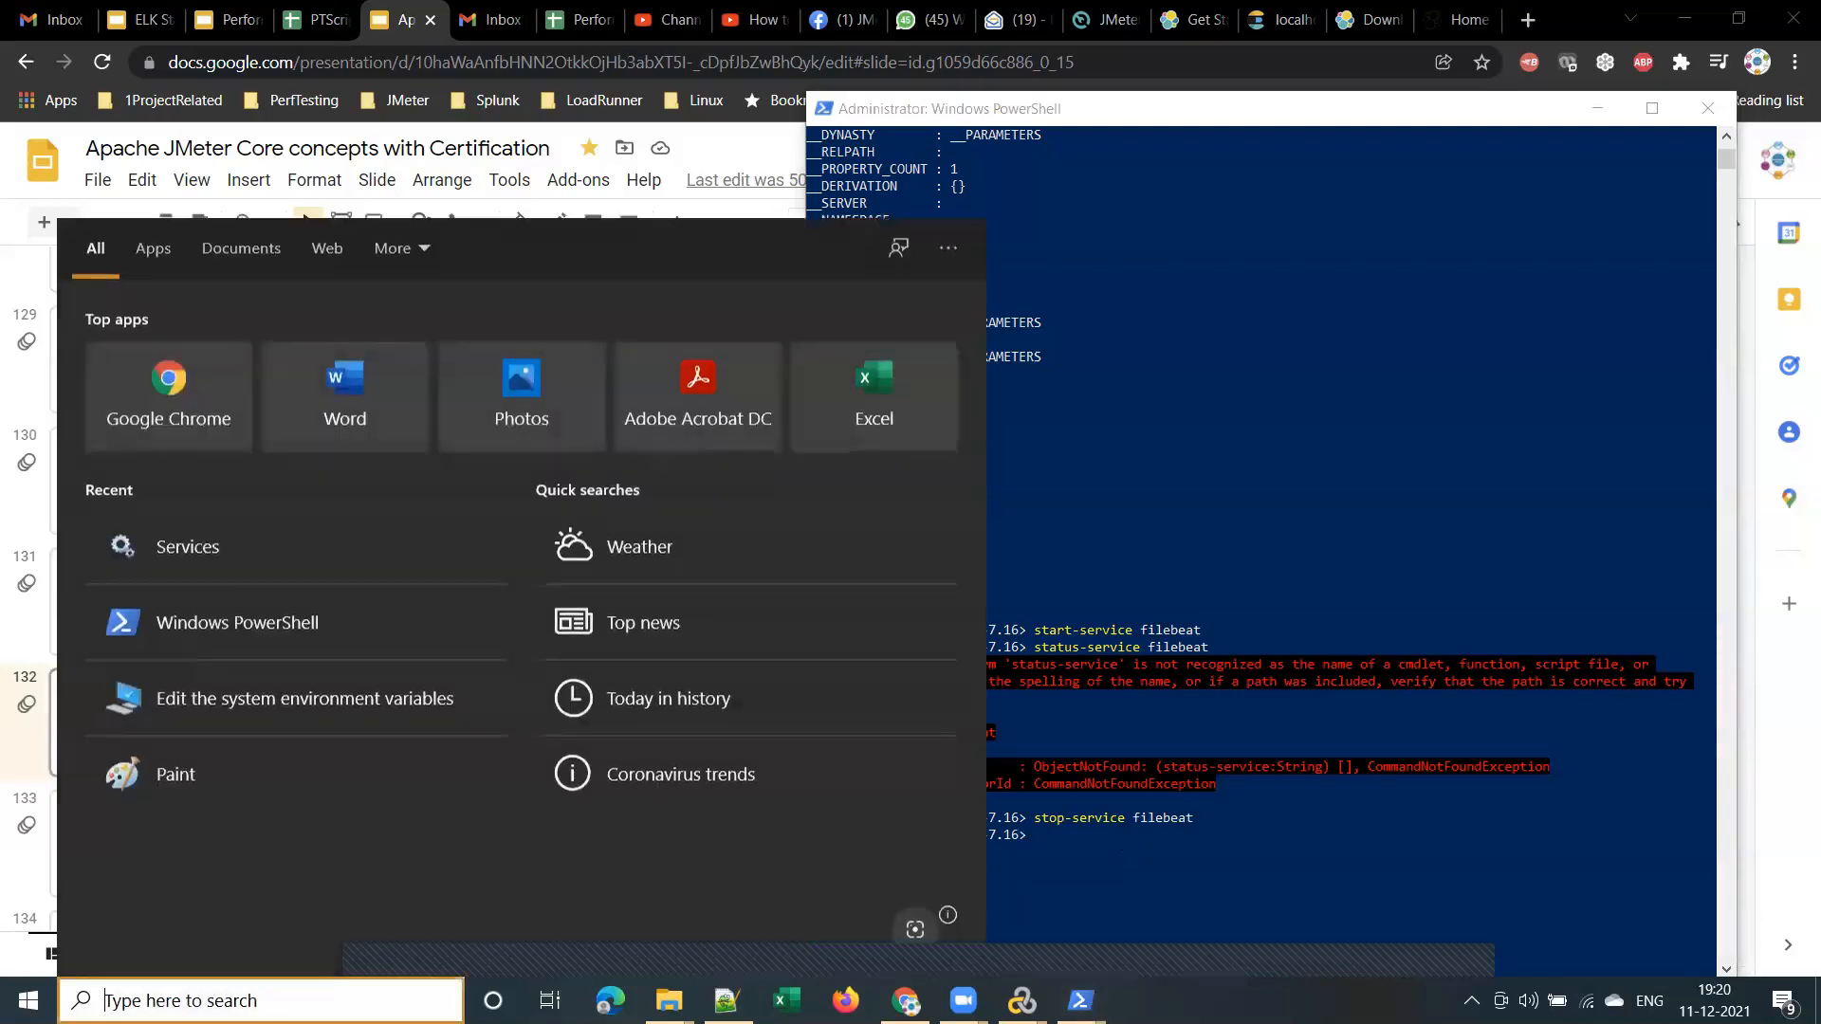
text(service)
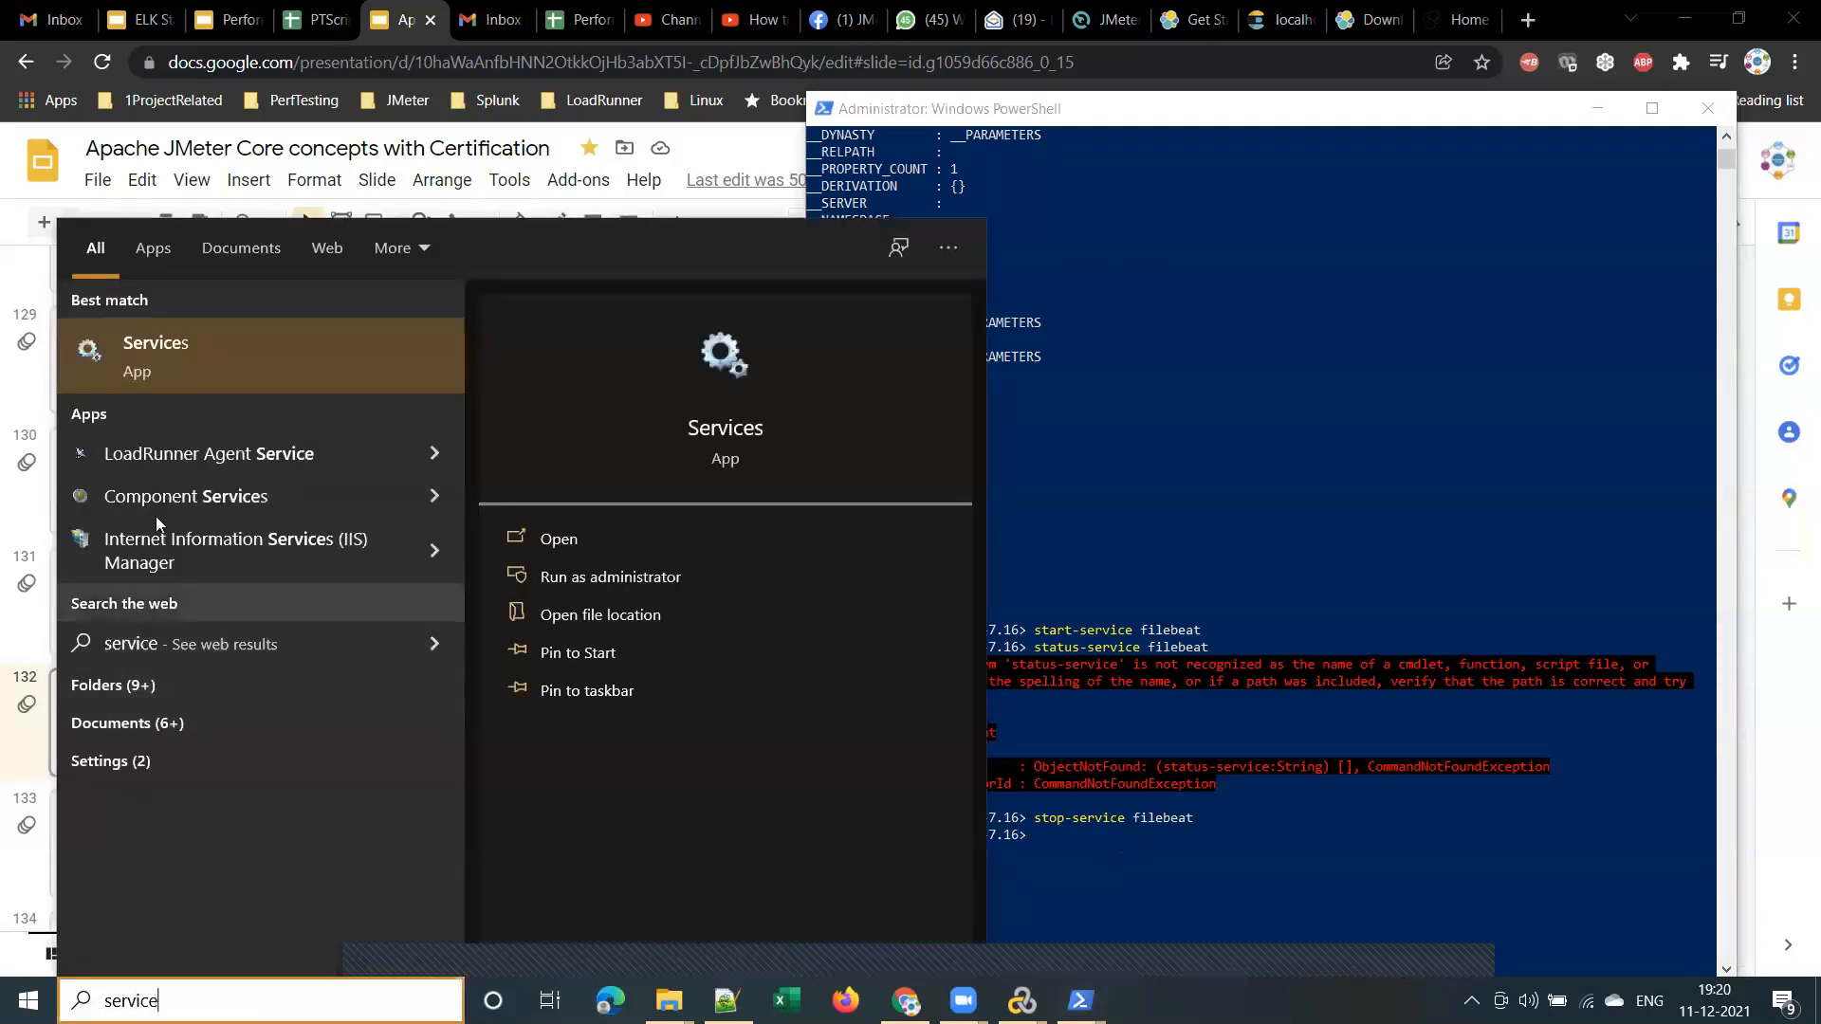
click(155, 364)
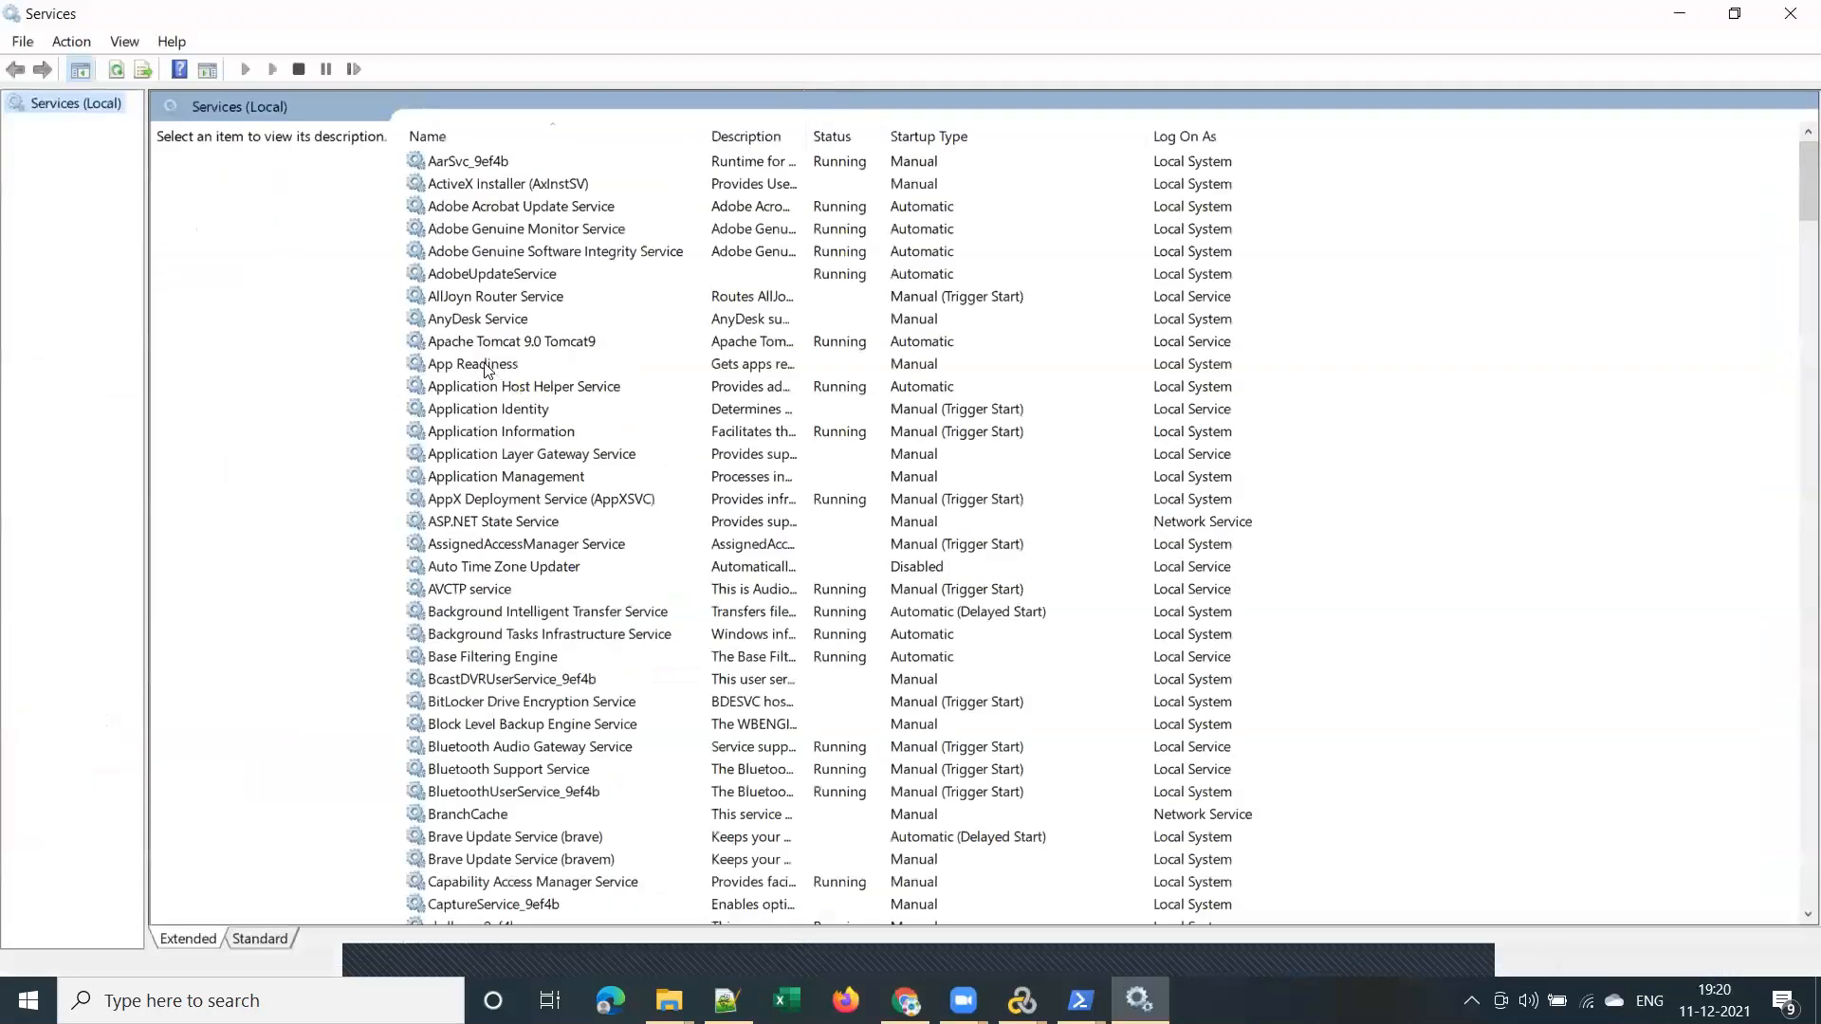
click(487, 368)
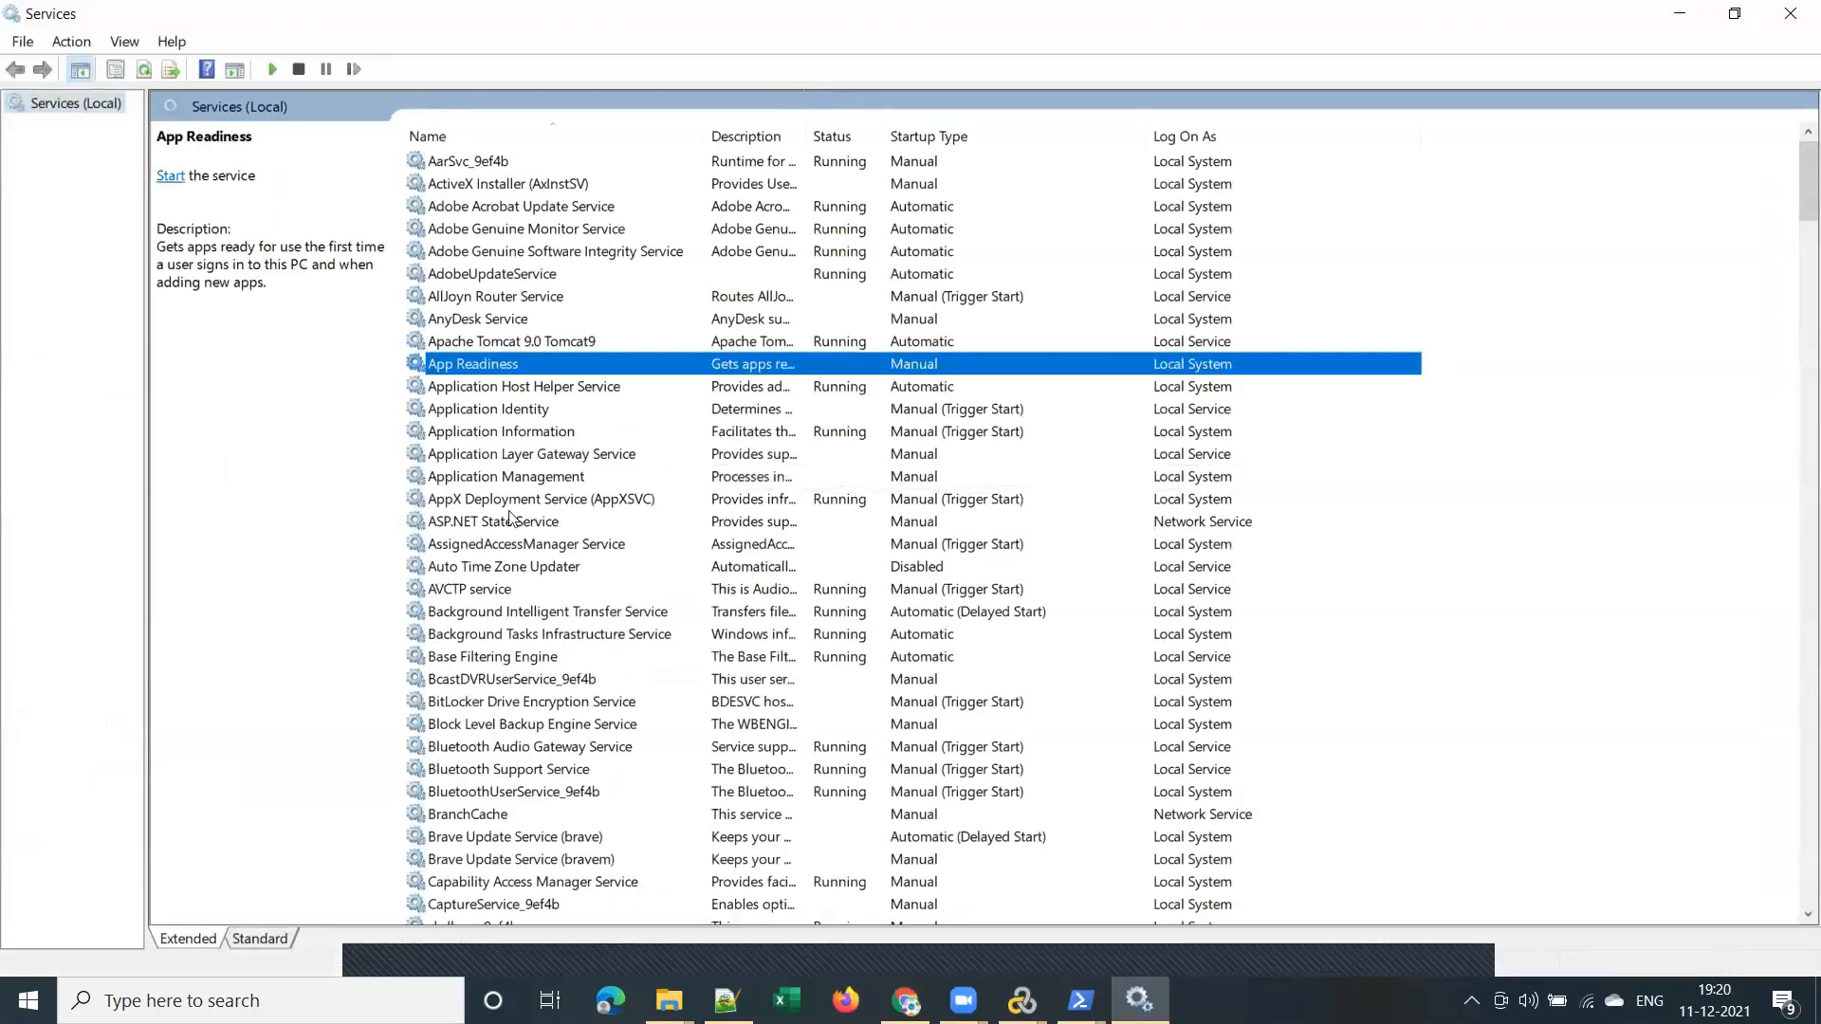
key(f)
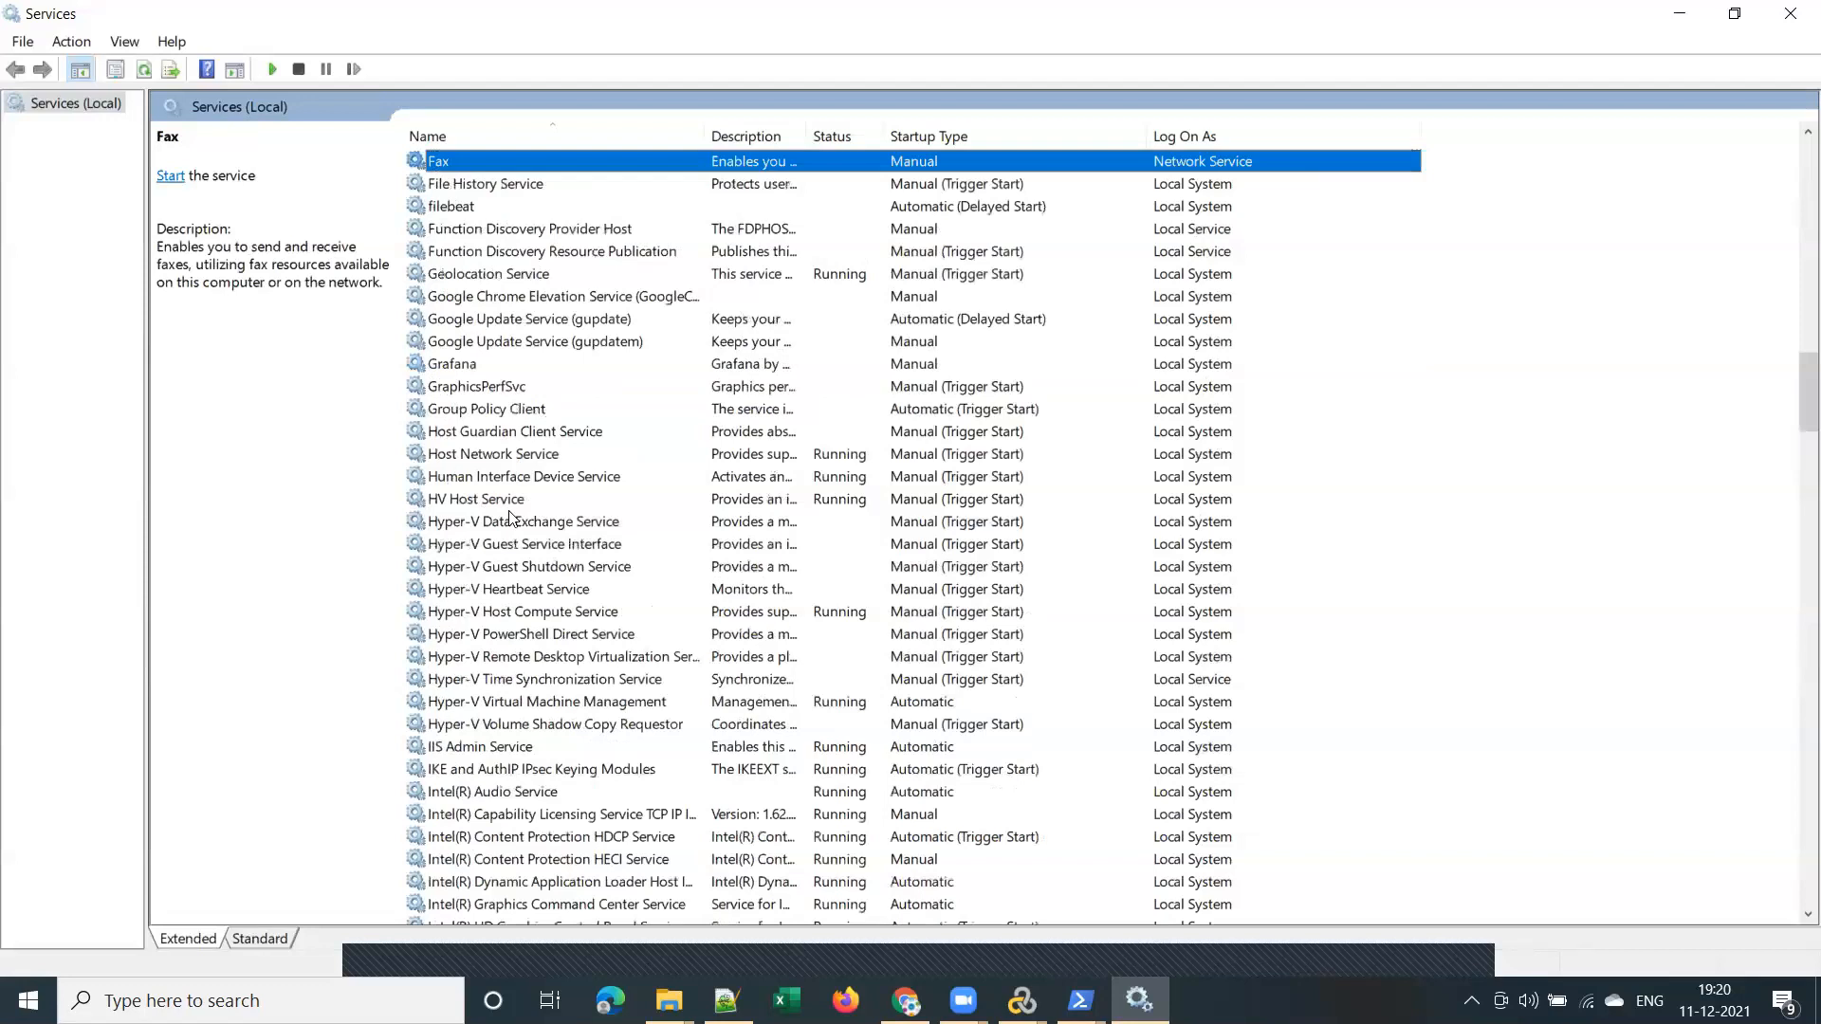
click(469, 211)
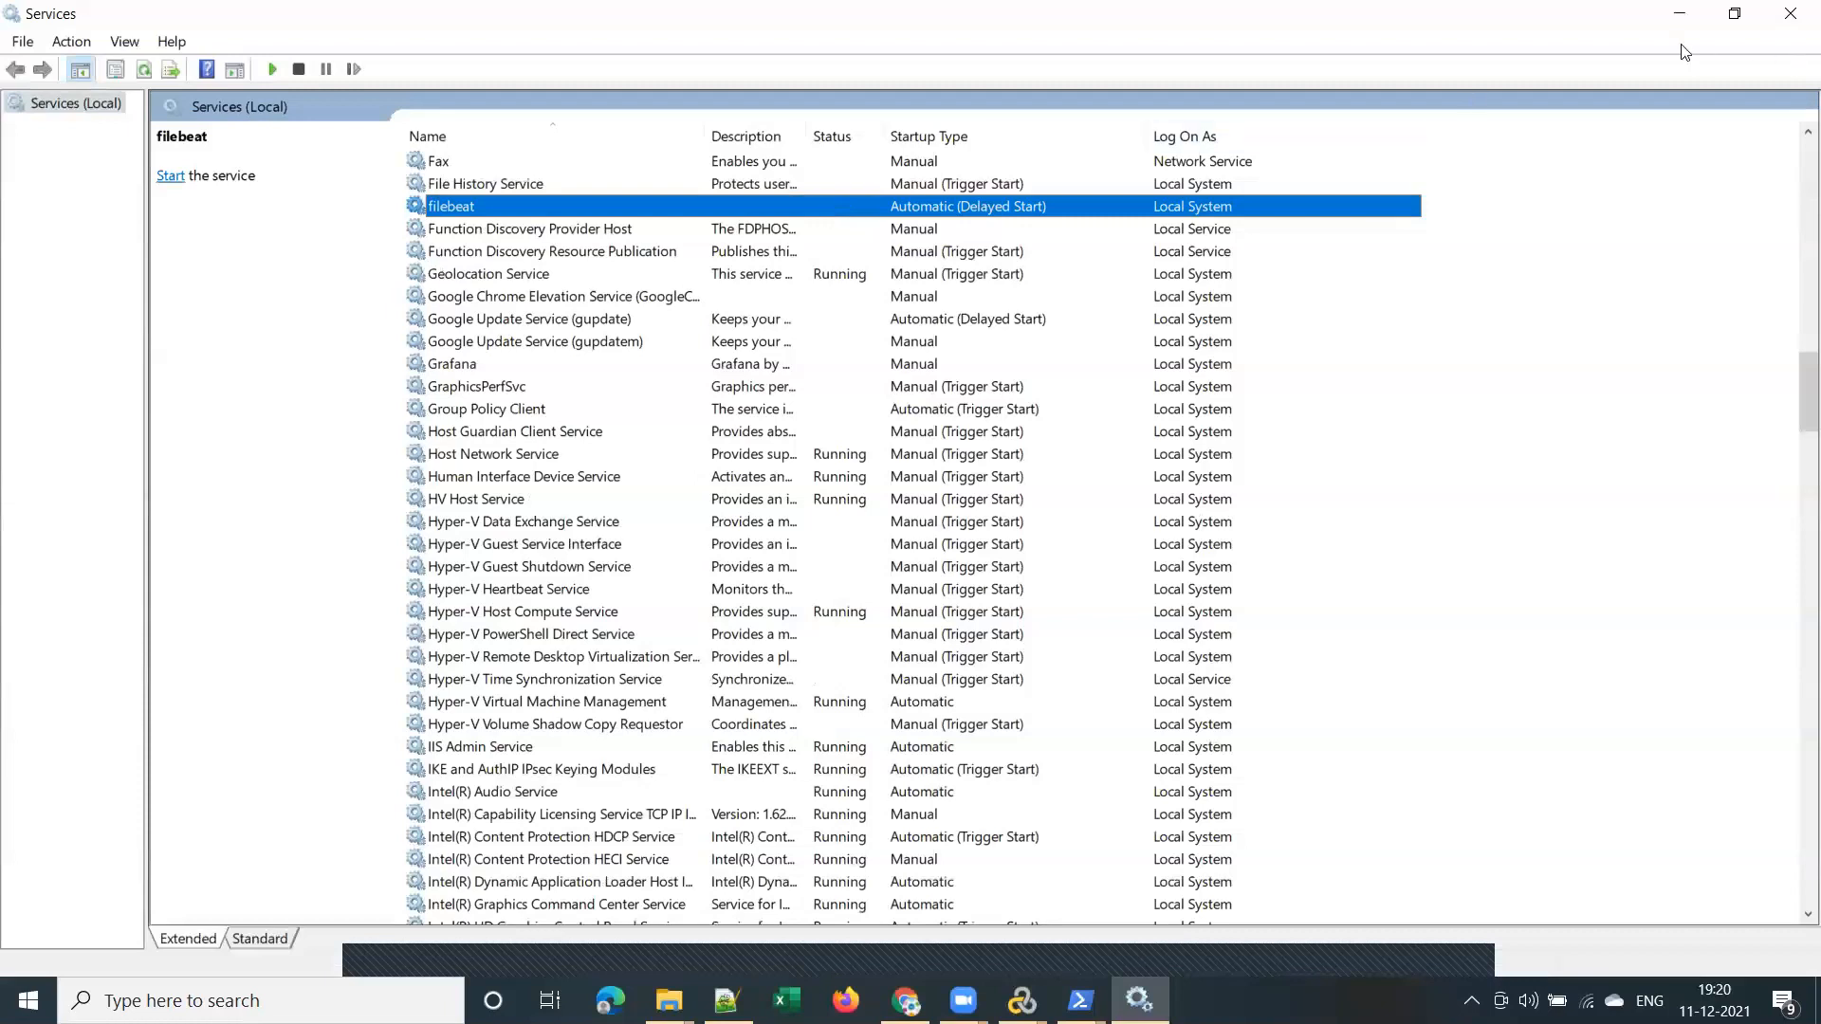
Run start-service filebeat in PowerShell, then refresh the Services list to check filebeat's status
click(1082, 1001)
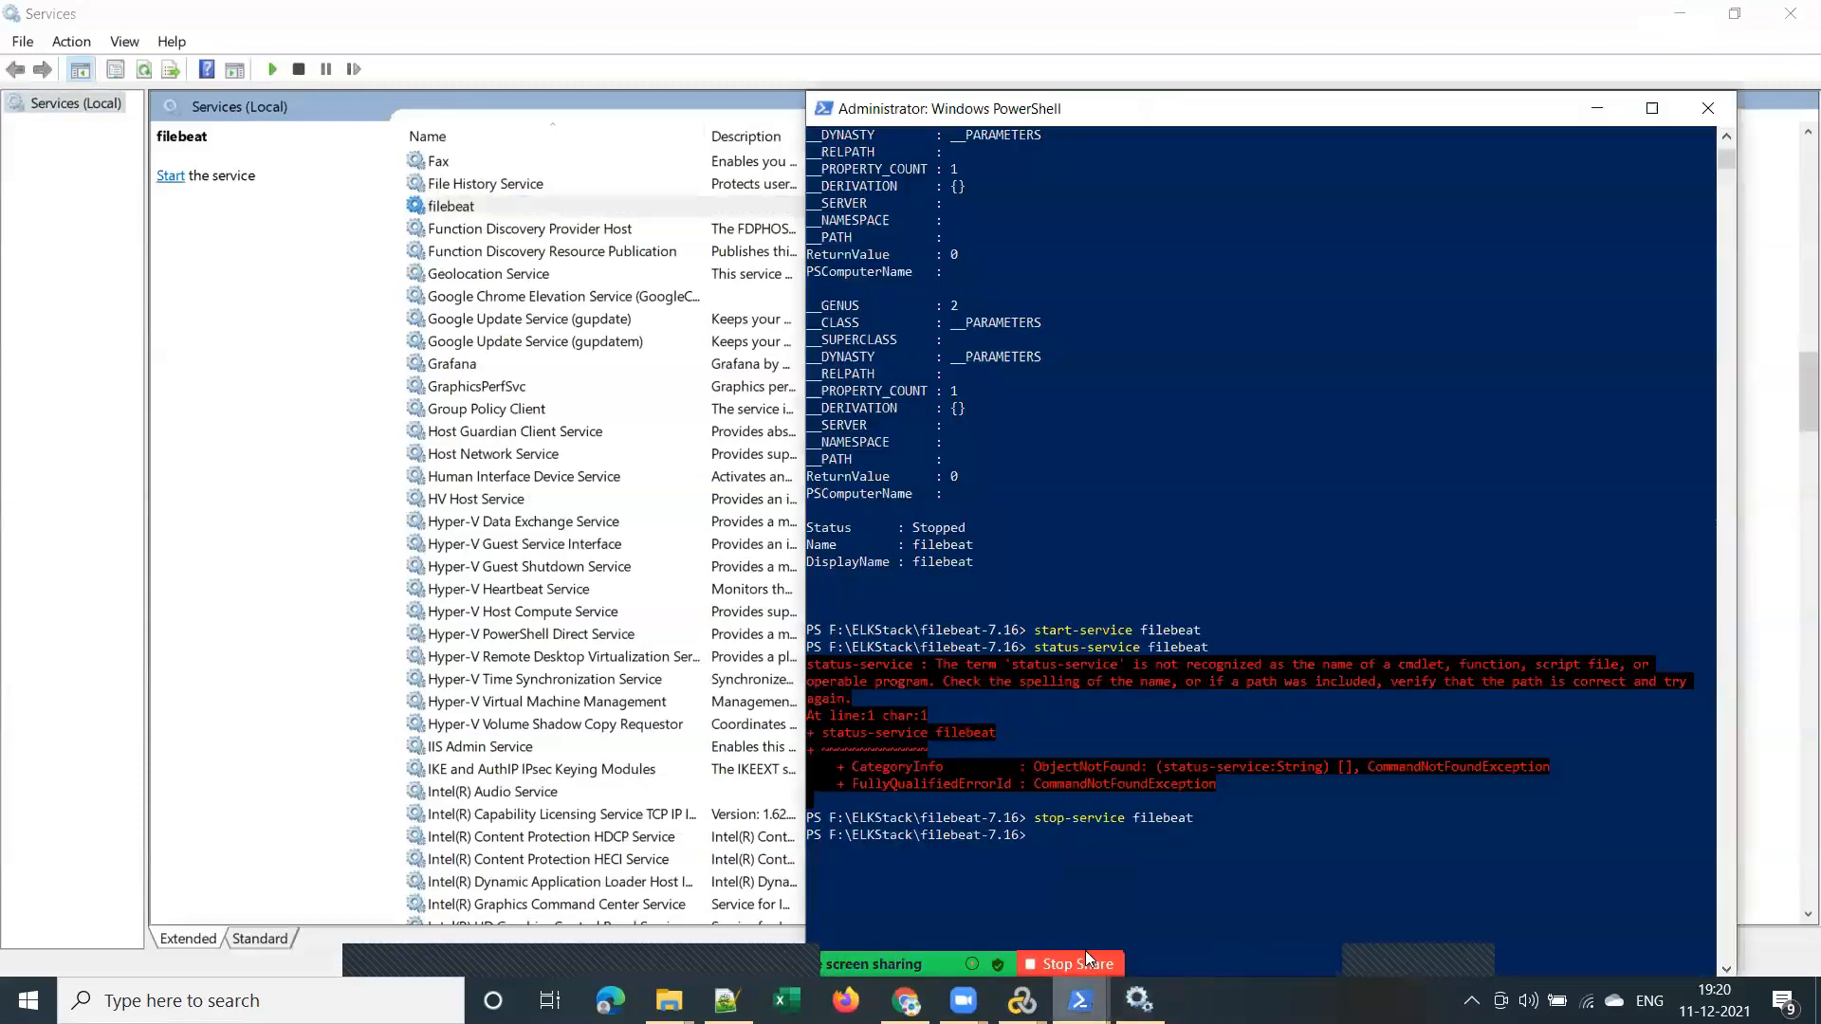
text(star)
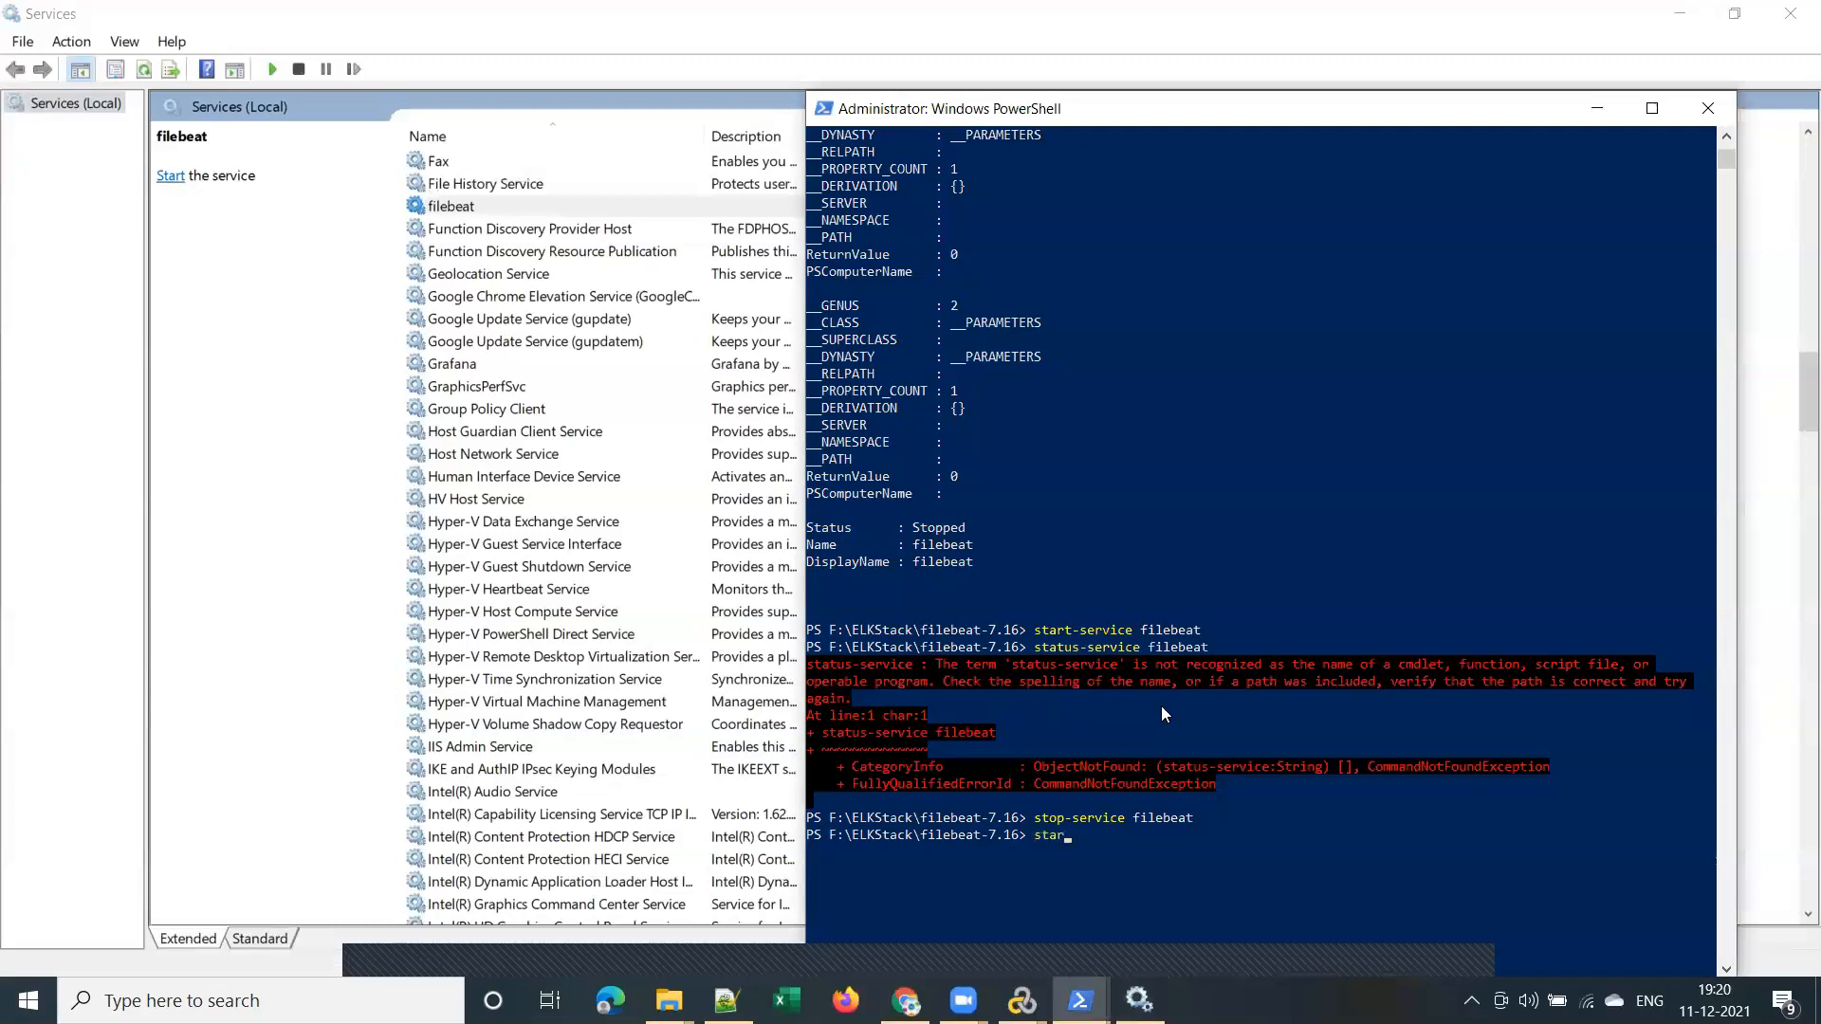
text(t-service filebeta)
key(BackSpace)
key(BackSpace)
text(at)
key(Return)
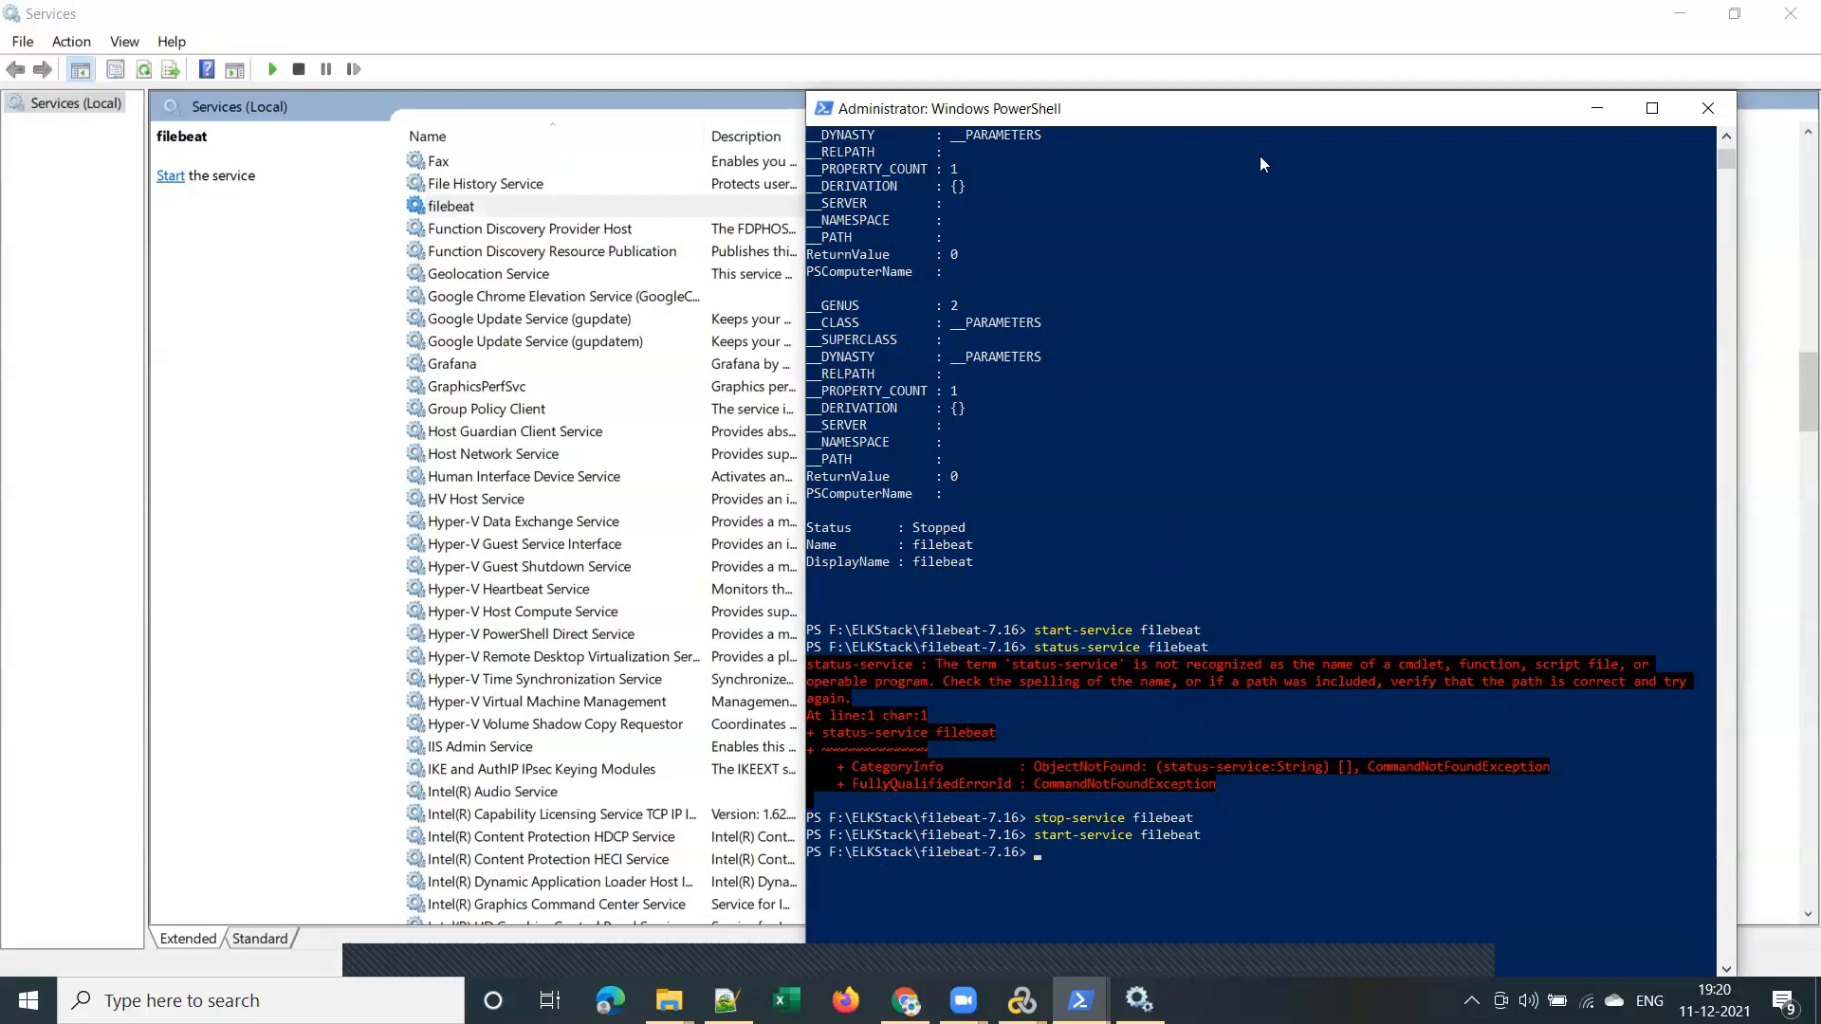
click(1597, 108)
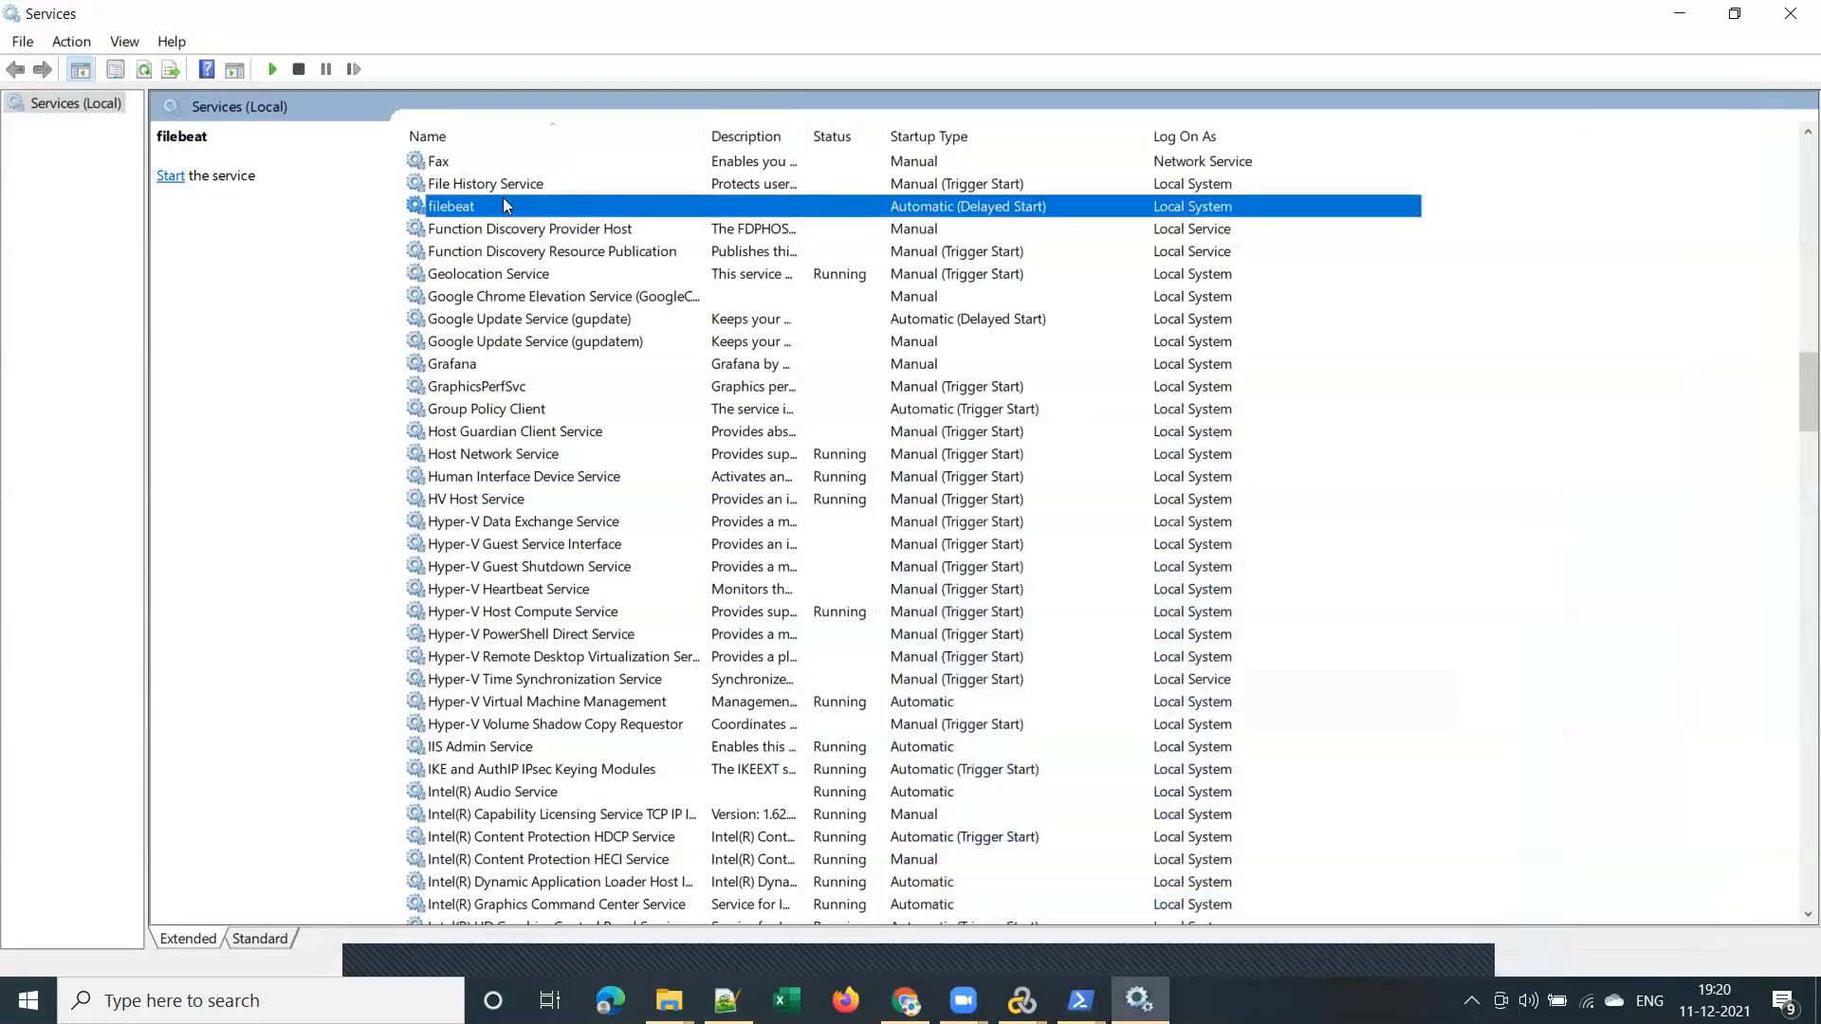
click(147, 72)
click(1680, 13)
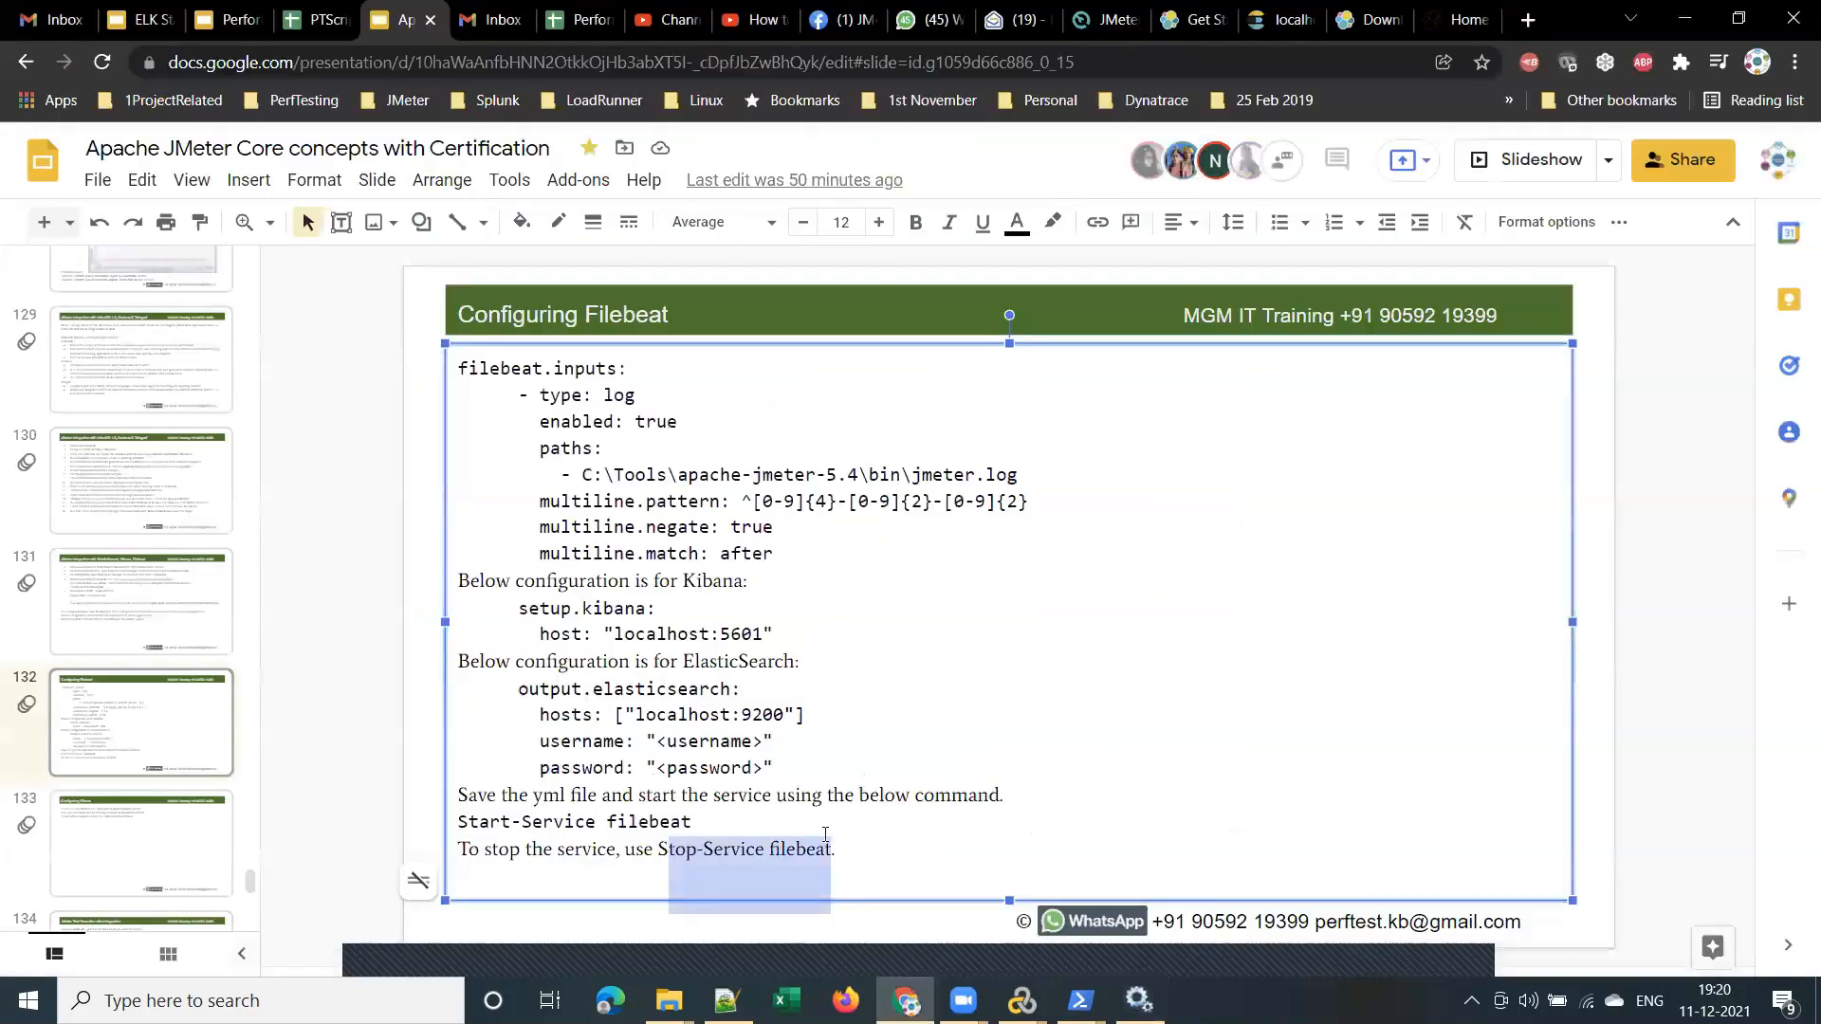
Show the Configuring Kibana slide in Chrome and close the Services window
click(142, 845)
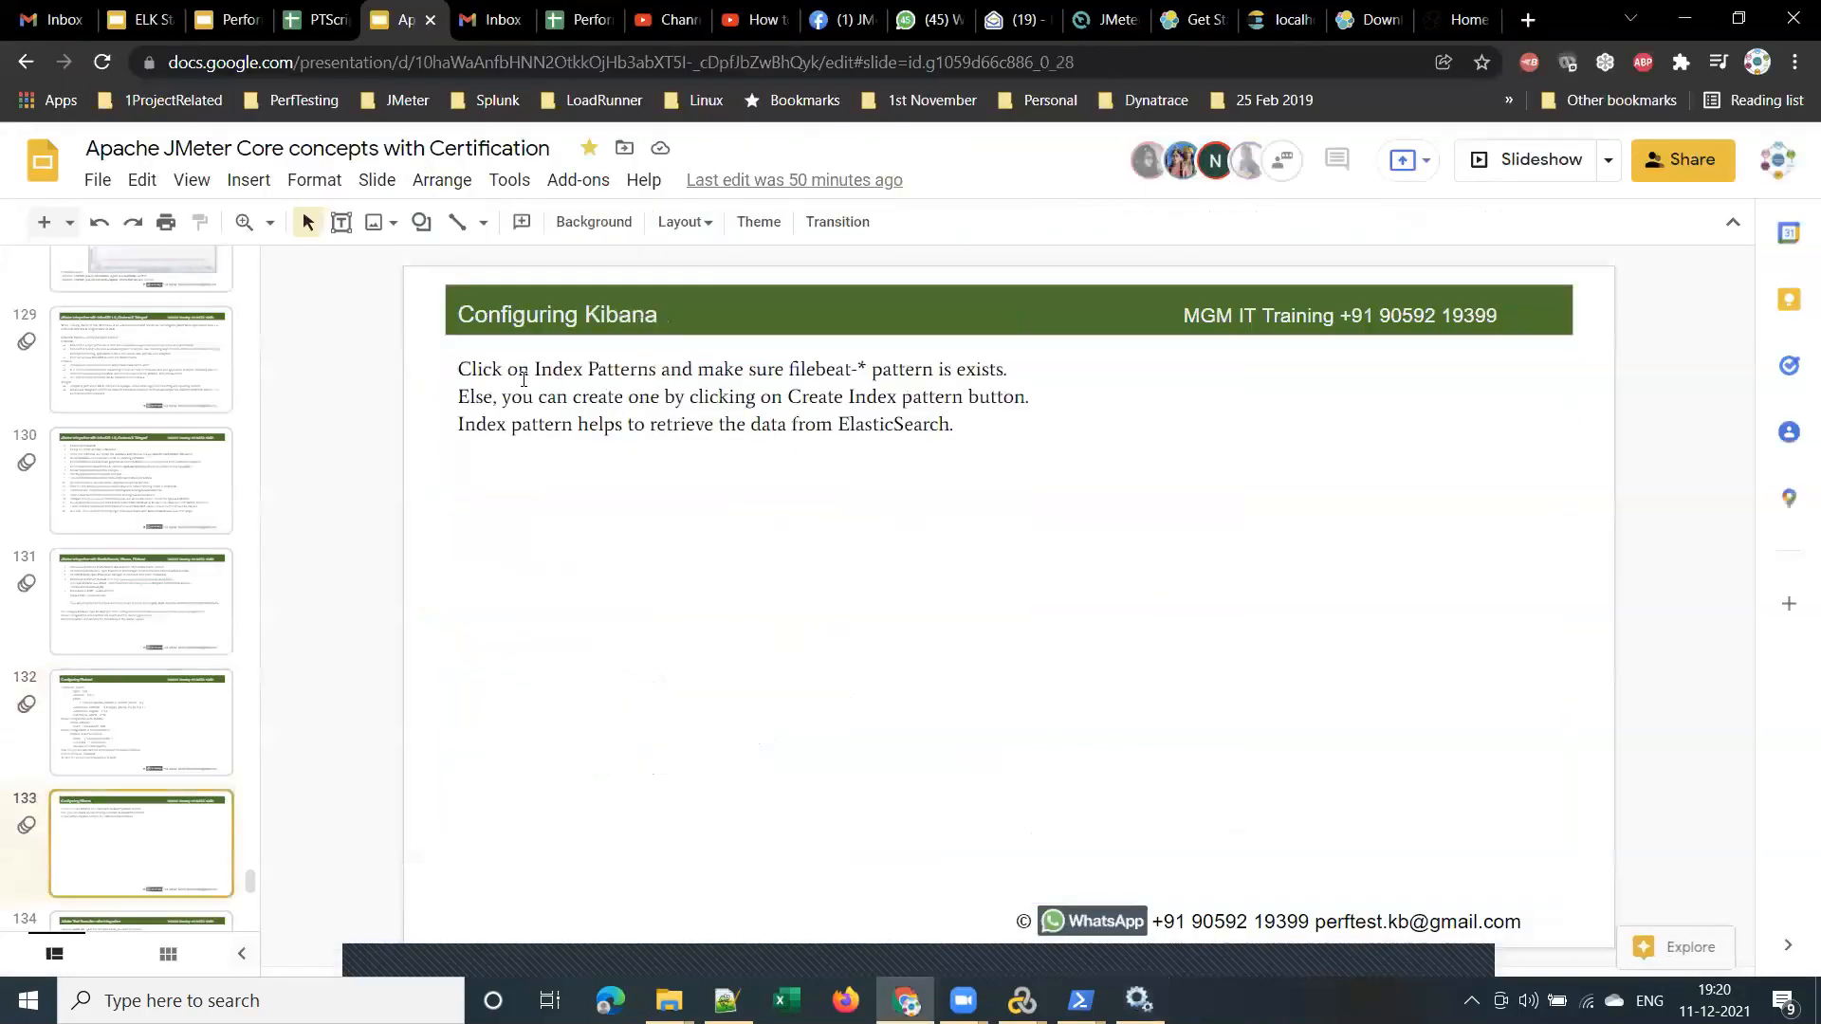
drag(661, 314, 458, 314)
click(1139, 1000)
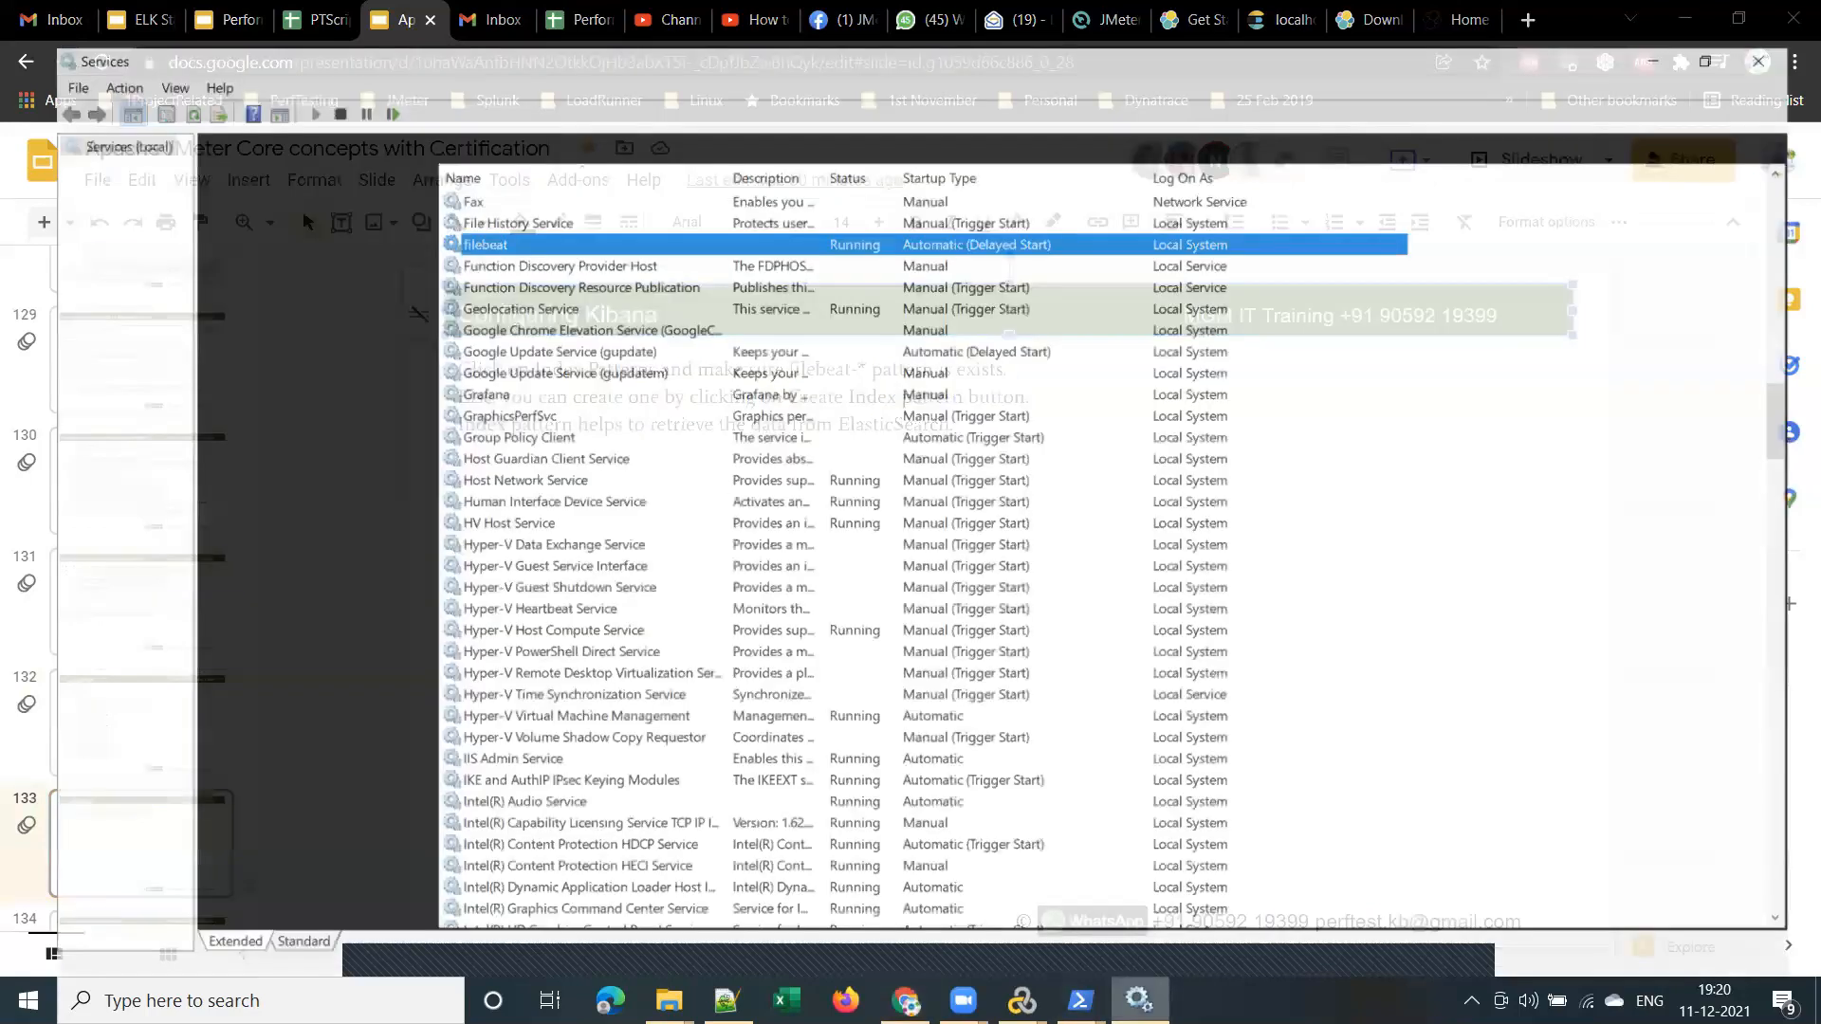
click(1793, 14)
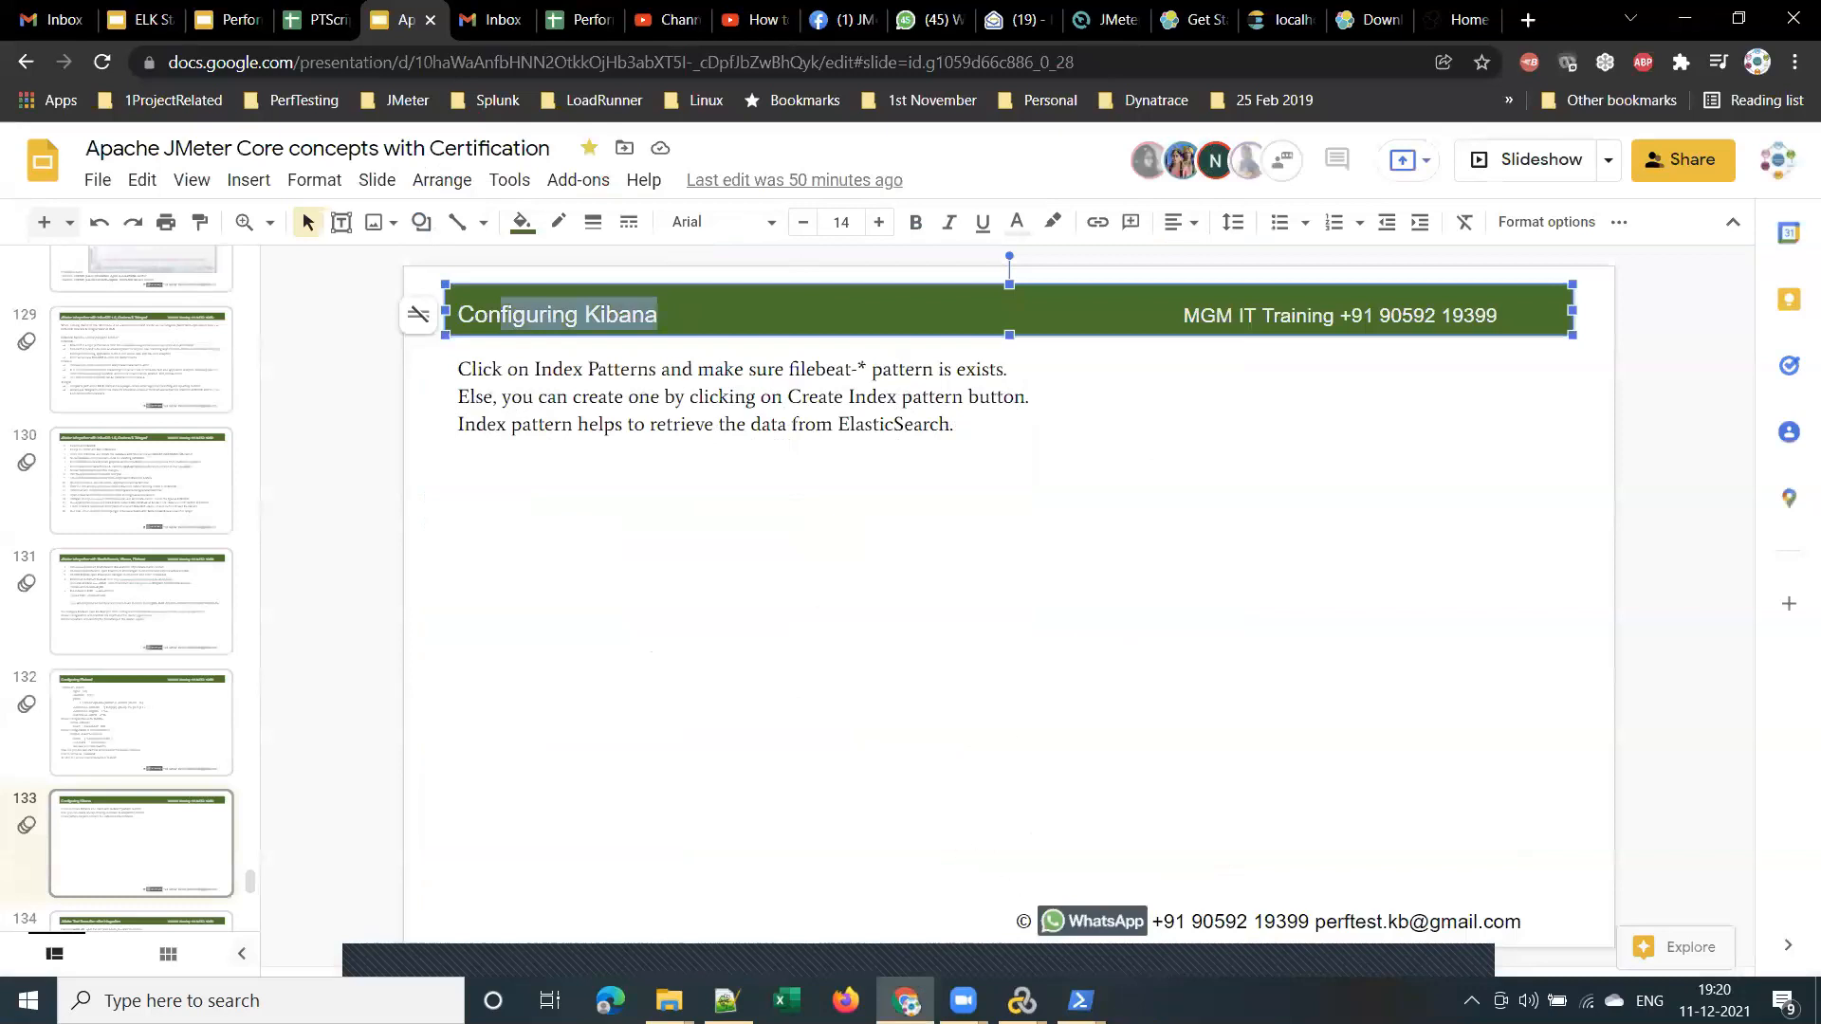
In filebeat.yml in Notepad++, append \jmeter.log, copied from the Configuring Filebeat slide, to the log input's bin folder path and save the file
click(727, 1000)
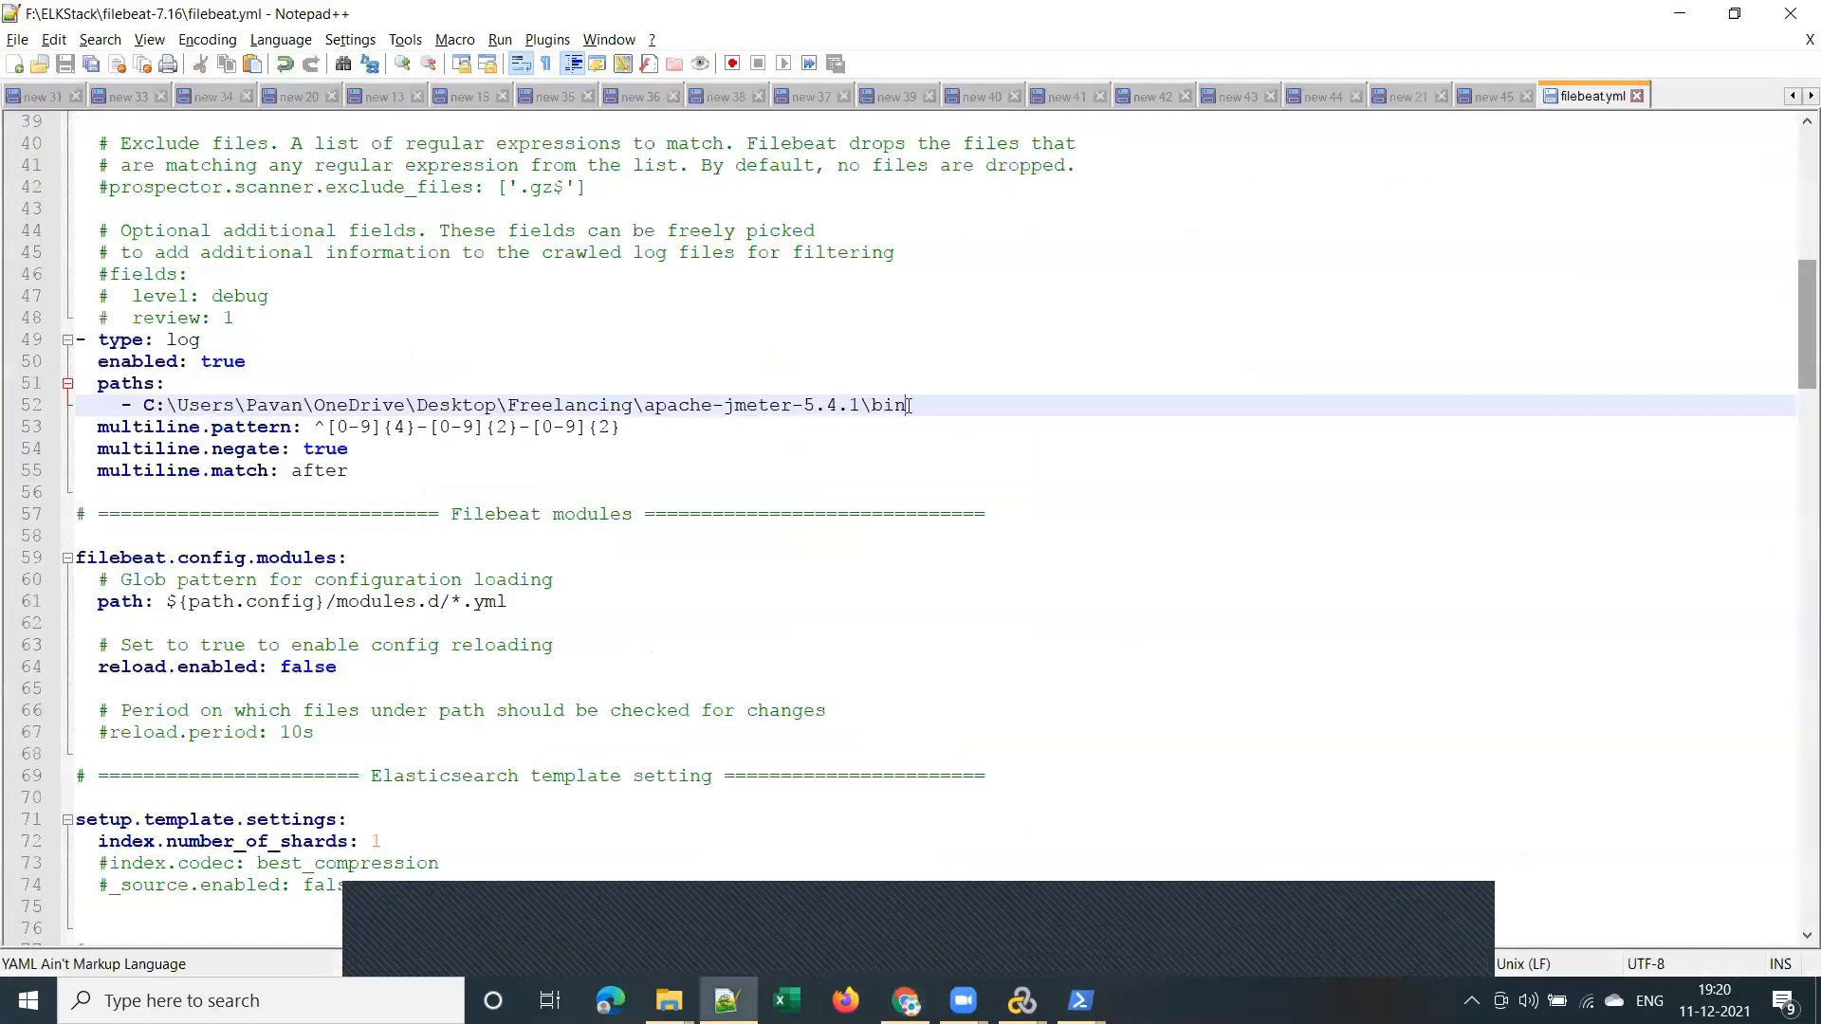
text(\)
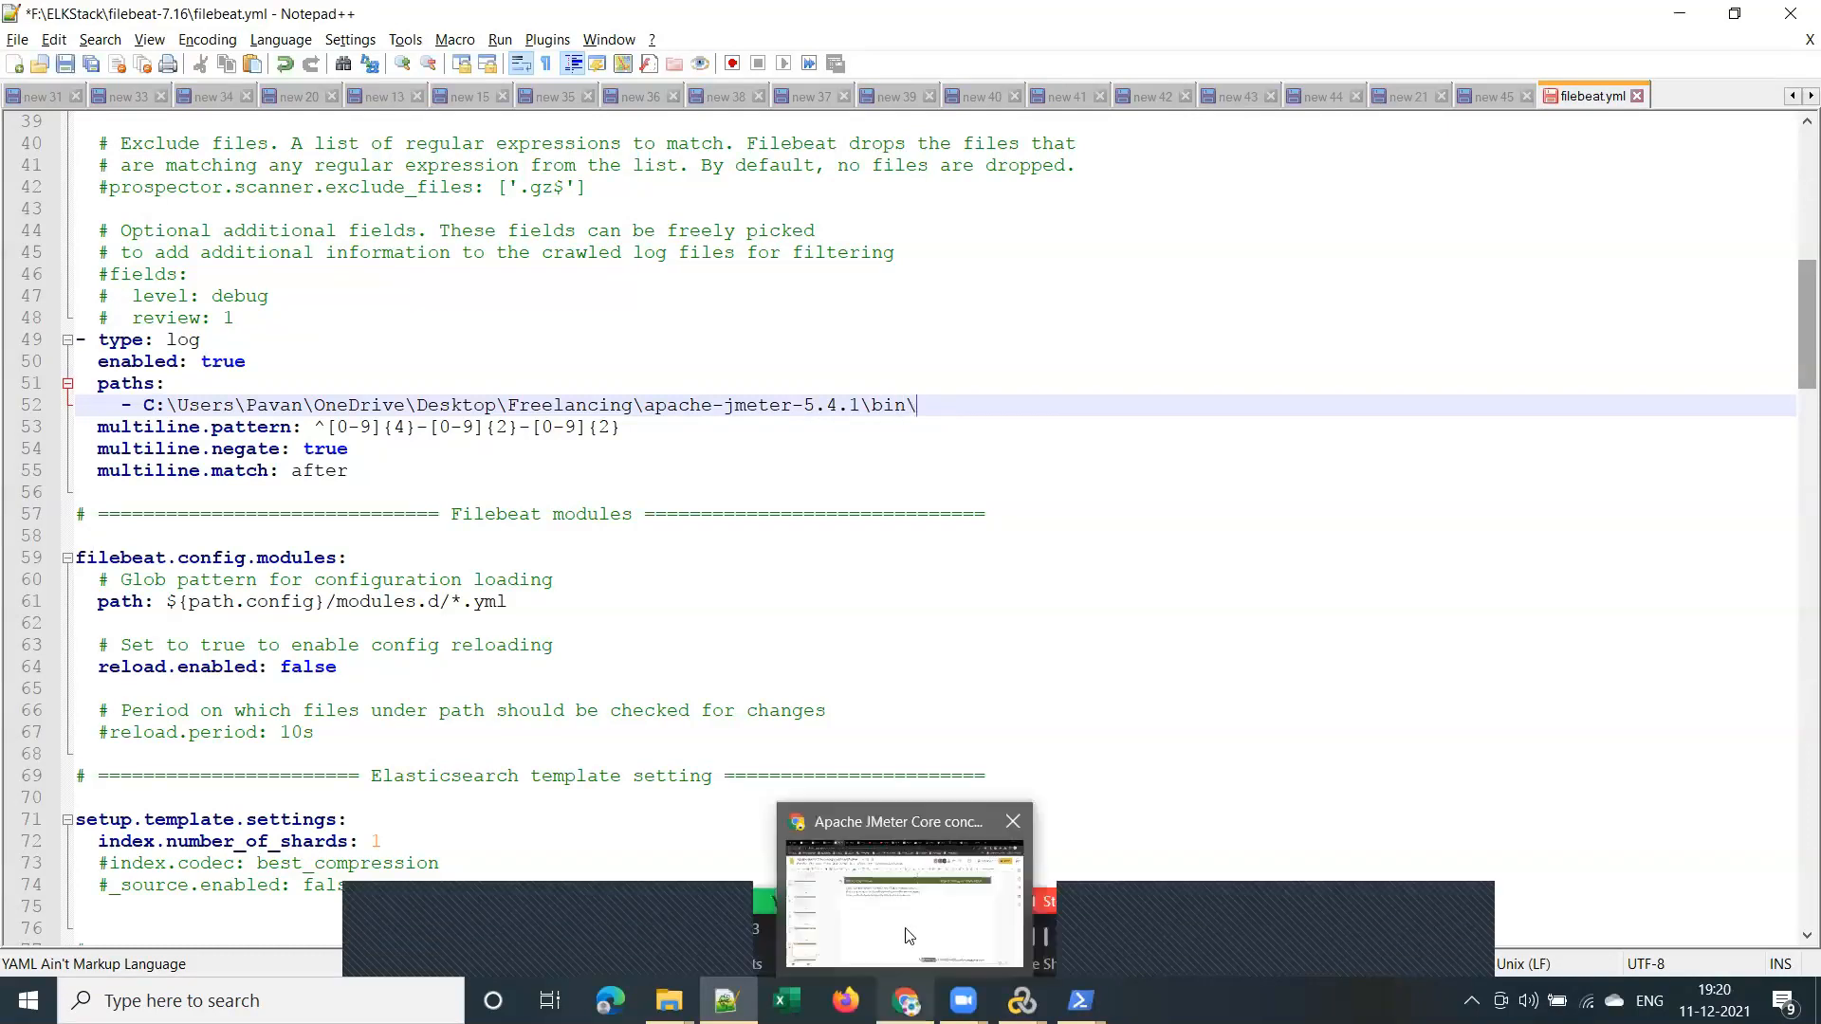
click(906, 1000)
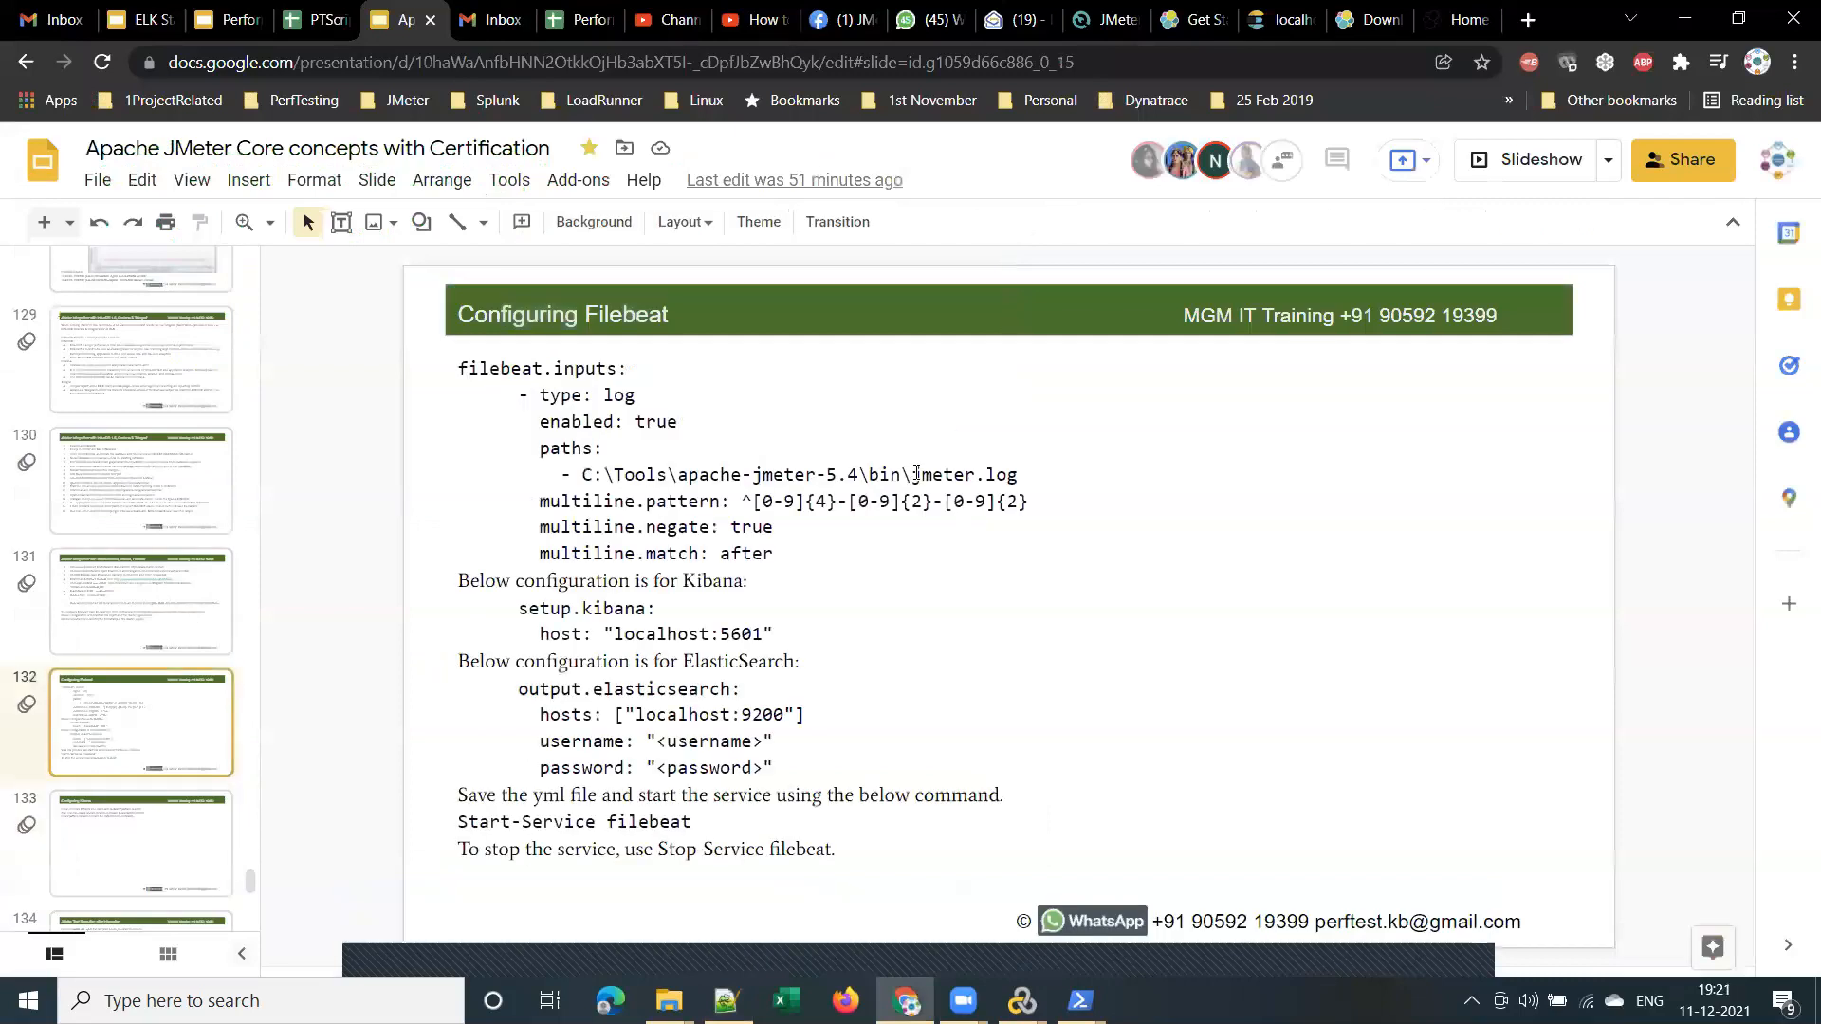
drag(913, 474, 1018, 474)
key(ctrl+c)
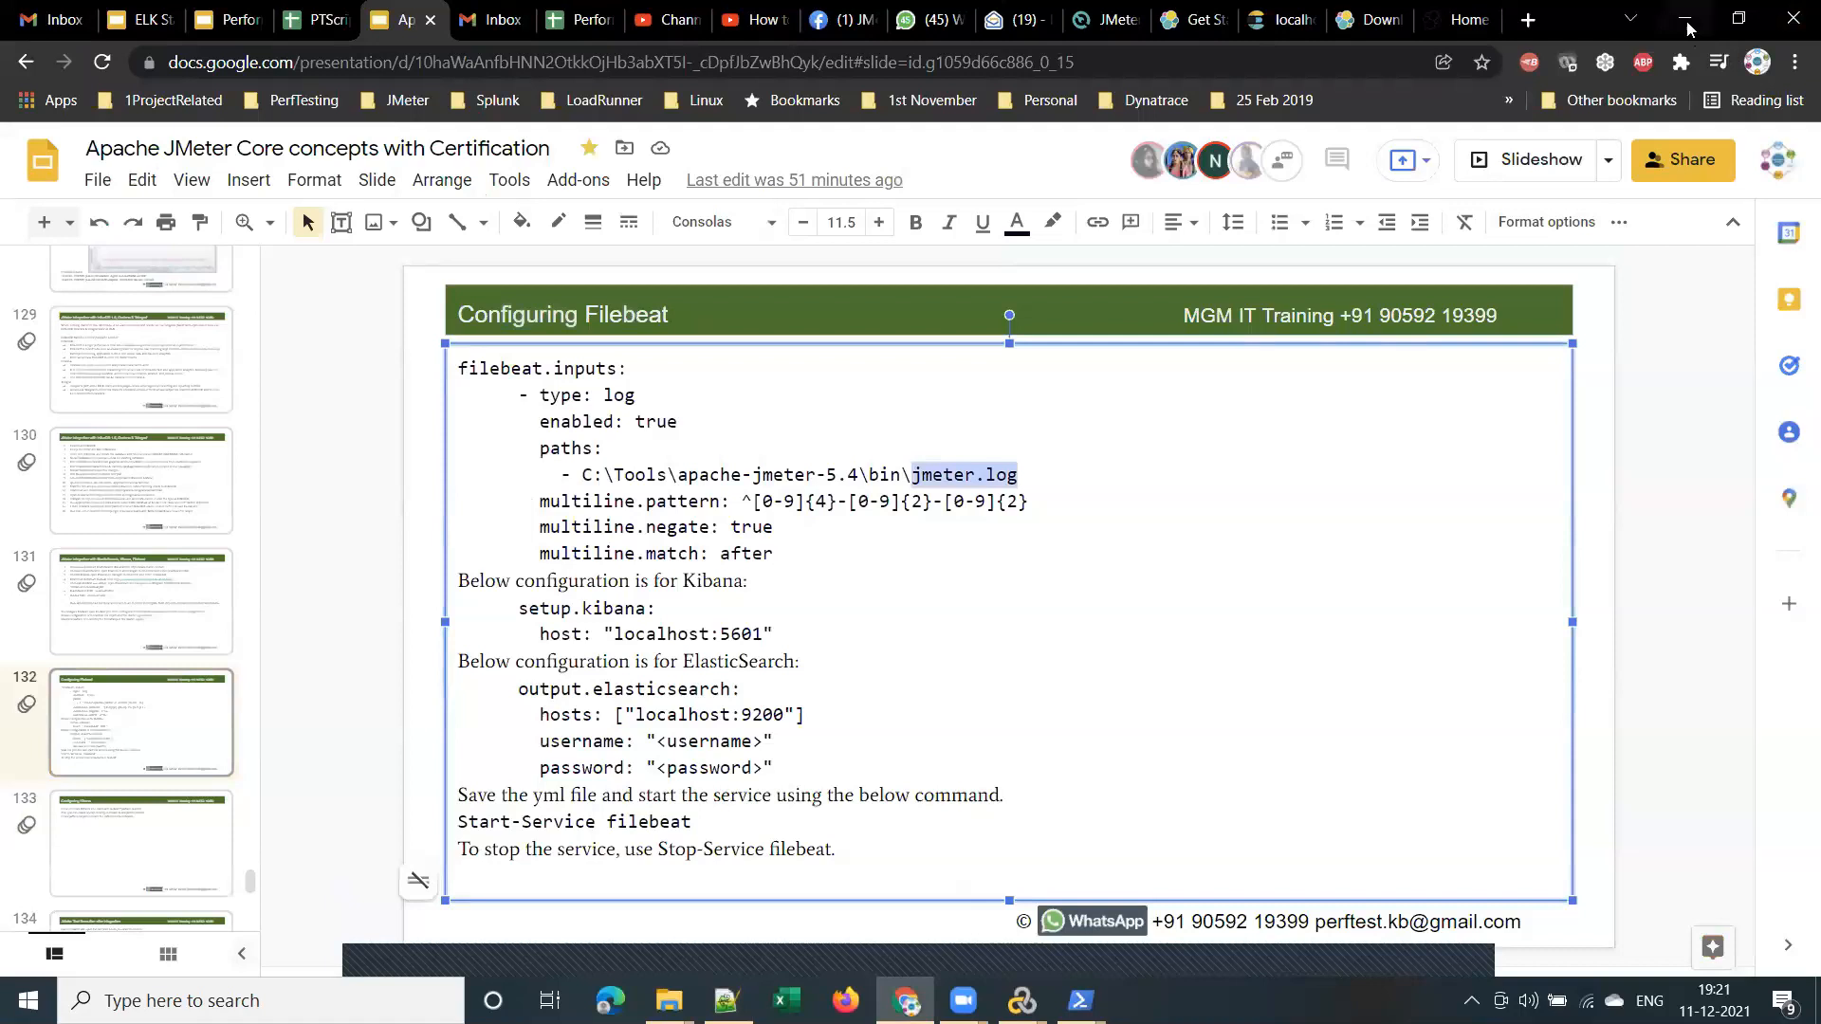
key(alt+Tab)
key(ctrl+v)
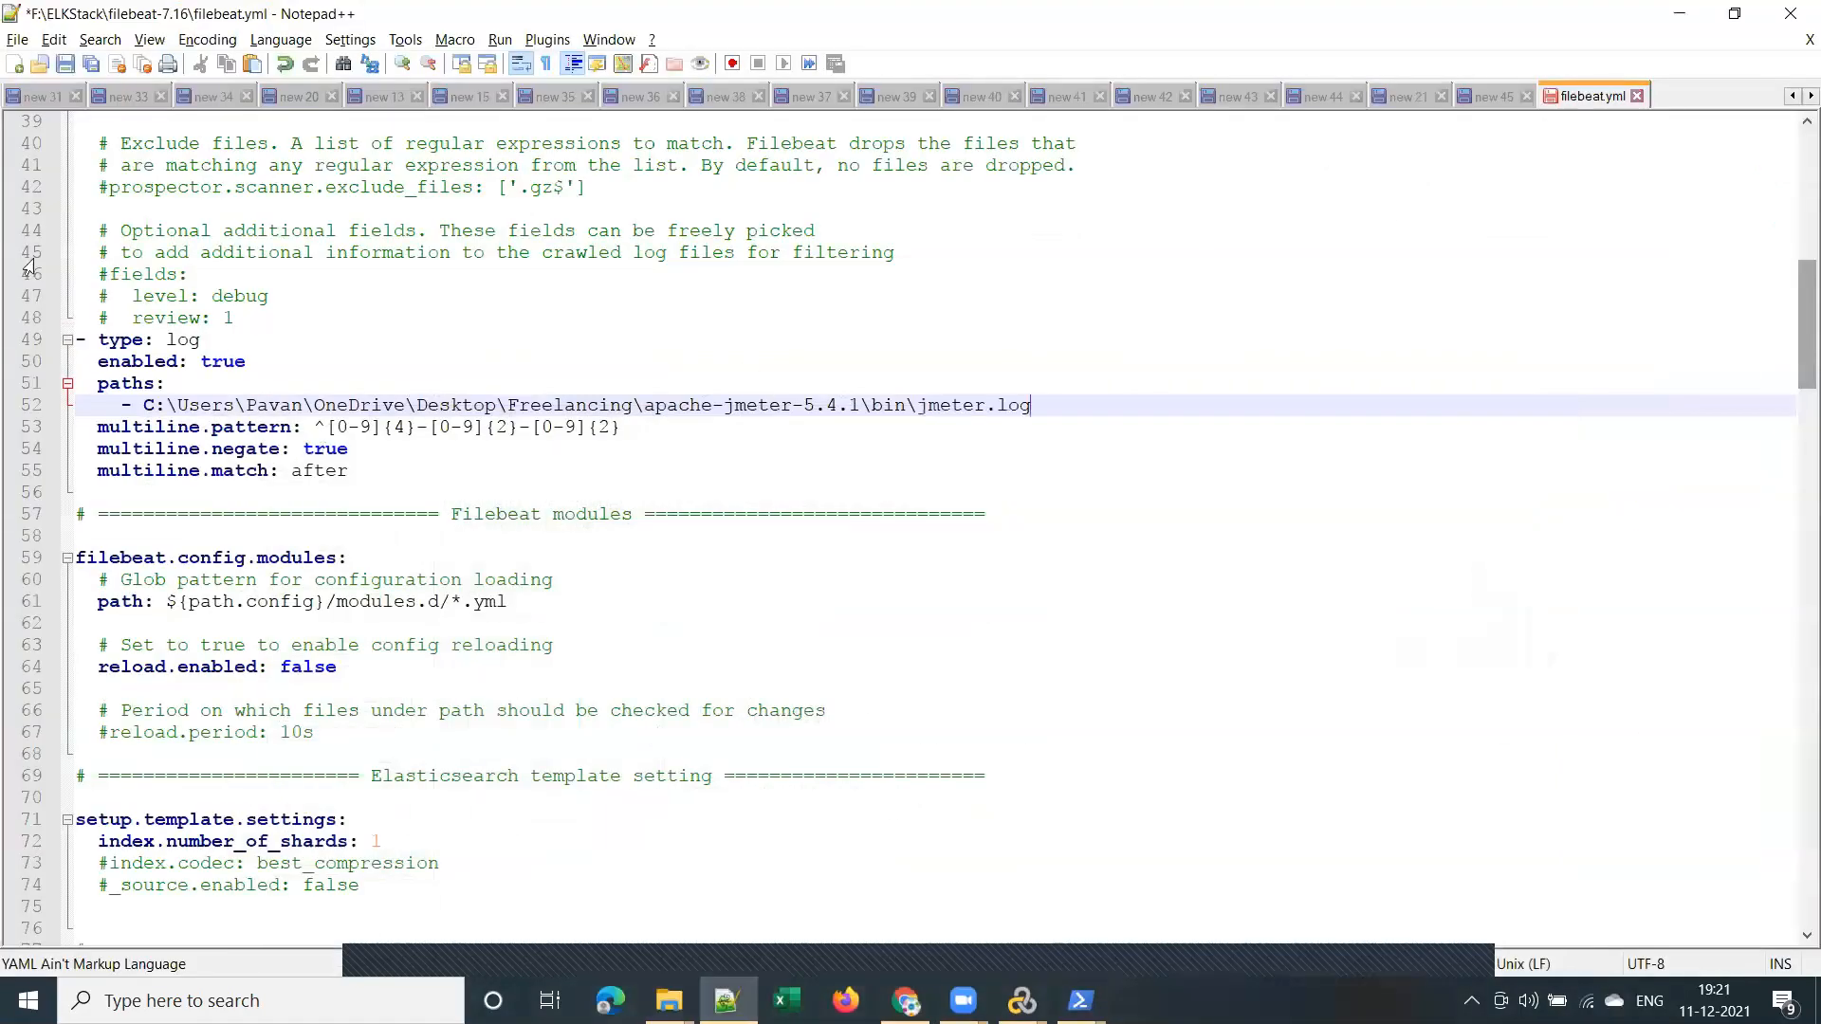
click(65, 63)
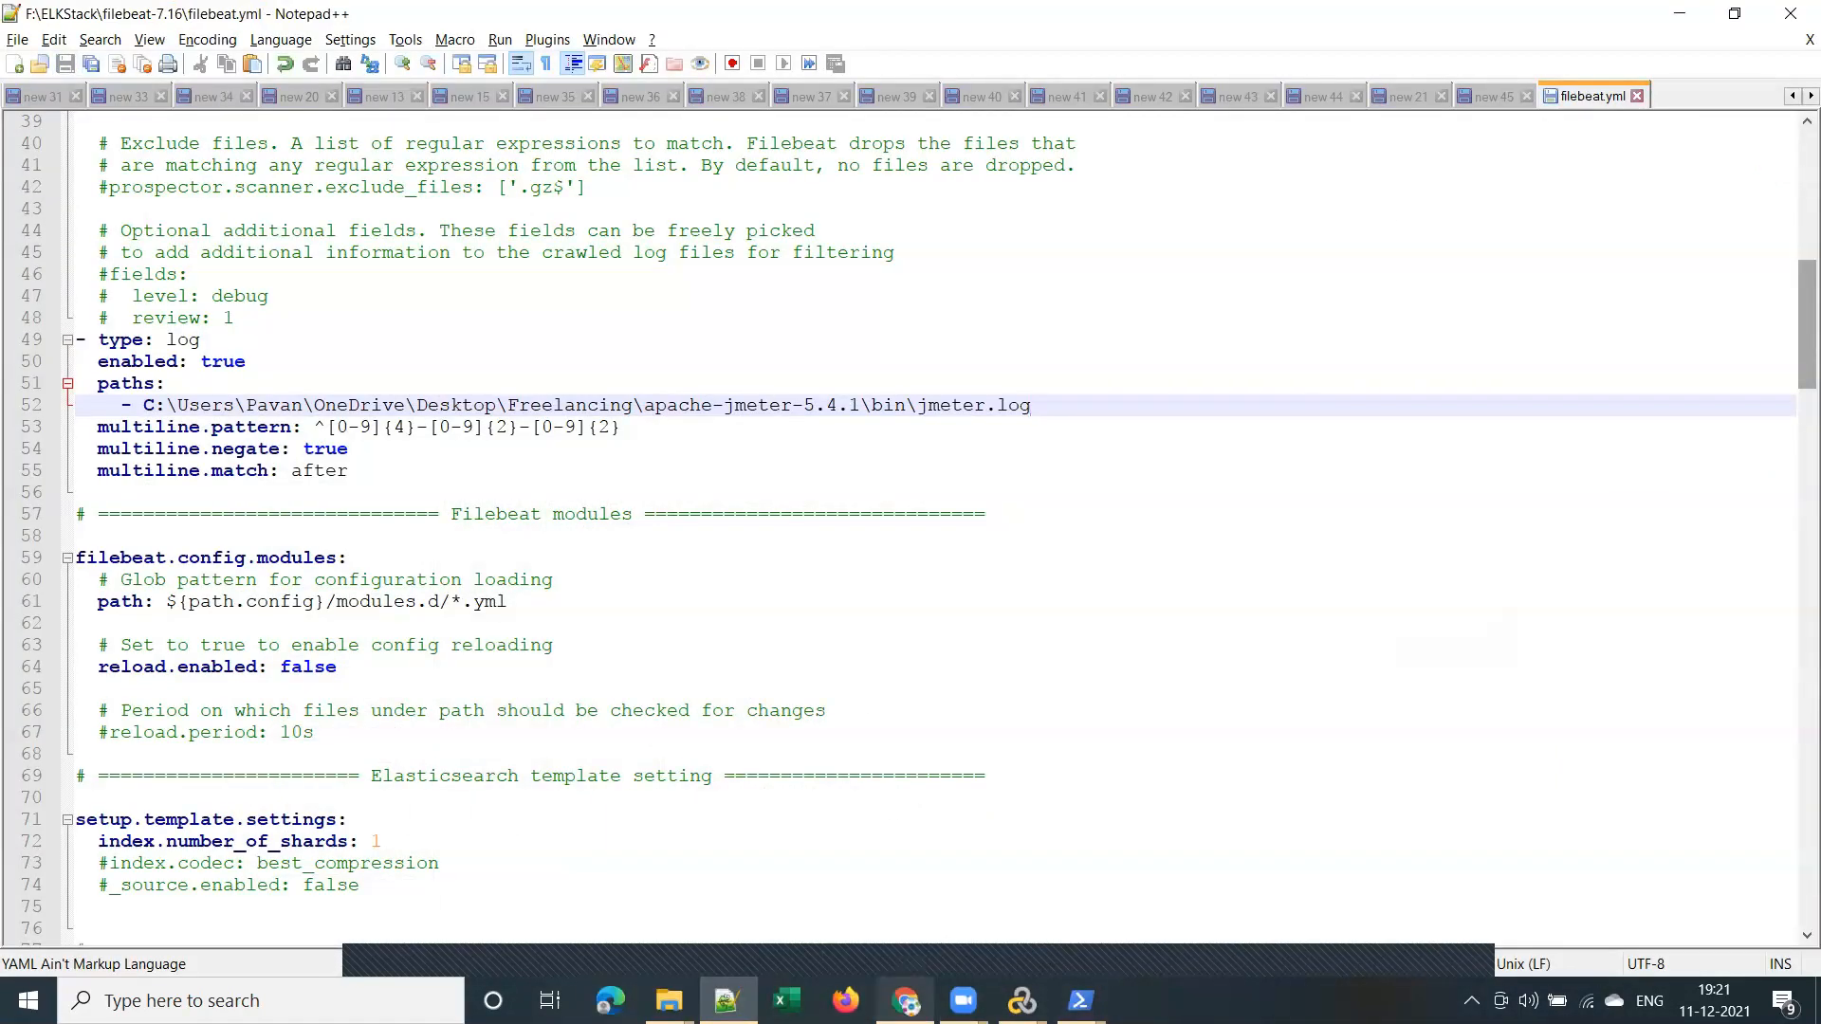
Restart the Filebeat service in PowerShell by rerunning stop-service filebeat and start-service filebeat
mouse_move(1081, 1001)
click(1078, 905)
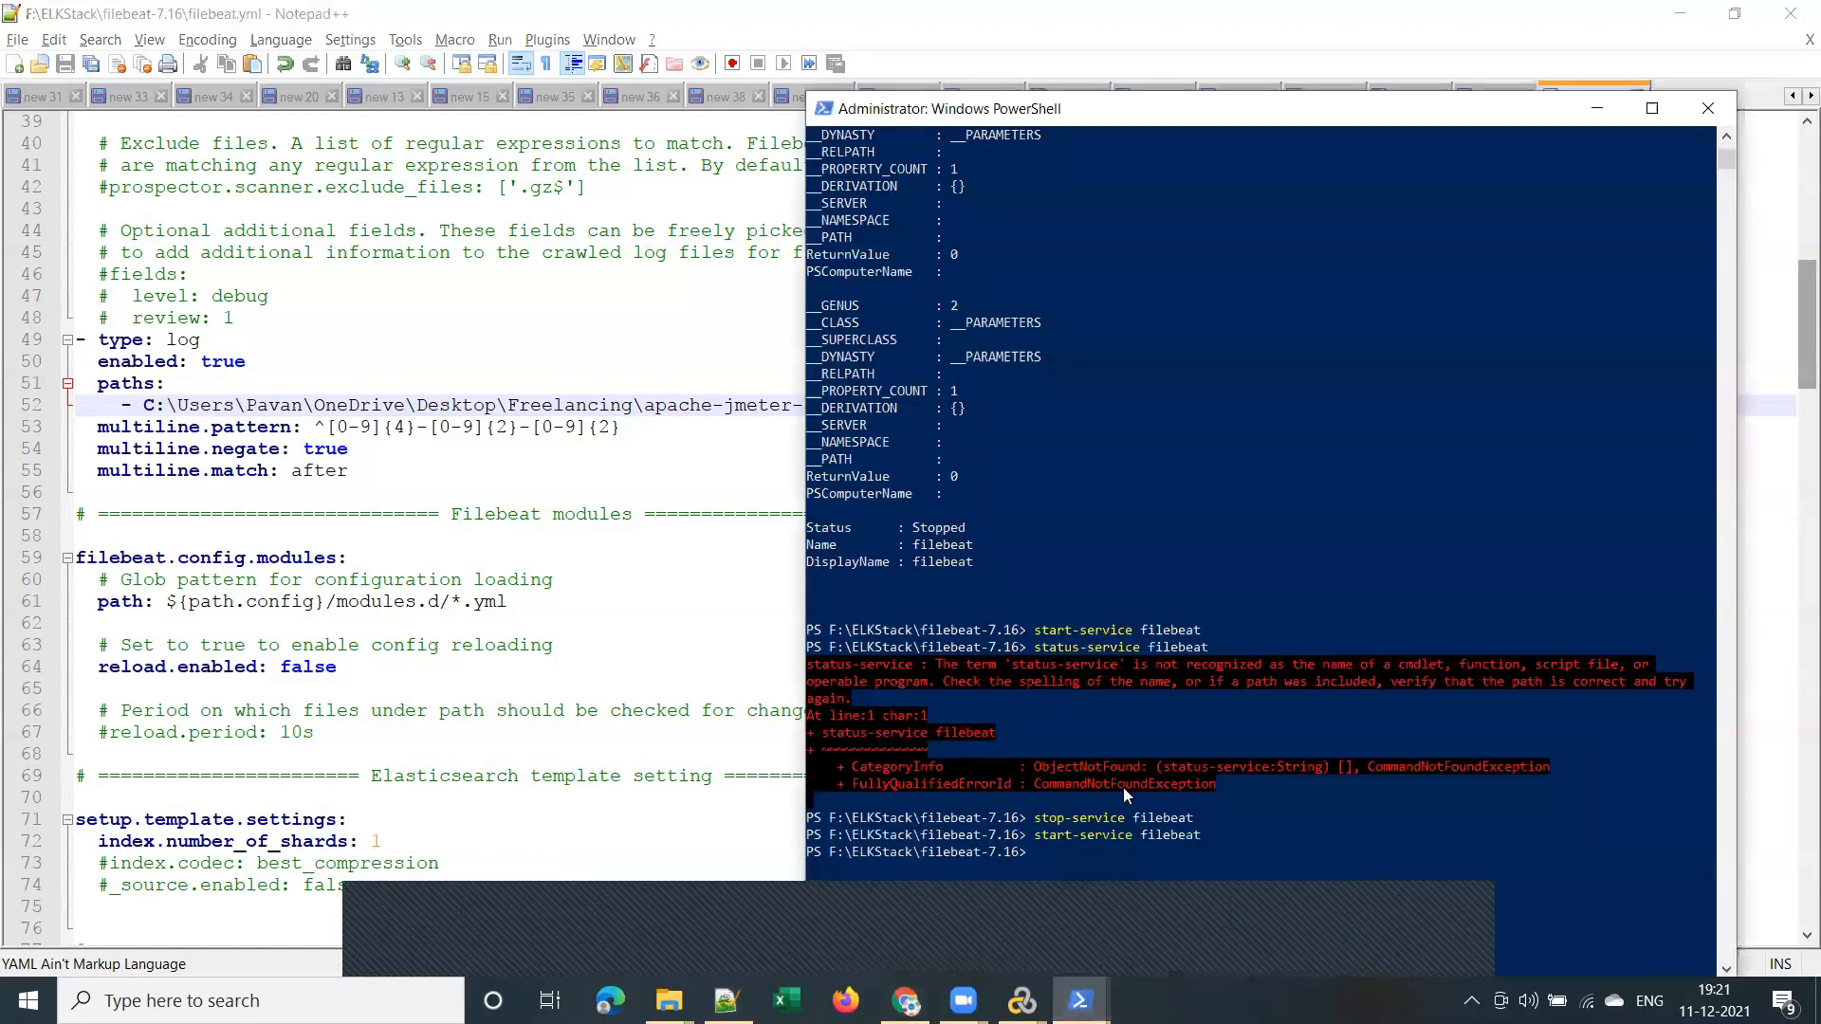
key(Up)
key(Up)
key(Return)
key(Up)
key(Up)
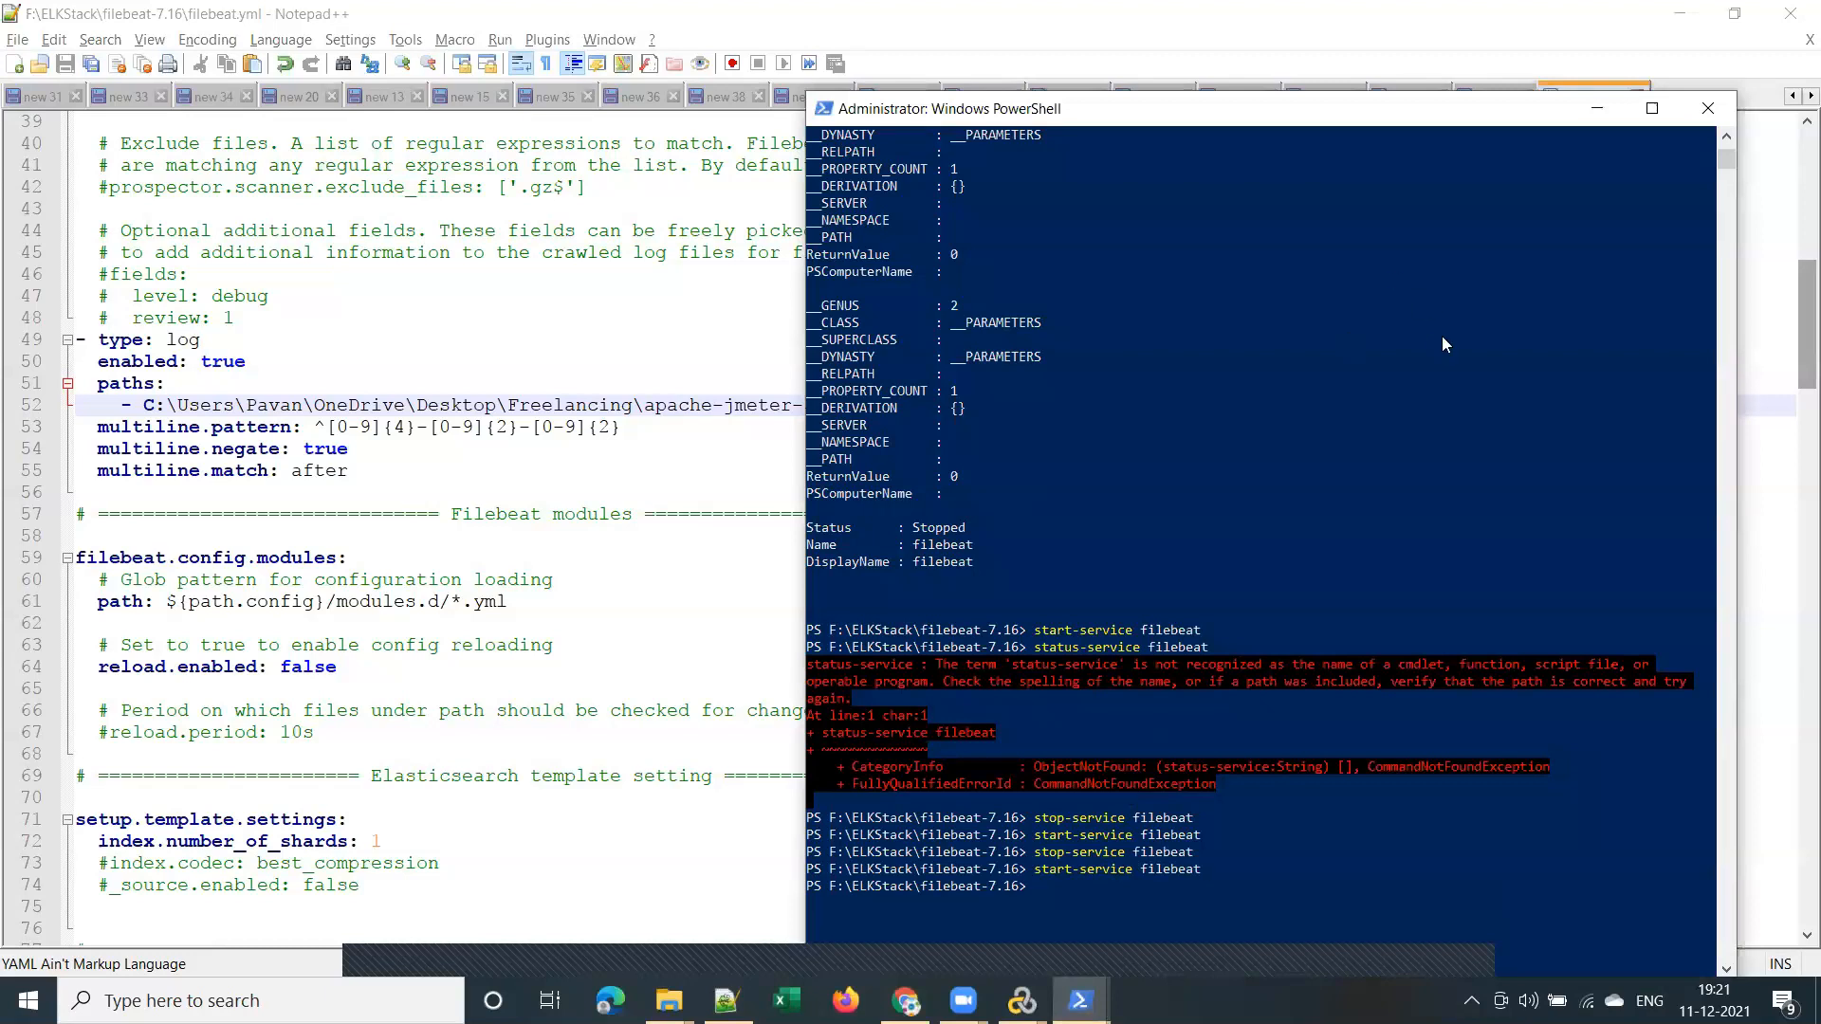
click(1596, 109)
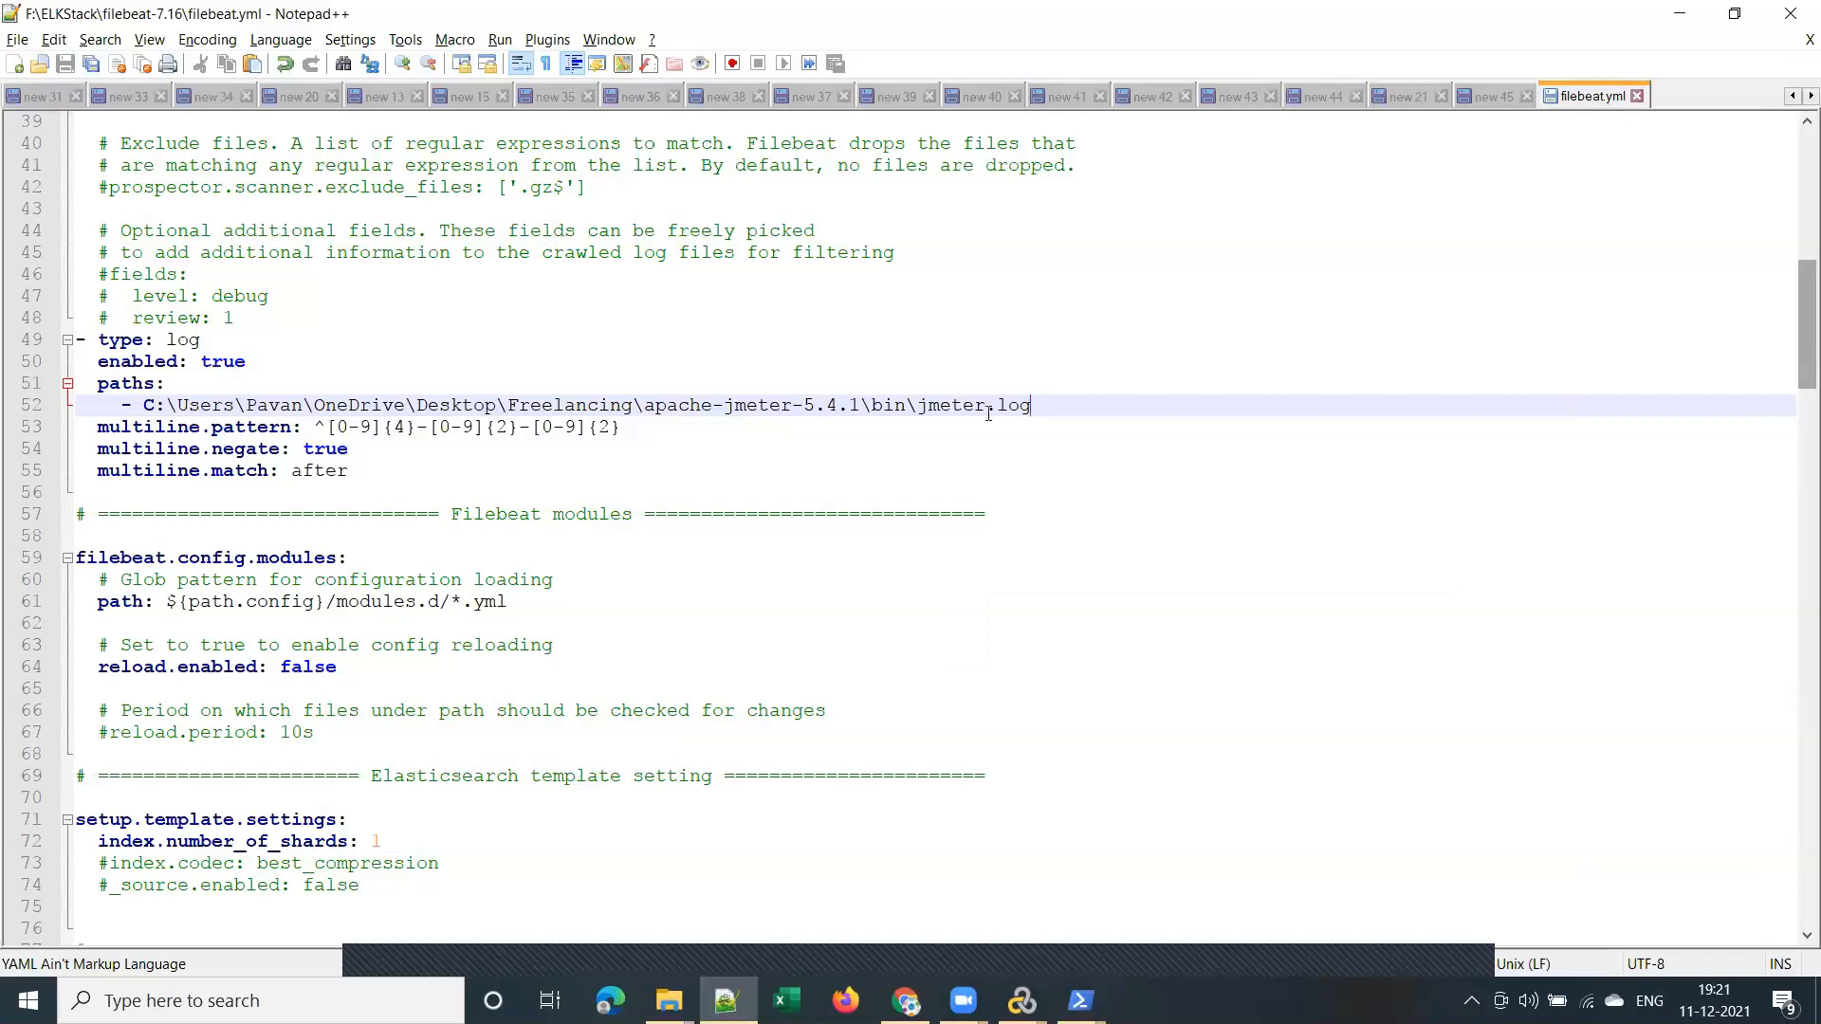
Review the jmeter.log path and the setup.kibana host setting in filebeat.yml
drag(1036, 410, 919, 406)
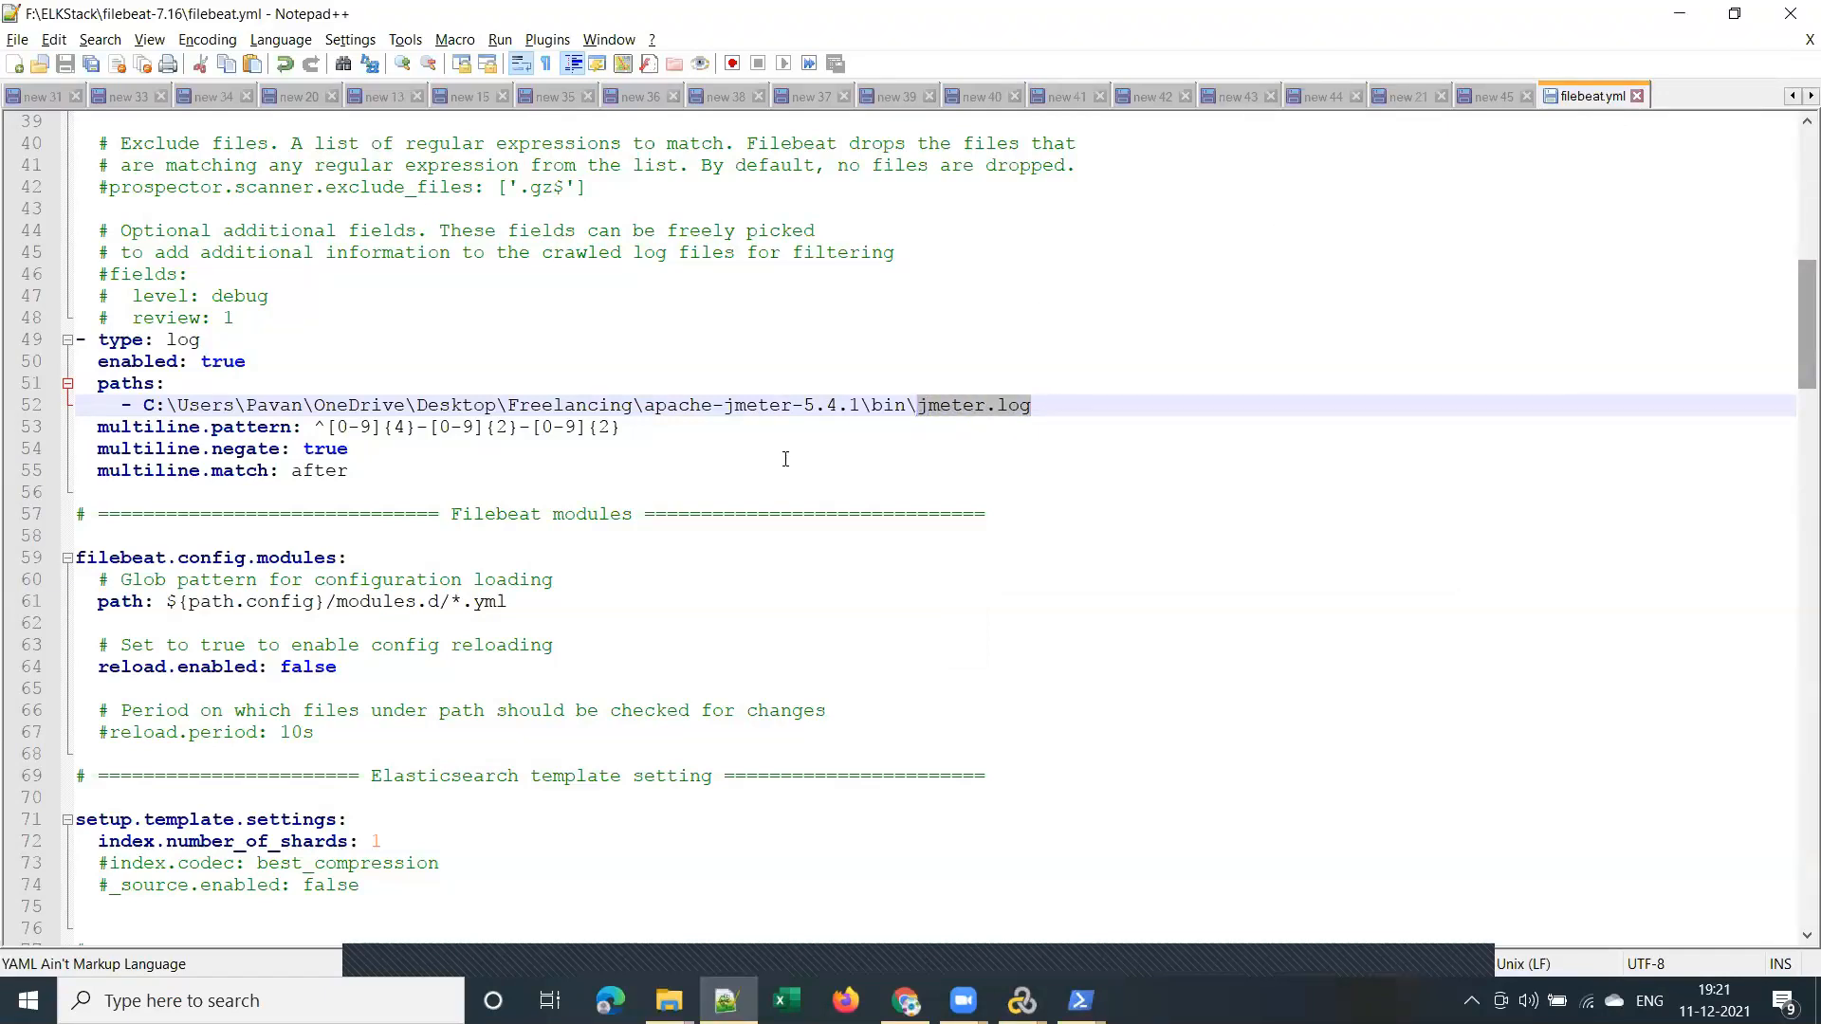
scroll(467, 563, down, 8)
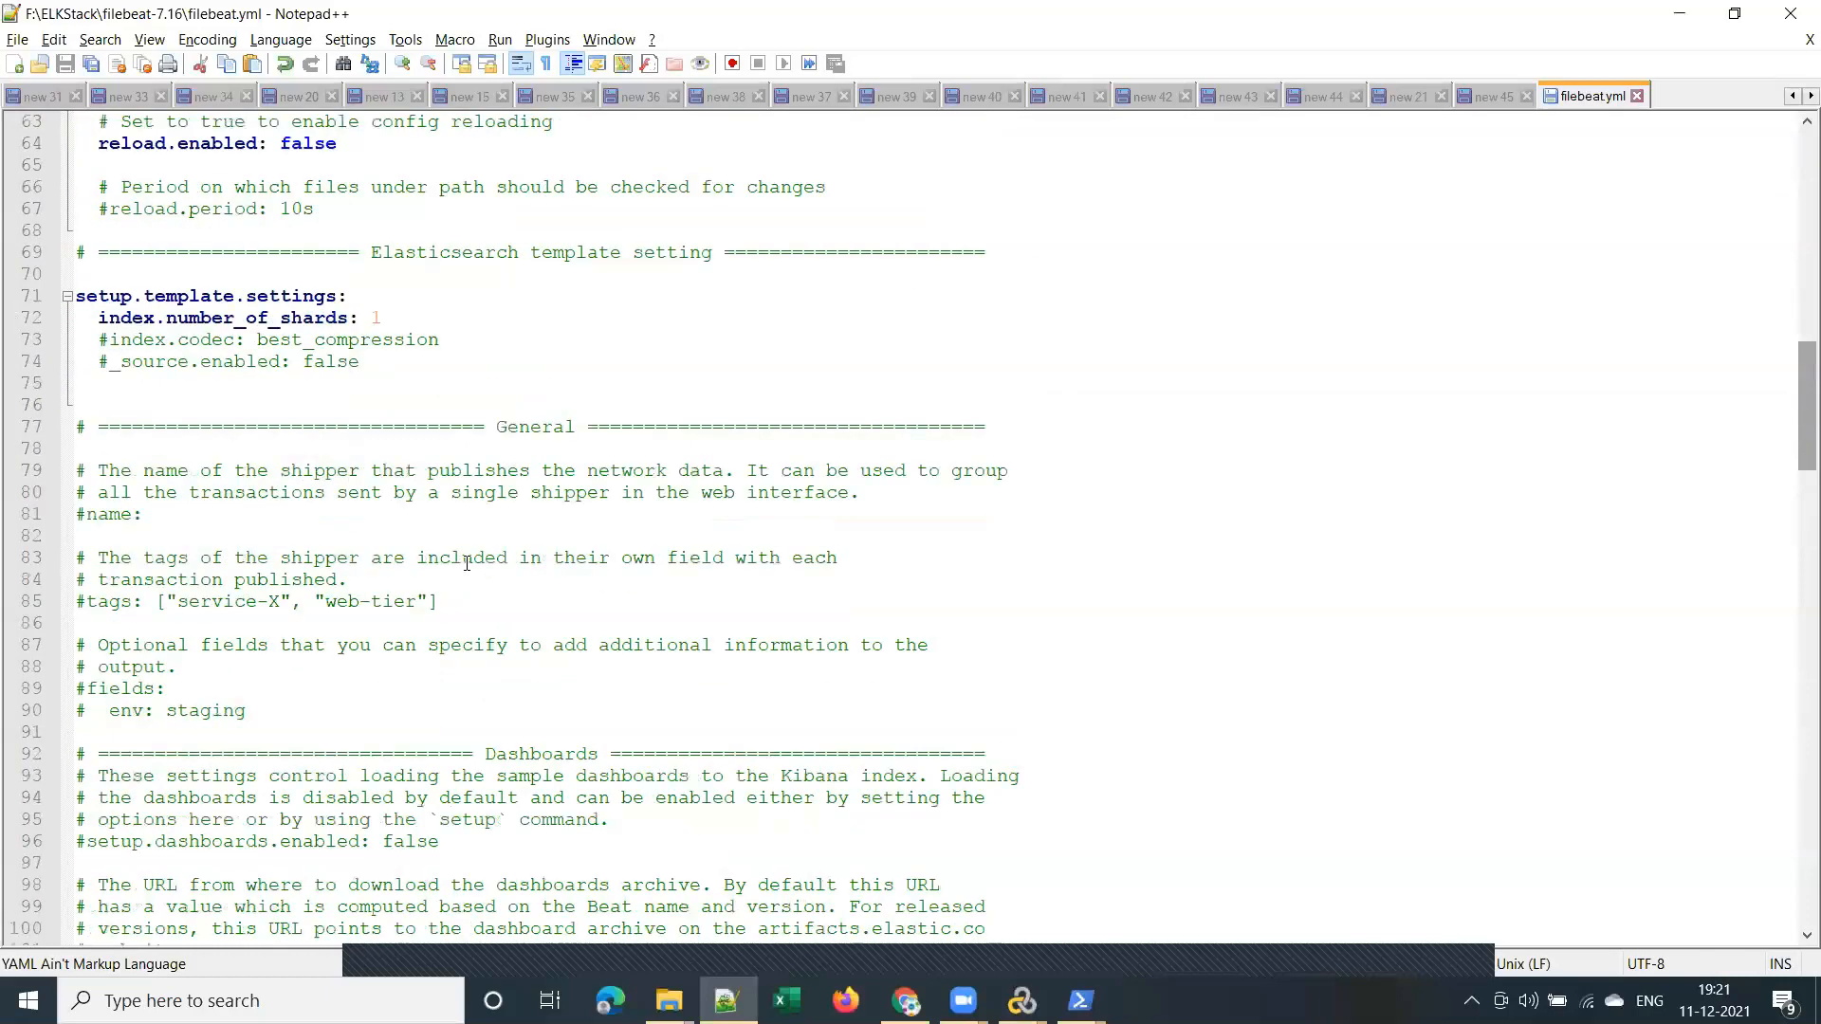
scroll(467, 564, down, 9)
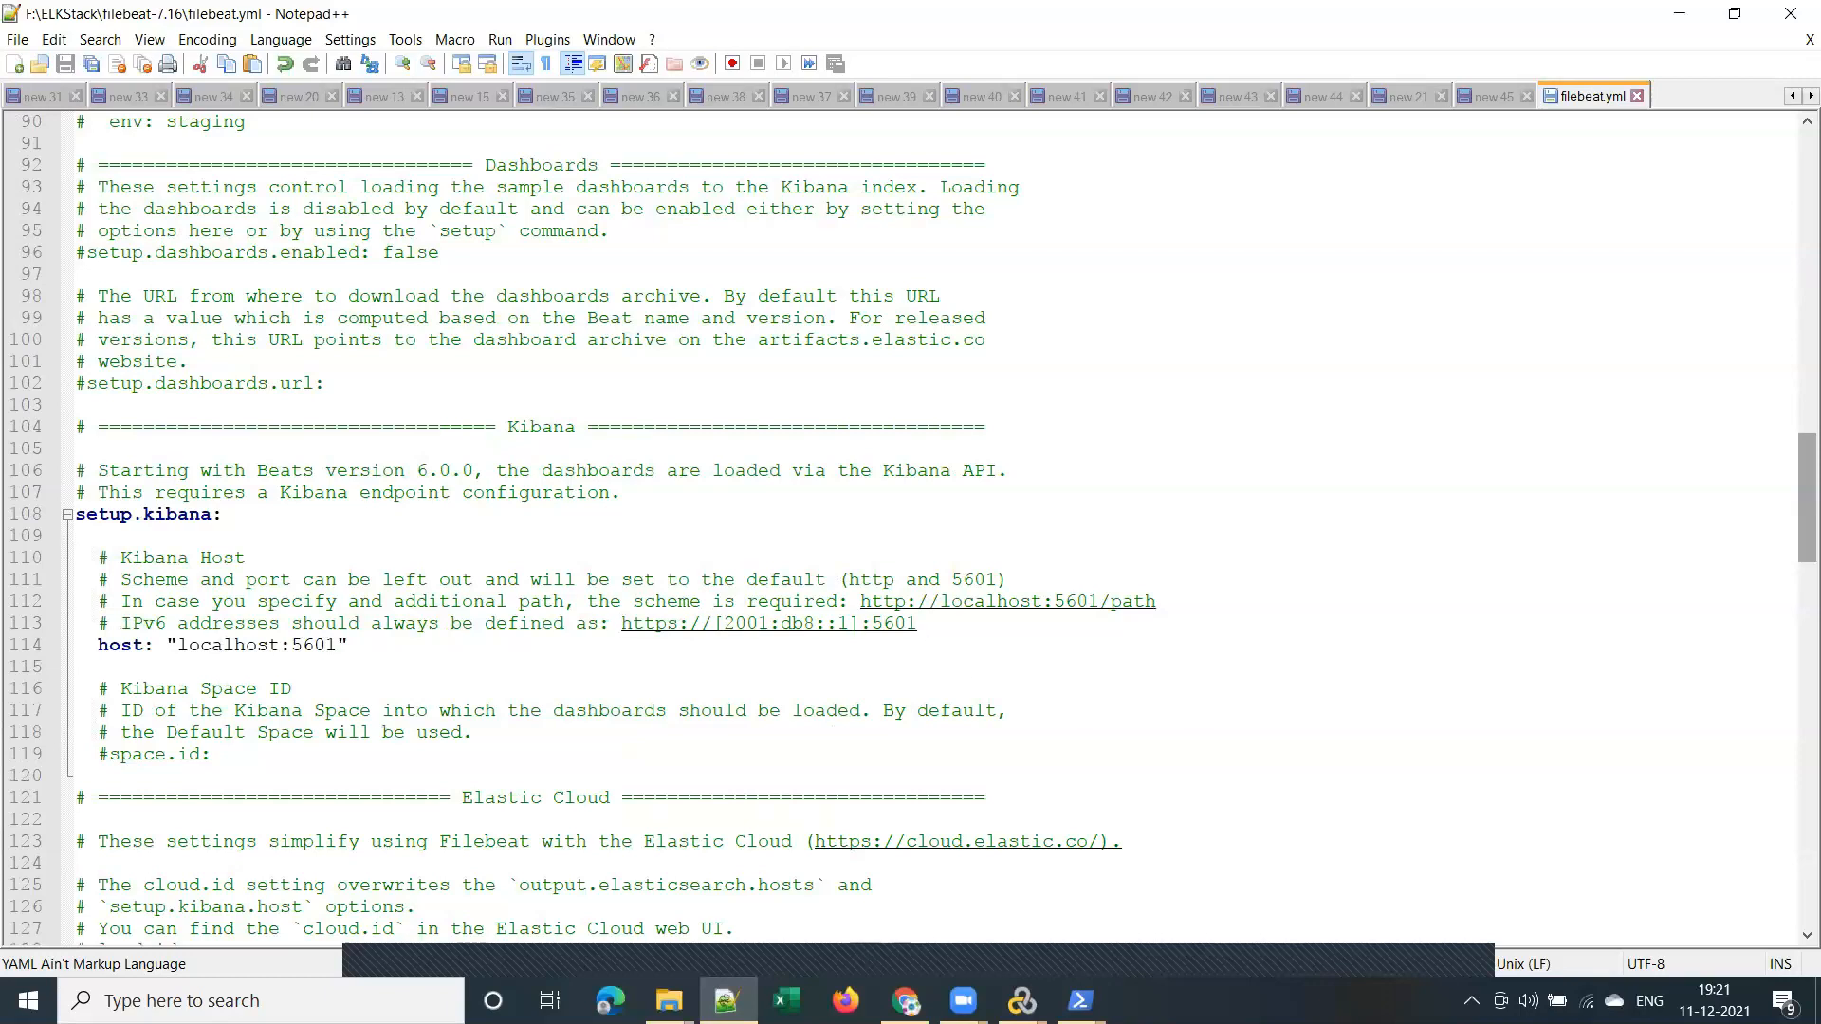
Switch to Chrome, view the Configuring Kibana slide, and bring up the Kibana home page at localhost:5601
click(906, 1001)
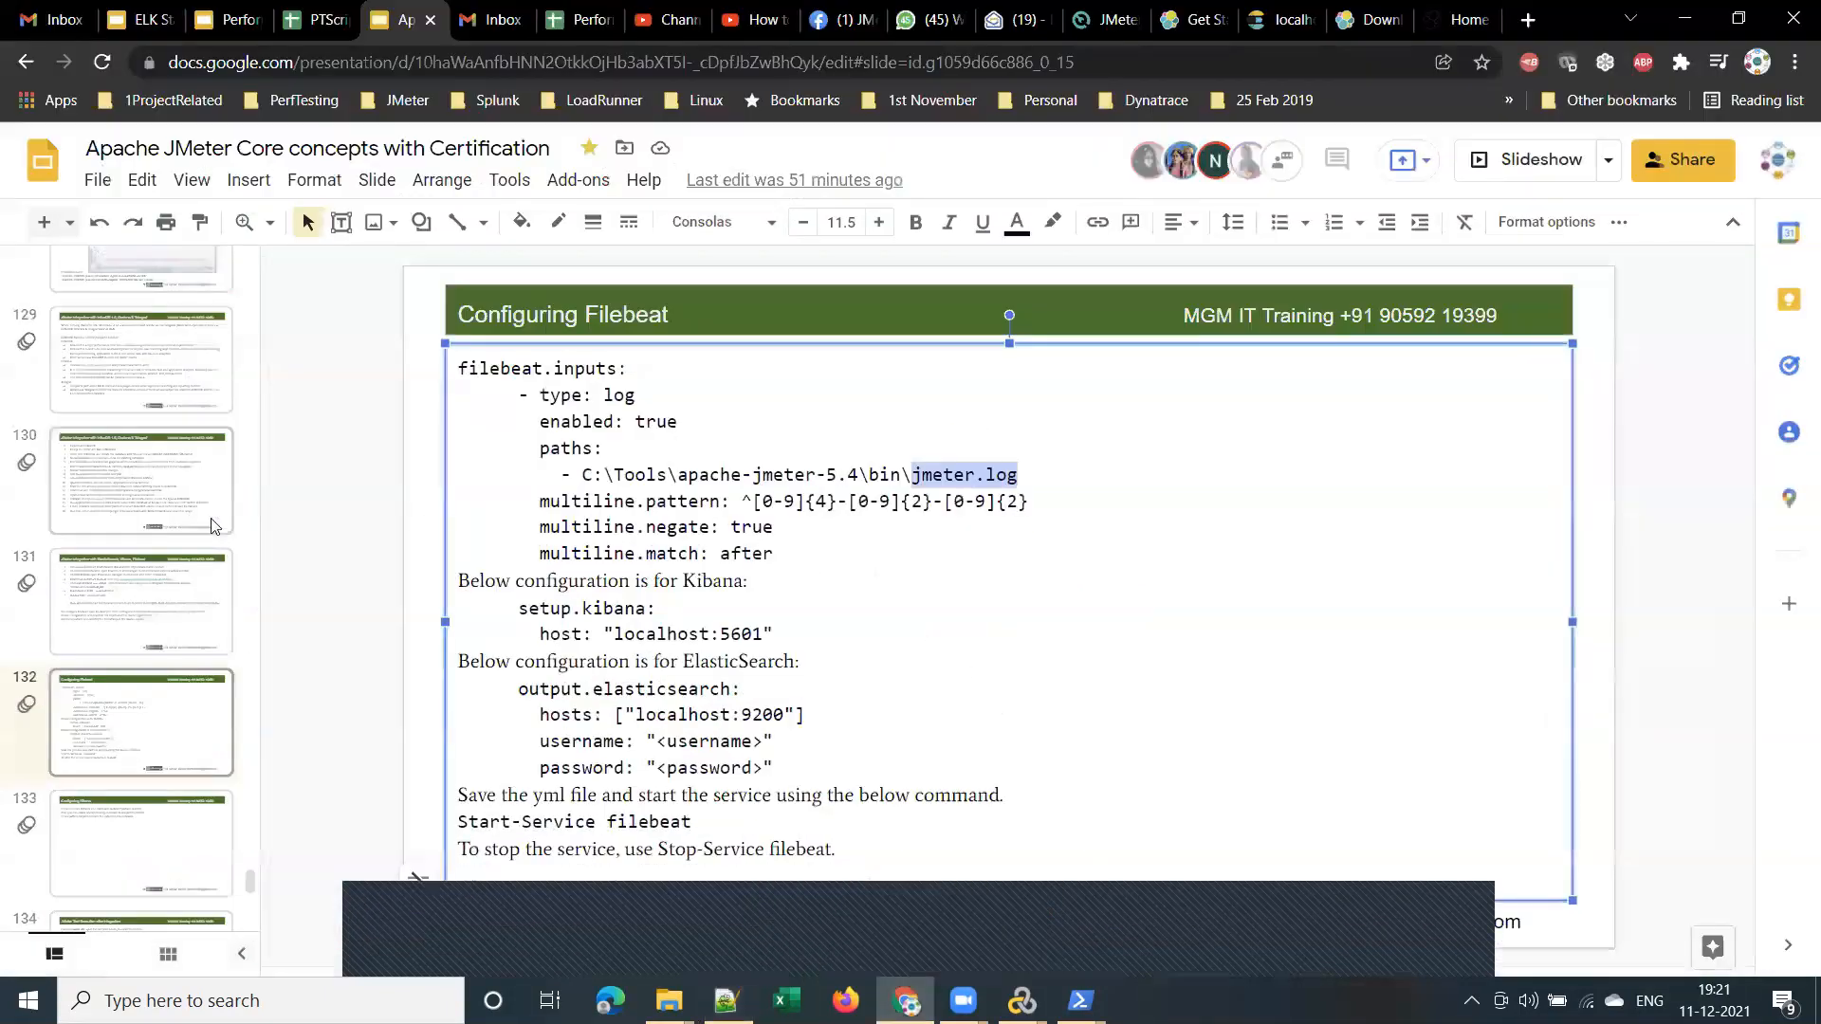
key(Down)
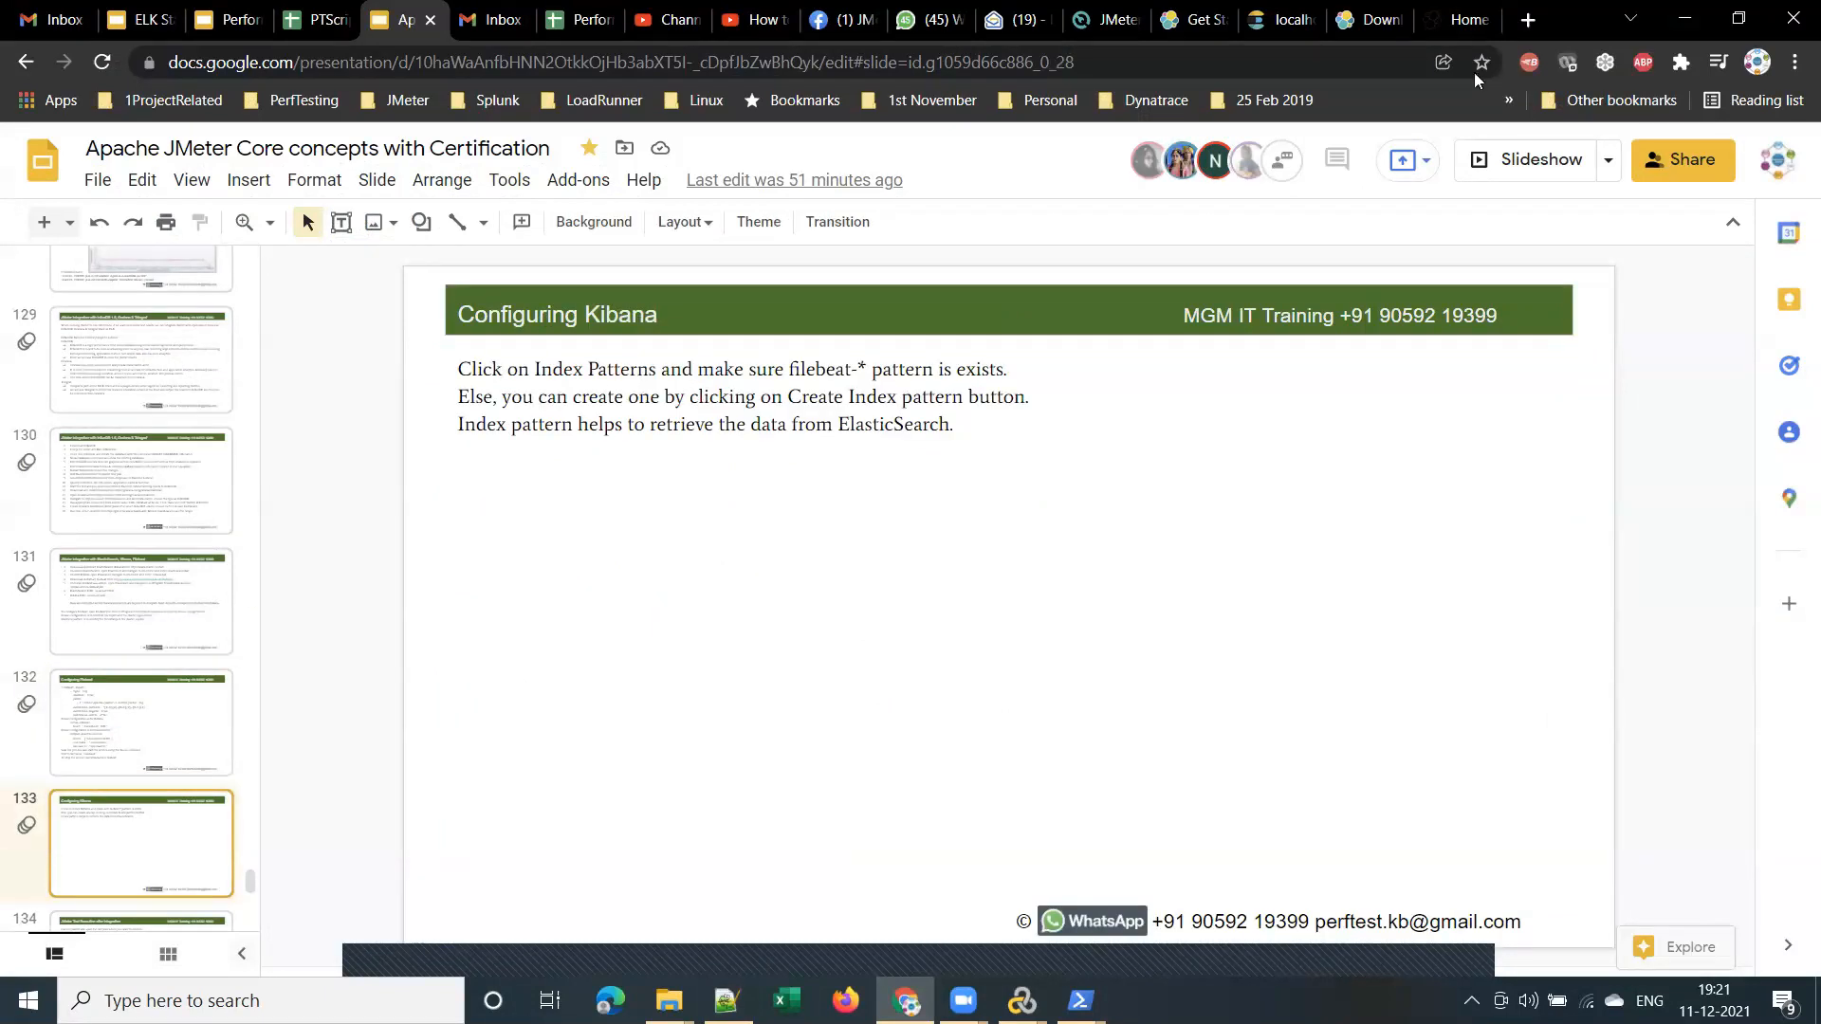
click(1470, 19)
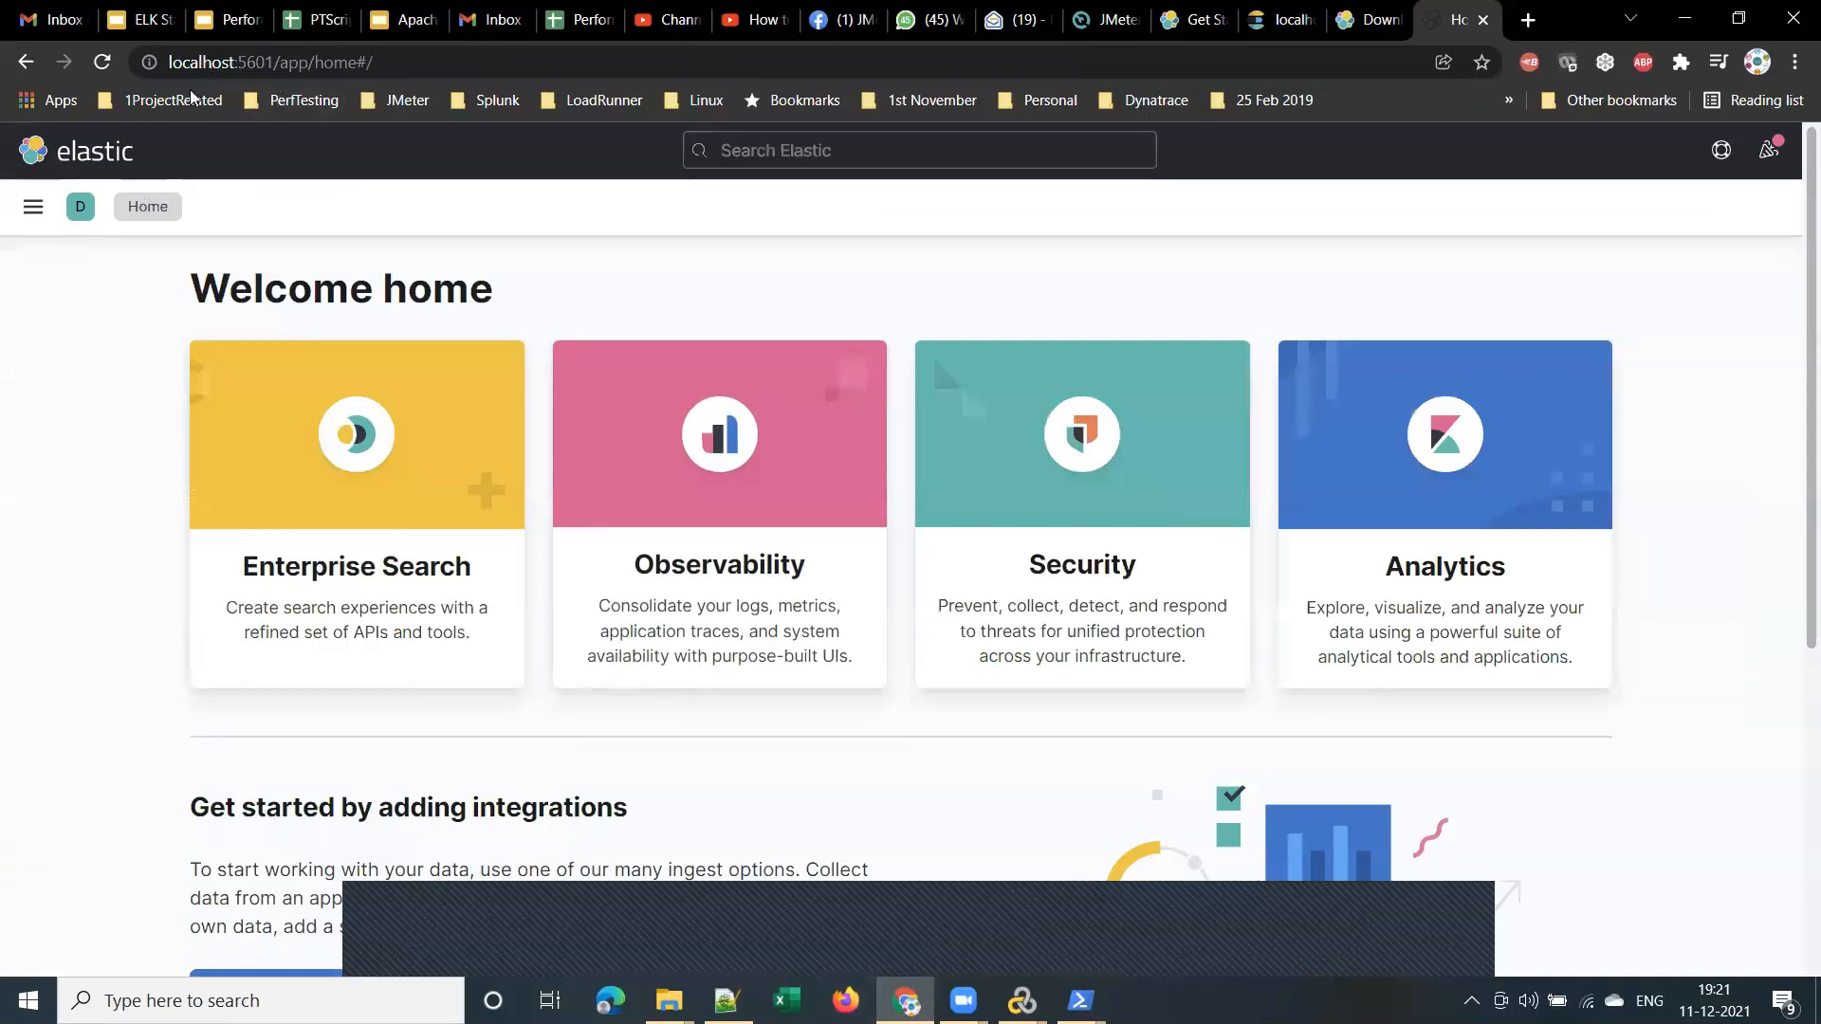
double_click(253, 63)
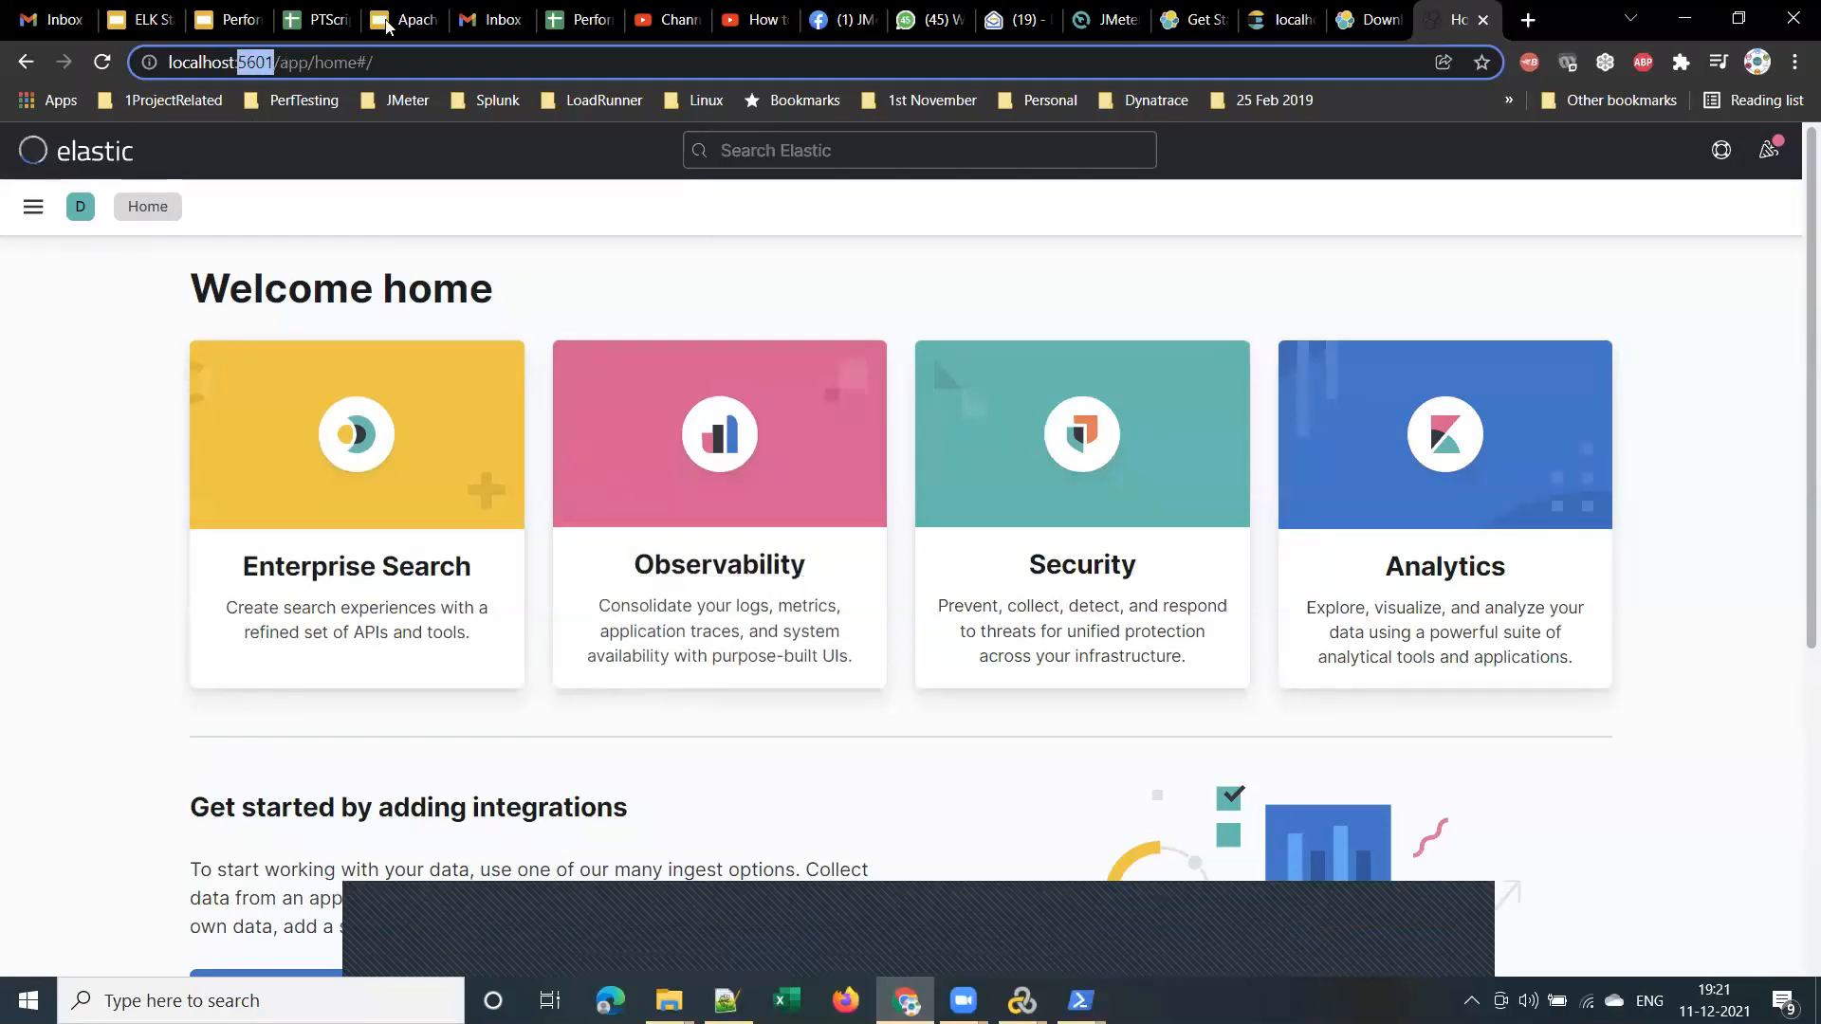
Review the Kibana URL on the integration slide and the filebeat-* index pattern instructions on the Configuring Kibana slide
click(386, 25)
click(163, 653)
drag(598, 563, 766, 565)
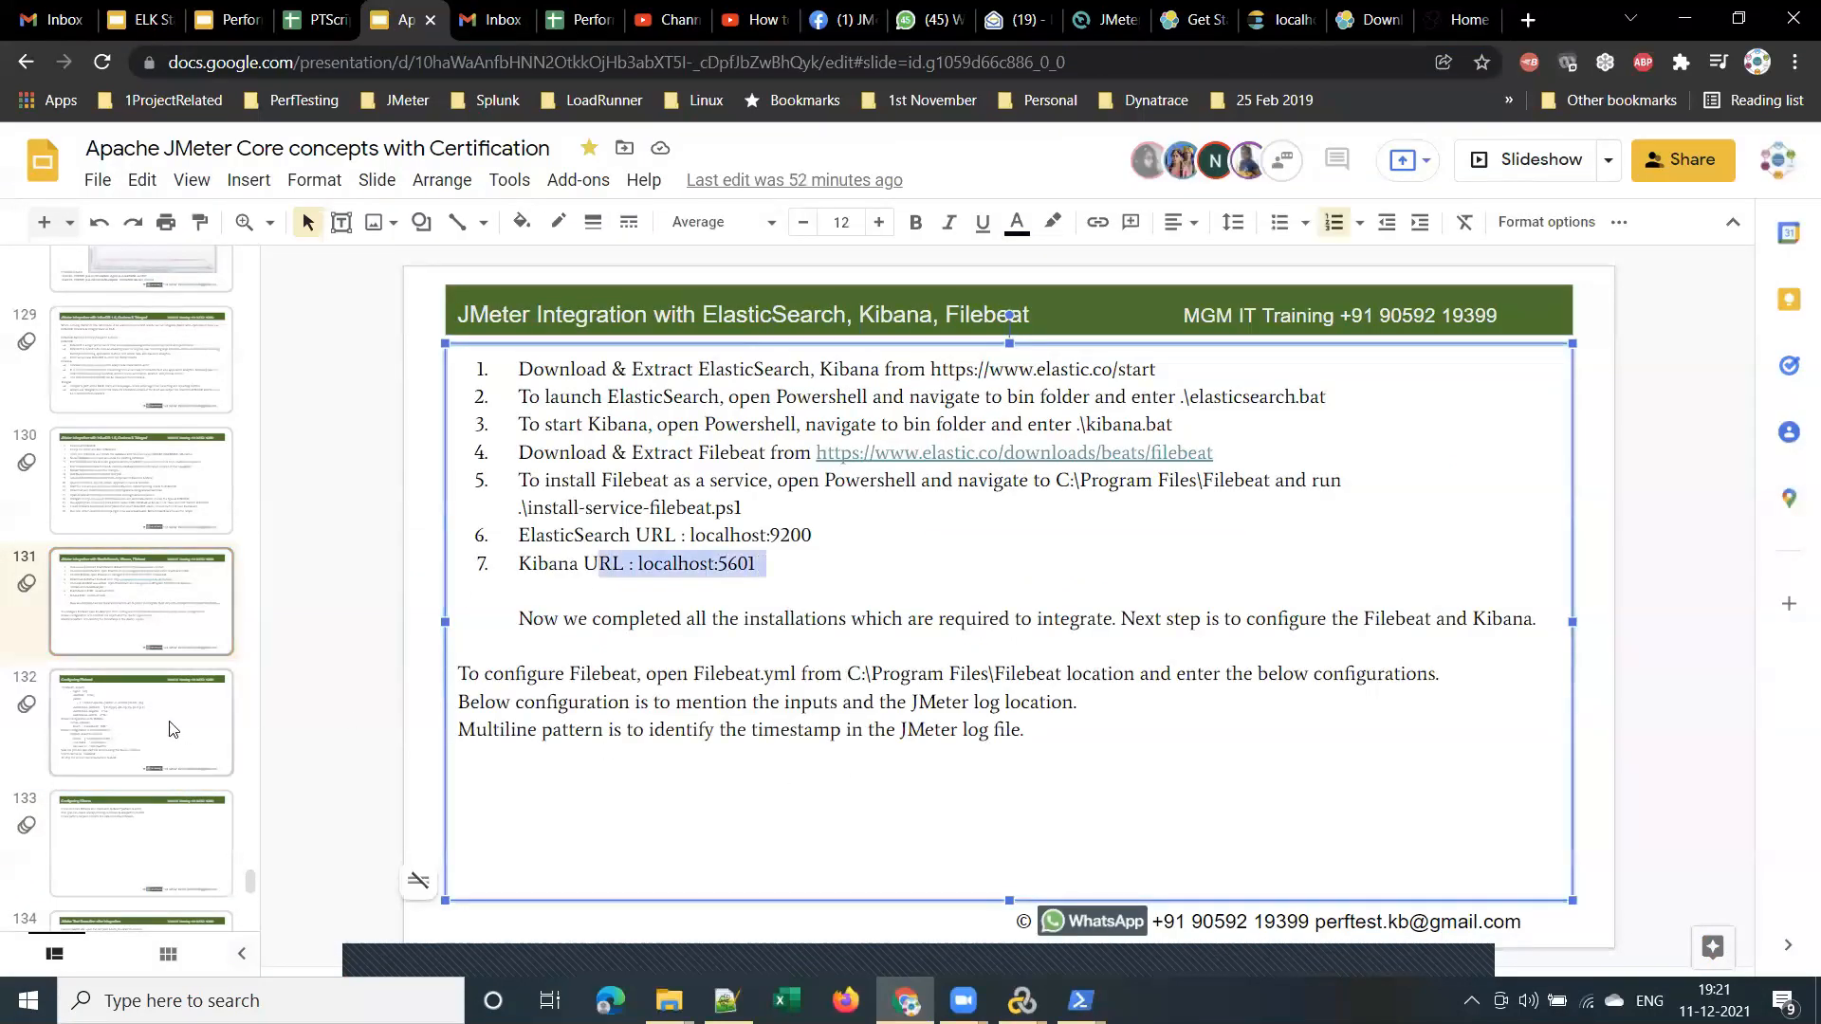
click(163, 818)
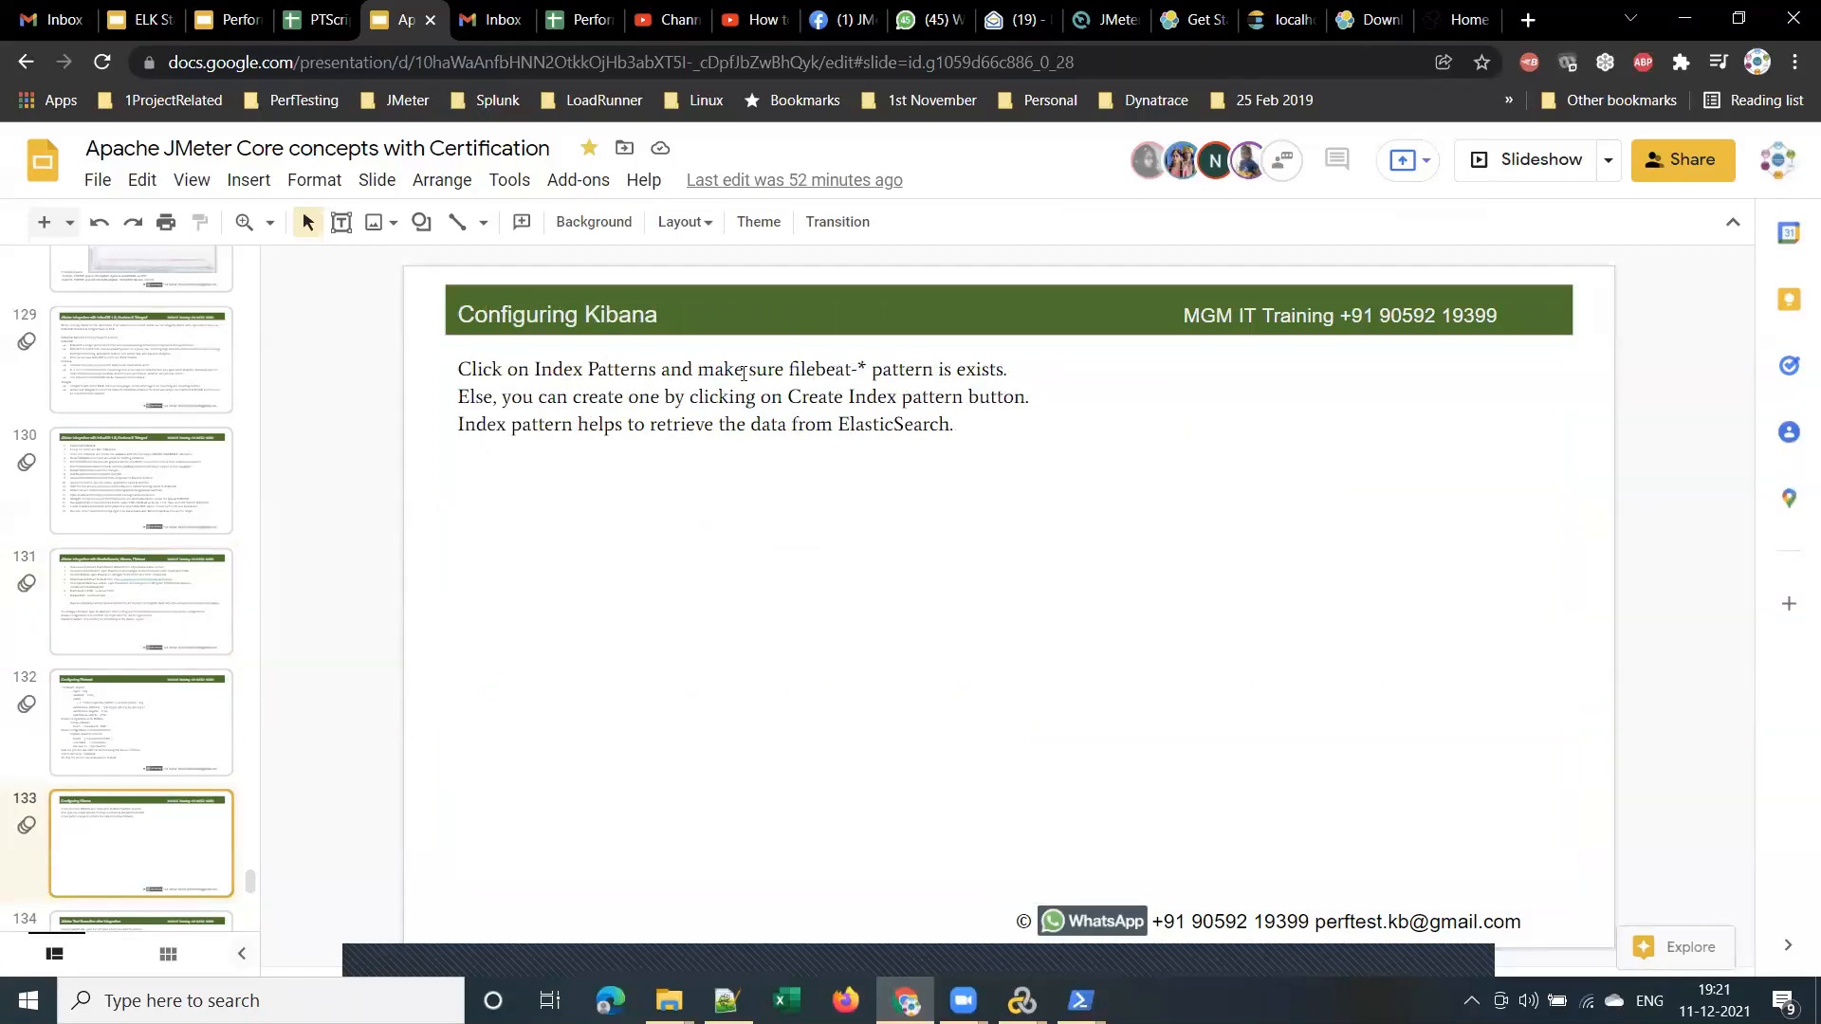
drag(744, 370, 1001, 377)
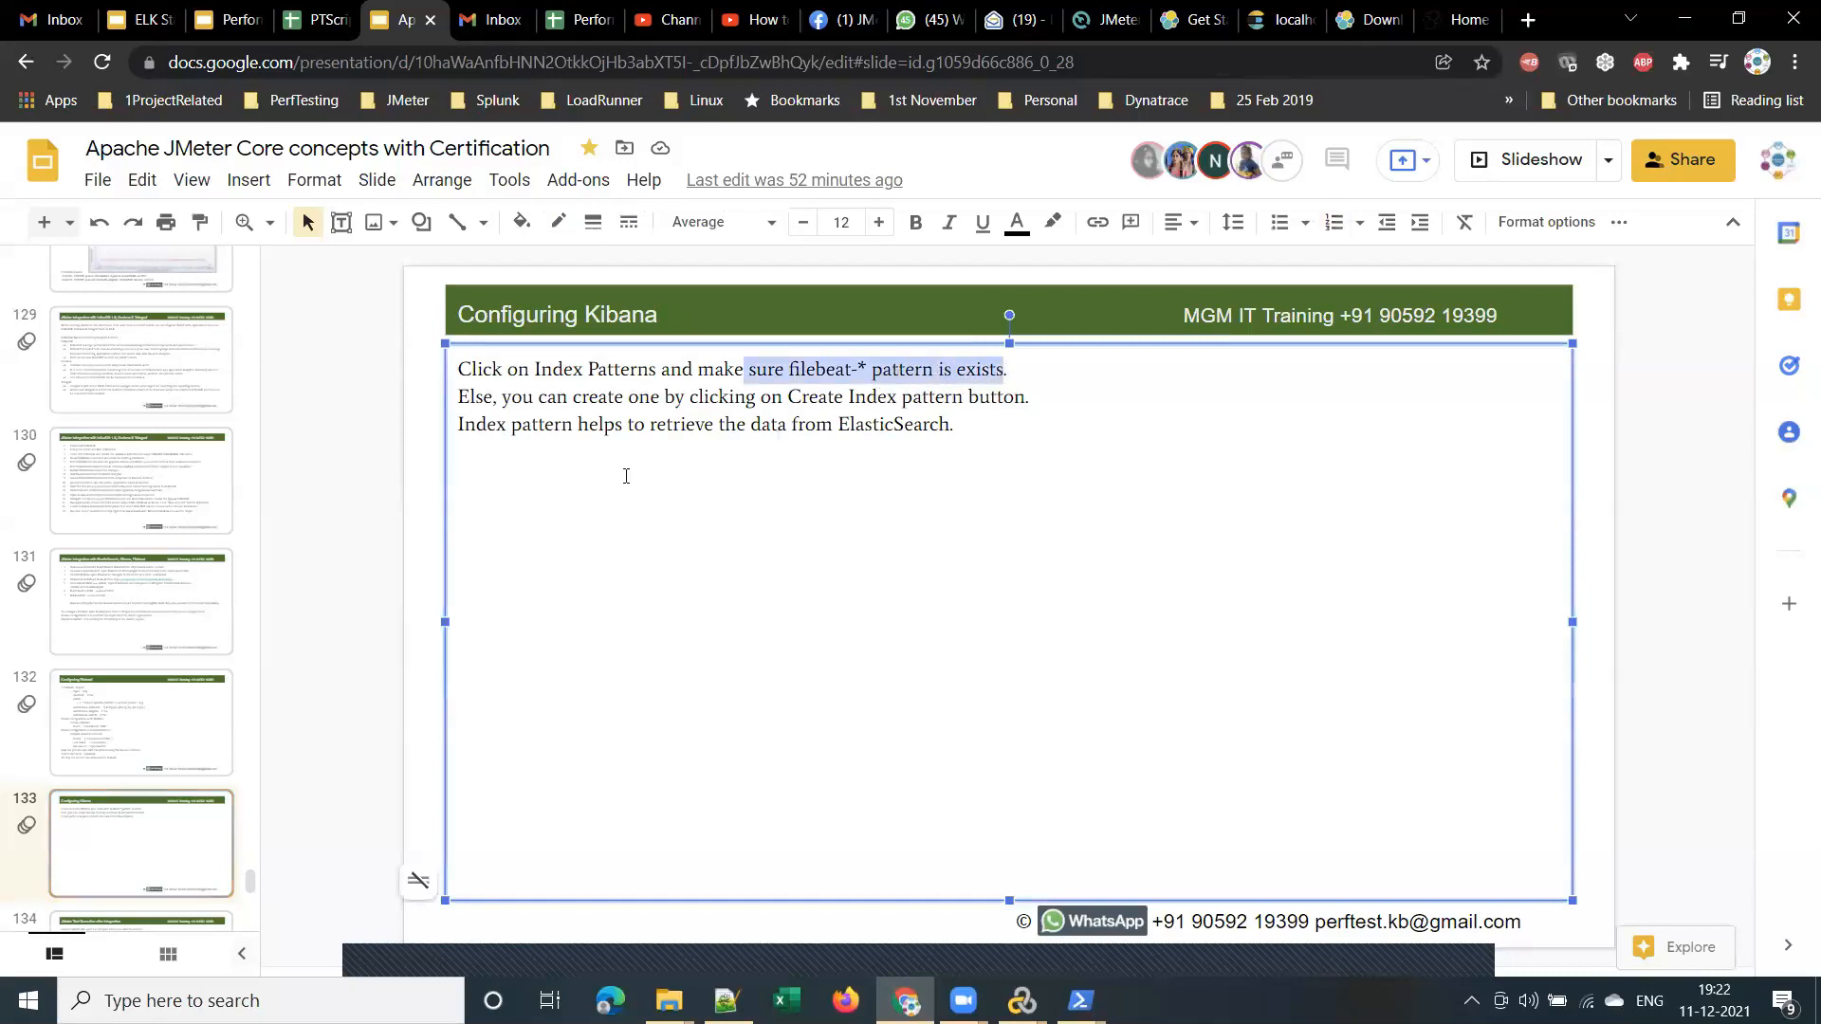
drag(560, 400, 1029, 398)
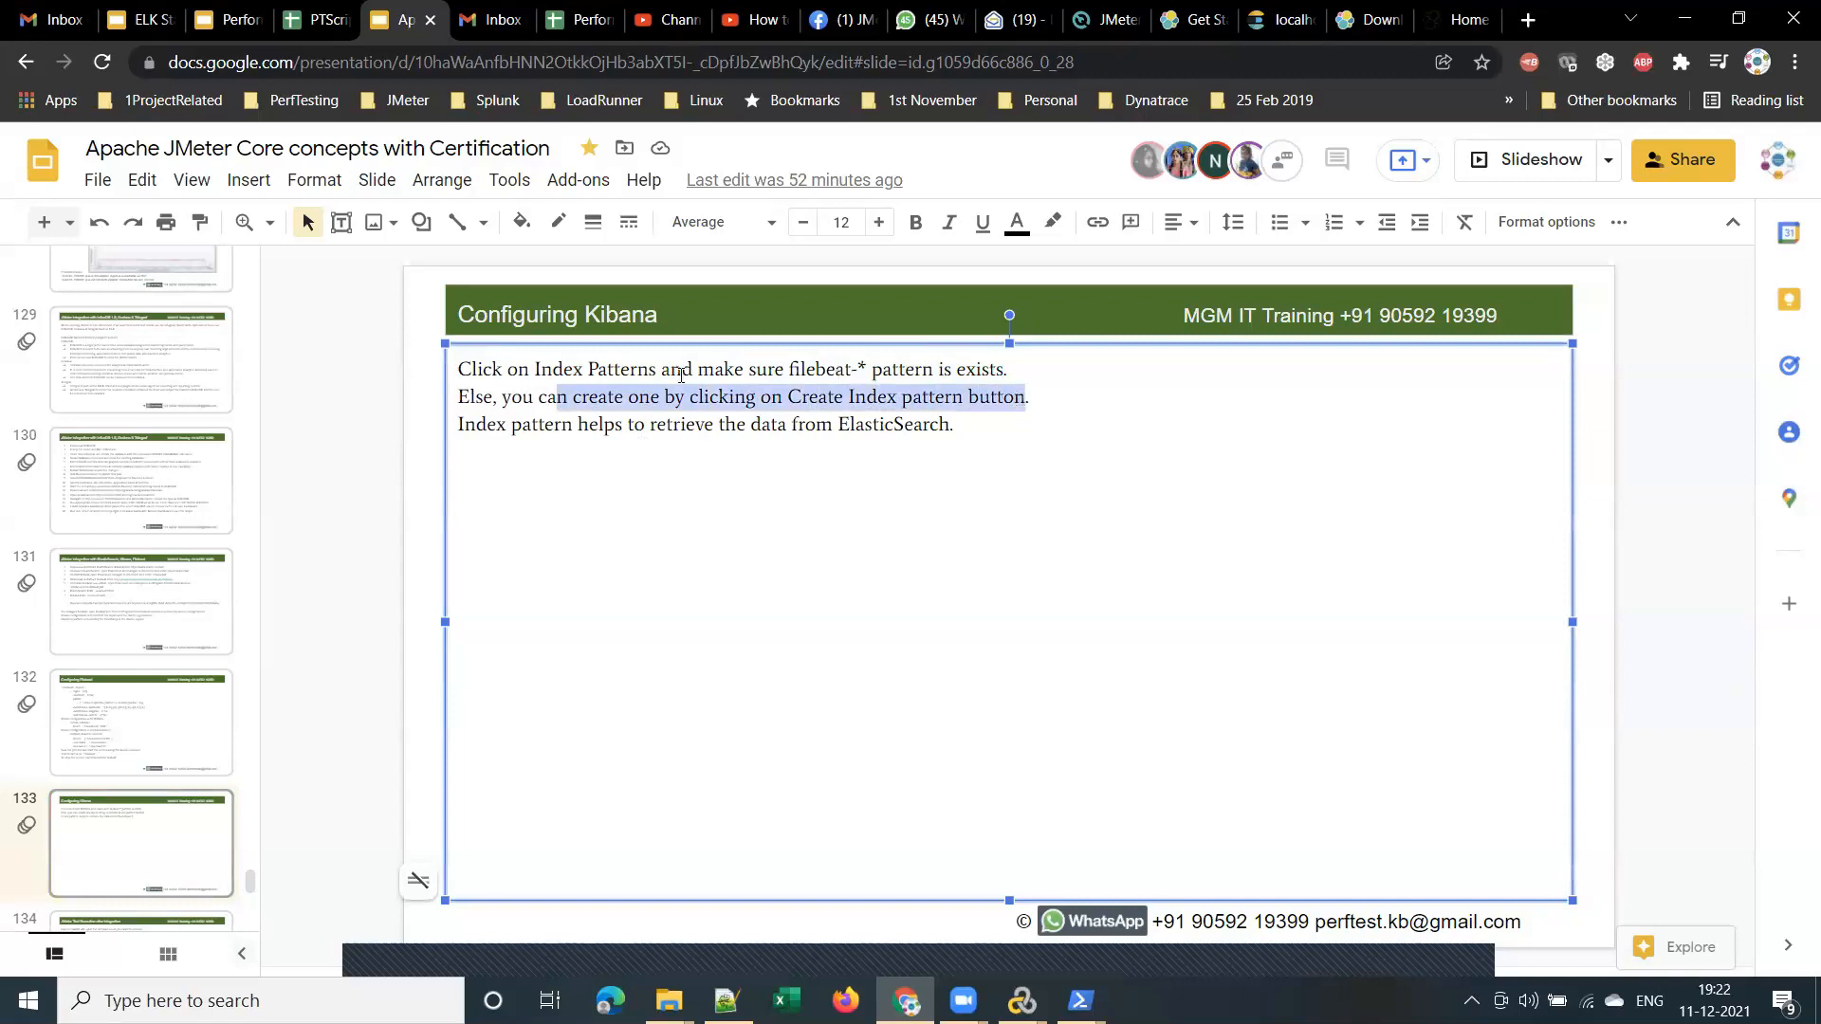
click(610, 370)
drag(519, 370, 989, 369)
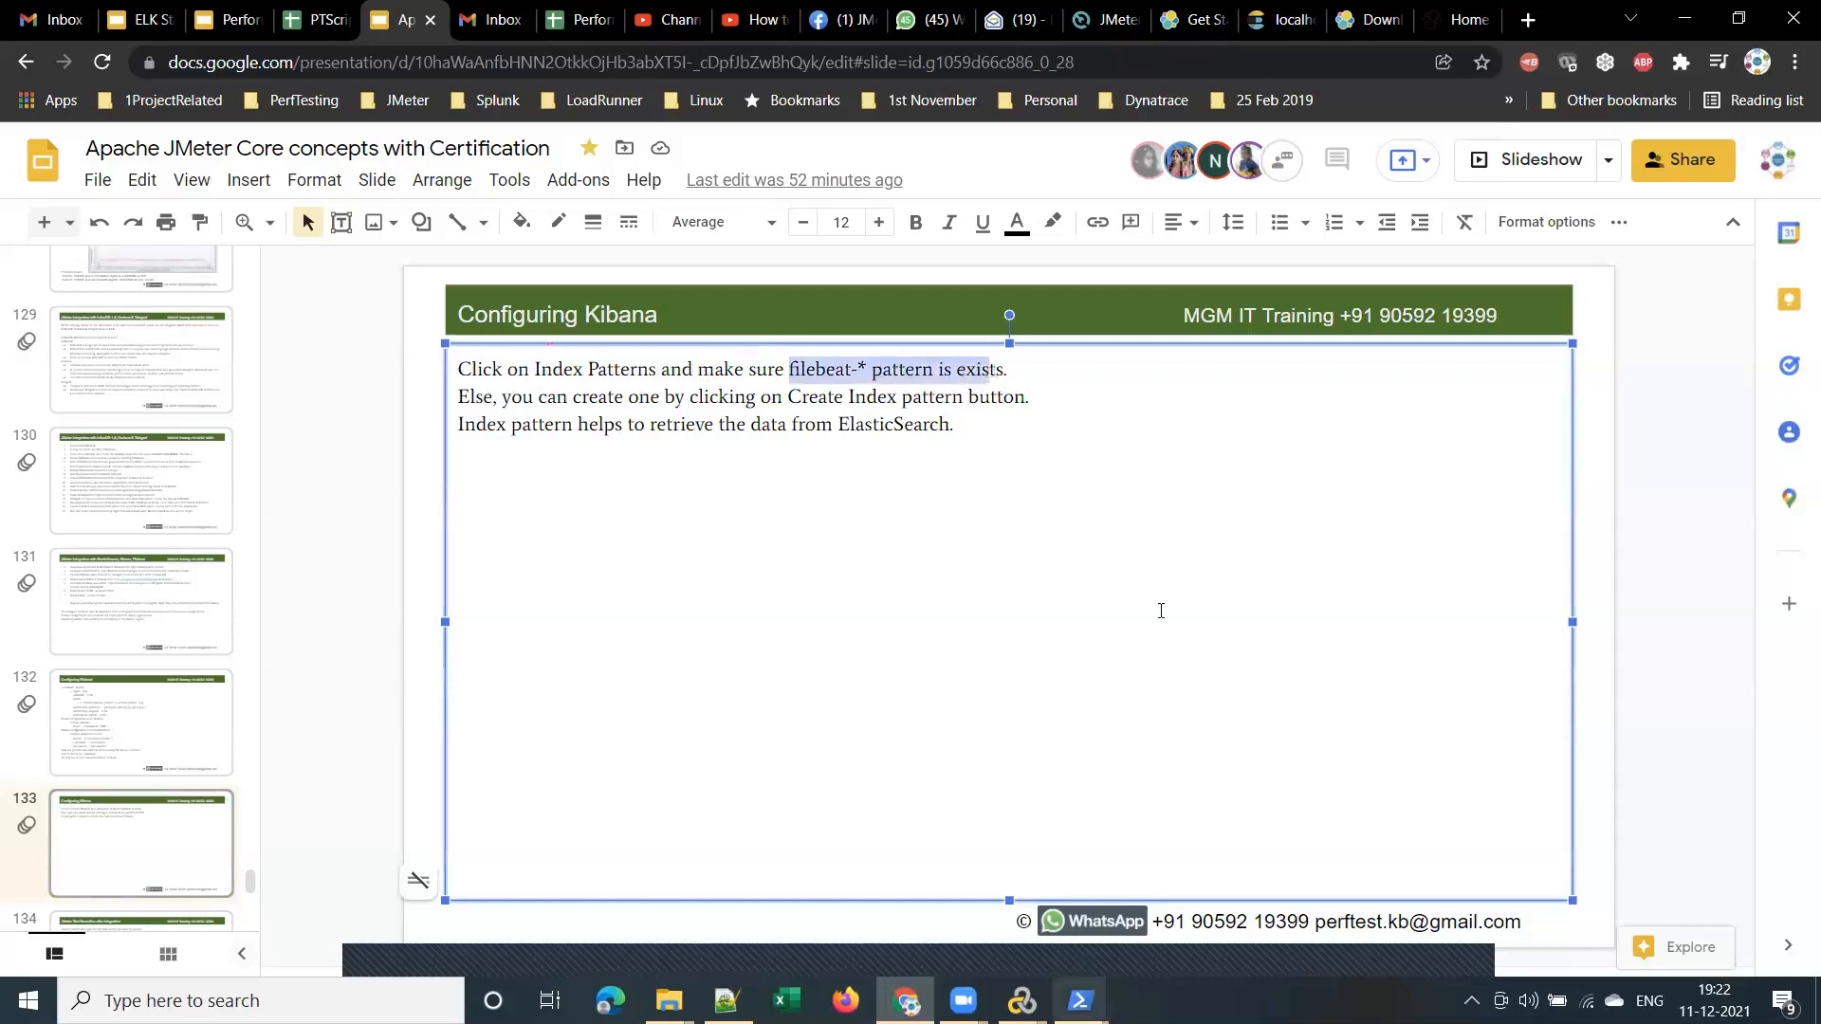
Return to the Kibana home page and look through its navigation sections from Analytics down to Management
click(1465, 19)
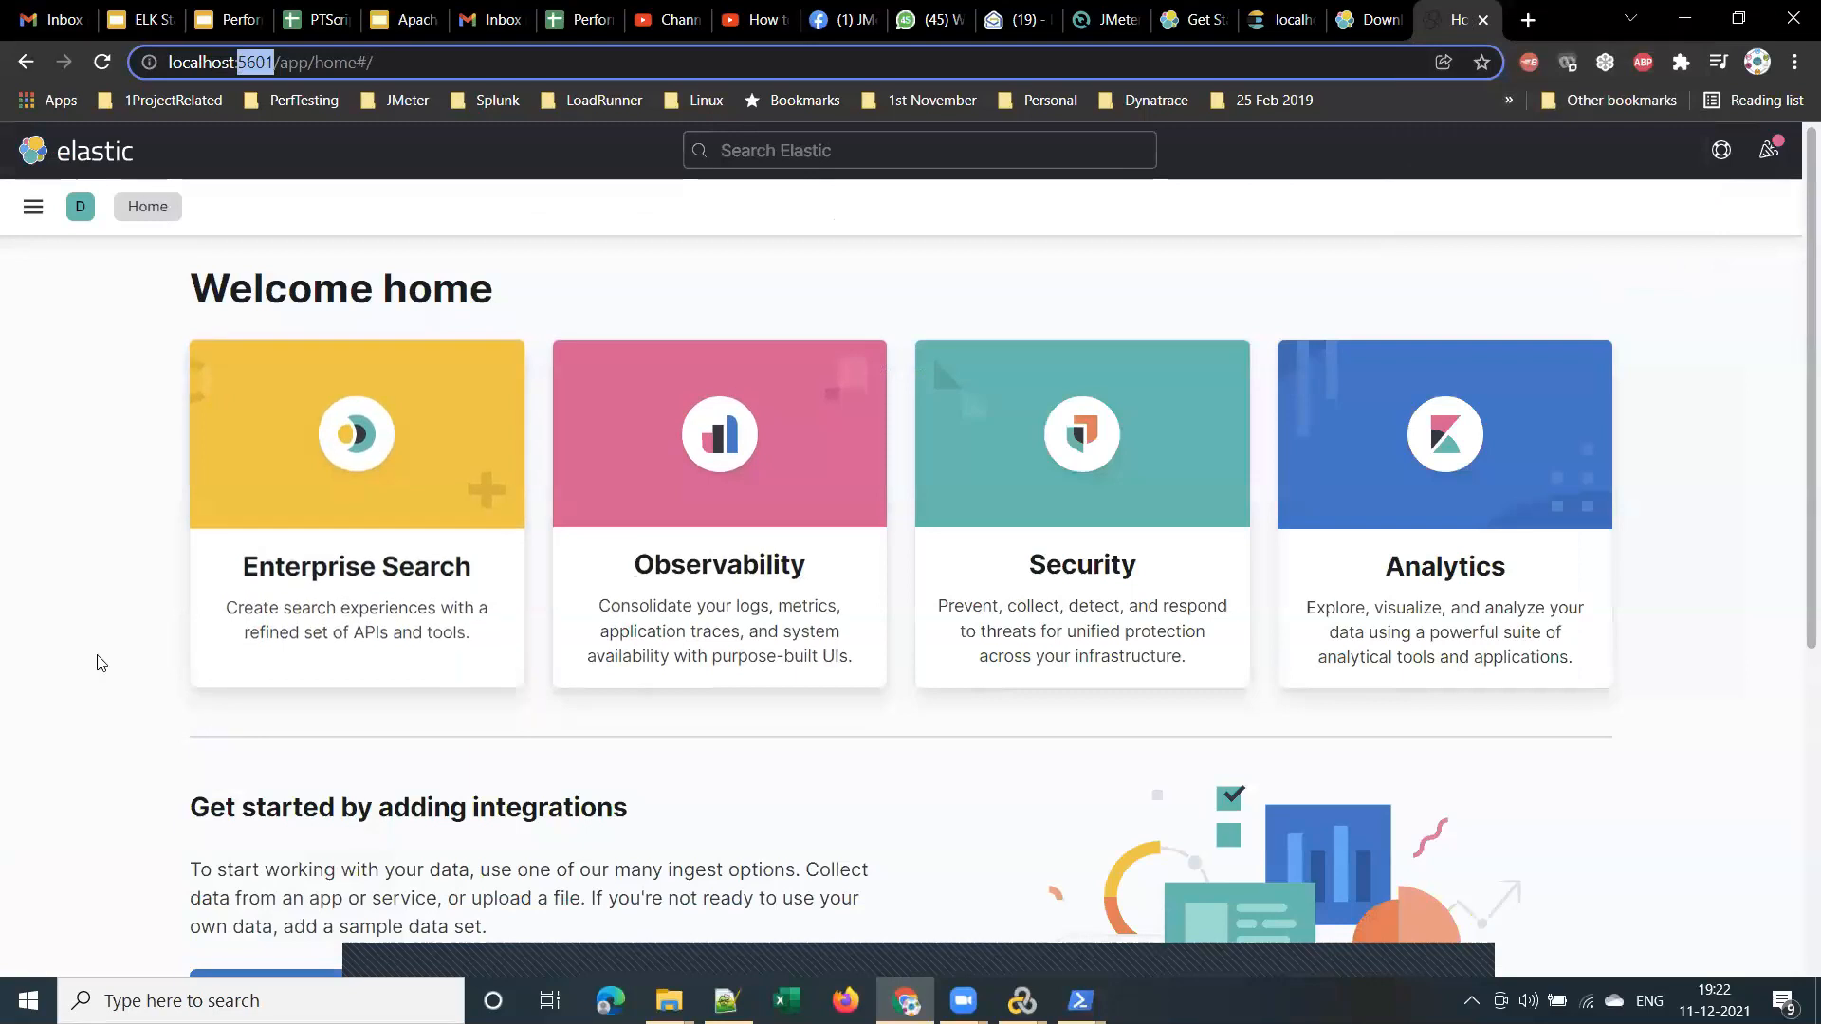
scroll(101, 663, down, 5)
scroll(95, 615, down, 1)
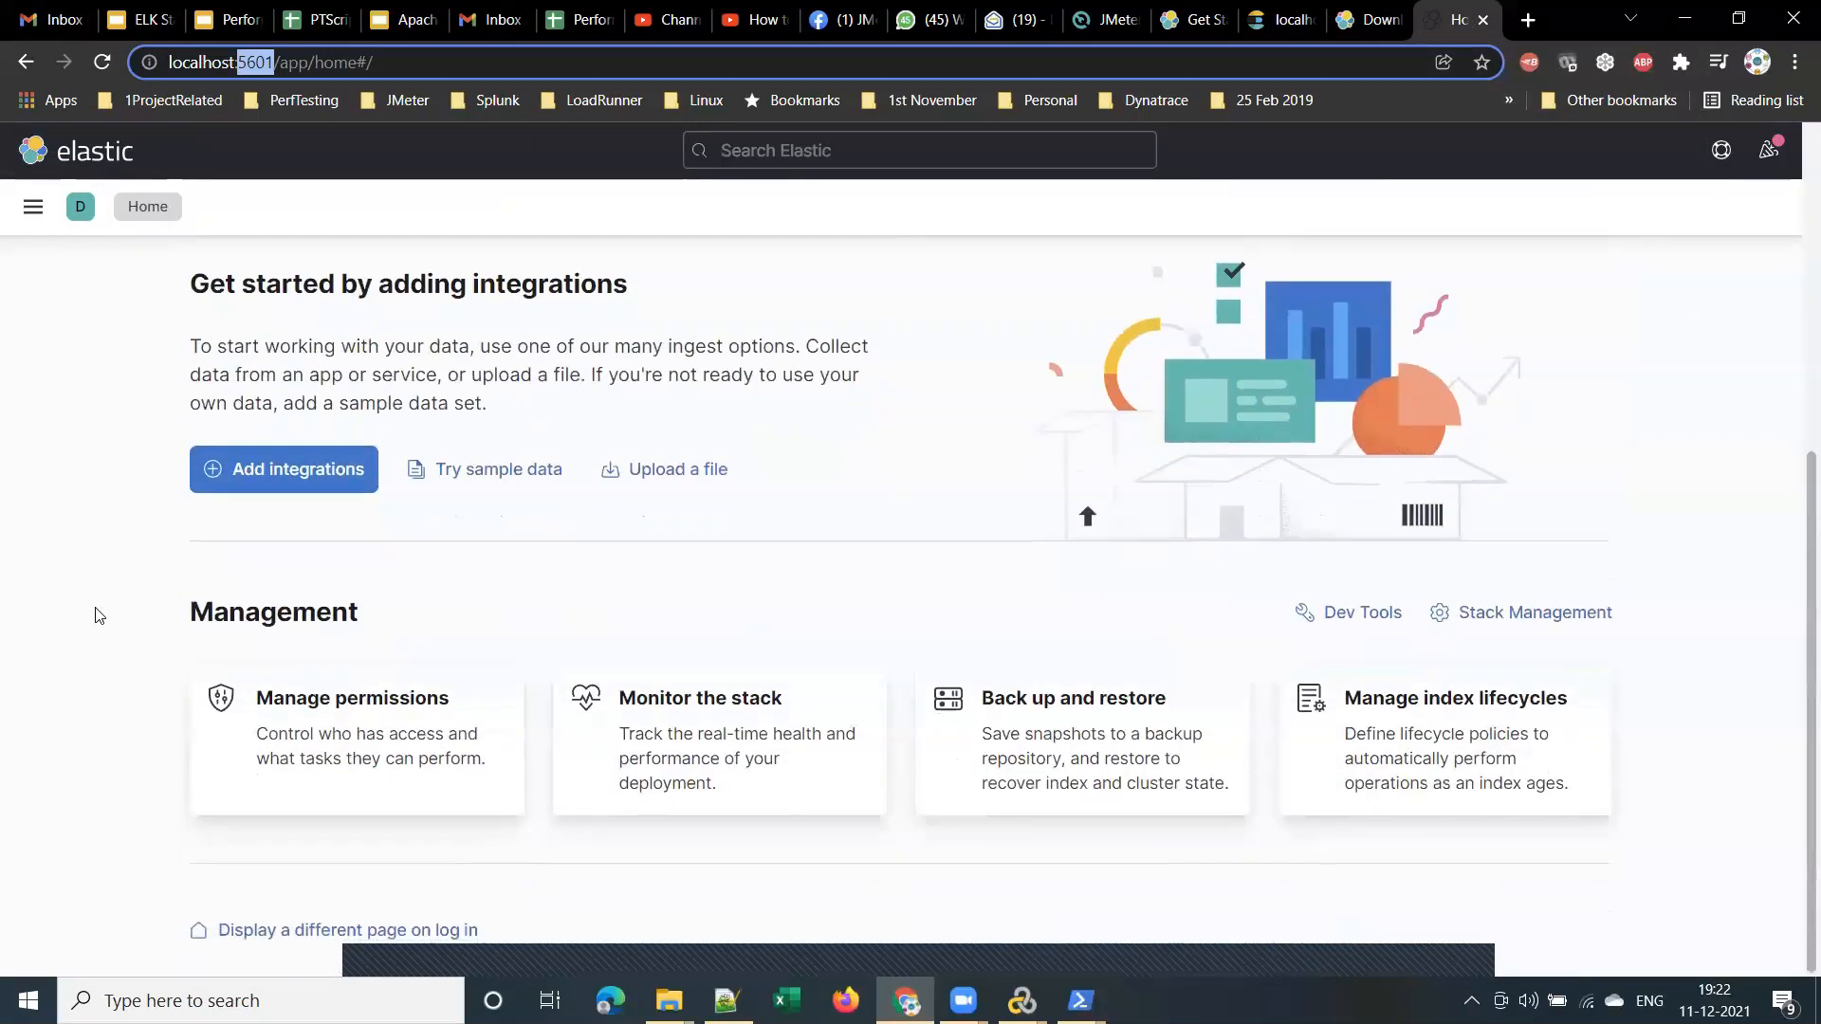
scroll(95, 615, up, 6)
click(31, 207)
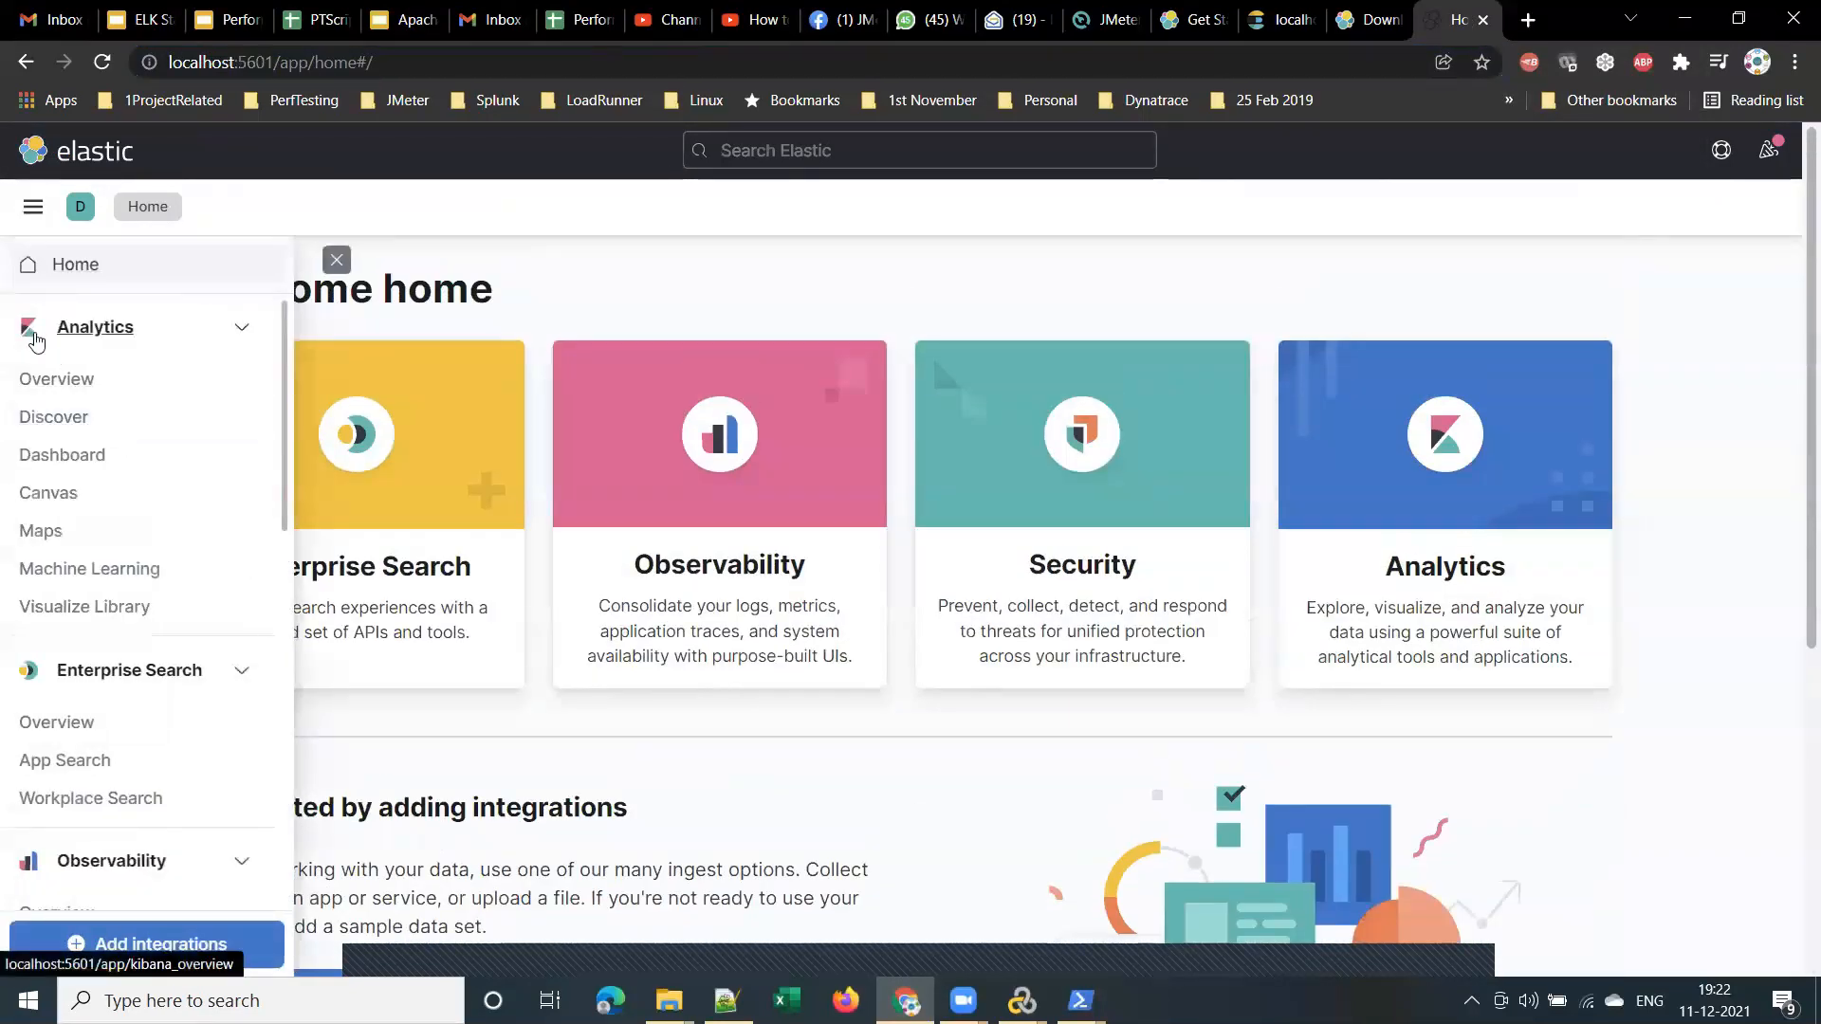
scroll(156, 774, down, 3)
scroll(162, 754, down, 5)
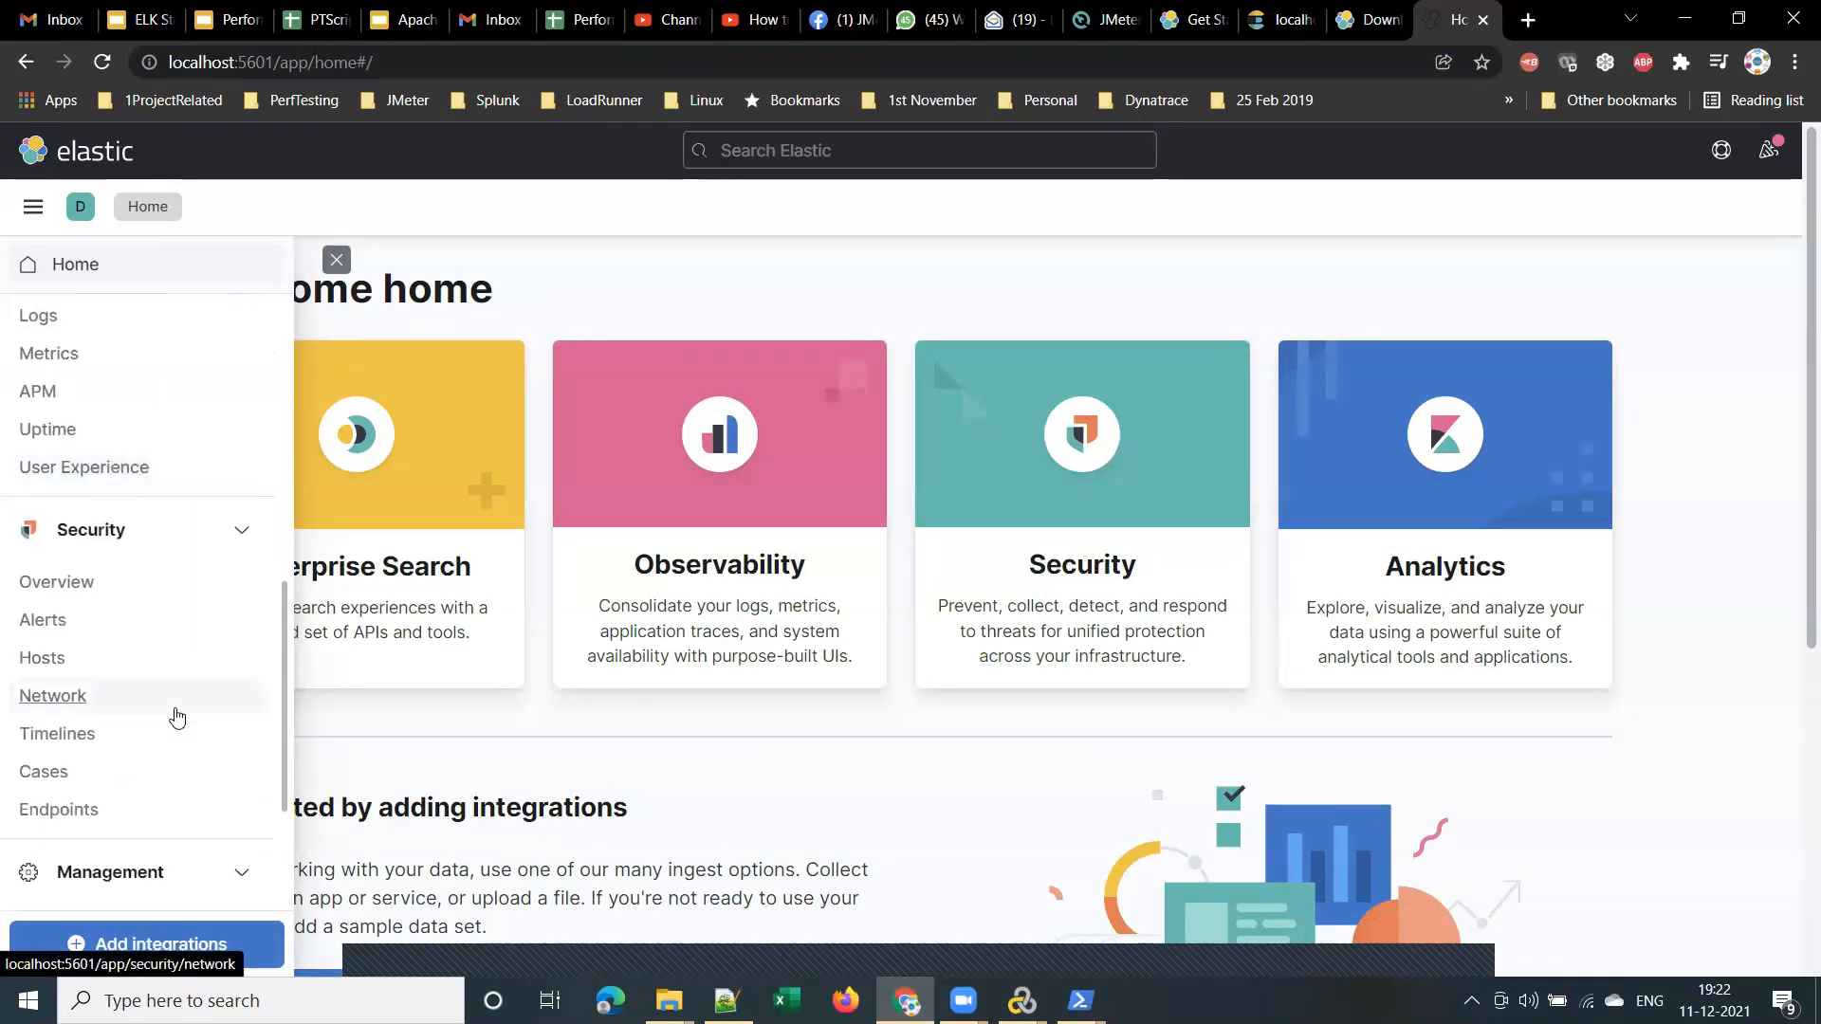
scroll(175, 716, up, 5)
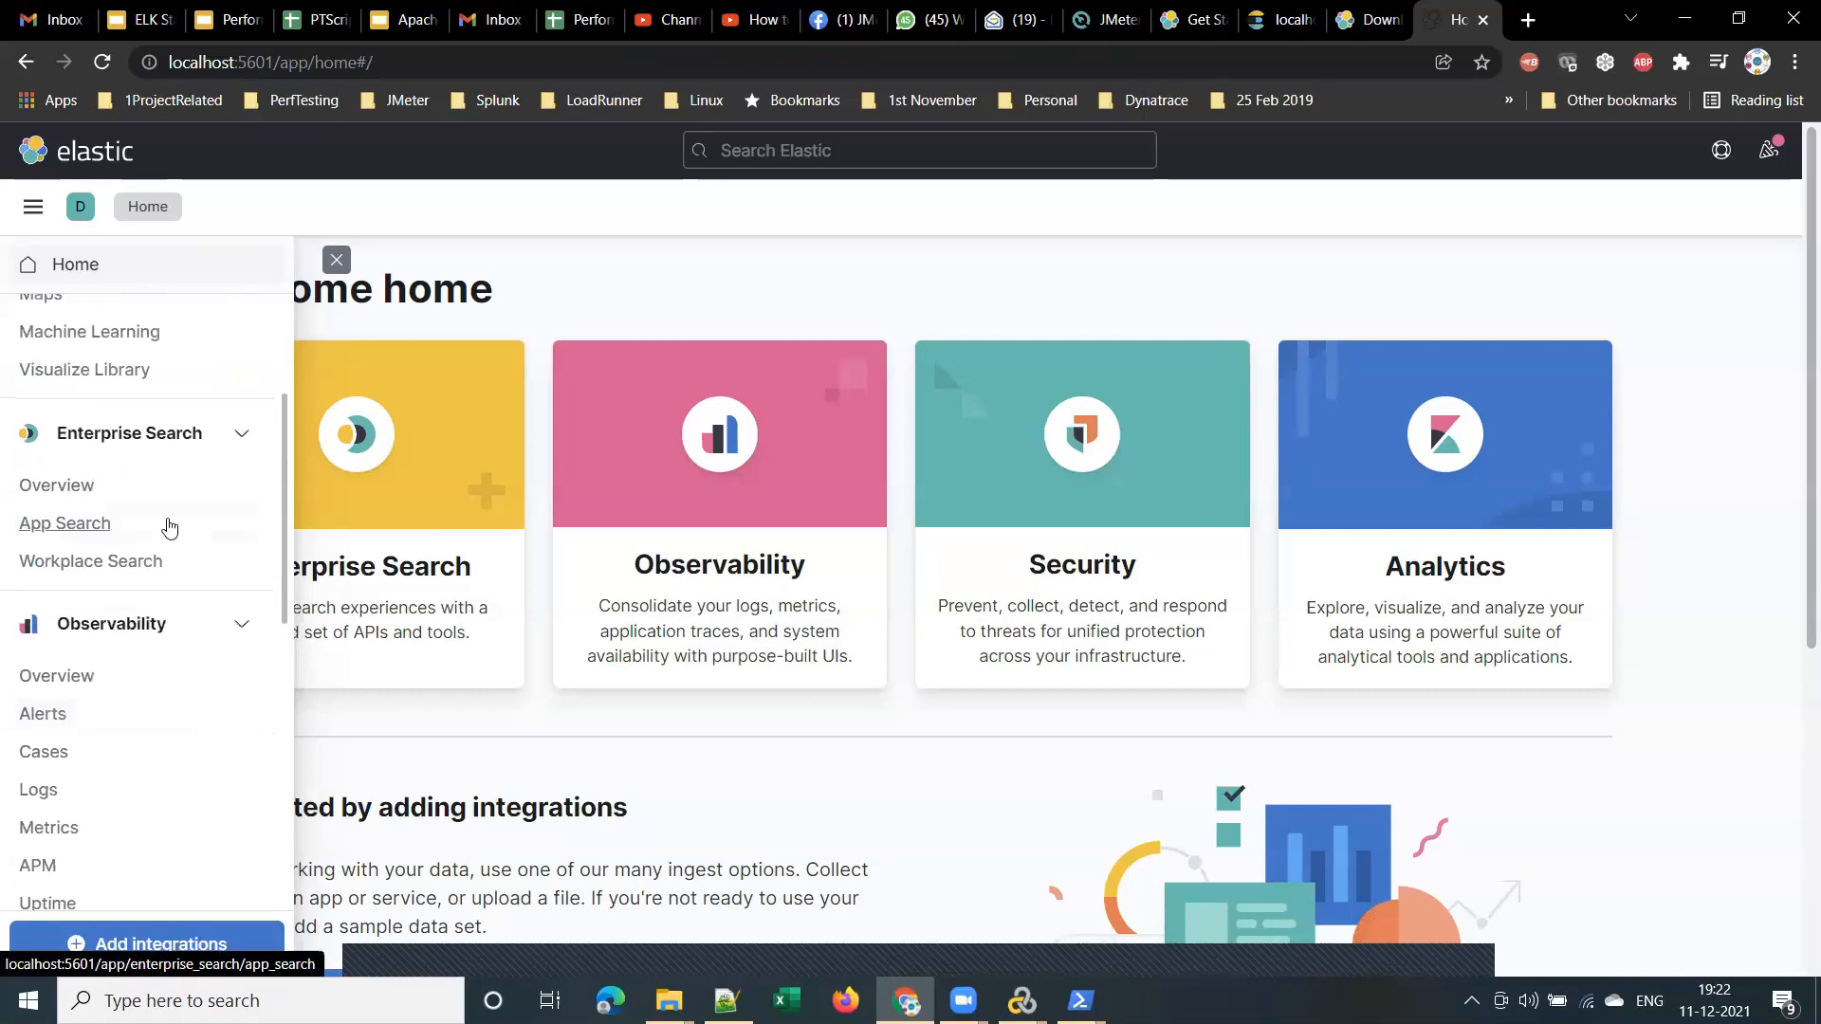
scroll(162, 521, up, 3)
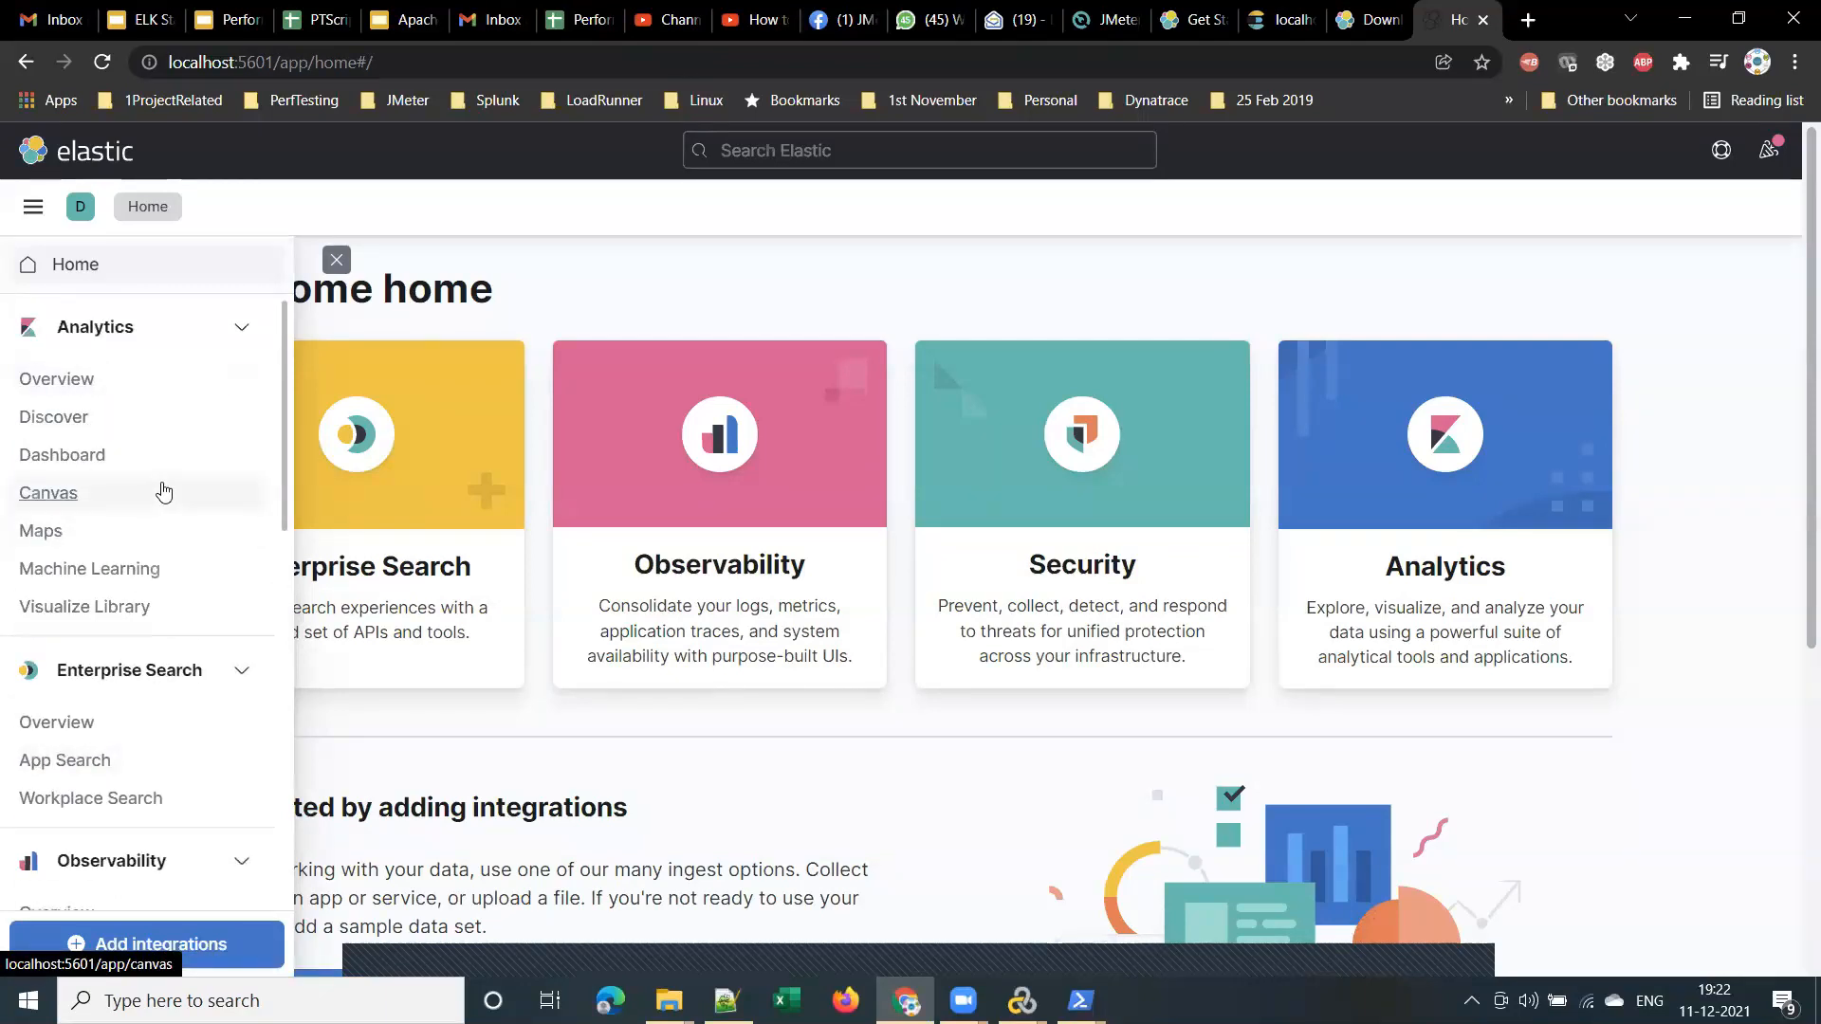
scroll(163, 490, down, 3)
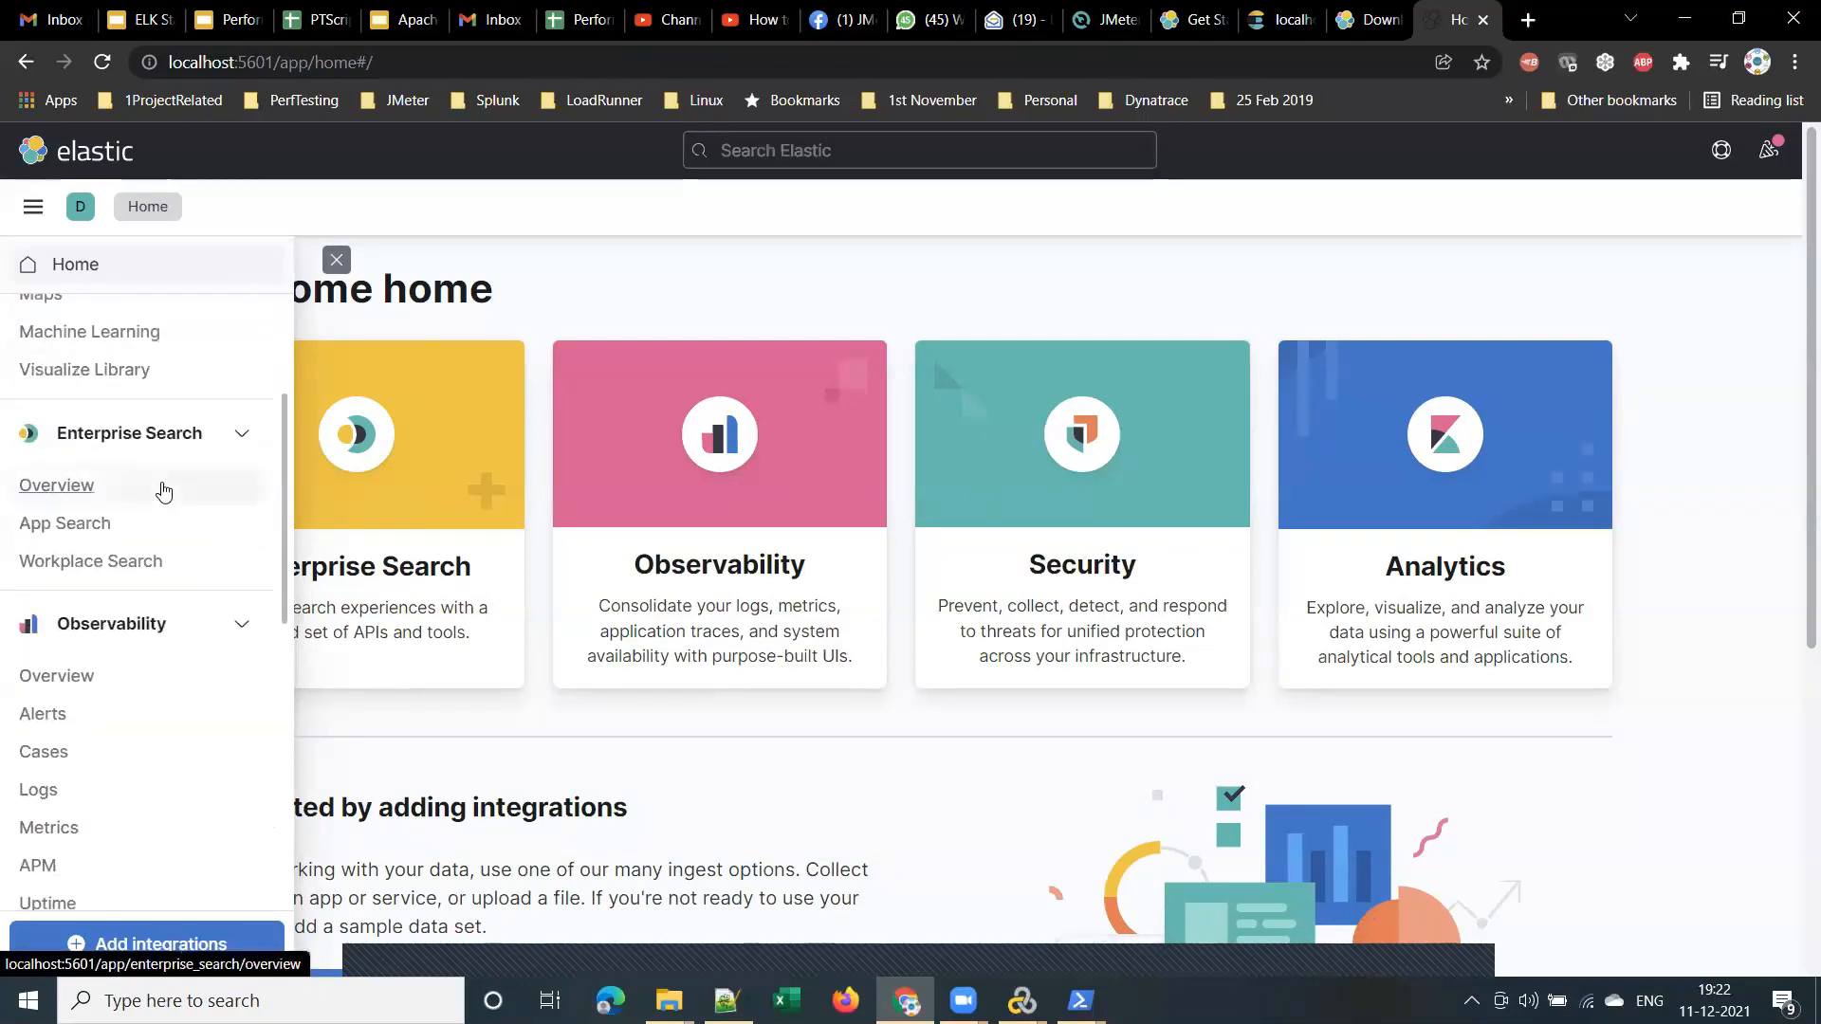
scroll(163, 490, down, 2)
scroll(163, 490, down, 5)
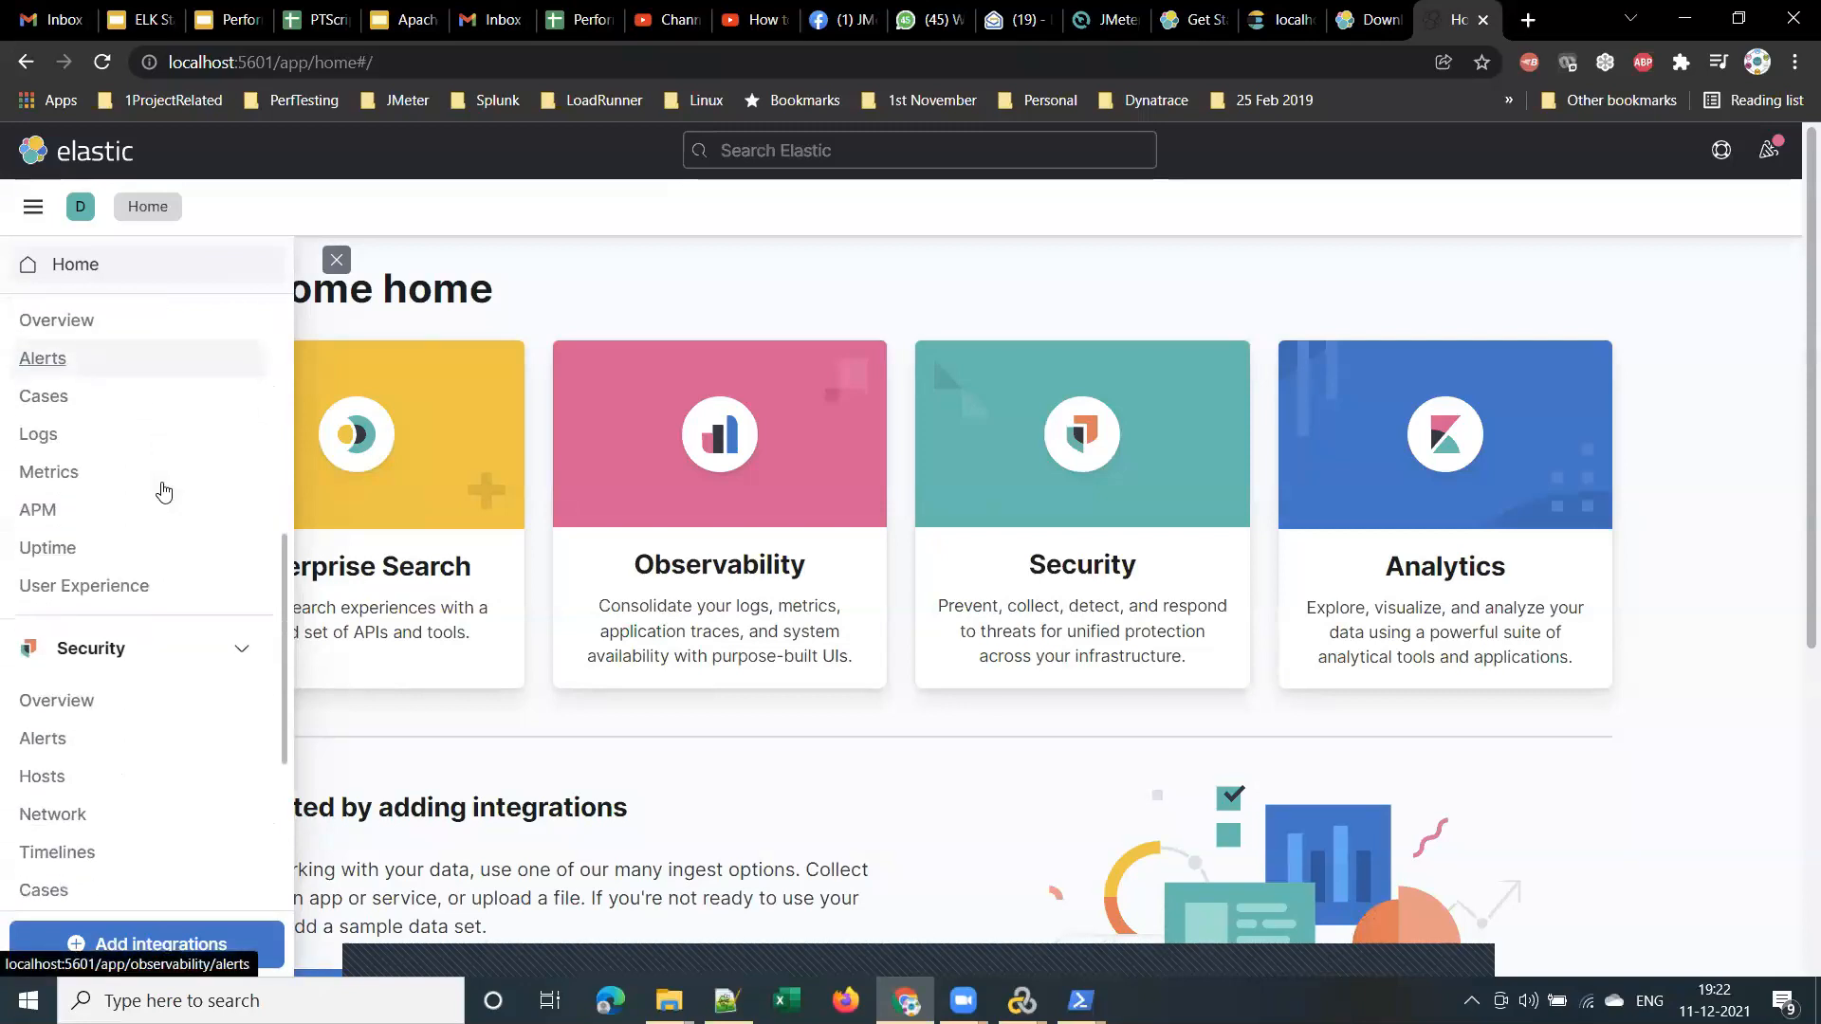
scroll(163, 490, down, 5)
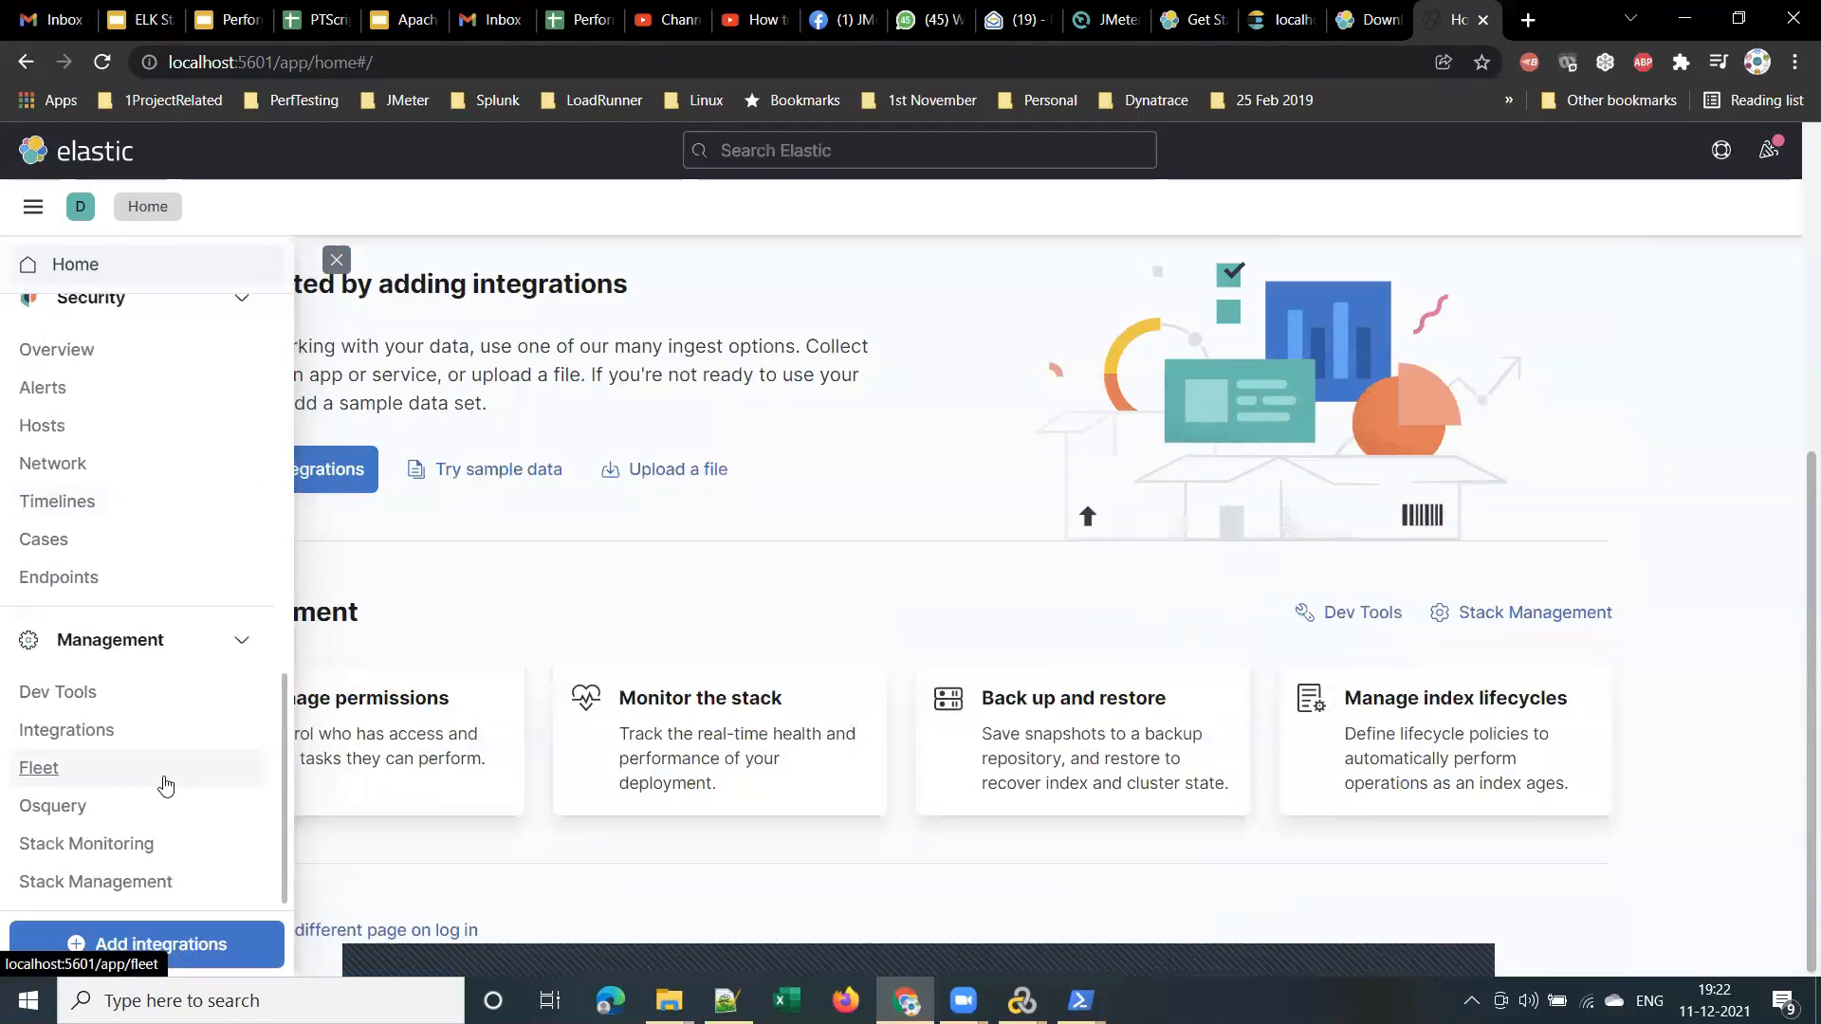
scroll(166, 785, up, 3)
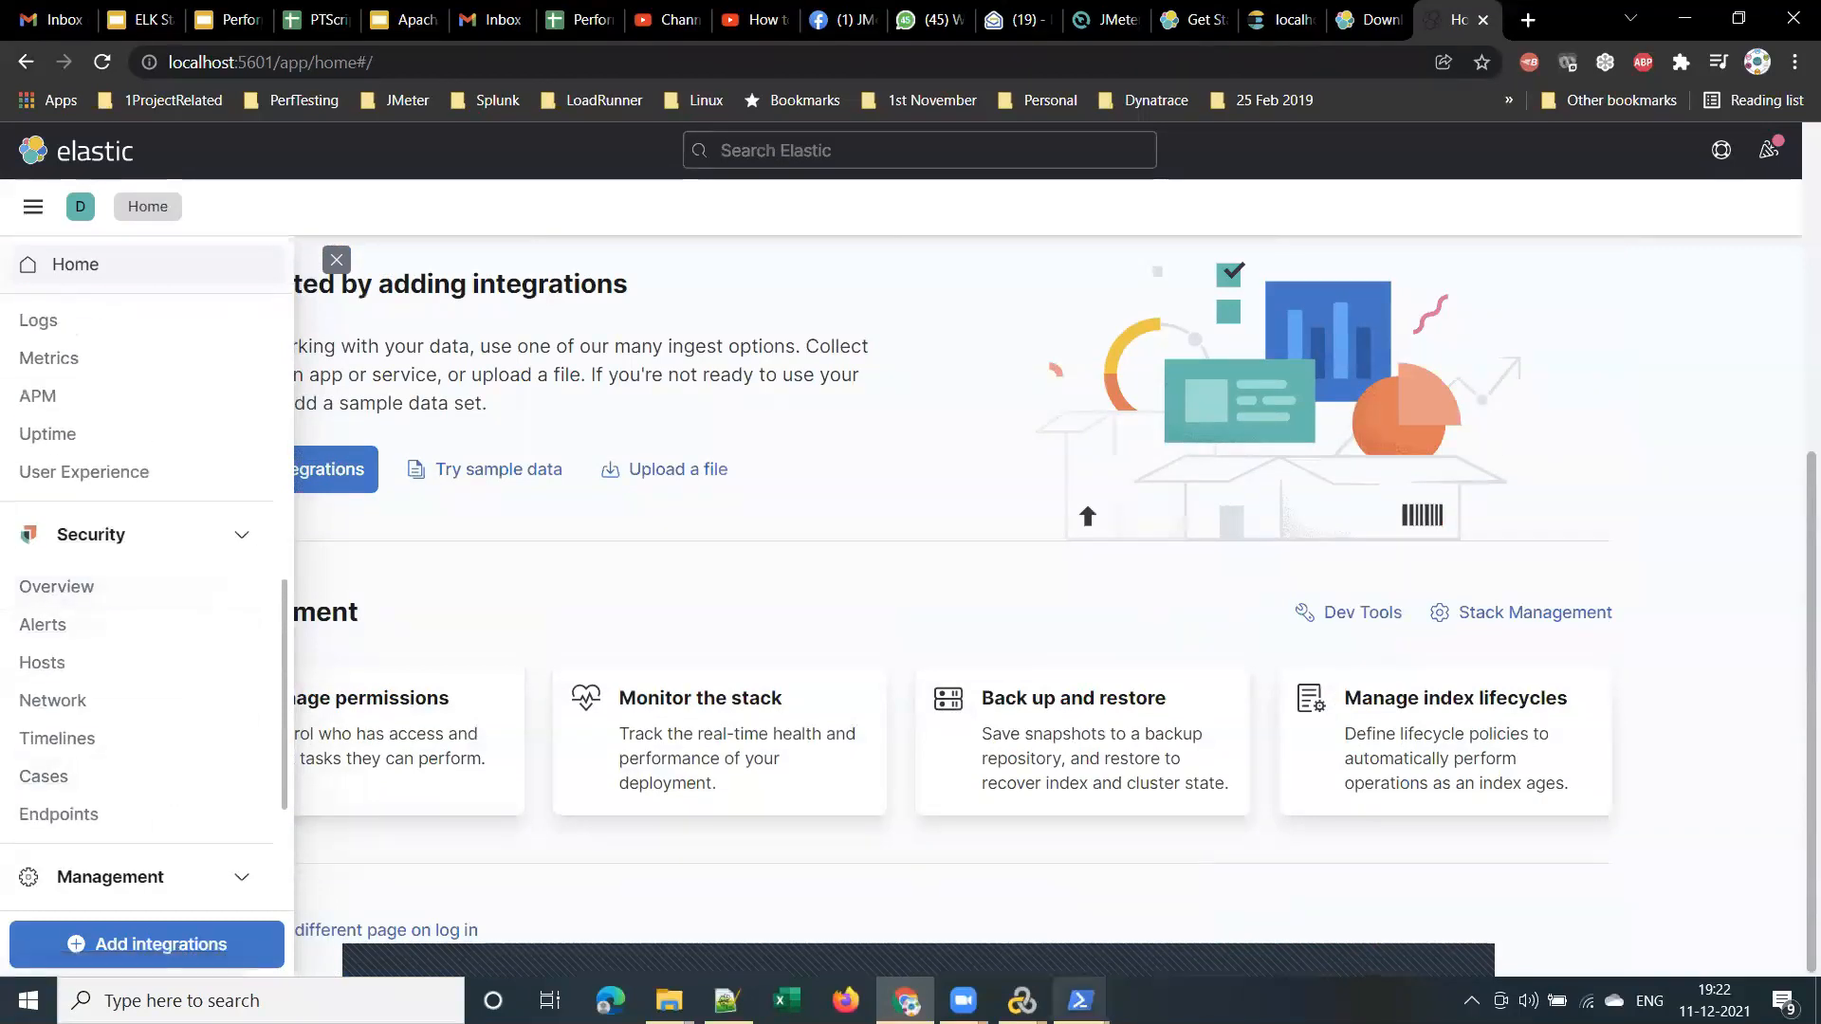
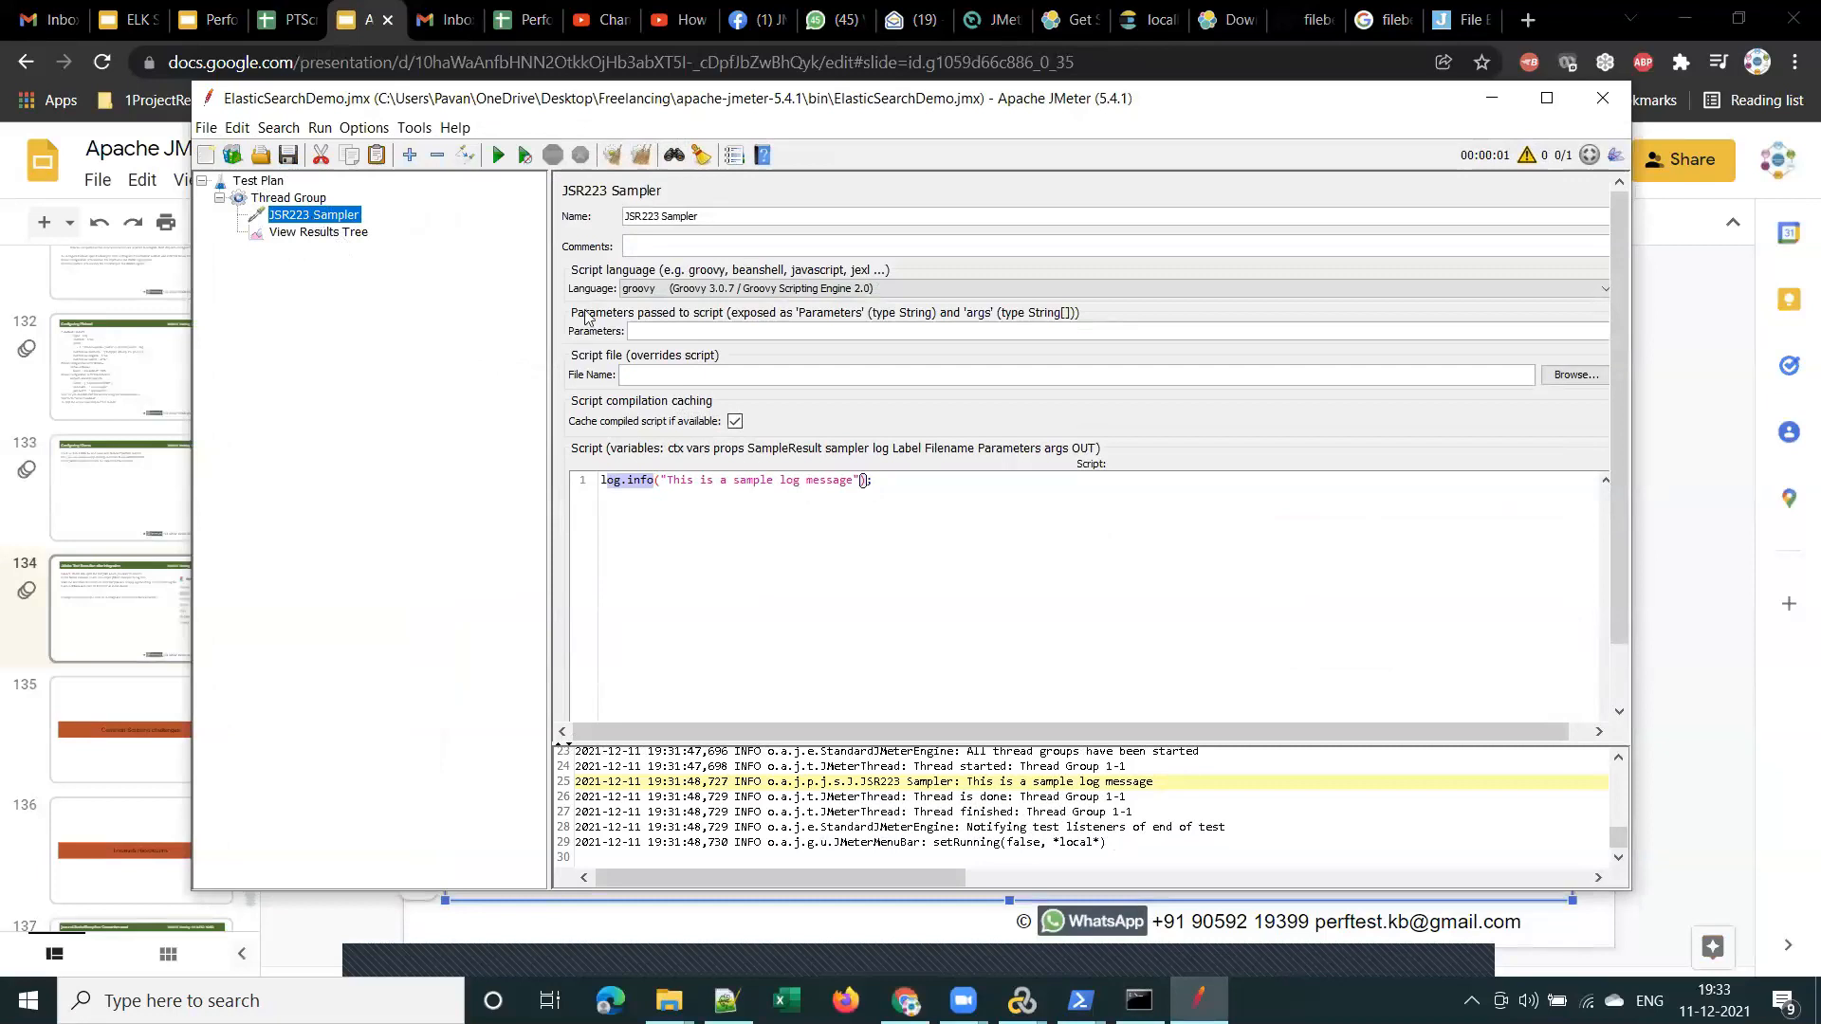
Examine the JSR223 Sampler's log.info script and the View Results Tree listener in the ElasticSearchDemo.jmx test plan
click(745, 480)
drag(894, 491, 599, 484)
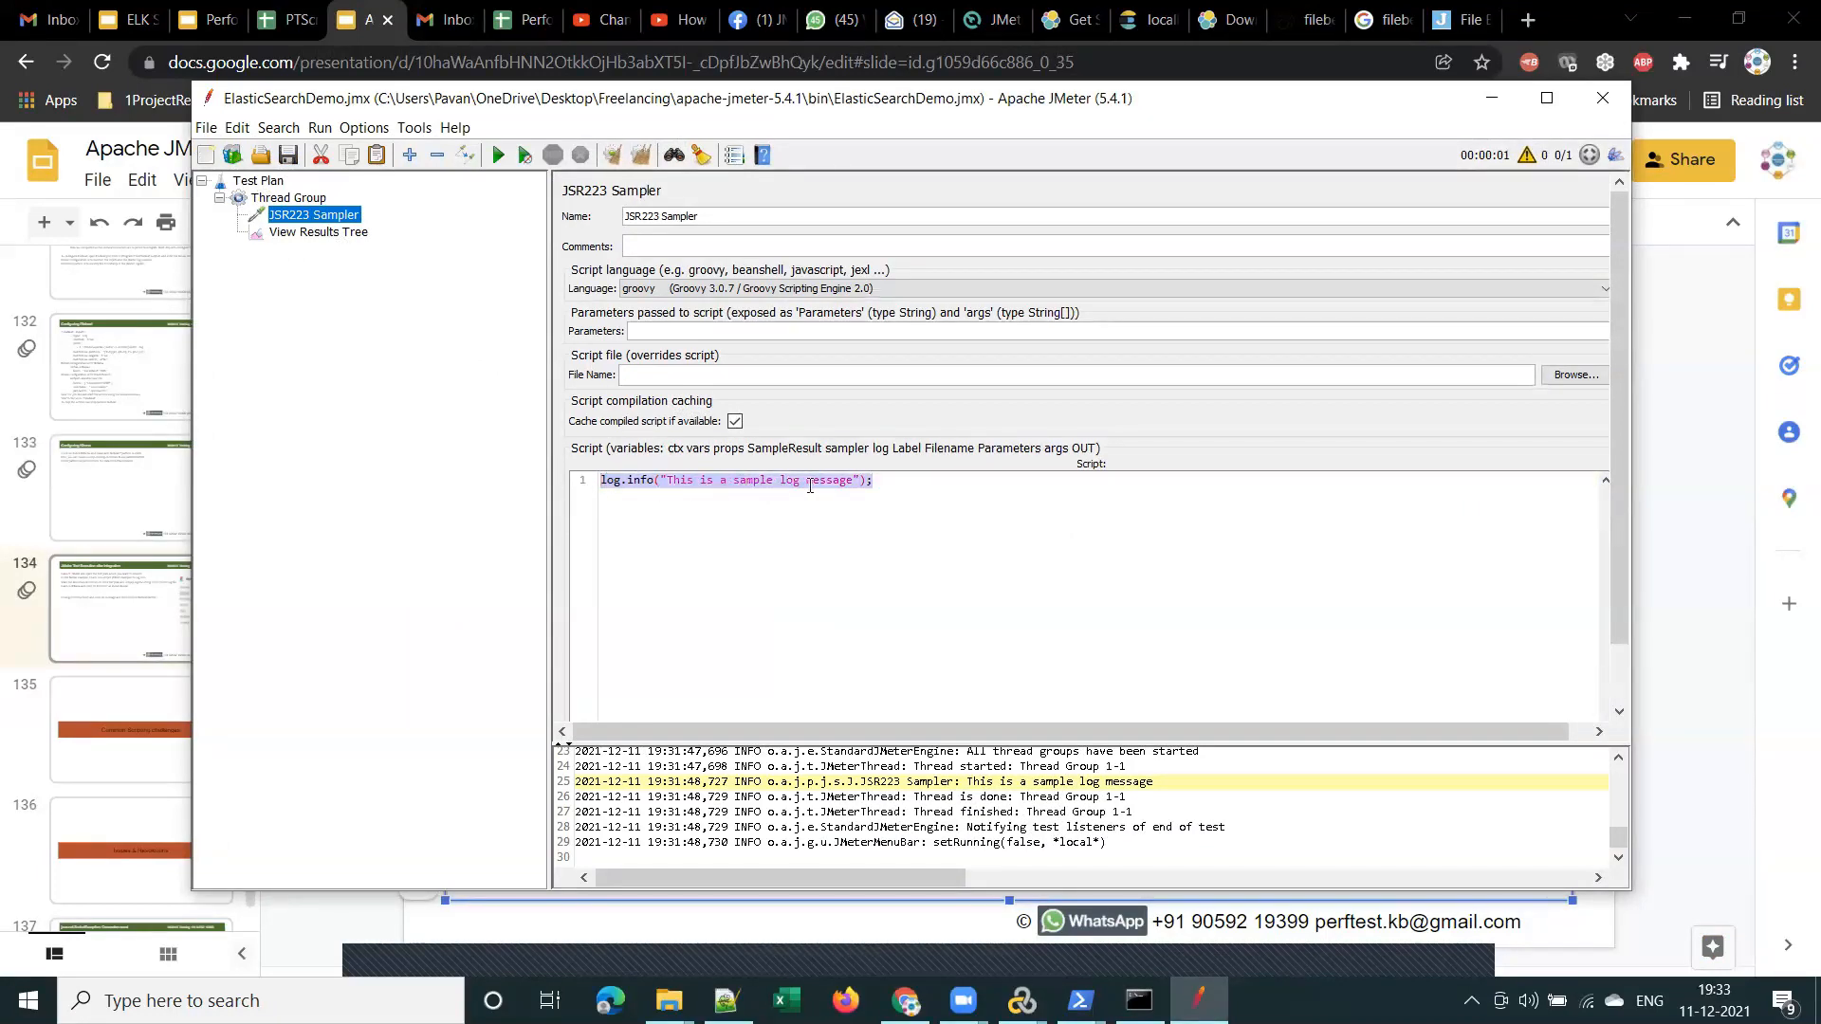
click(317, 233)
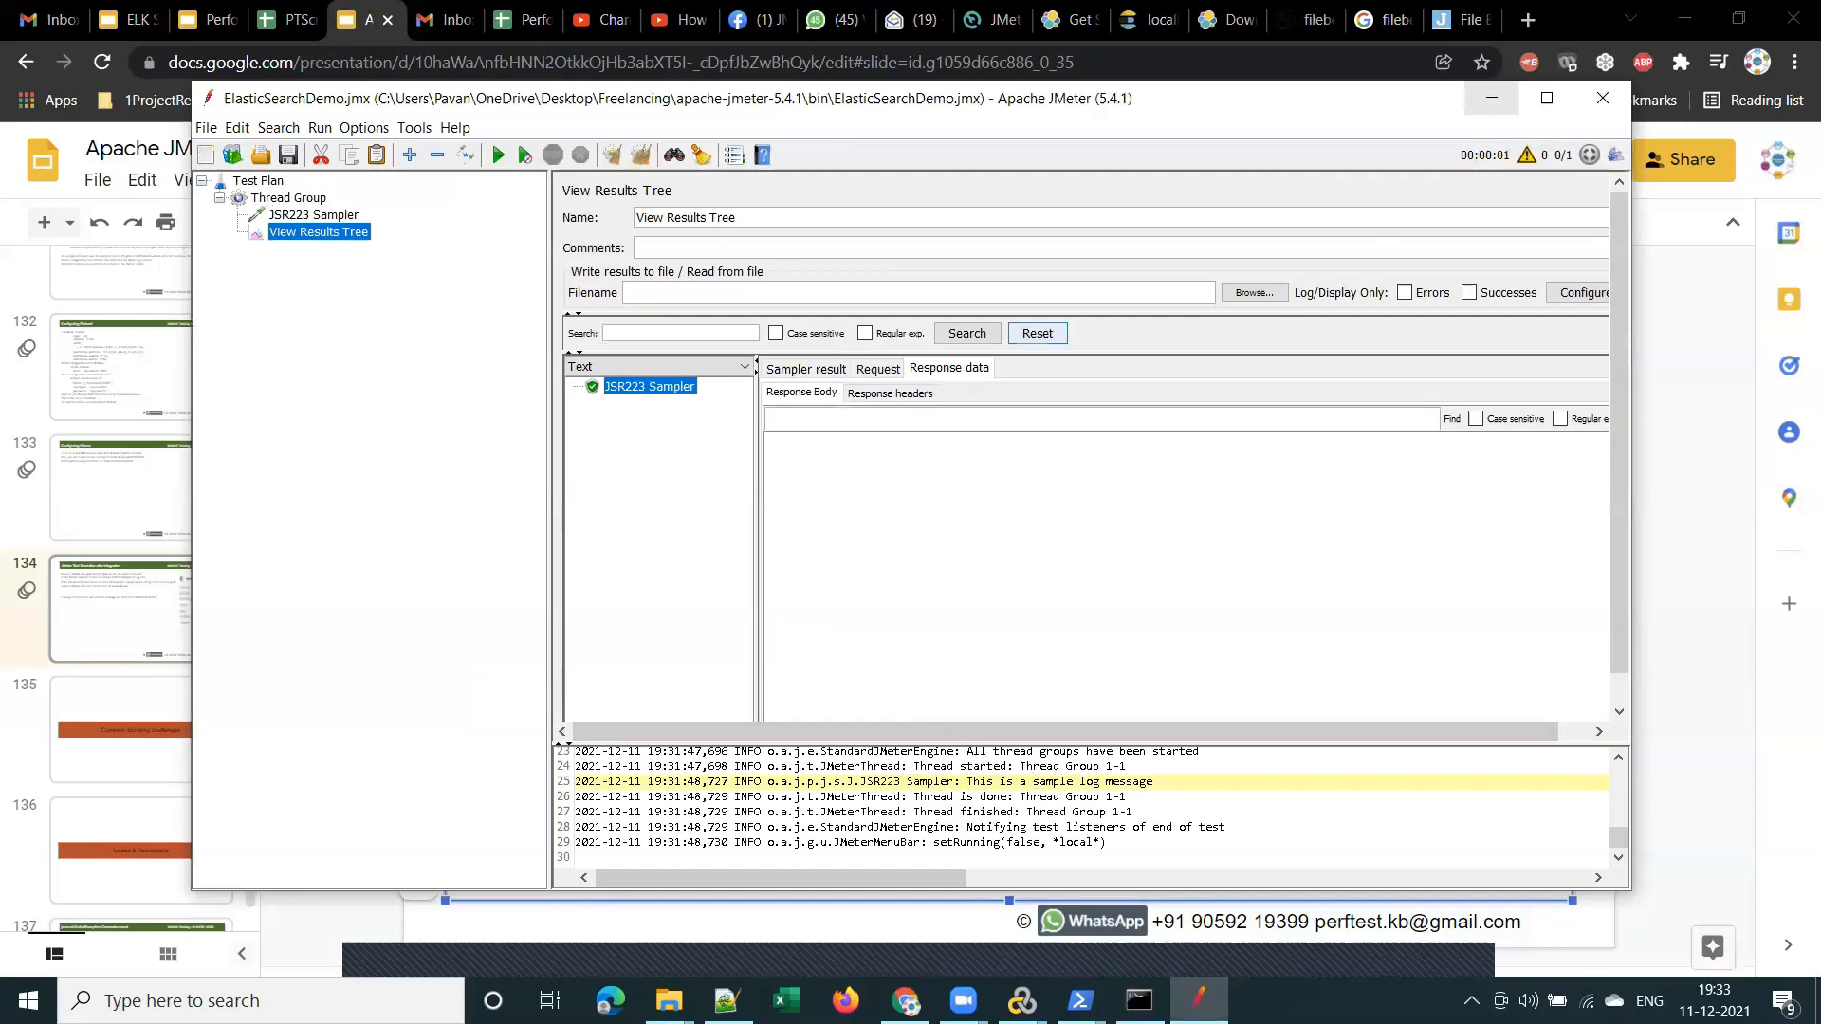
Switch to Chrome and read the JMeter Test Execution after integration slide's line about logging the string in jmeter.log
click(906, 1001)
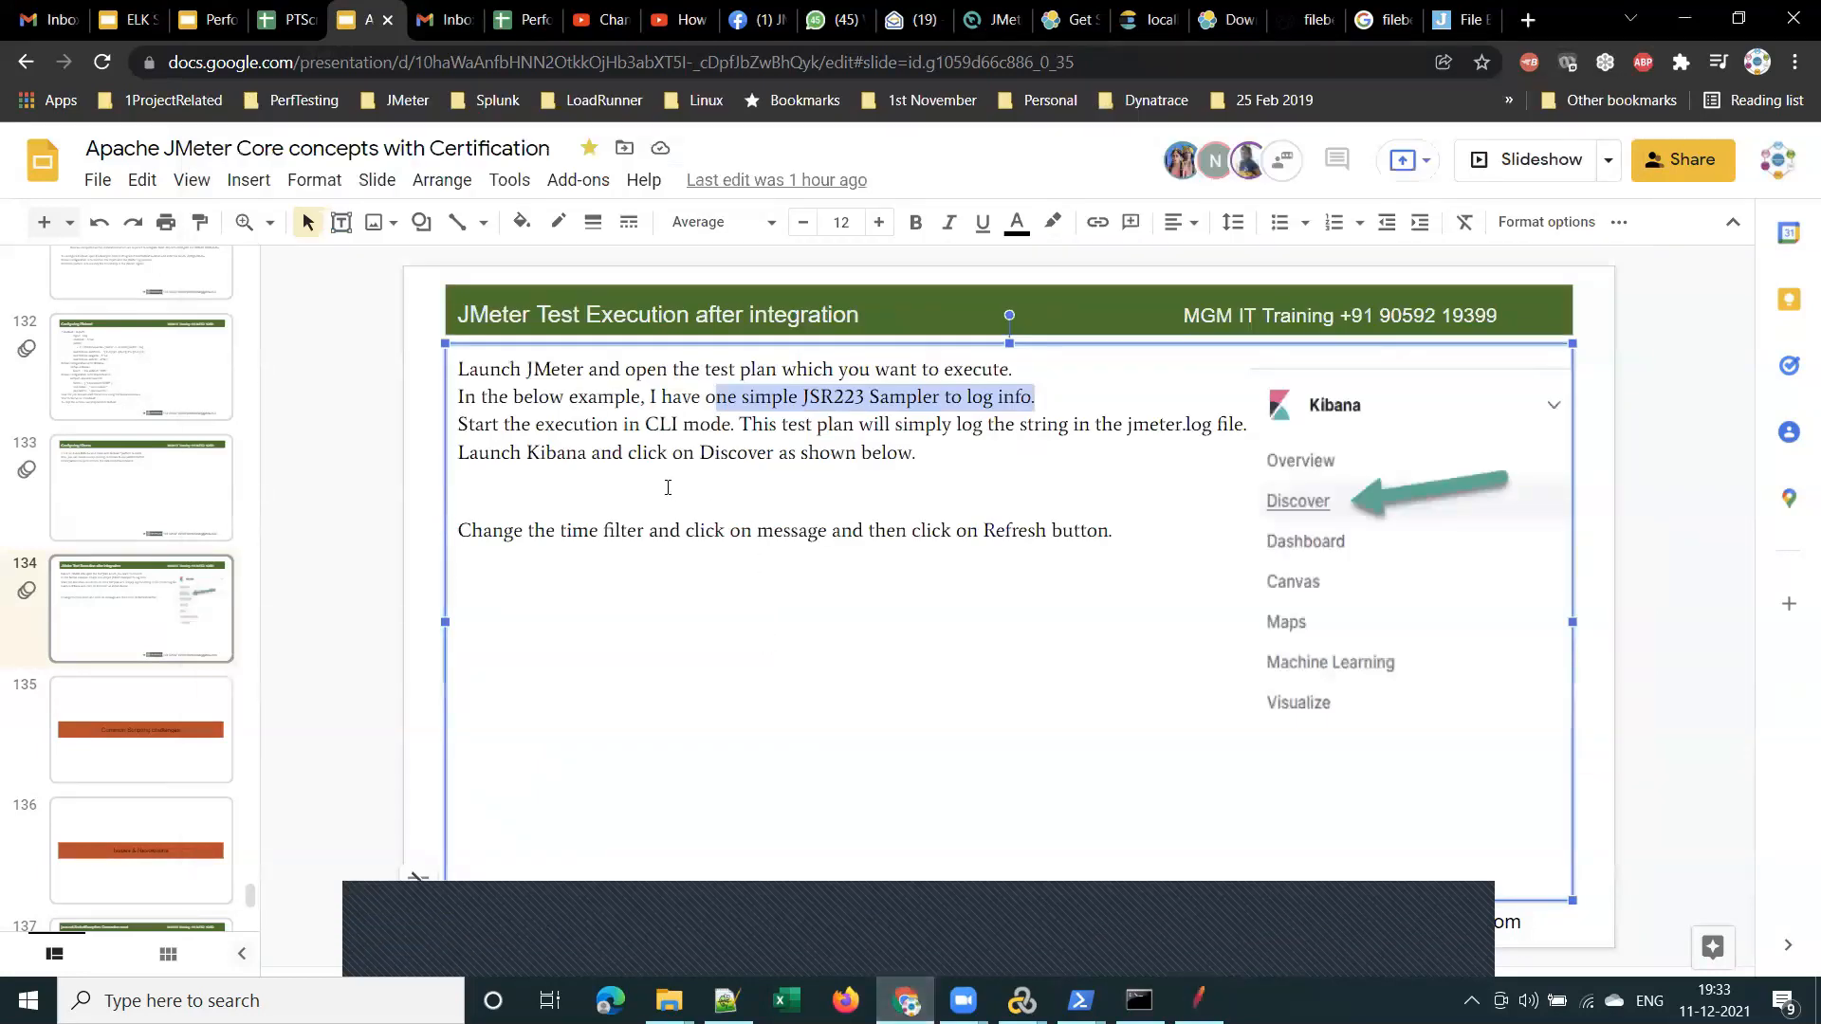
drag(818, 426, 1243, 428)
drag(752, 426, 1242, 427)
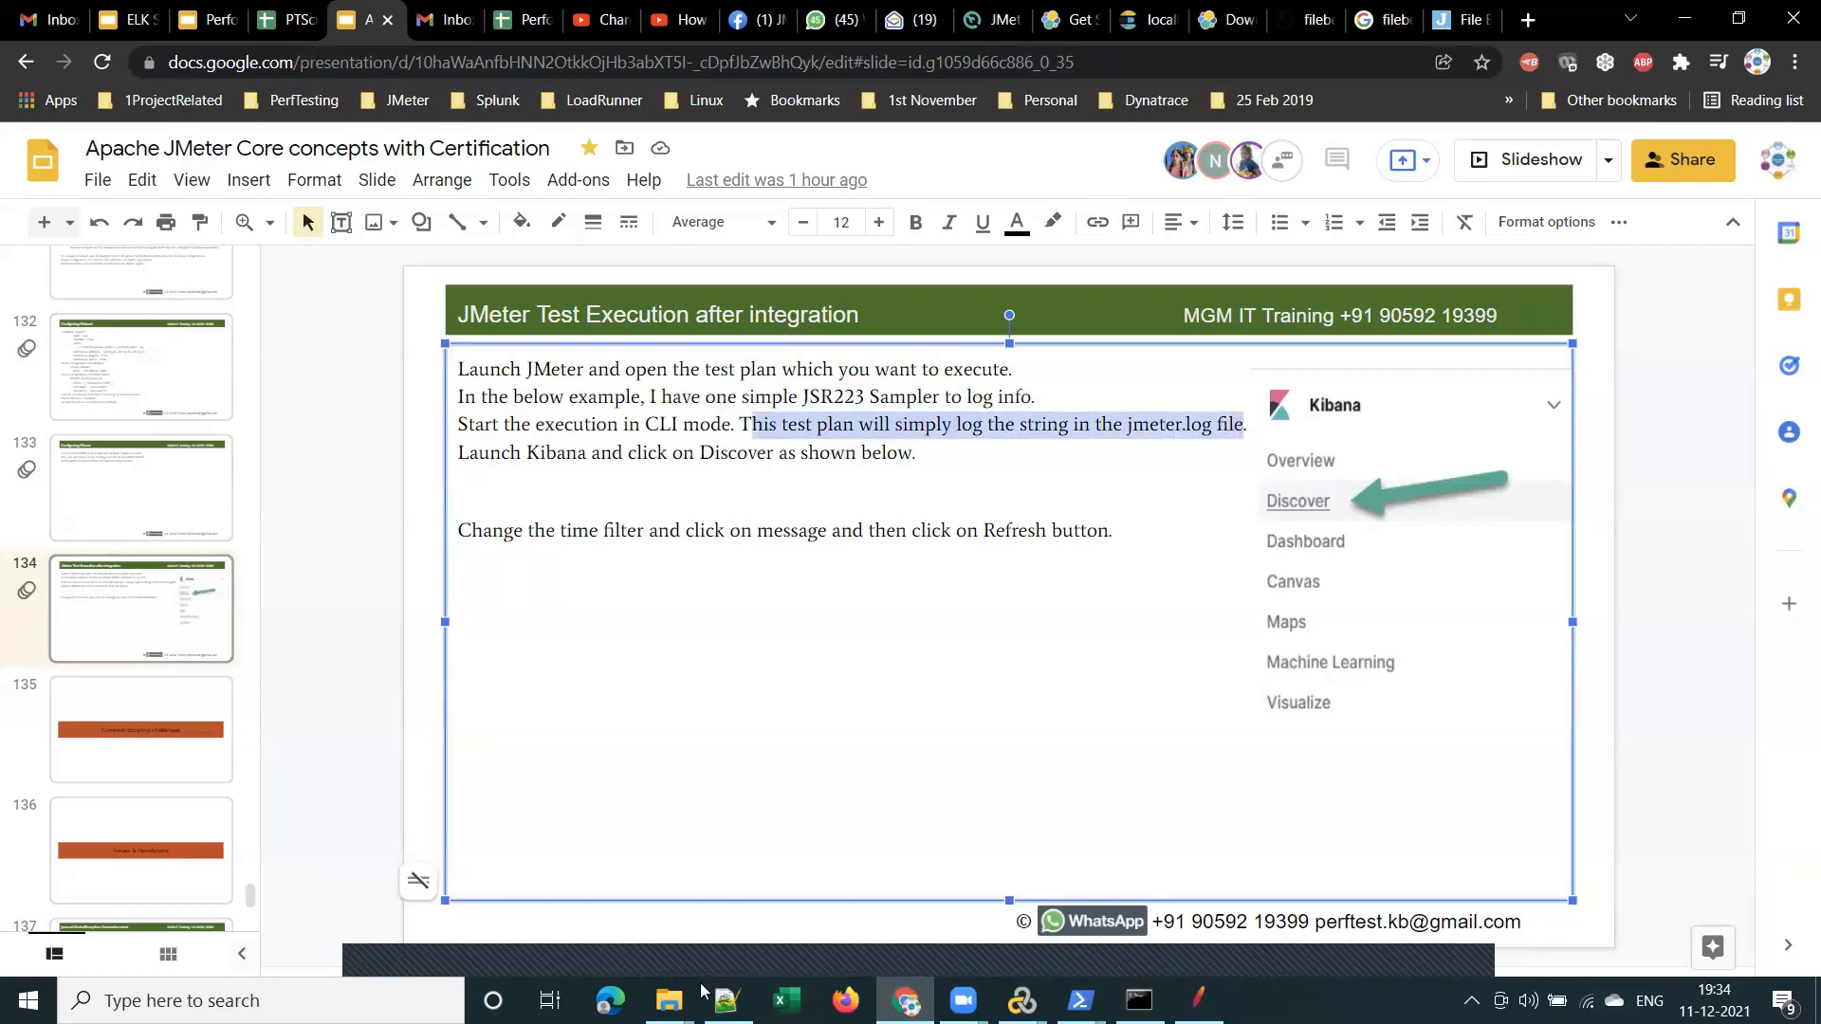
Open jmeter.log from the apache-jmeter-5.4.1 bin folder in Notepad++ and locate the "This is a sample log message" entry
click(669, 1000)
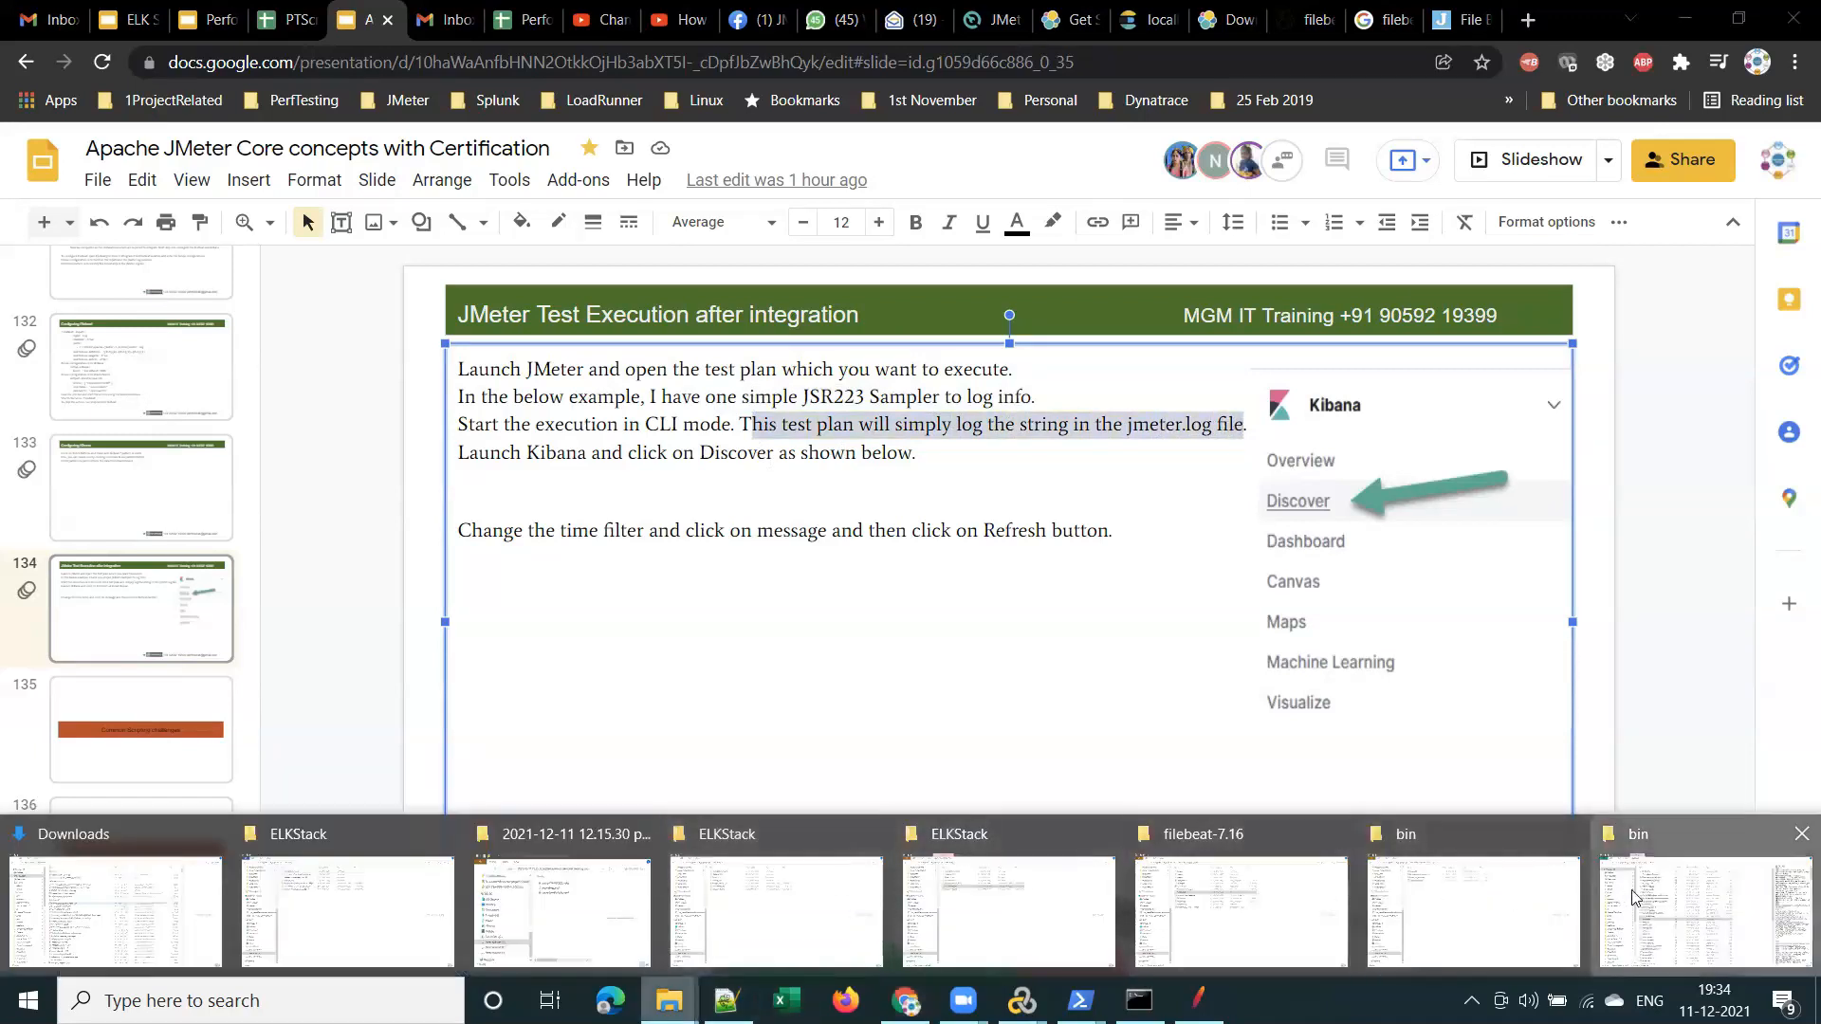
click(1560, 906)
click(438, 164)
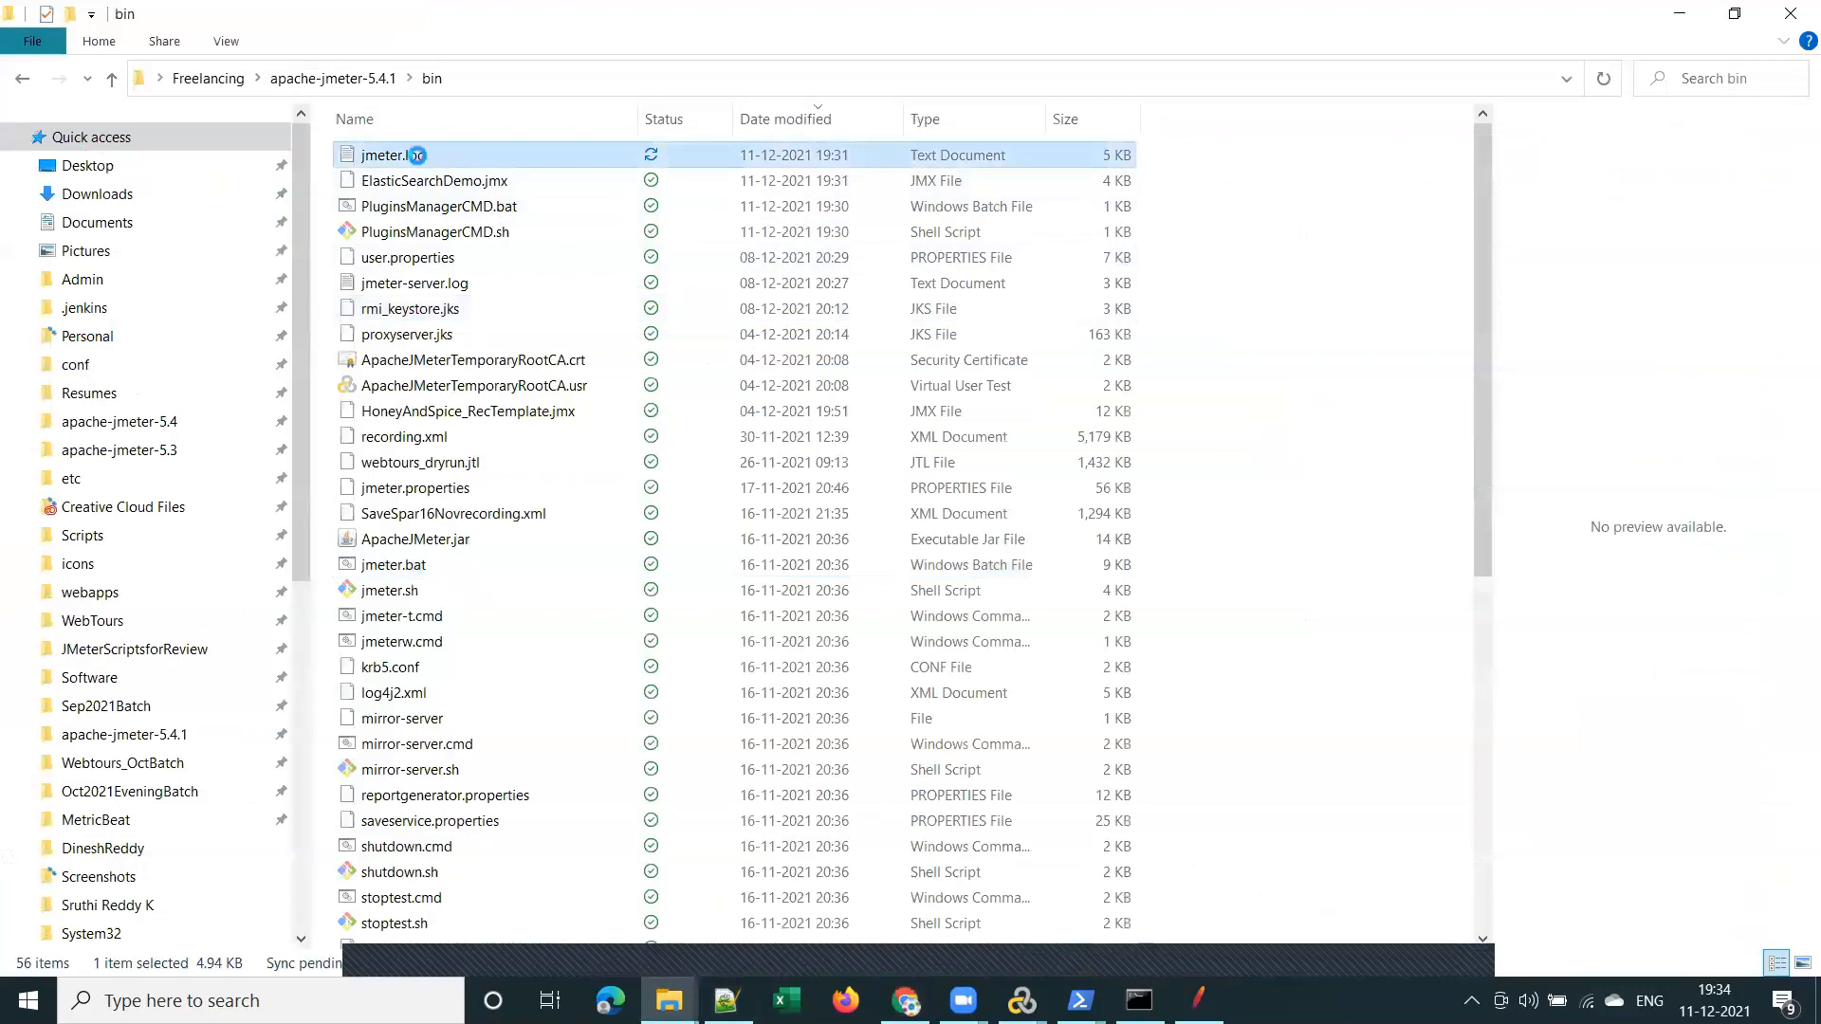
right_click(421, 163)
click(577, 556)
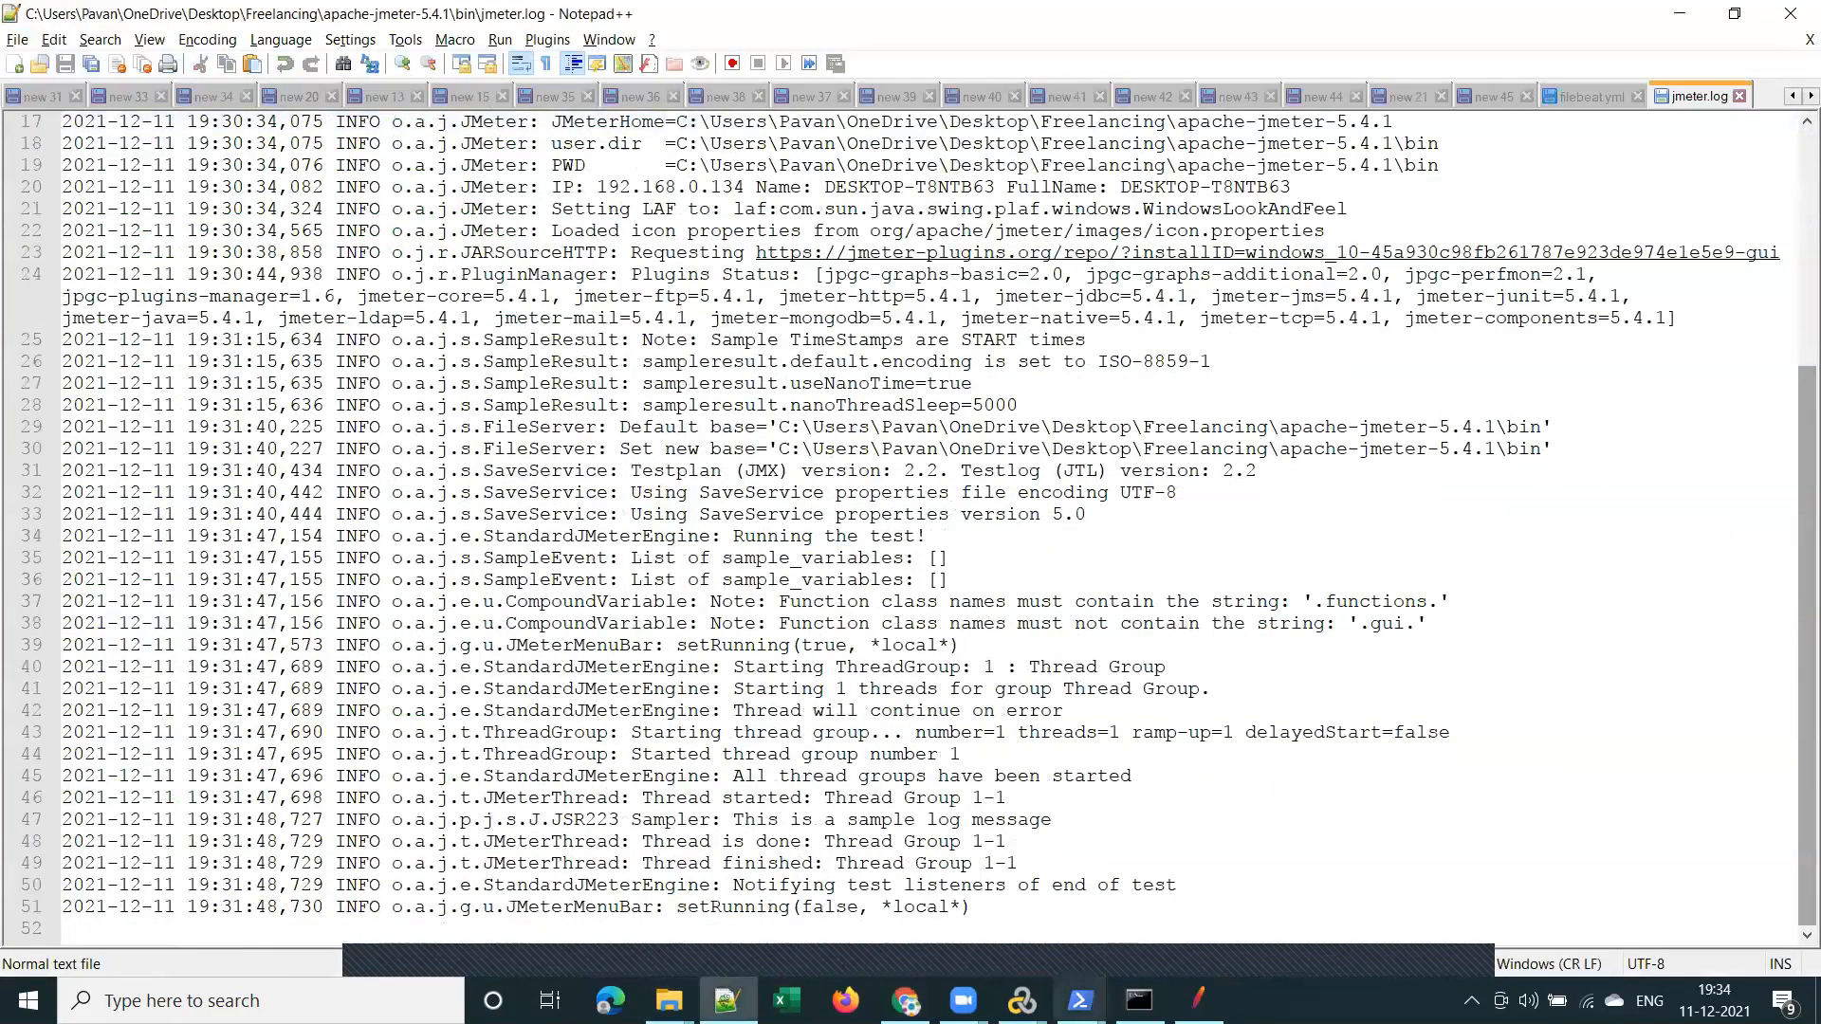
drag(733, 819, 1051, 819)
click(1675, 29)
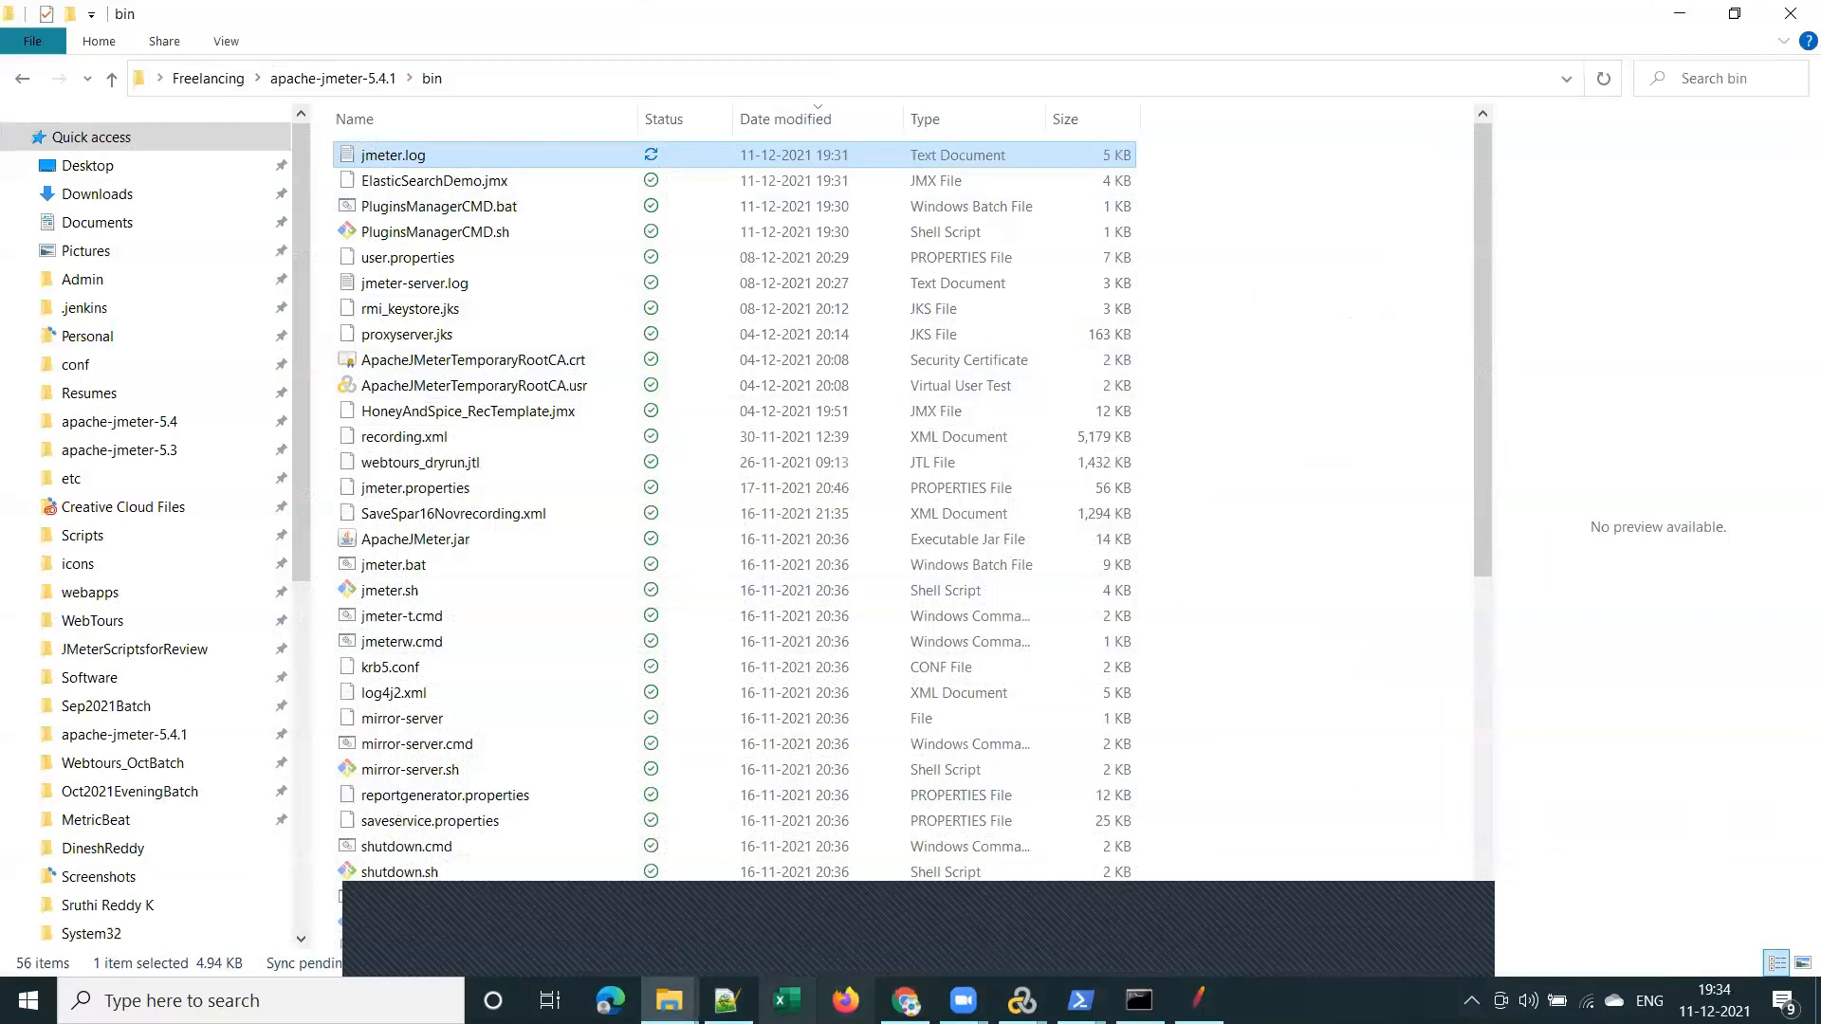
Bring up filebeat.yml in Notepad++ and check the jmeter.log file name in the log input's path
key(alt+Tab)
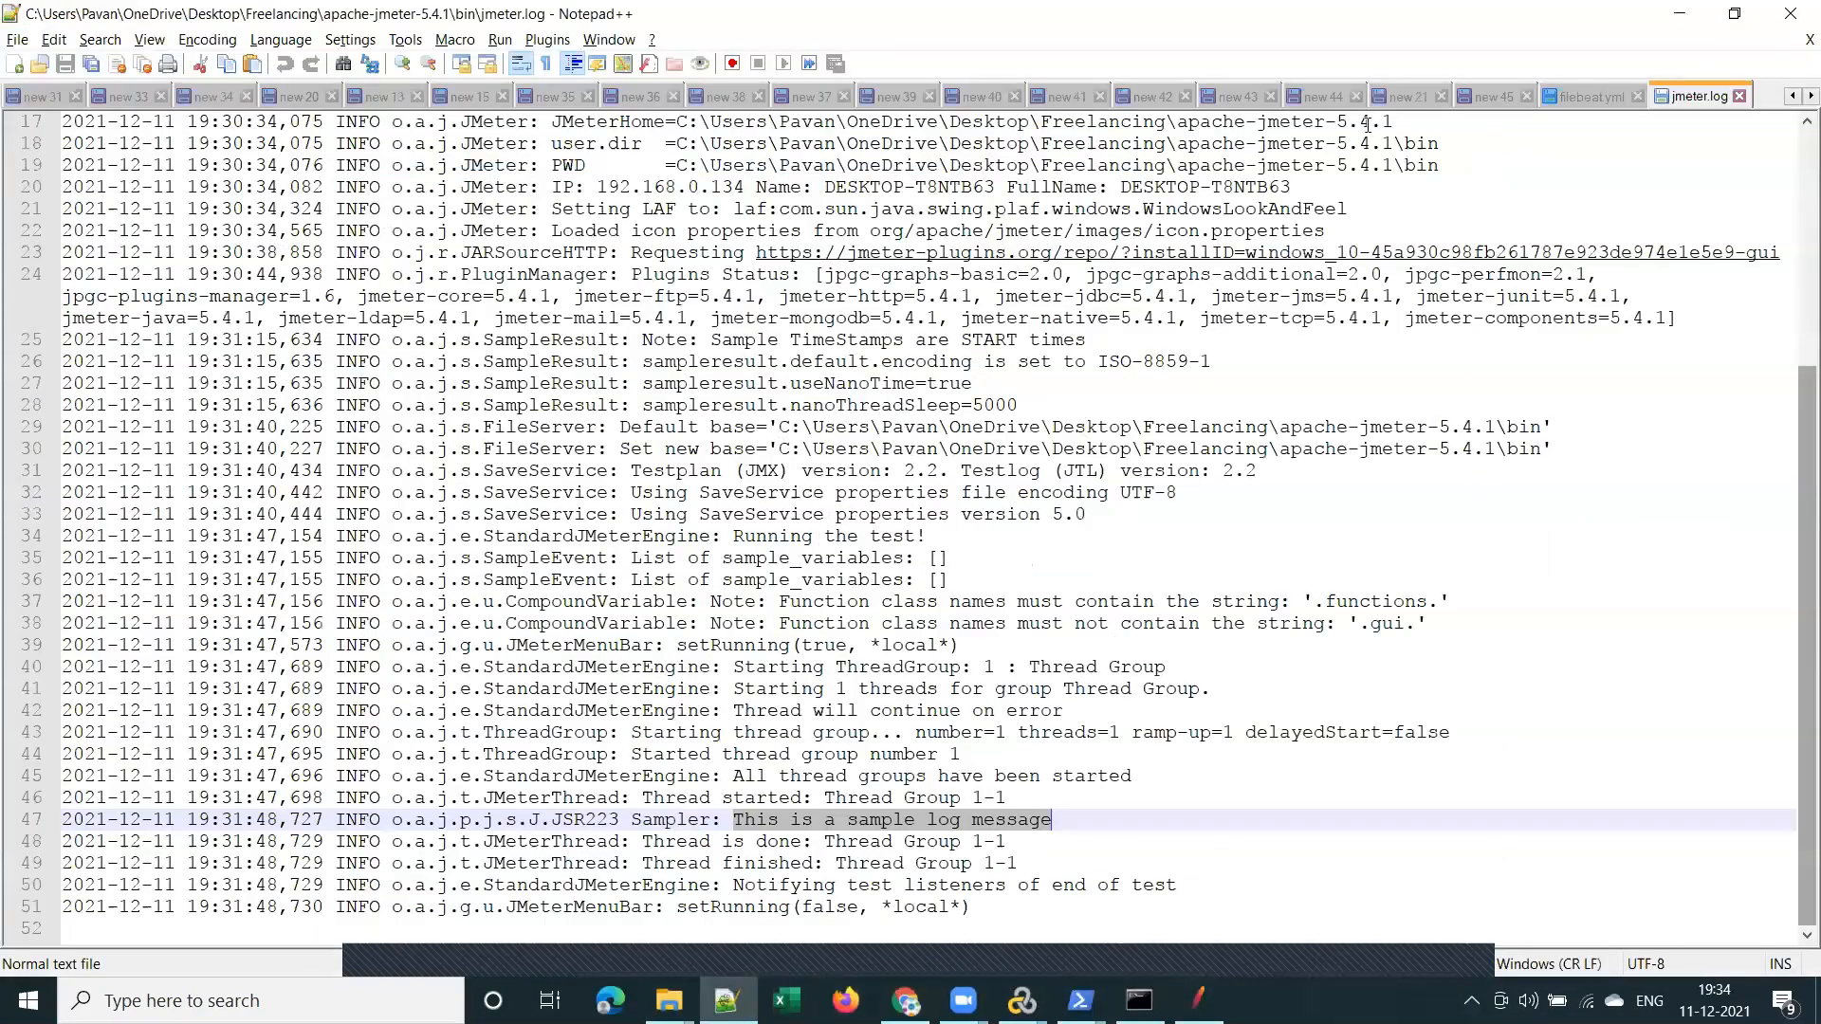
click(1585, 96)
drag(1033, 471, 923, 479)
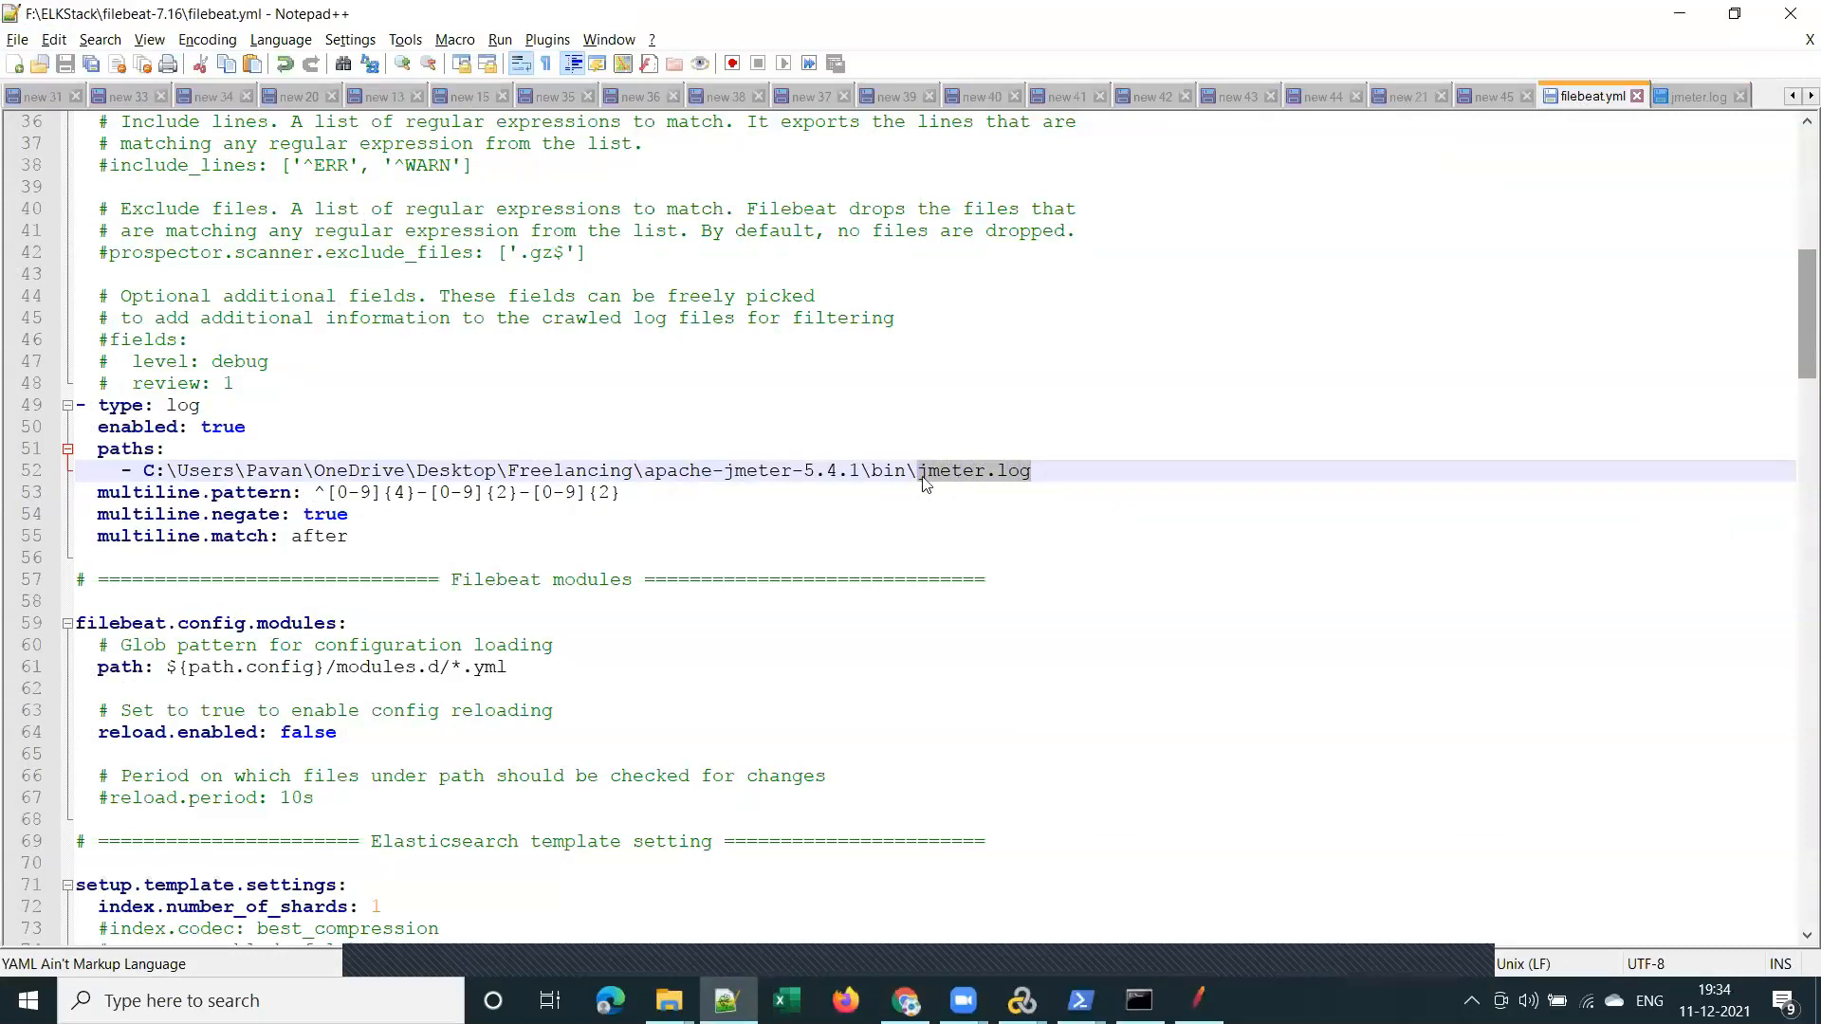
click(922, 482)
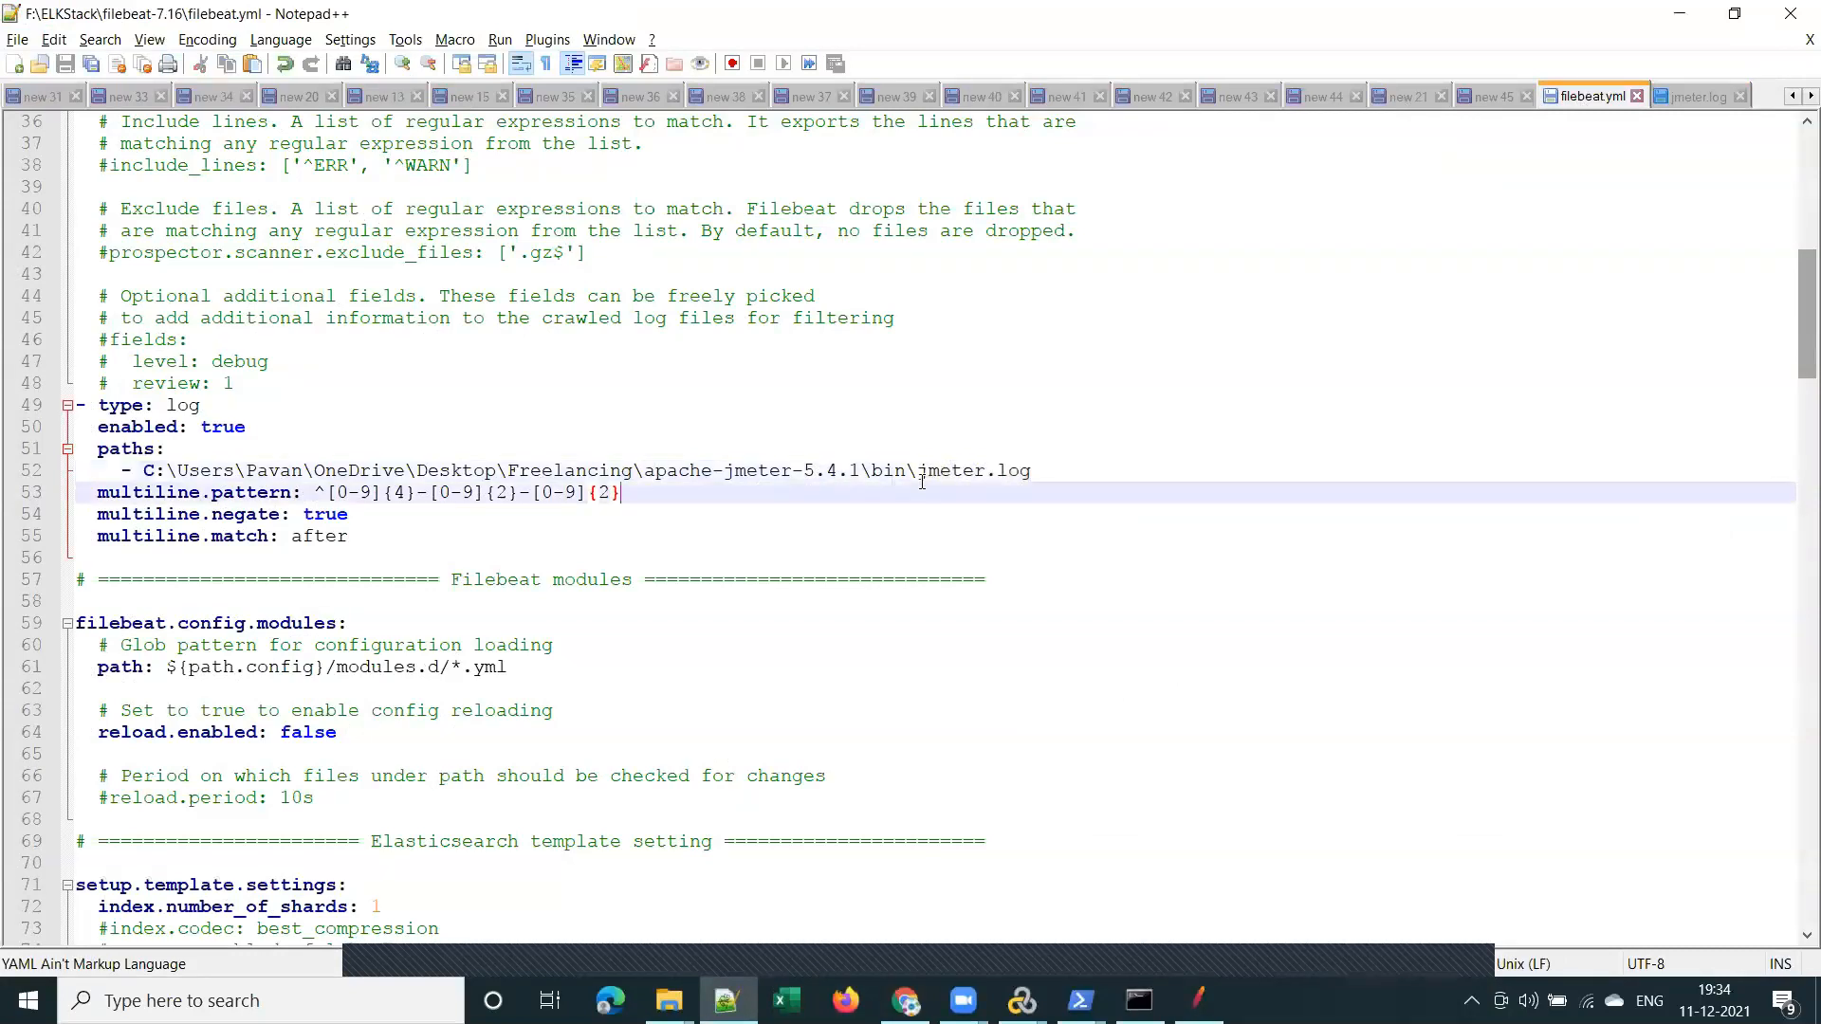
drag(920, 471, 1031, 471)
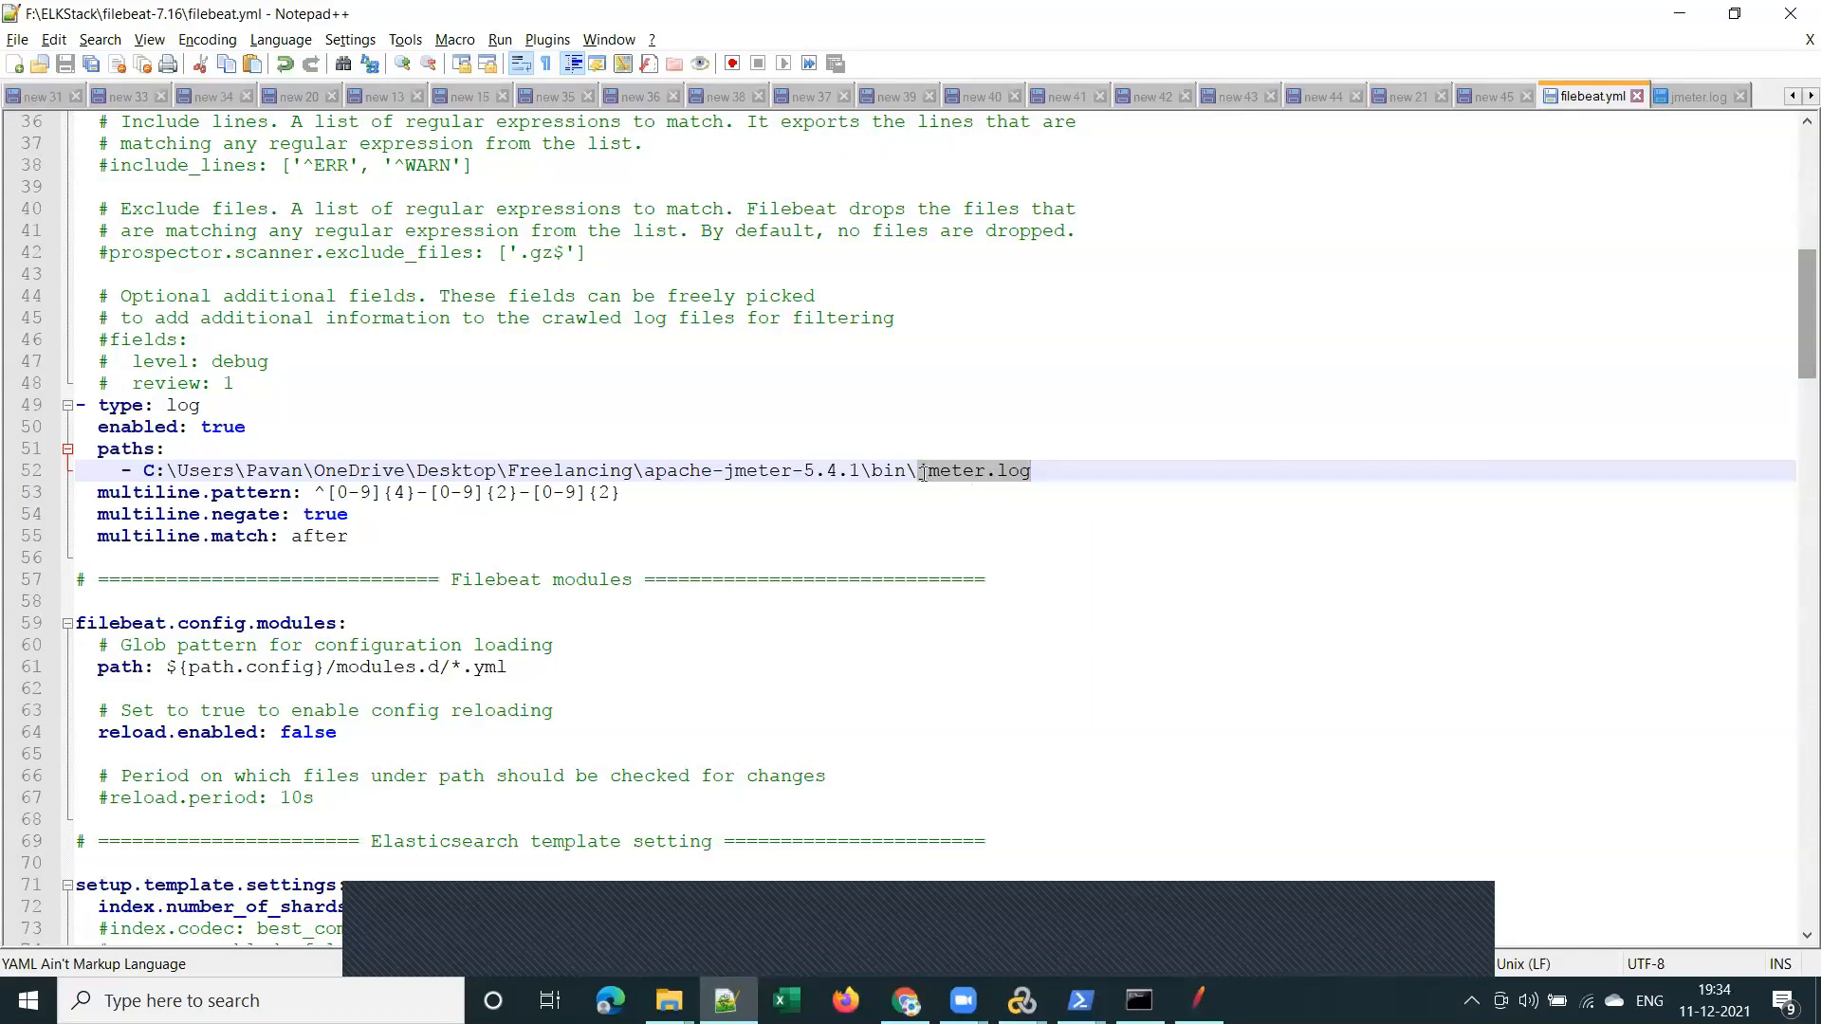
drag(1031, 472, 917, 472)
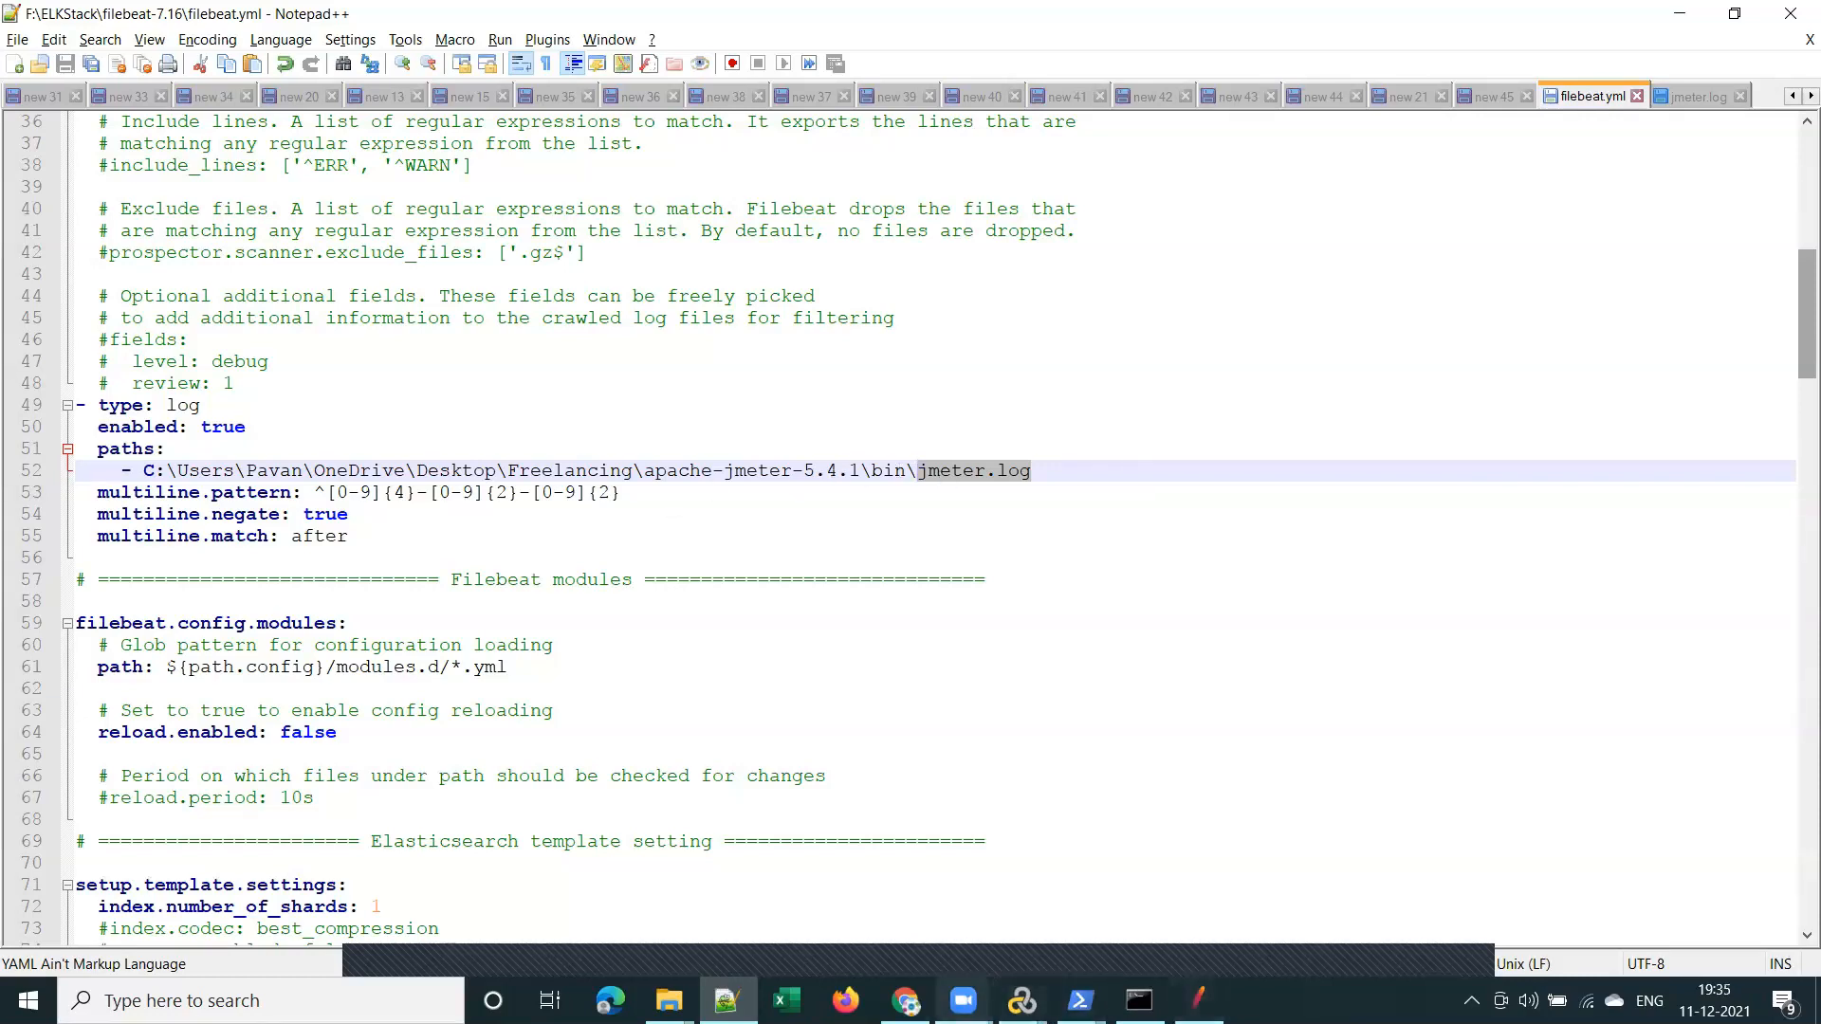
Switch back to Chrome and read the slide's instruction on launching Kibana and opening Discover
mouse_move(906, 1001)
click(903, 936)
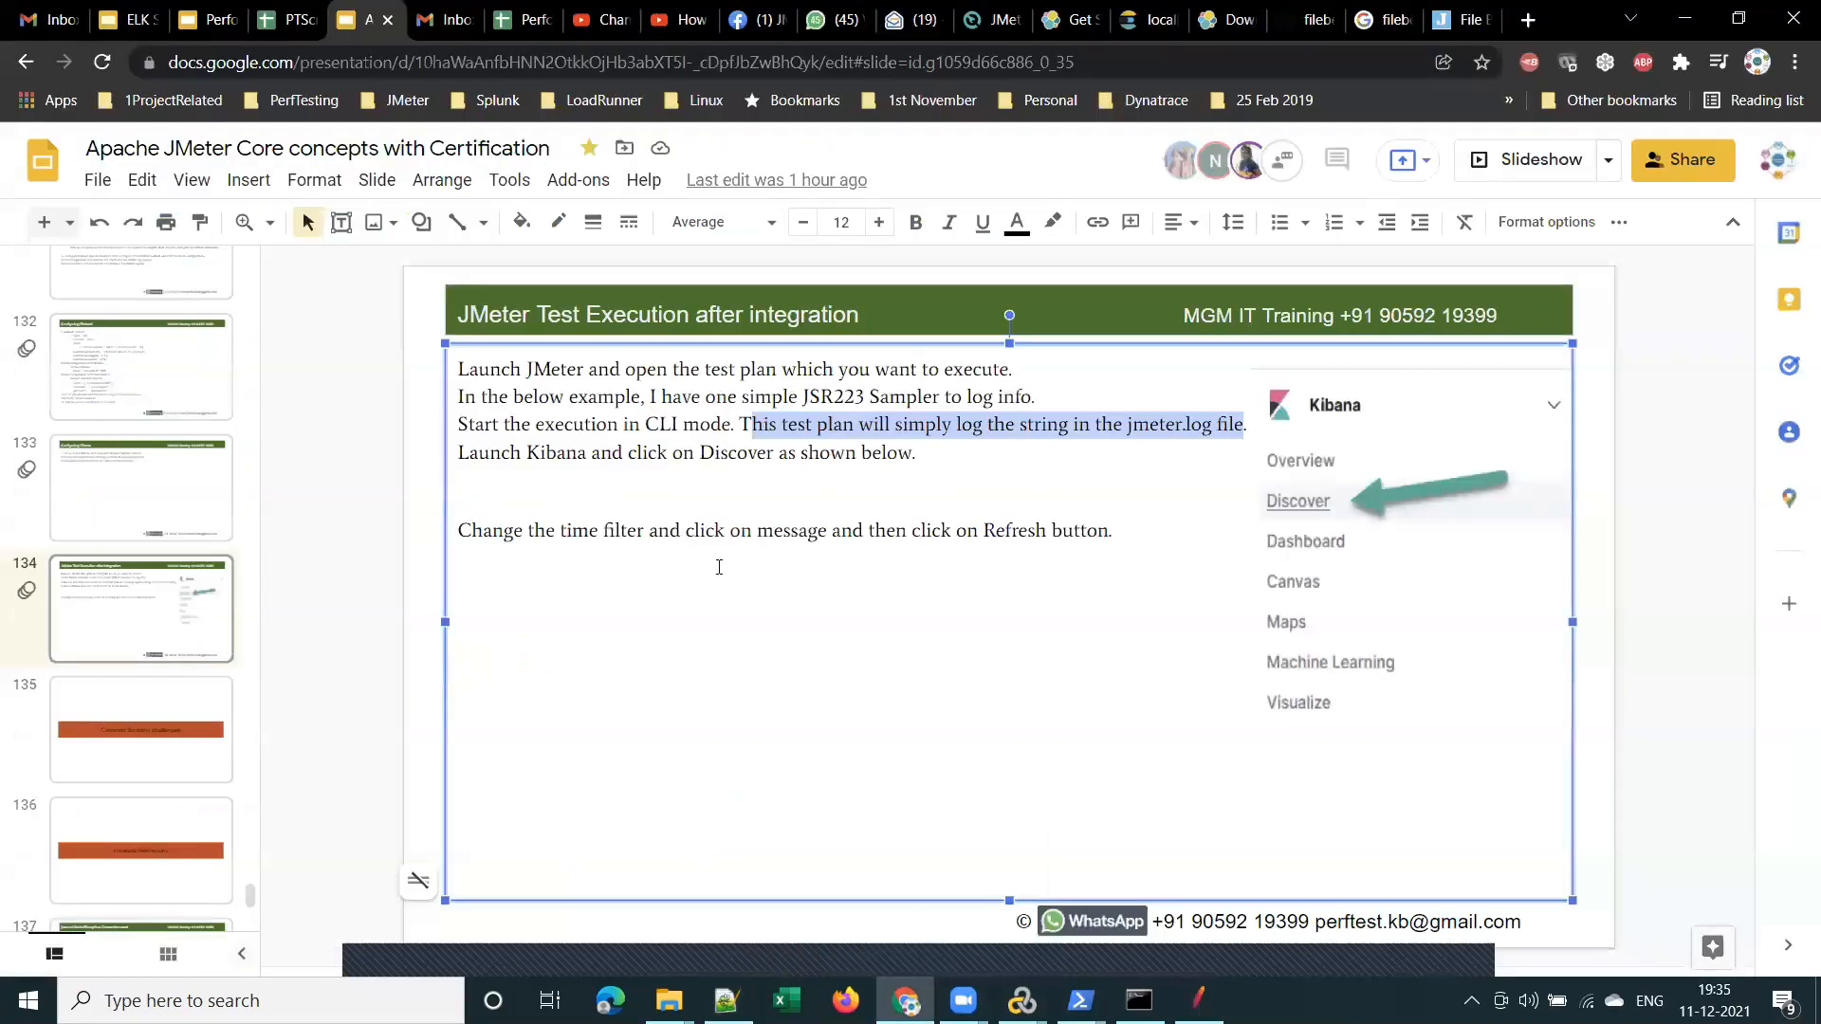
drag(526, 453, 913, 444)
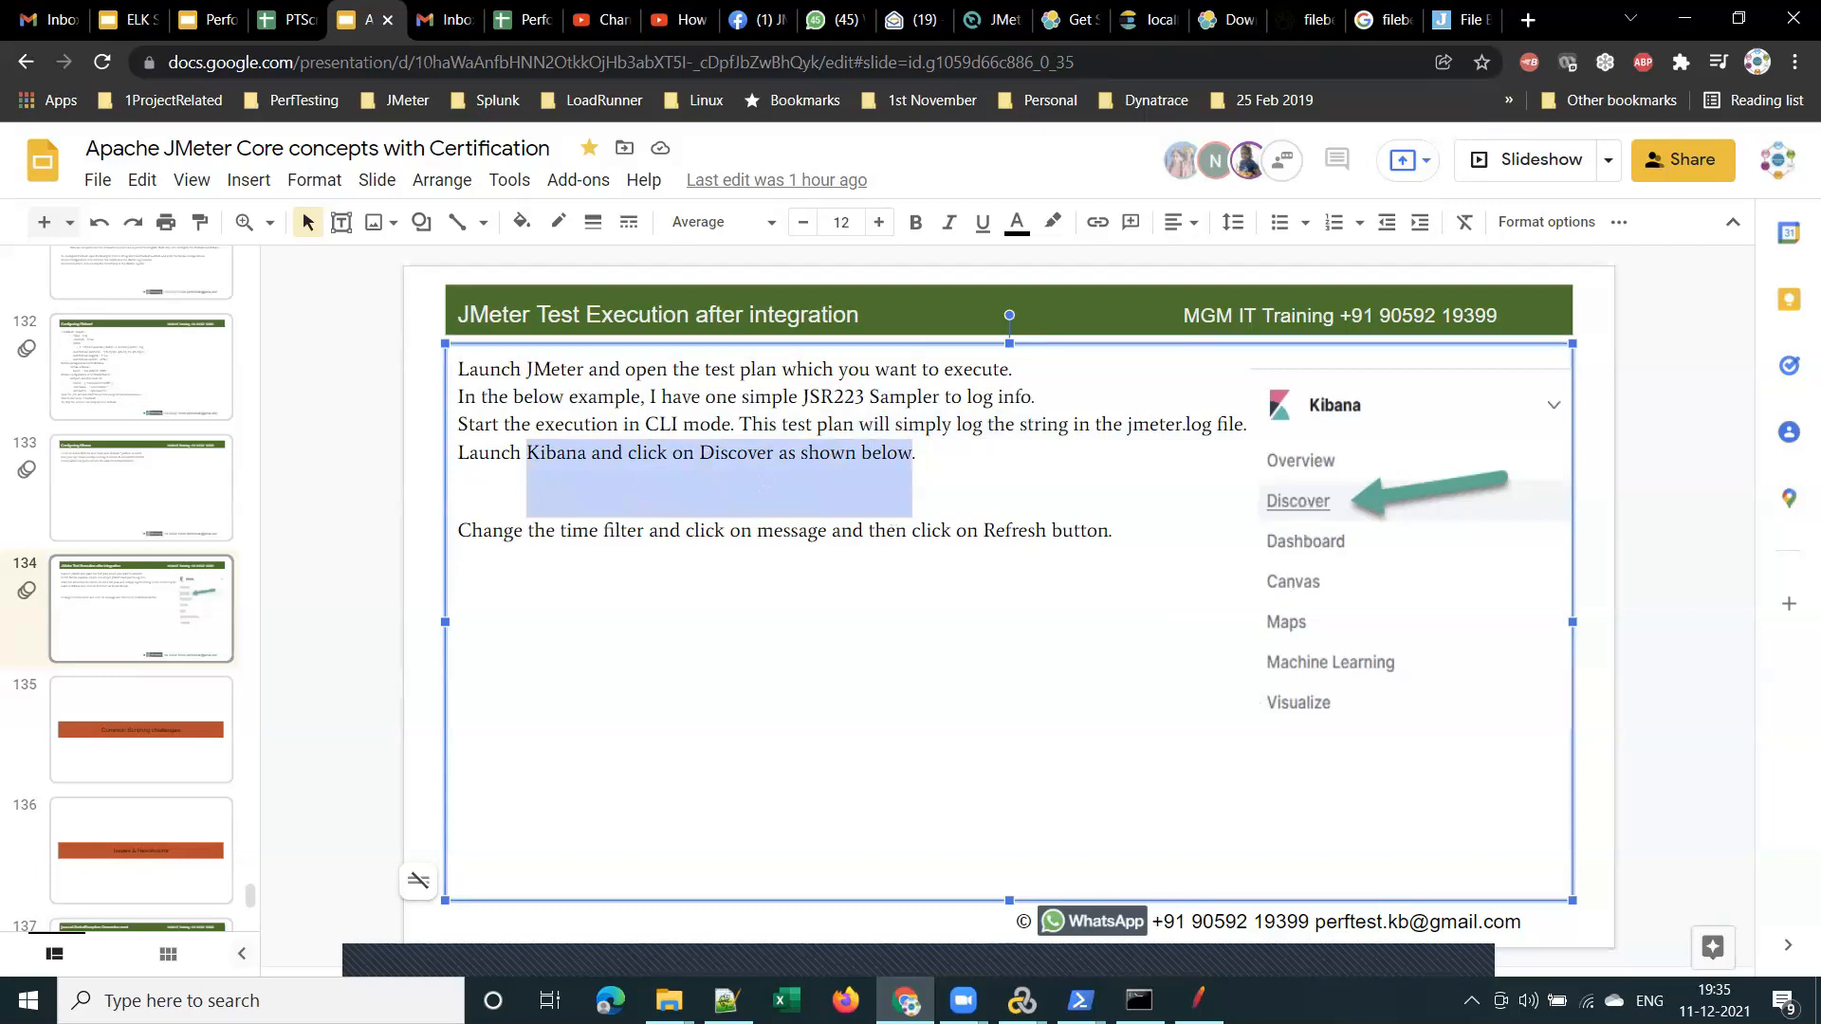
Close the Download Filebeat page and open Discover in Kibana
click(1235, 26)
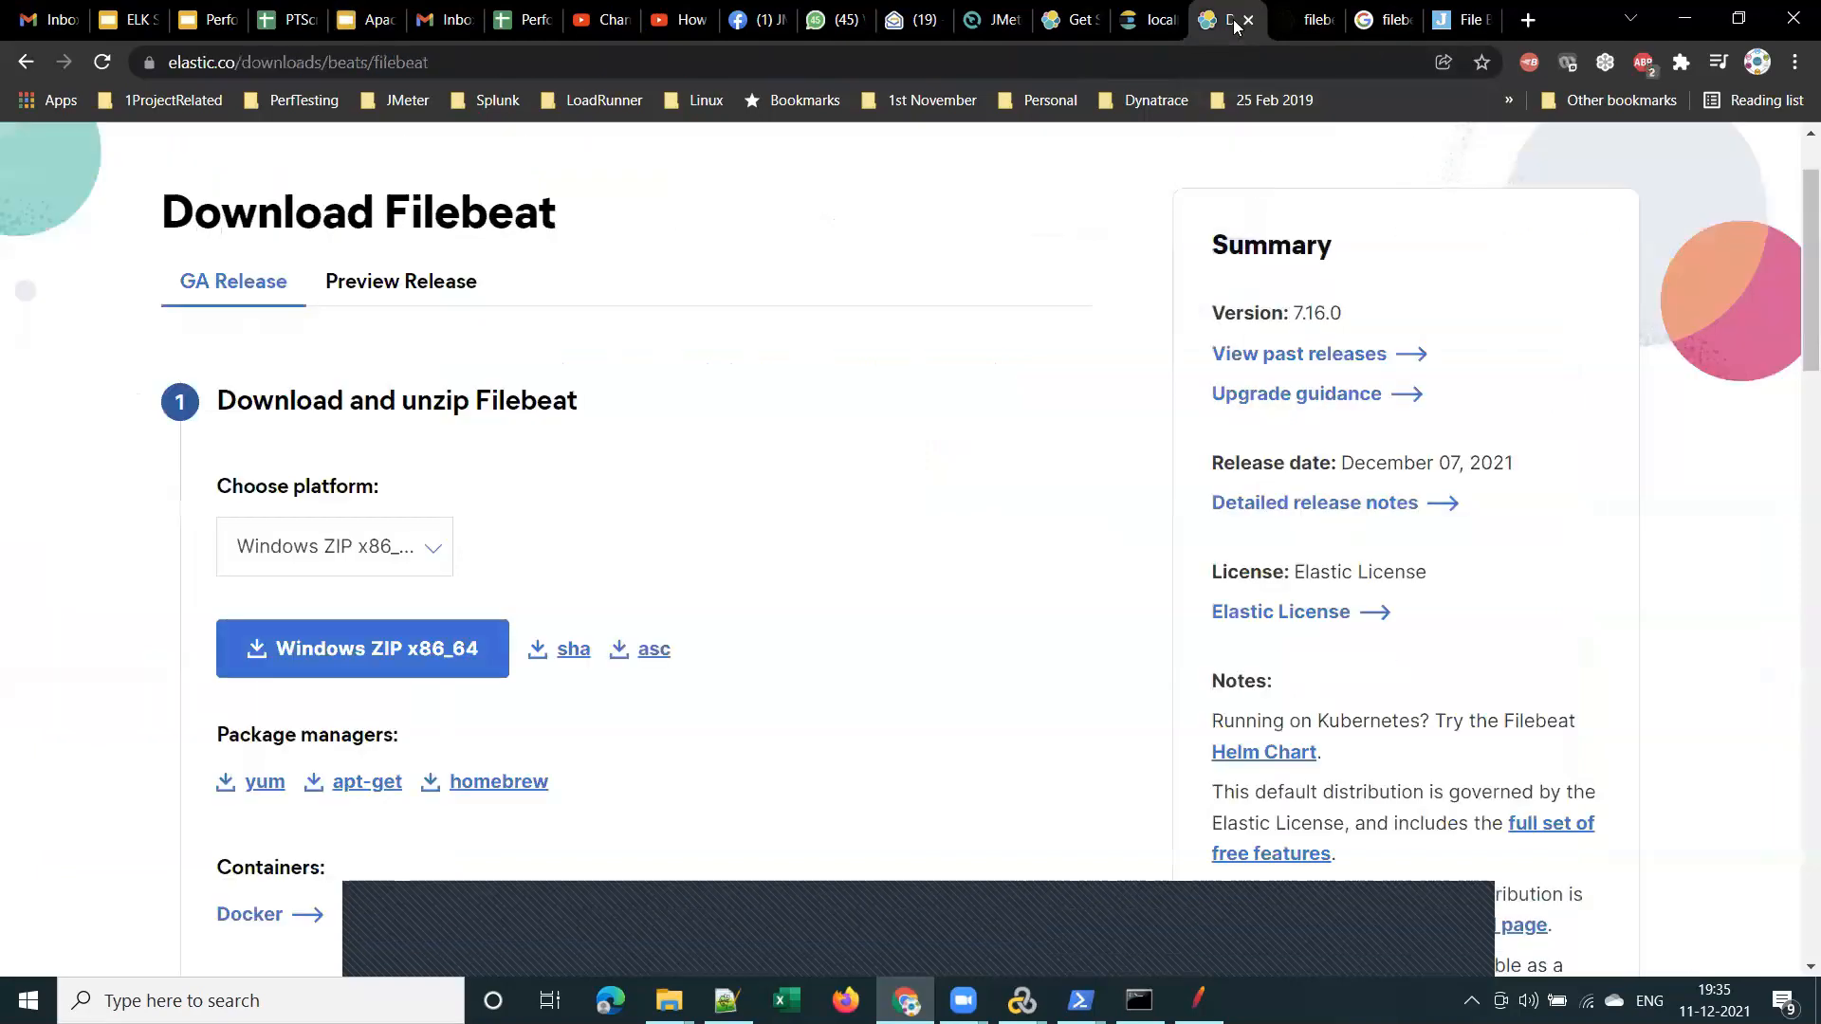
click(1248, 20)
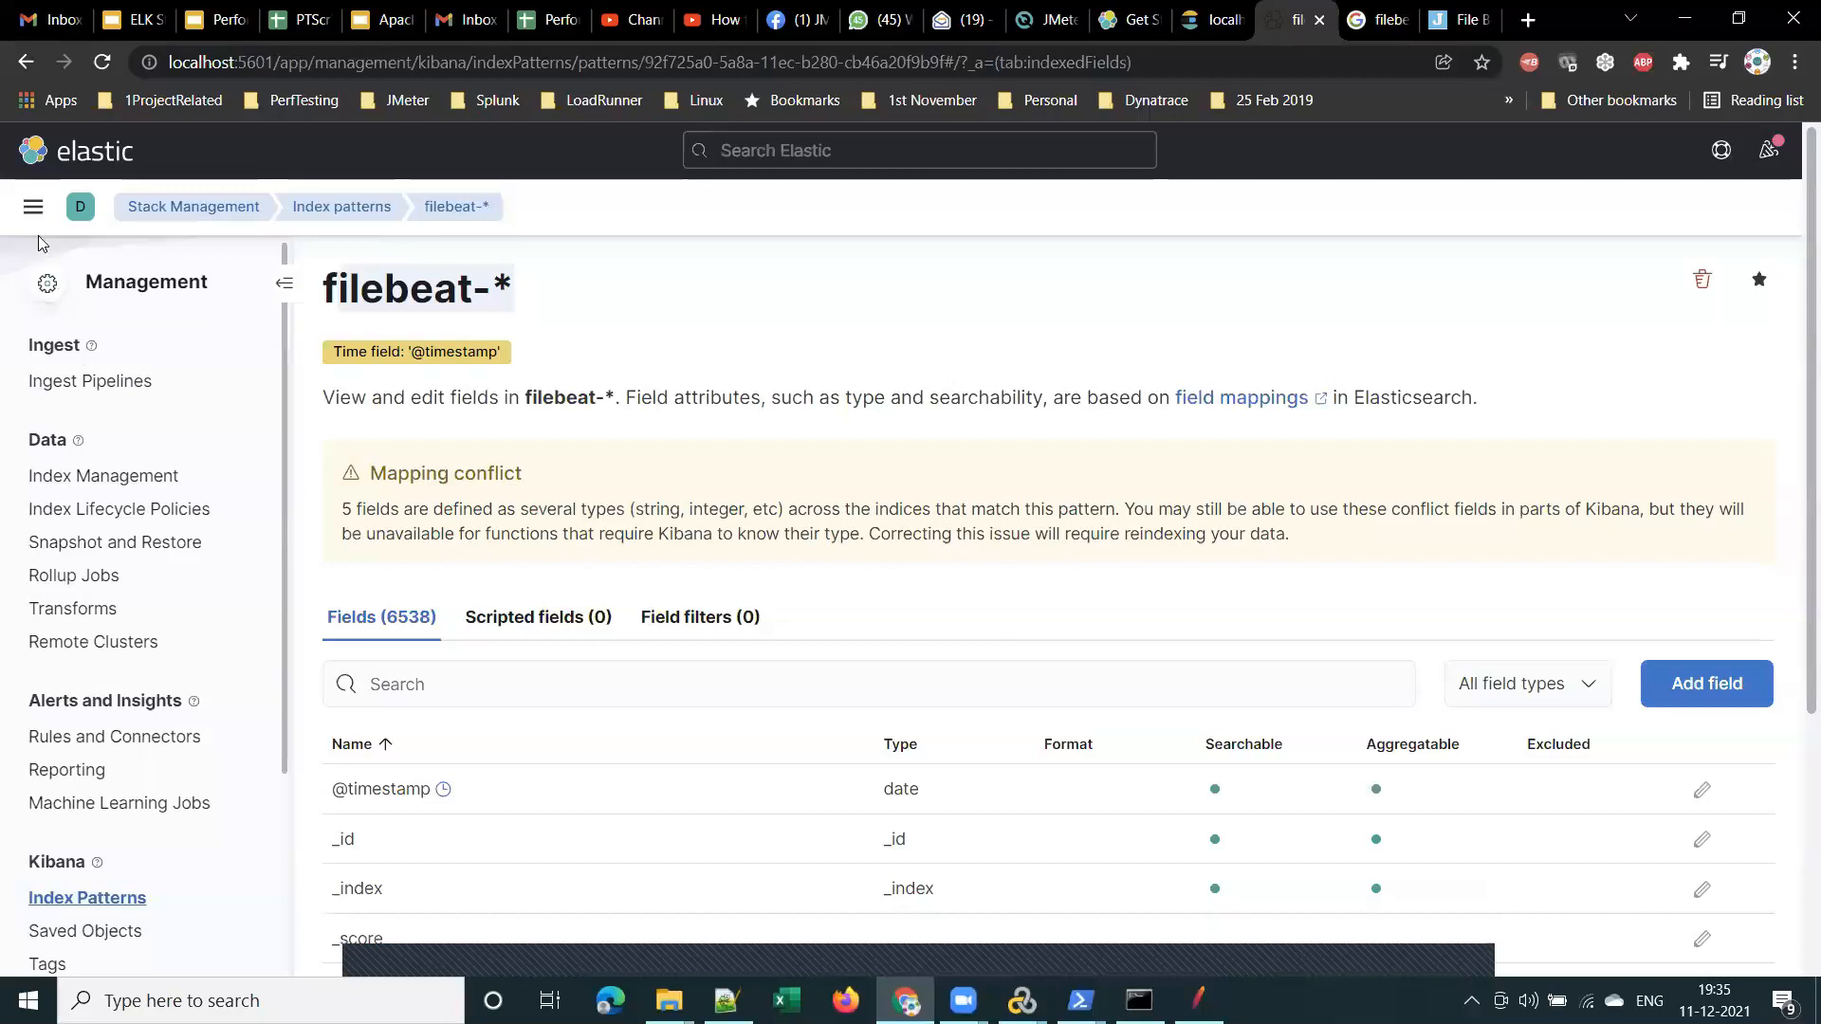
click(32, 207)
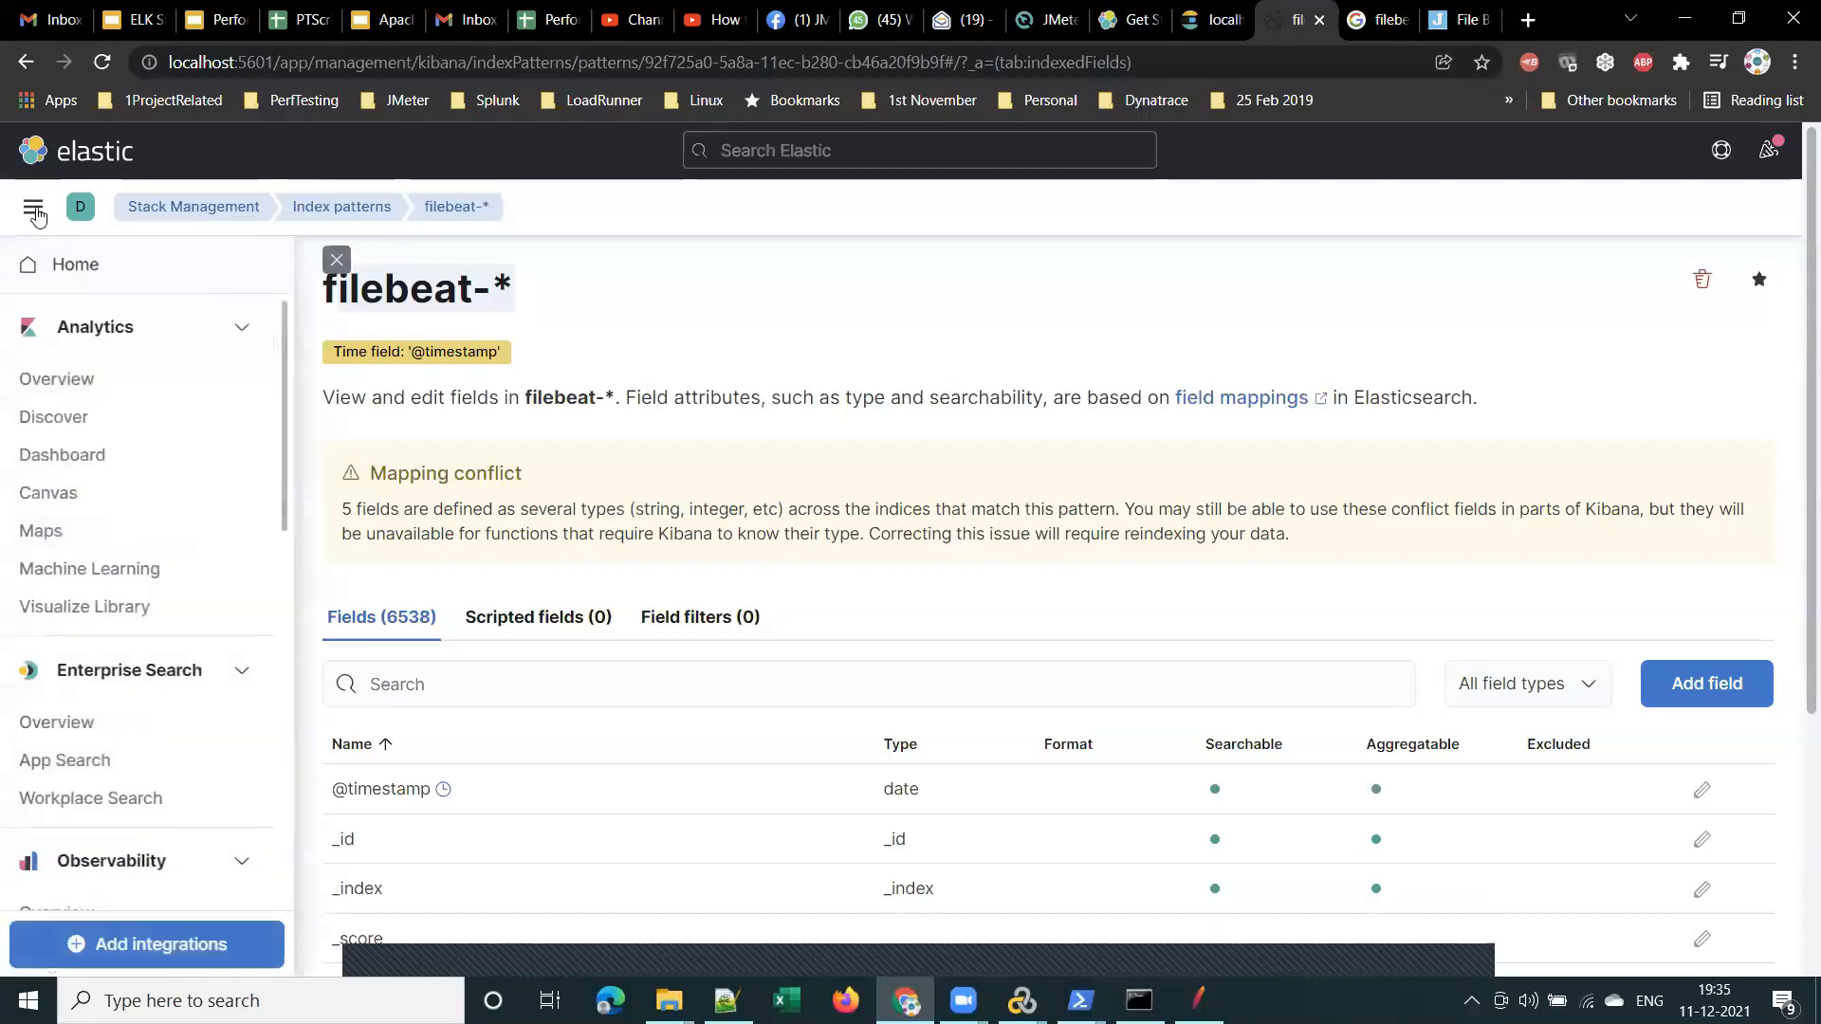
click(74, 427)
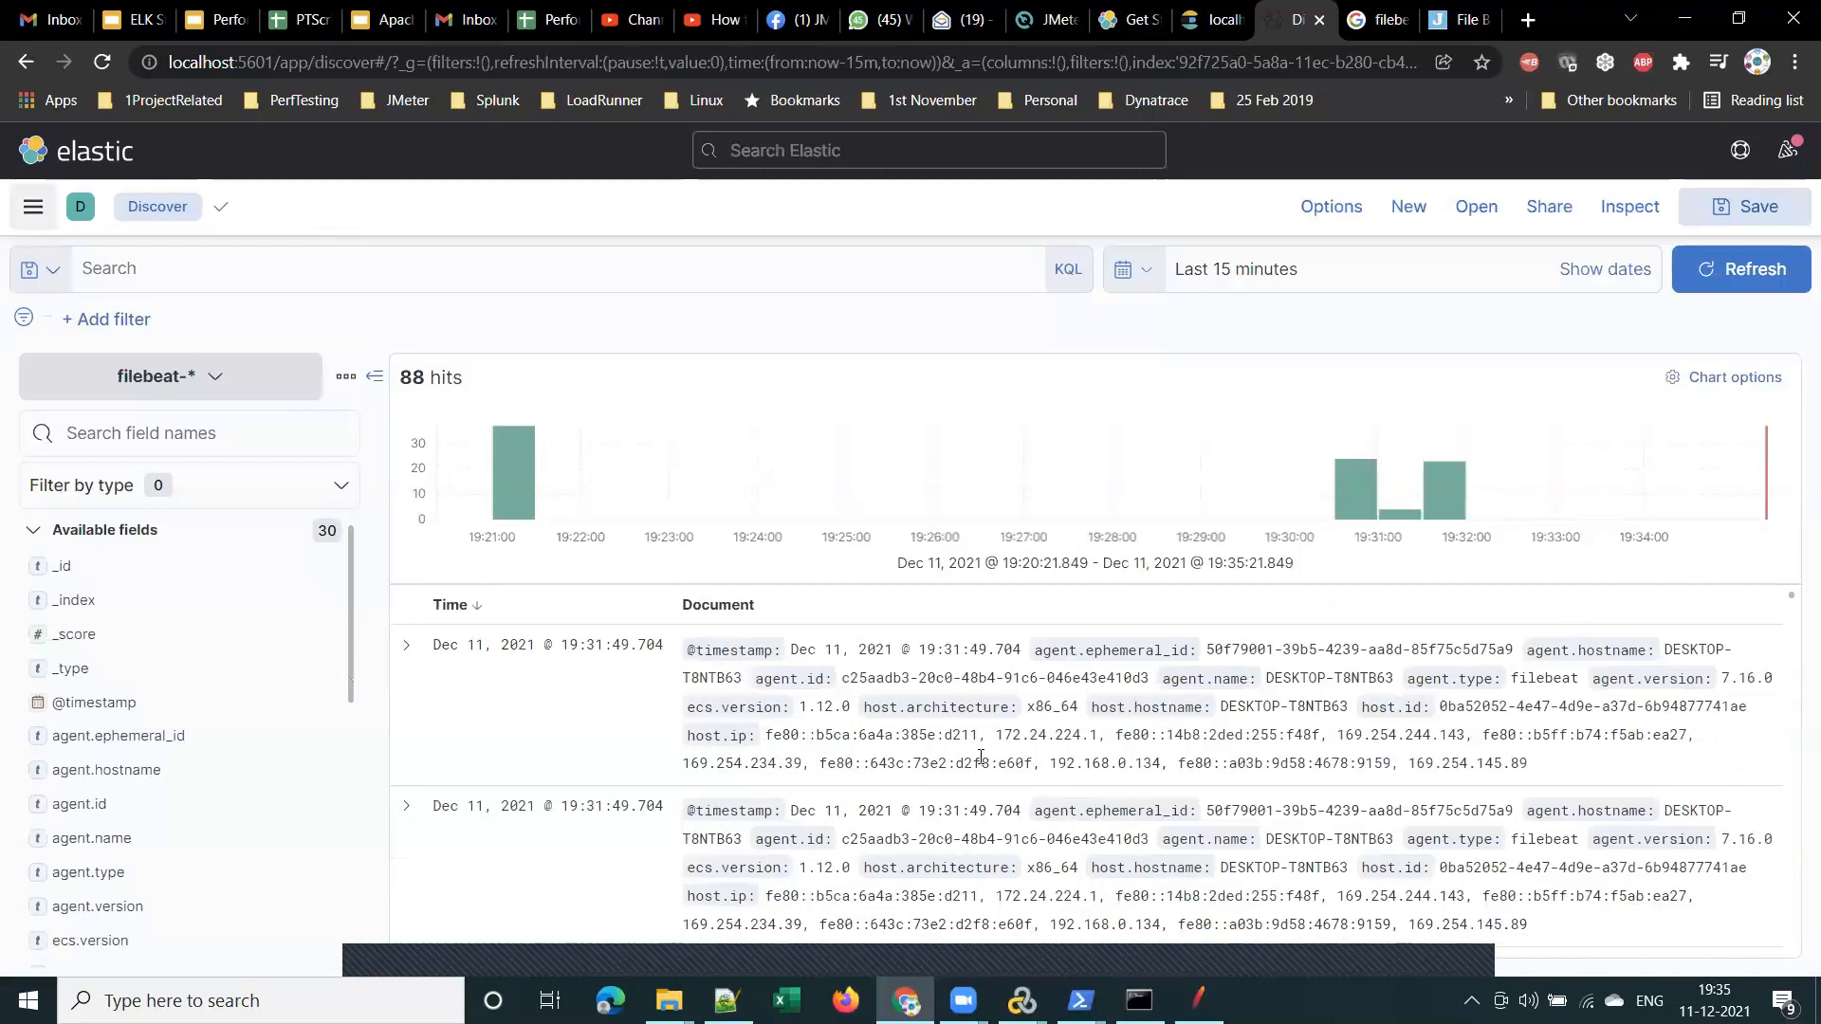
Look through the Filebeat documents listed in Discover and switch to the ElasticSearchDemo.jmx test plan in JMeter
scroll(981, 756, down, 5)
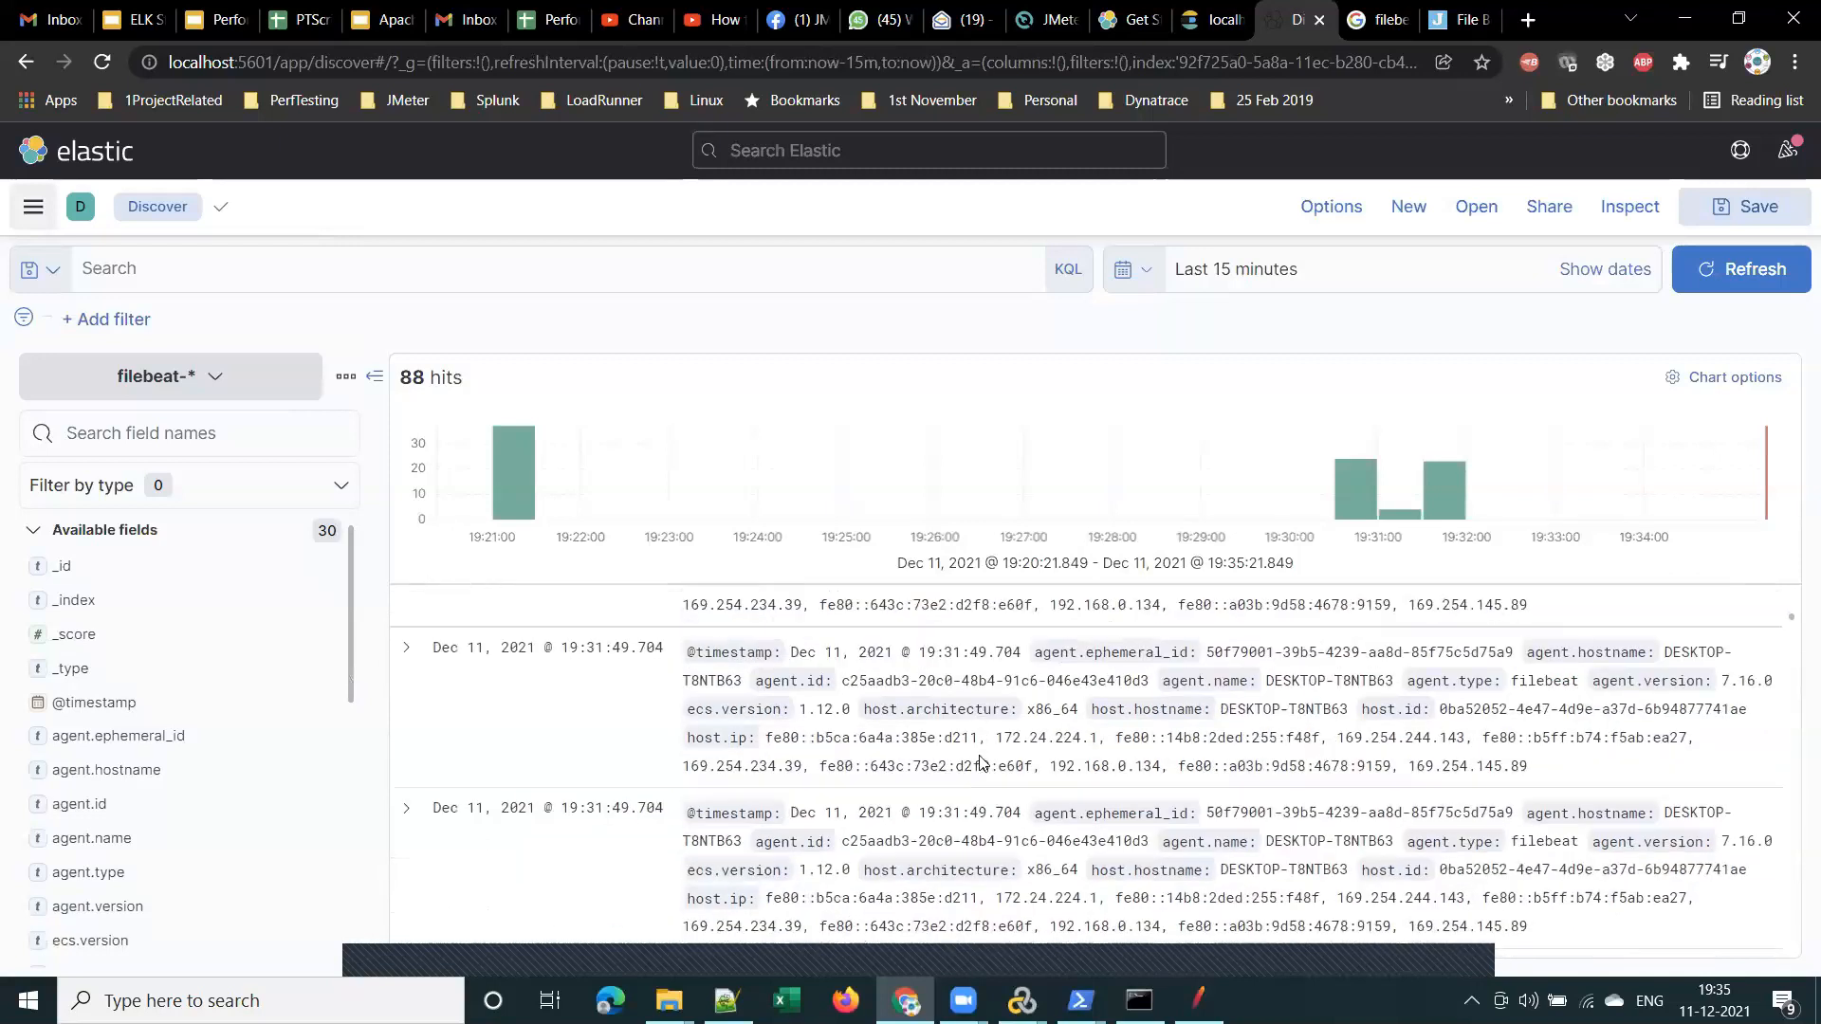
scroll(982, 759, down, 5)
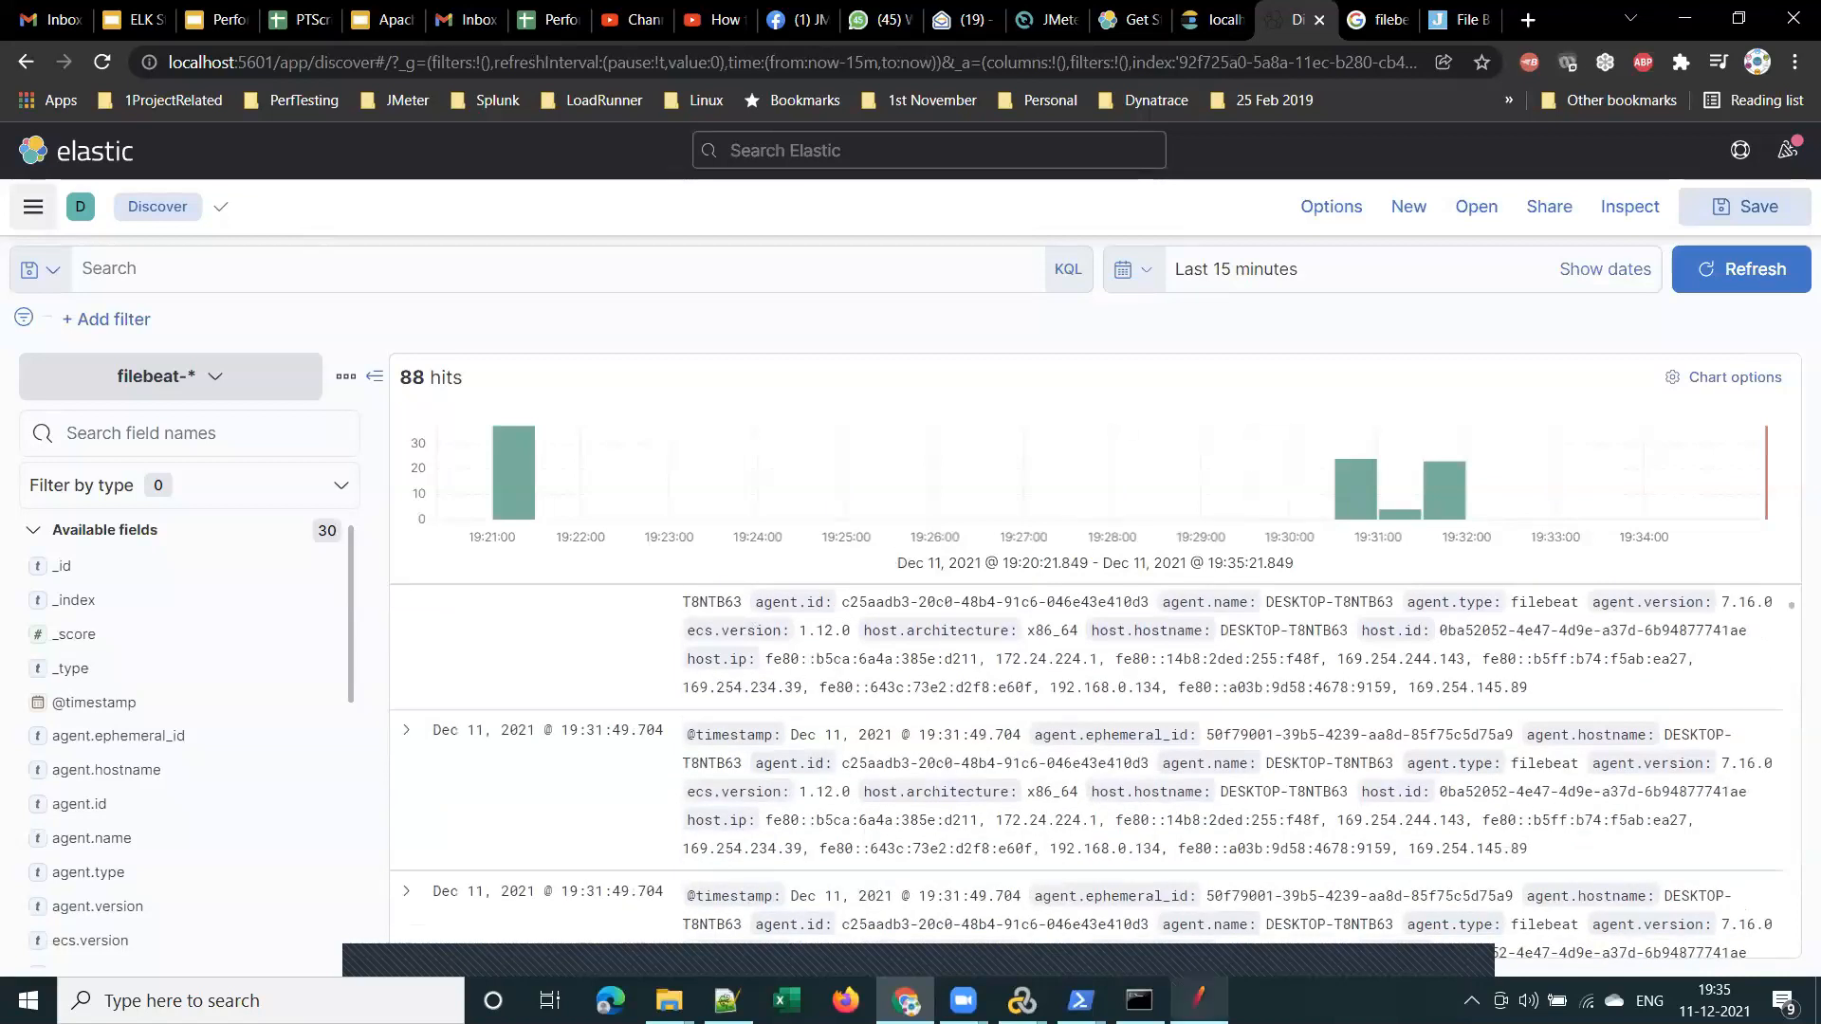
mouse_move(1200, 1001)
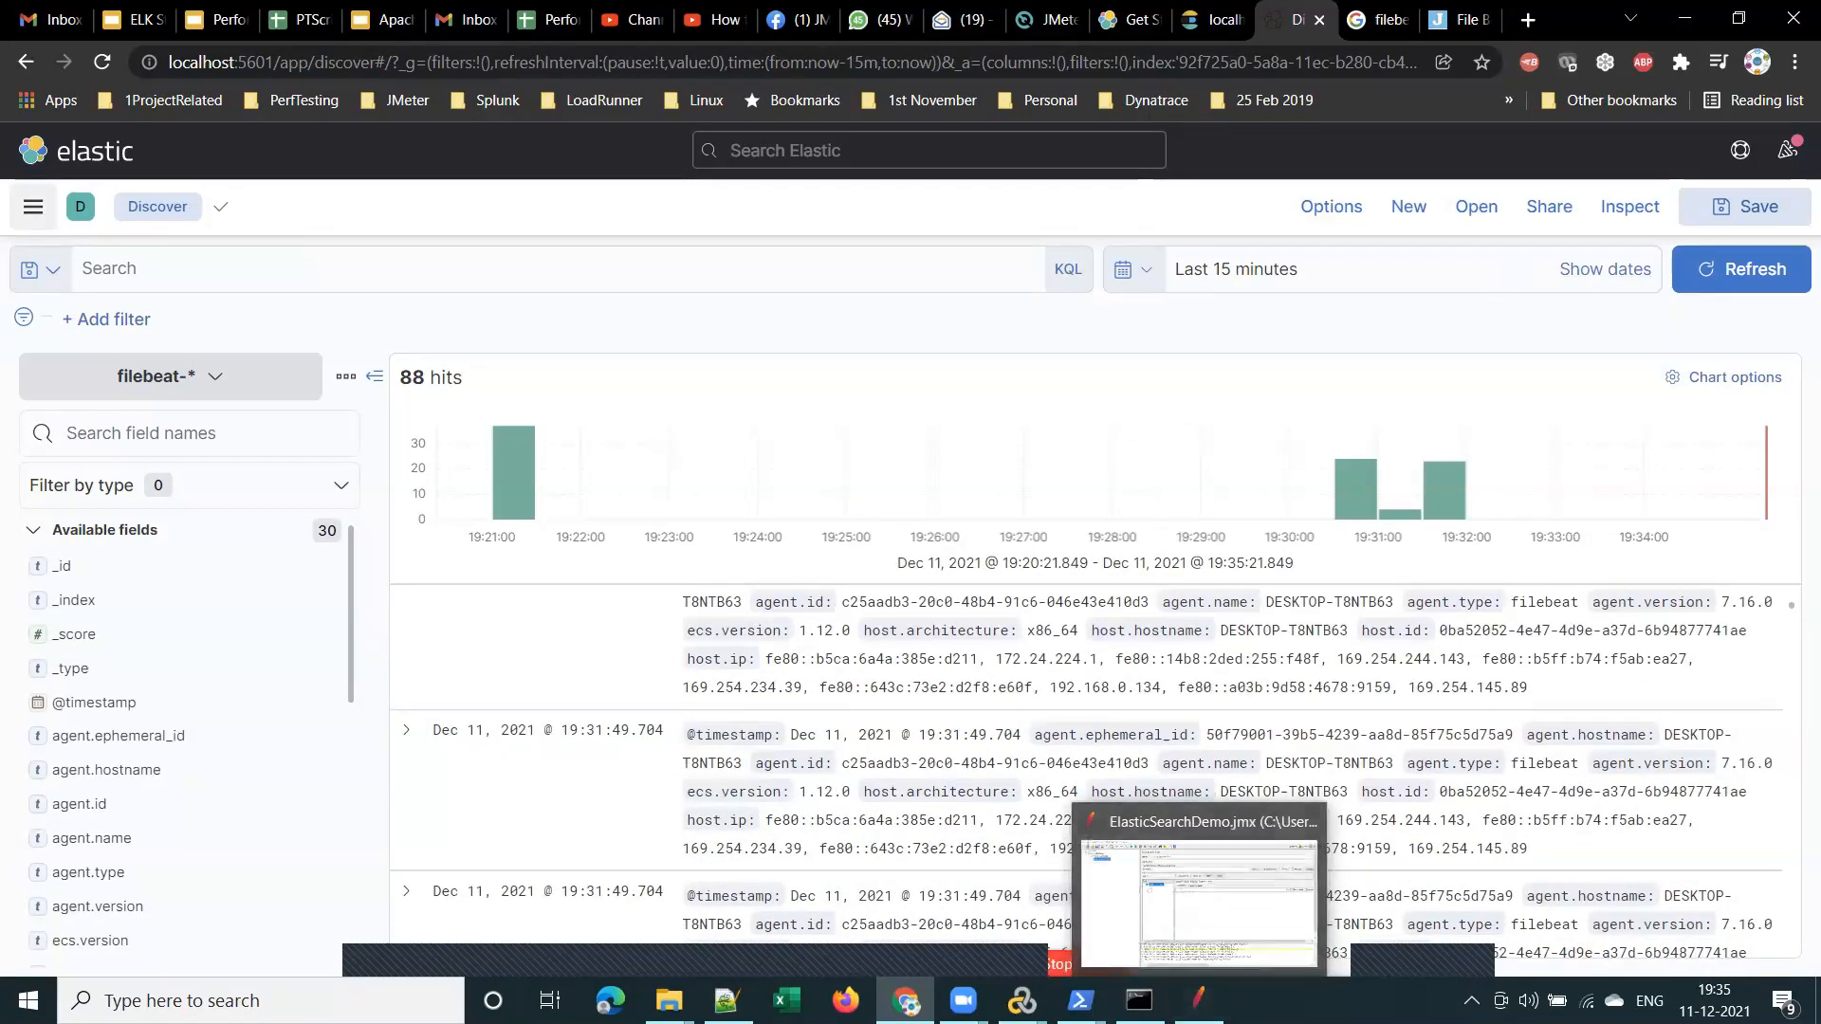
click(1210, 943)
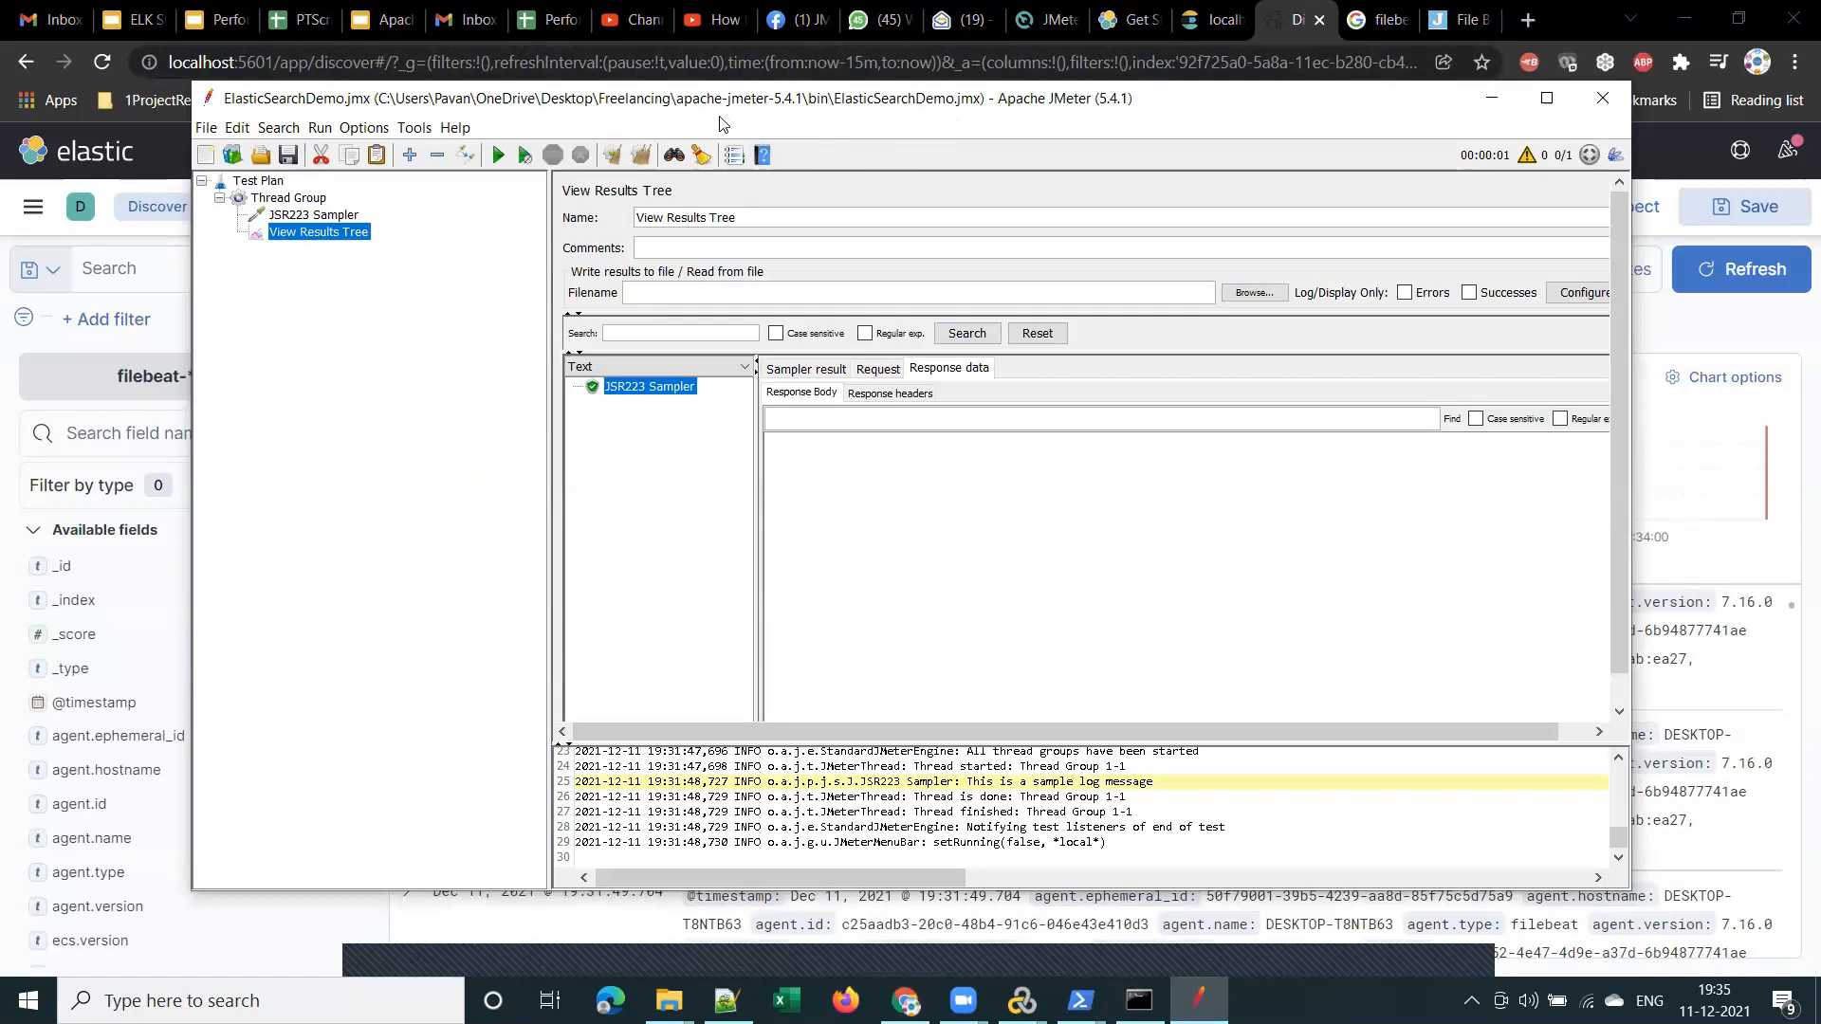
Open a Command Prompt in the apache-jmeter-5.4.1 bin folder from File Explorer
mouse_move(670, 1000)
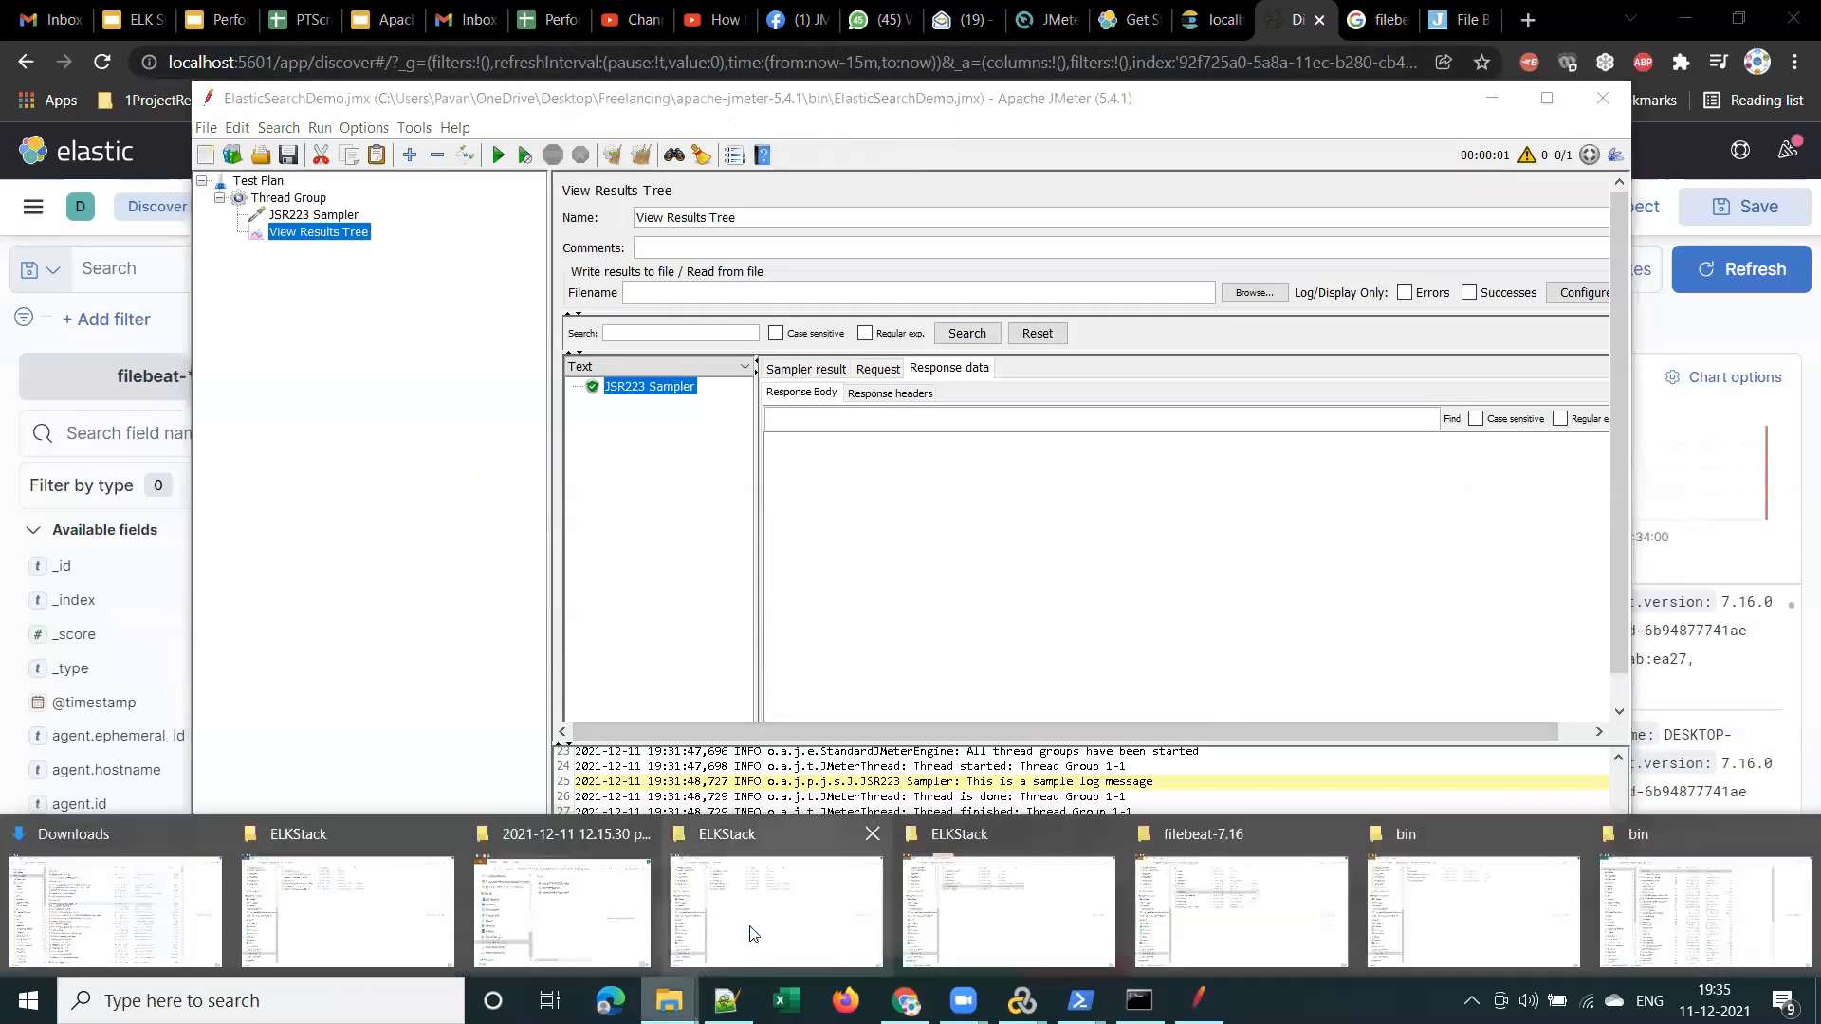
click(1694, 901)
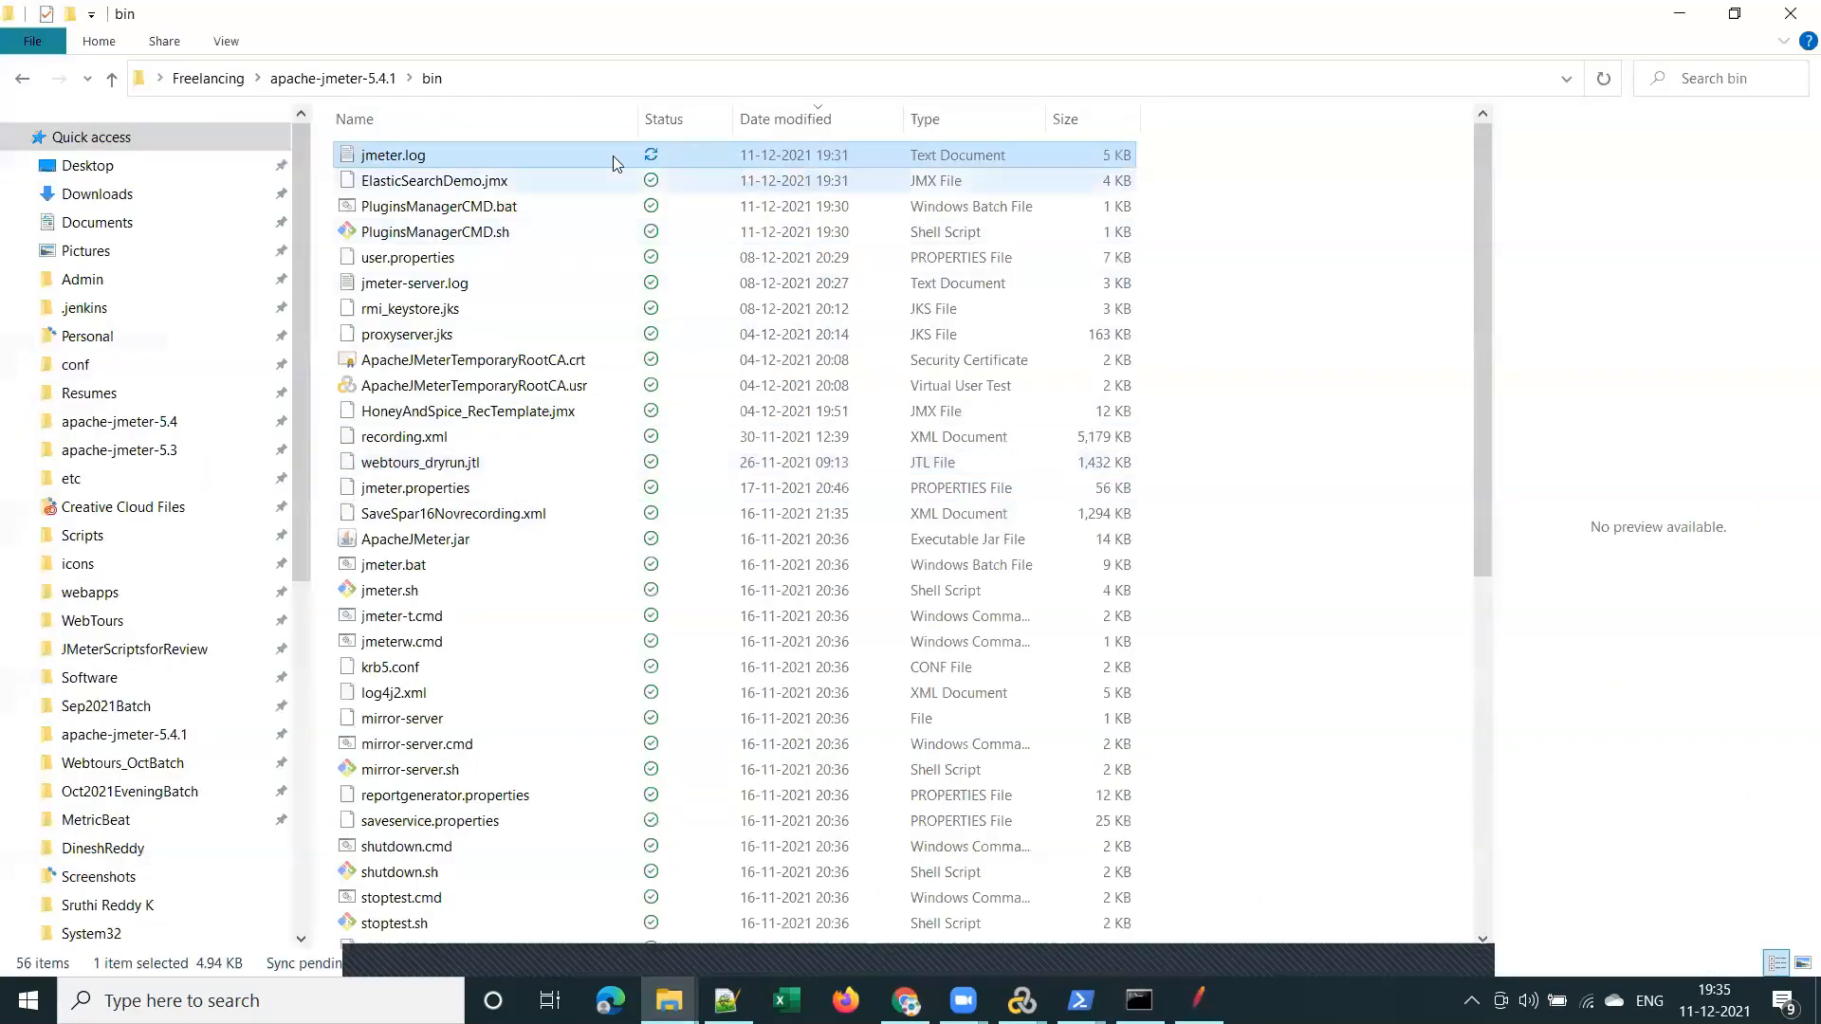
click(626, 80)
text(cmd)
key(Return)
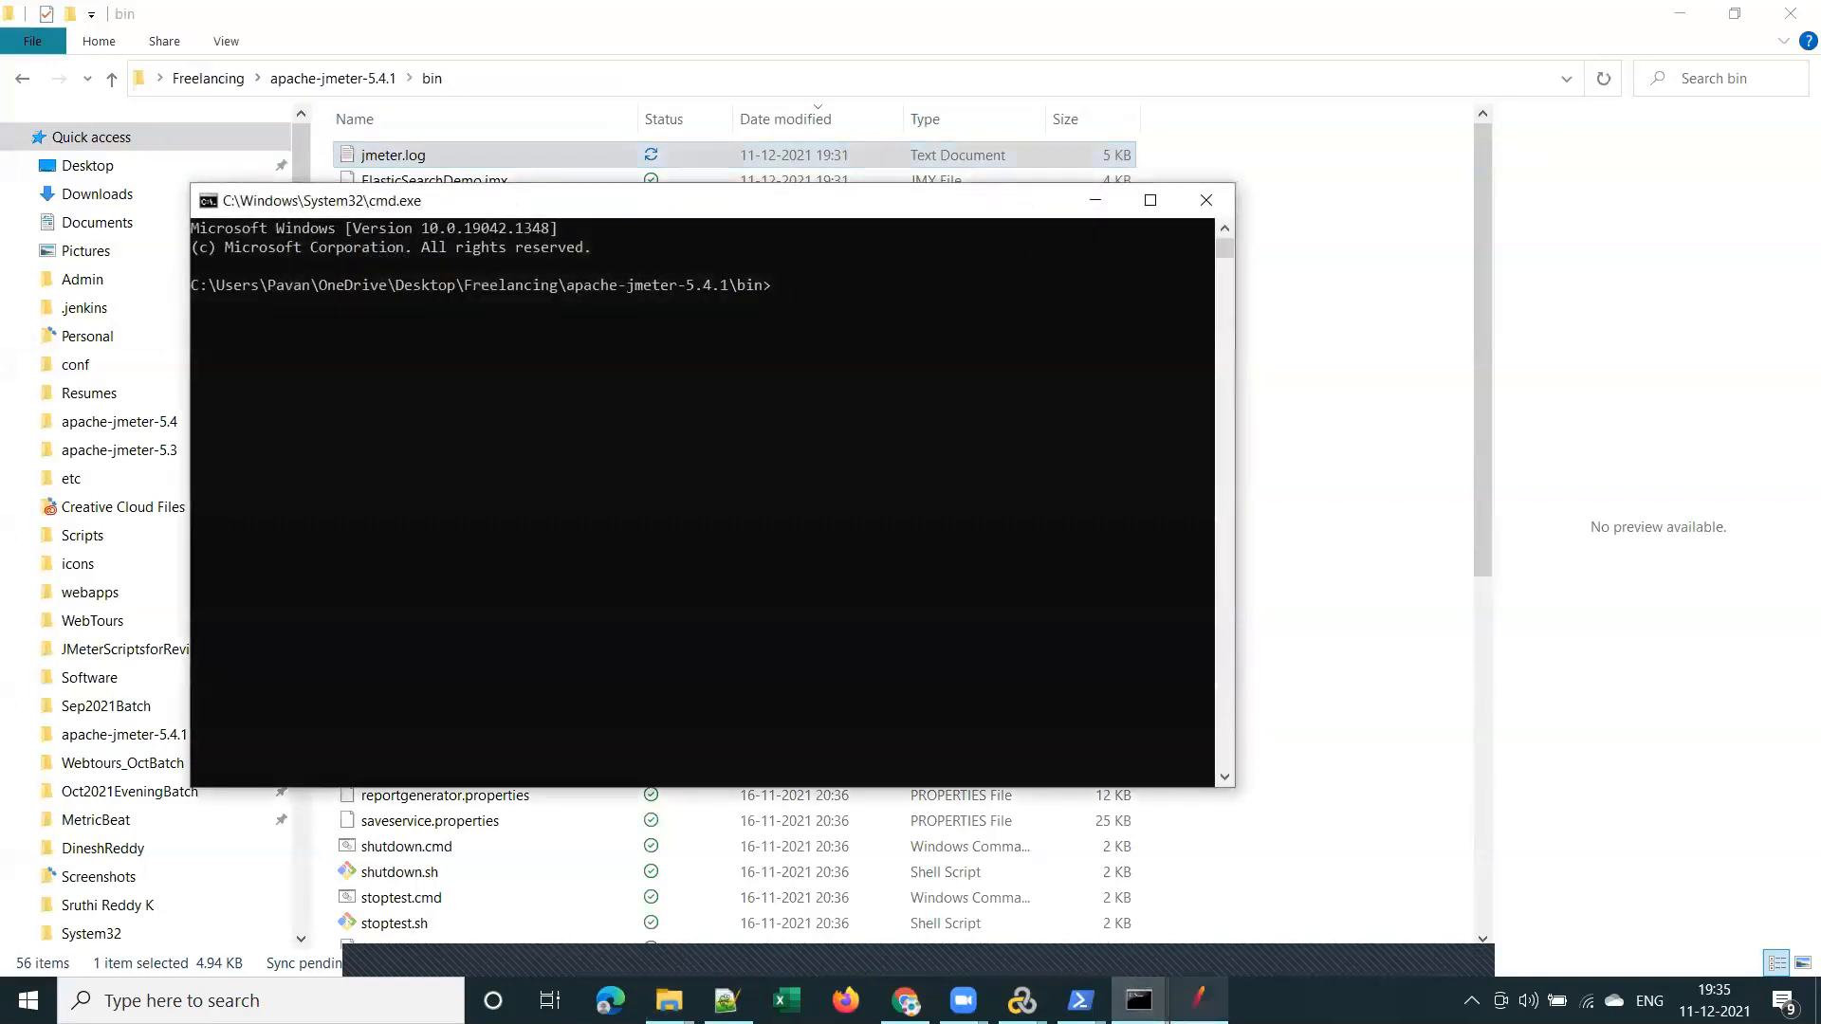
In JMeter, set the Thread Group to 100 threads with a 100-second ramp-up and save the test plan
click(1199, 1001)
click(290, 197)
click(763, 367)
text(00)
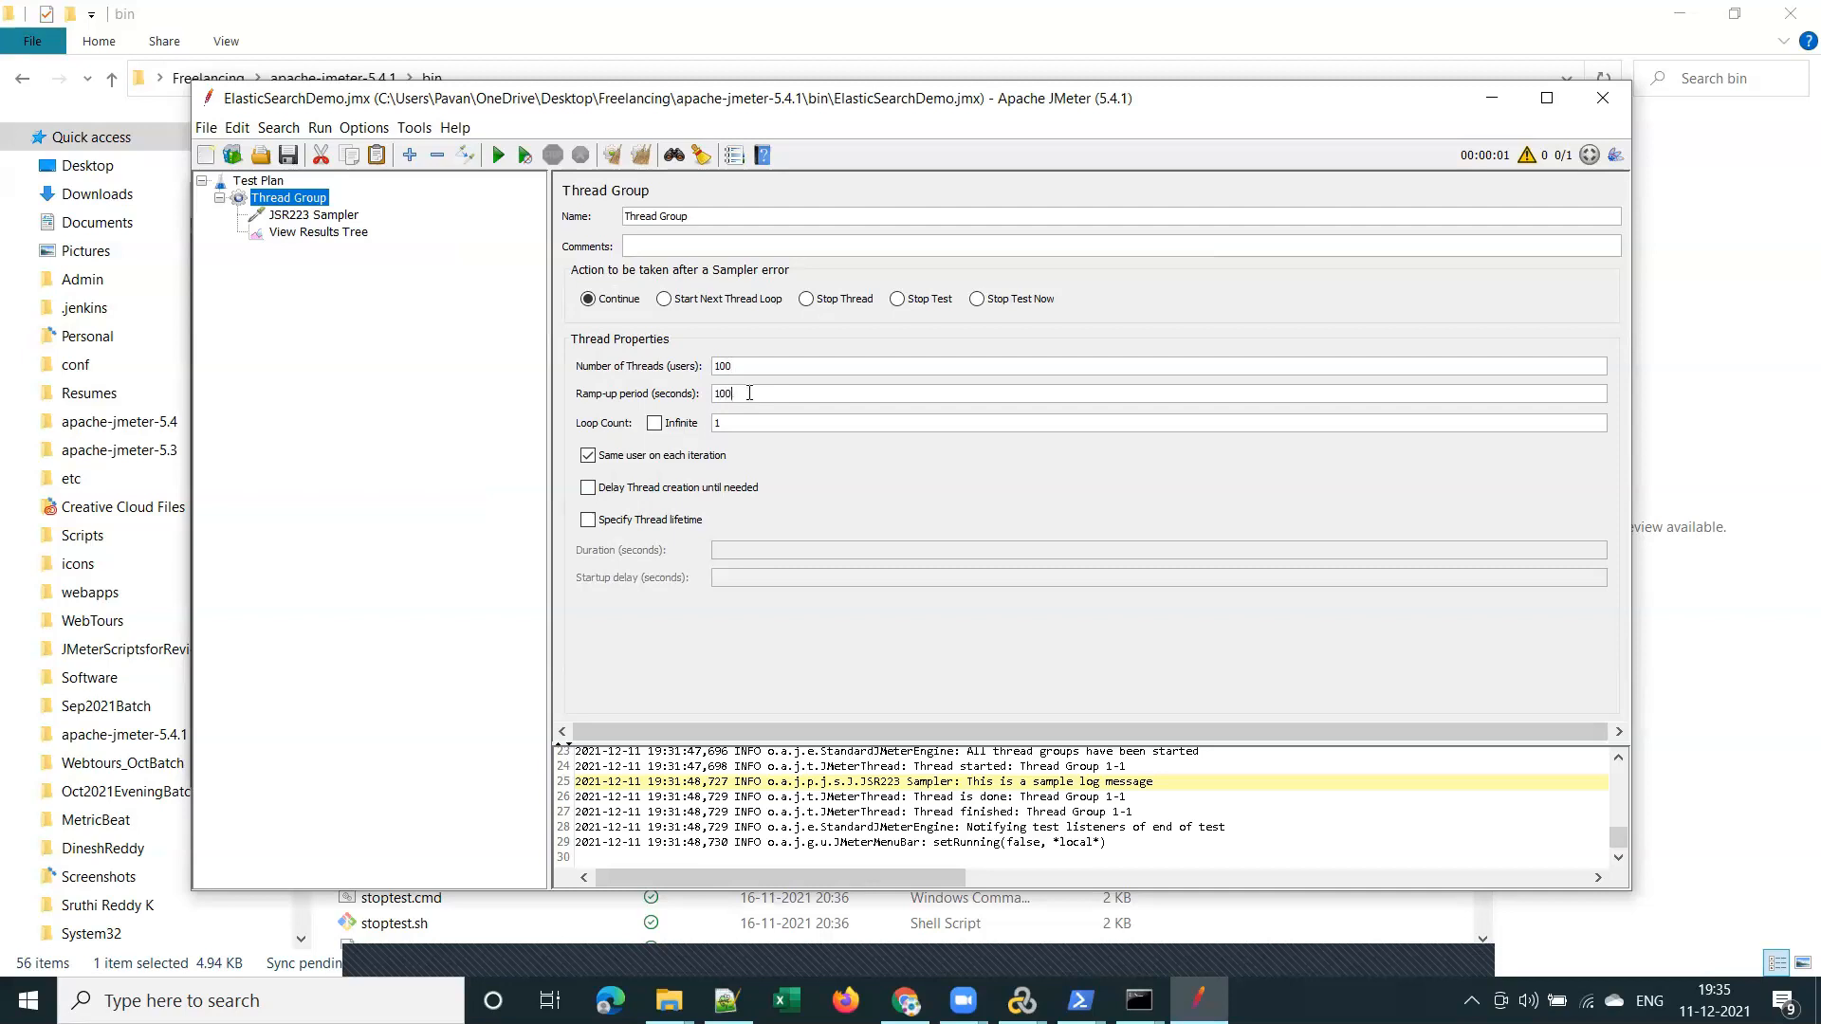
click(741, 424)
click(1492, 98)
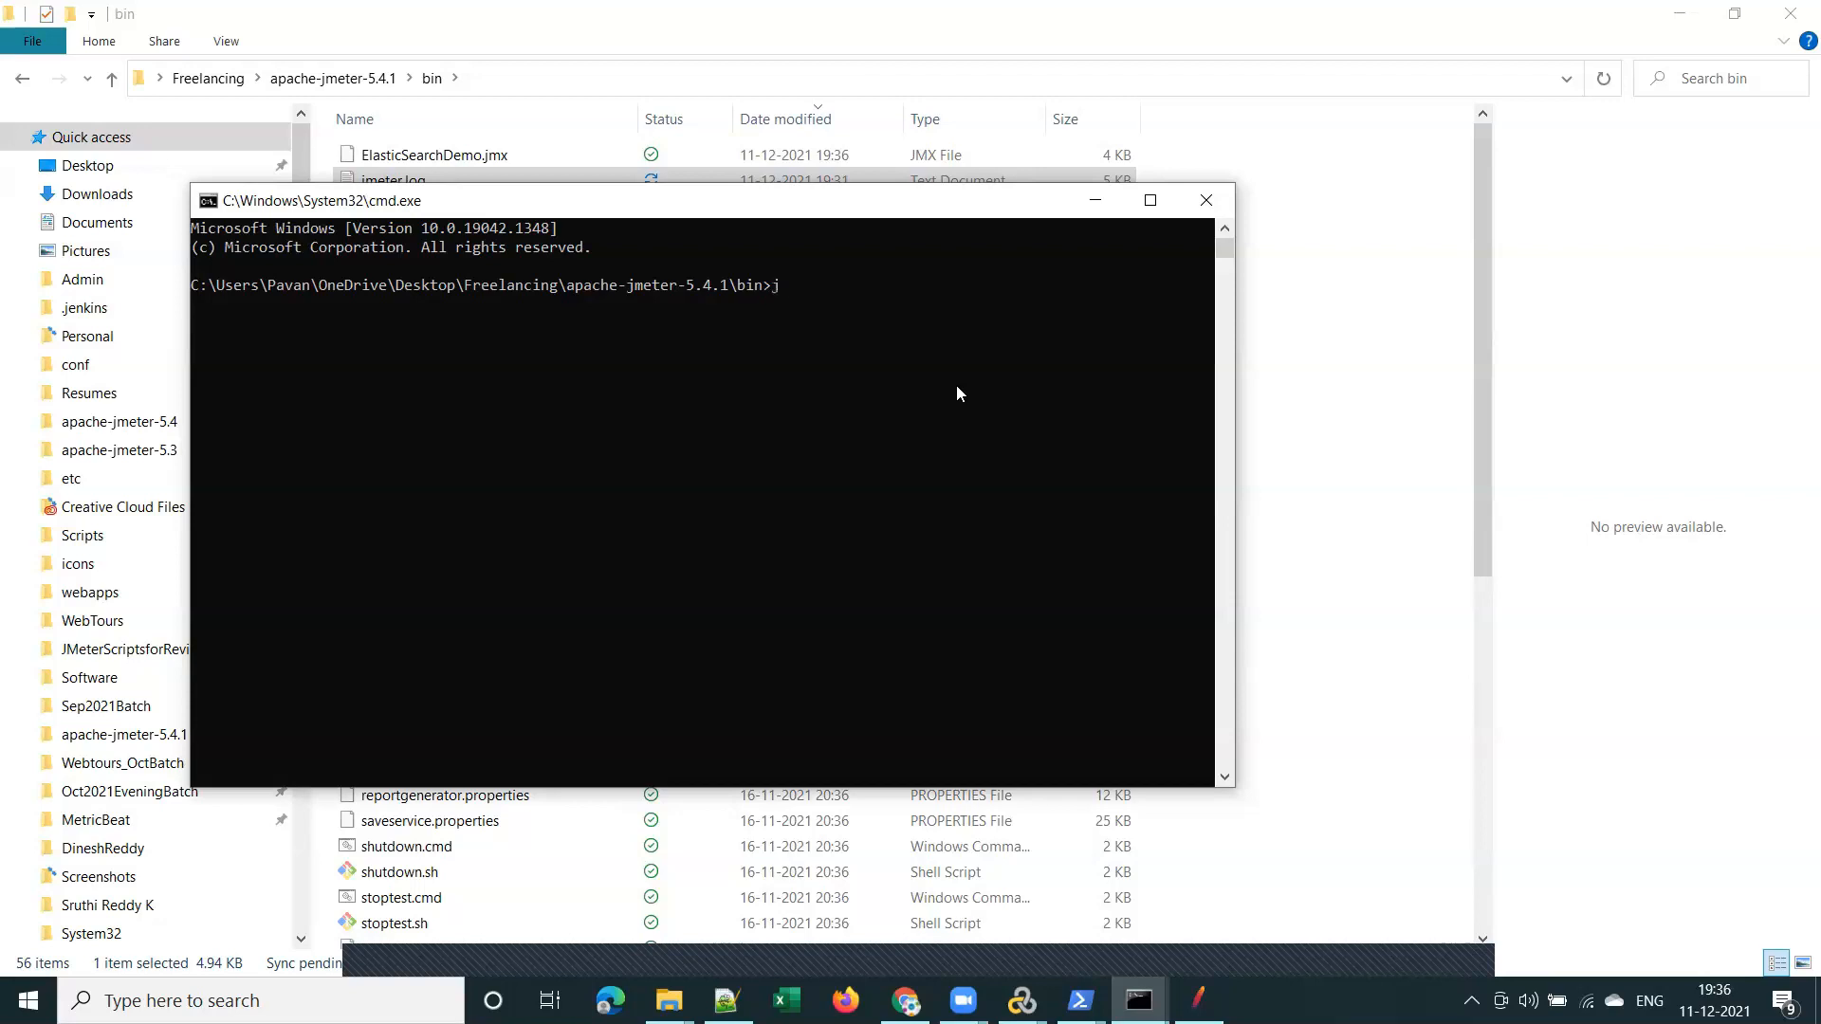
Run the test plan in non-GUI mode from the Command Prompt with "jmeter -n -t ElasticSearchDemo.jmx"
drag(922, 200, 958, 399)
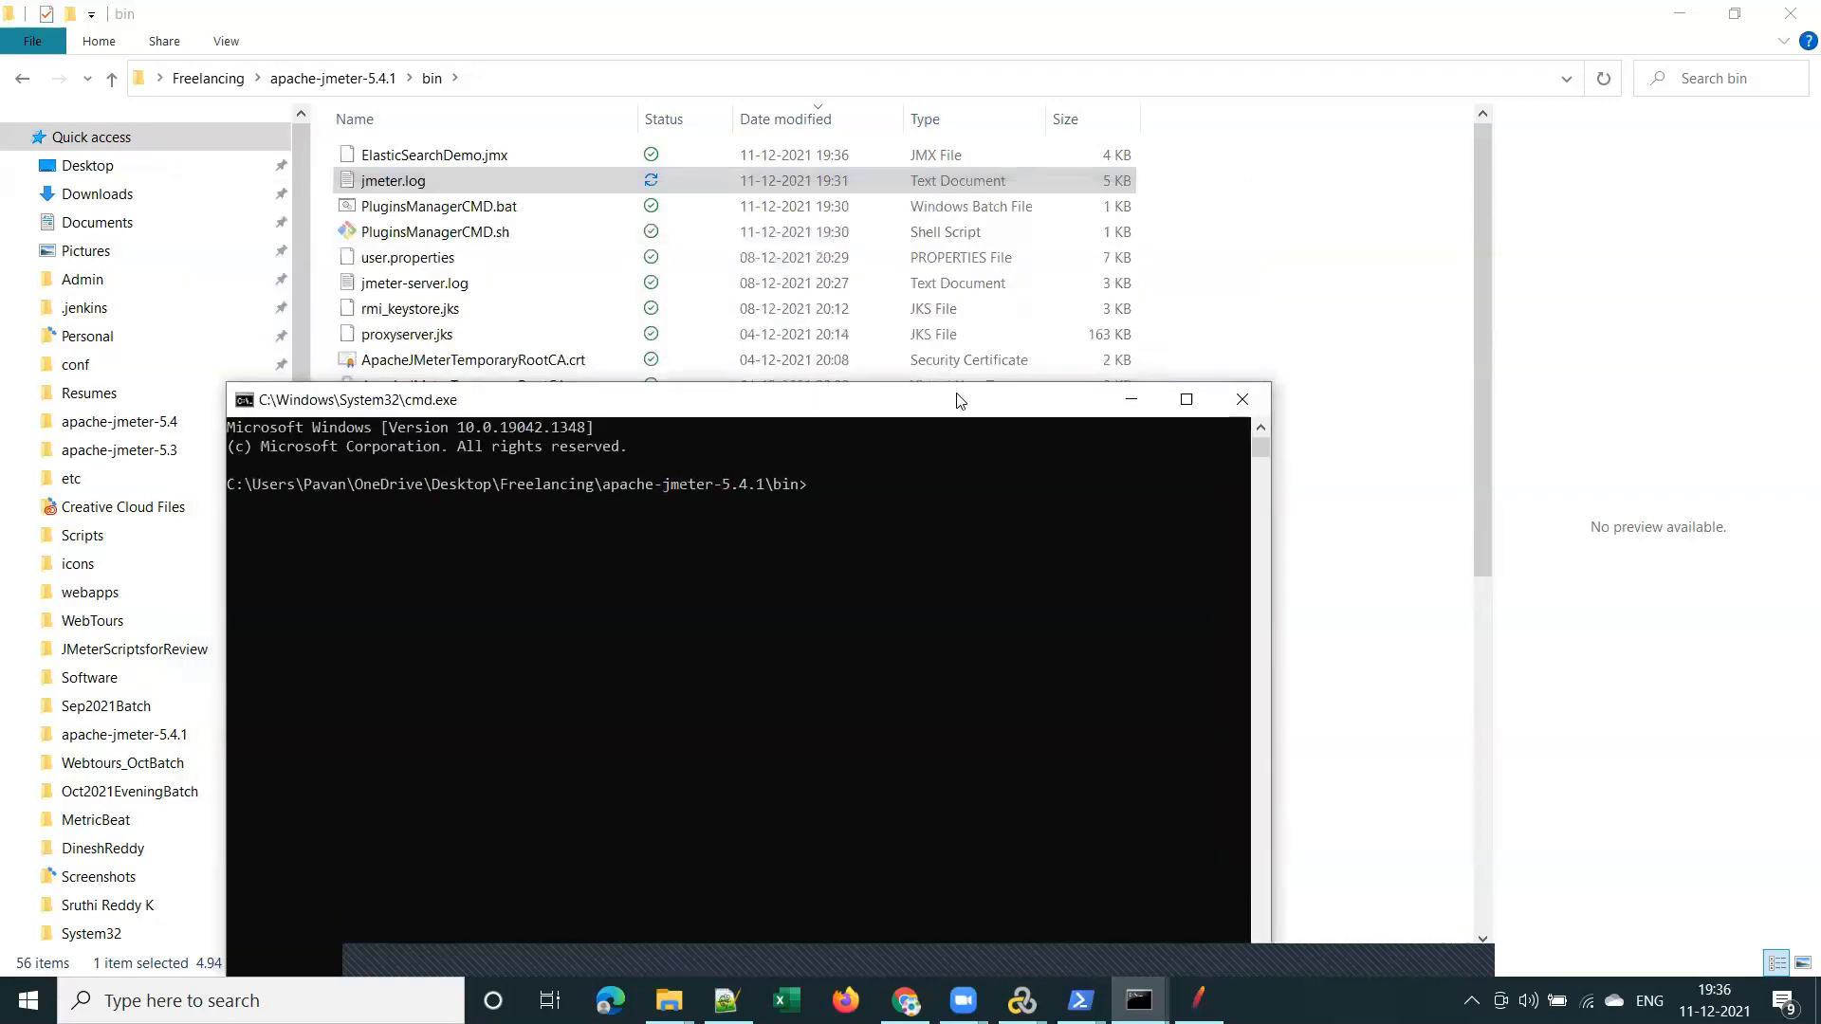
text(jmeter)
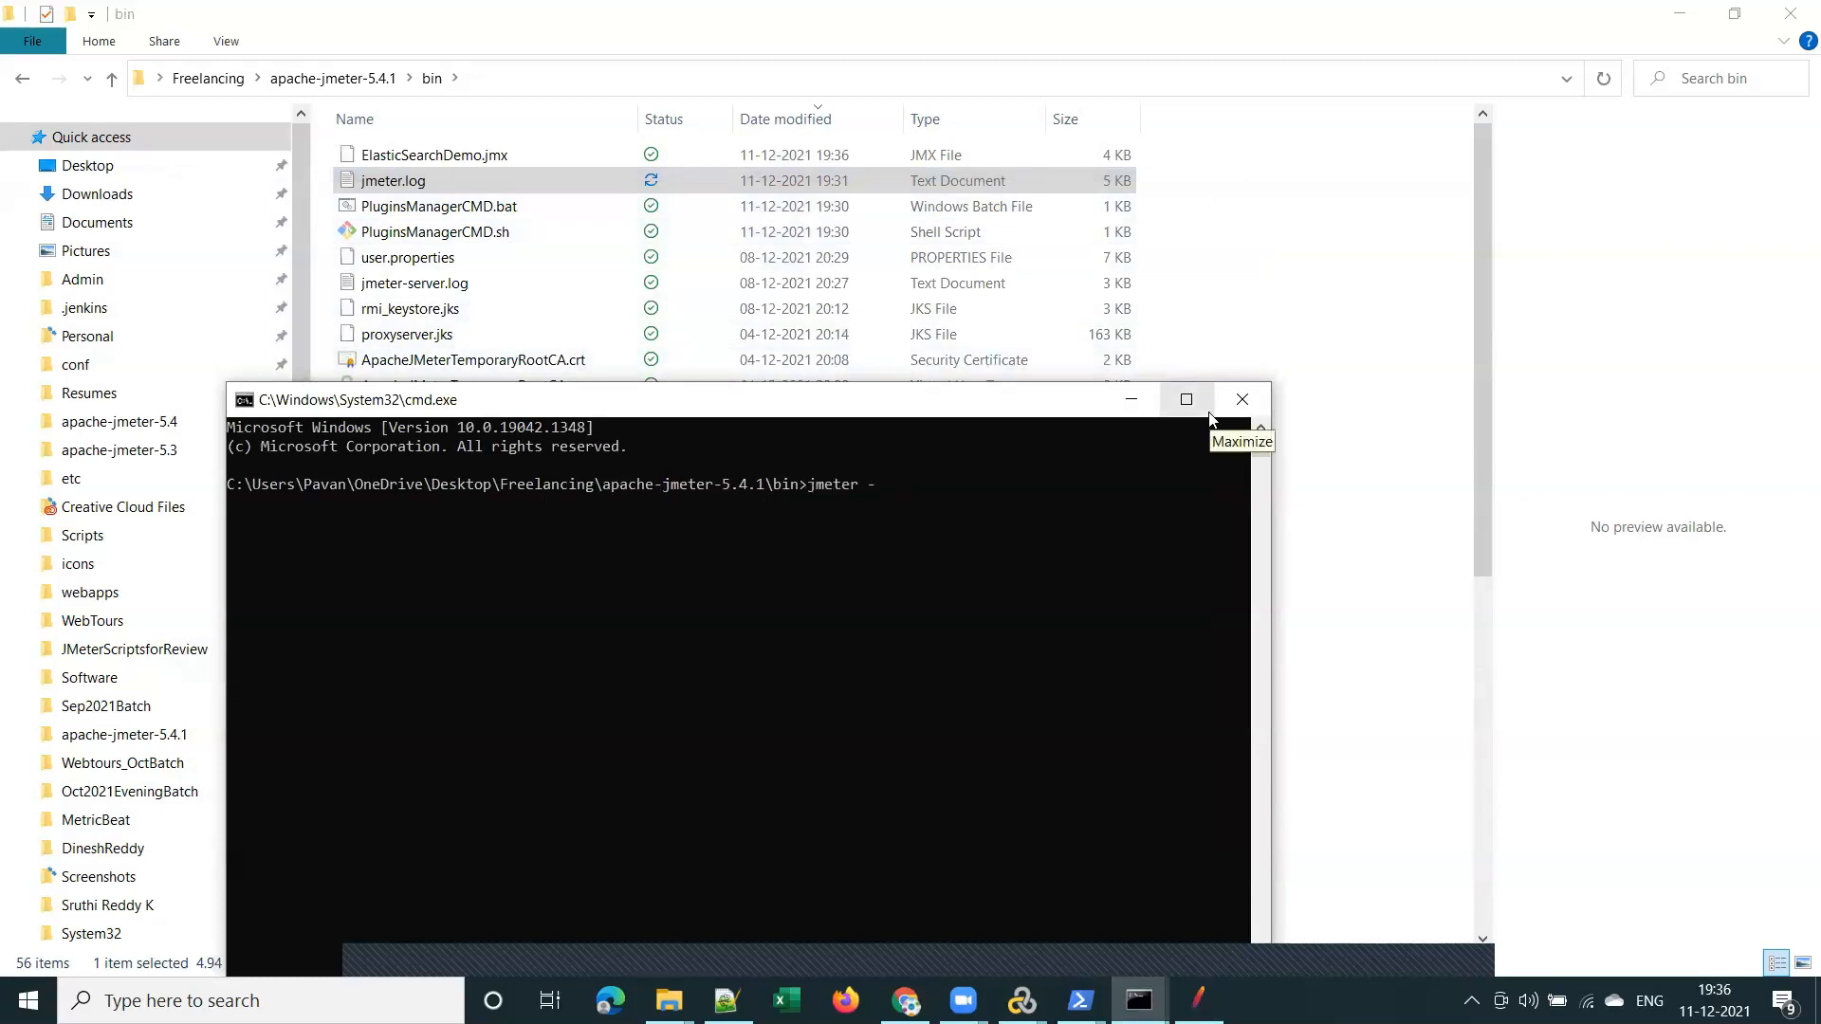
text( -n -t Elas)
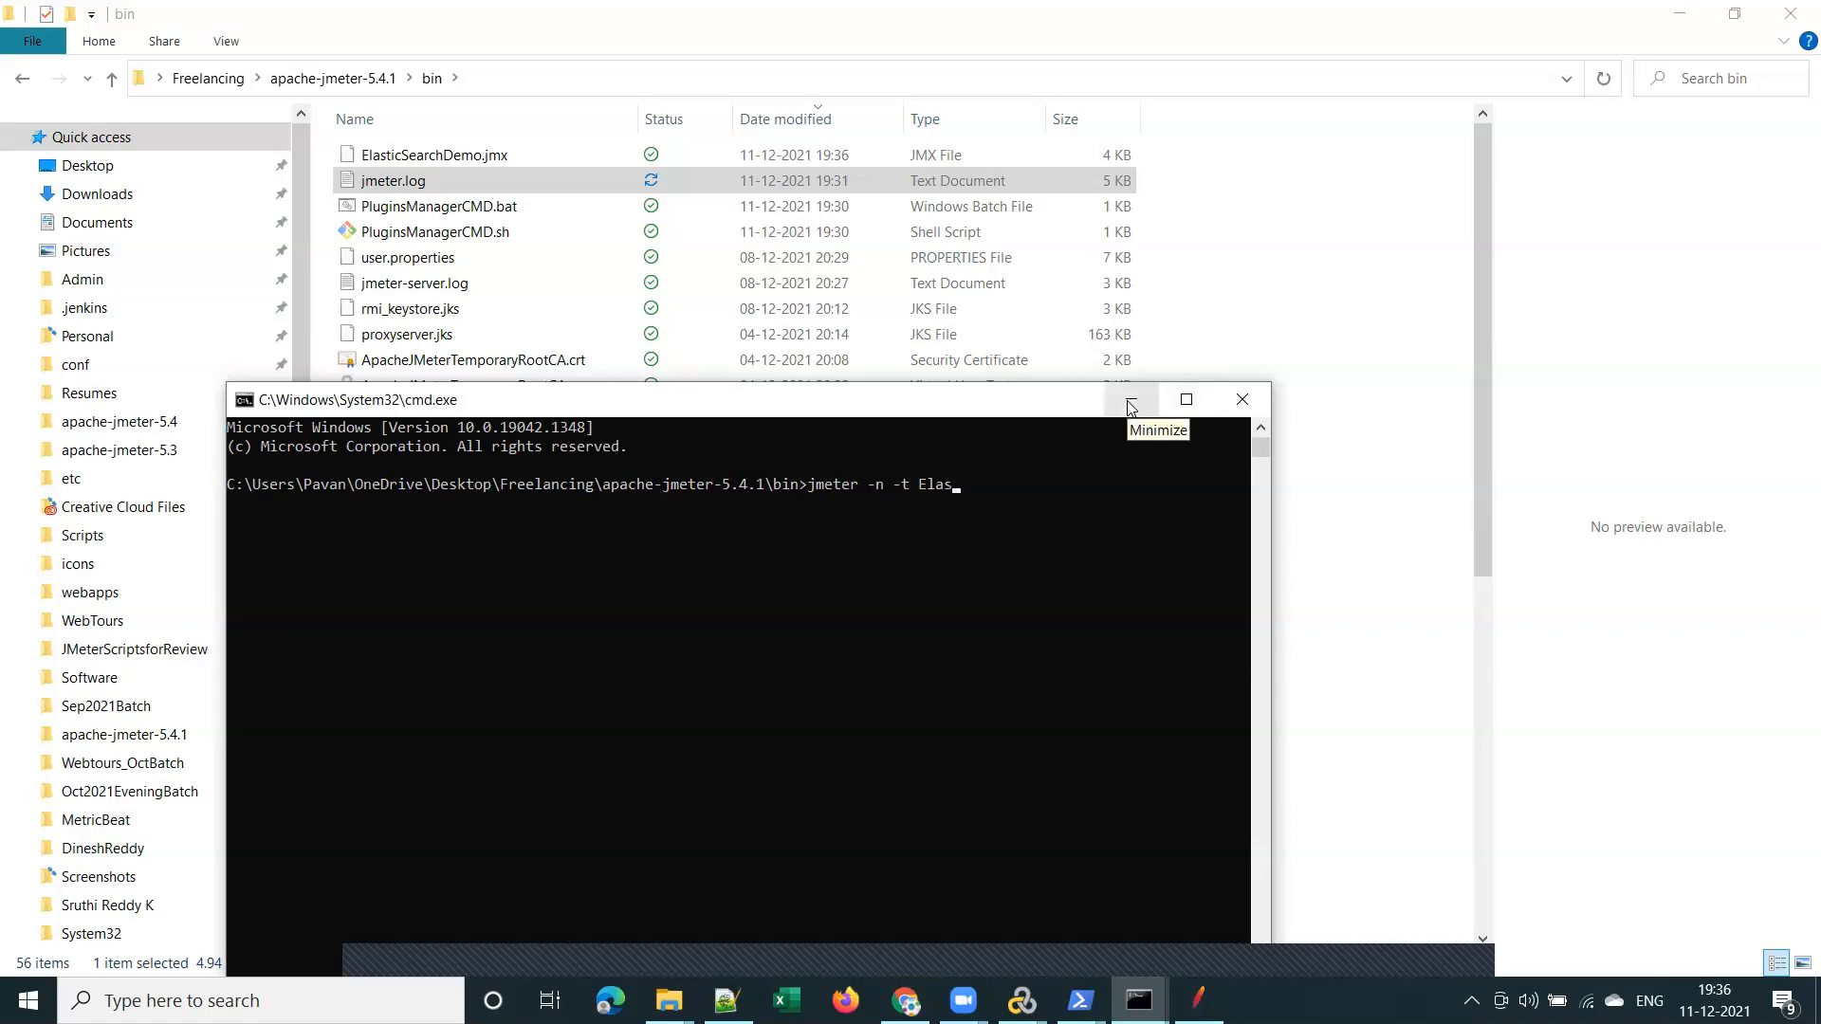
key(Tab)
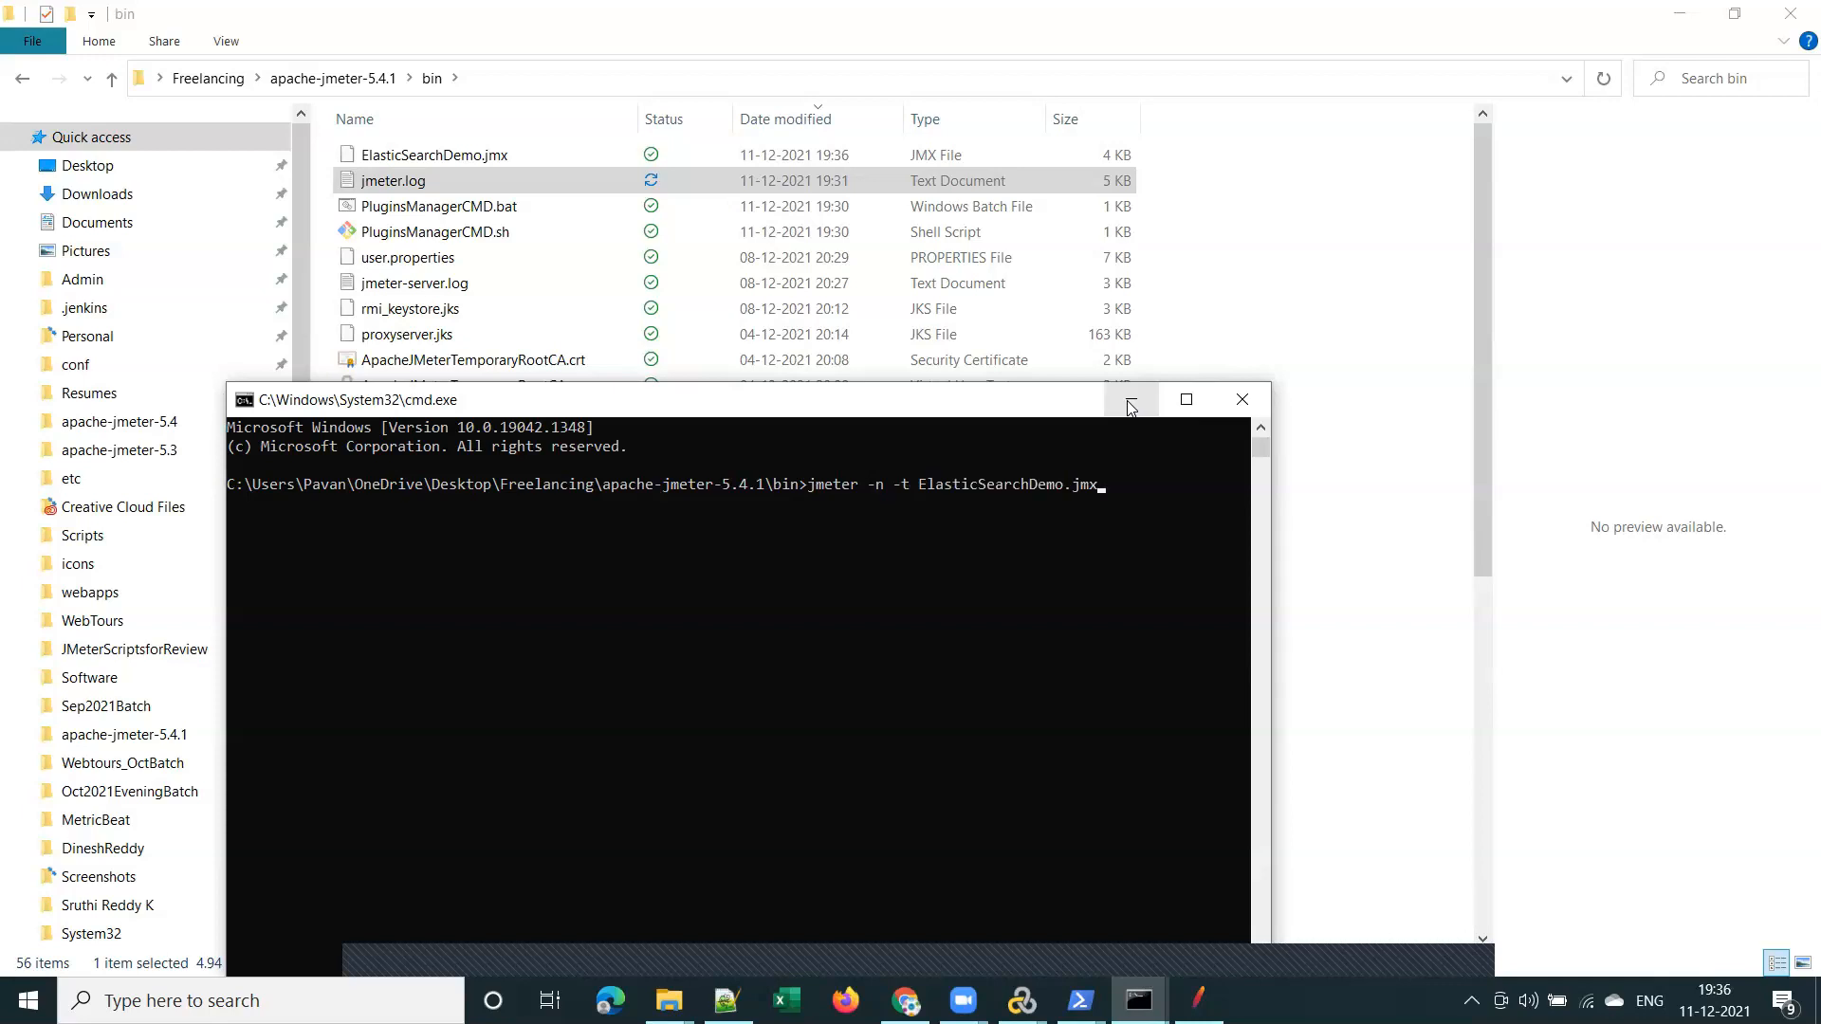
key(Return)
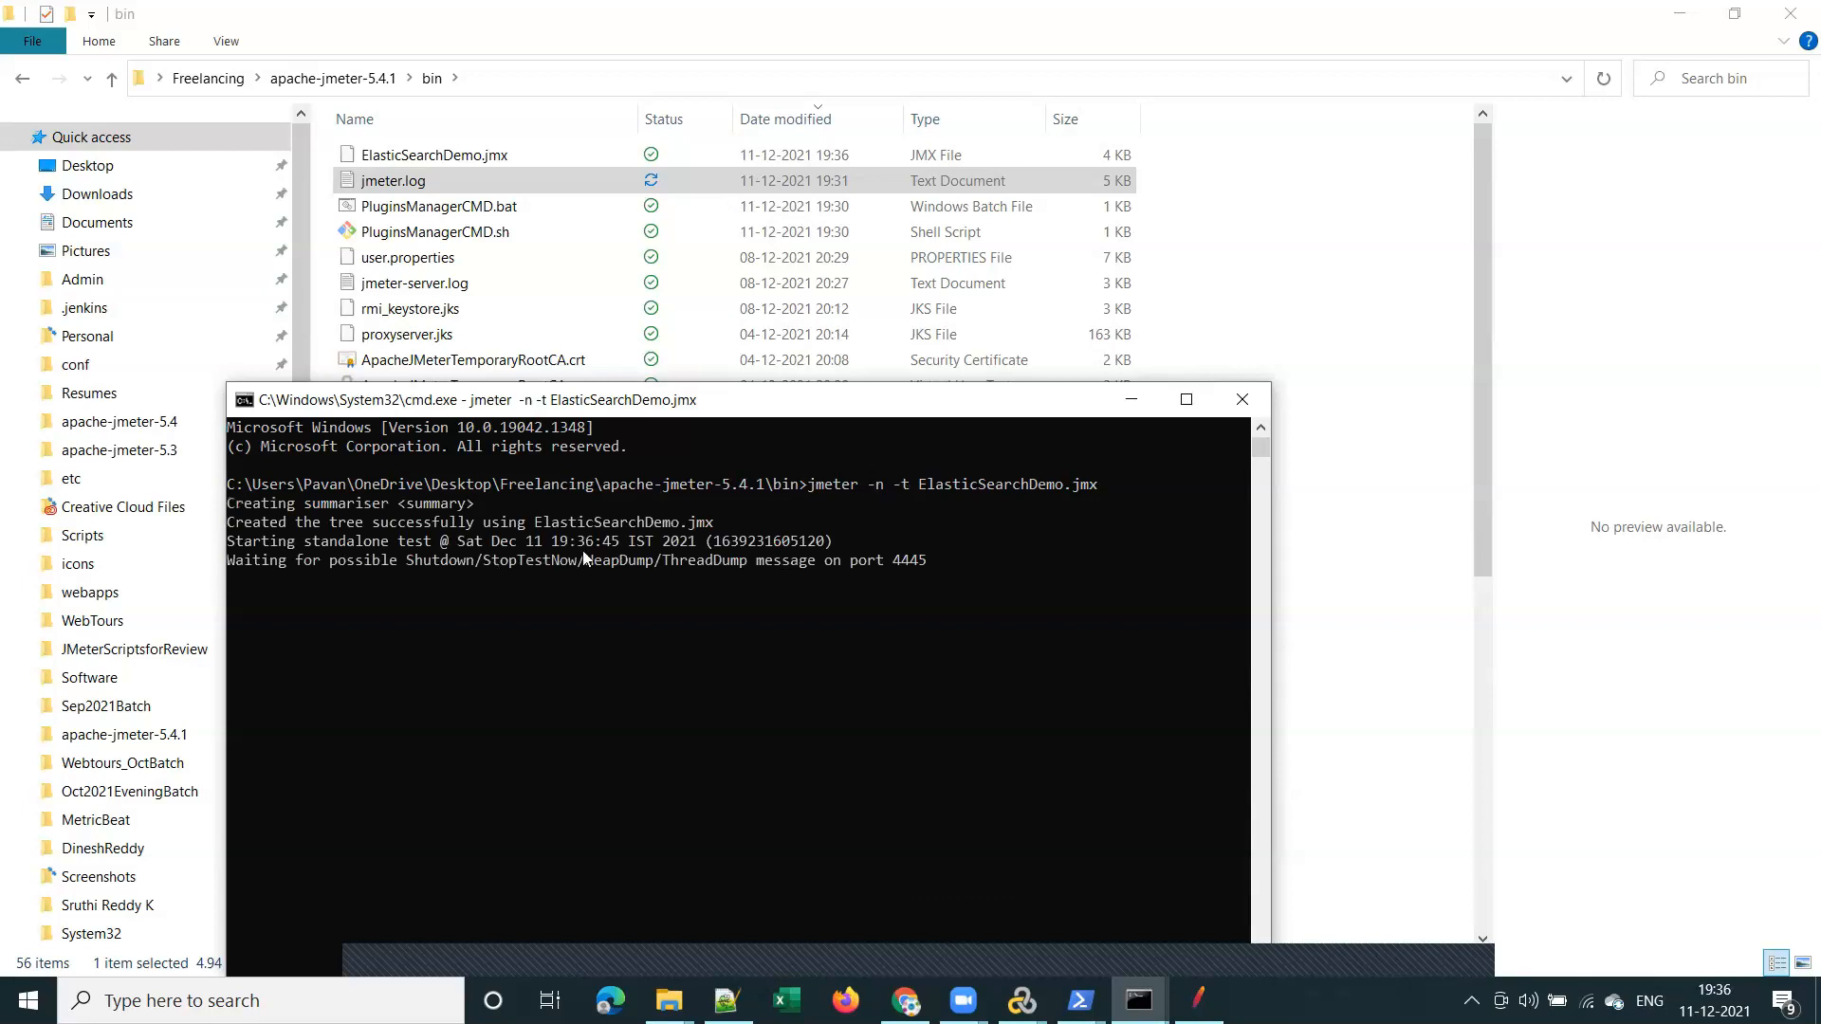
drag(305, 543, 534, 553)
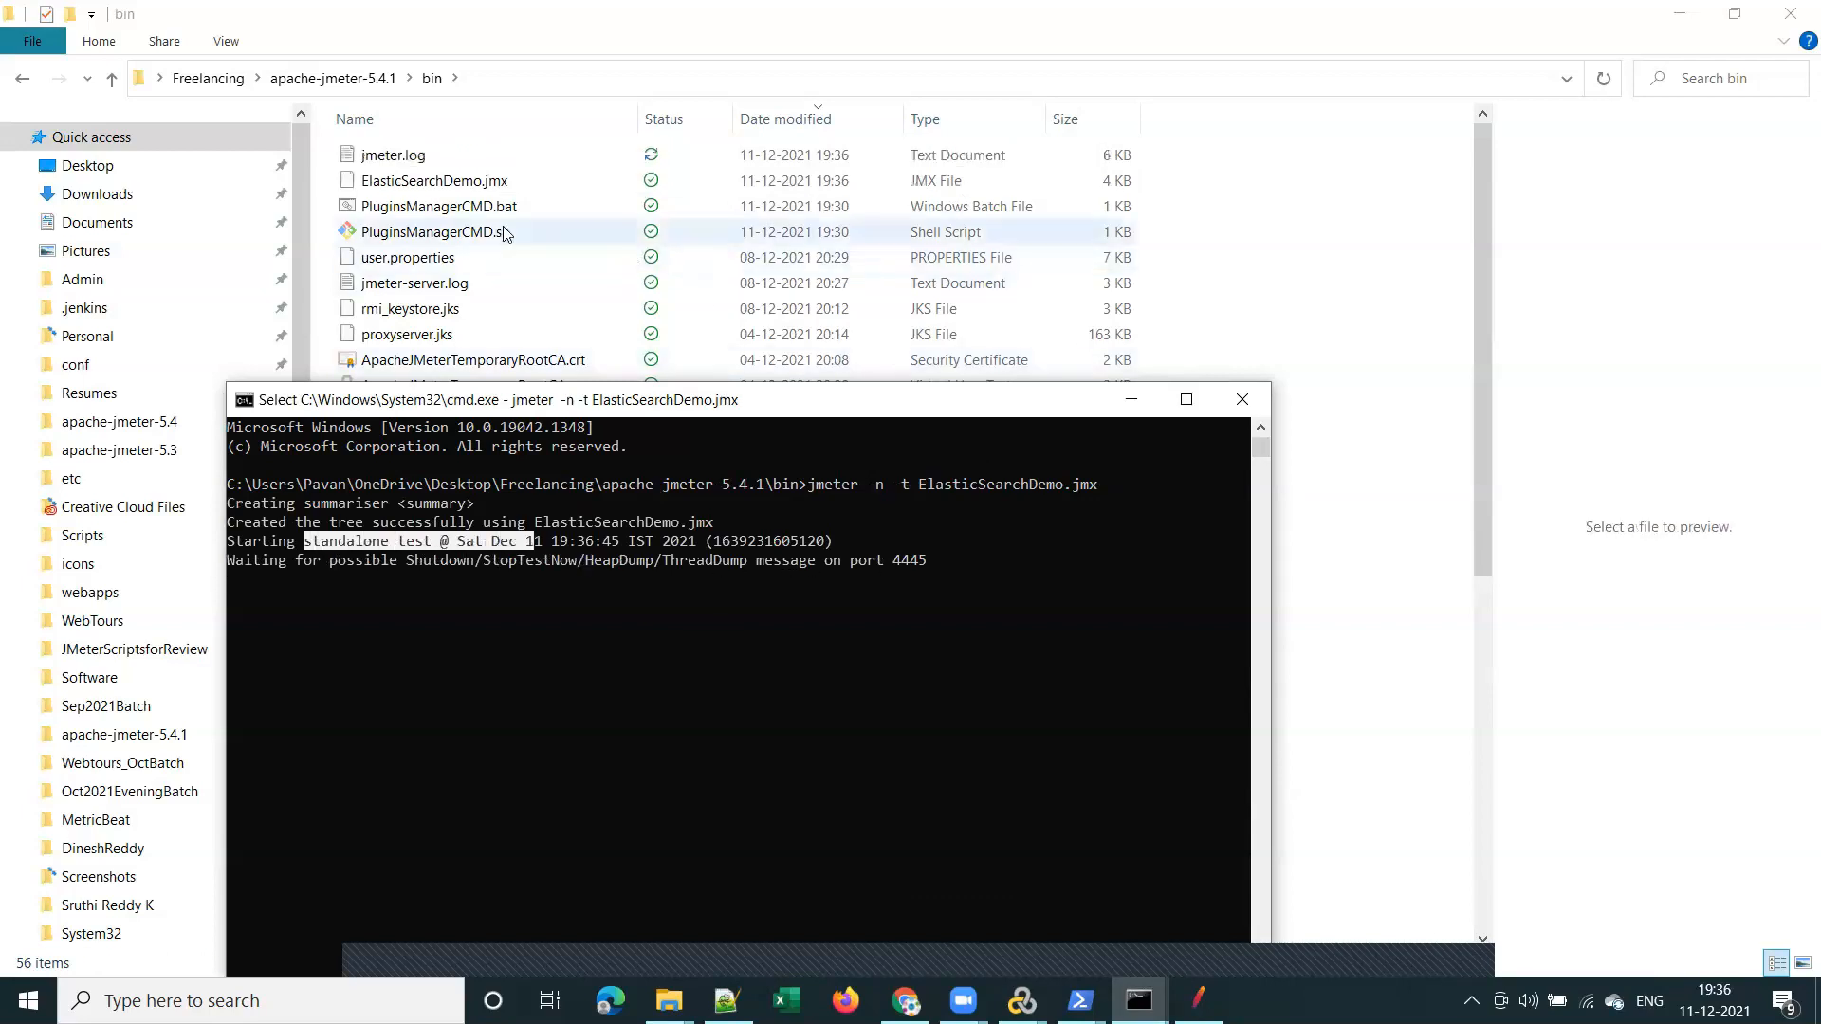
Open jmeter.log from the bin folder in Notepad++, reload its contents, and examine the newest Thread Group entries
double_click(396, 154)
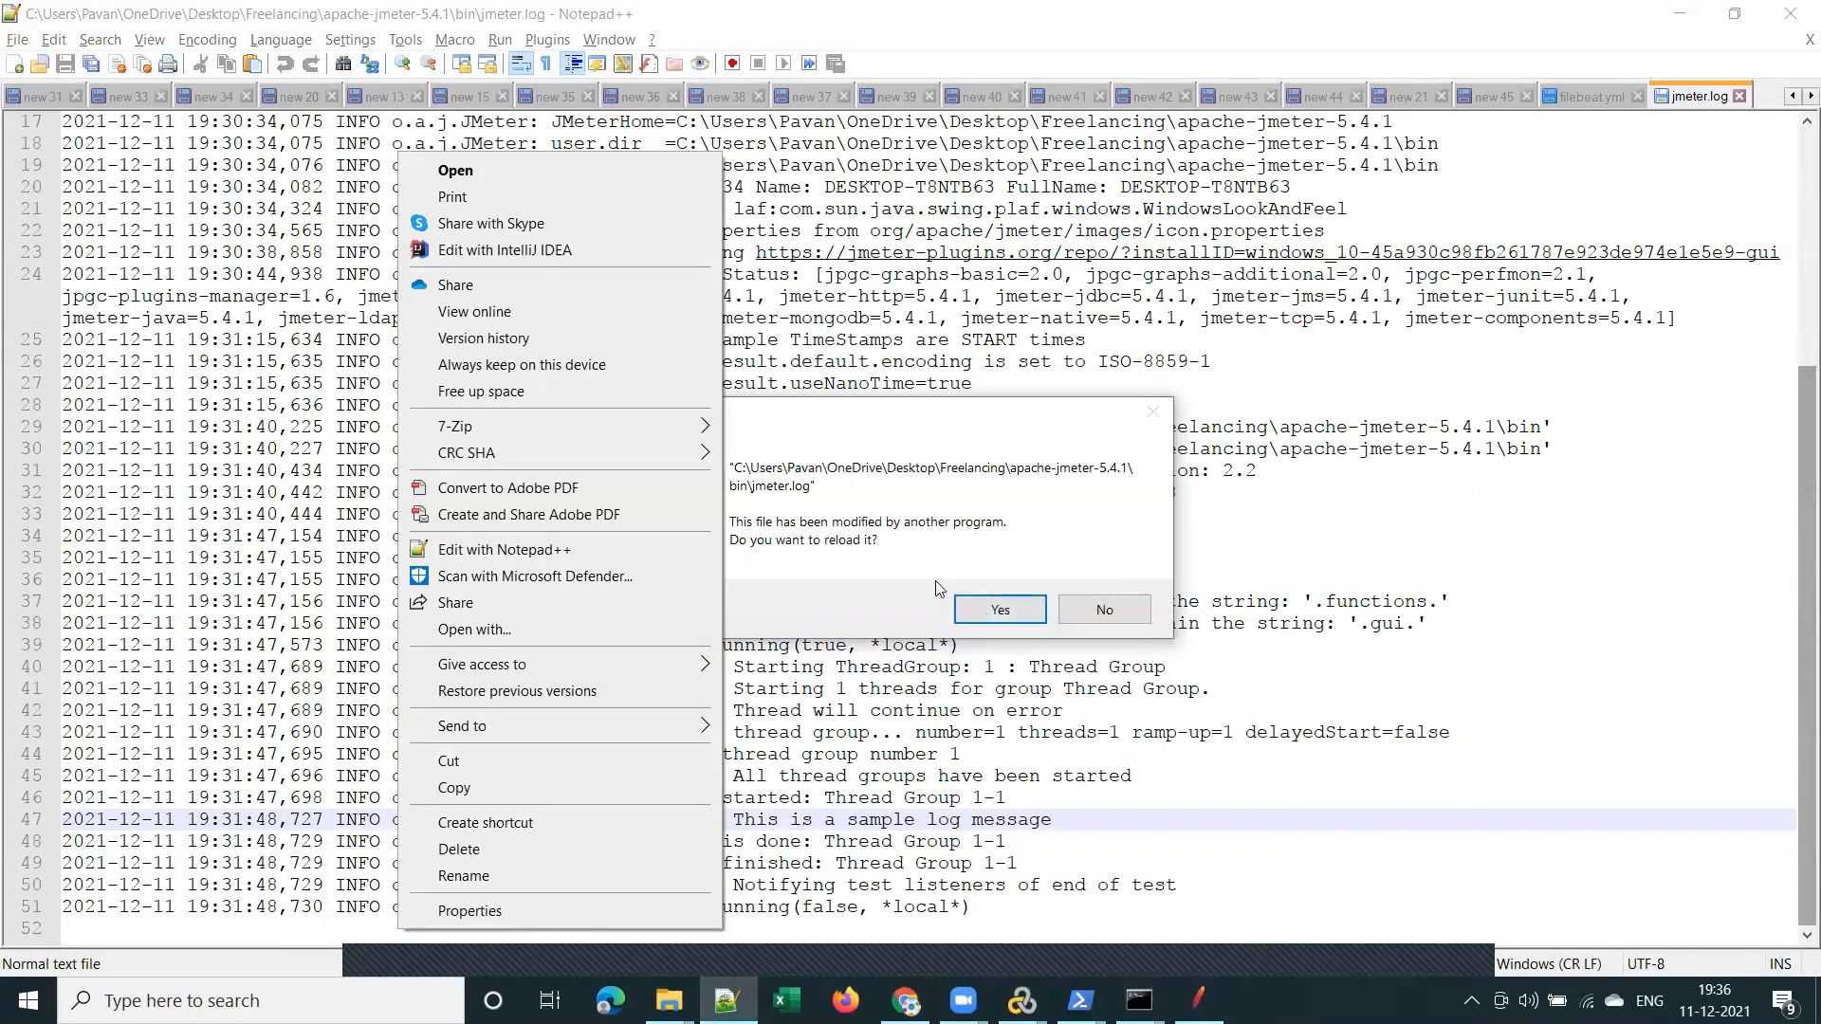
click(999, 610)
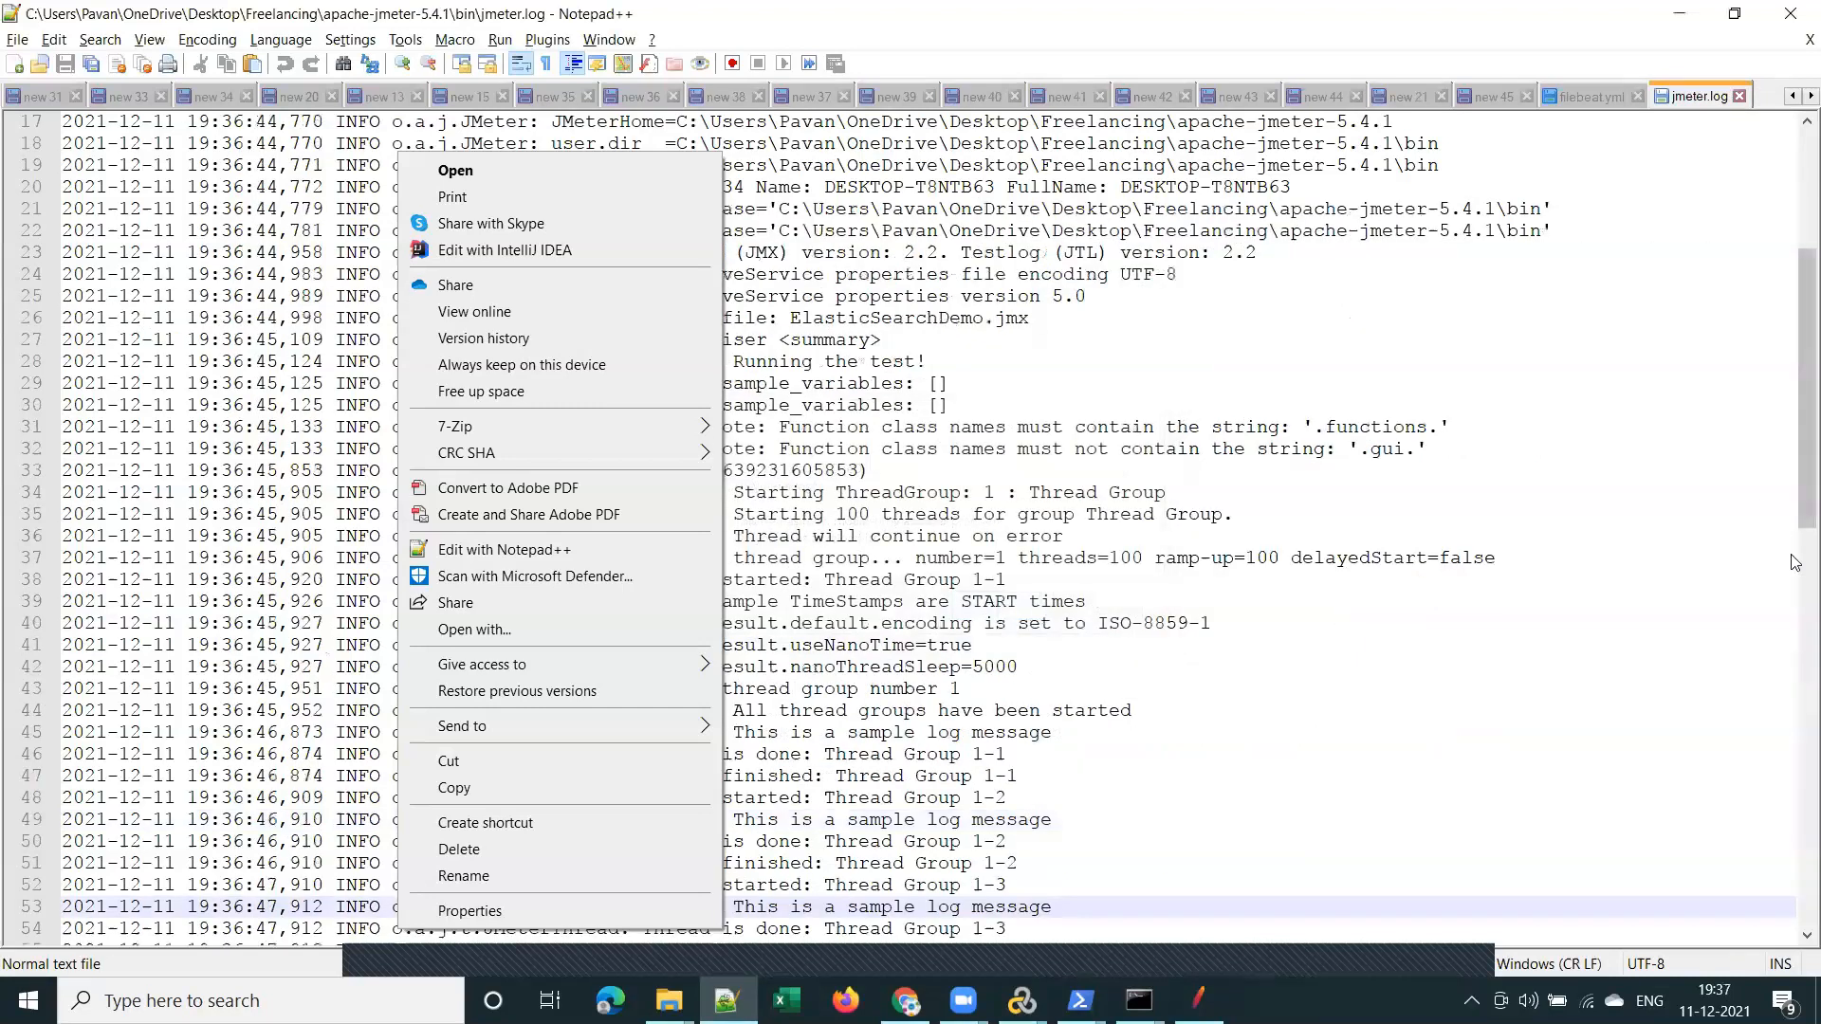
click(1044, 403)
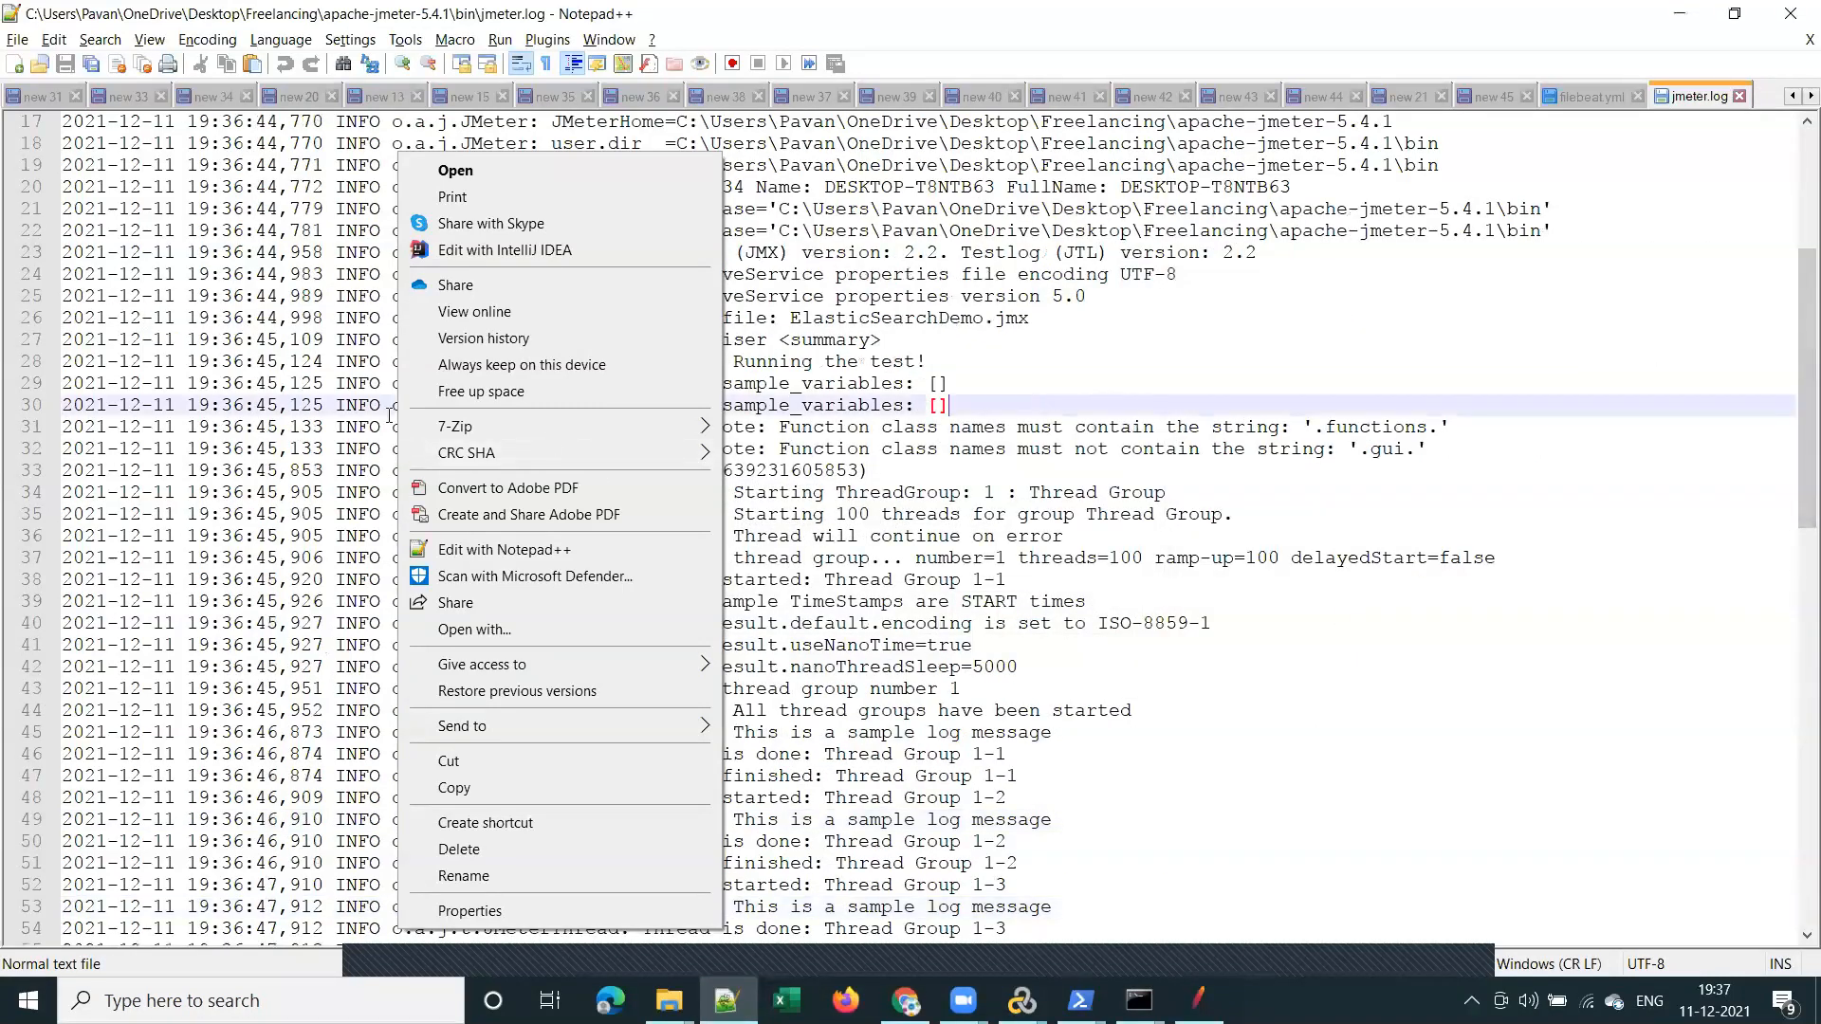
click(1681, 249)
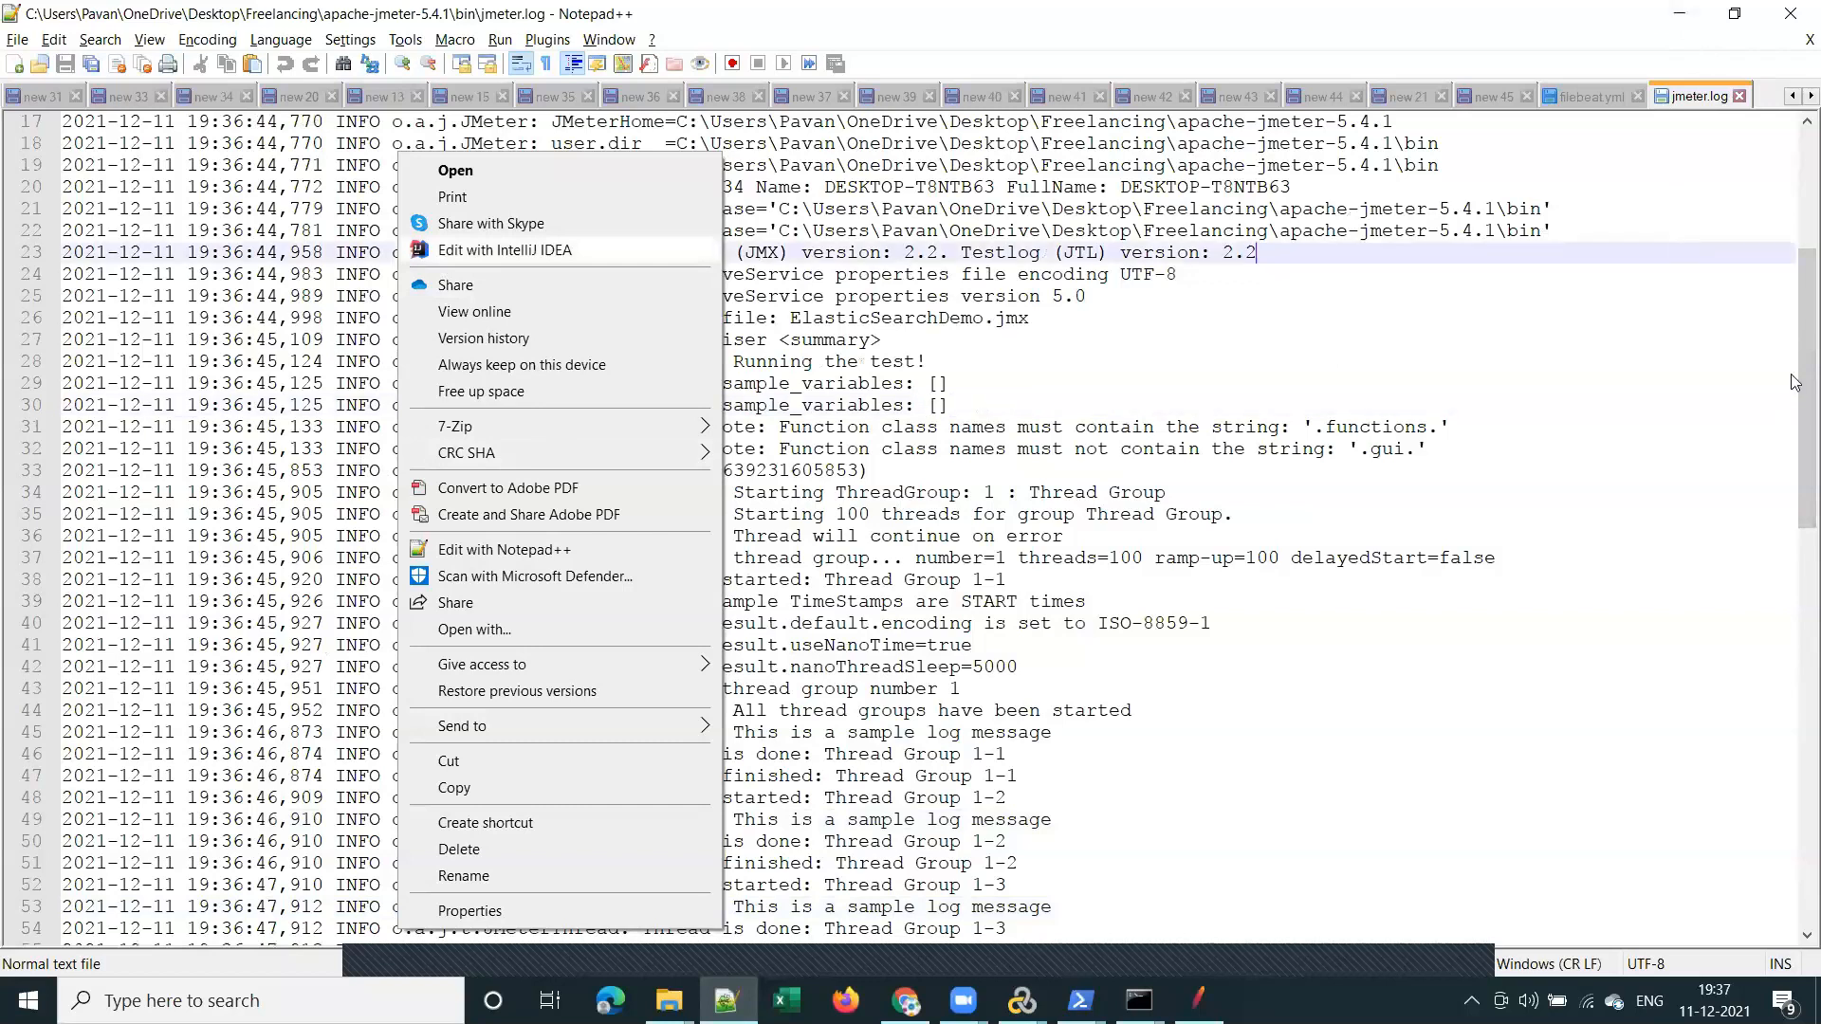
drag(1796, 359, 1796, 759)
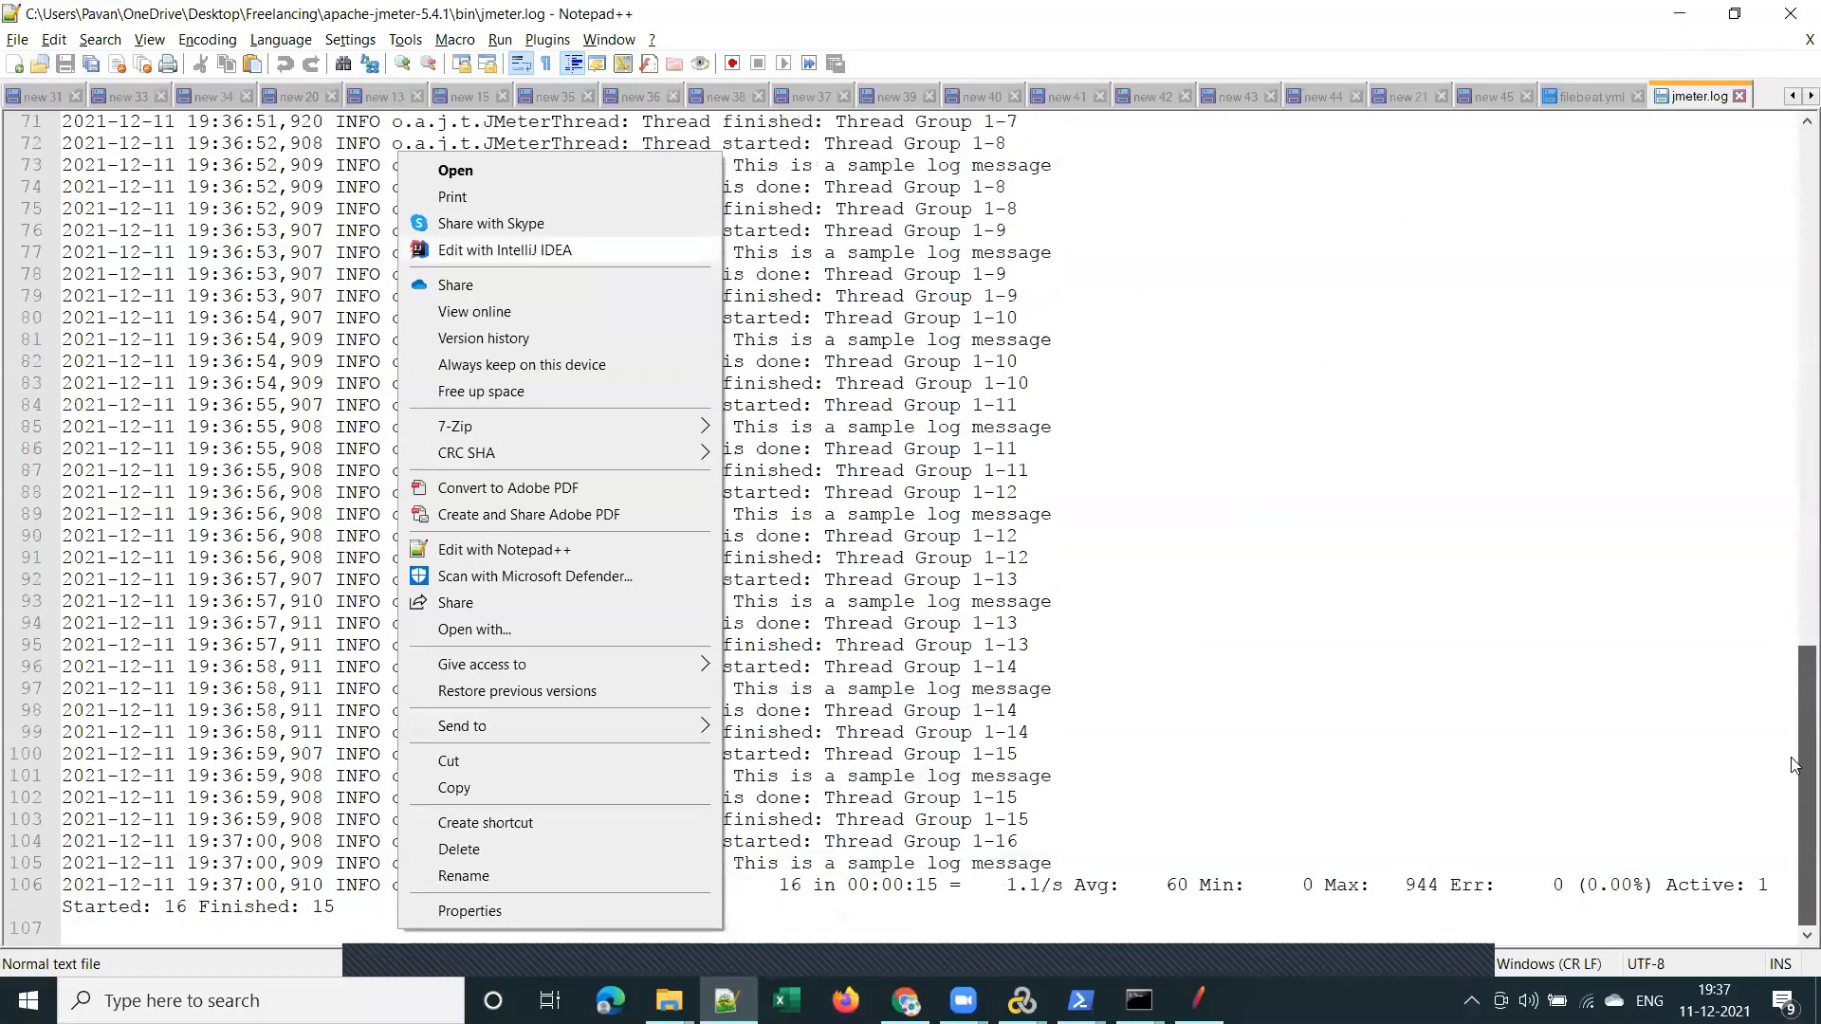
drag(1029, 838, 980, 840)
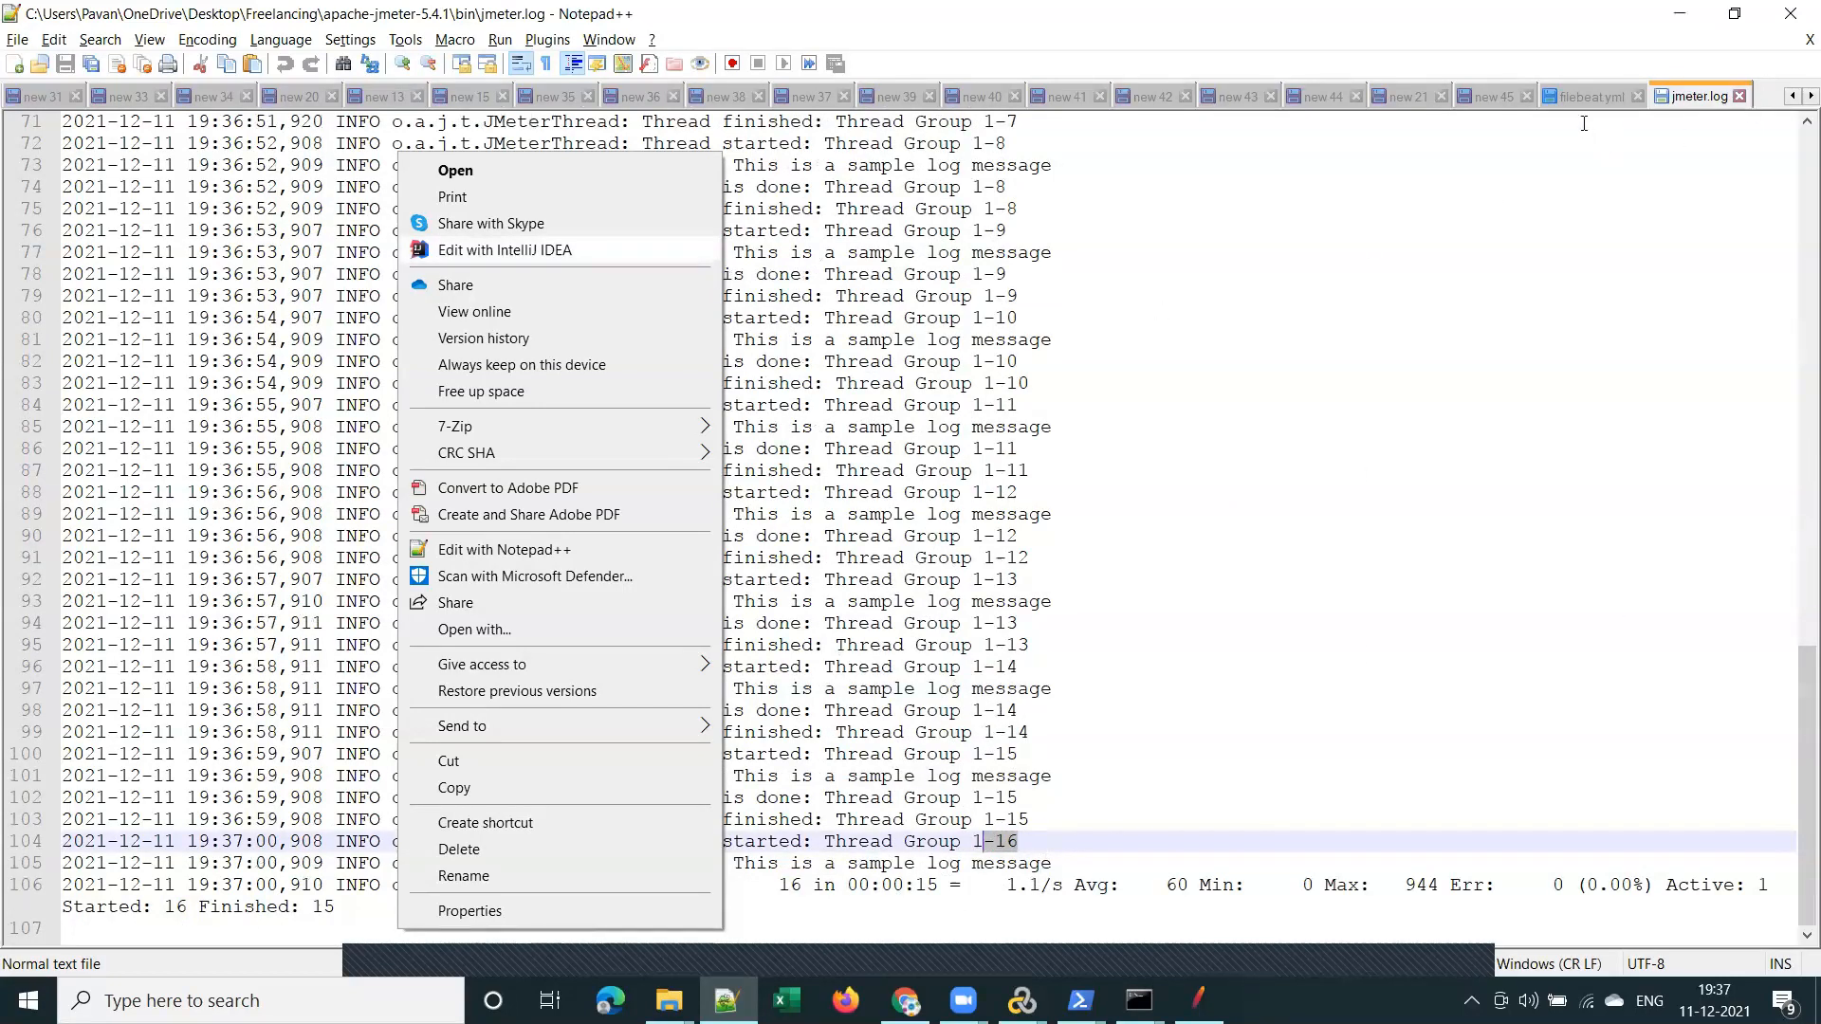
Reload jmeter.log once more and check the latest entries written by the running test
click(1593, 96)
click(1683, 98)
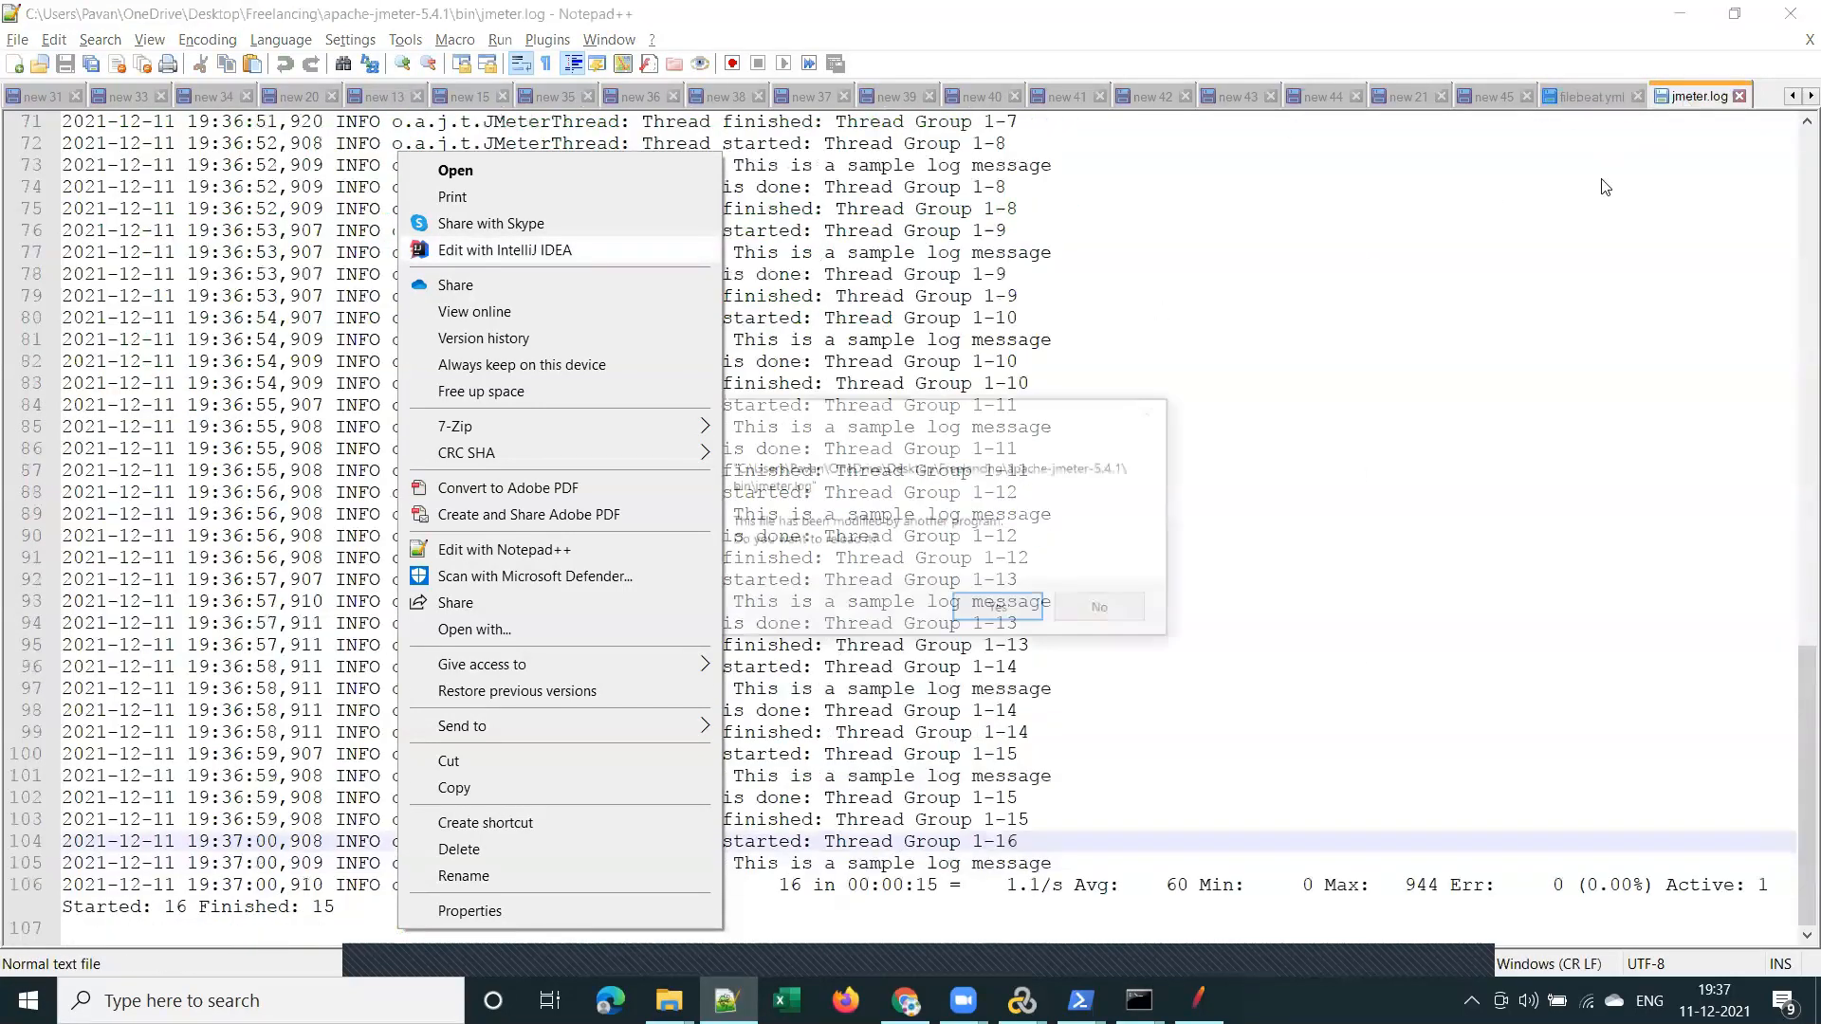
click(1004, 609)
scroll(1156, 789, down, 16)
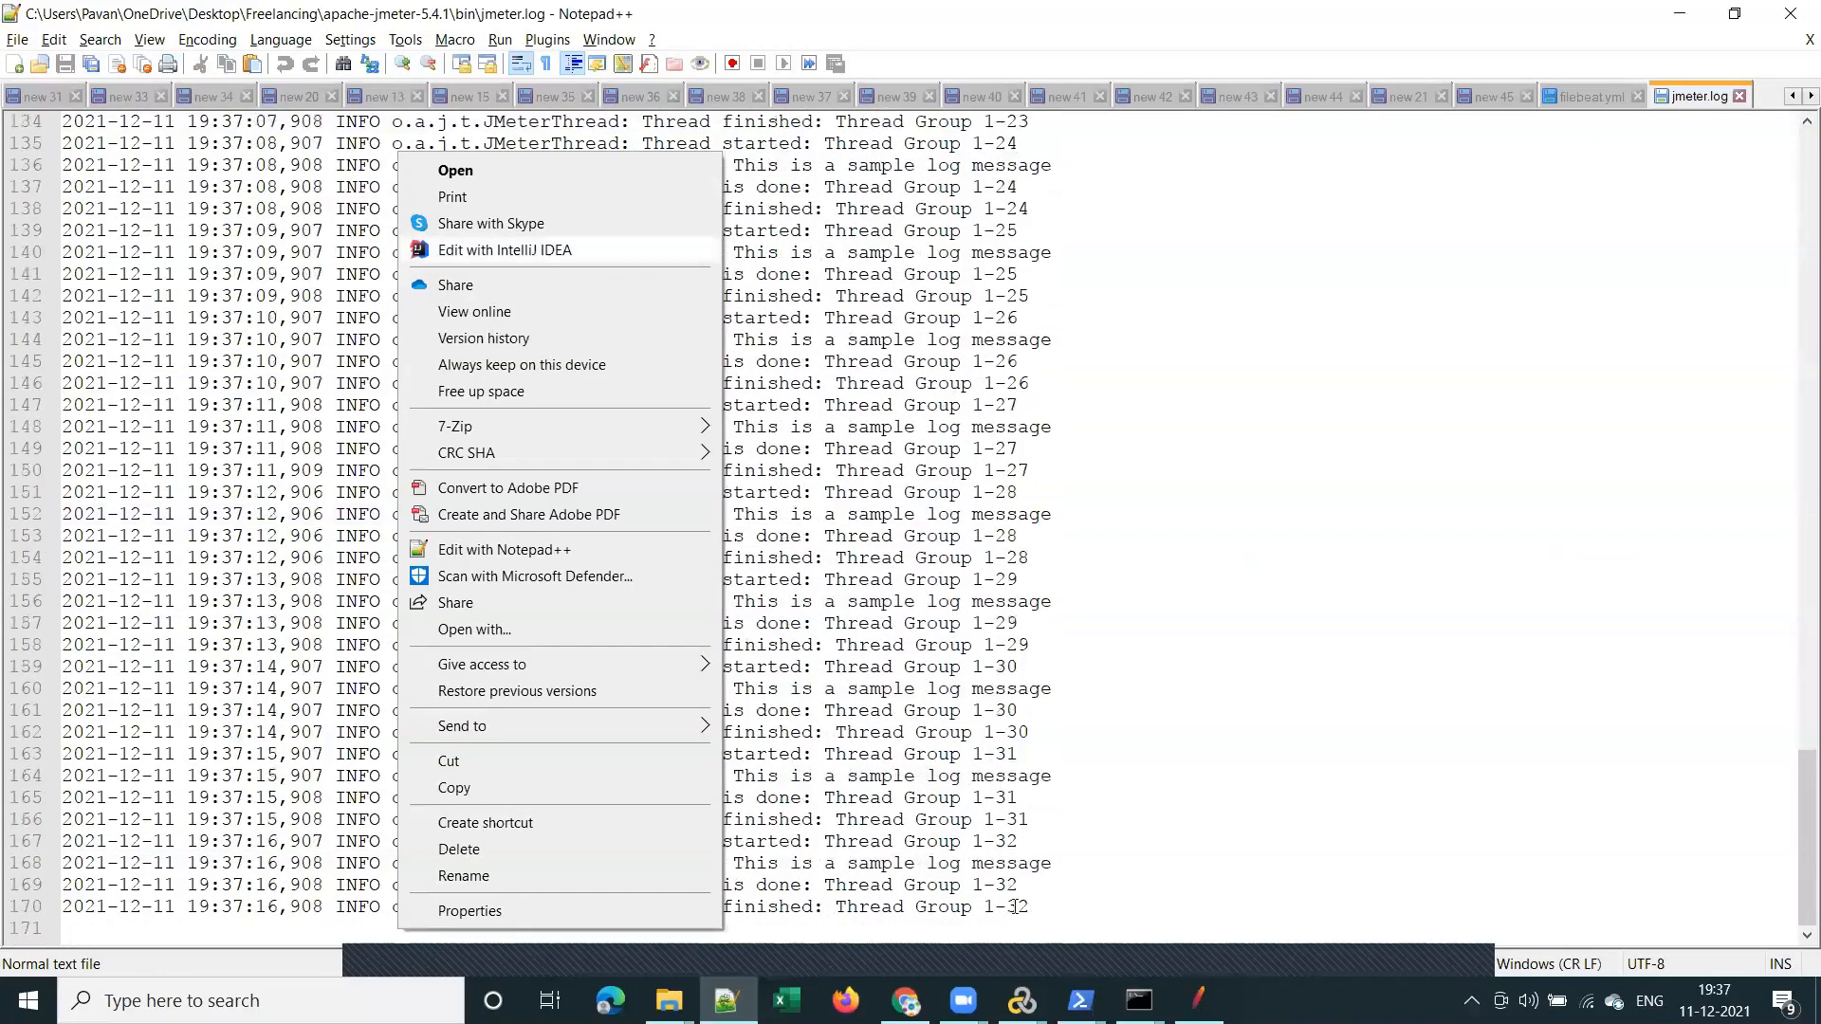
Switch back to Kibana in Chrome, refresh Discover, and check the count of the 19:36:30 histogram bar
click(913, 983)
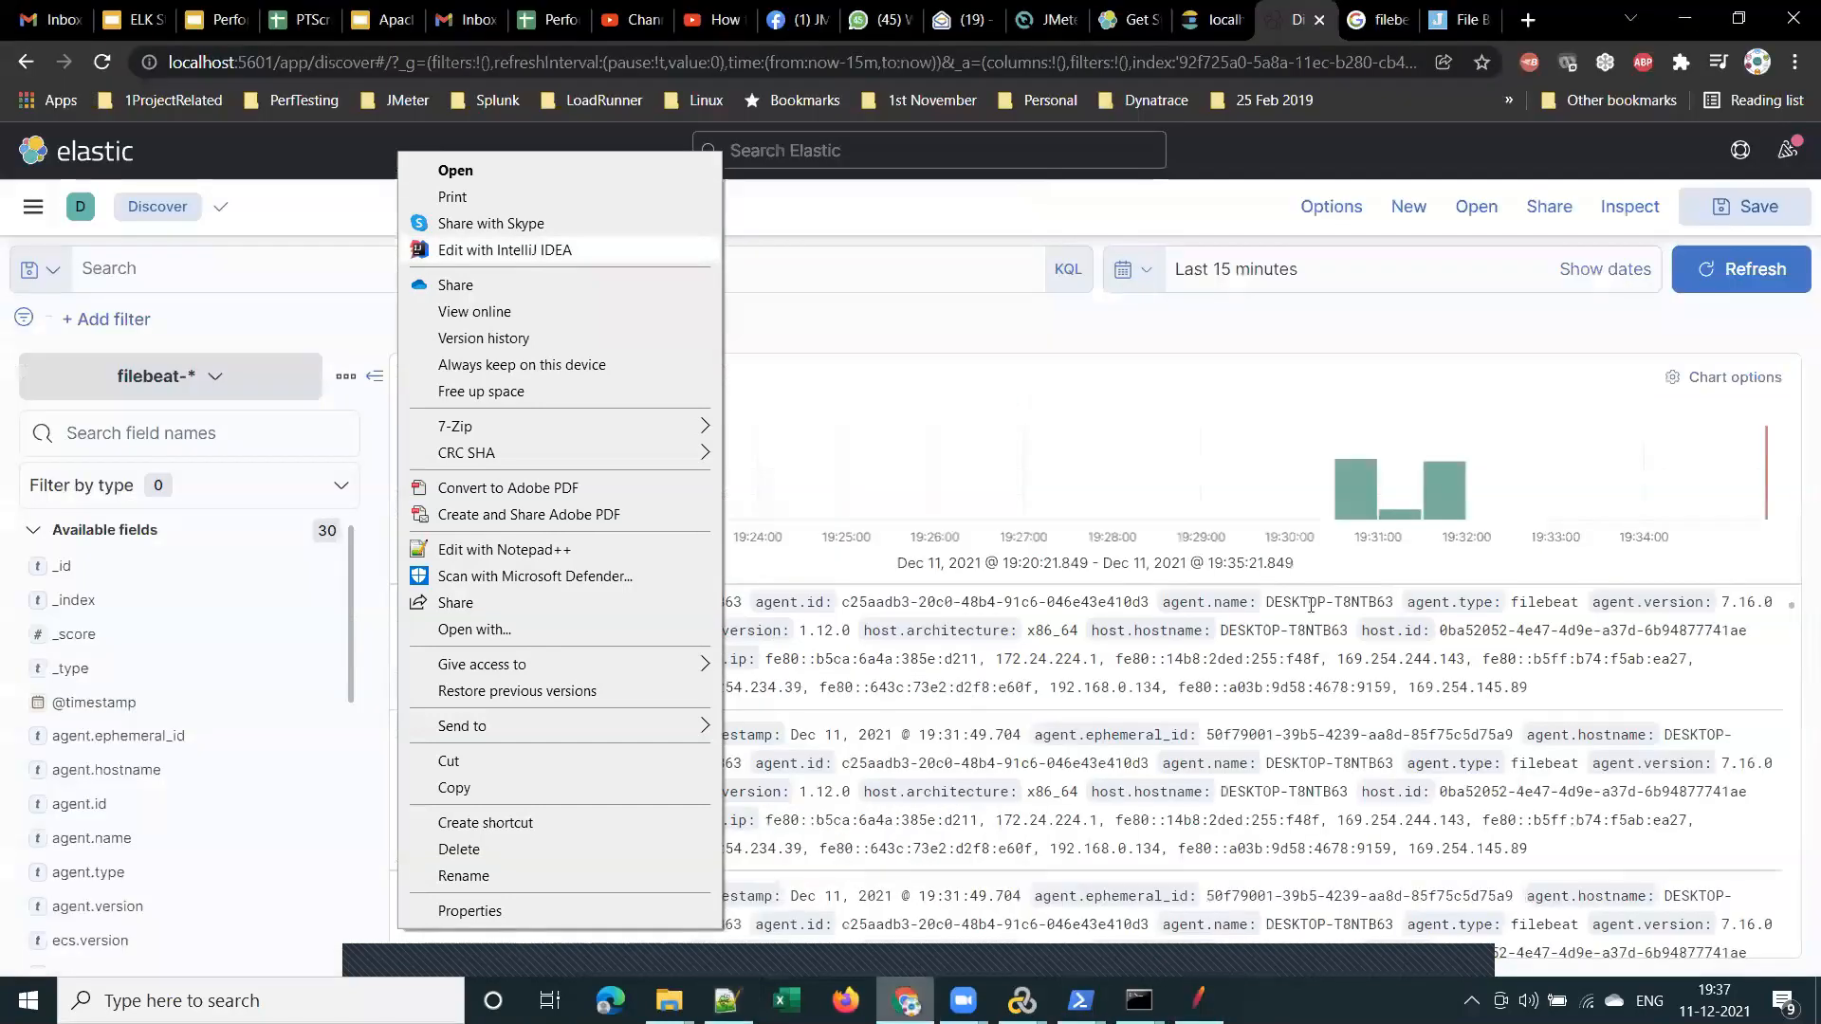
click(451, 171)
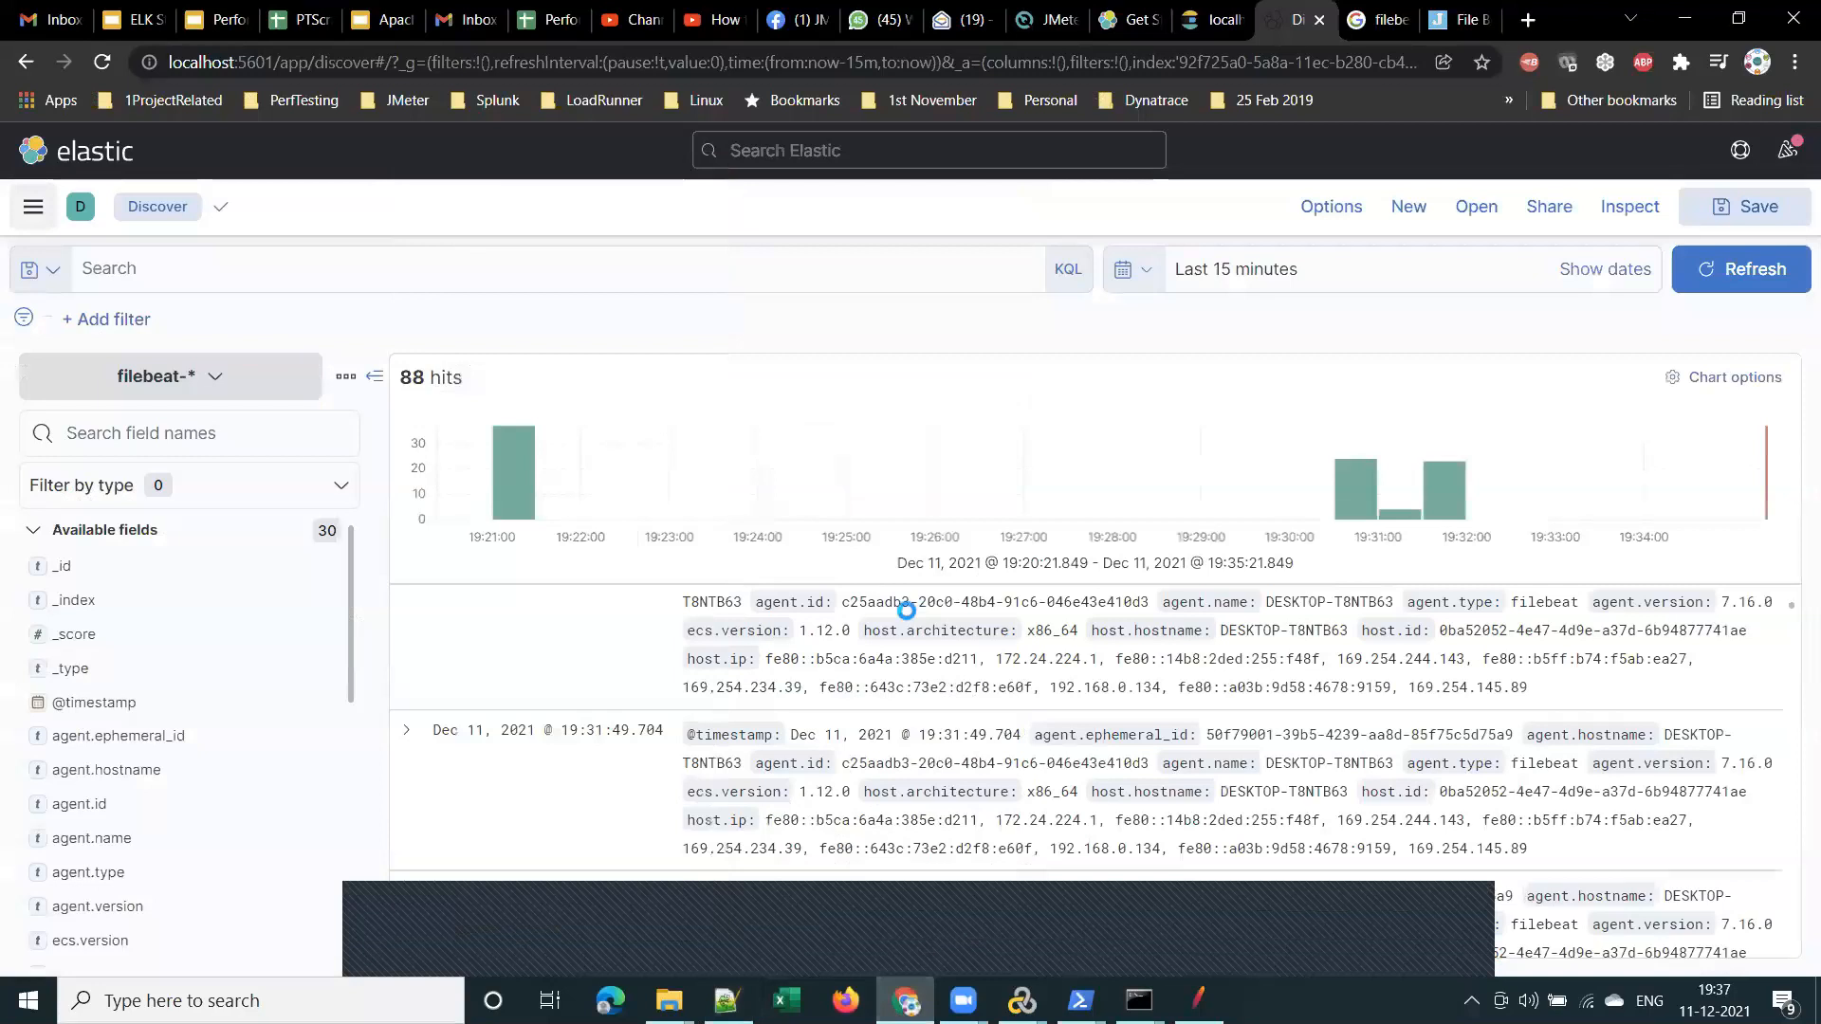
click(1591, 512)
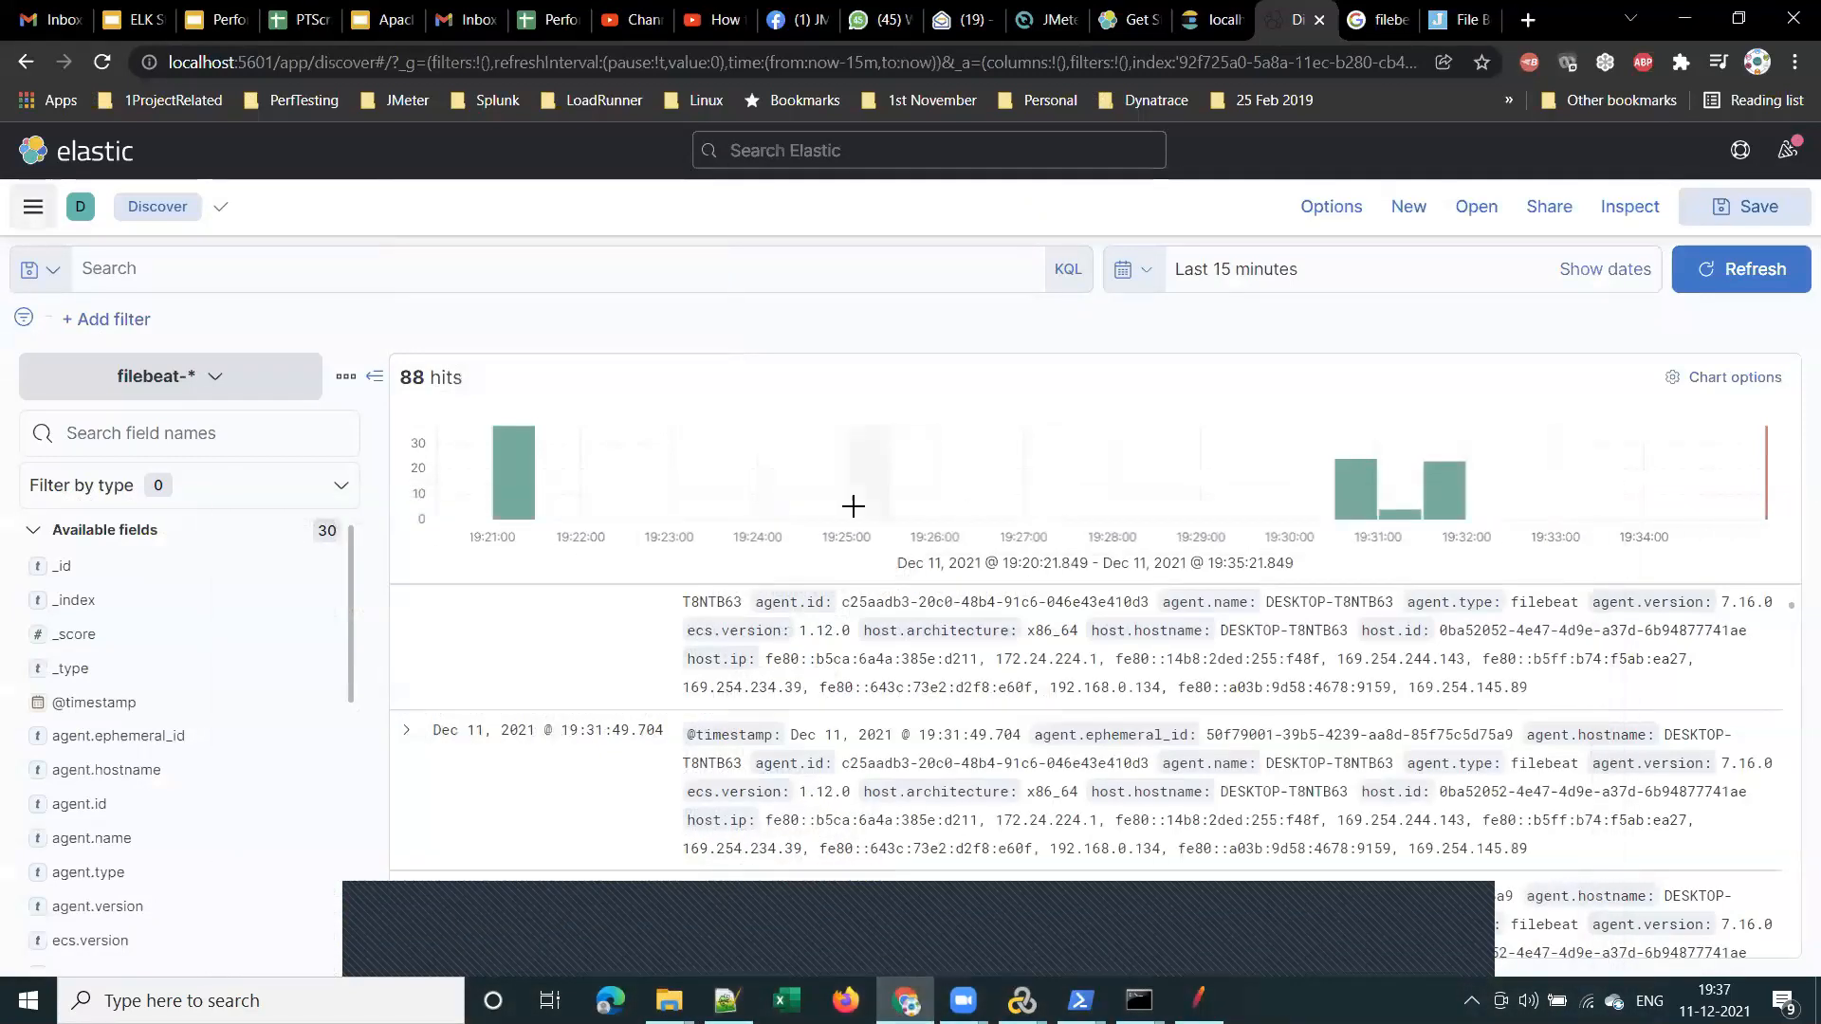
click(1732, 275)
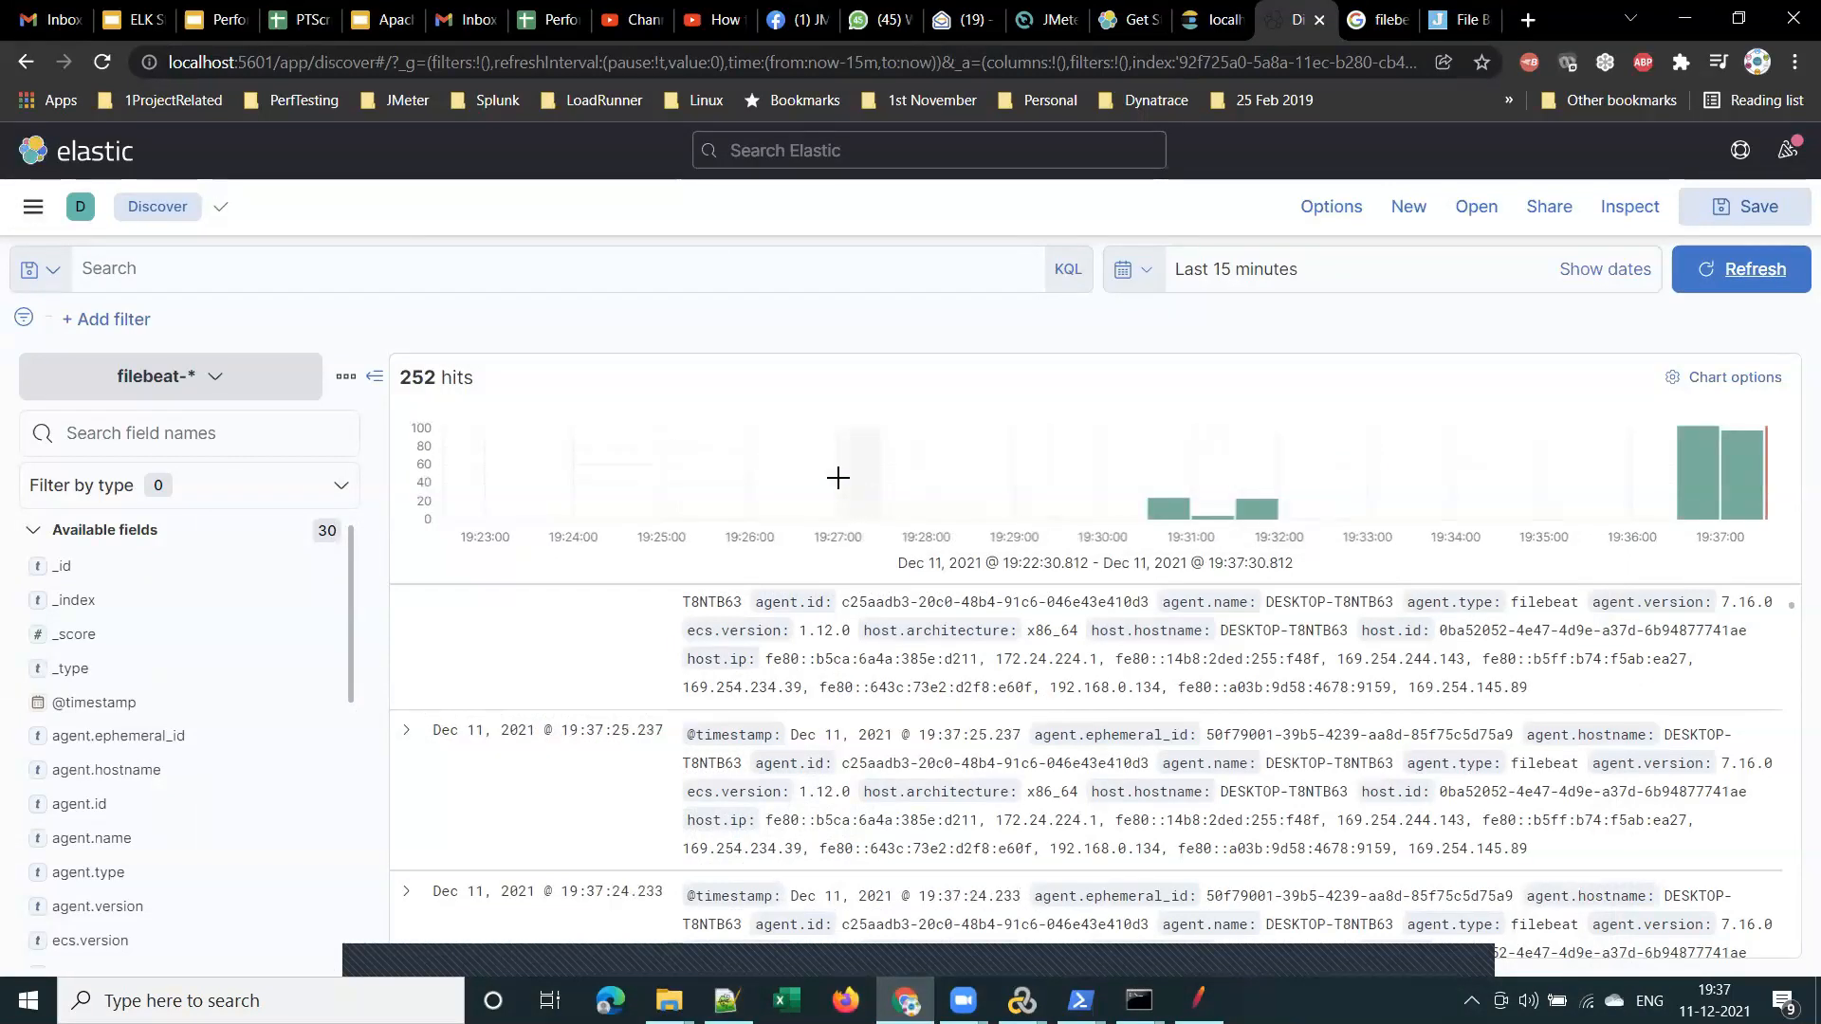
mouse_move(1704, 467)
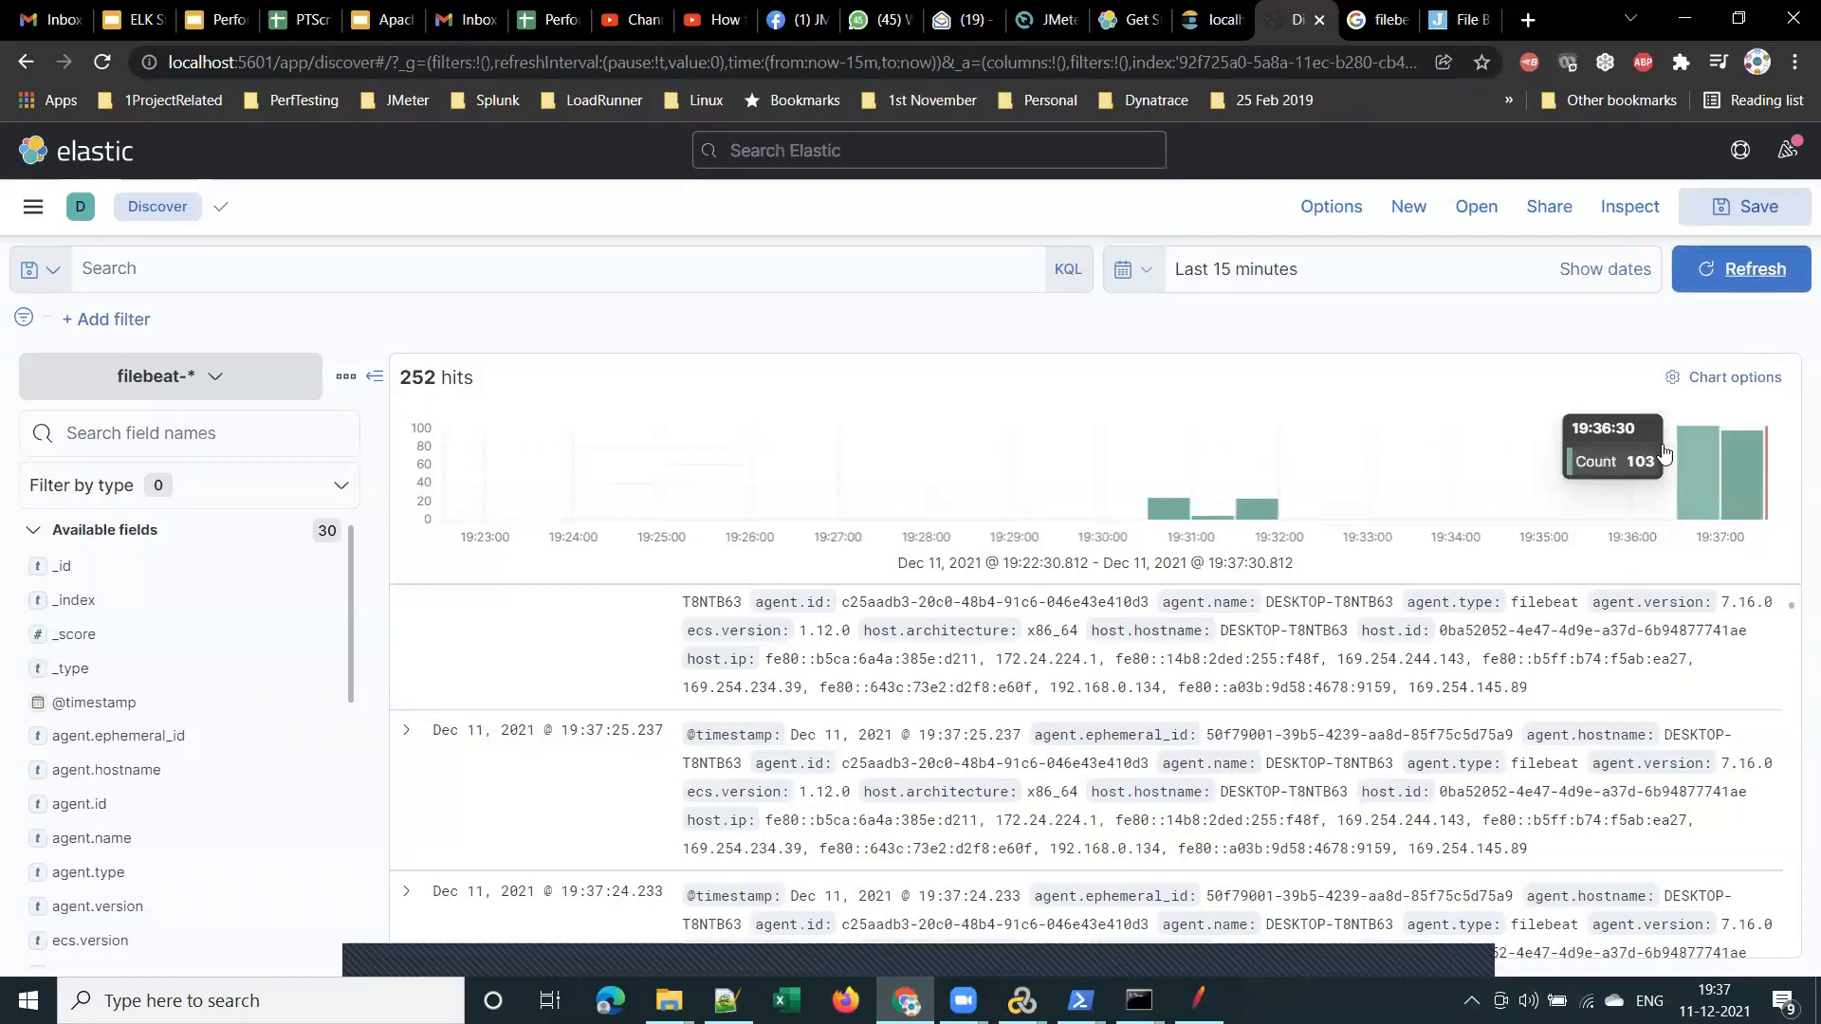
Refresh Discover again to load the newer log events and check the most recent histogram bar
click(1756, 271)
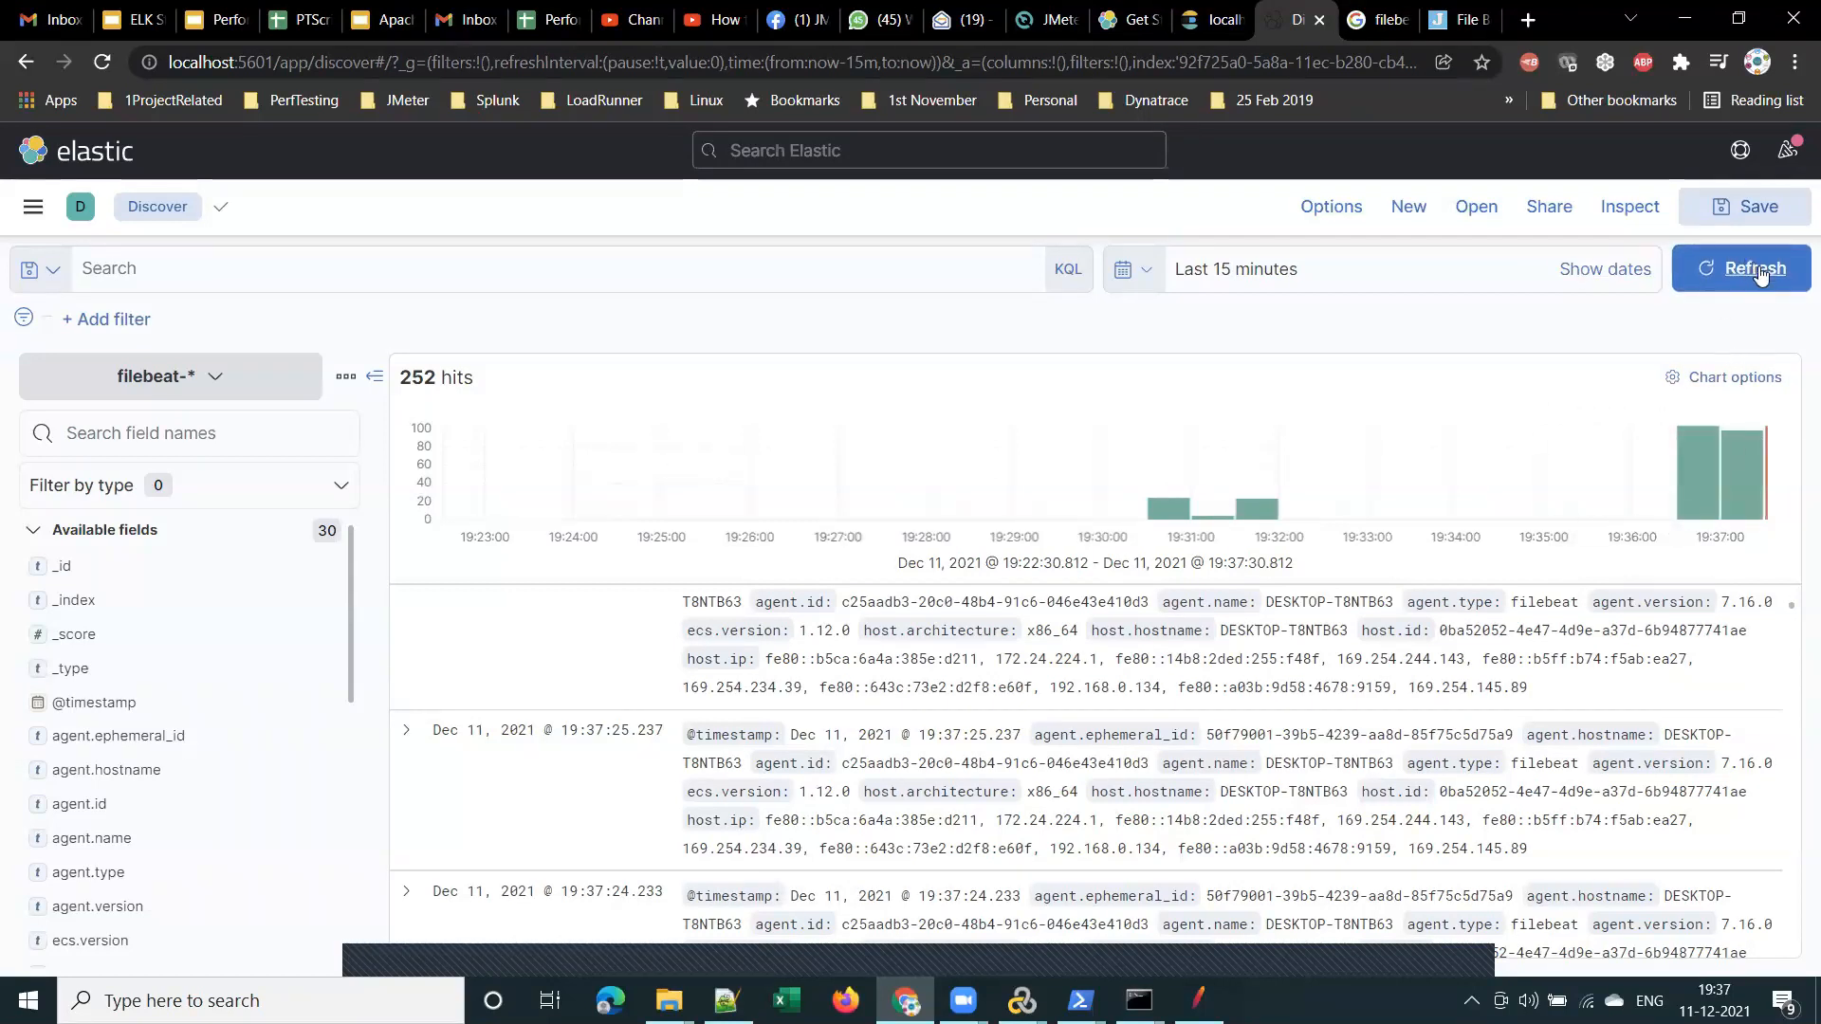
click(1758, 270)
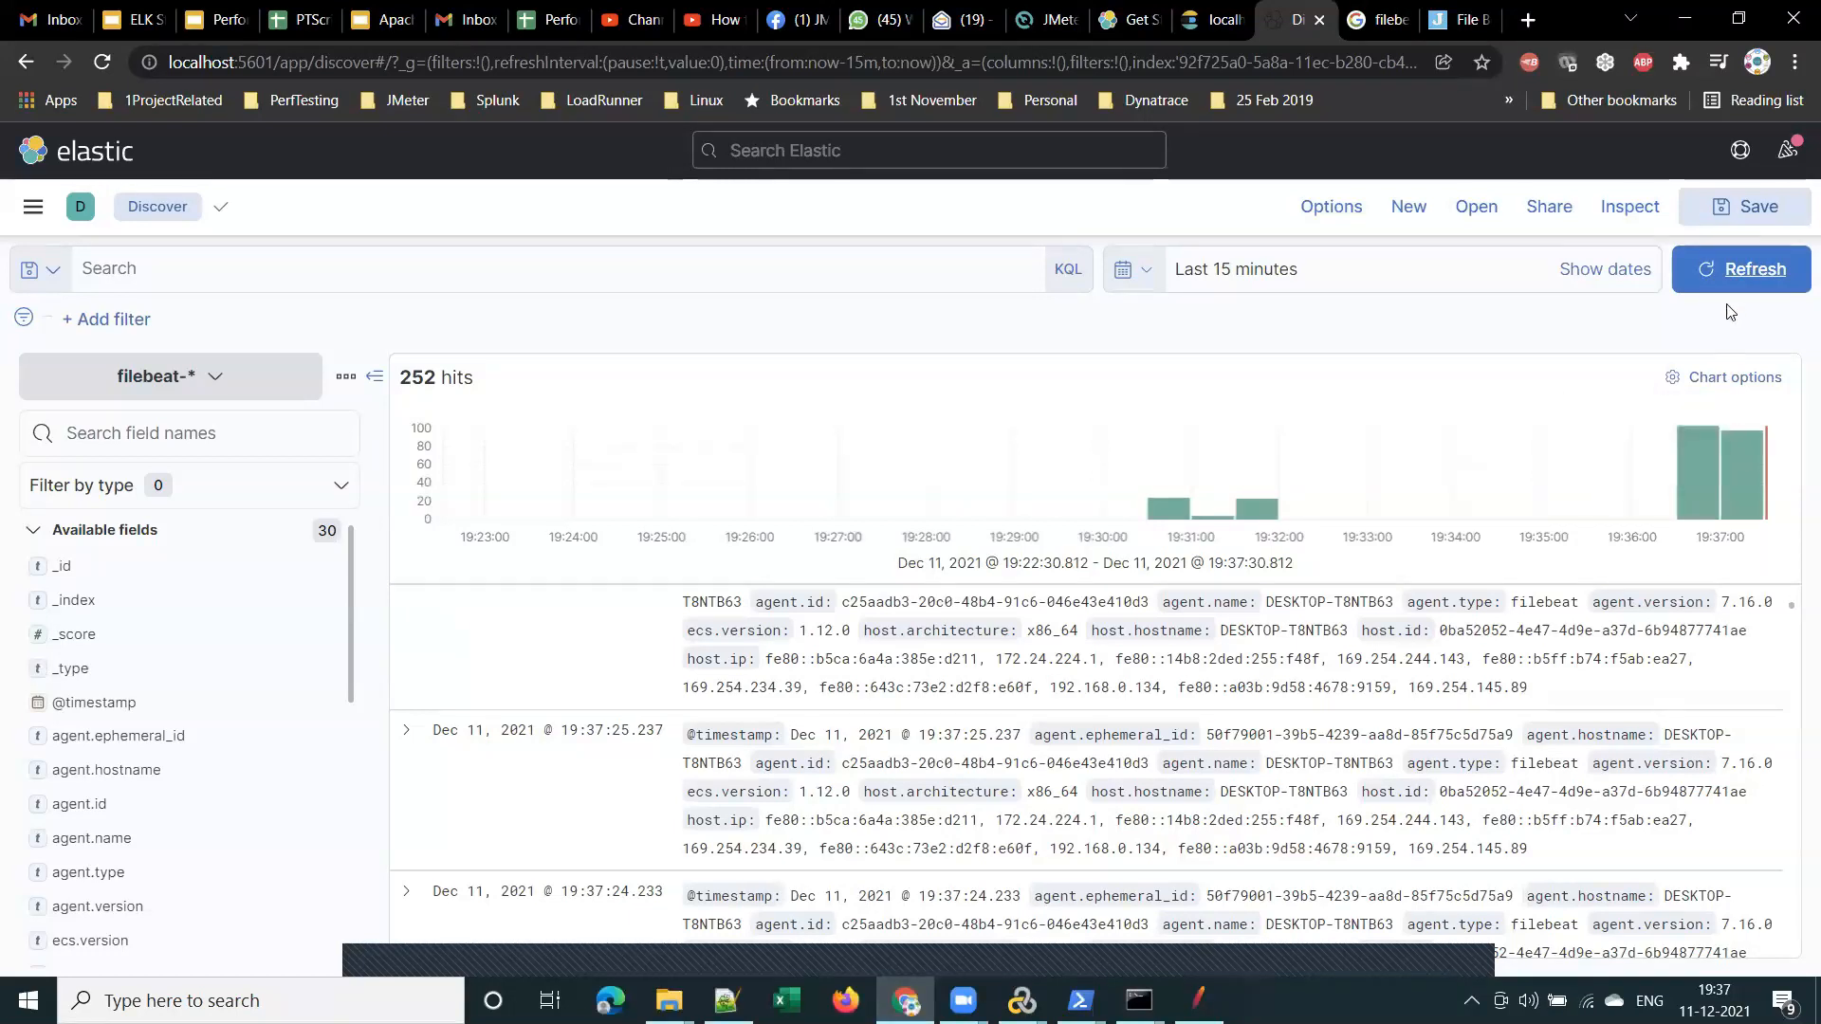
click(1743, 273)
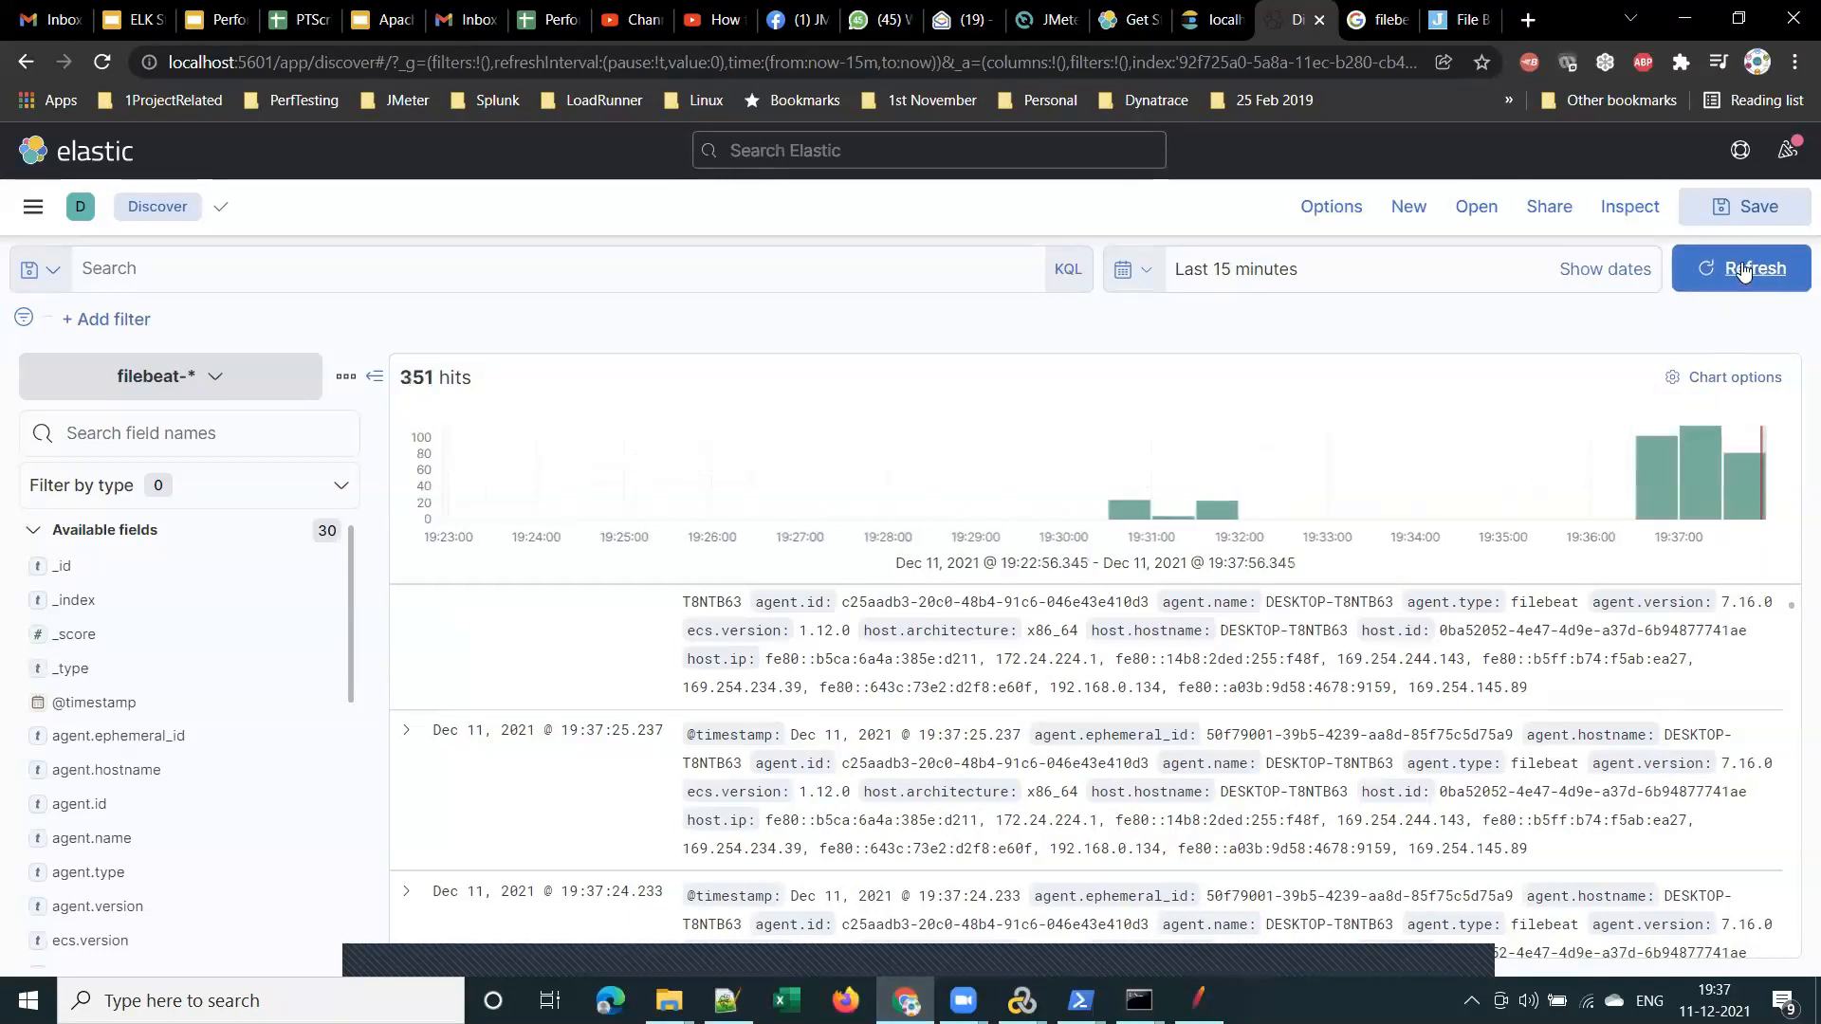
mouse_move(1750, 471)
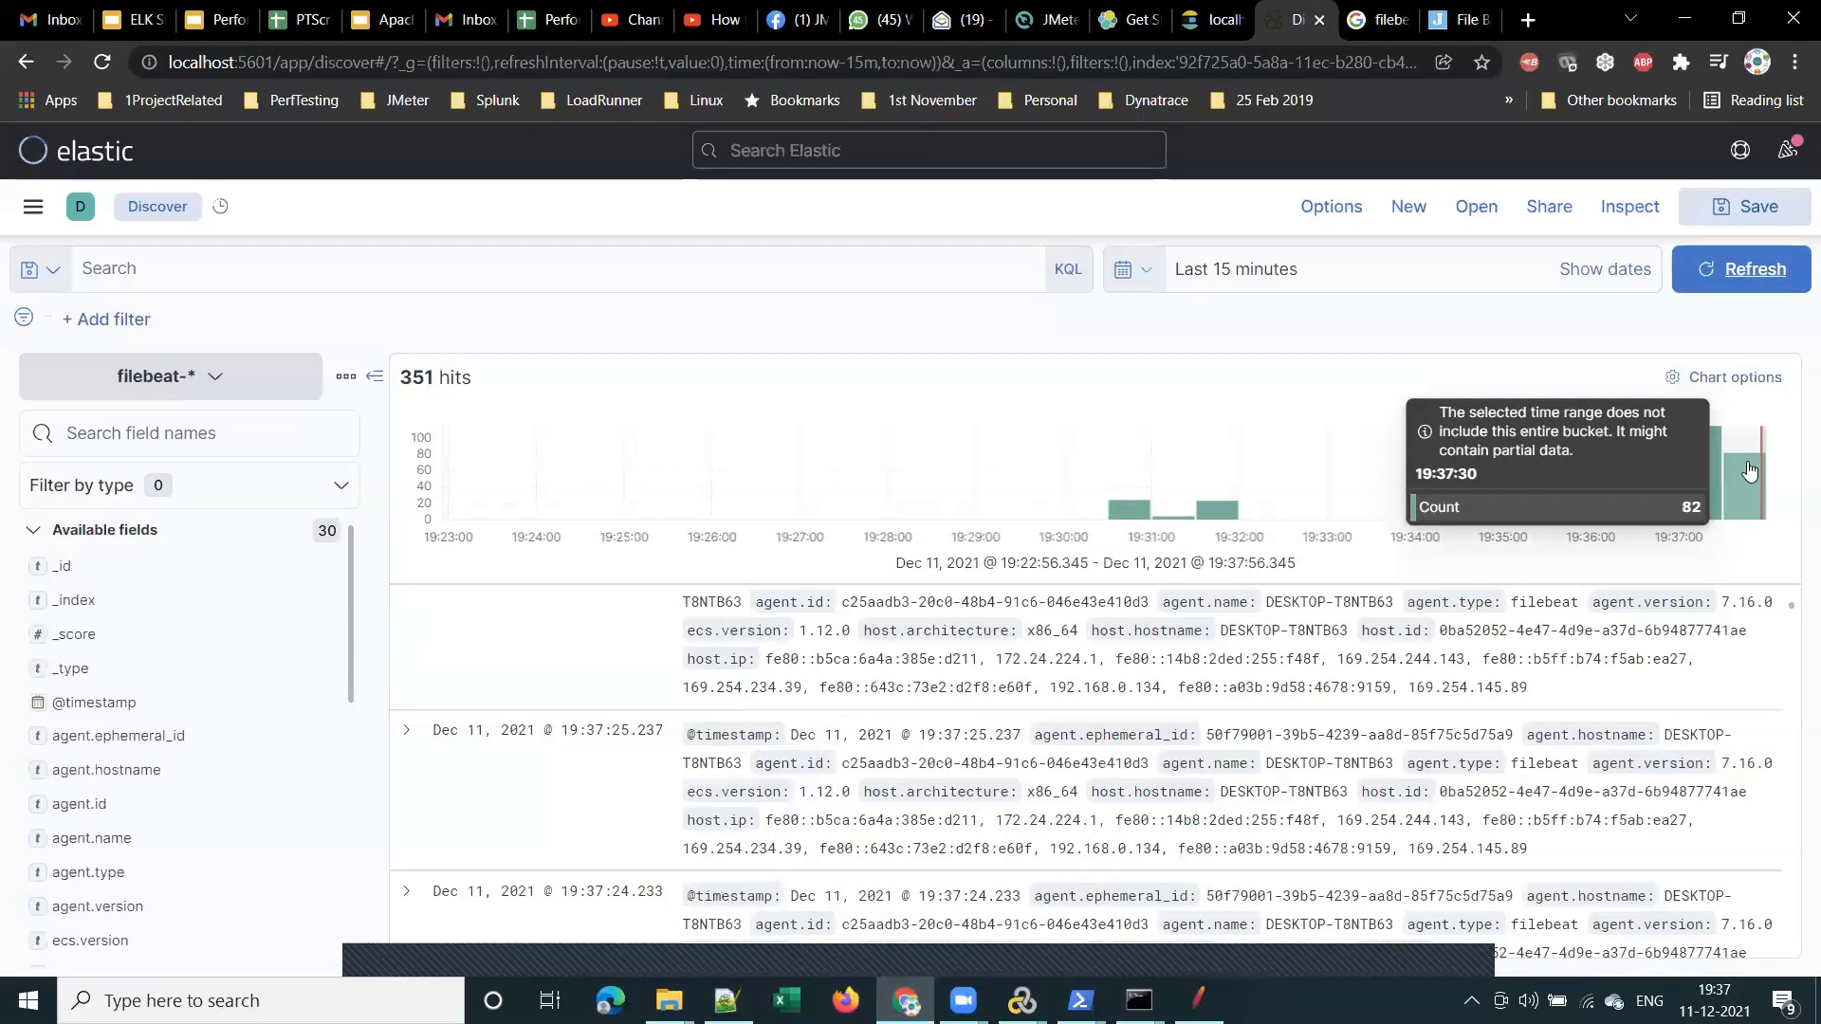
Copy the log message text from the JSR223 Sampler script in JMeter and search Kibana Discover for "This is a sample log message"
click(330, 275)
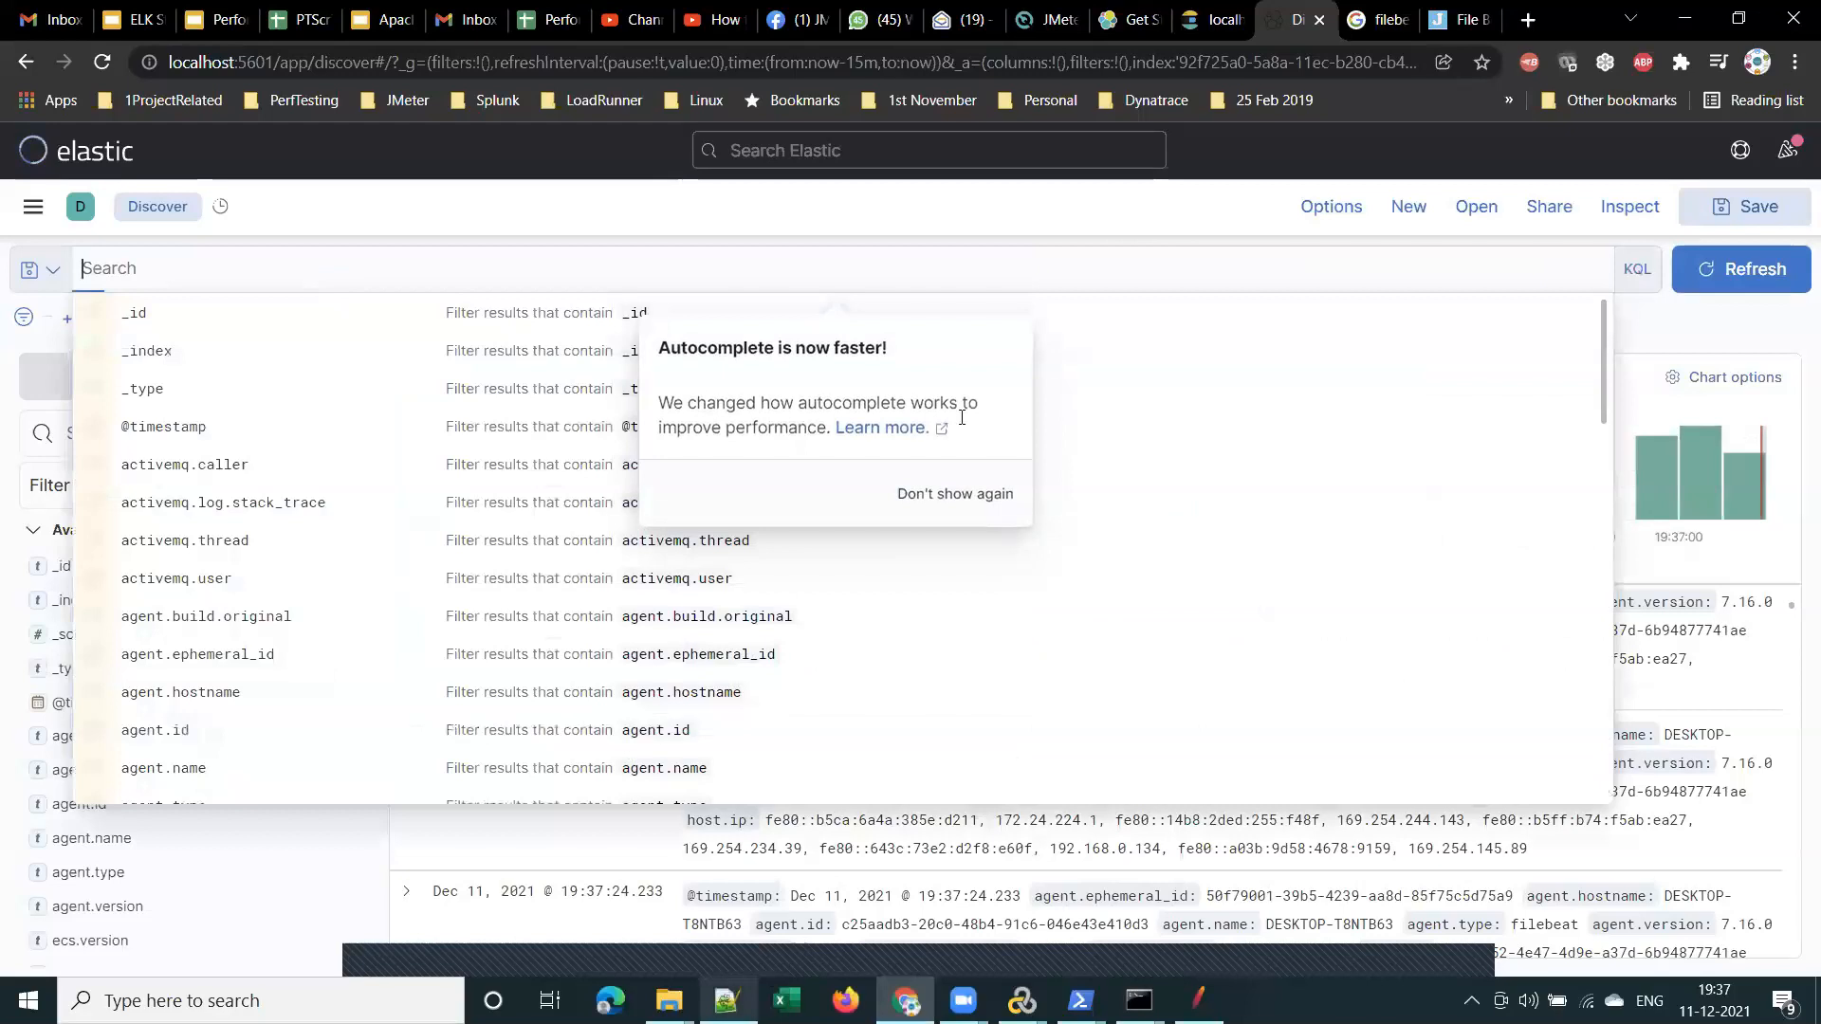
key(alt+Tab)
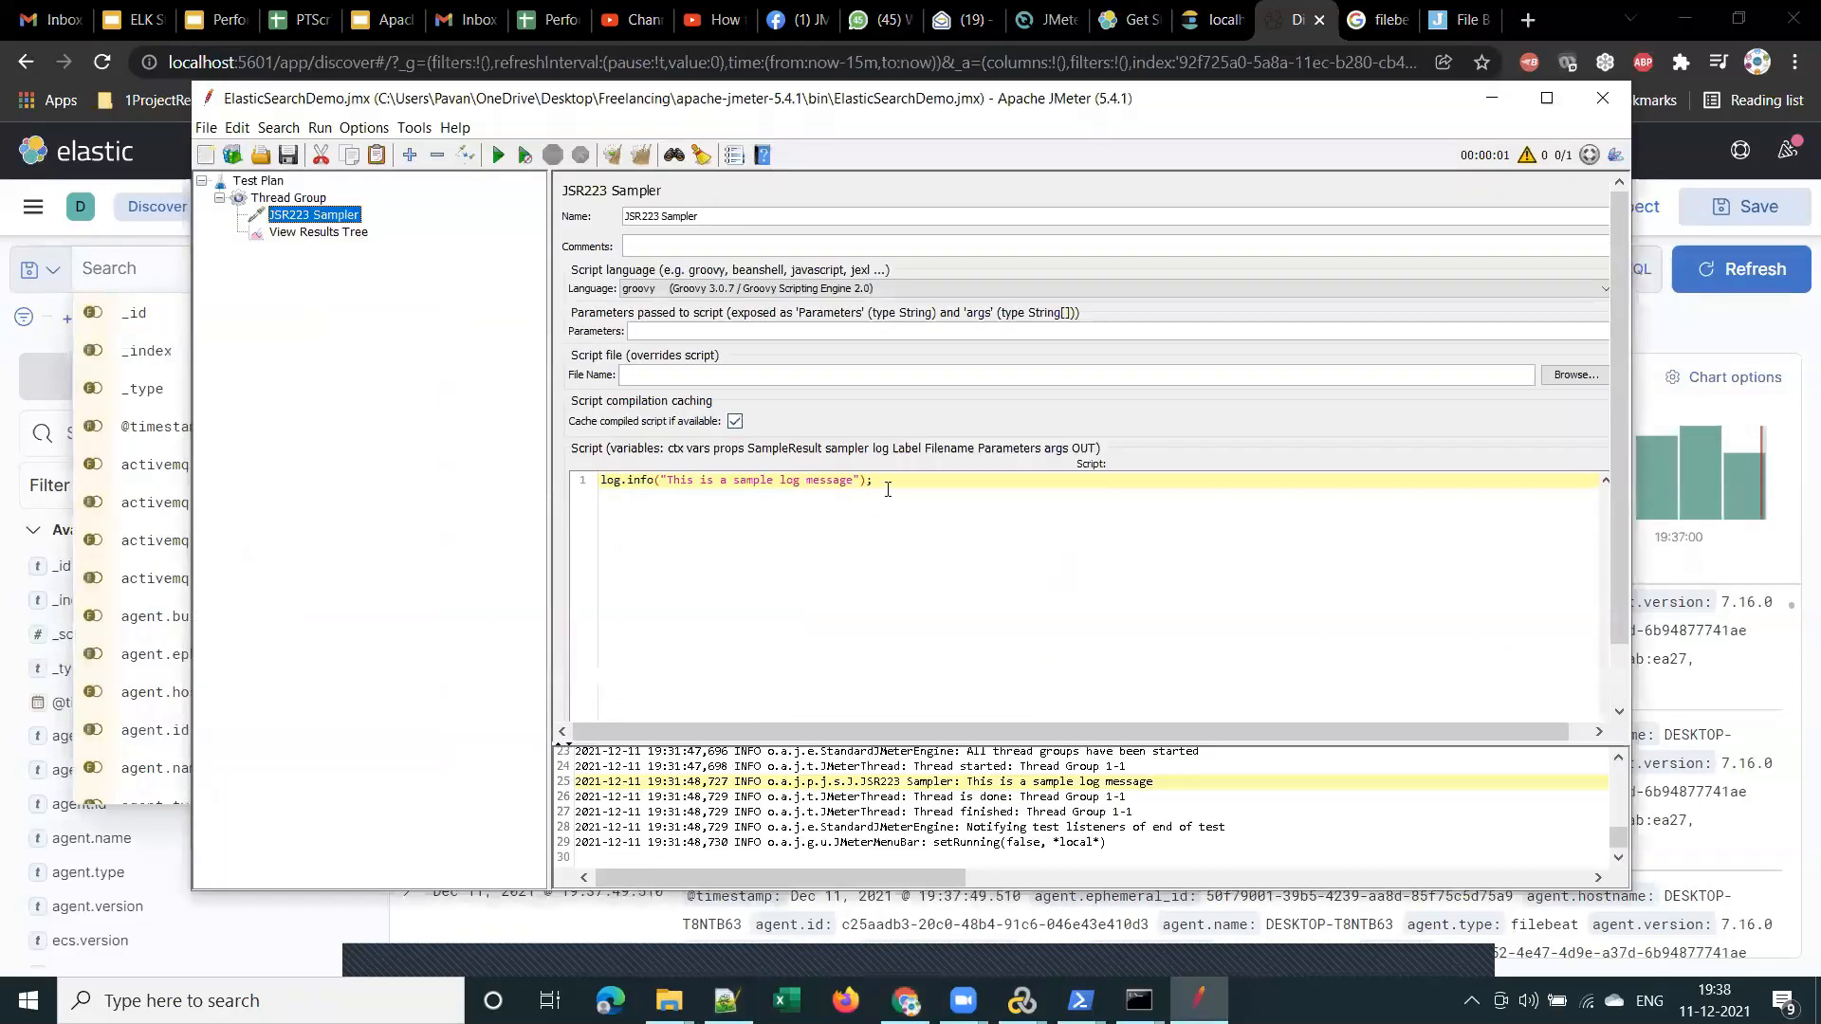
drag(667, 480, 848, 480)
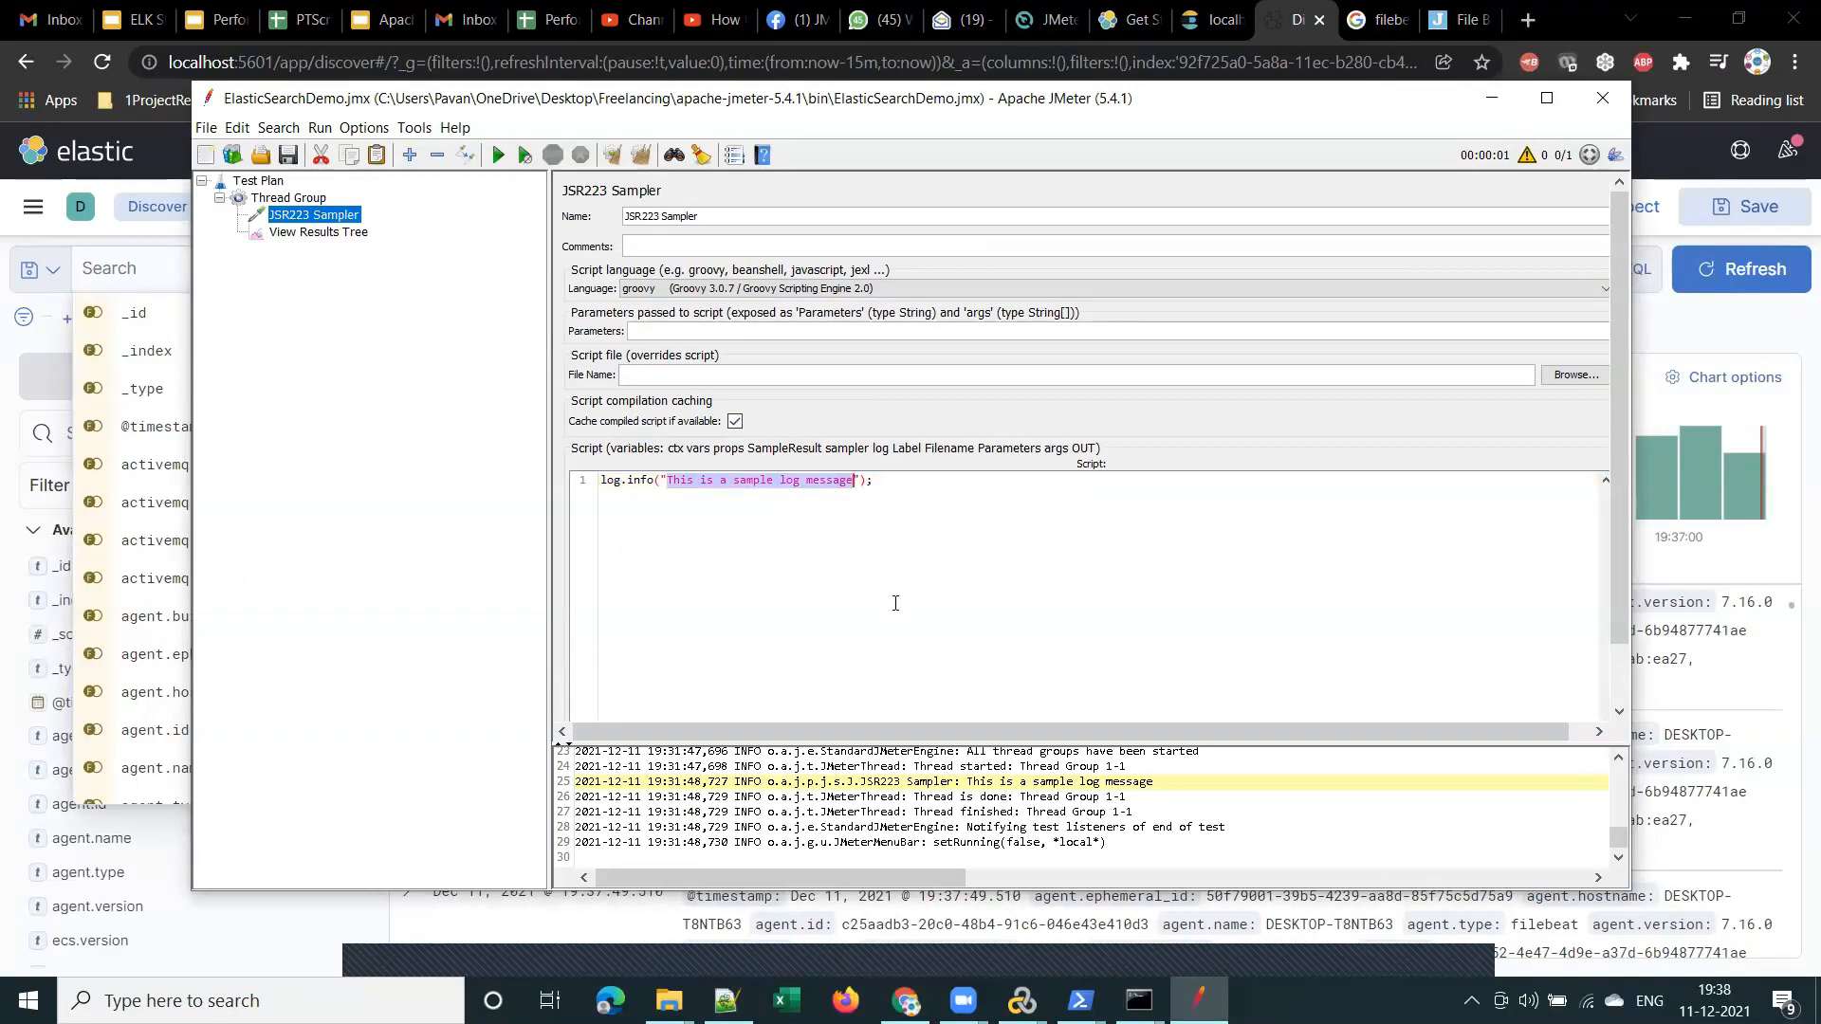
click(1491, 97)
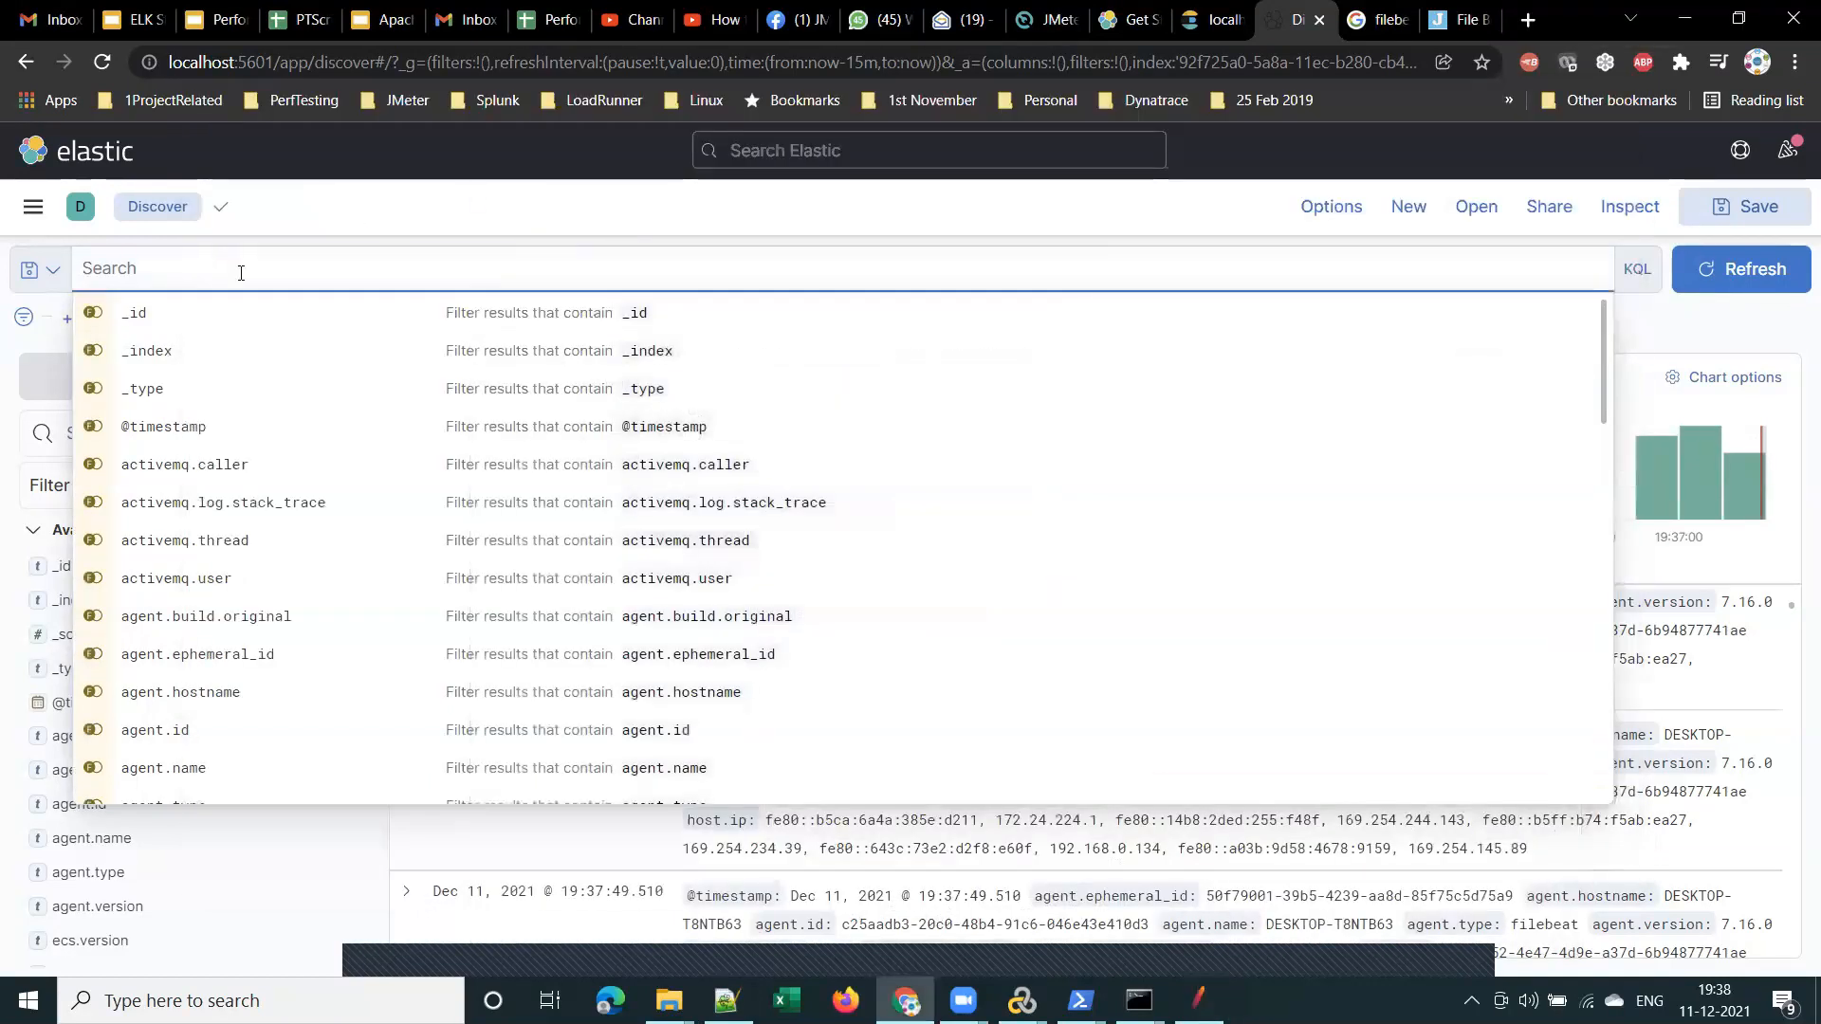
text(This is a sample log message)
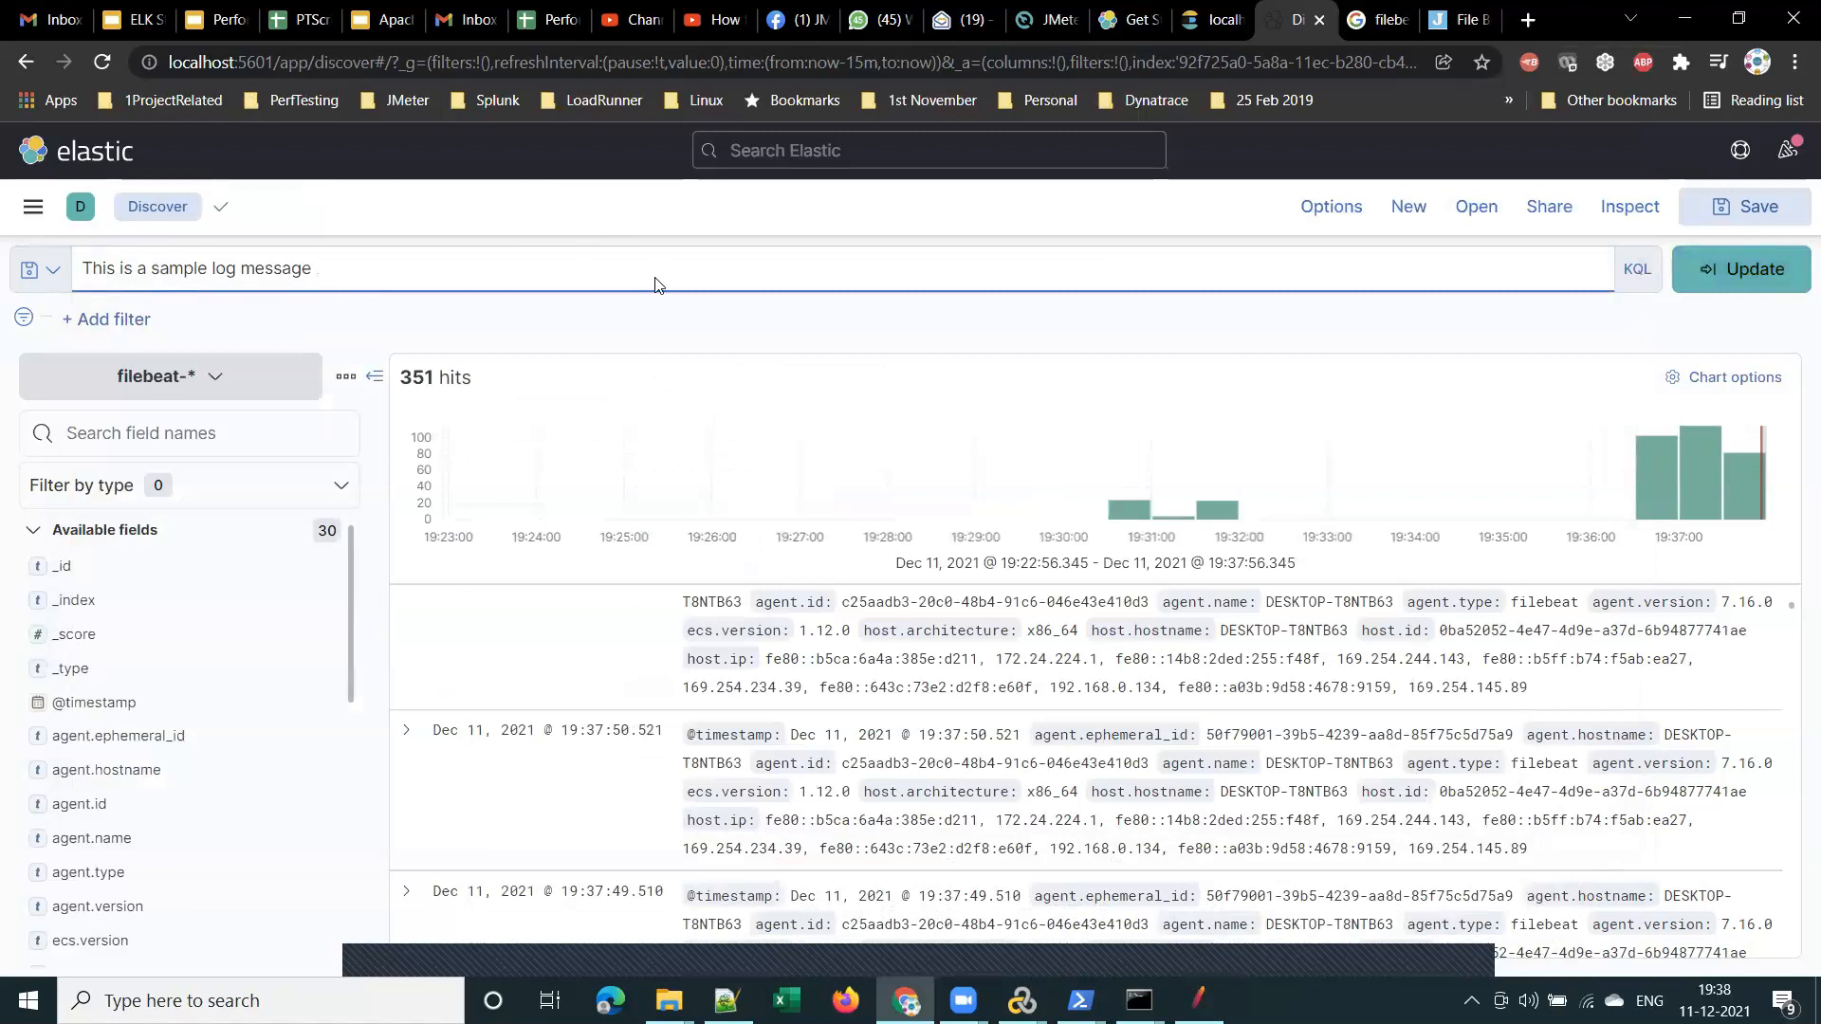
key(Return)
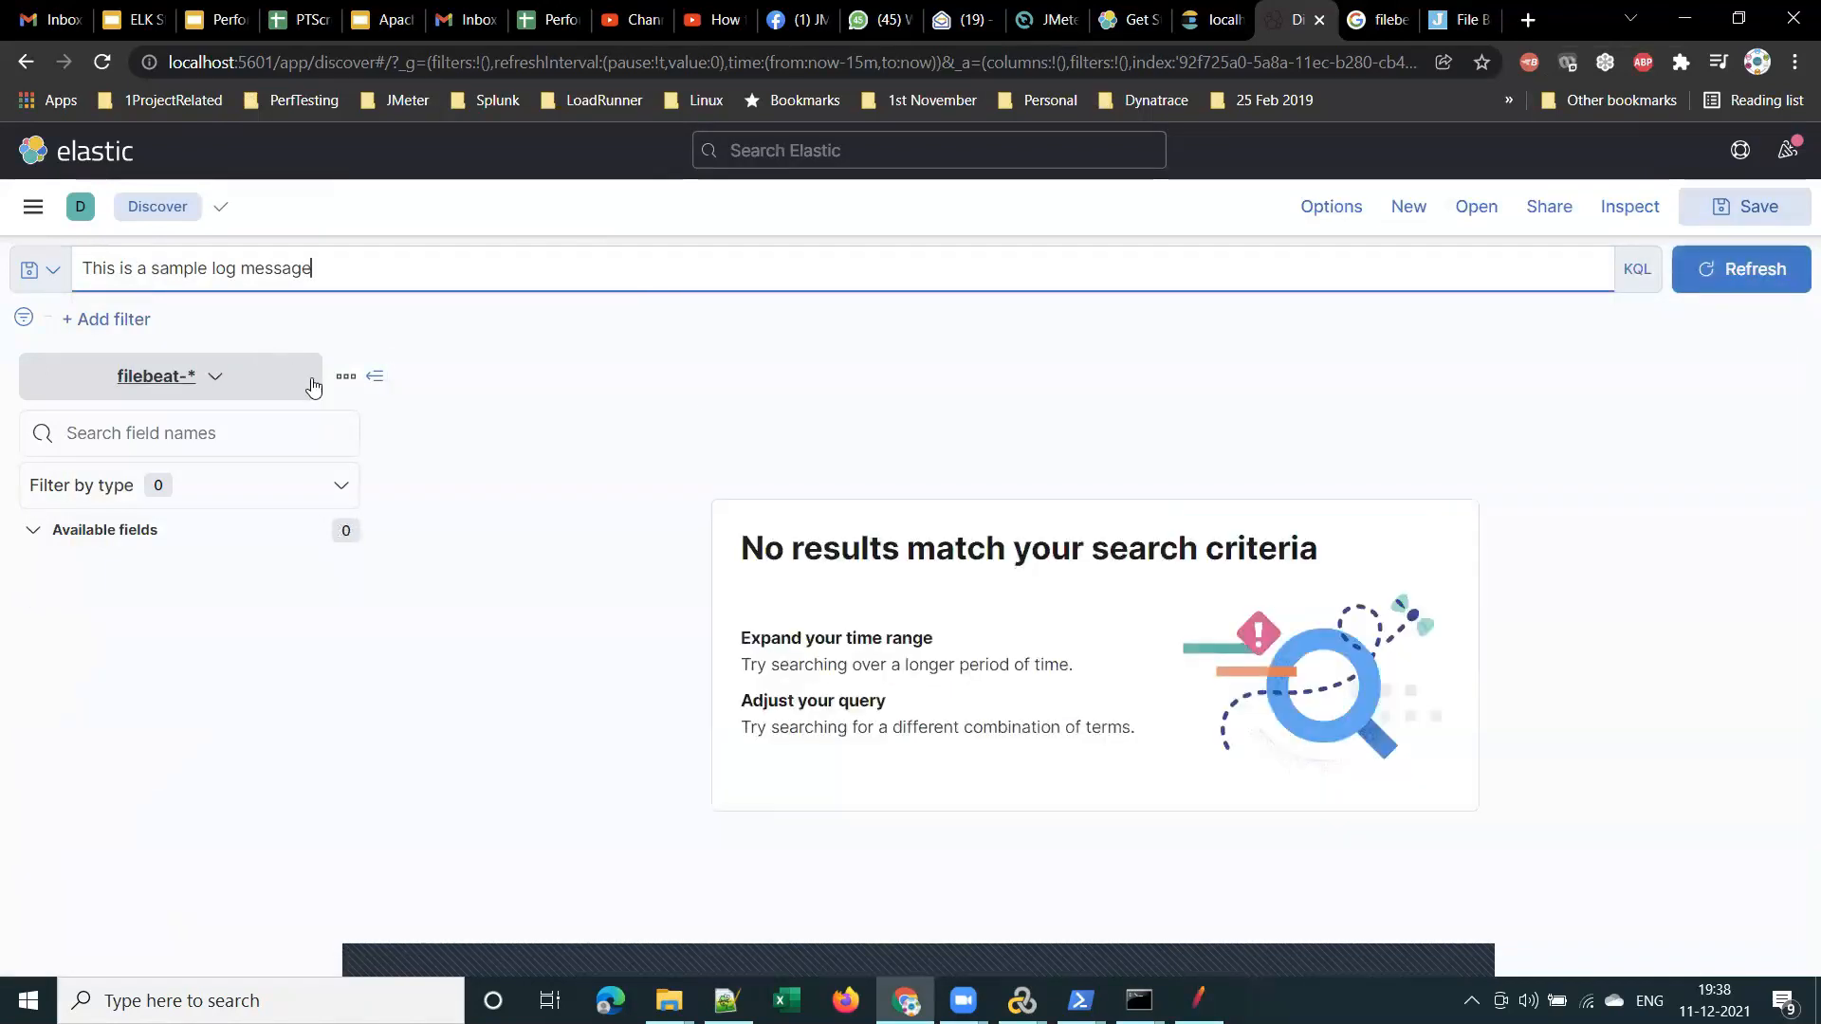
click(1734, 269)
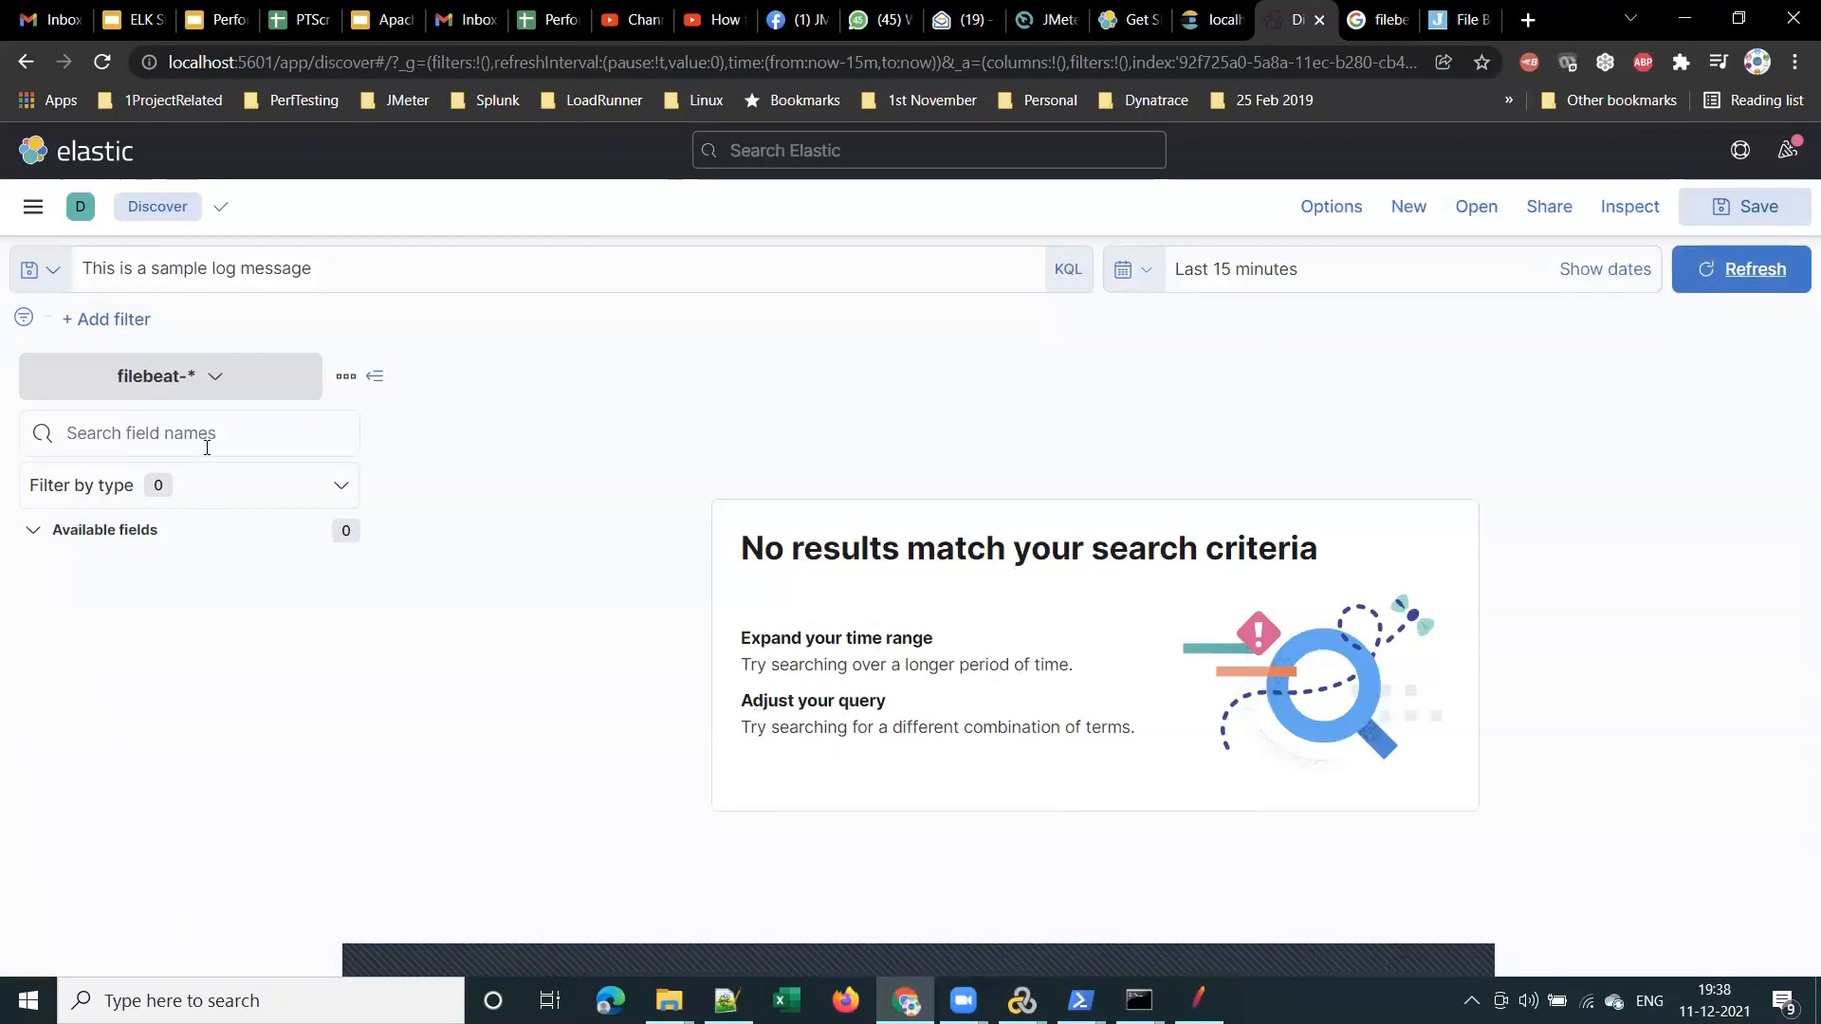
Reopen Discover without a query and examine the newest histogram bars and filebeat log documents
click(33, 209)
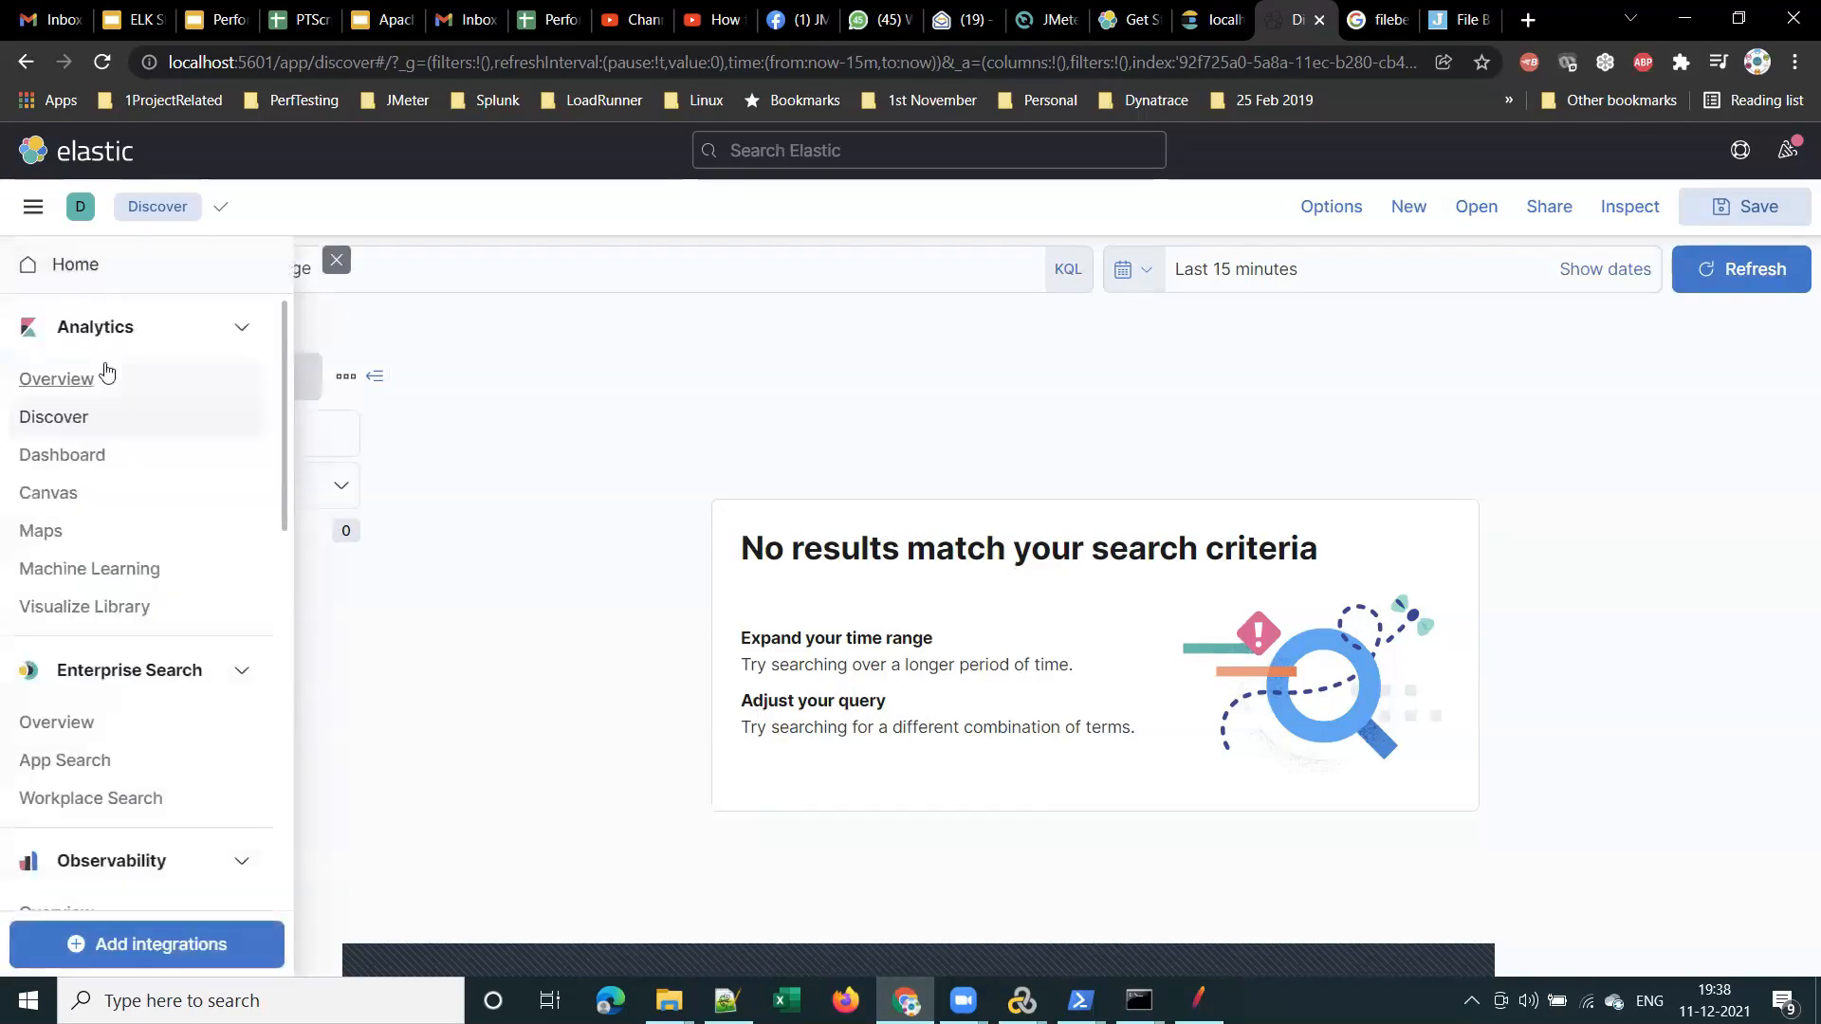
click(52, 417)
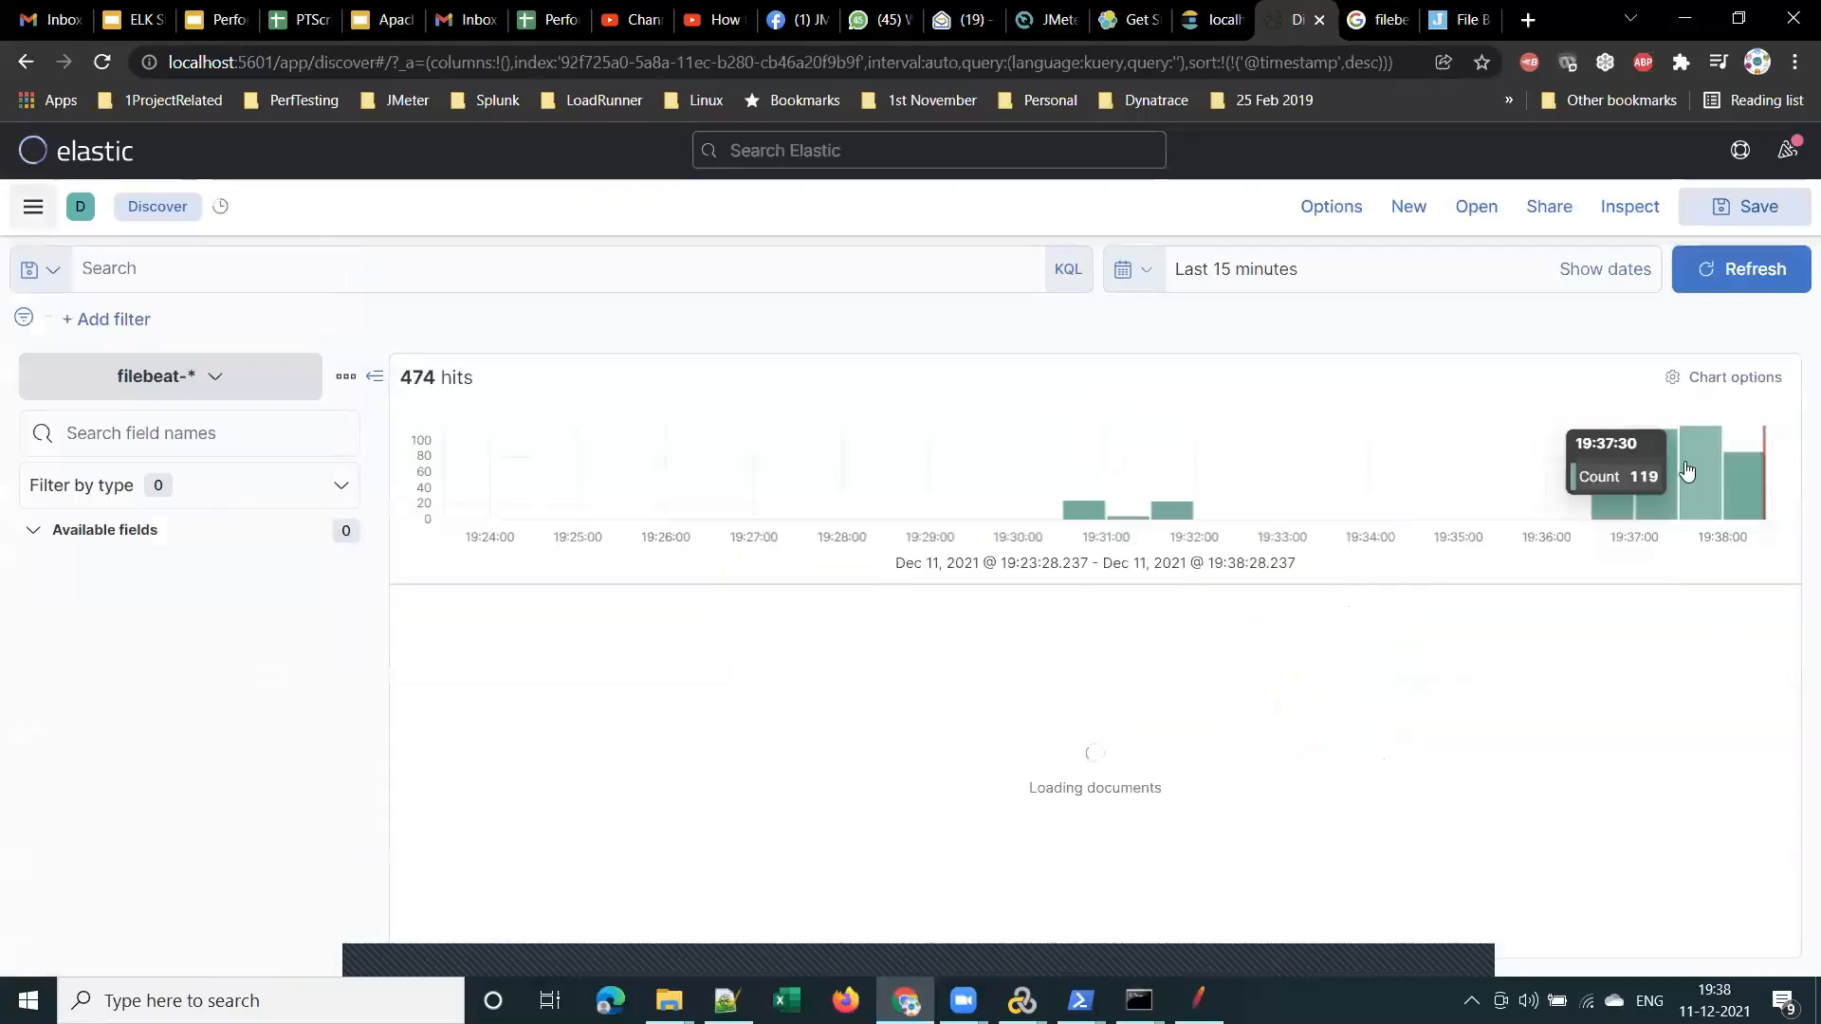
mouse_move(1750, 485)
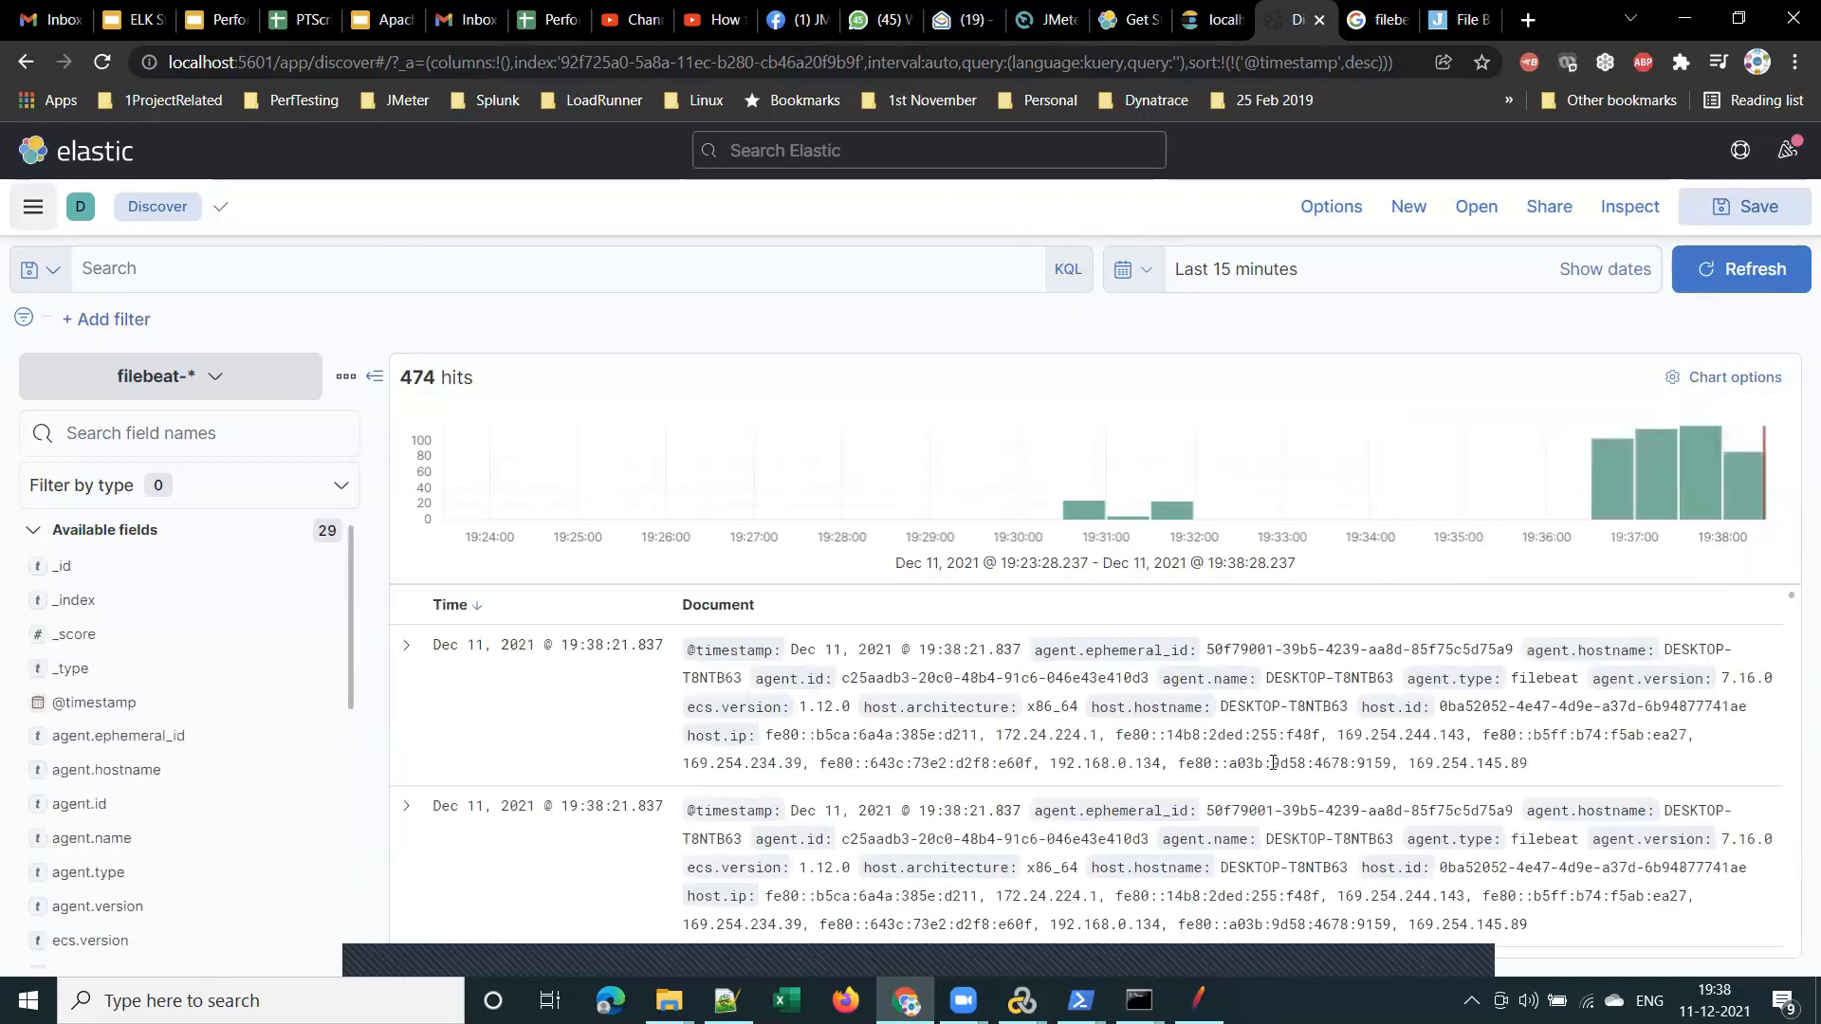
scroll(1272, 763, down, 5)
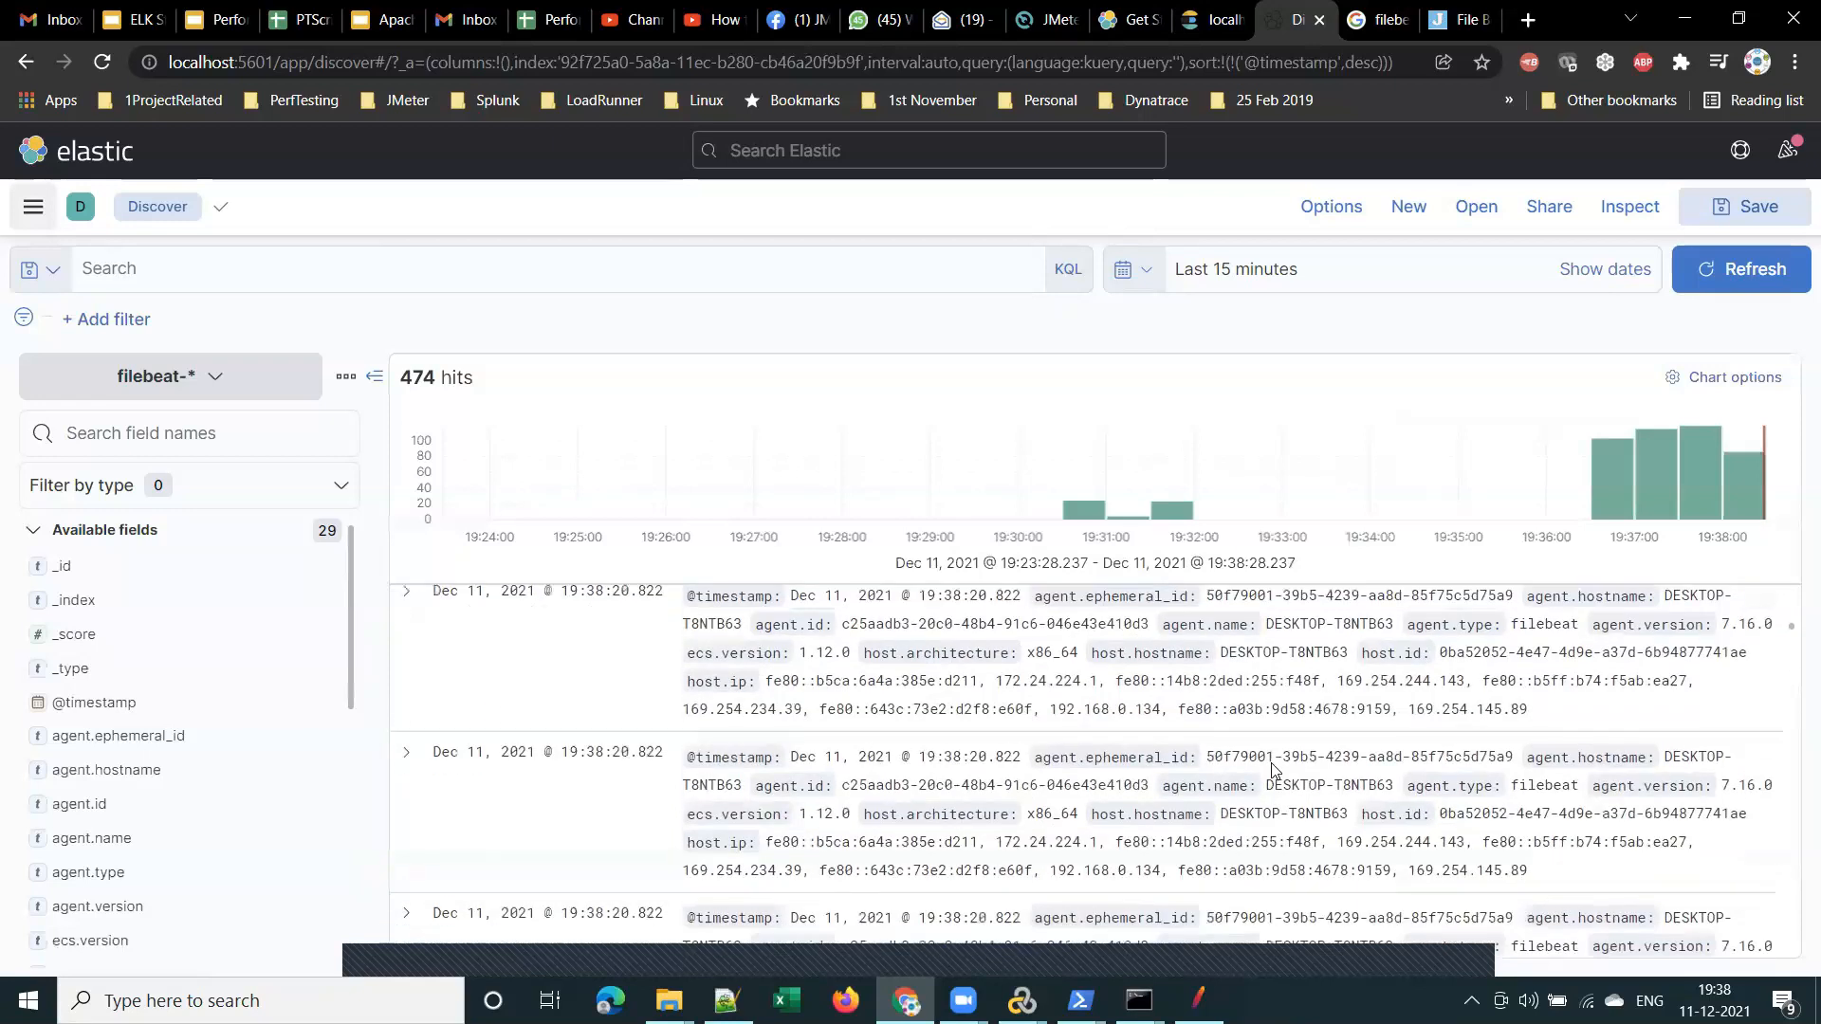
scroll(1272, 770, down, 3)
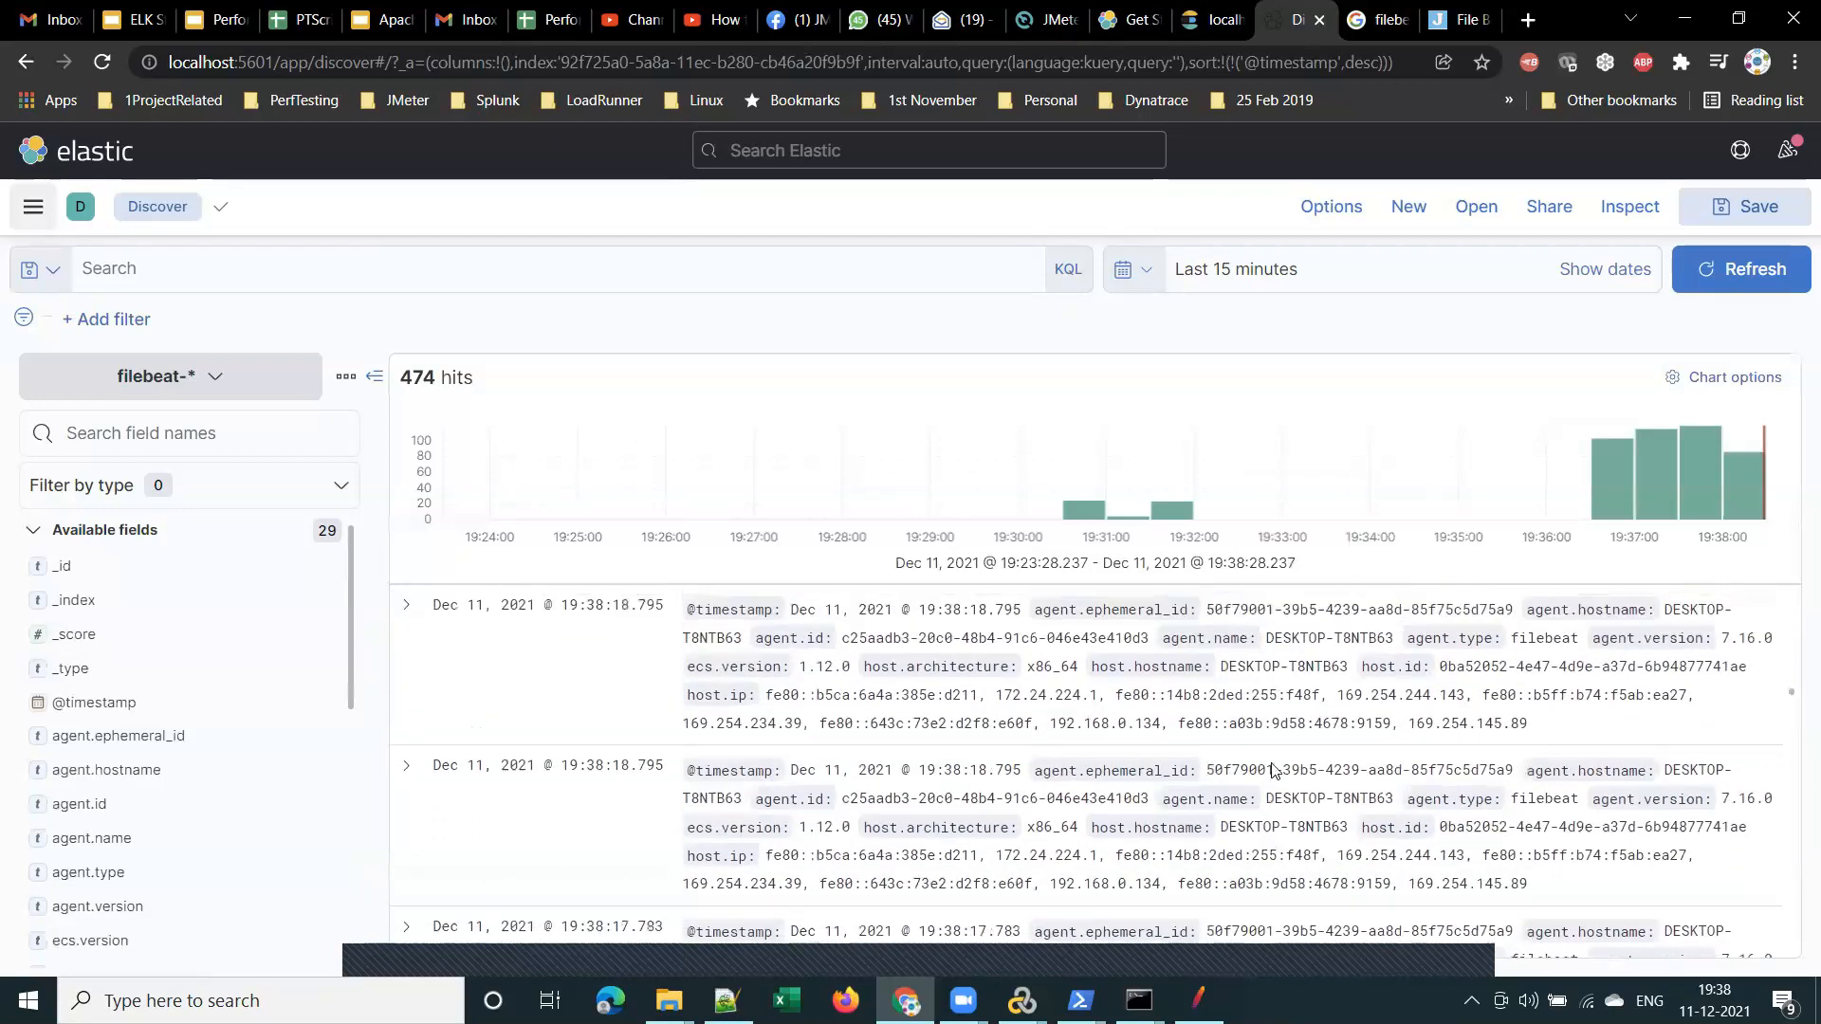
scroll(1272, 764, down, 3)
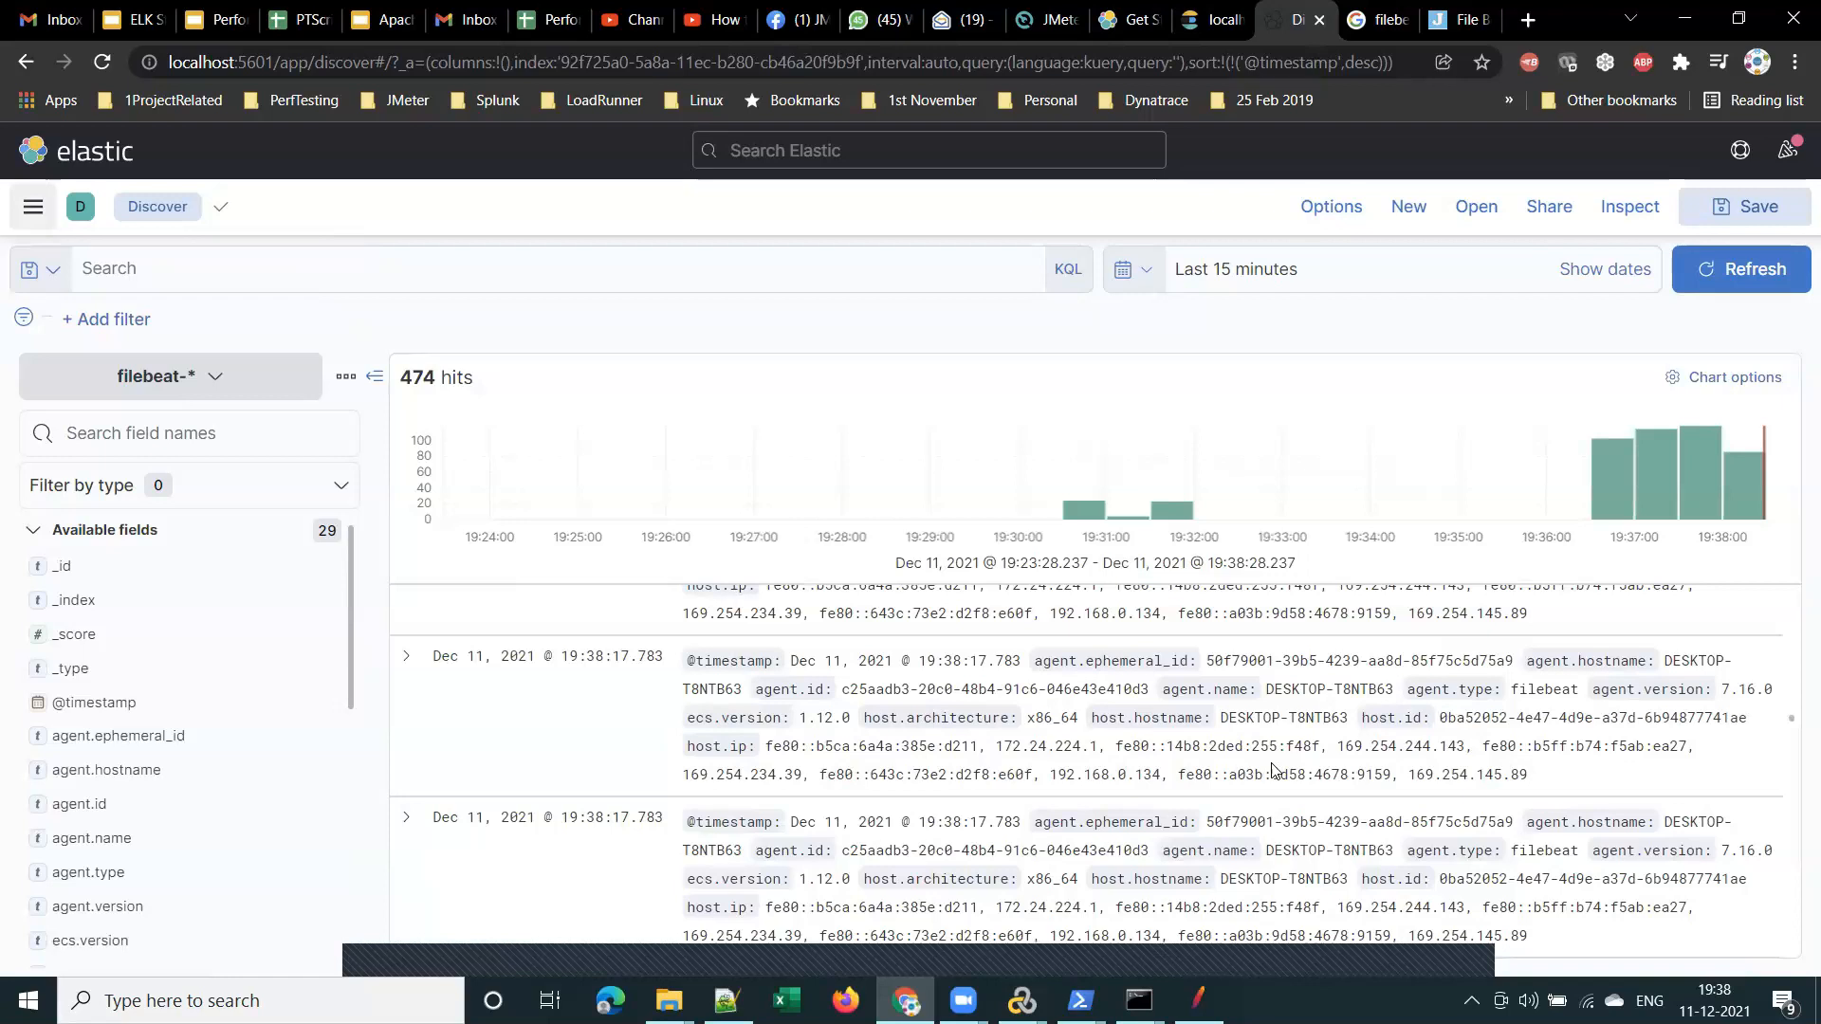
scroll(1272, 768, down, 1)
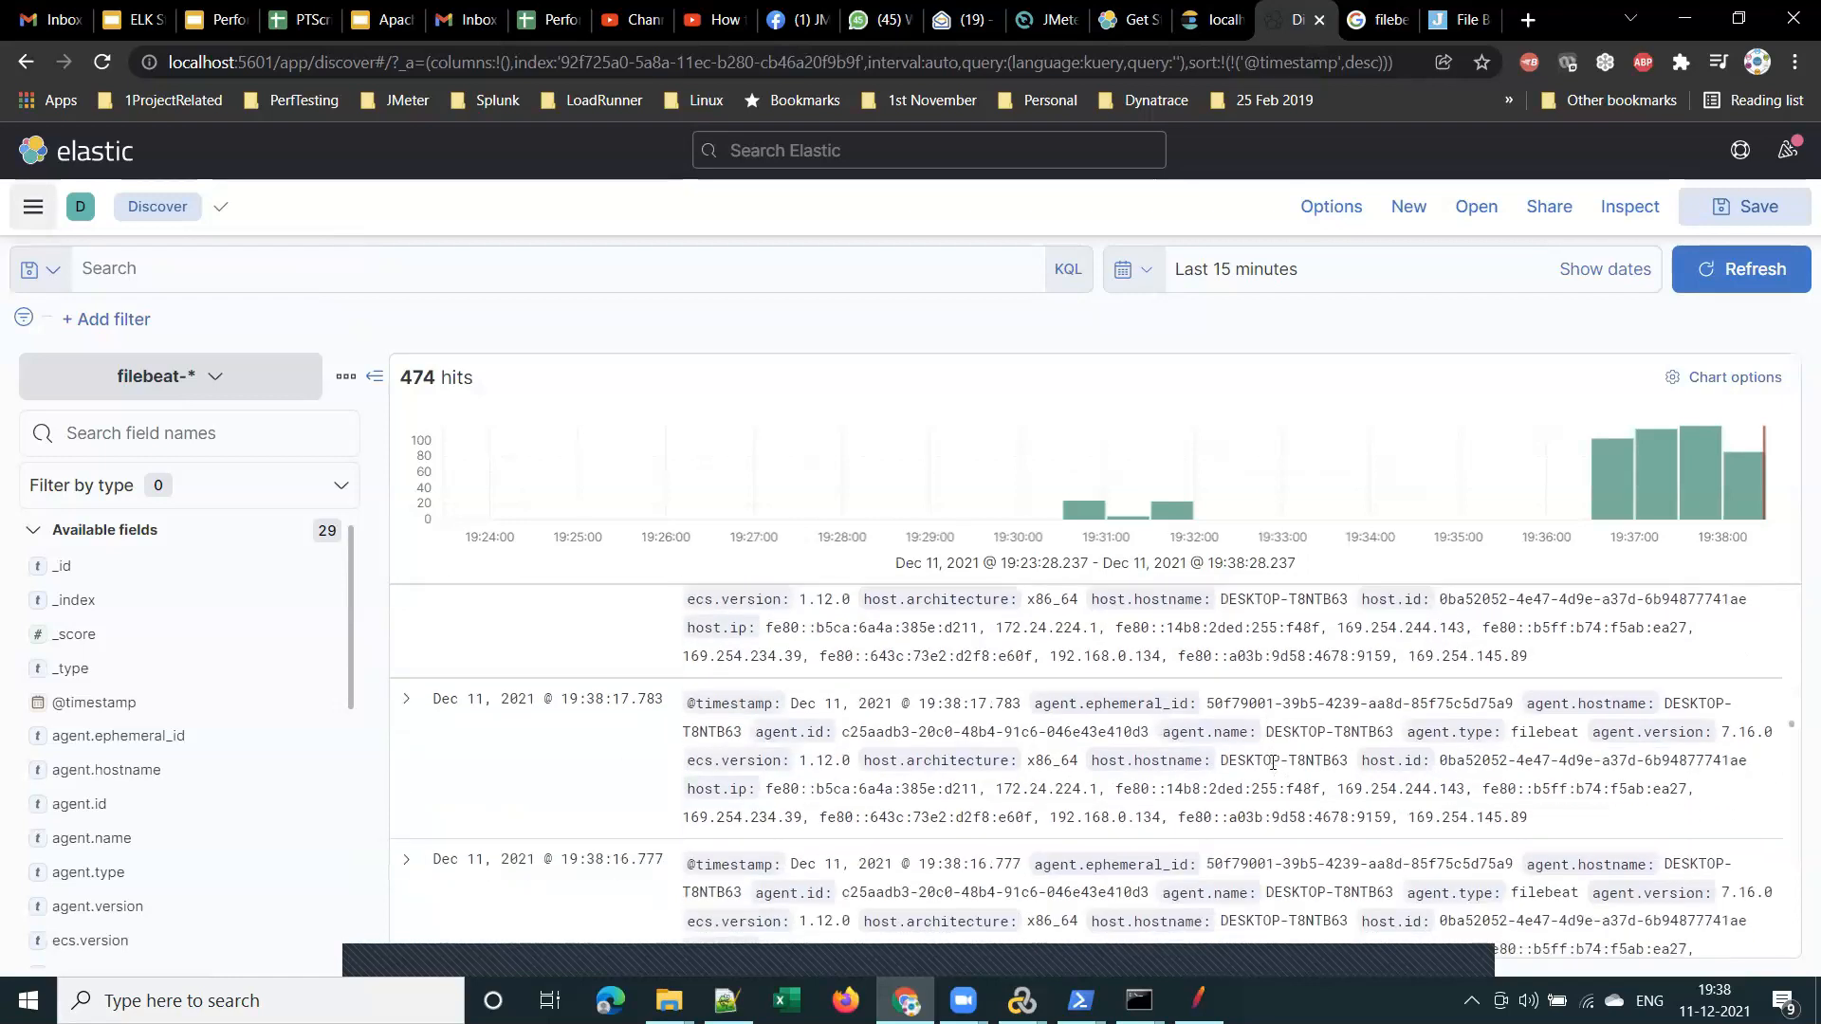
scroll(1272, 763, up, 8)
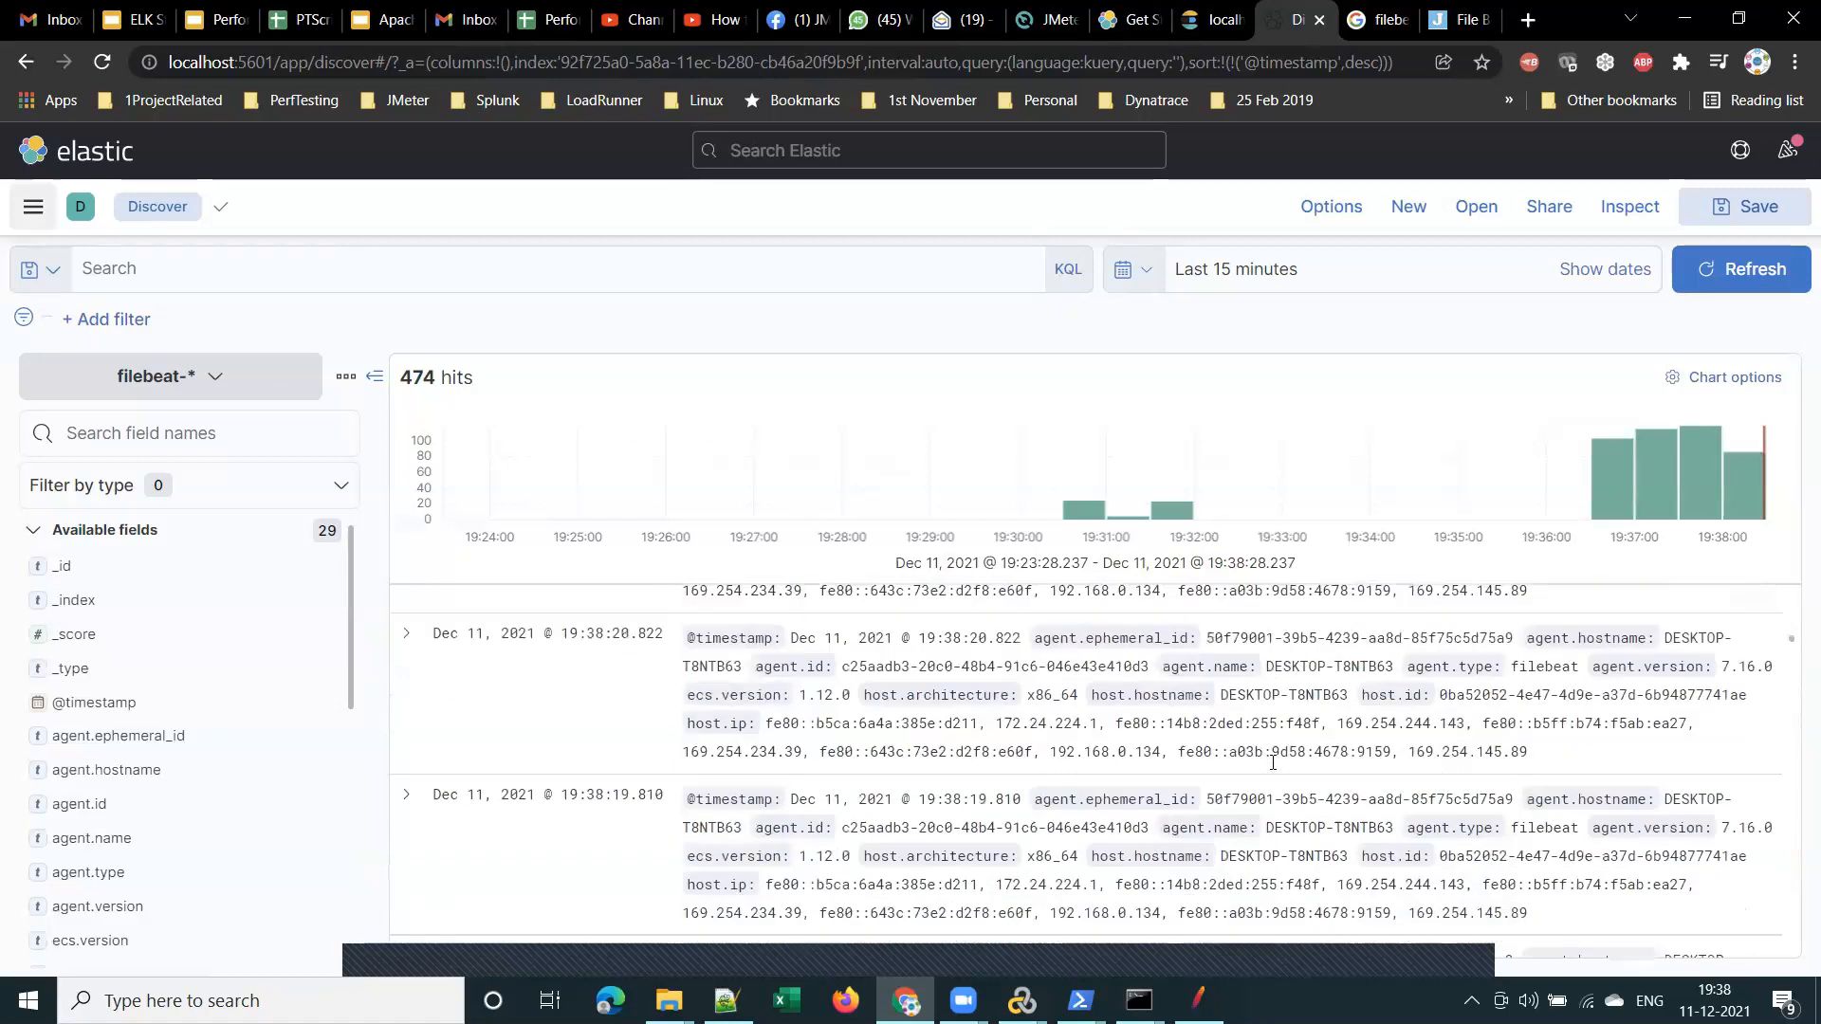
Switch to jmeter.log in Notepad++, reload it, and copy the message text of a JSR223 Sampler entry
click(351, 268)
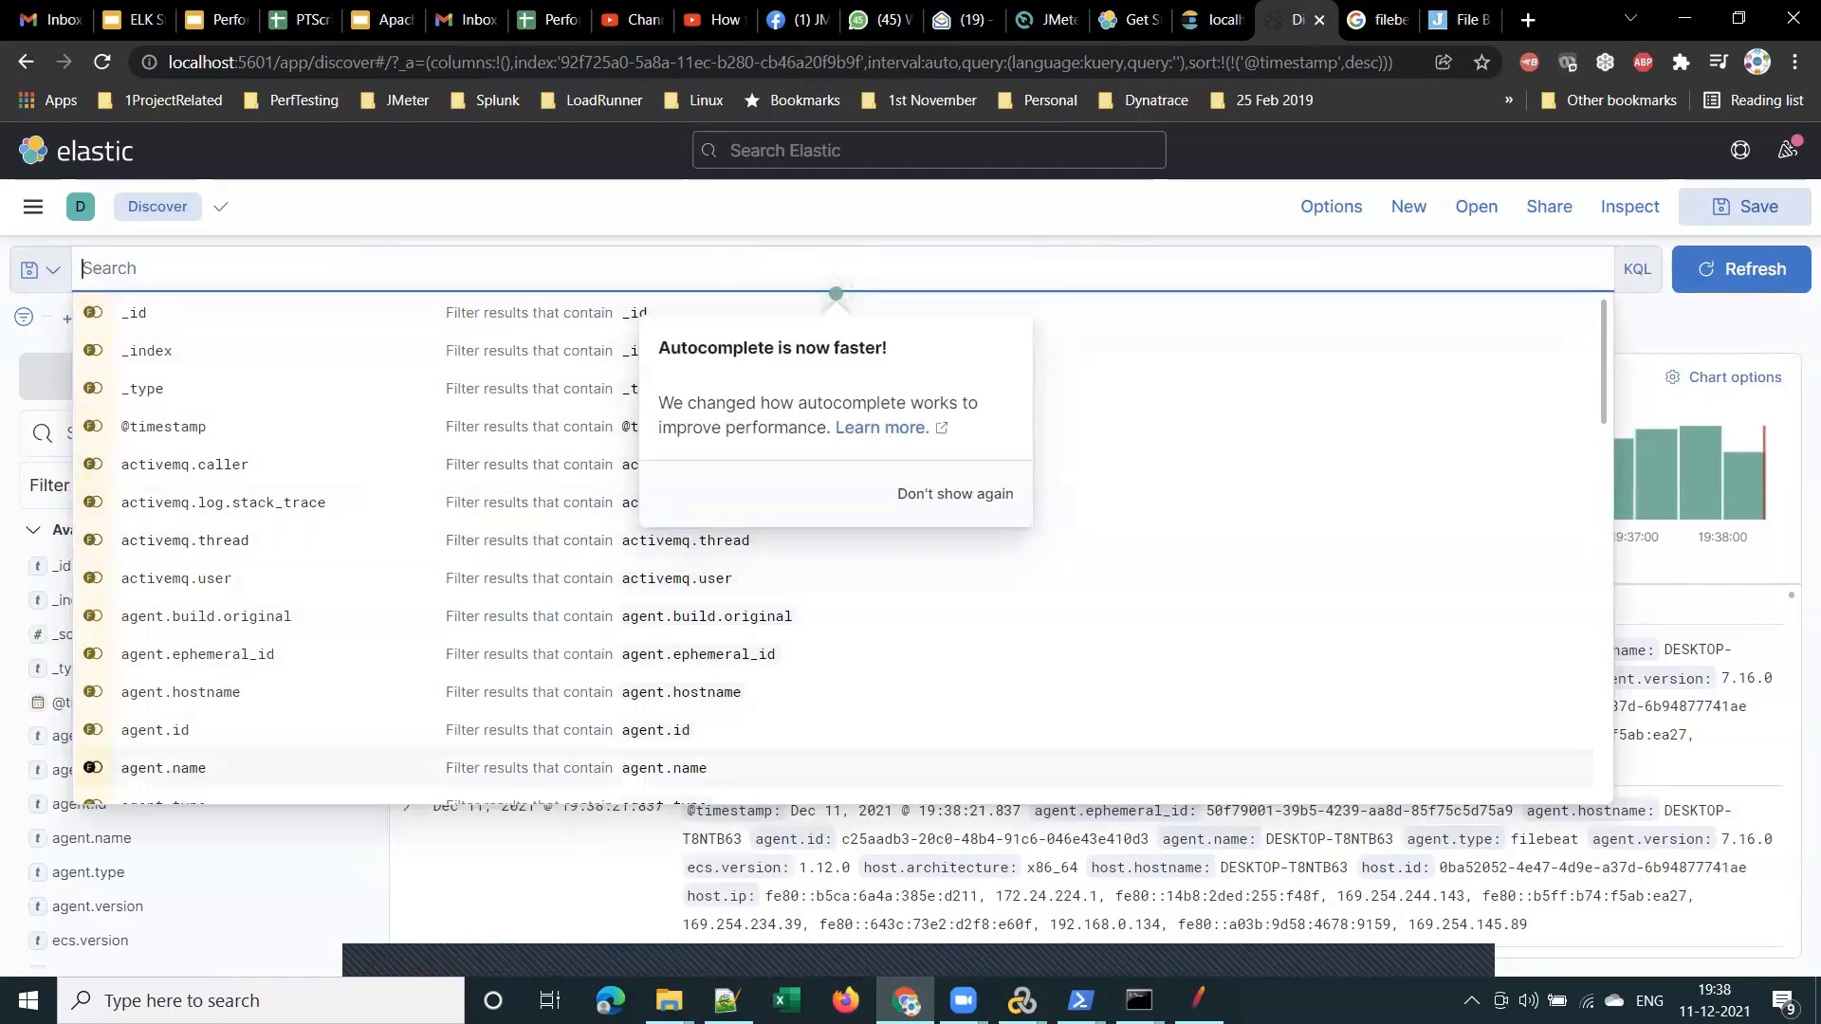
click(726, 1000)
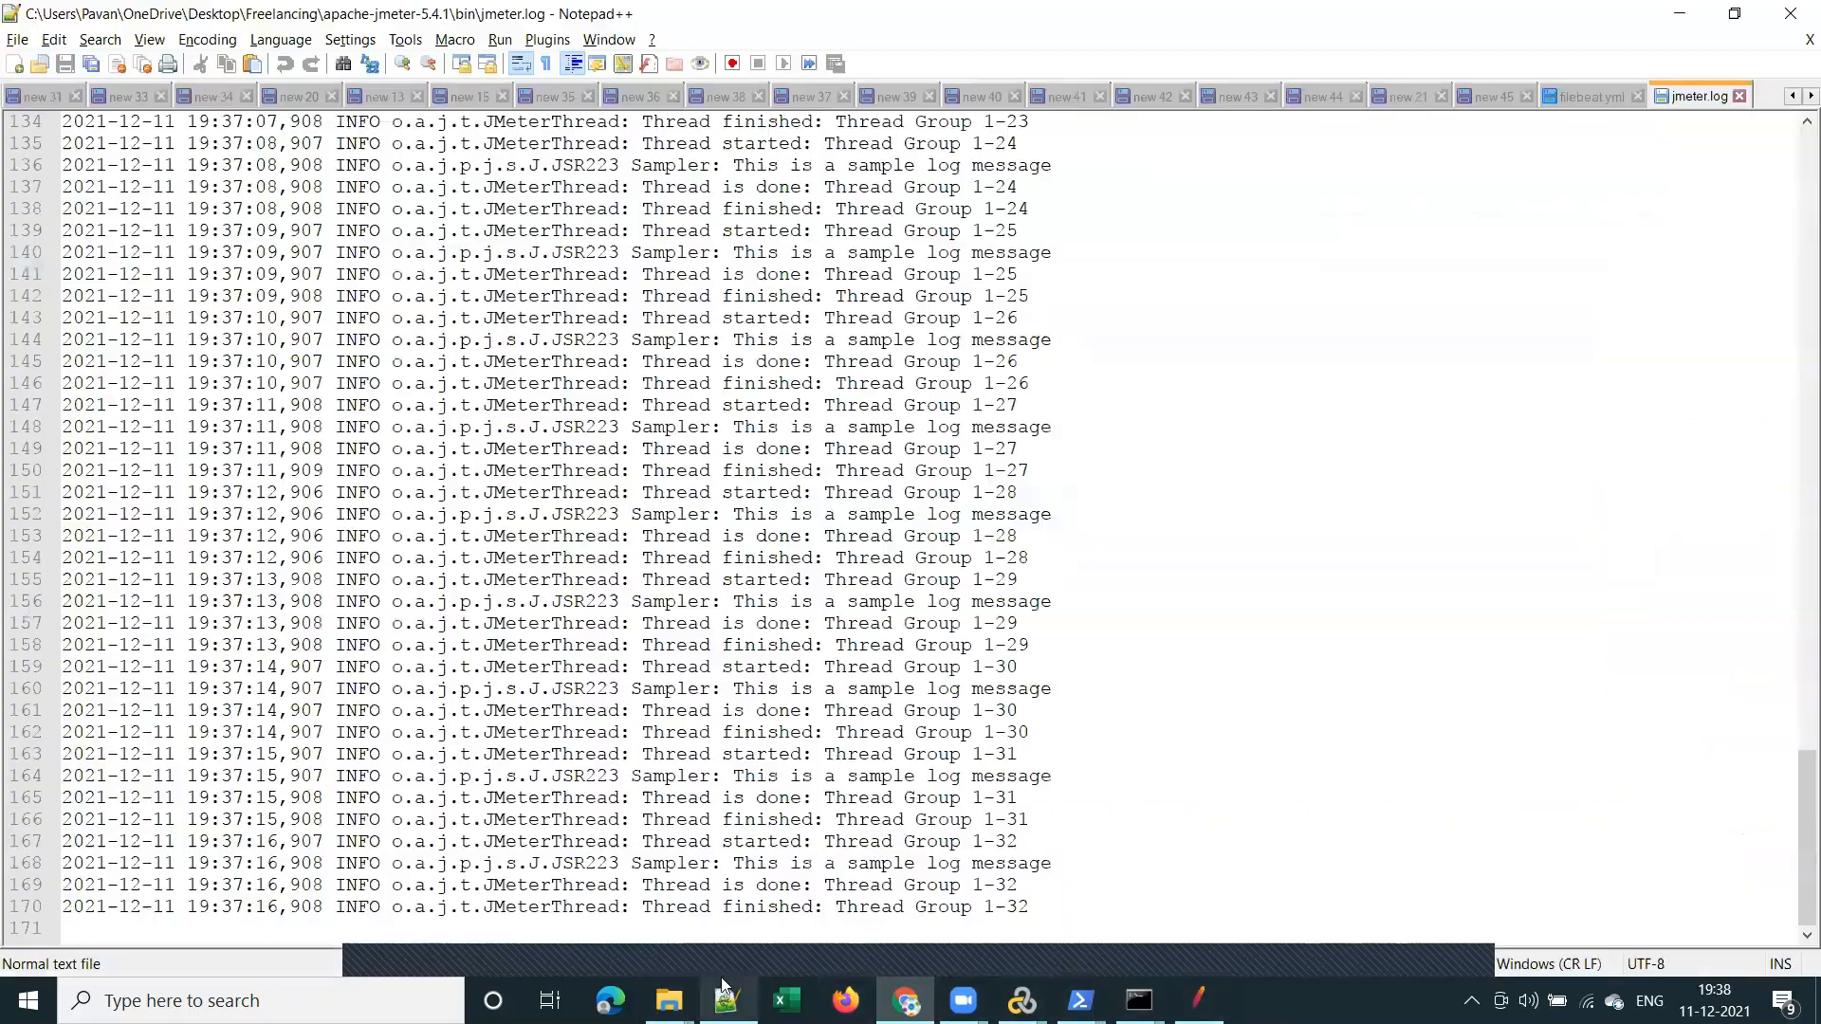
click(986, 607)
scroll(1176, 748, down, 7)
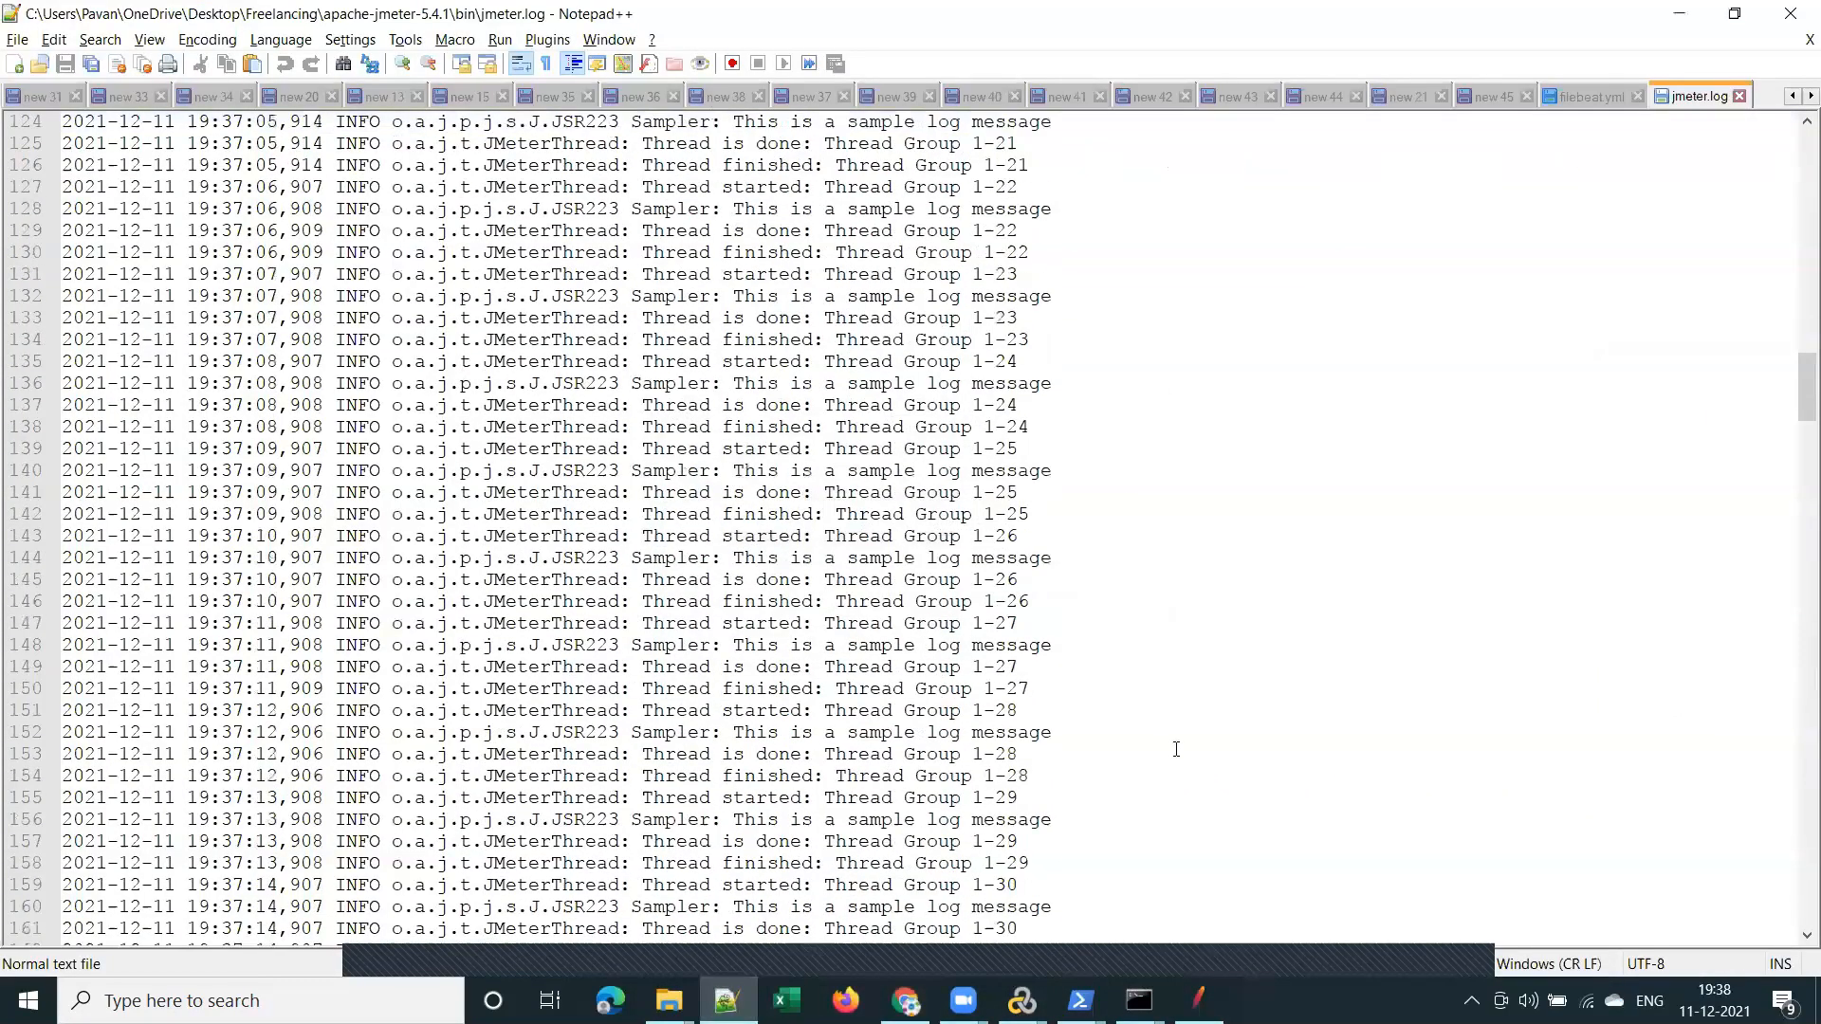
drag(1060, 645, 714, 645)
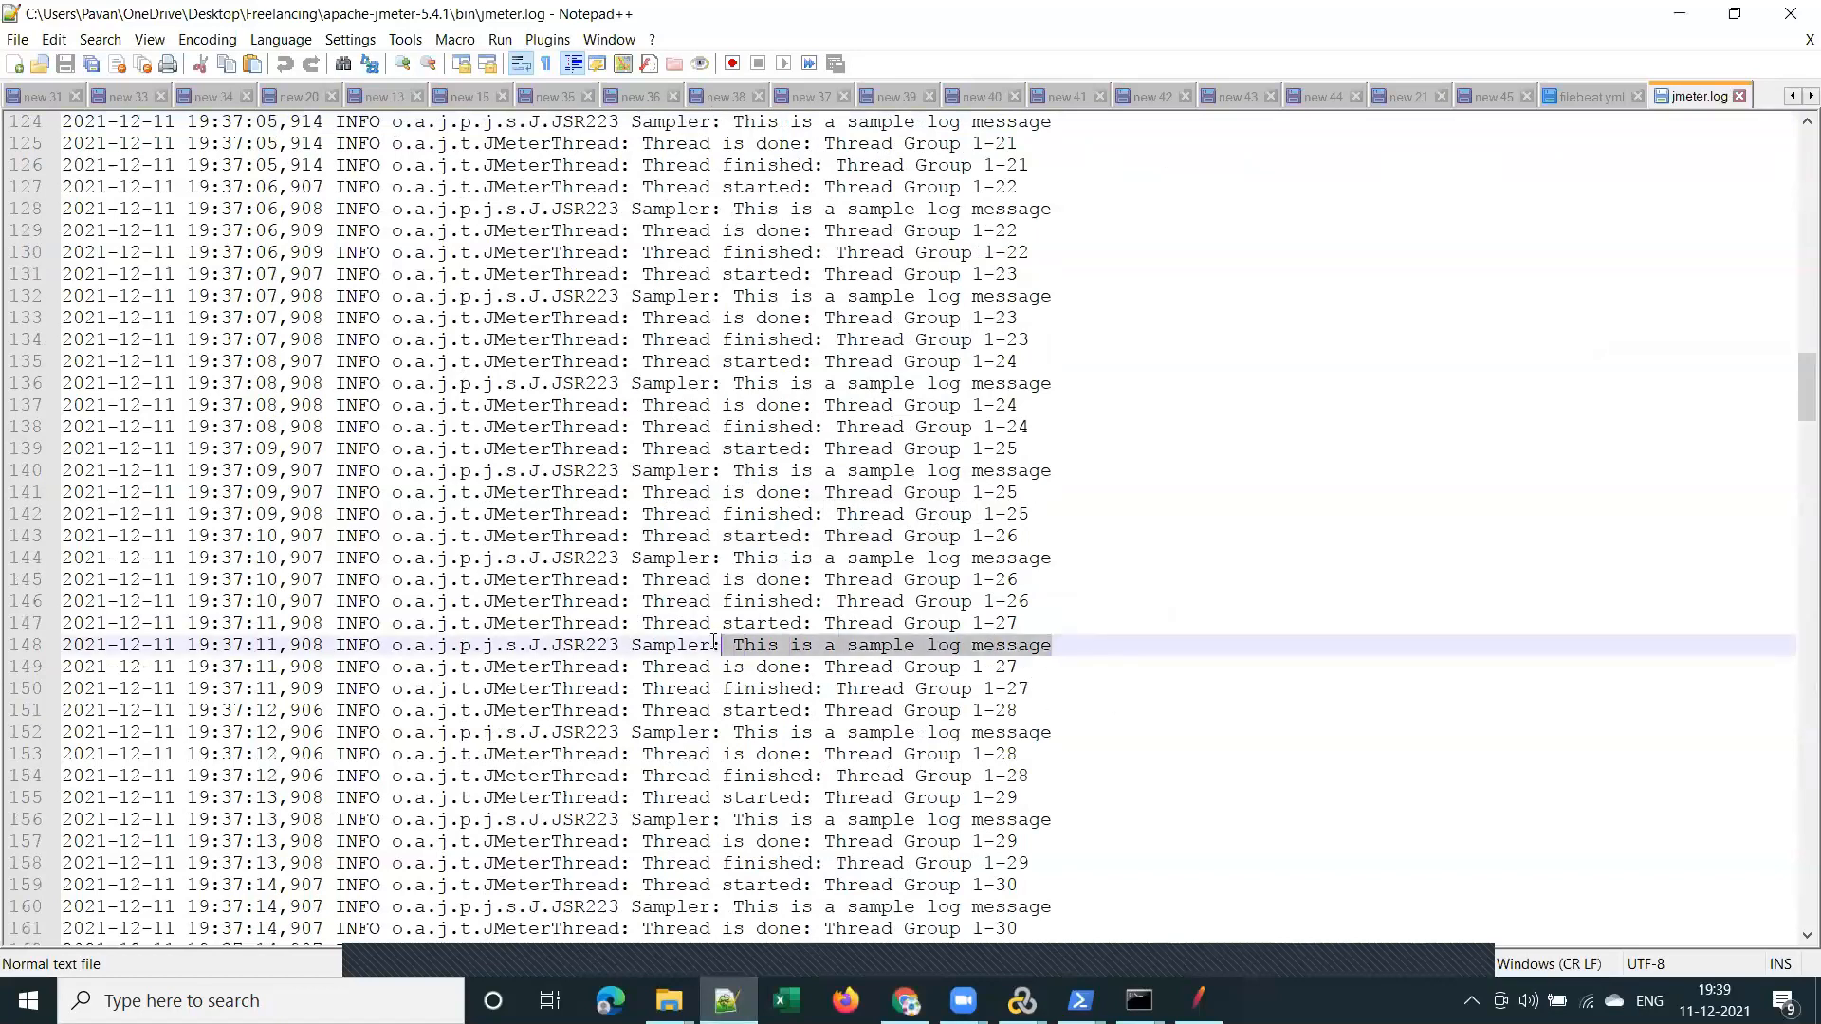
click(808, 645)
drag(740, 647, 1053, 647)
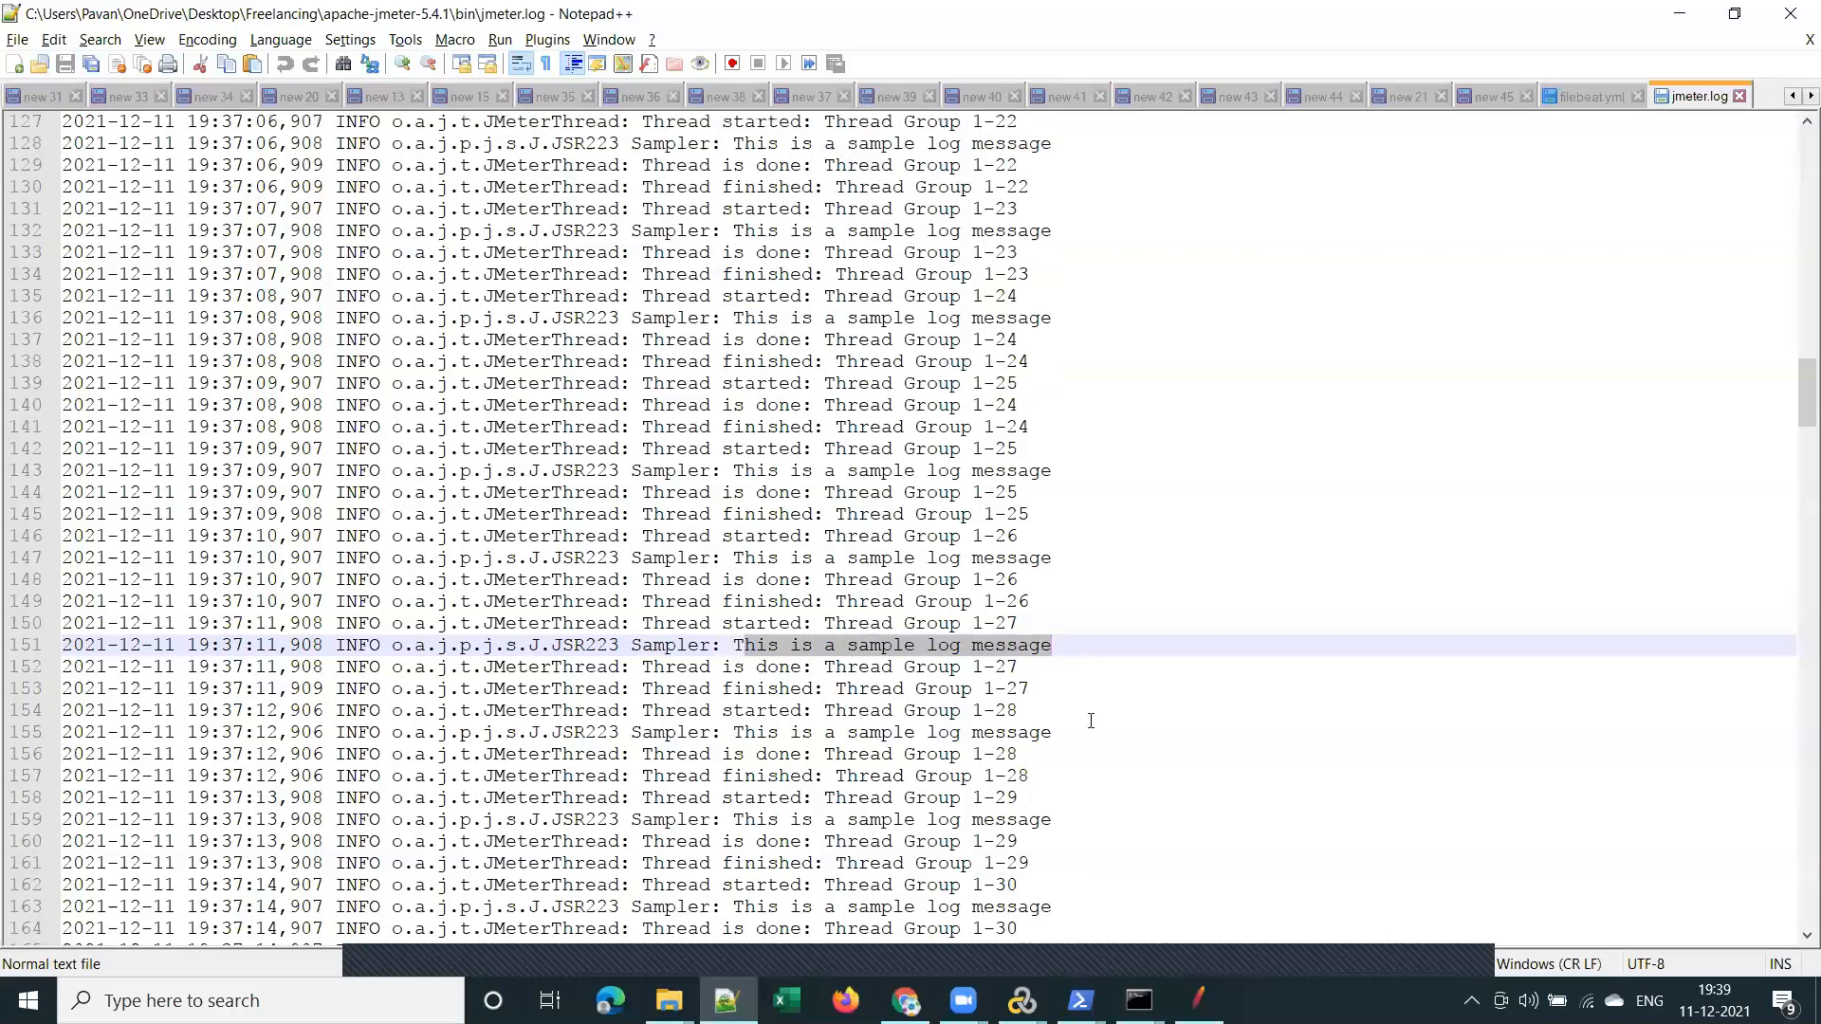
scroll(1090, 724, down, 15)
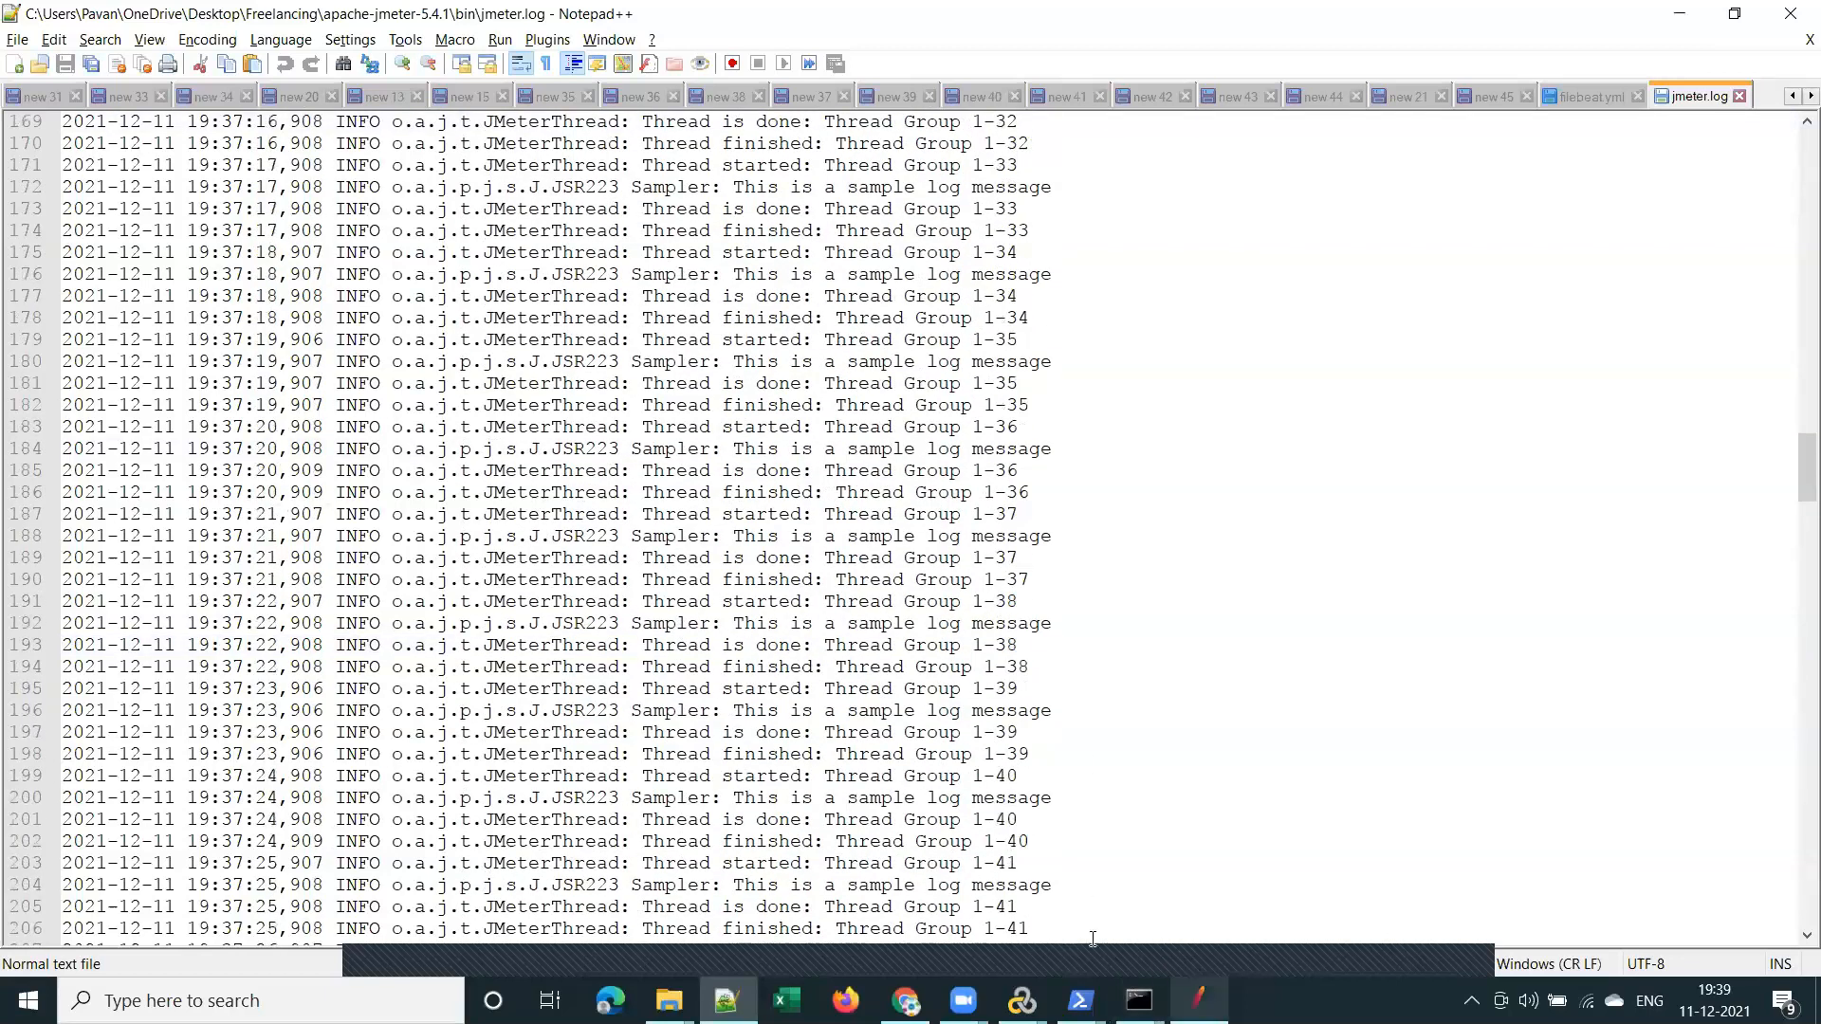
Back in Kibana Discover, search for "This is a sample log message", check the query syntax options, and refresh the results
mouse_move(908, 969)
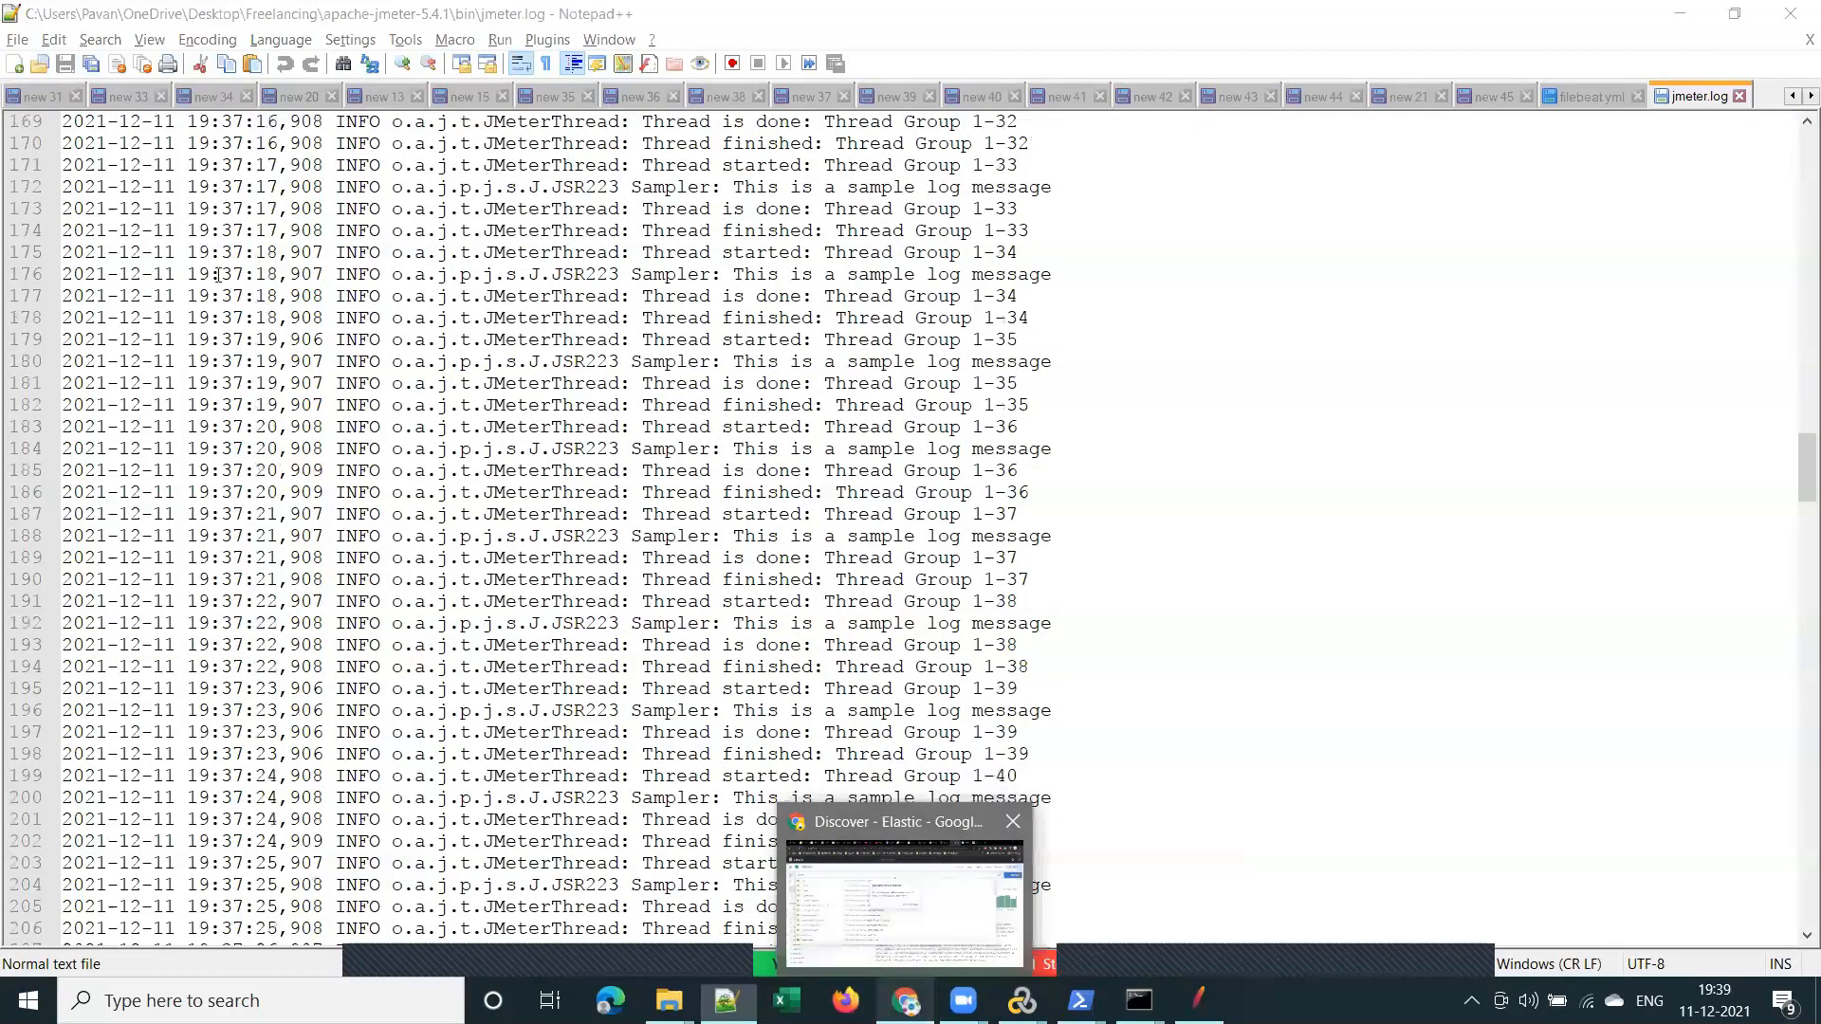
click(906, 906)
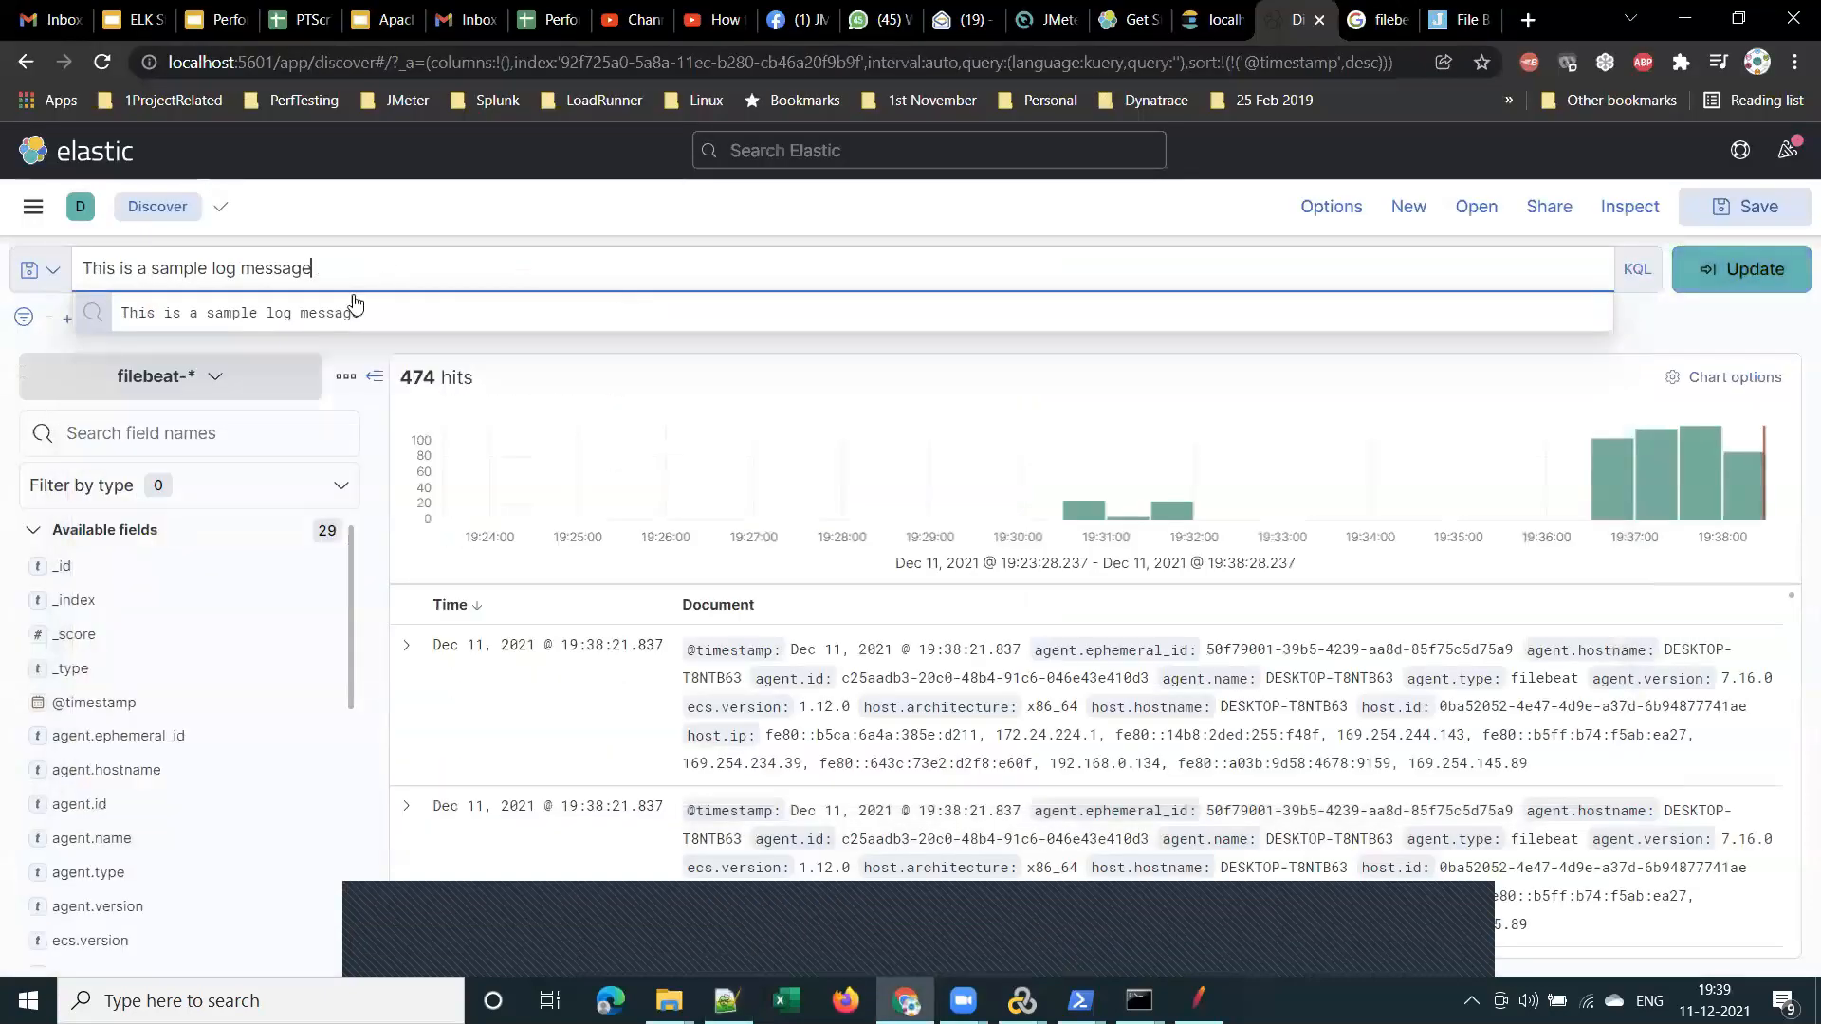
click(321, 325)
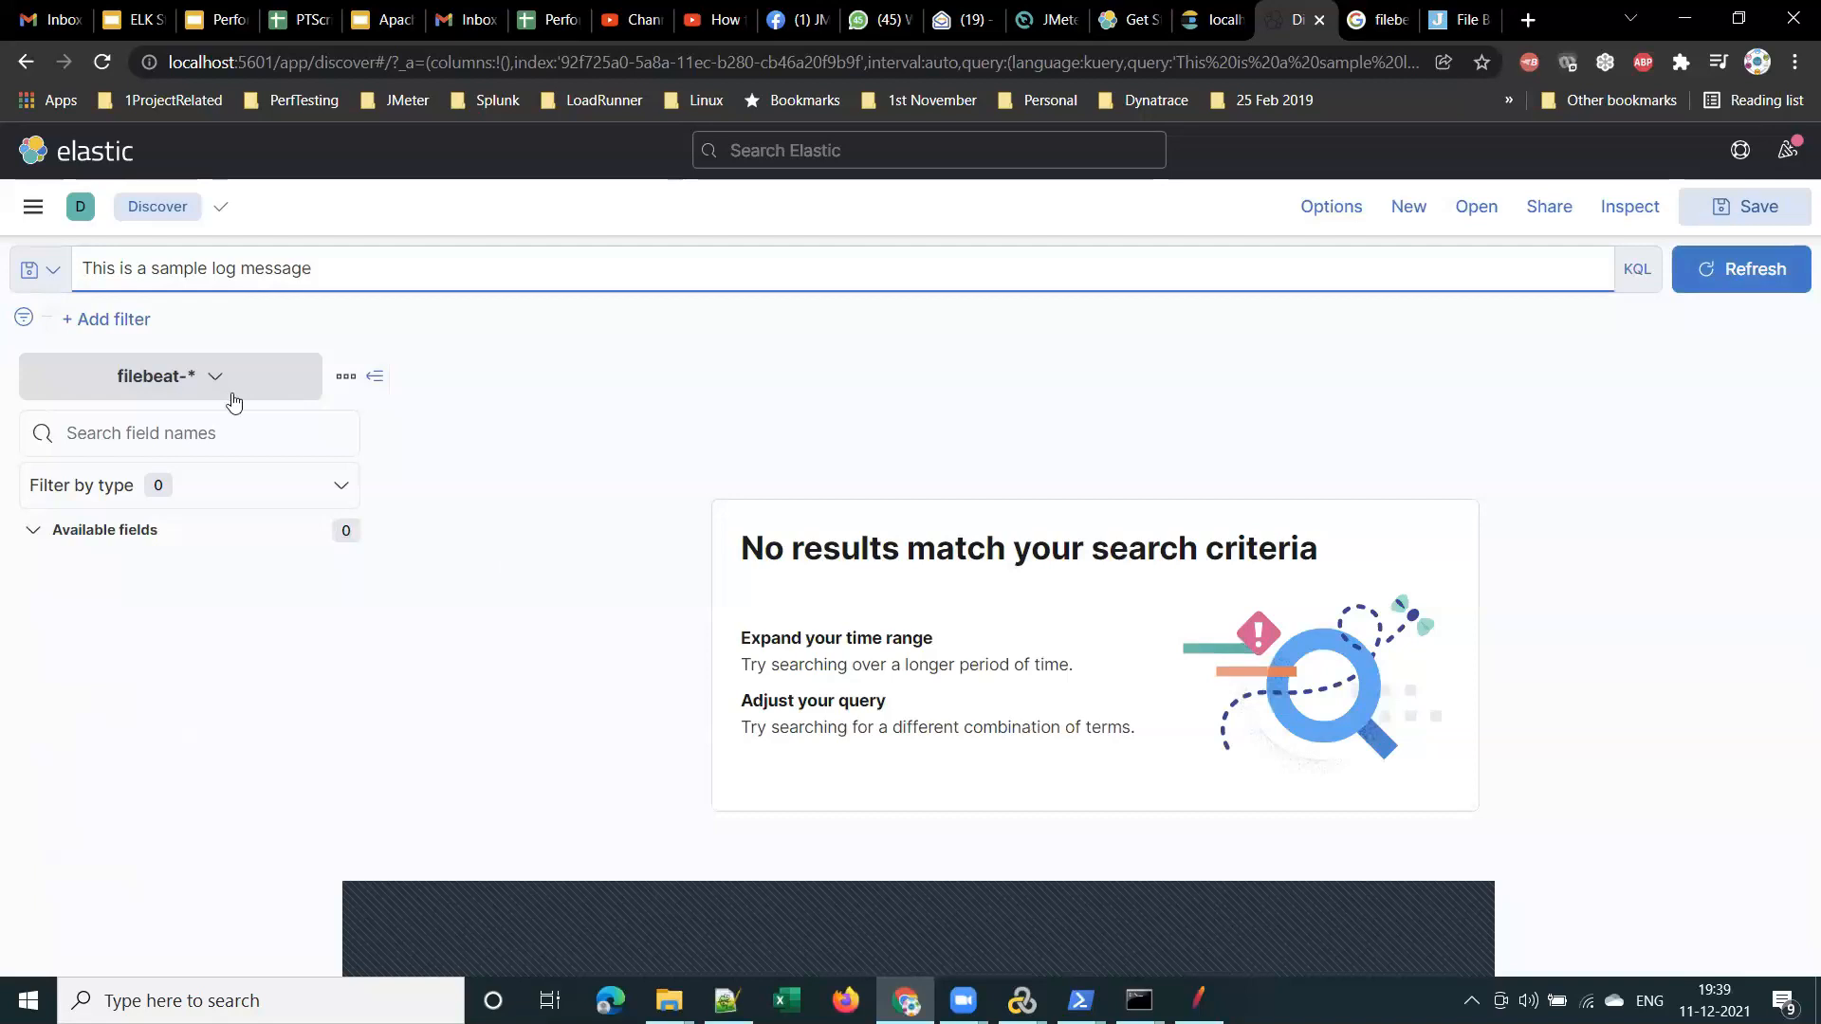
click(201, 435)
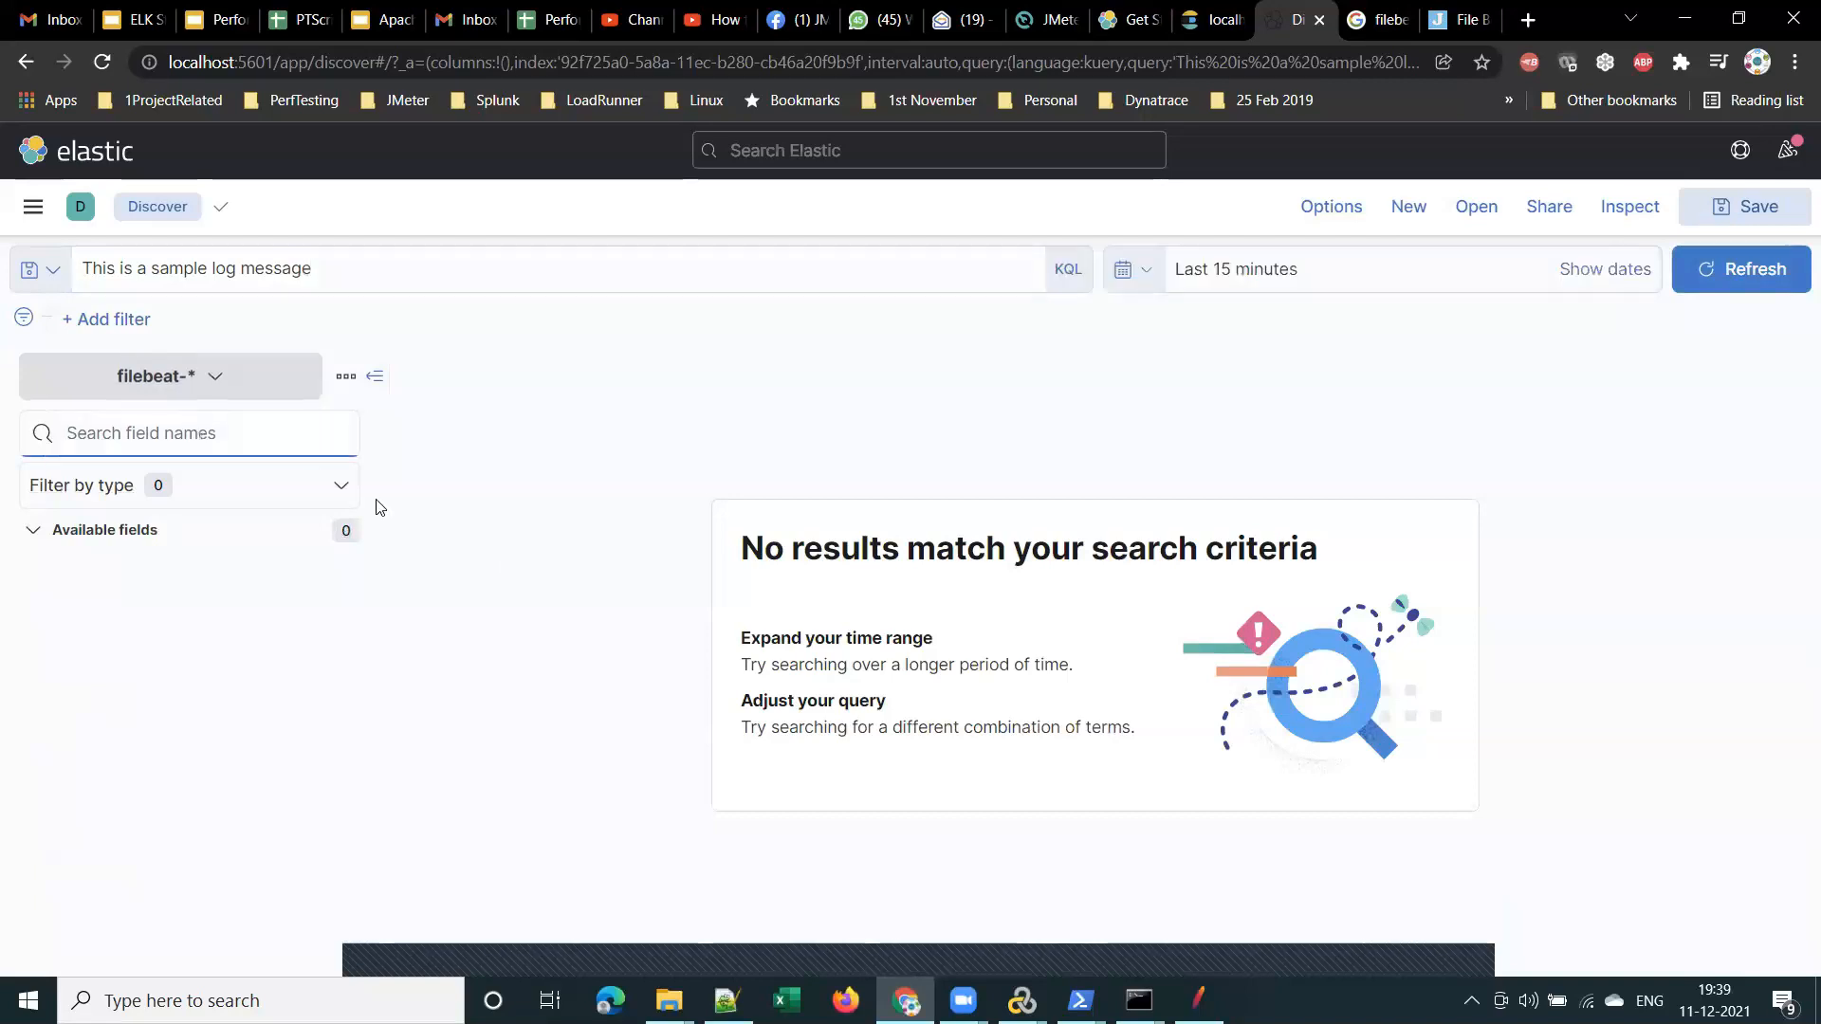
click(1067, 271)
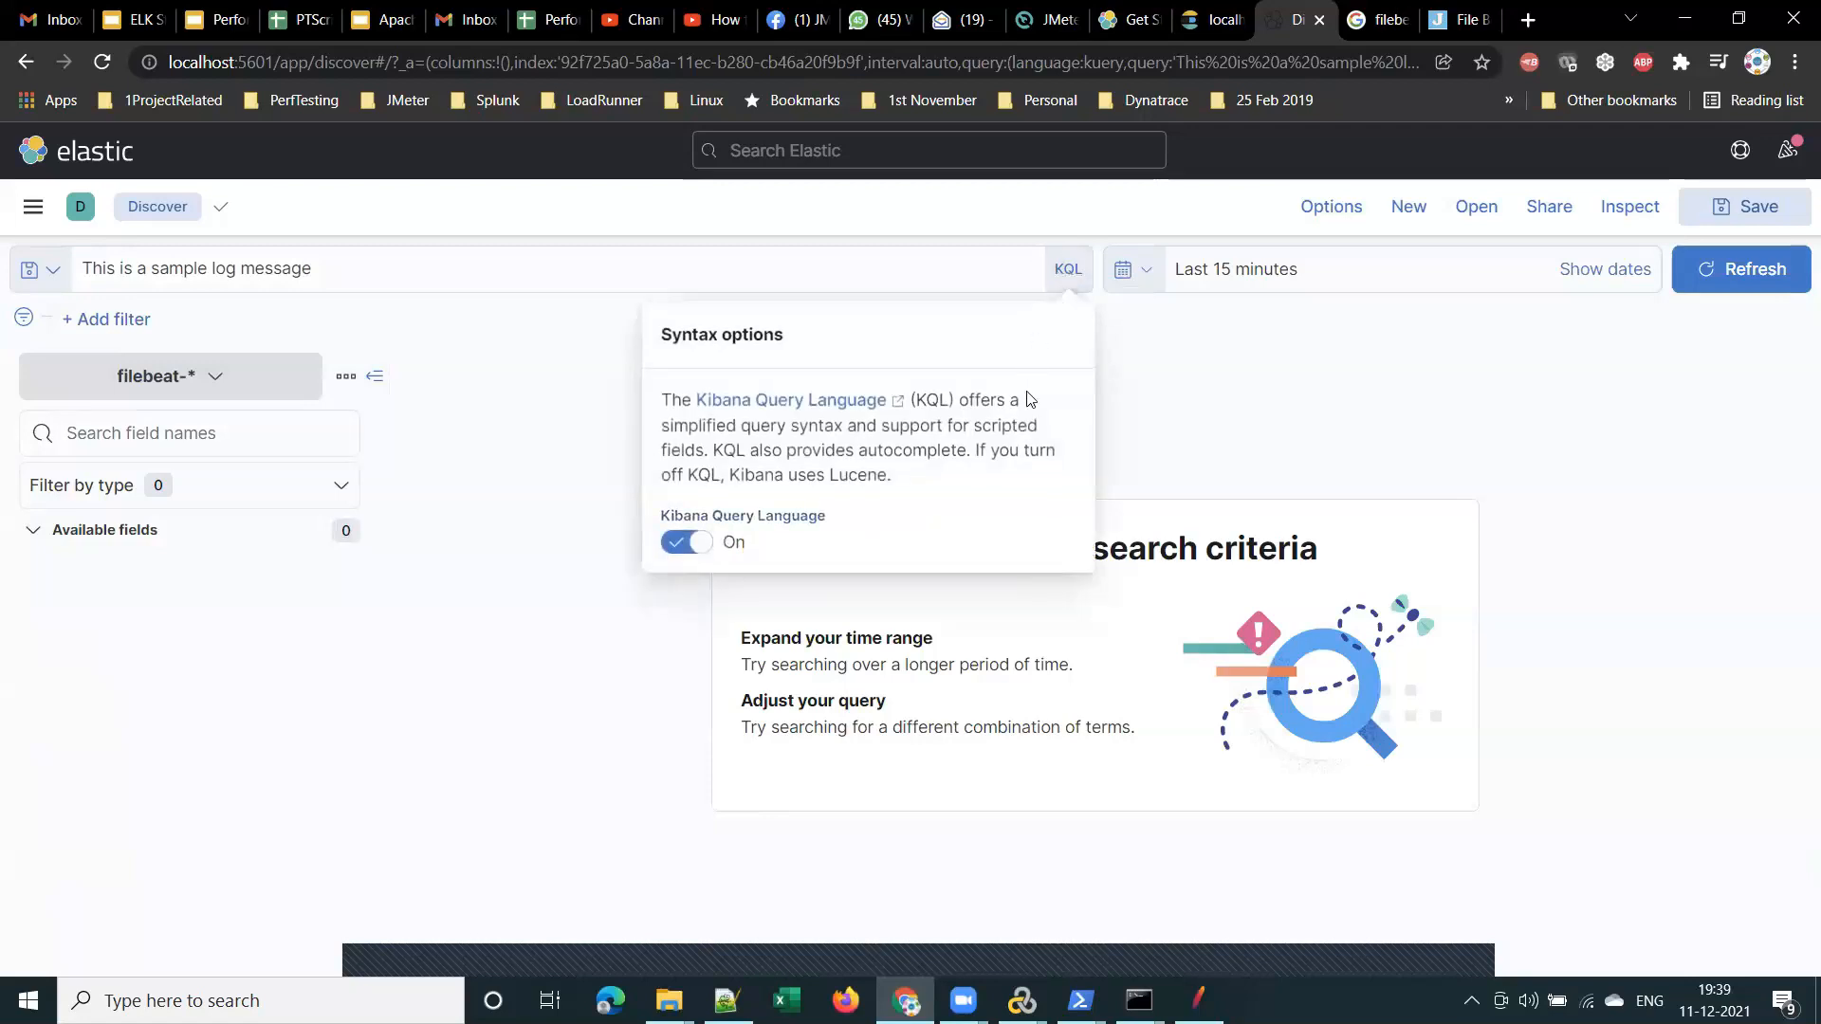
click(1186, 401)
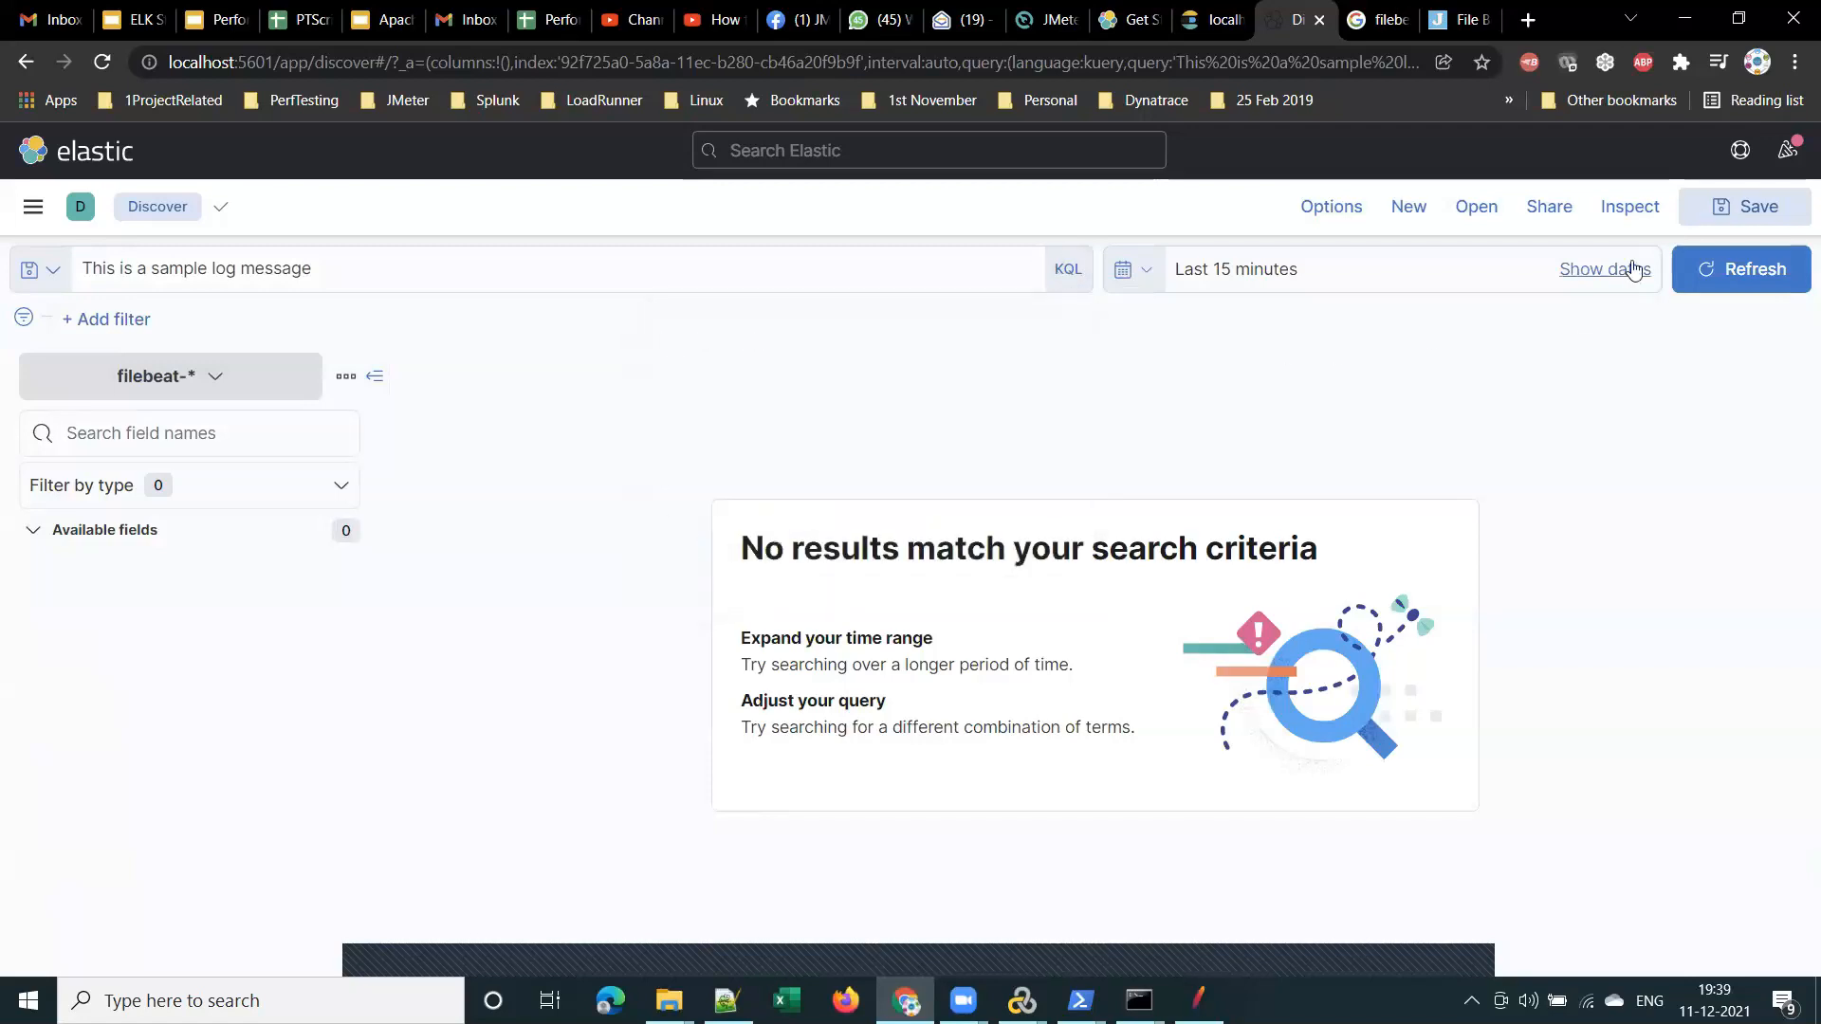
click(1724, 272)
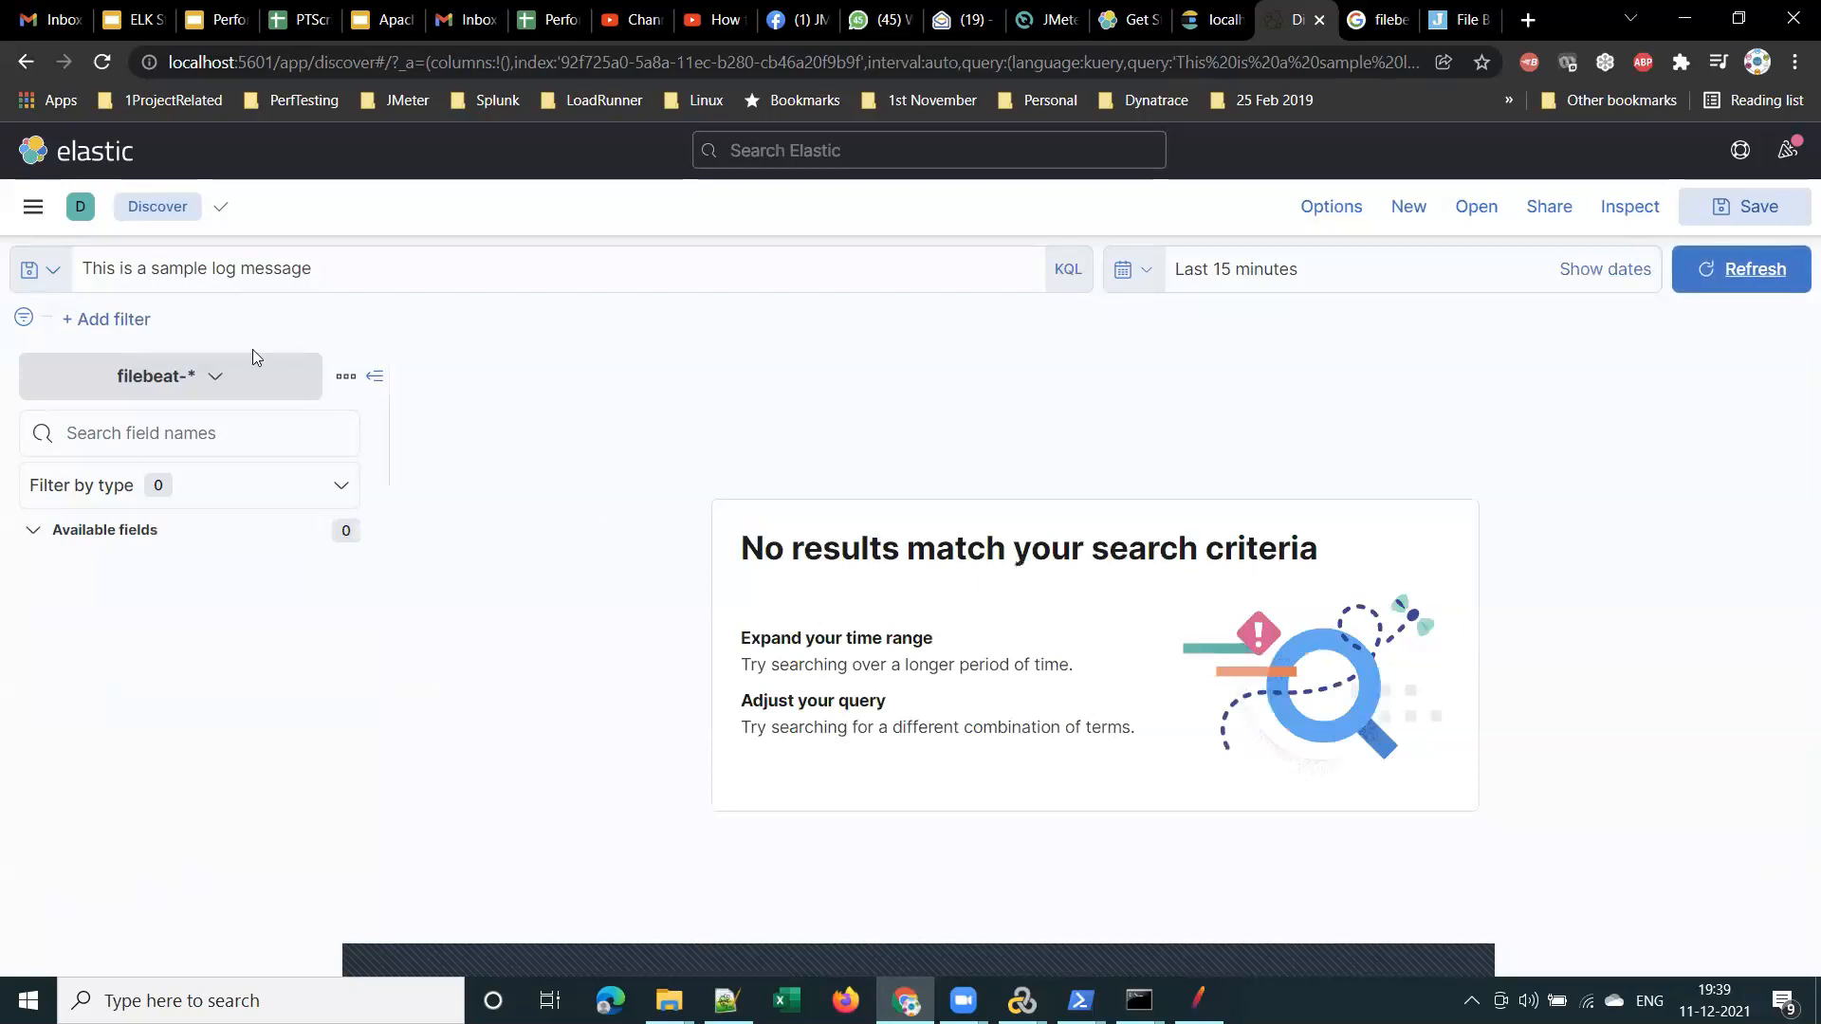
Reset Discover to clear the query and look through the filebeat documents from the 19:38 test run
click(157, 207)
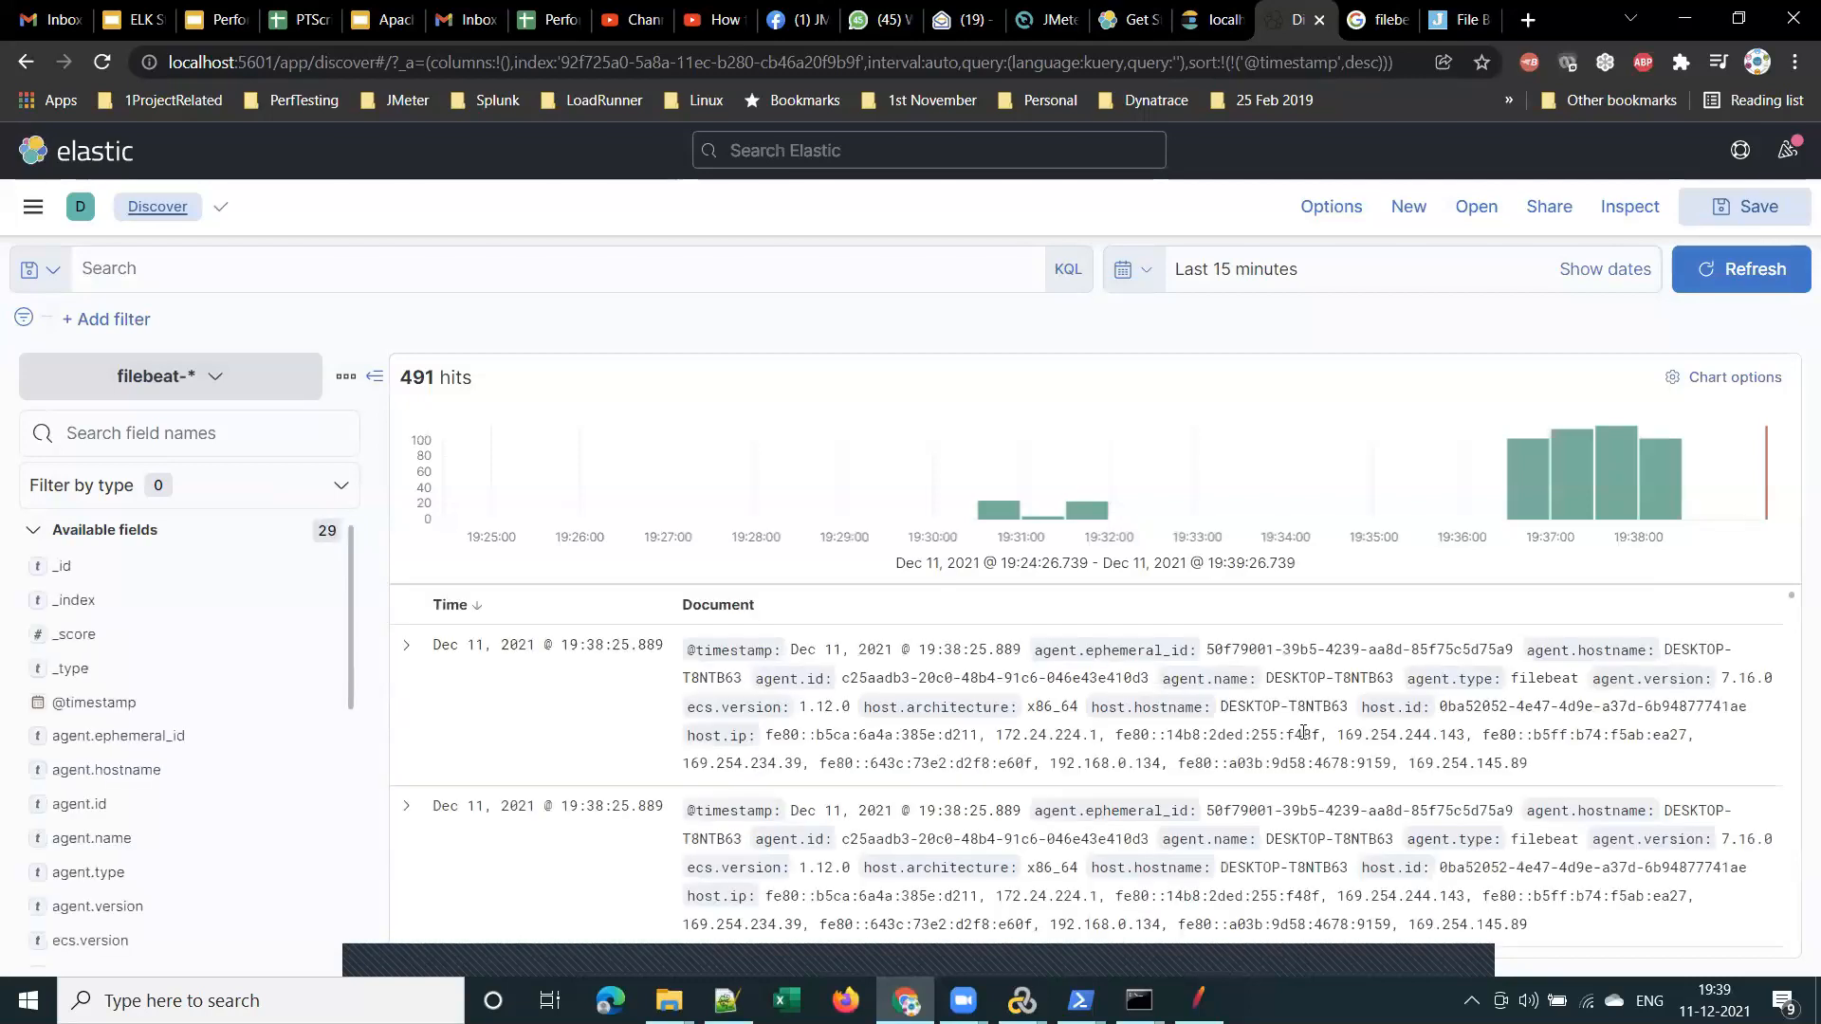
scroll(1303, 732, down, 5)
scroll(1302, 732, down, 5)
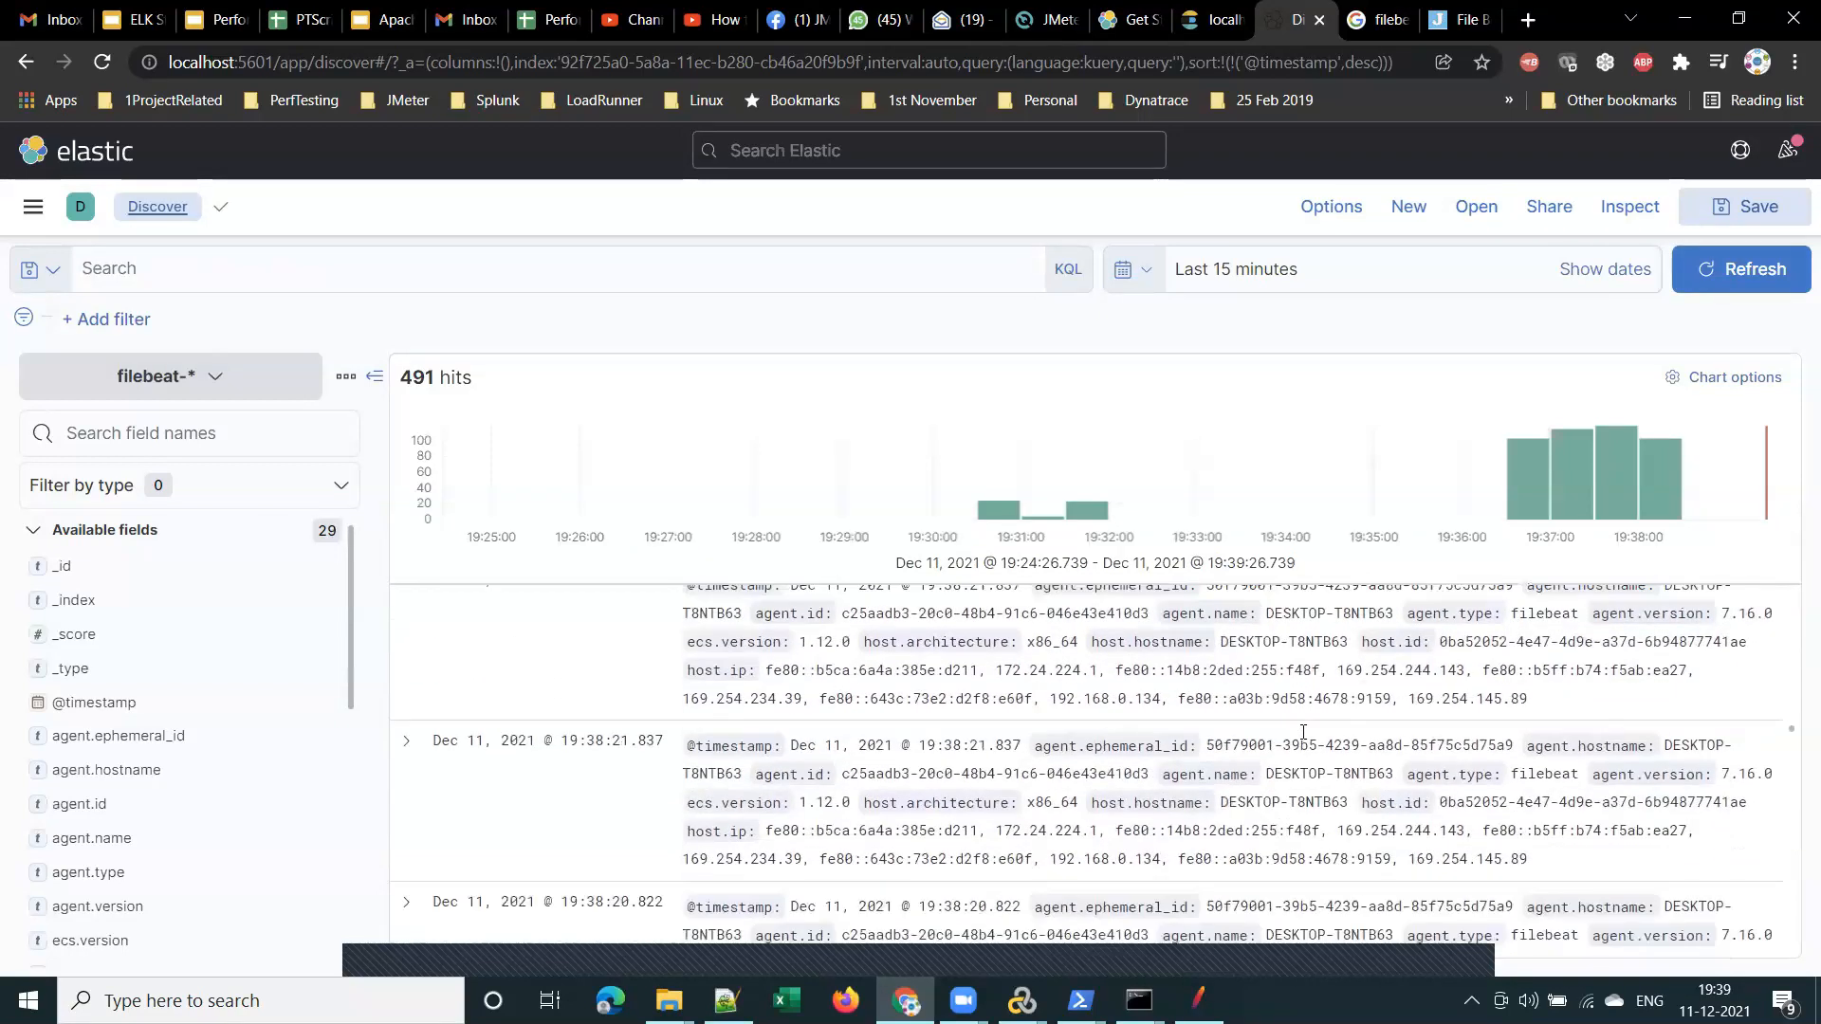
scroll(1302, 739, down, 2)
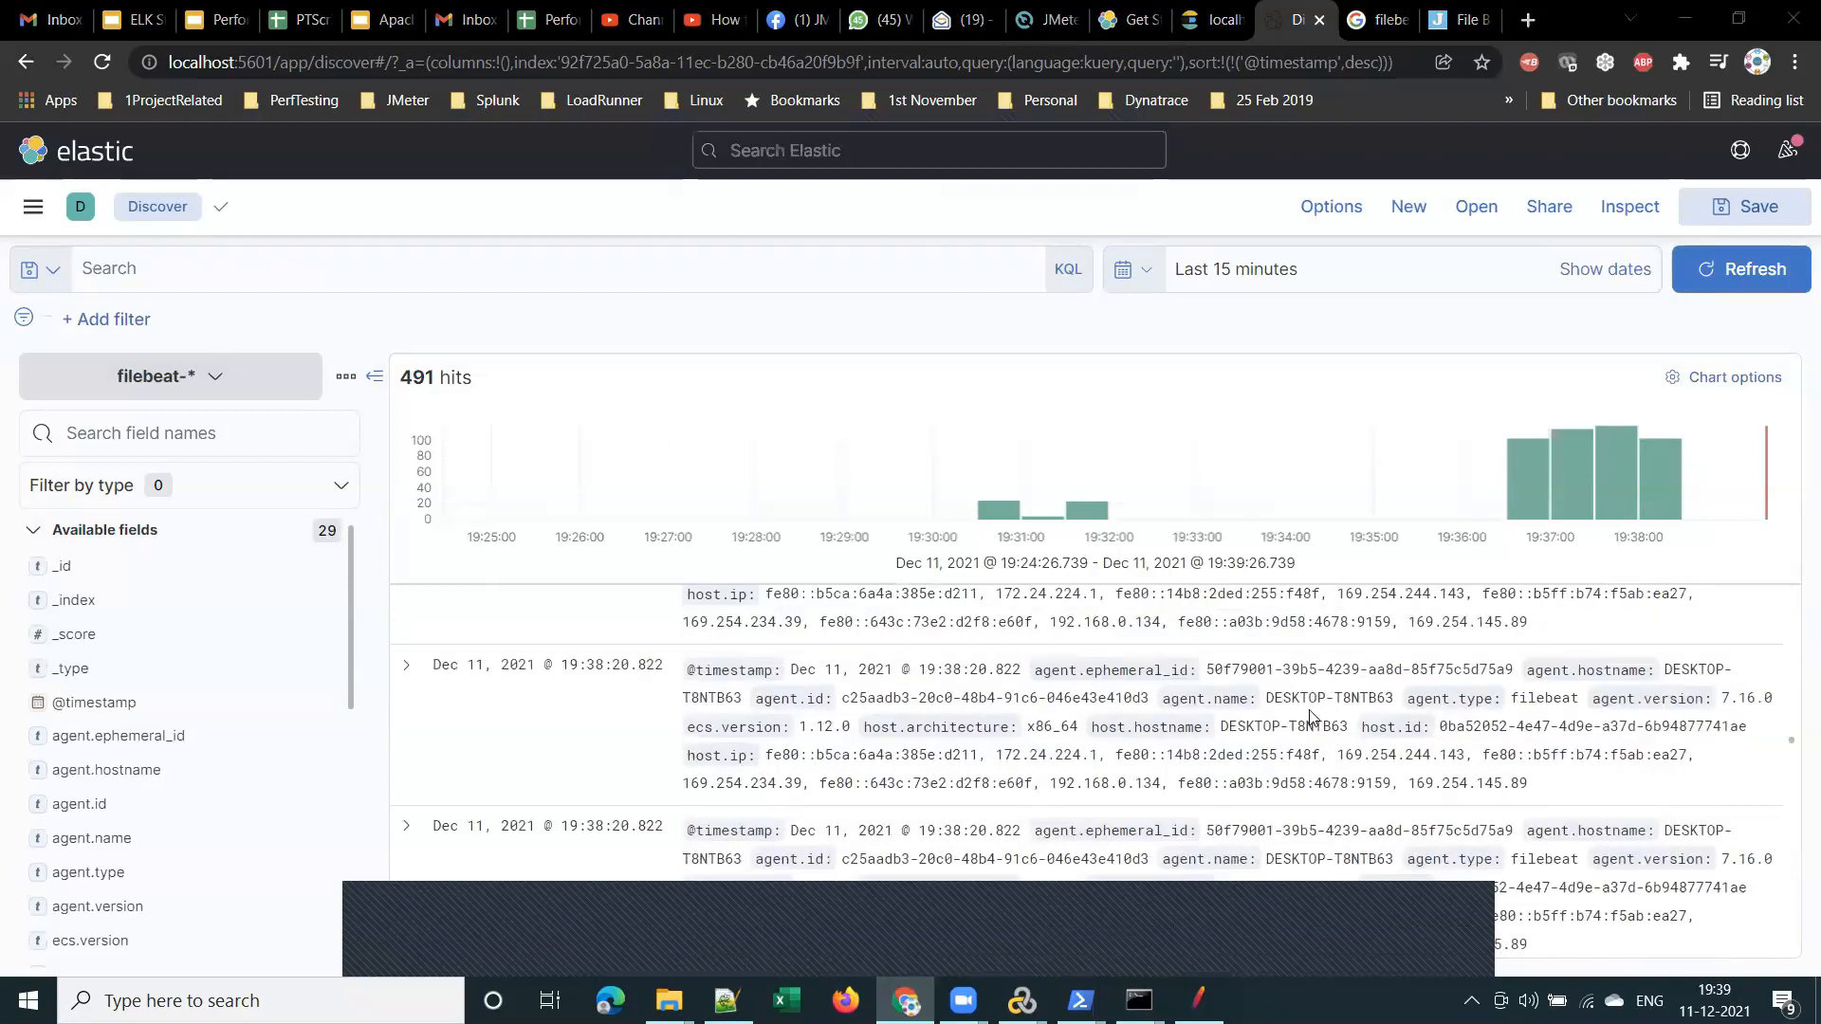
scroll(1311, 718, down, 5)
scroll(1312, 718, down, 3)
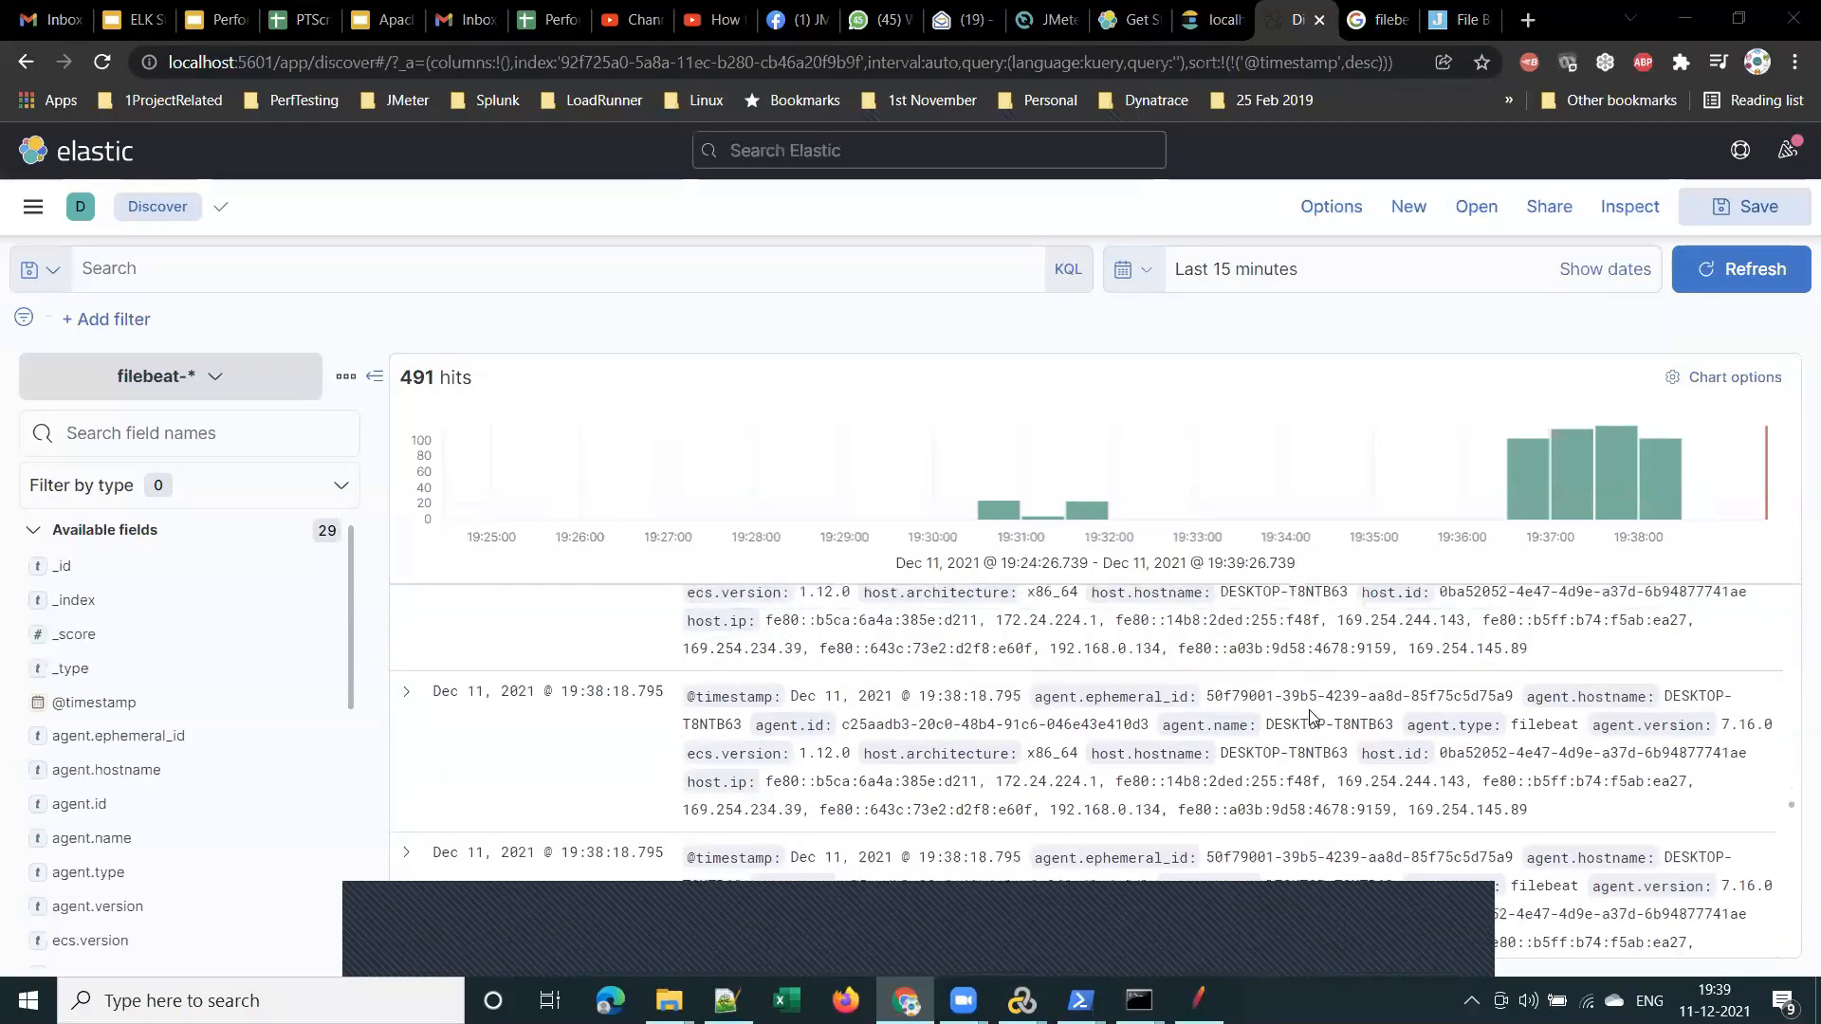
scroll(1311, 718, down, 5)
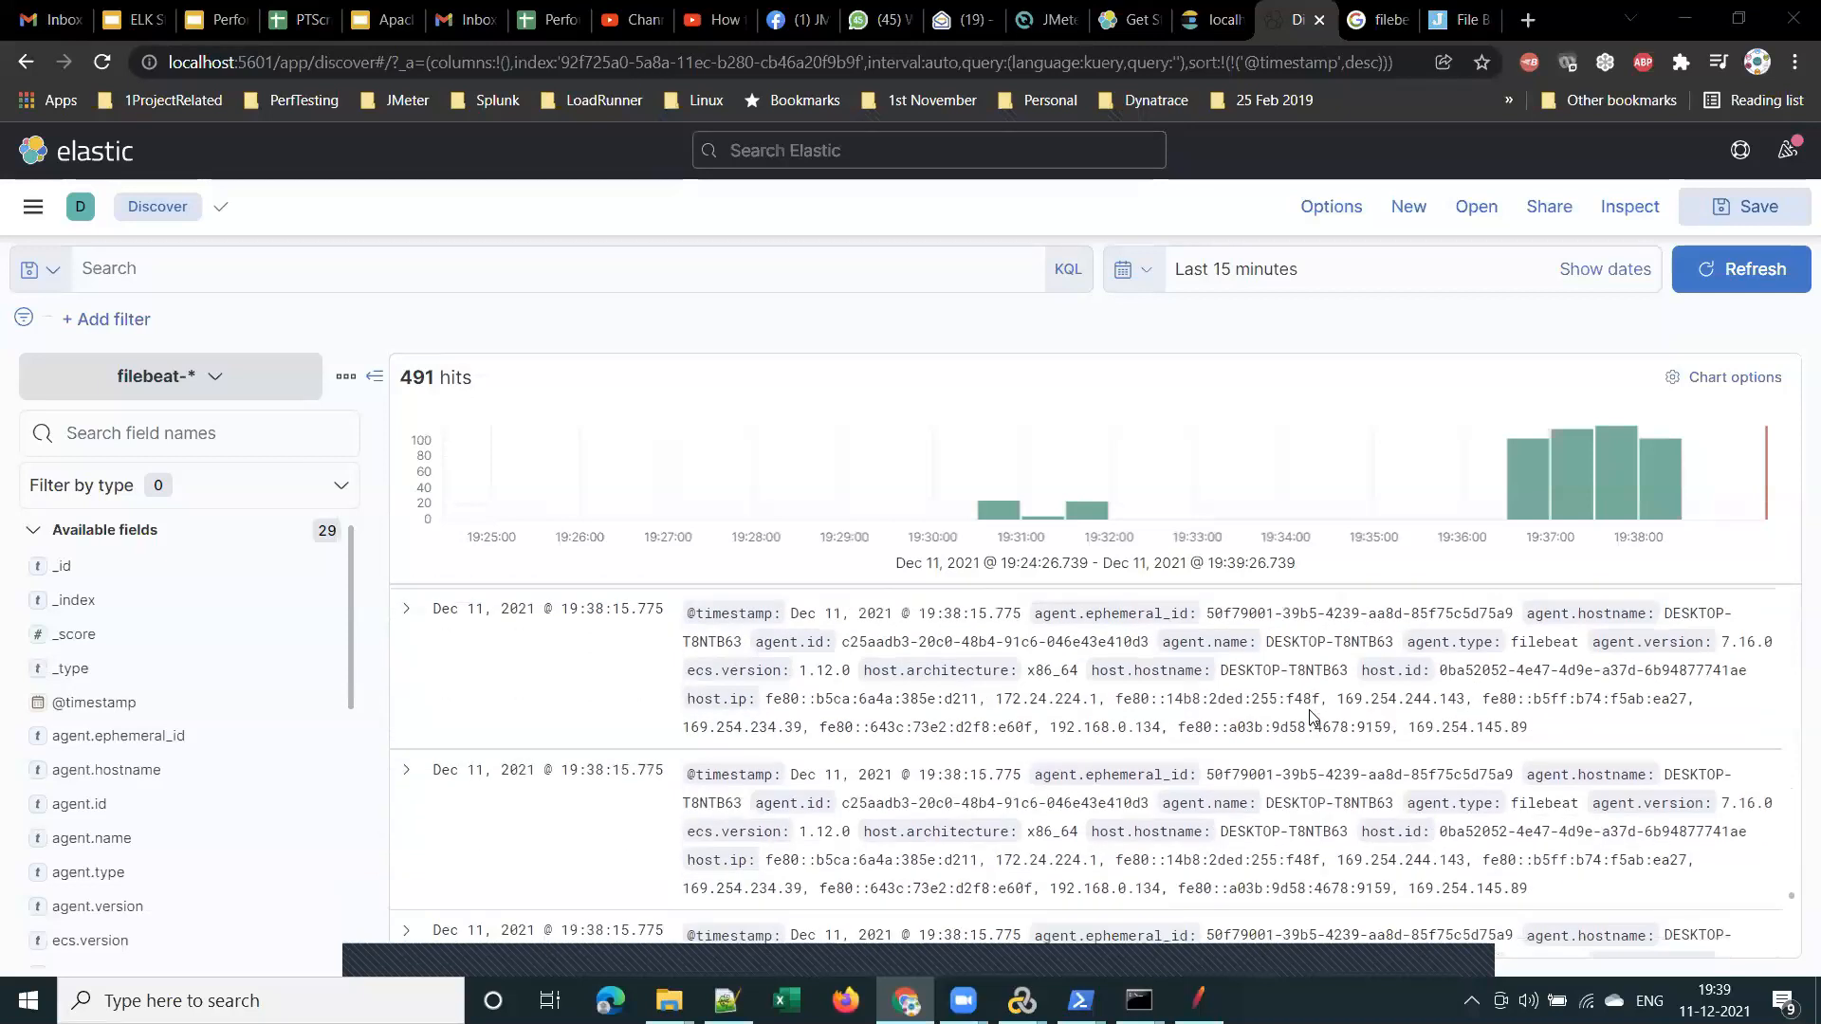
scroll(1312, 719, down, 5)
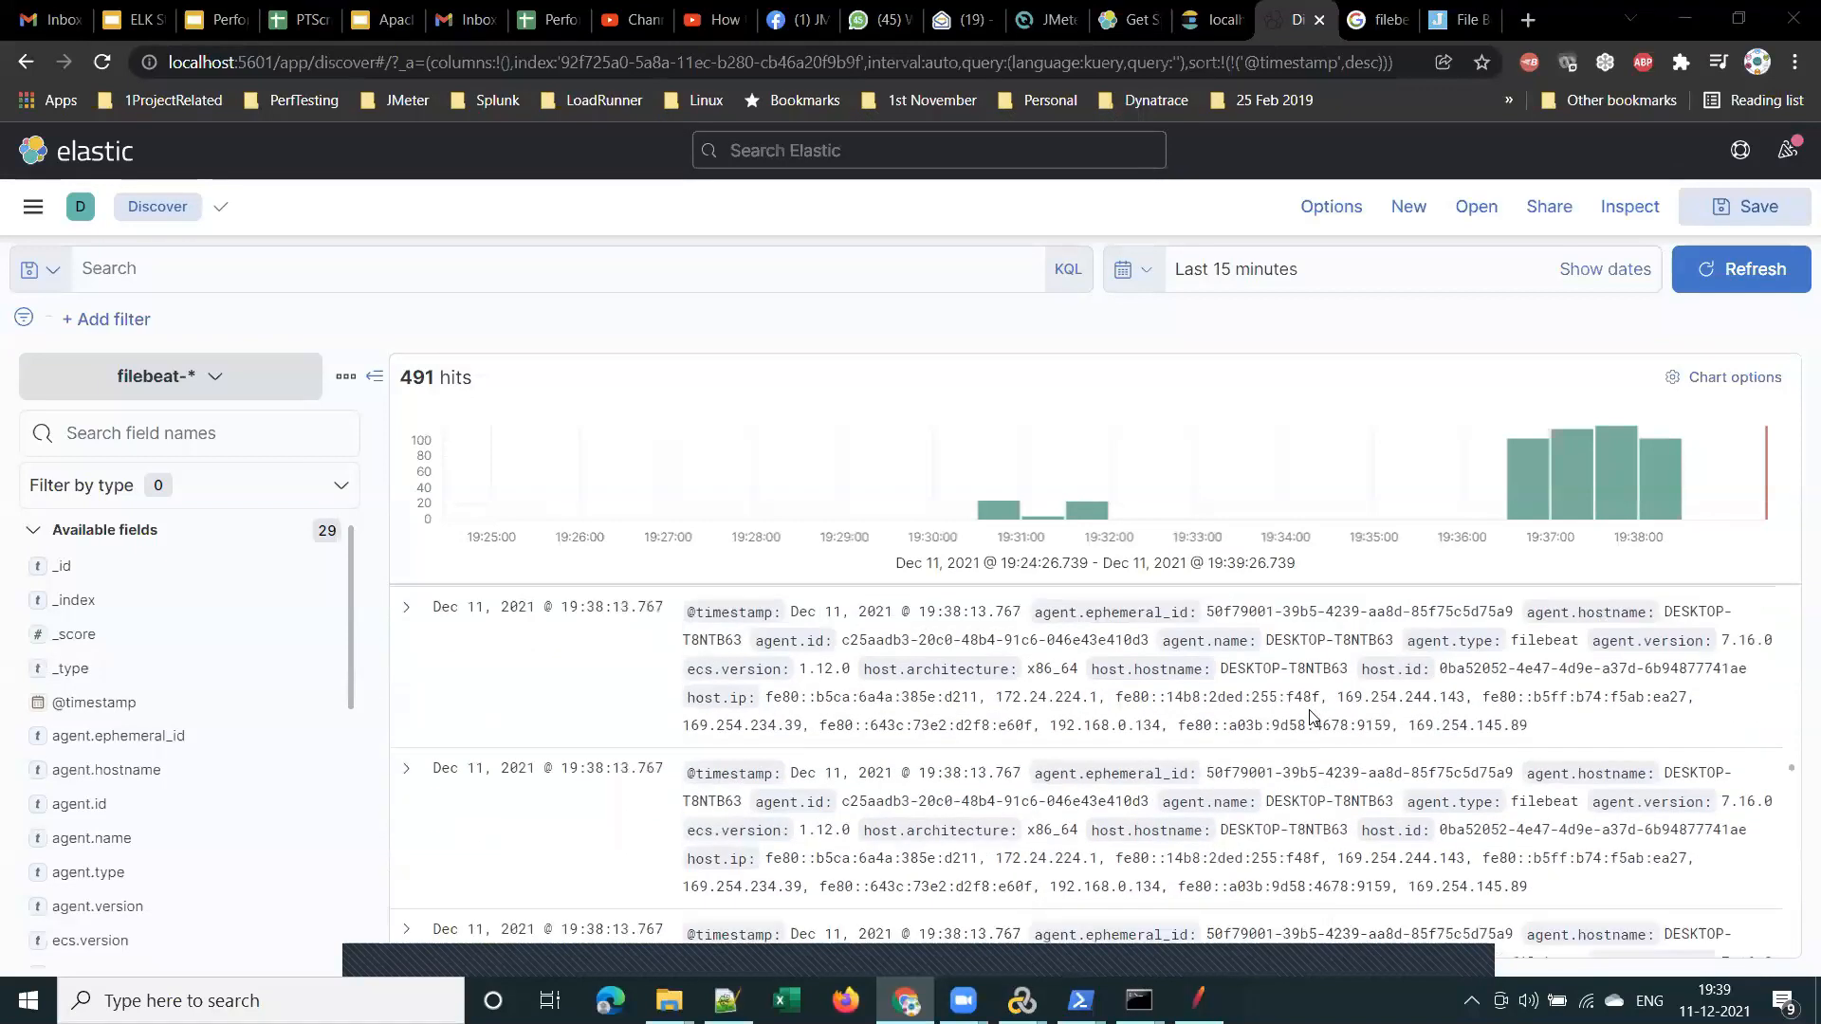
scroll(1312, 718, down, 2)
scroll(1312, 719, down, 5)
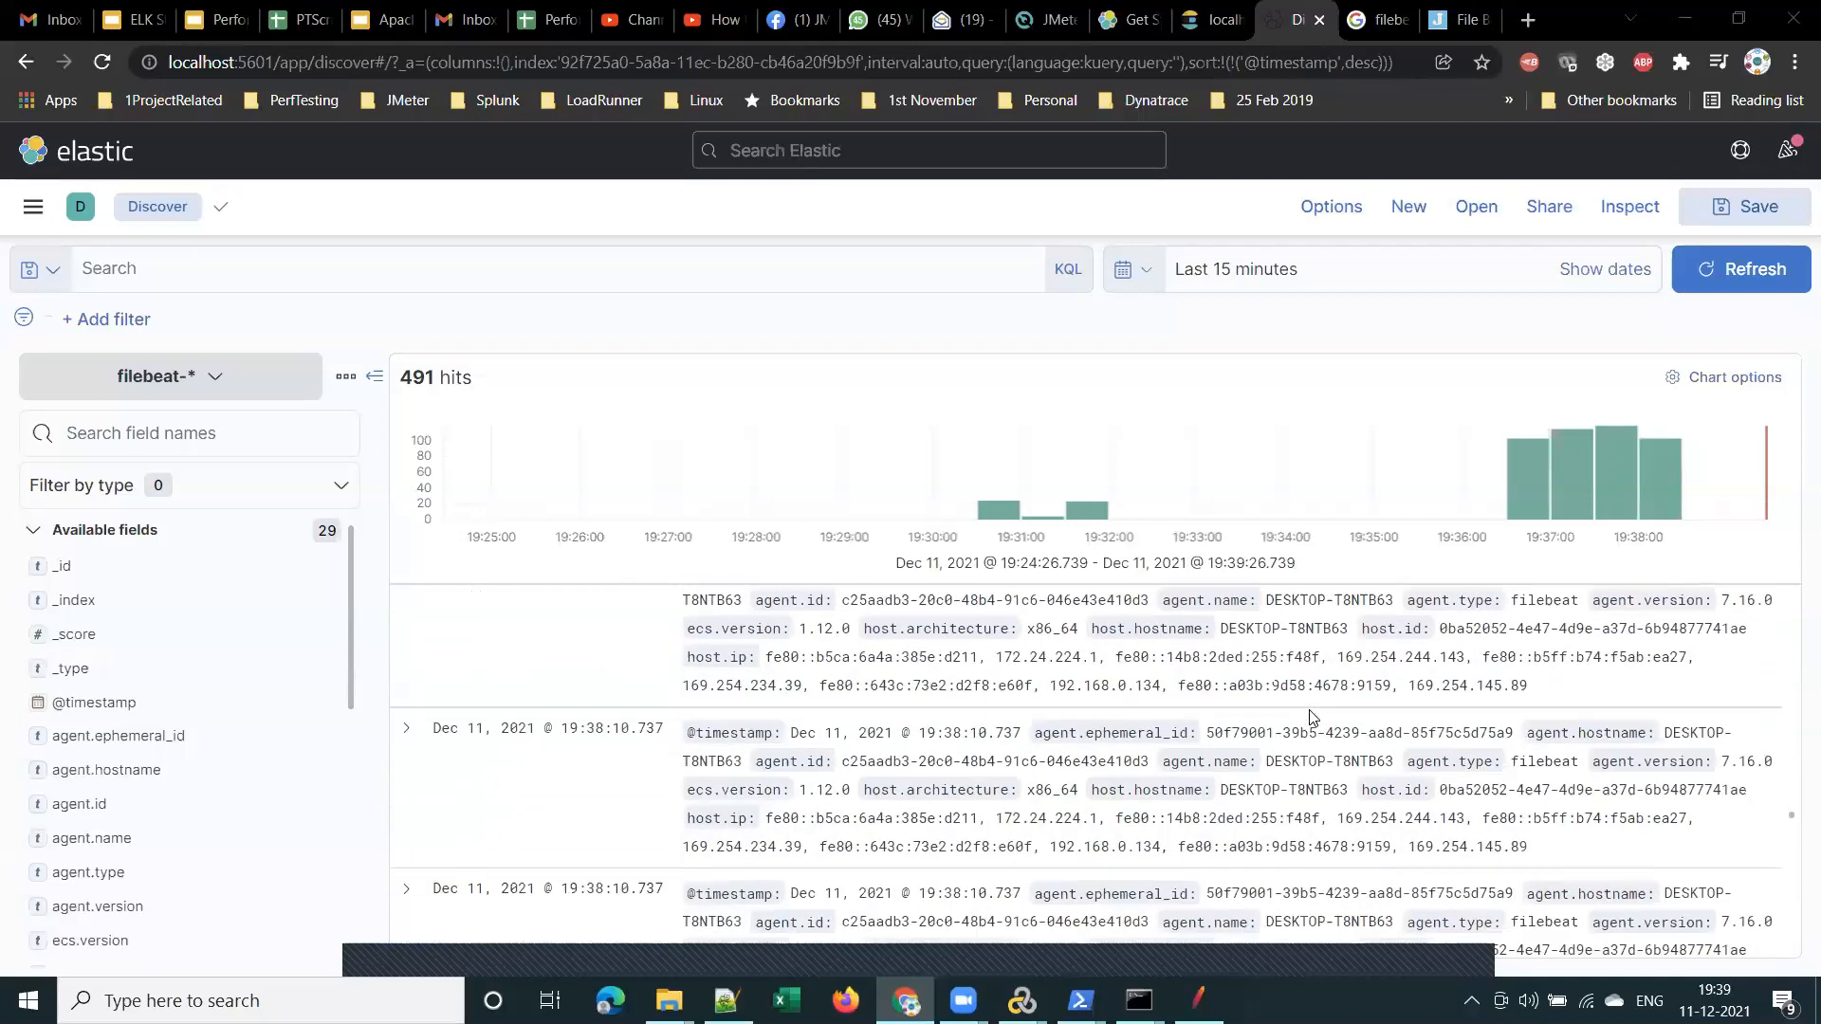
scroll(1311, 718, down, 2)
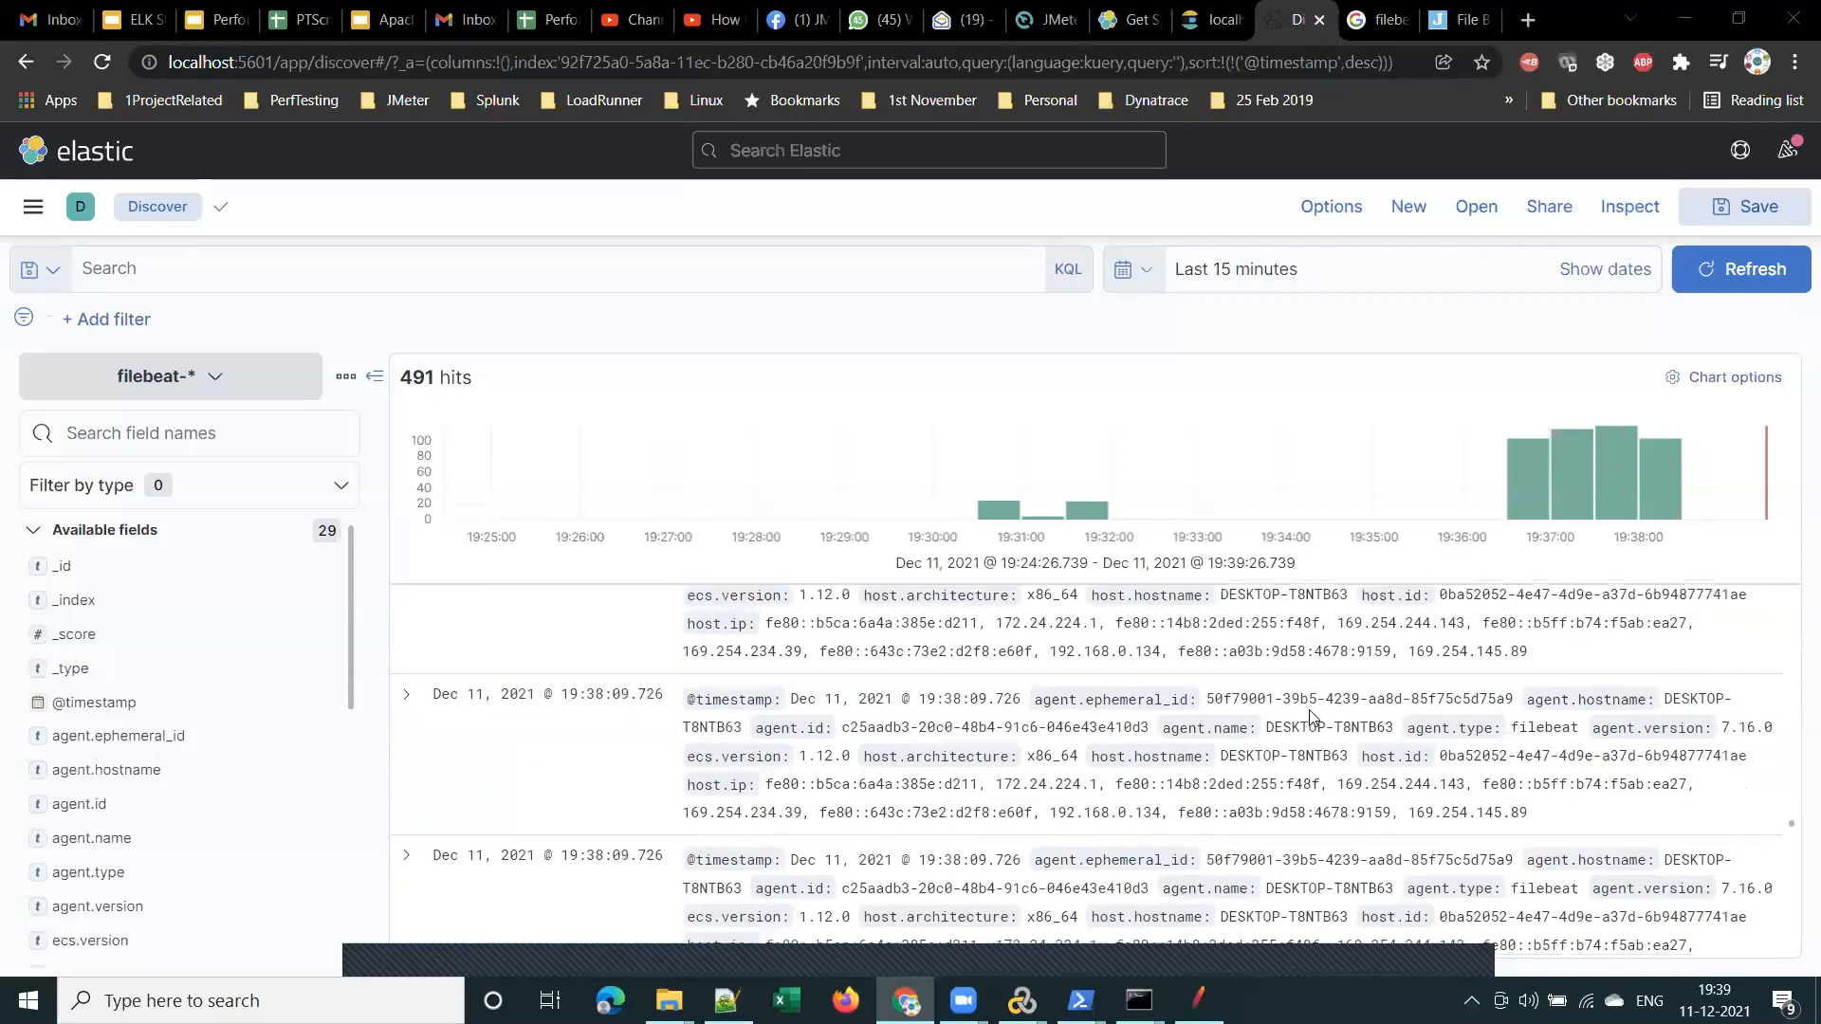